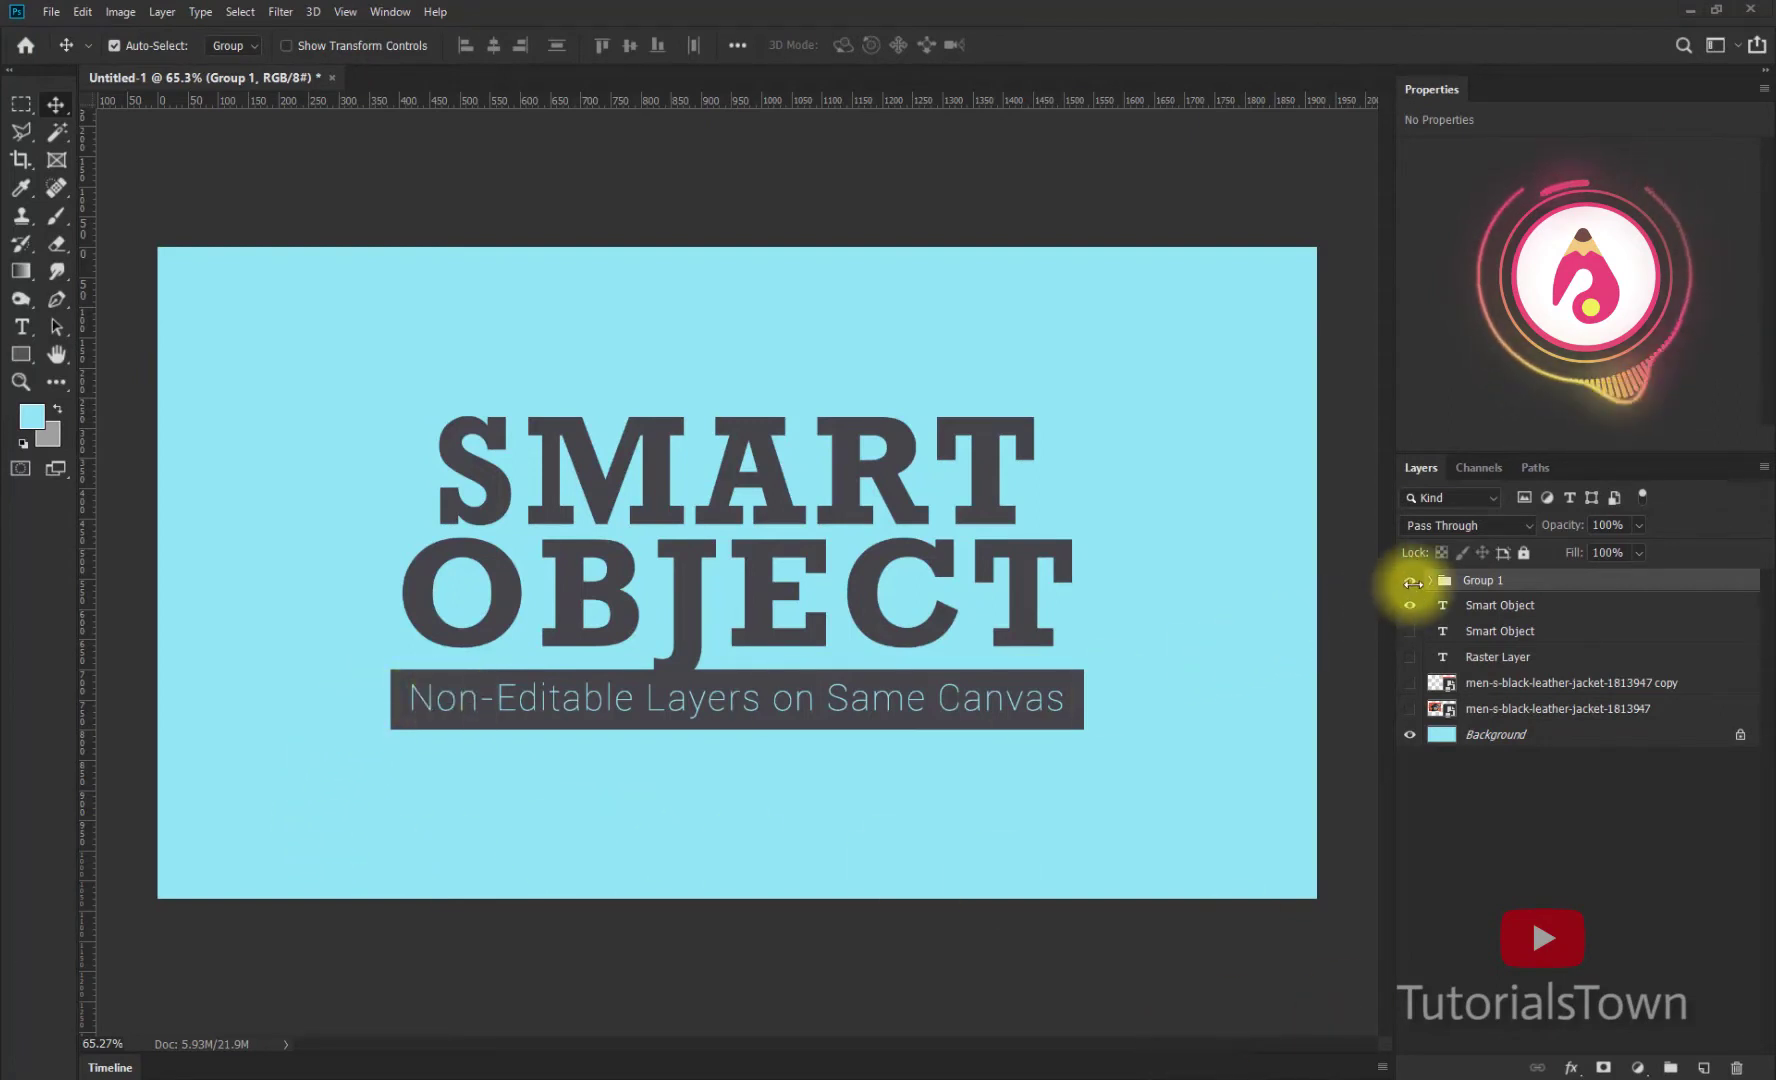
# Step: Toggle the title group's visibility, then place pexels-photo-518909 as an embedded smart object
pyautogui.click(1410, 582)
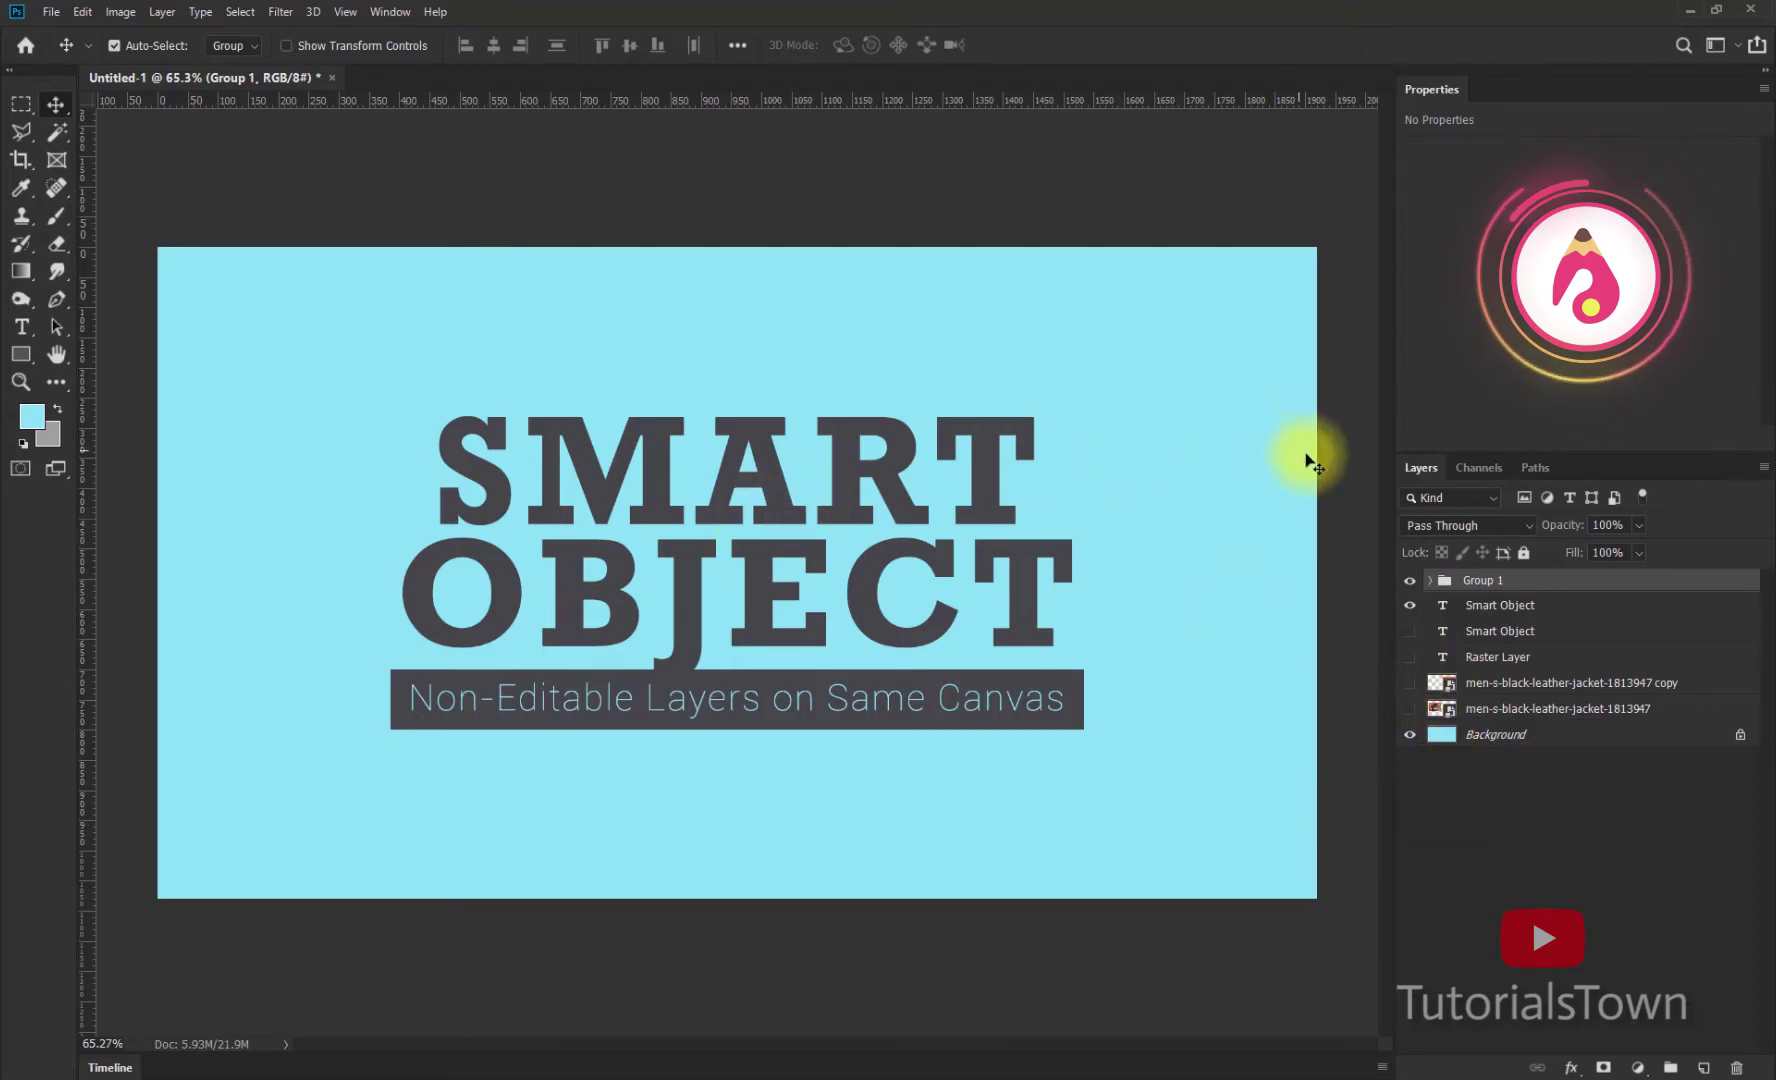
pyautogui.click(52, 12)
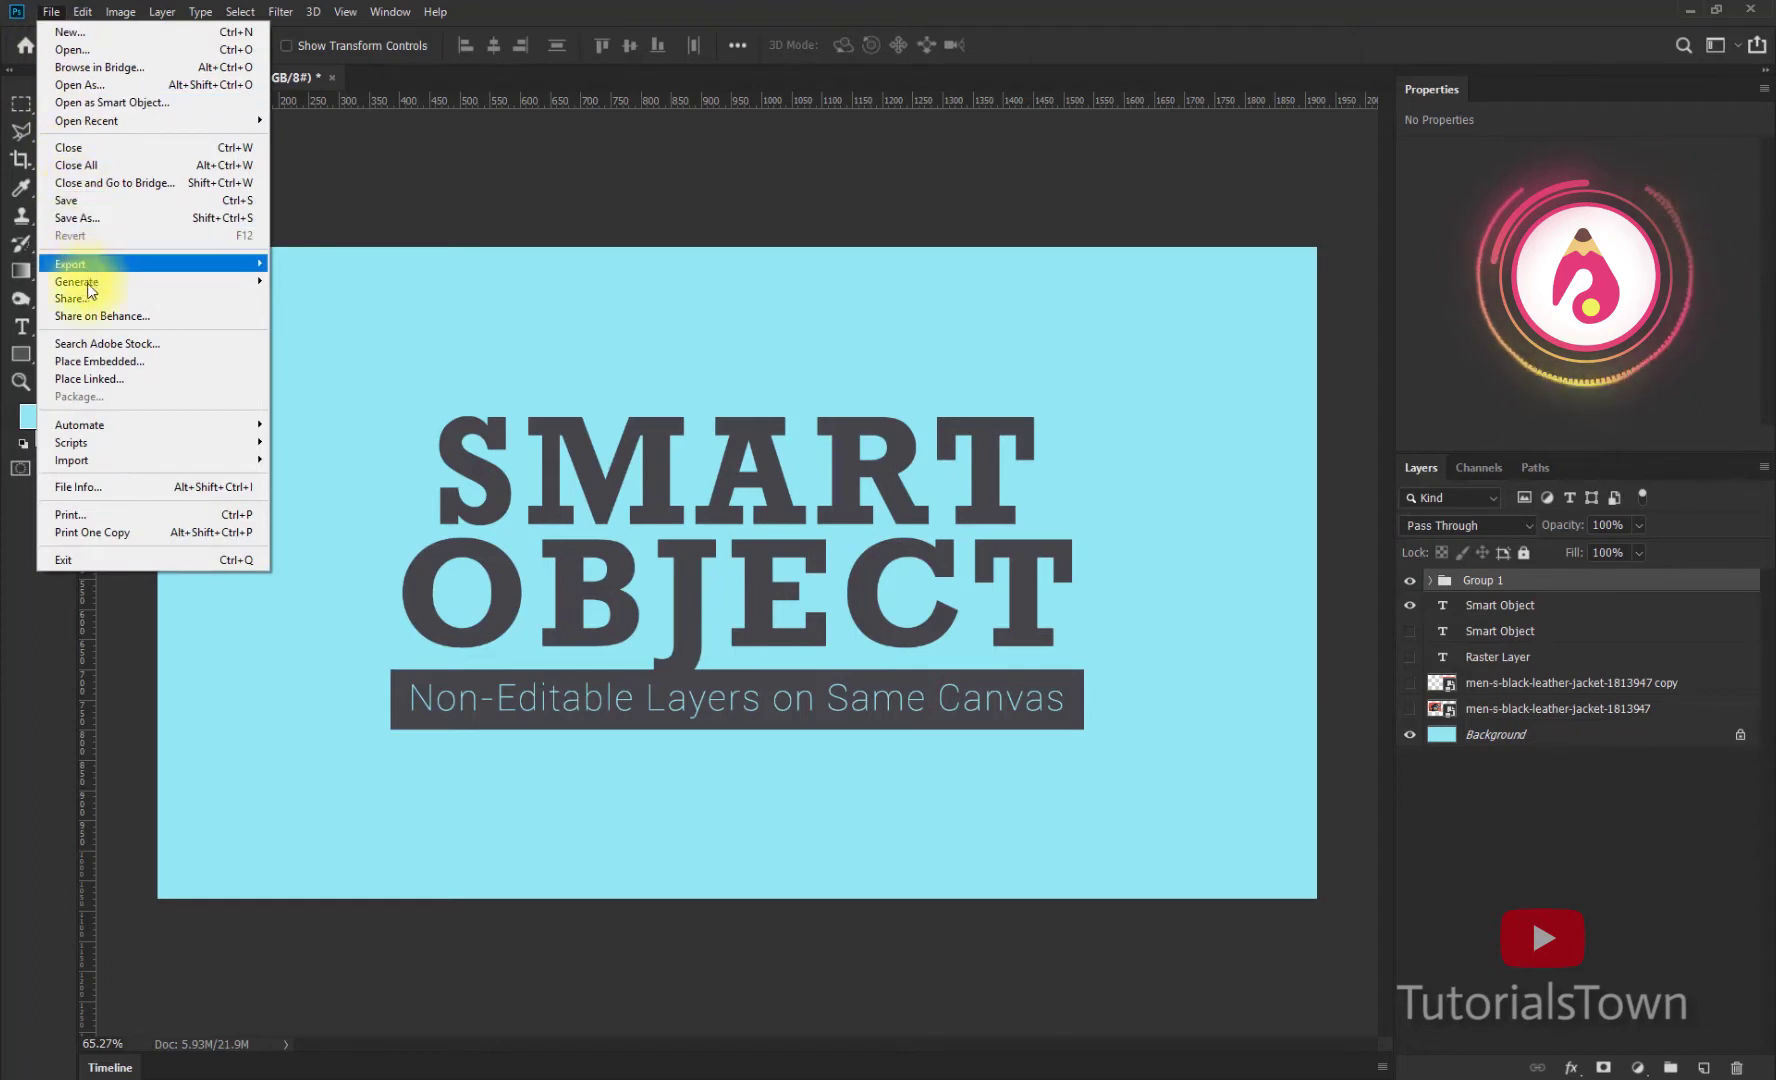
pyautogui.click(95, 361)
pyautogui.doubleClick(390, 932)
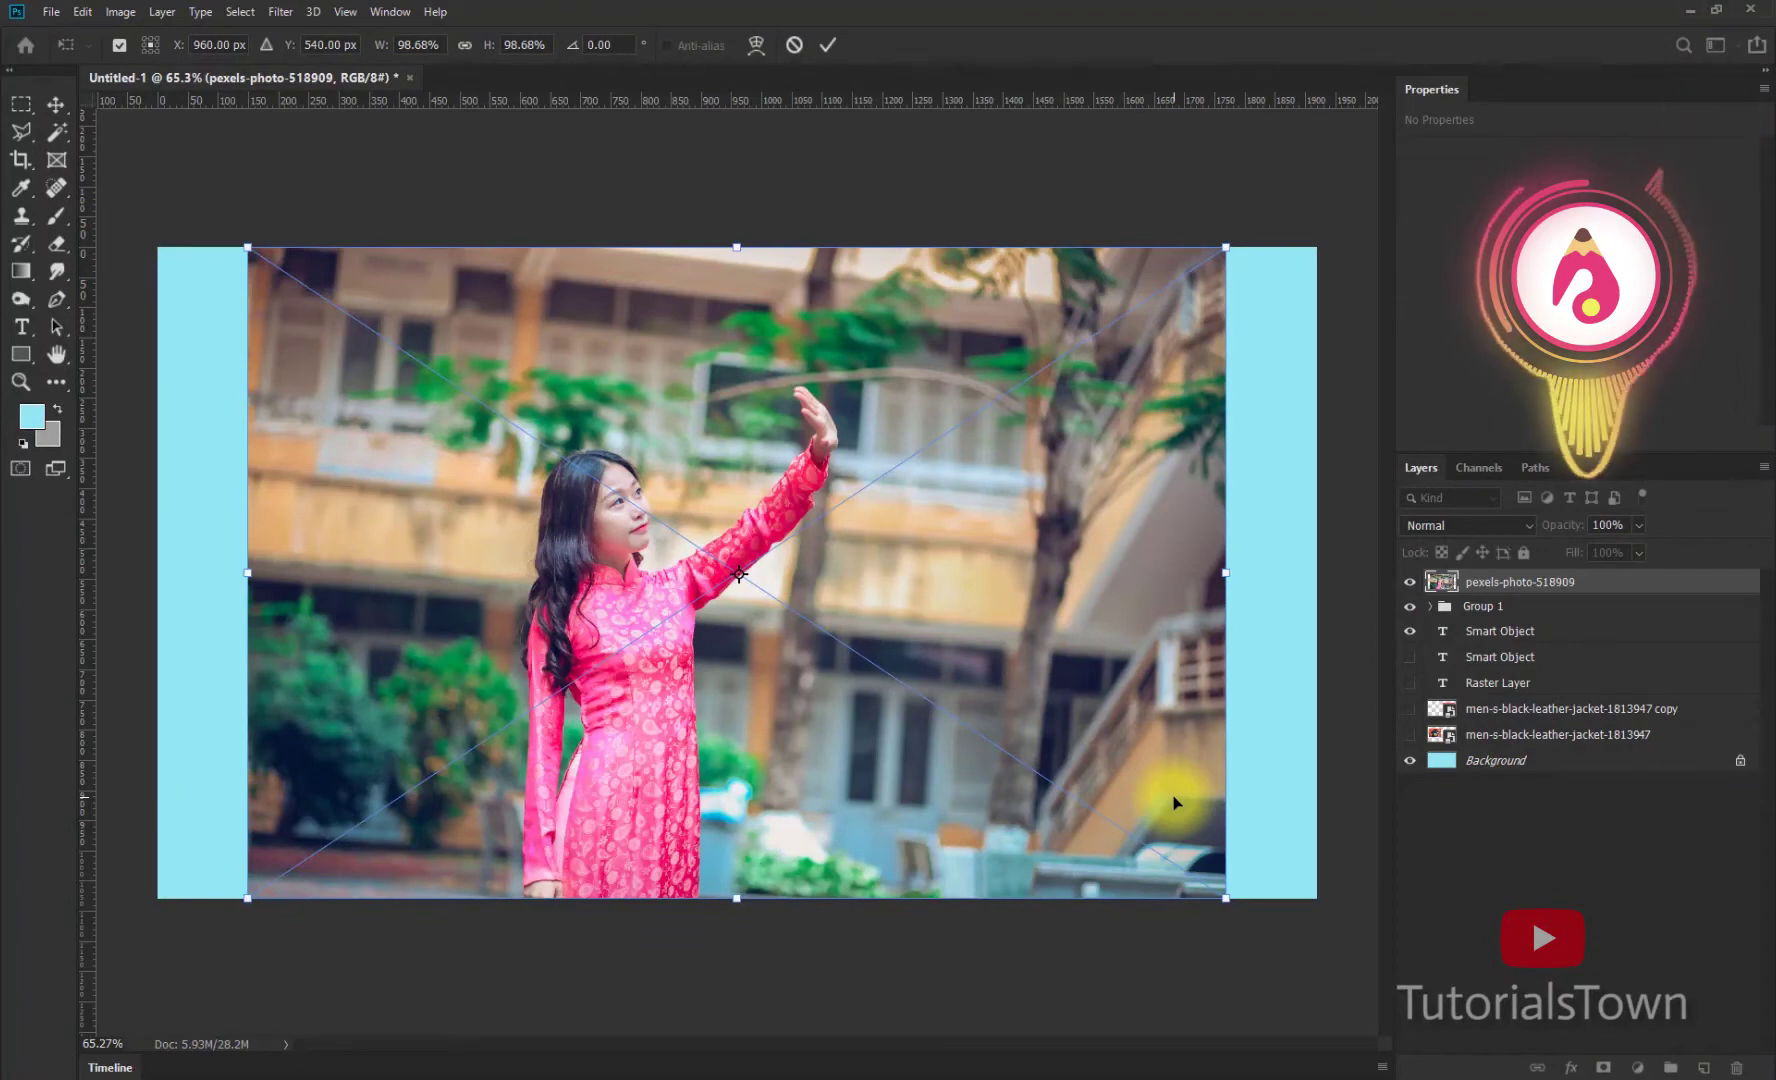
pyautogui.press('Return')
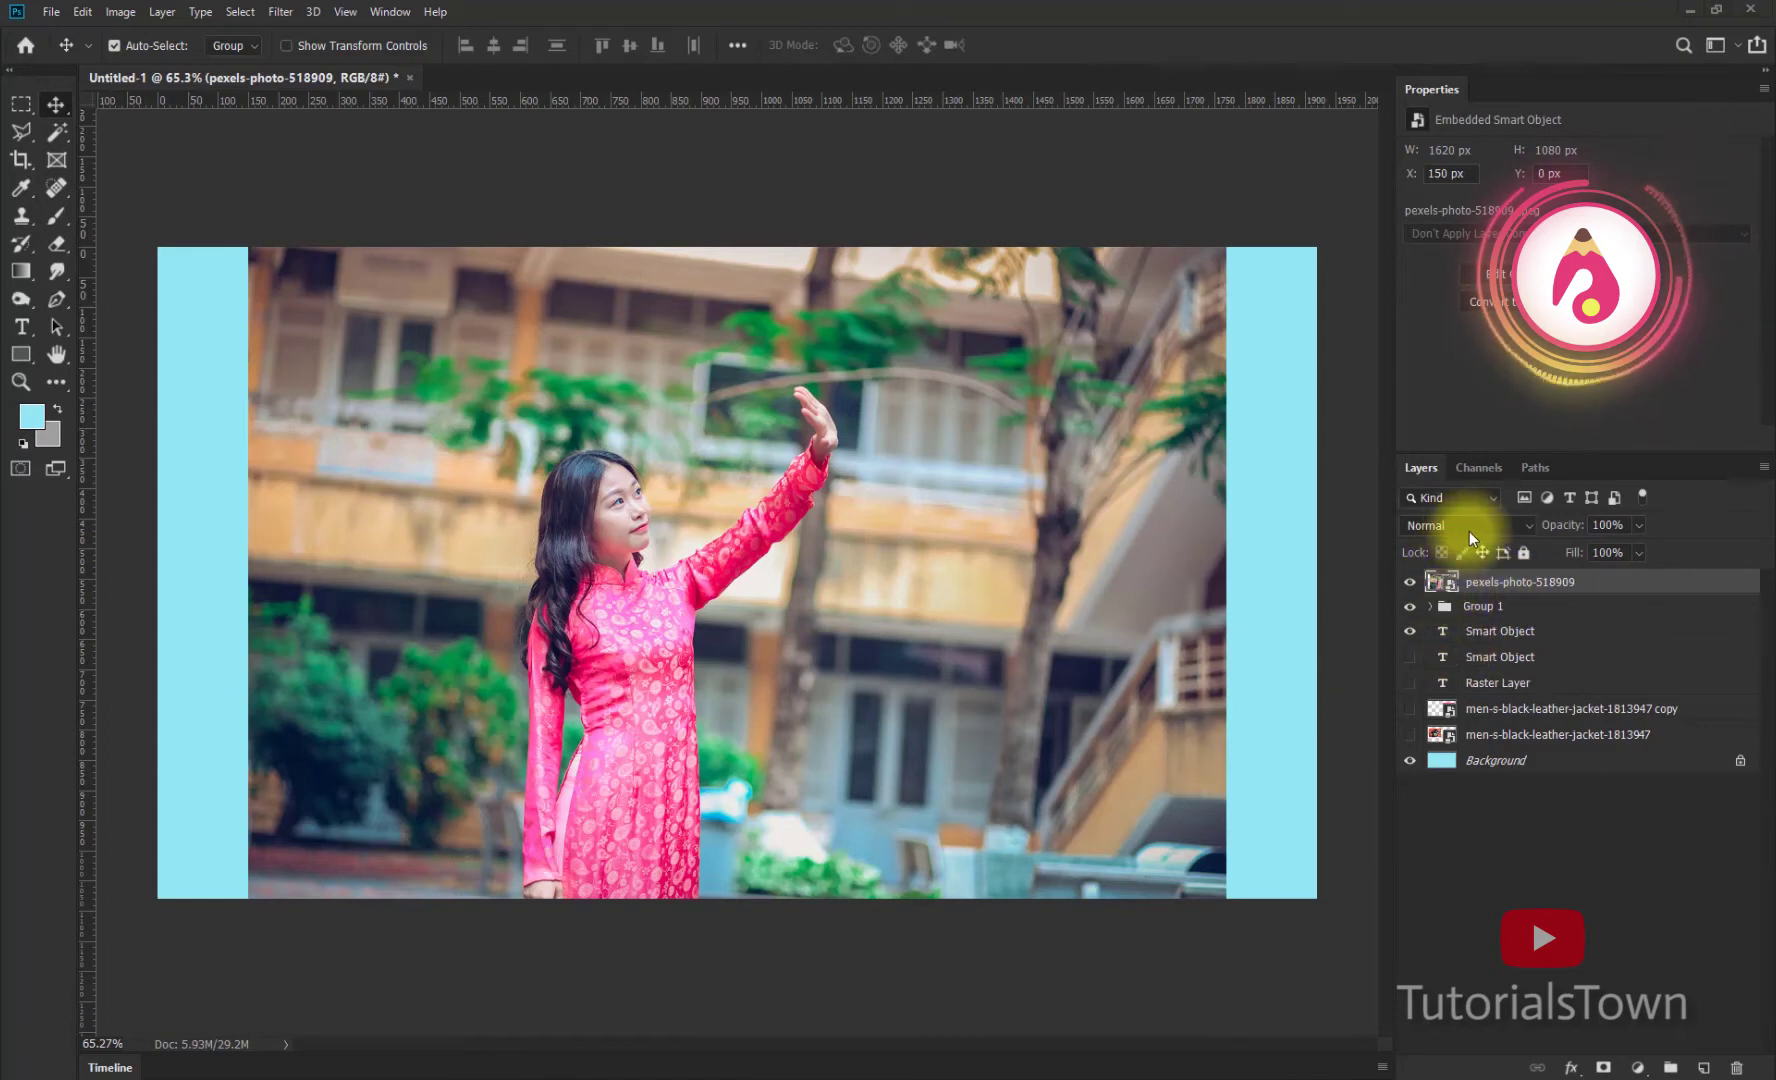
# Step: Switch the Layers panel to Large Thumbnails and delete the placed pexels-photo layer
pyautogui.rightClick(1432, 585)
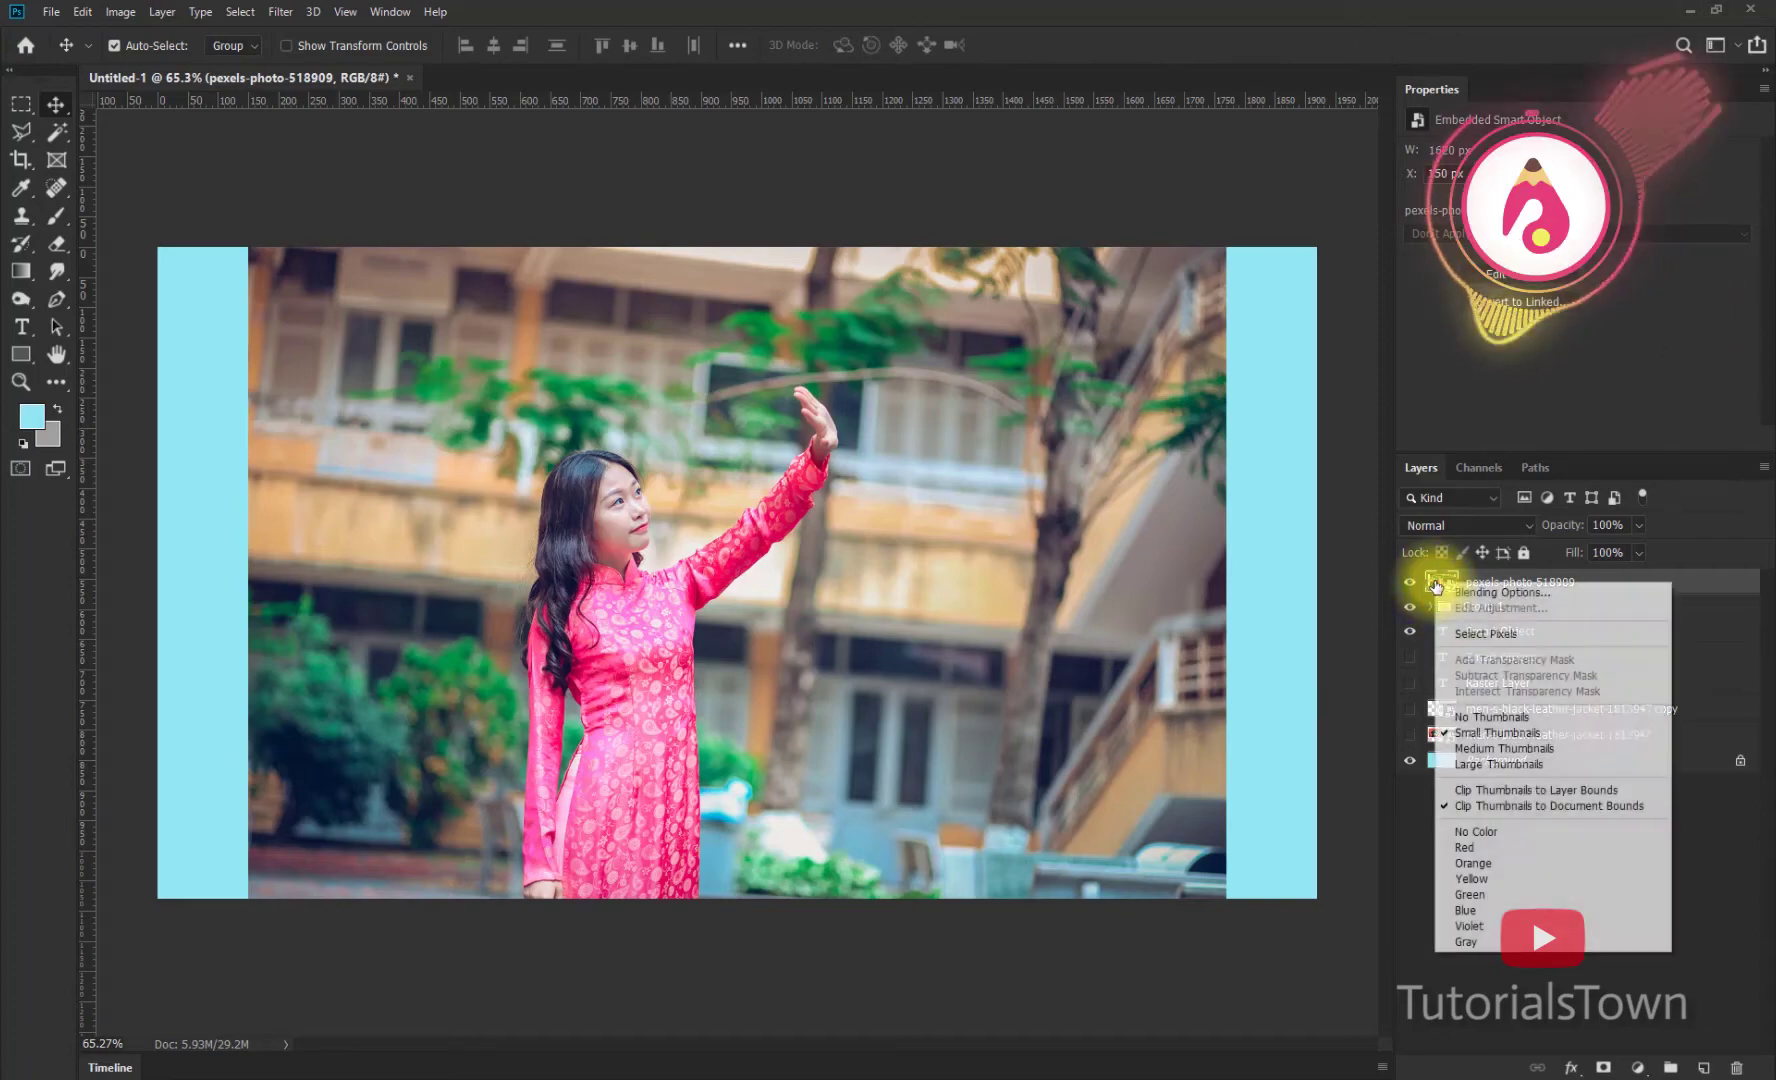
pyautogui.click(1478, 751)
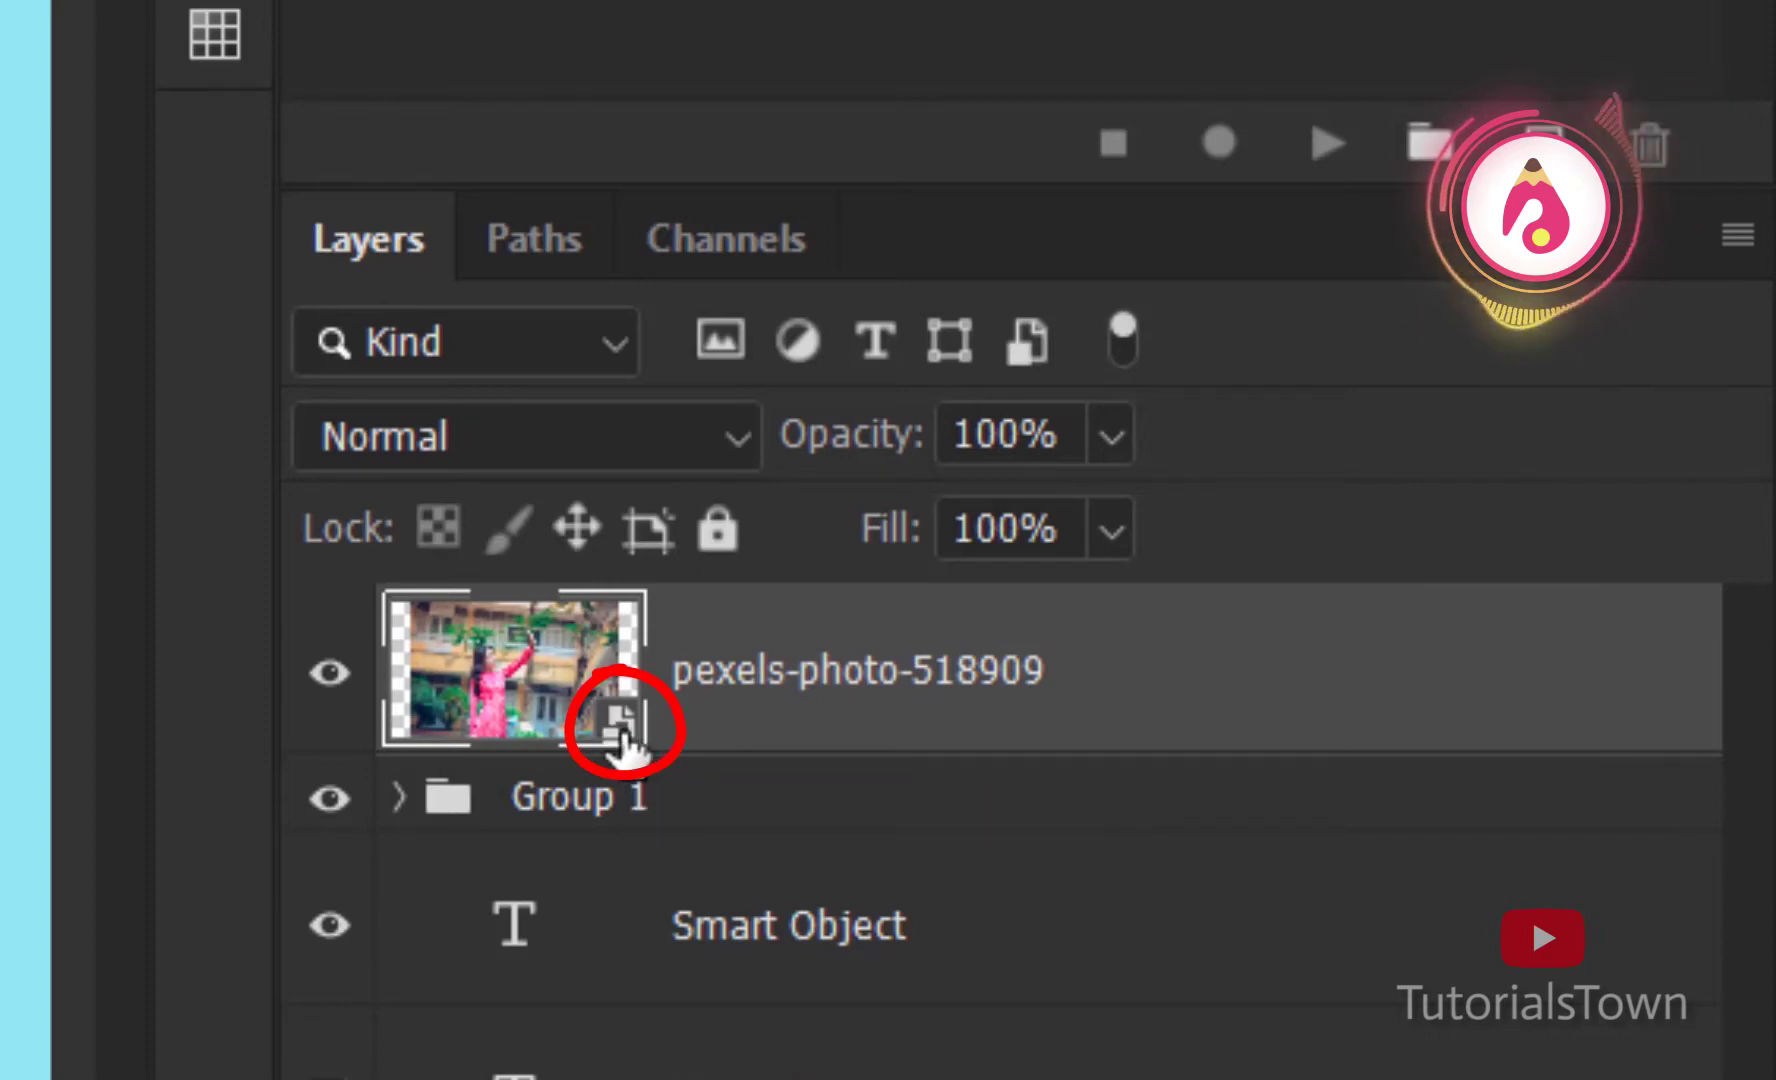
pyautogui.doubleClick(620, 735)
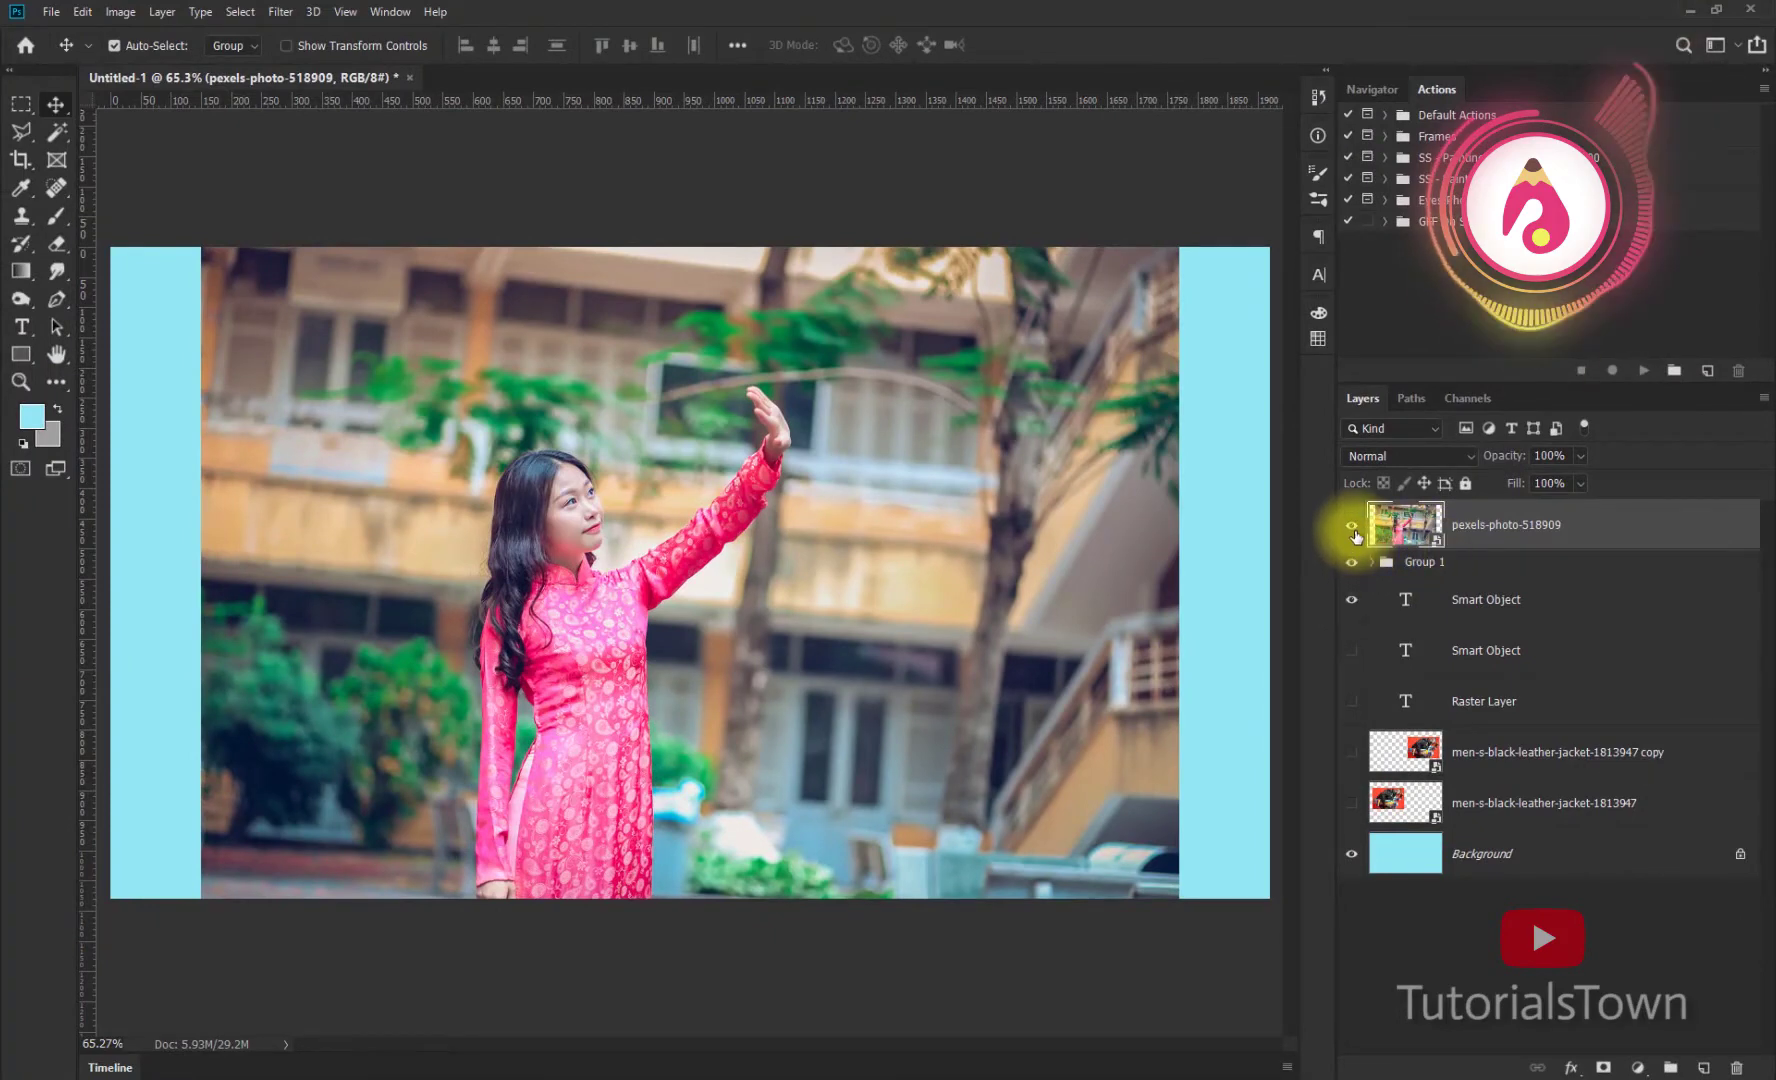
pyautogui.click(1353, 530)
pyautogui.moveTo(1486, 522); pyautogui.dragTo(1736, 1067)
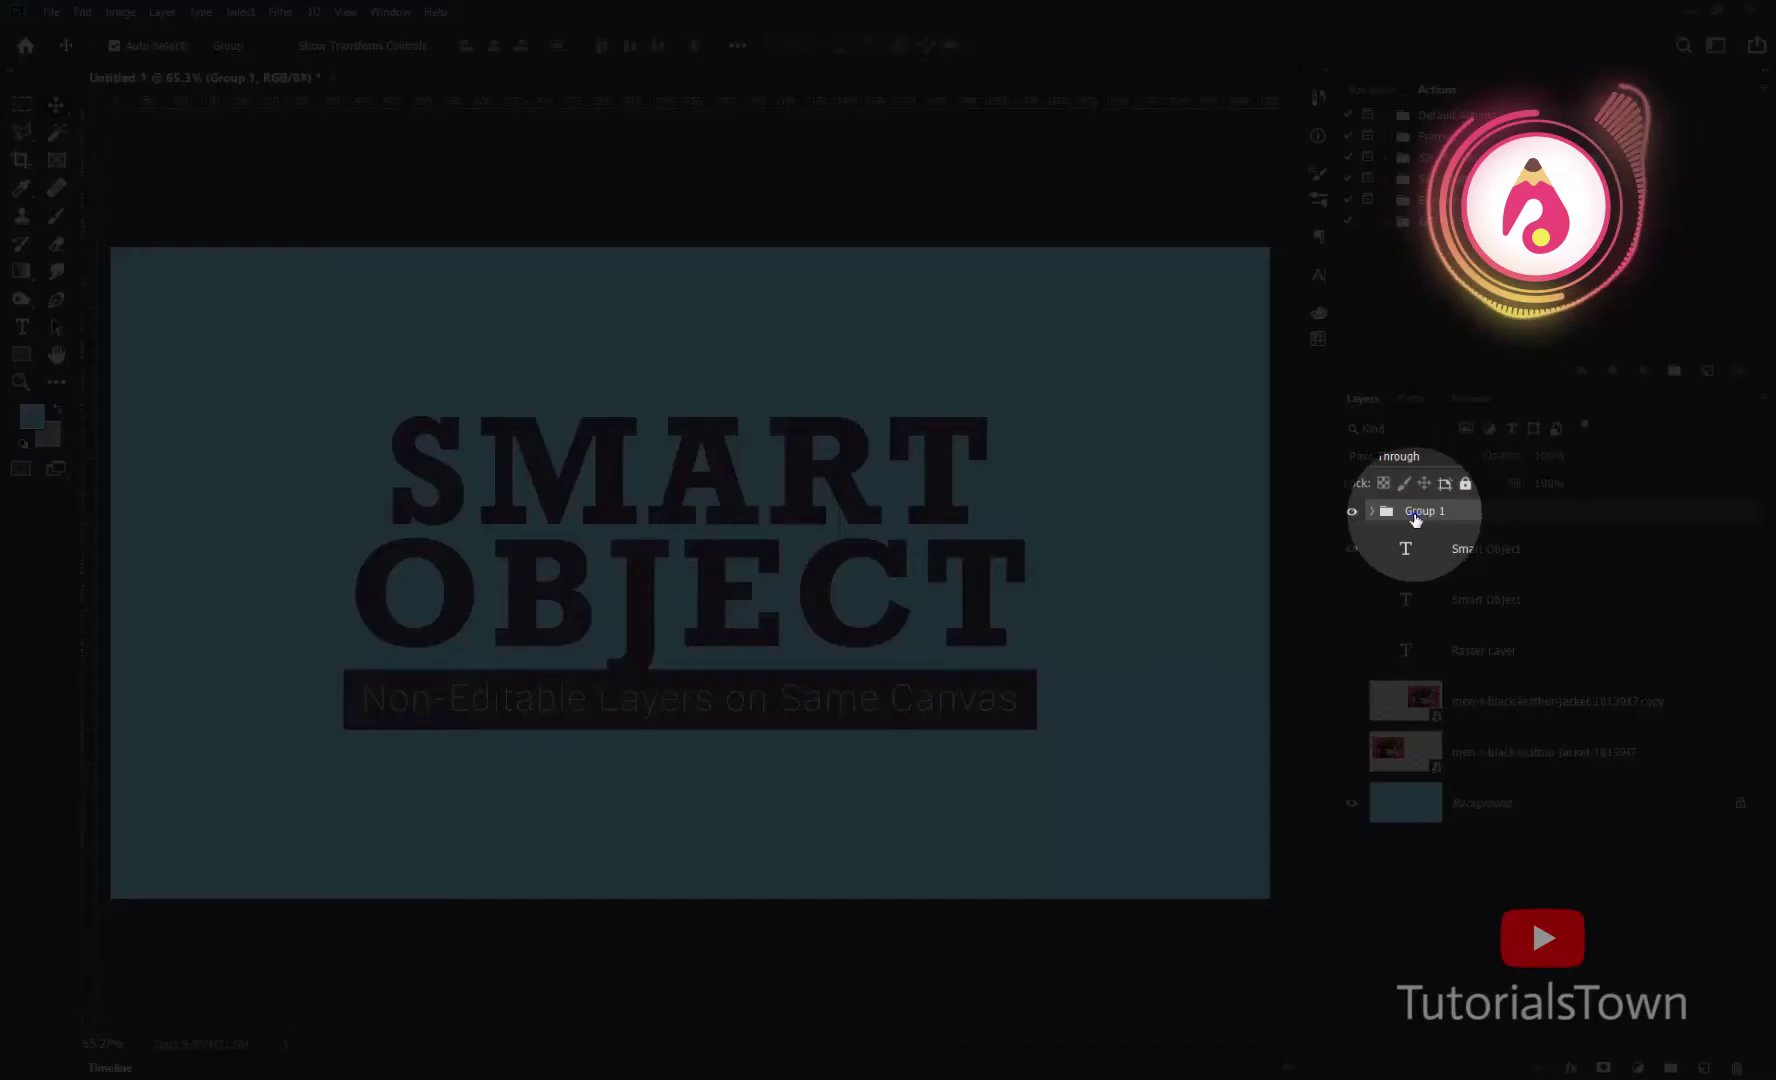
pyautogui.rightClick(1413, 510)
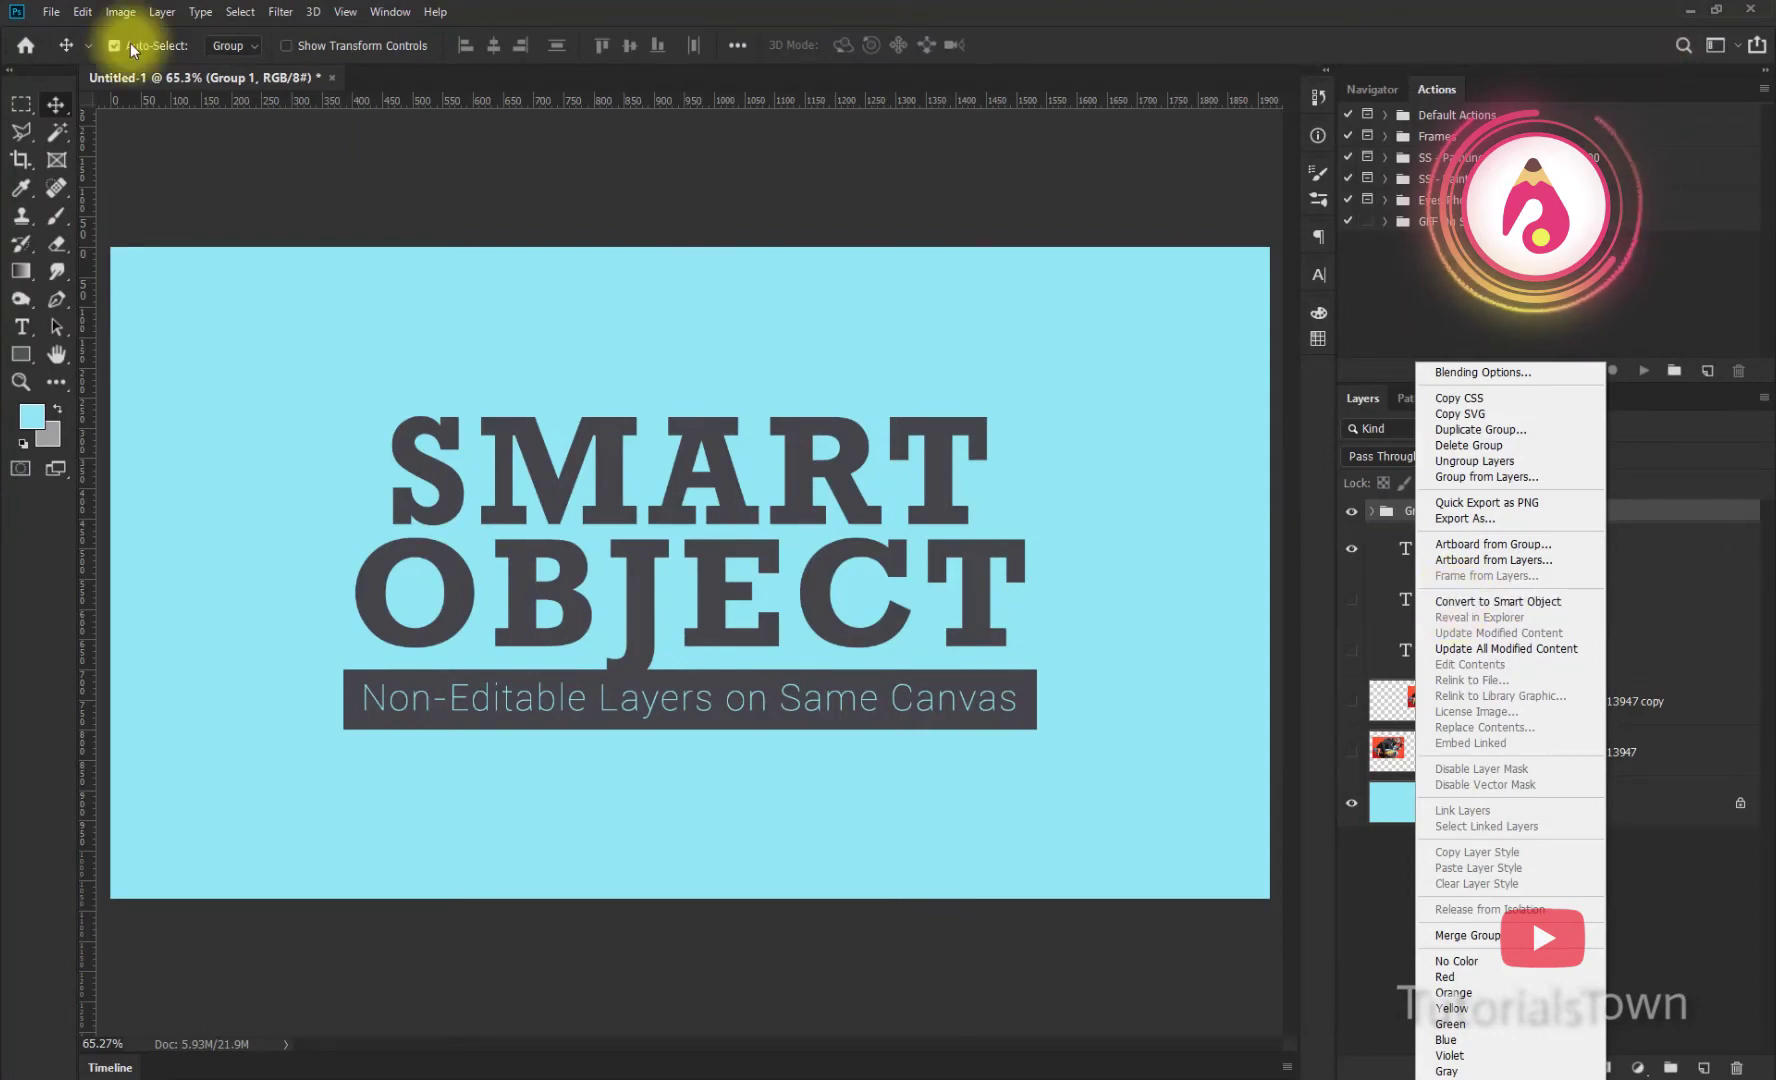
pyautogui.click(163, 12)
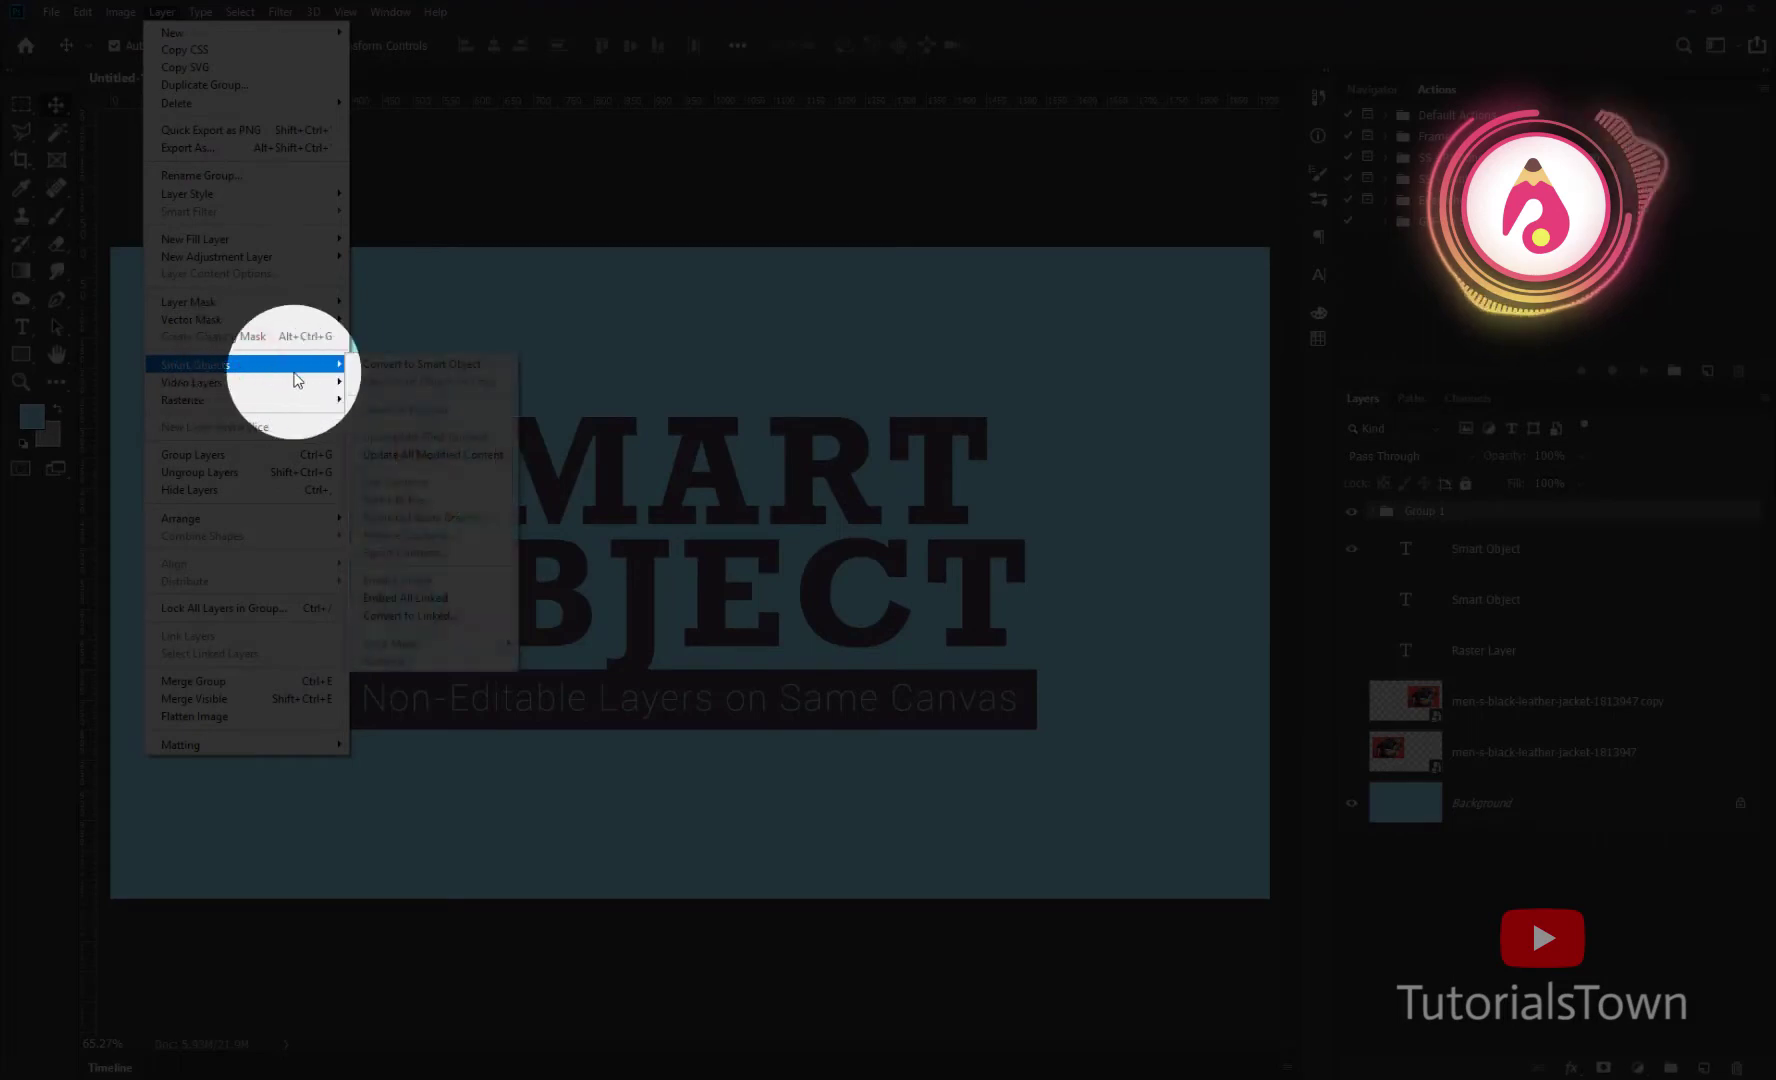
pyautogui.moveTo(196, 364)
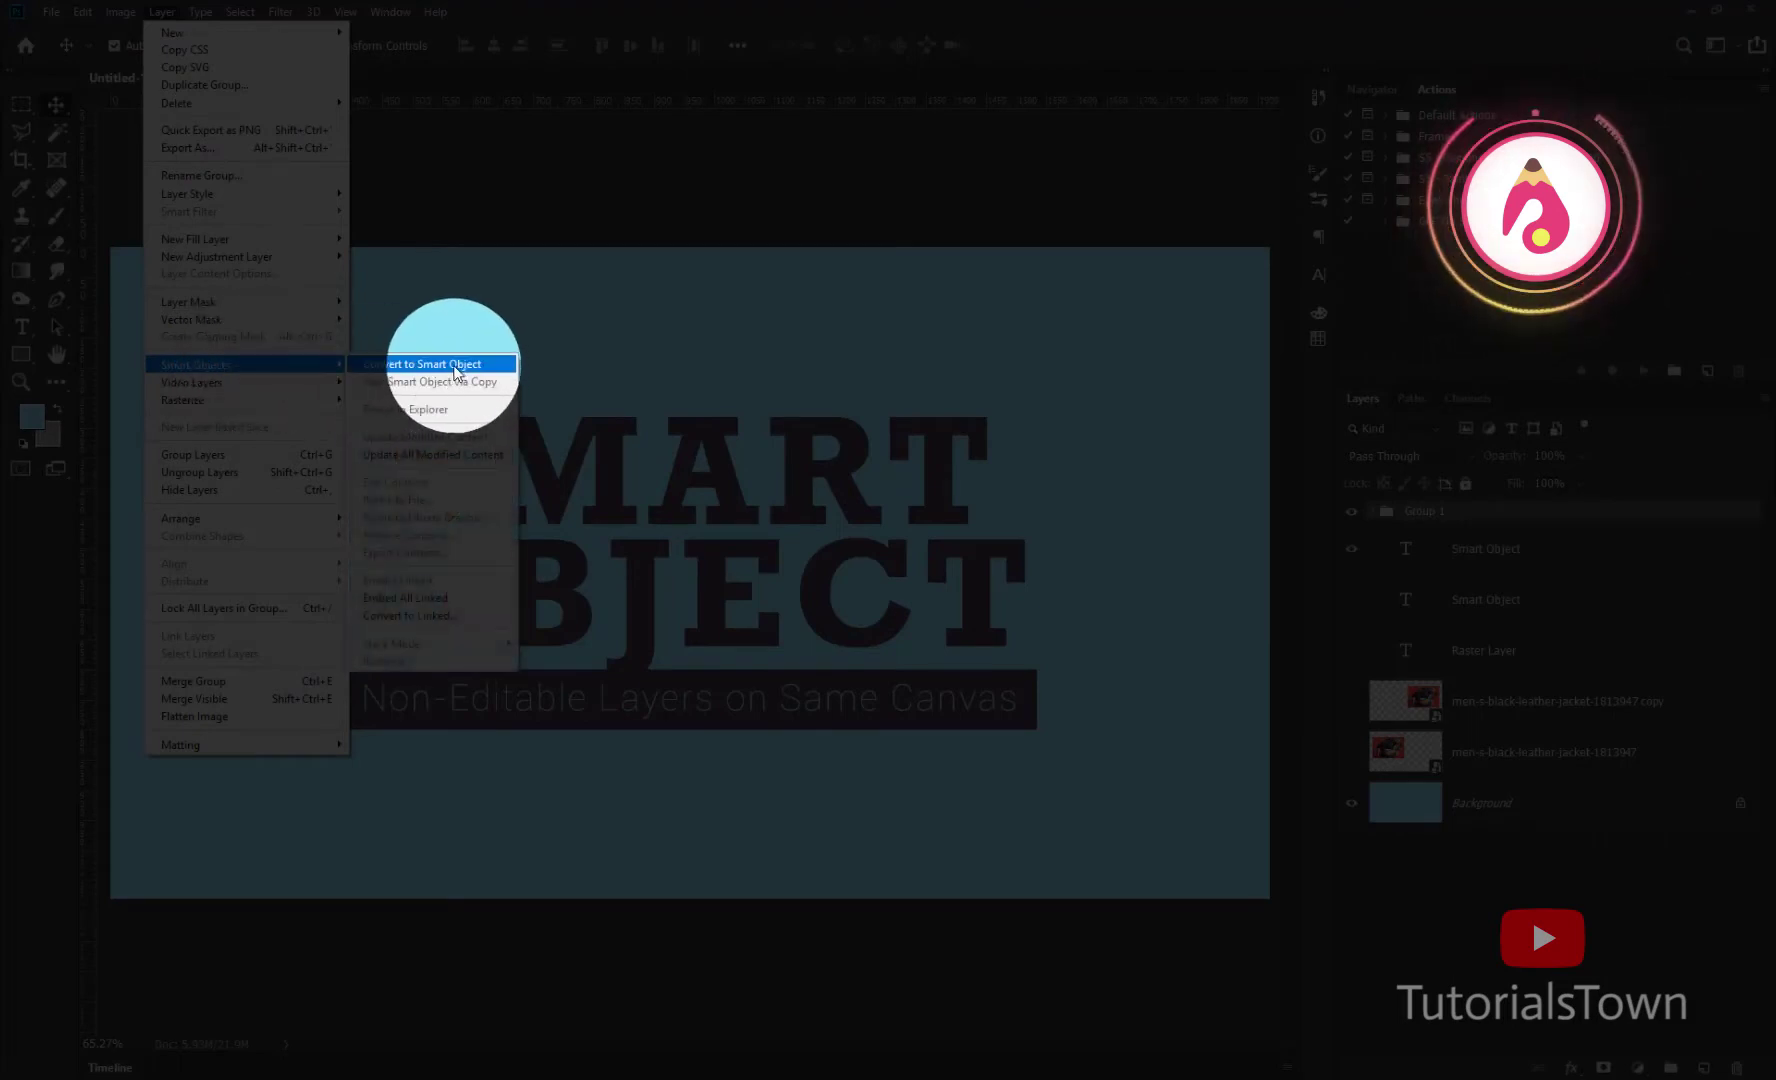
pyautogui.click(480, 10)
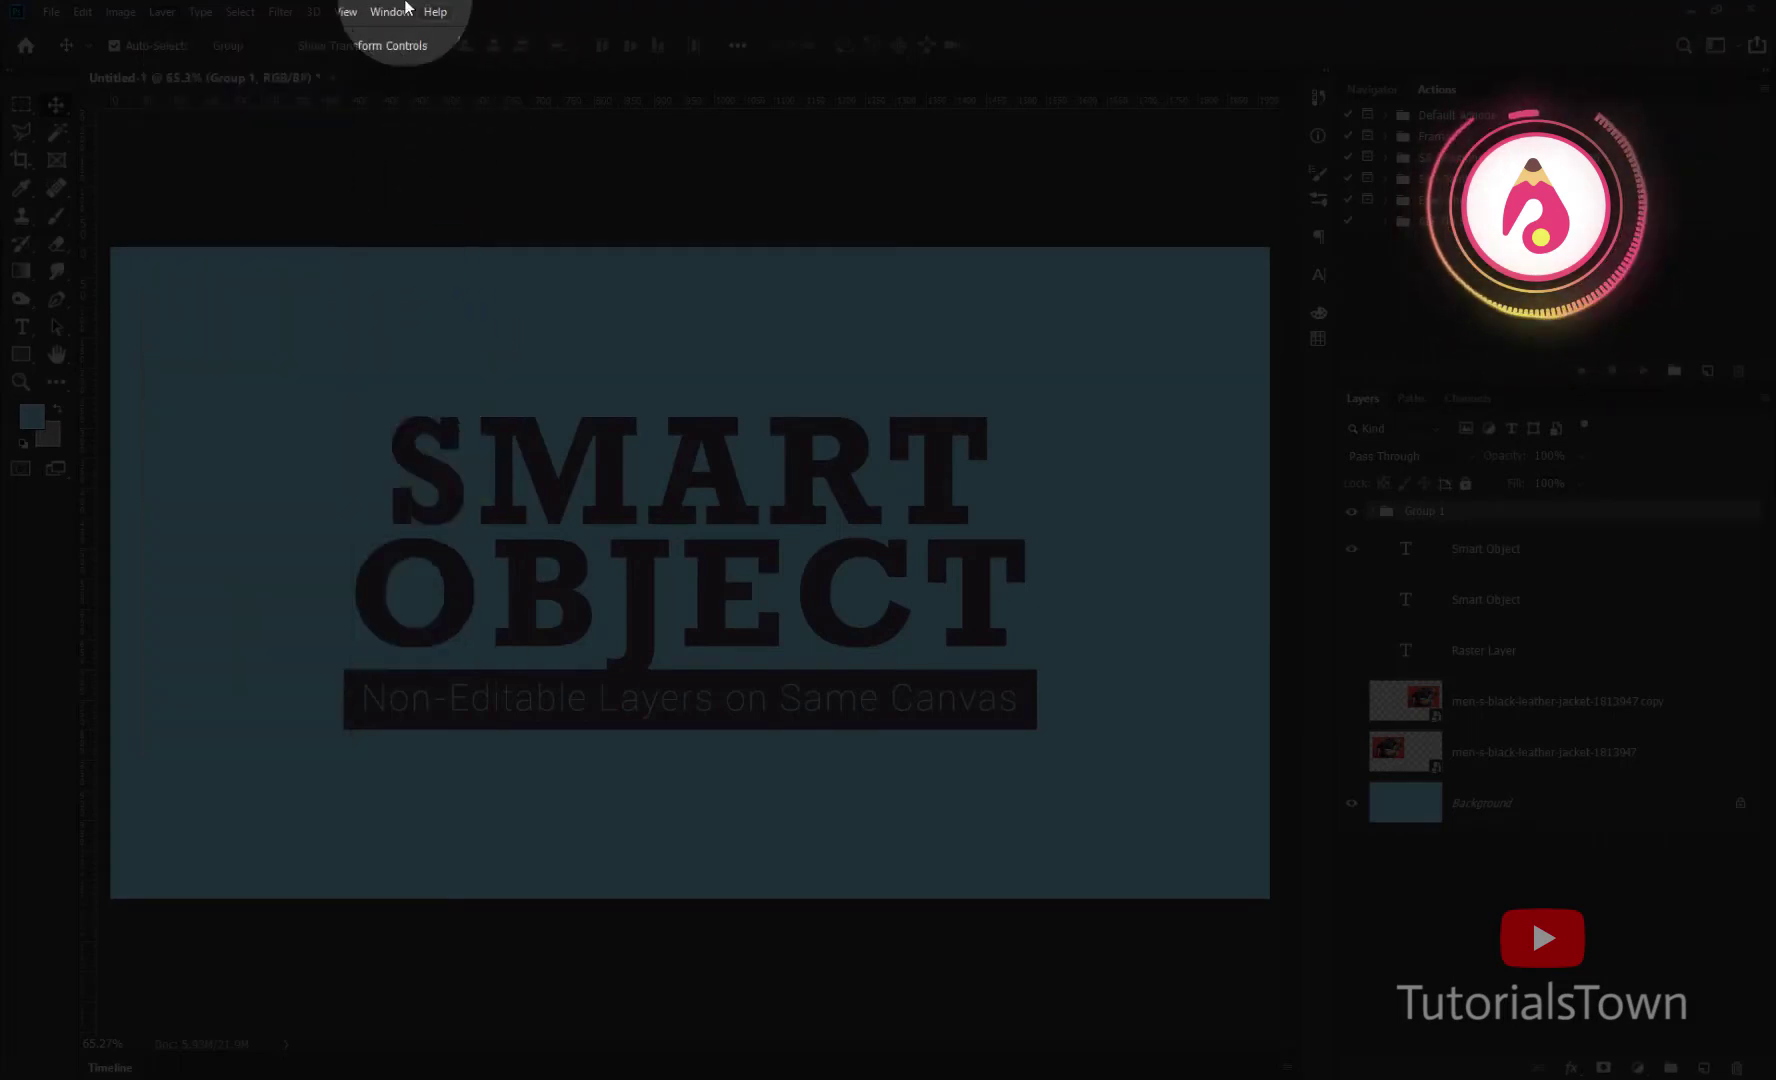
pyautogui.click(283, 11)
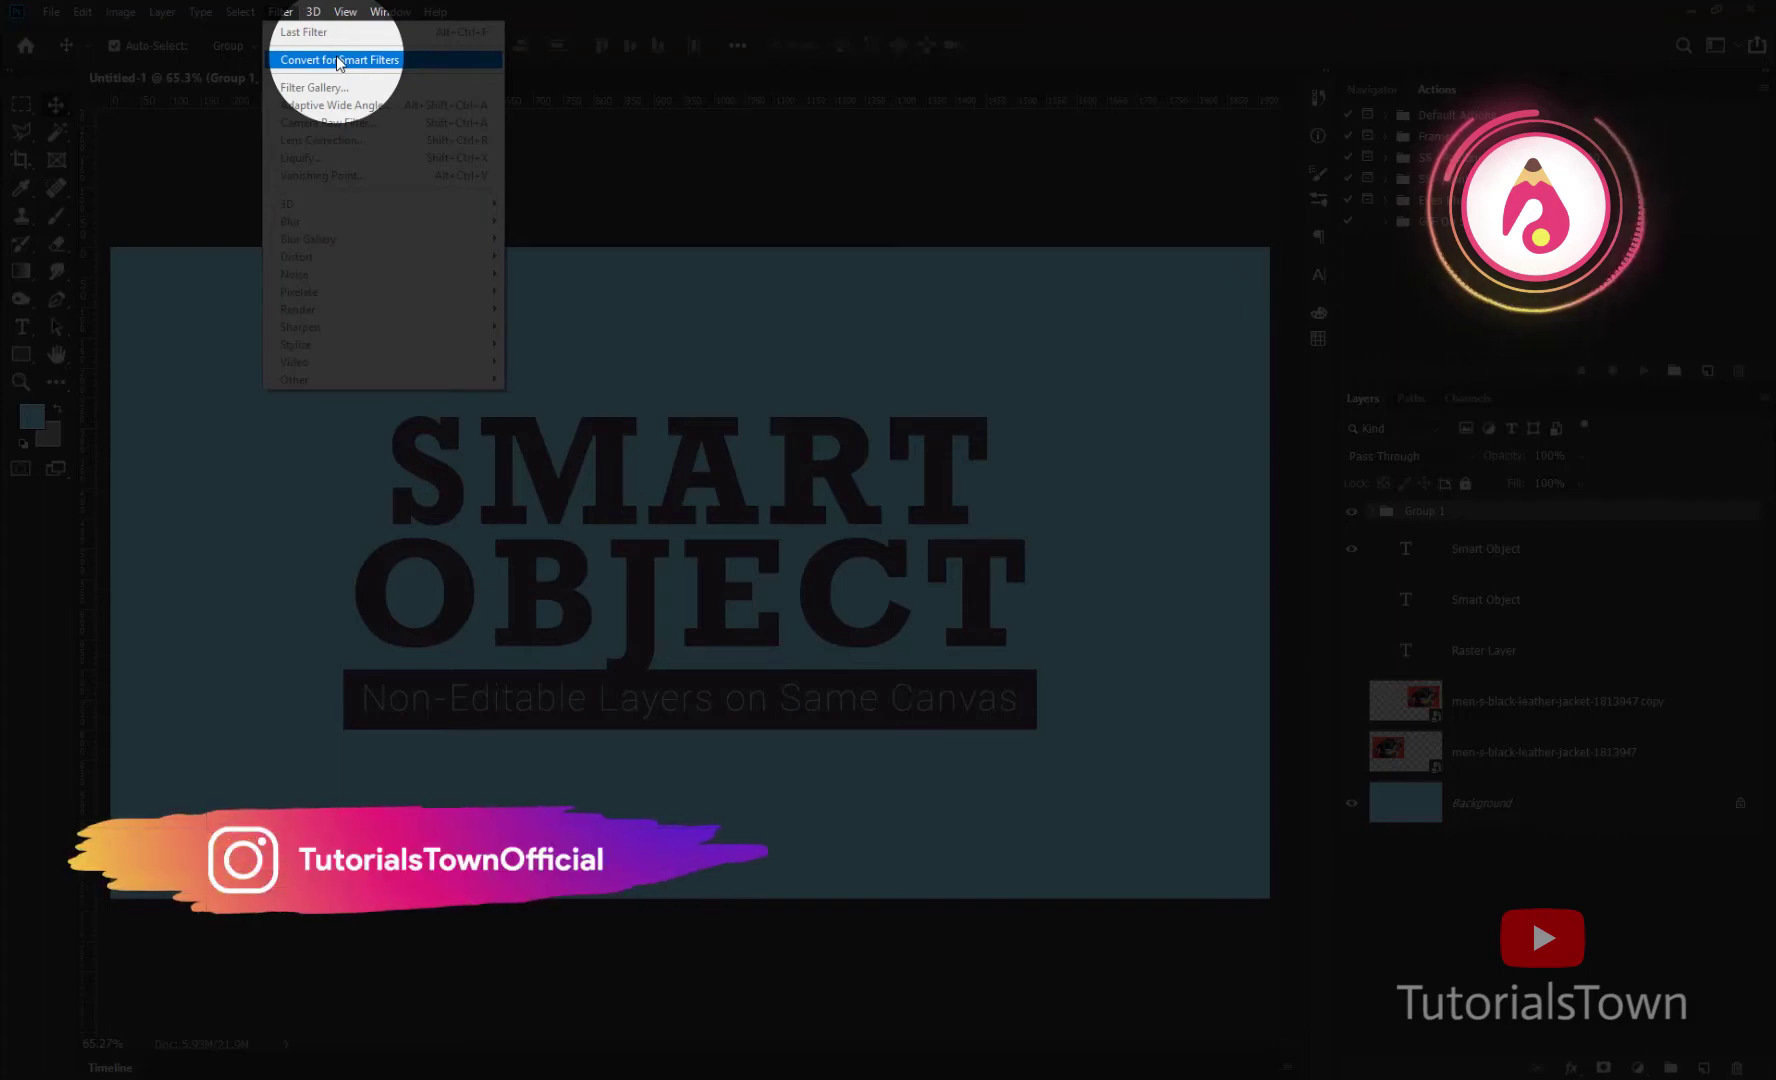
pyautogui.click(339, 63)
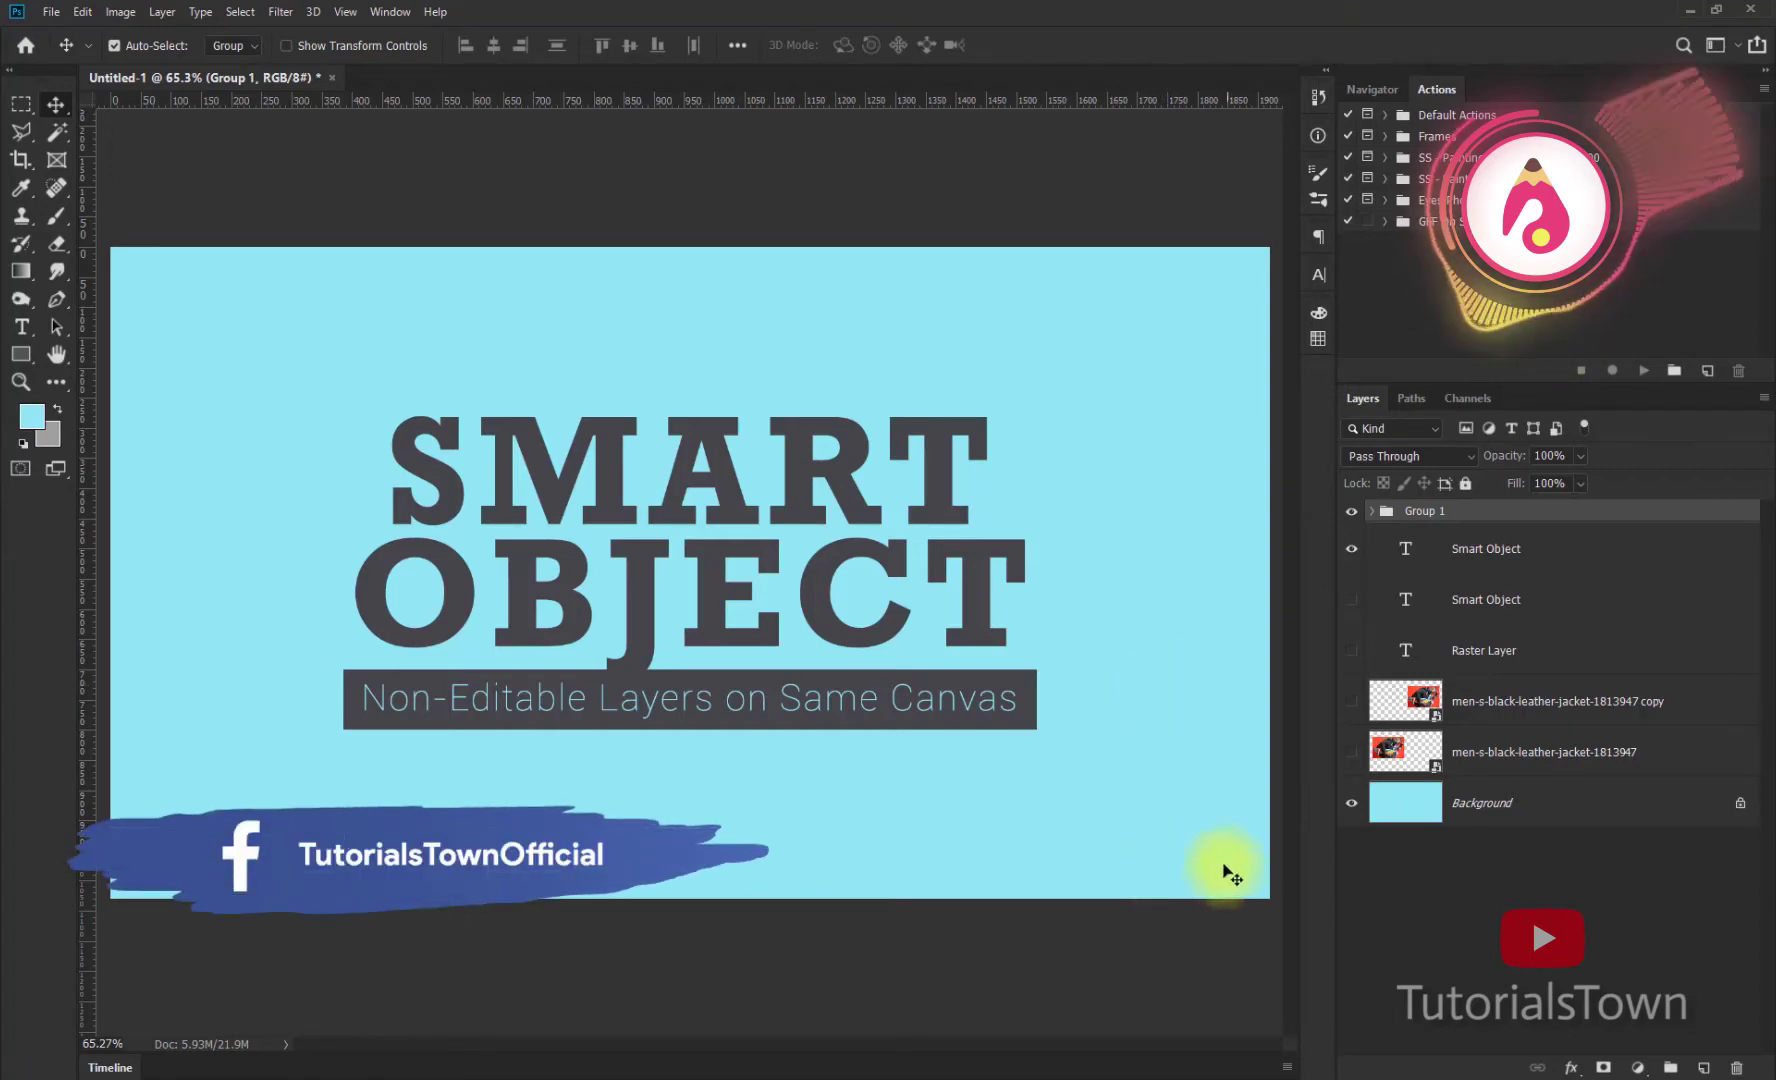
# Step: Rename Group 1 to Non-Editable
pyautogui.click(1352, 513)
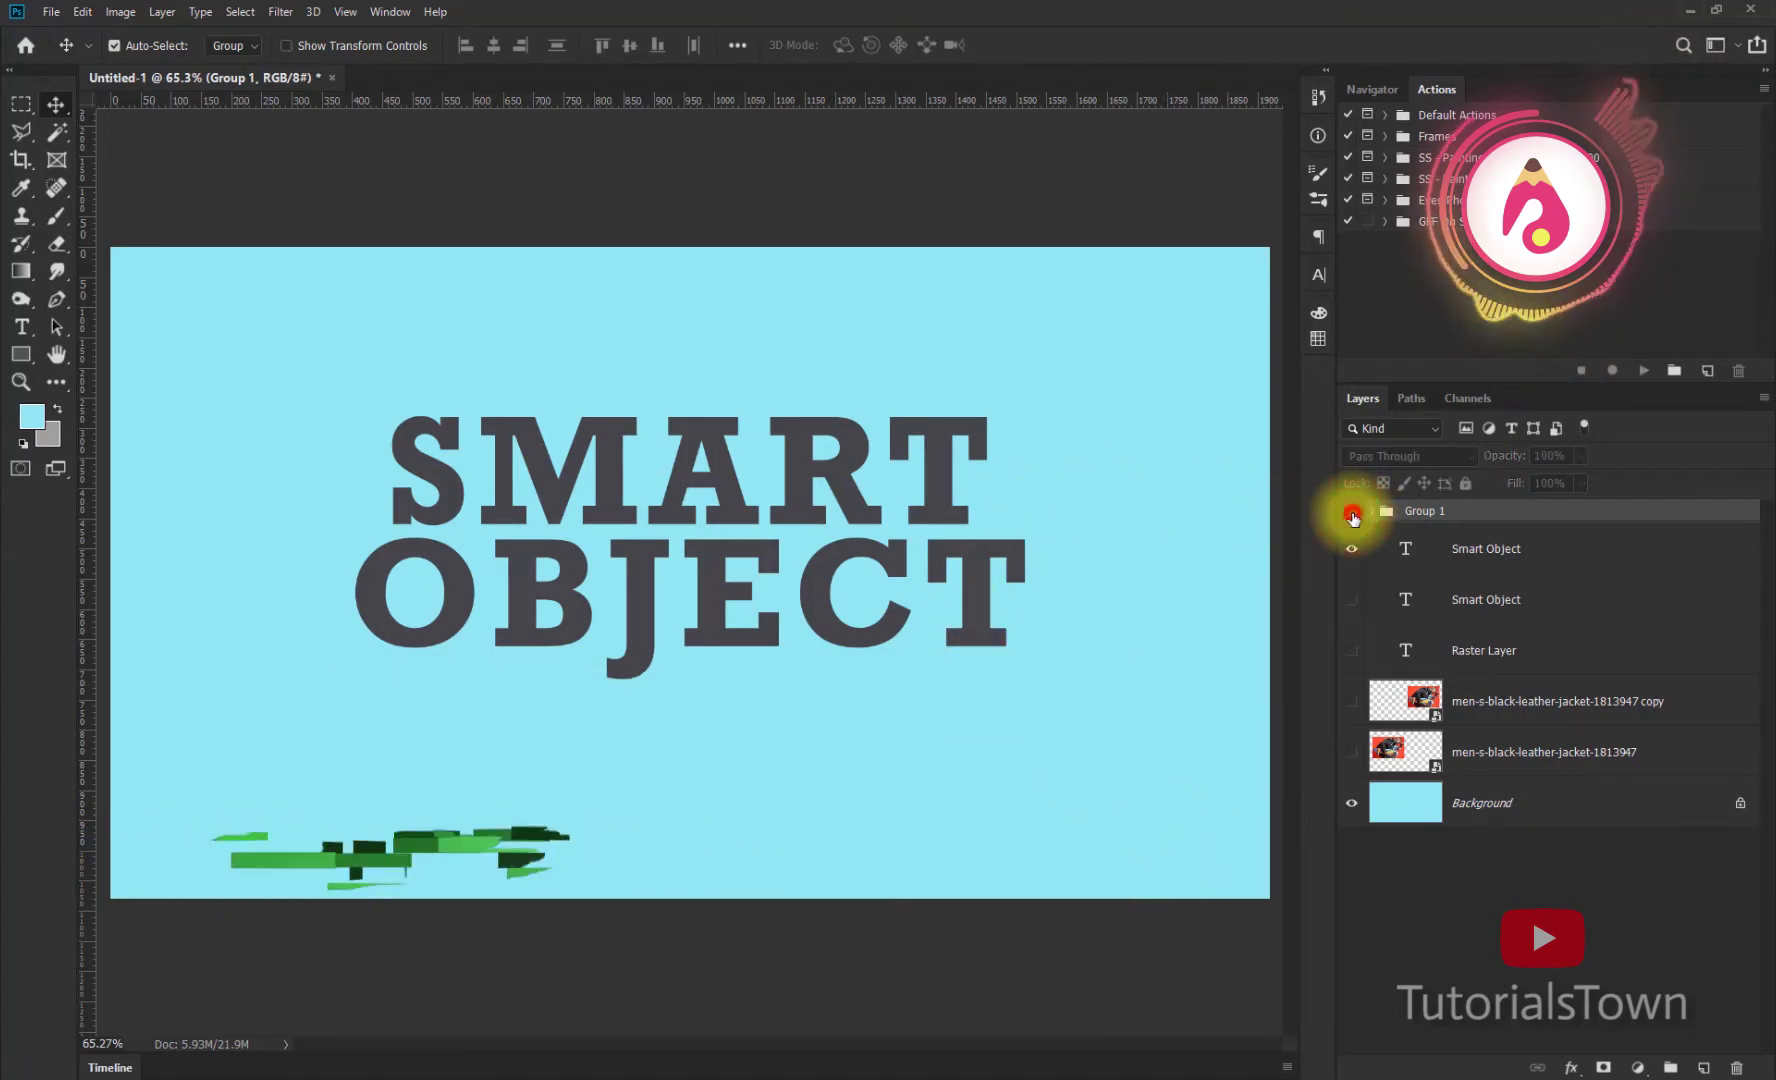
pyautogui.doubleClick(1430, 512)
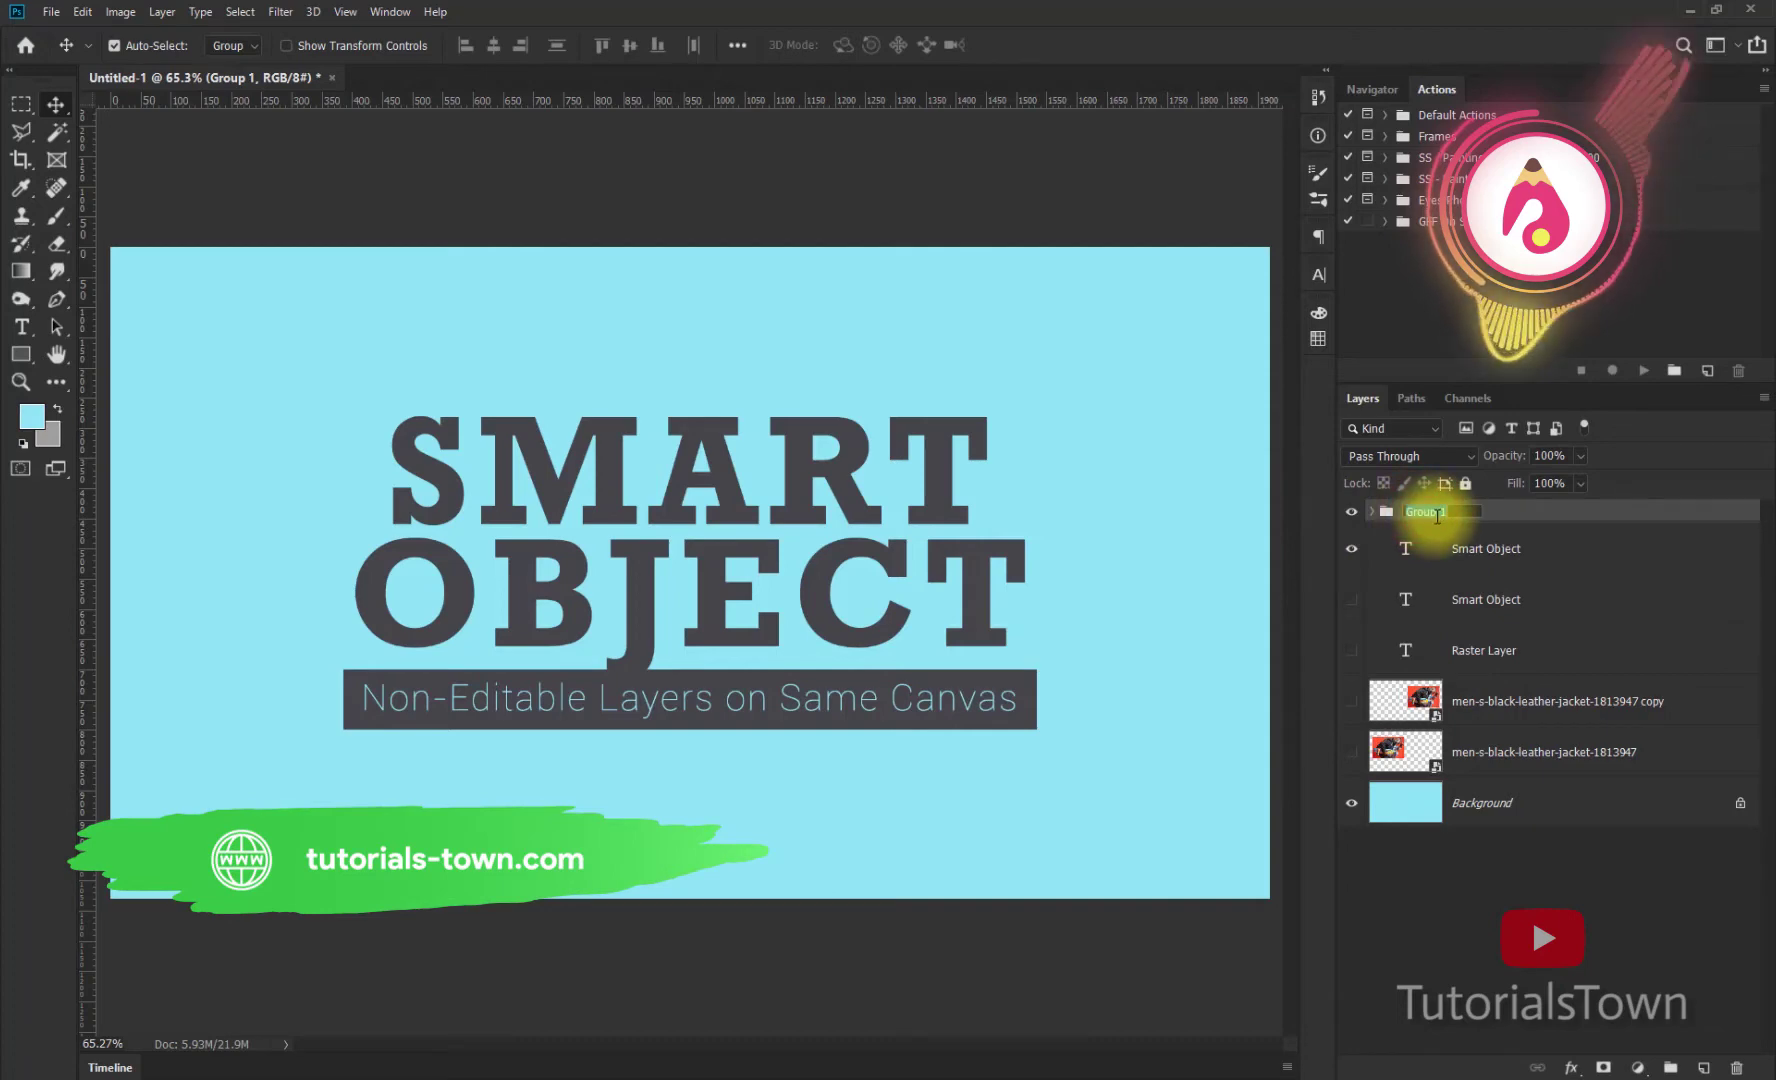
pyautogui.write('Non')
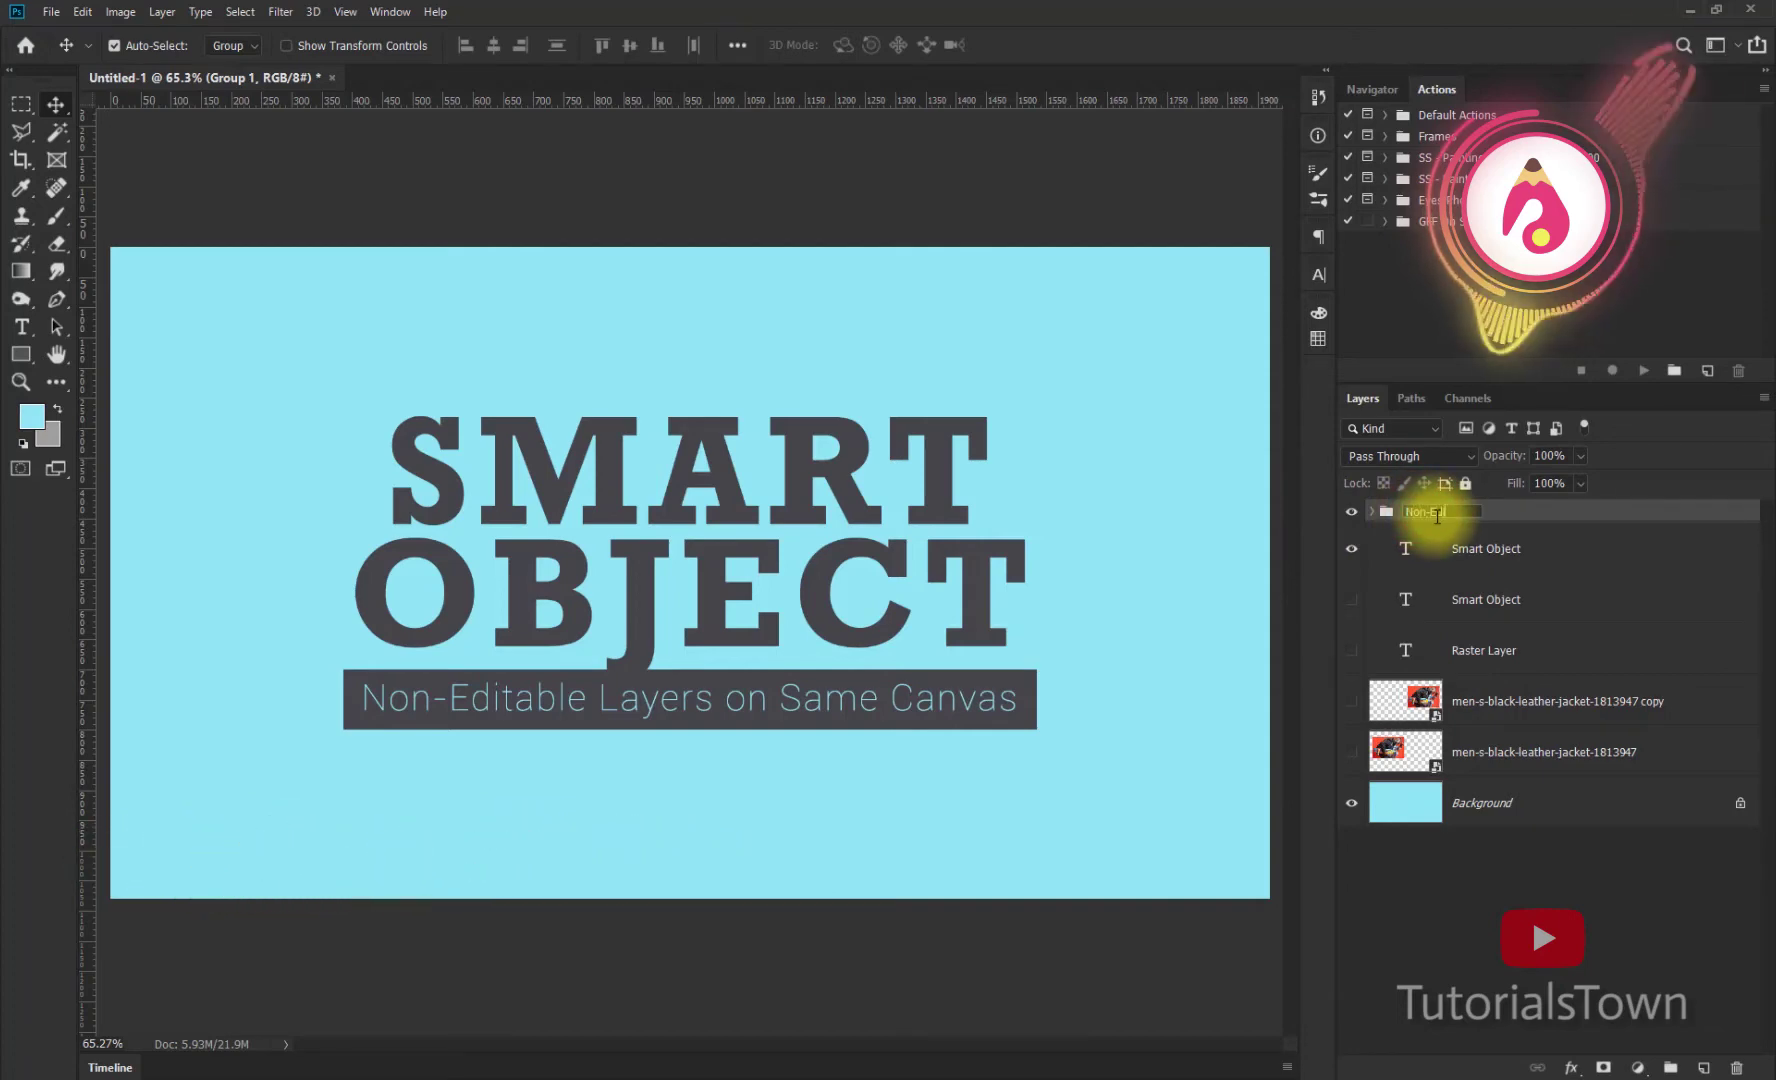
pyautogui.write('-Editable')
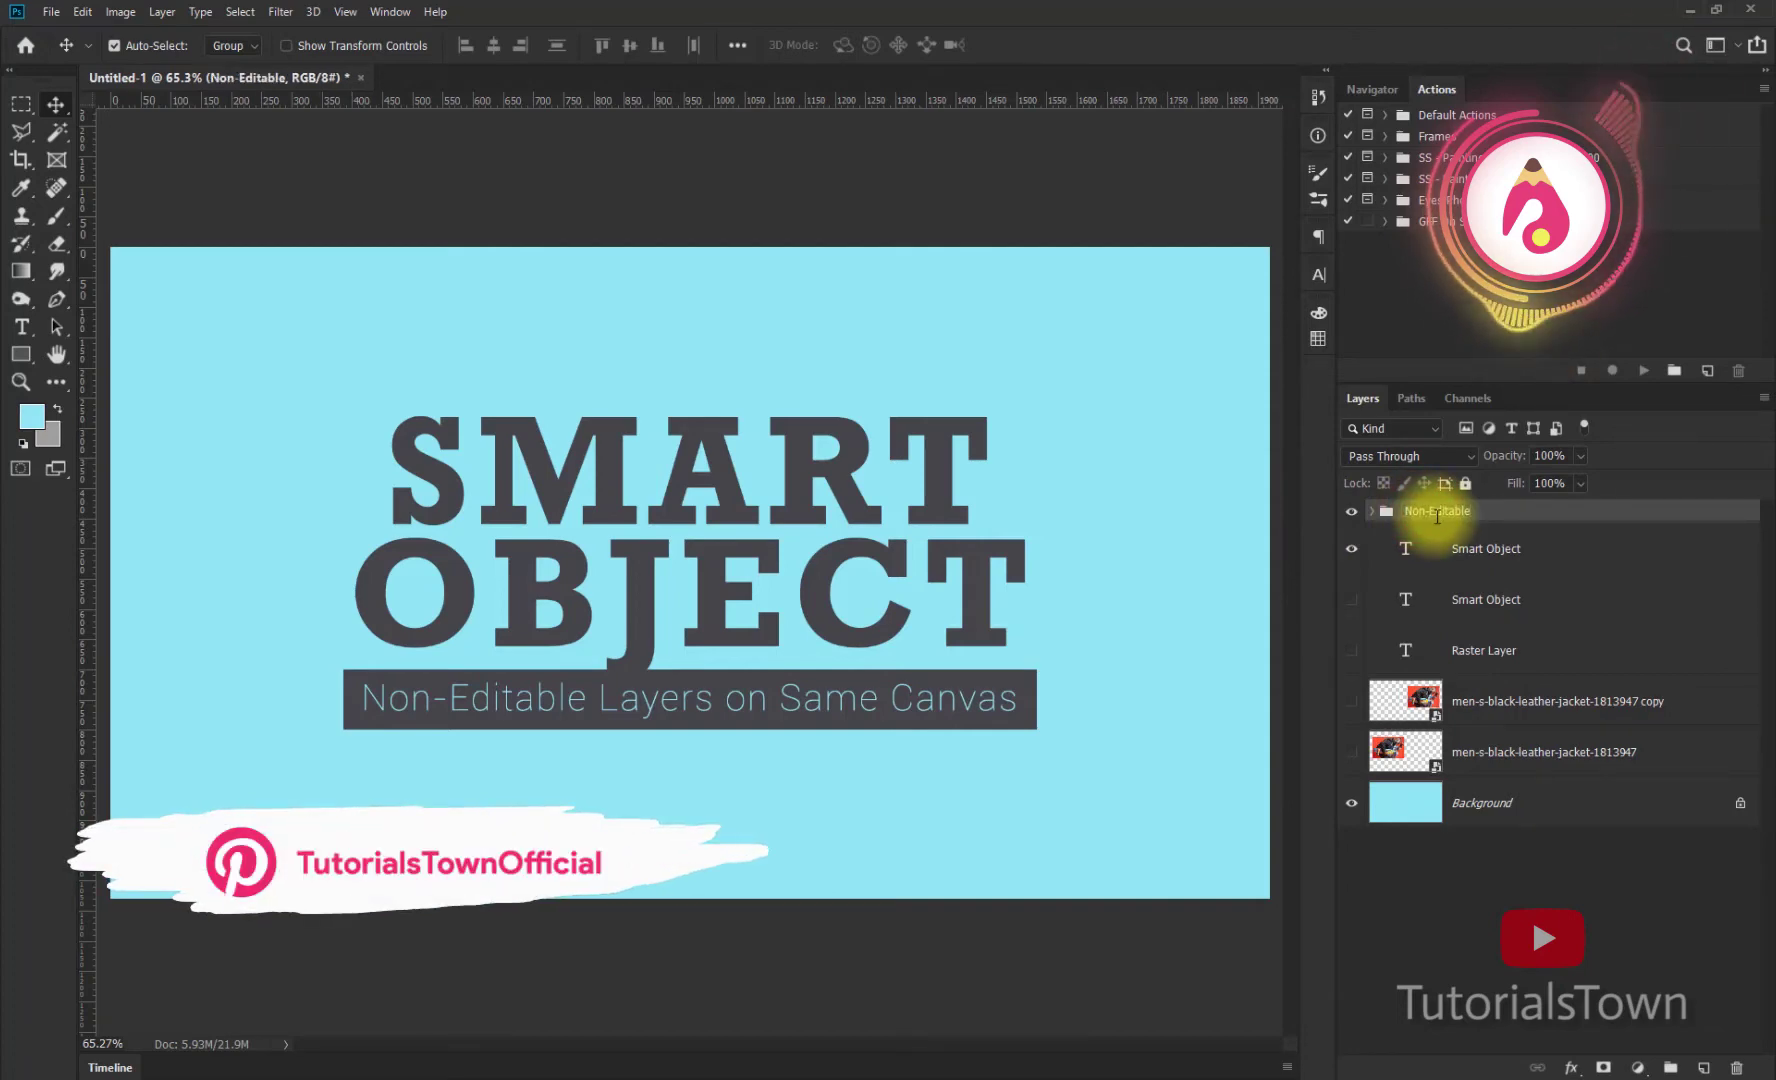
pyautogui.click(1351, 512)
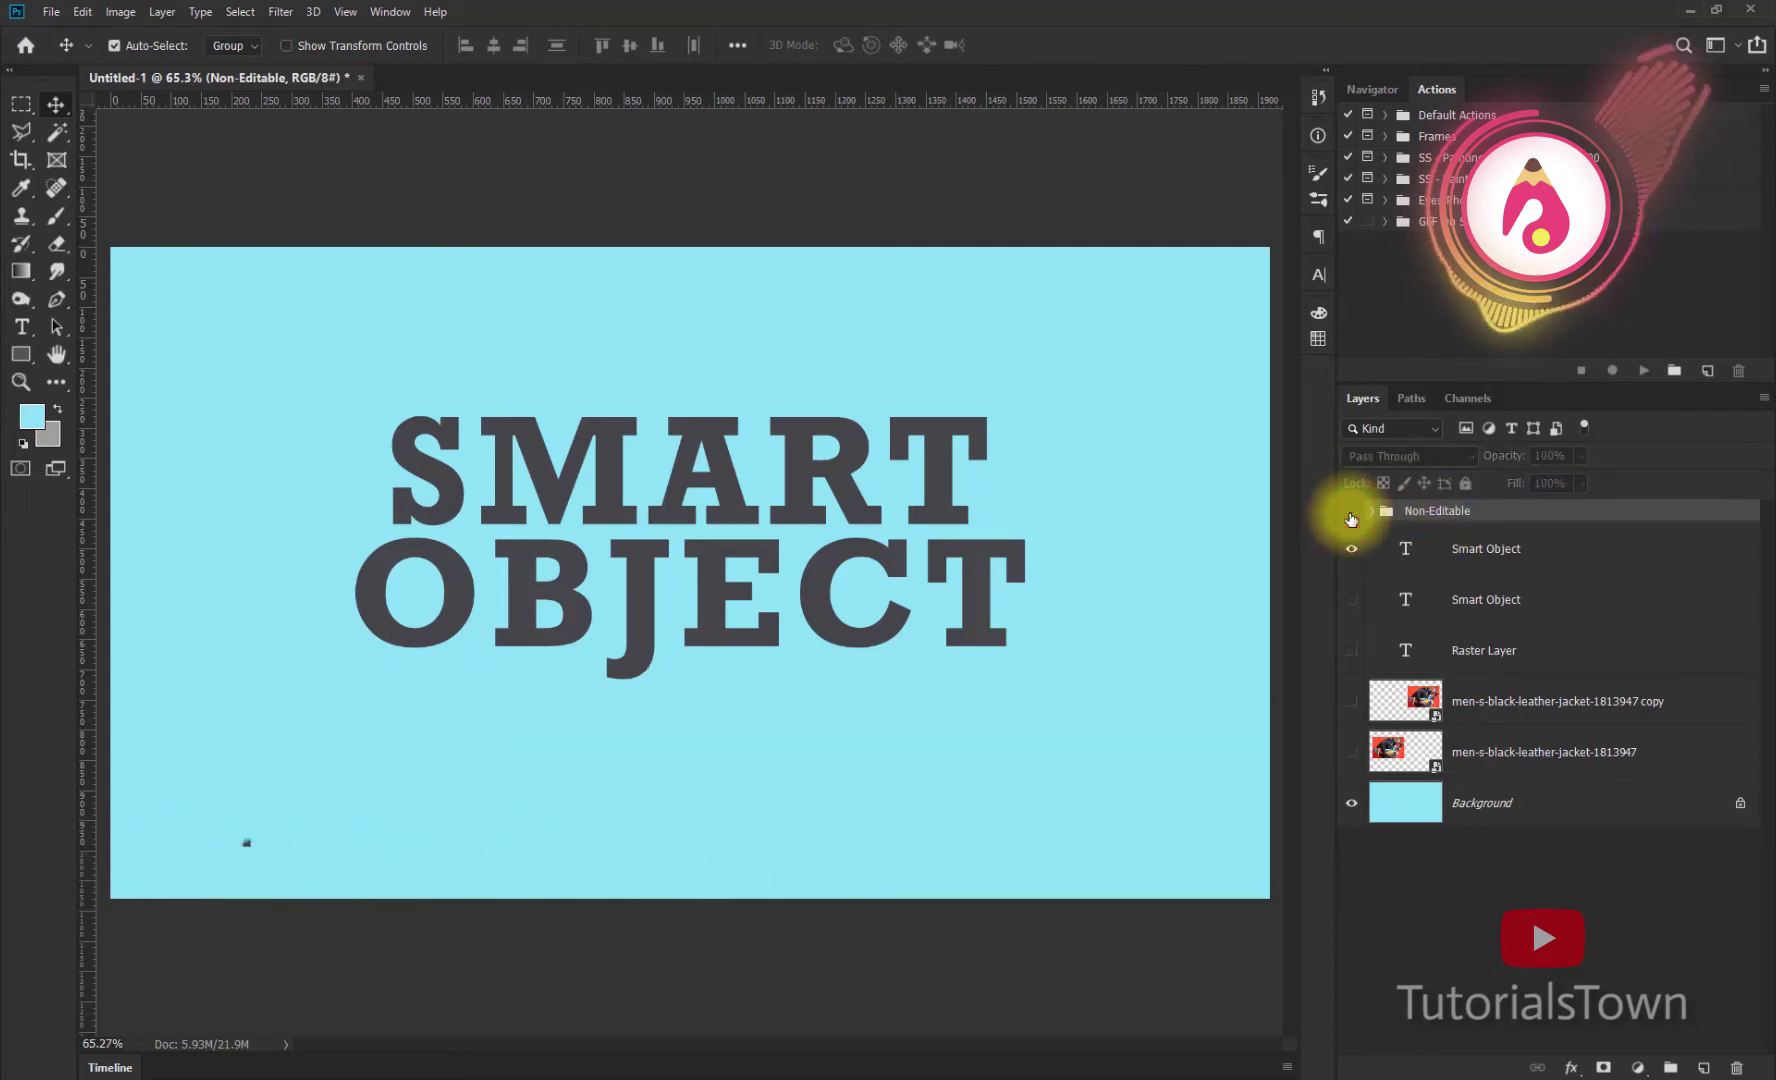
# Step: Toggle the Non-Editable group and SMART OBJECT title visible, then add the title to the selection
pyautogui.click(1351, 512)
pyautogui.click(1351, 512)
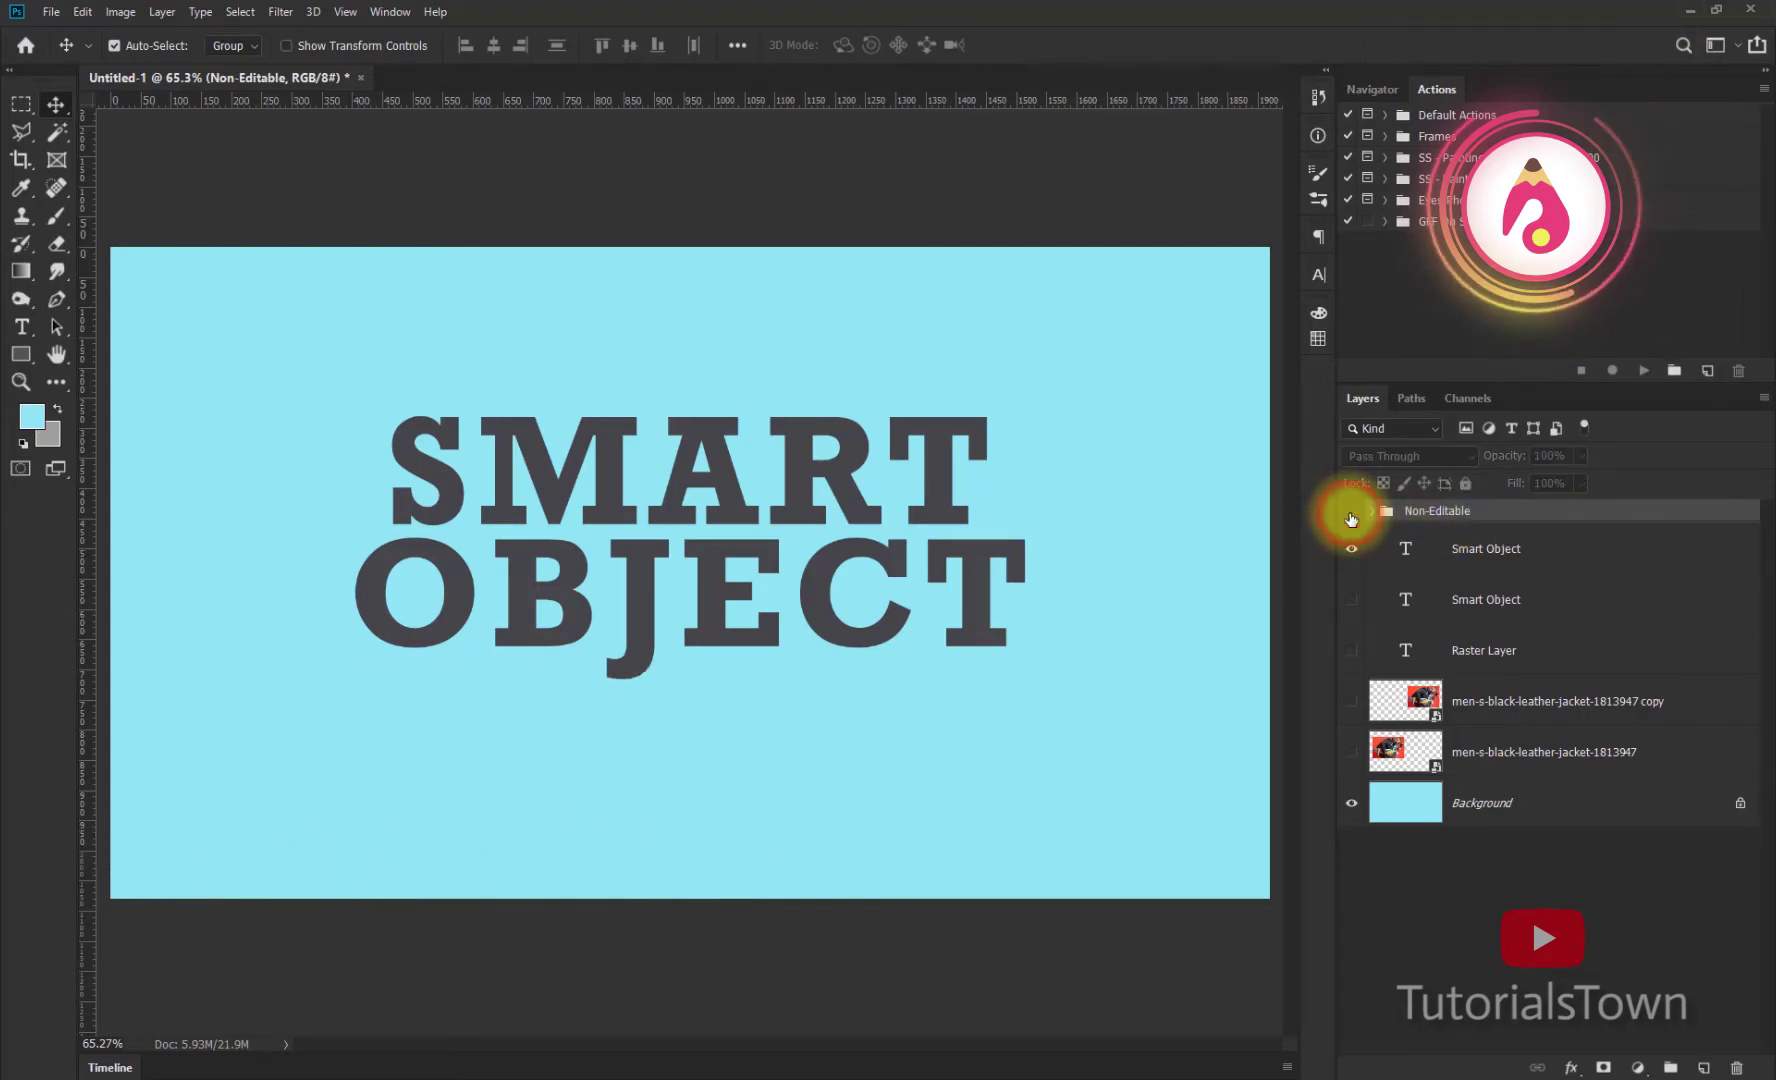
pyautogui.click(1351, 512)
pyautogui.click(1351, 549)
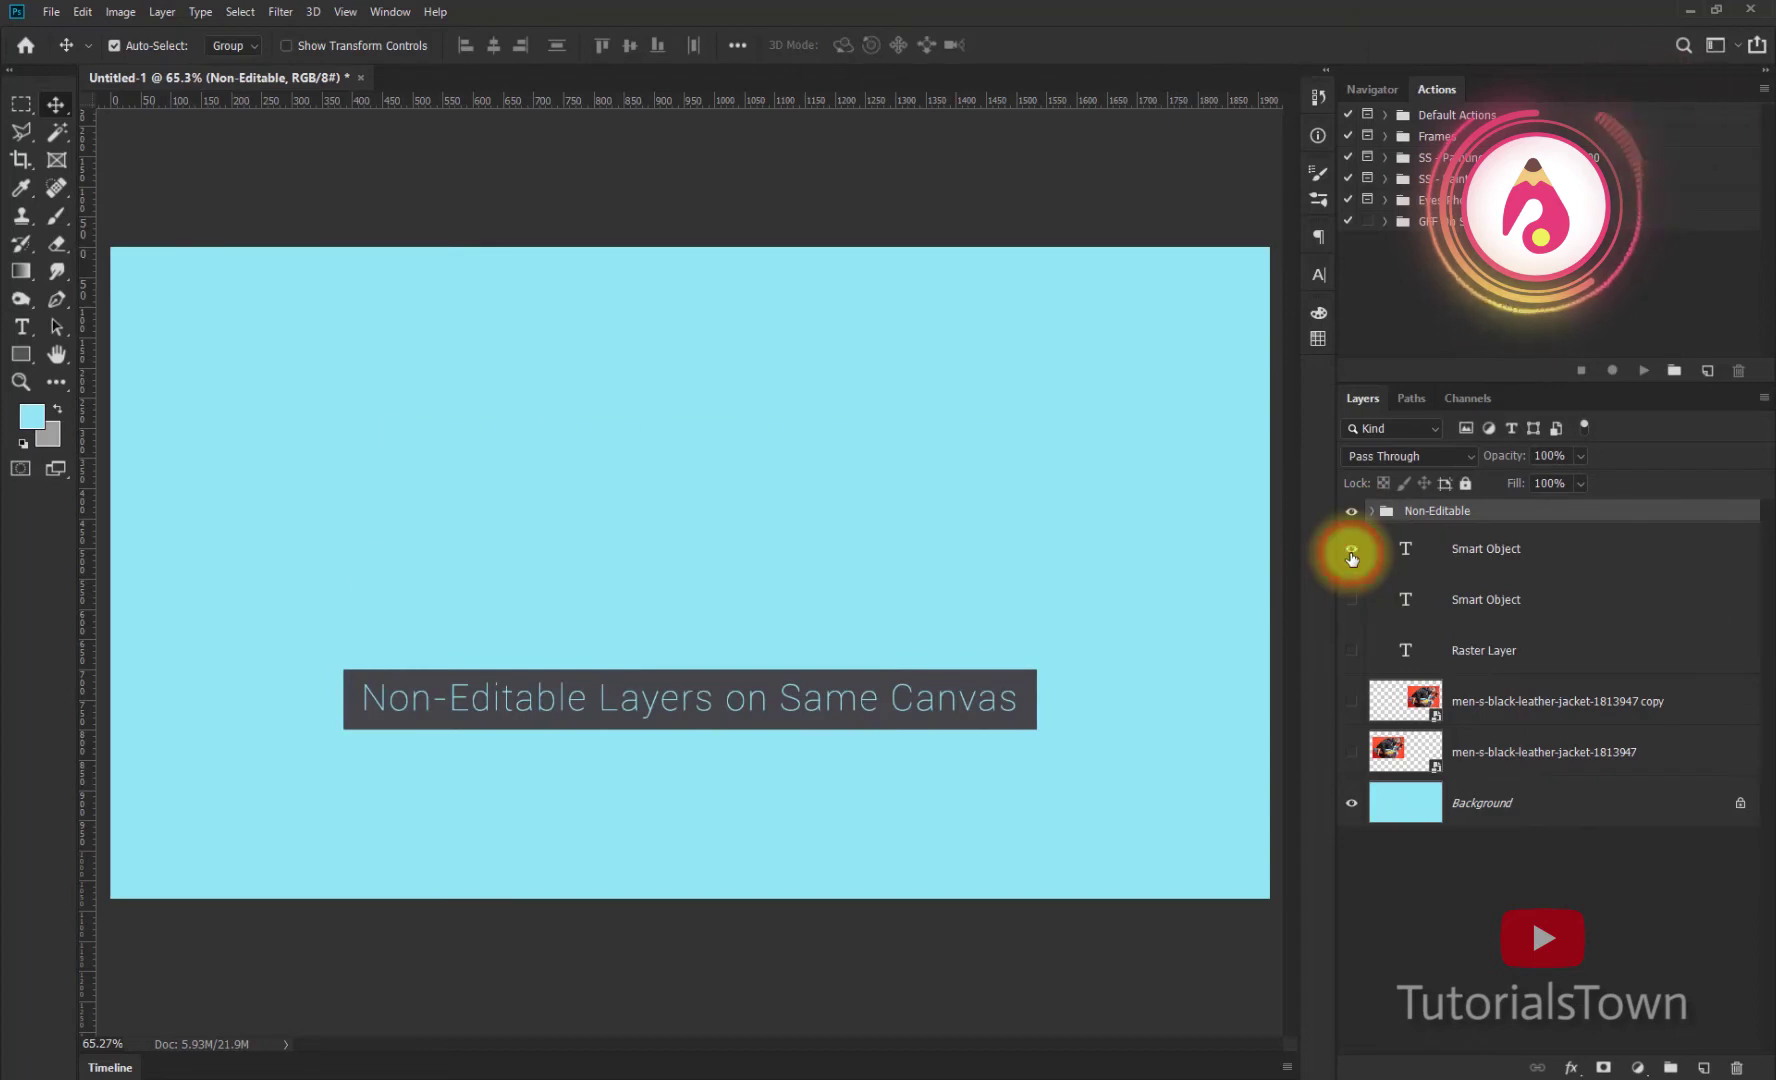
pyautogui.click(1351, 549)
pyautogui.click(1351, 552)
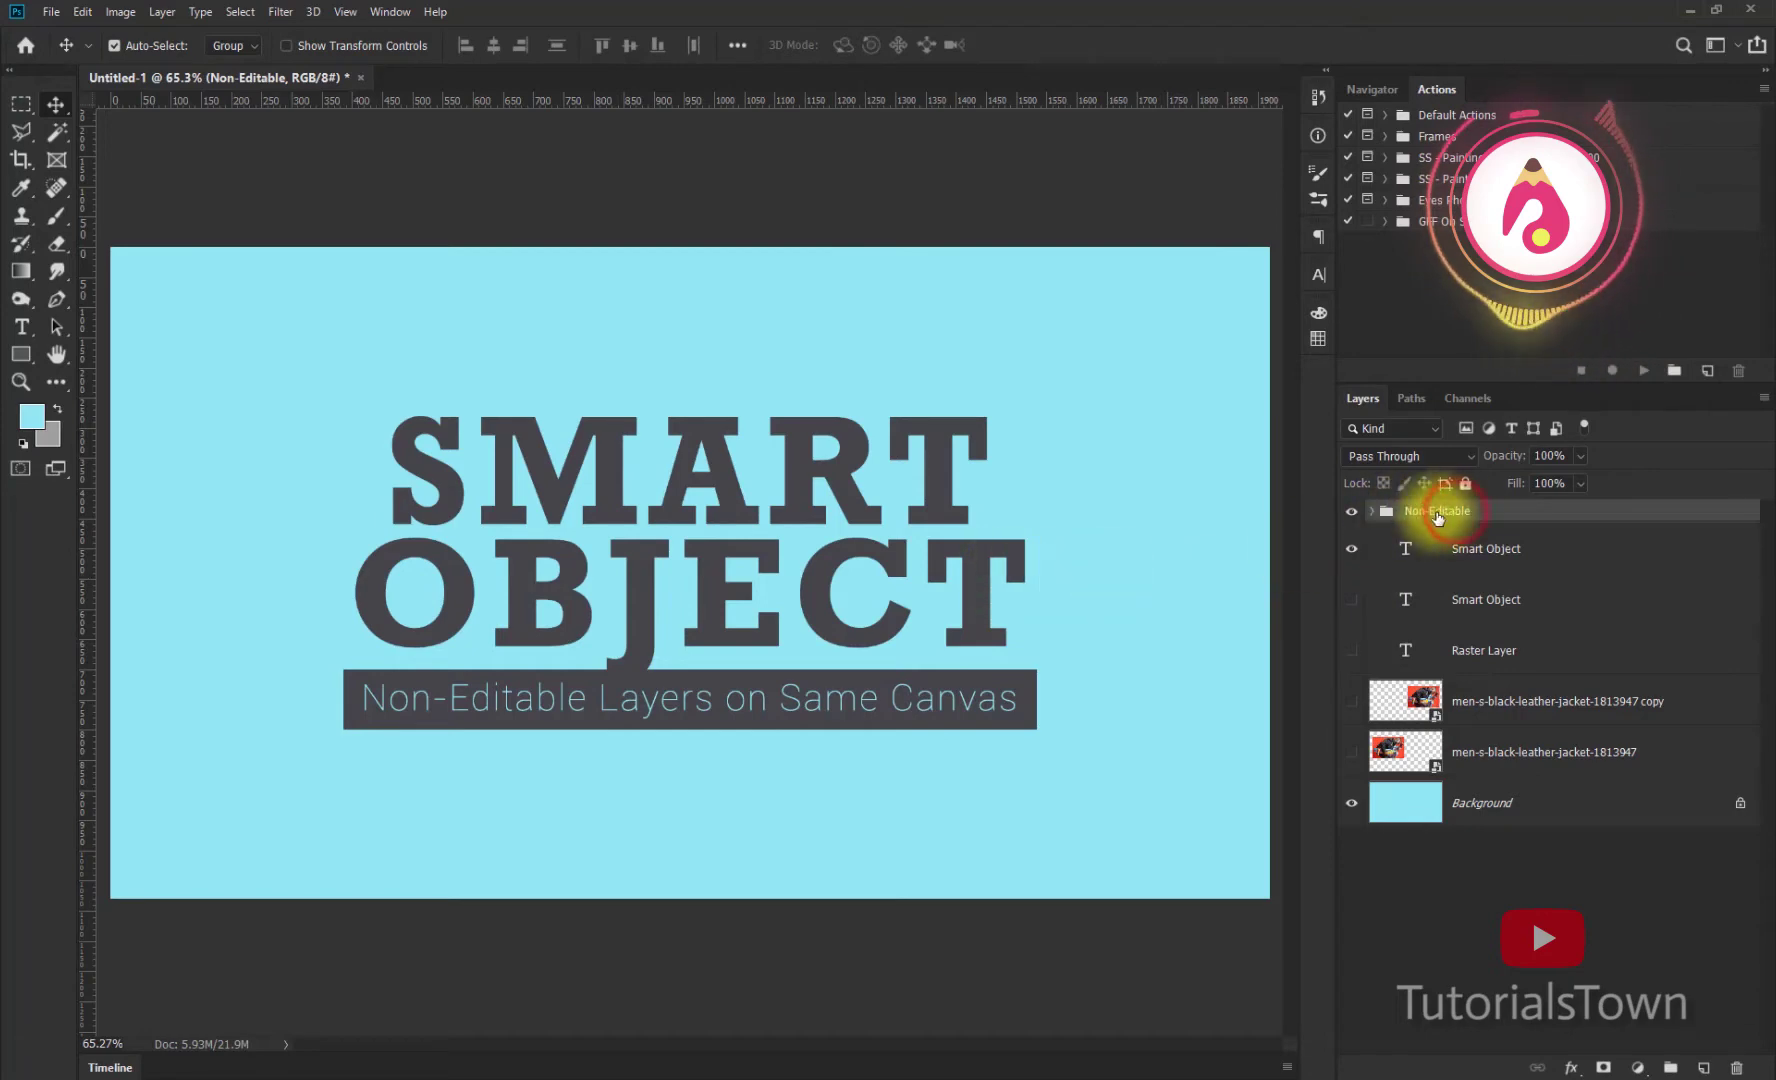
pyautogui.keyDown('ctrl'); pyautogui.click(1516, 551); pyautogui.keyUp('ctrl')
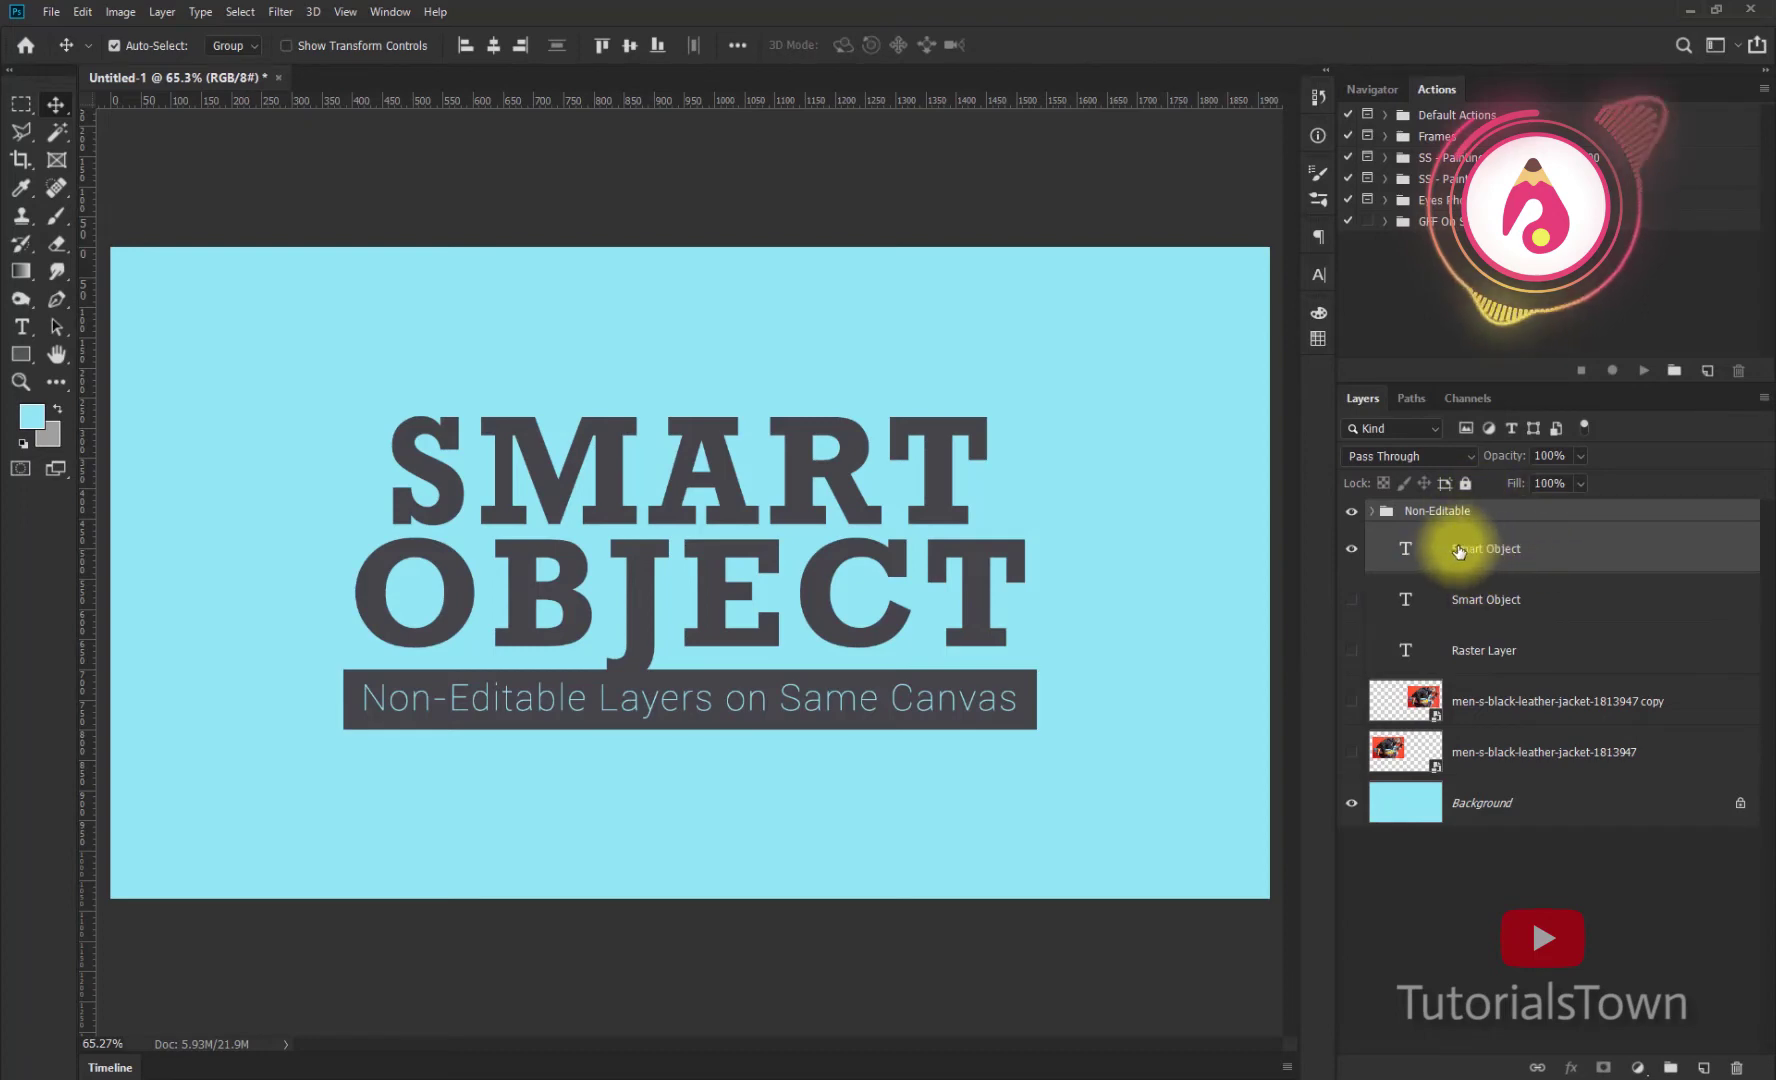
# Step: Convert the selected Non-Editable group and SMART OBJECT title into one smart object
pyautogui.rightClick(1497, 533)
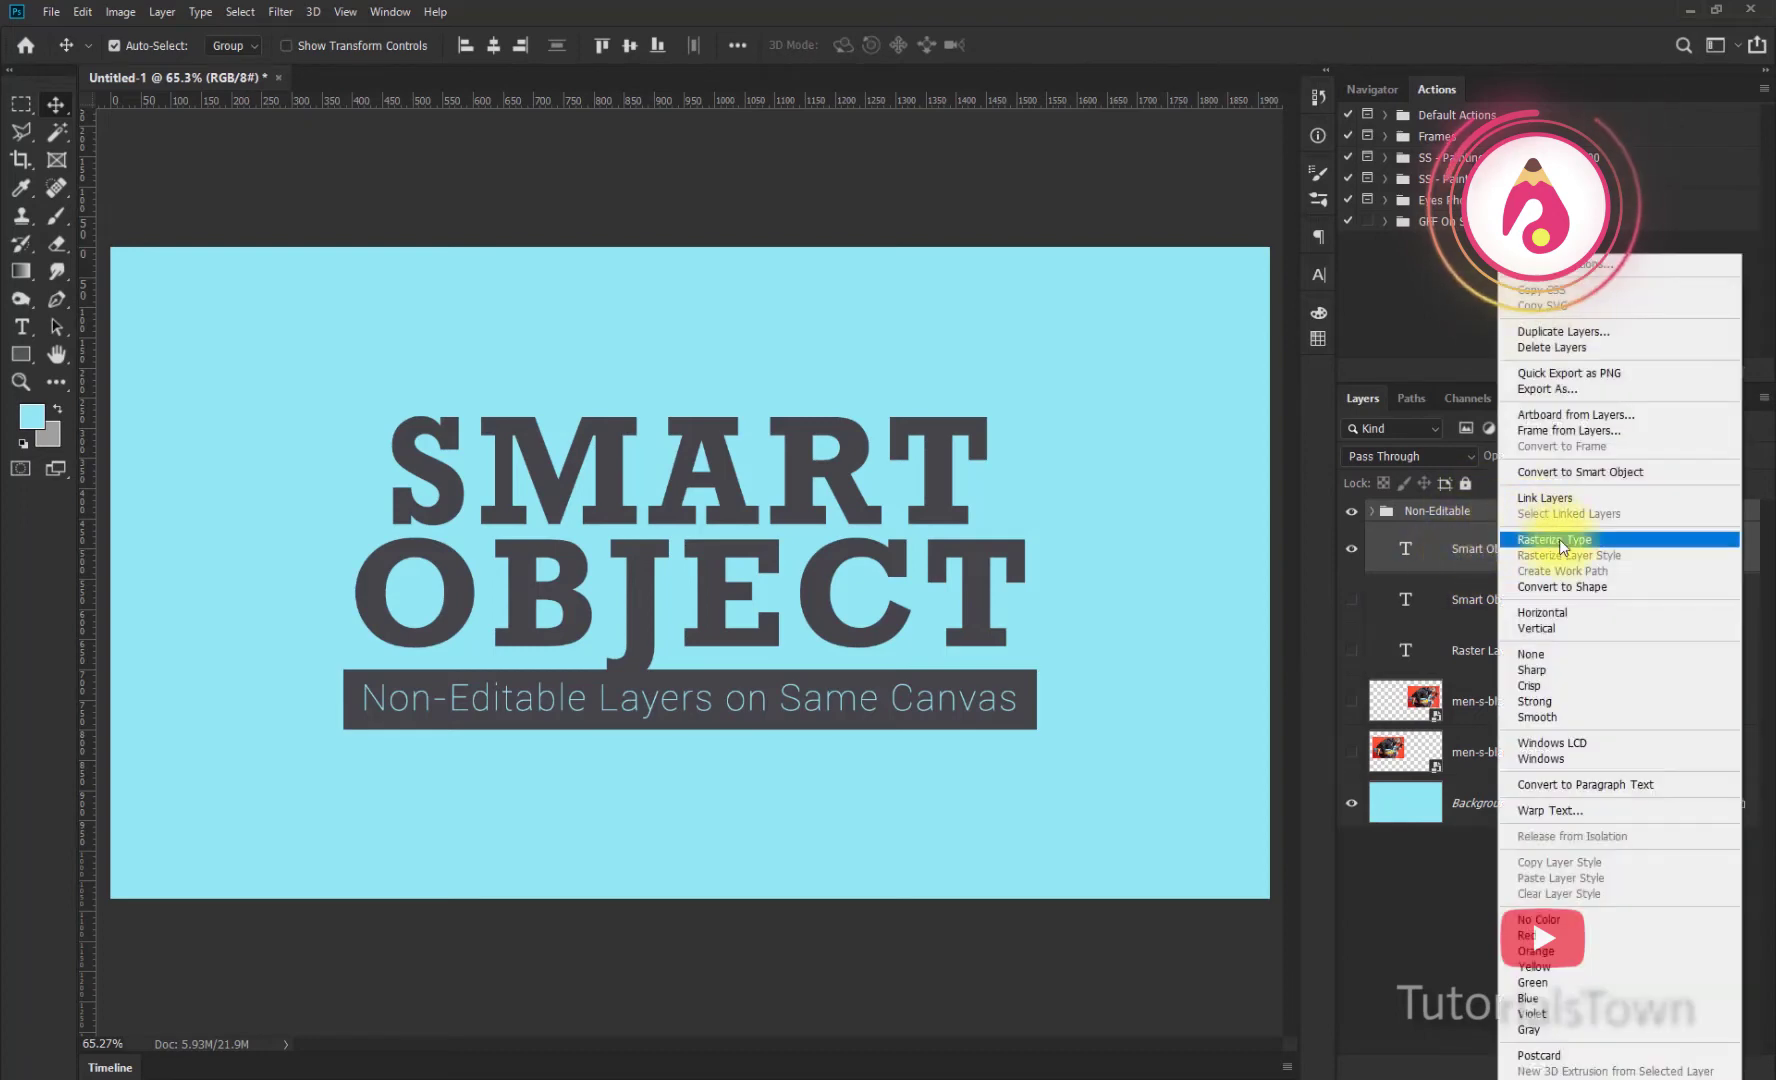
pyautogui.click(1564, 474)
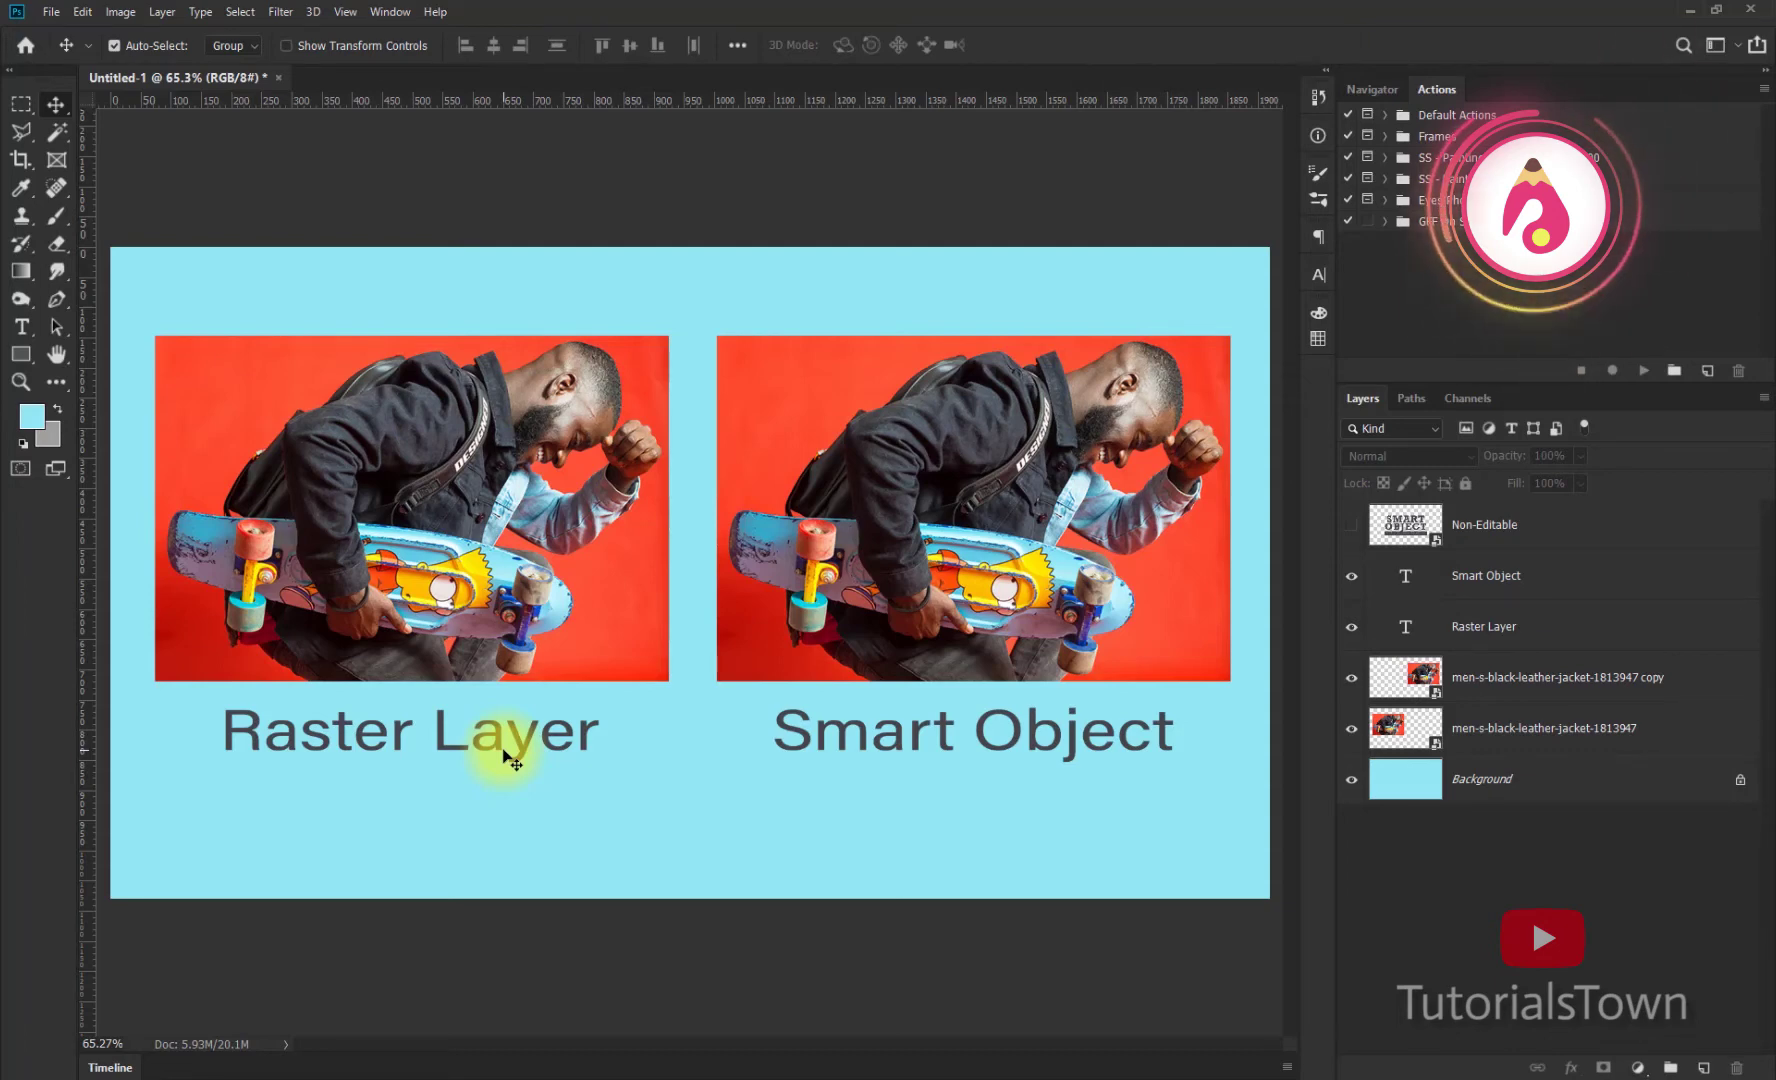
pyautogui.click(410, 520)
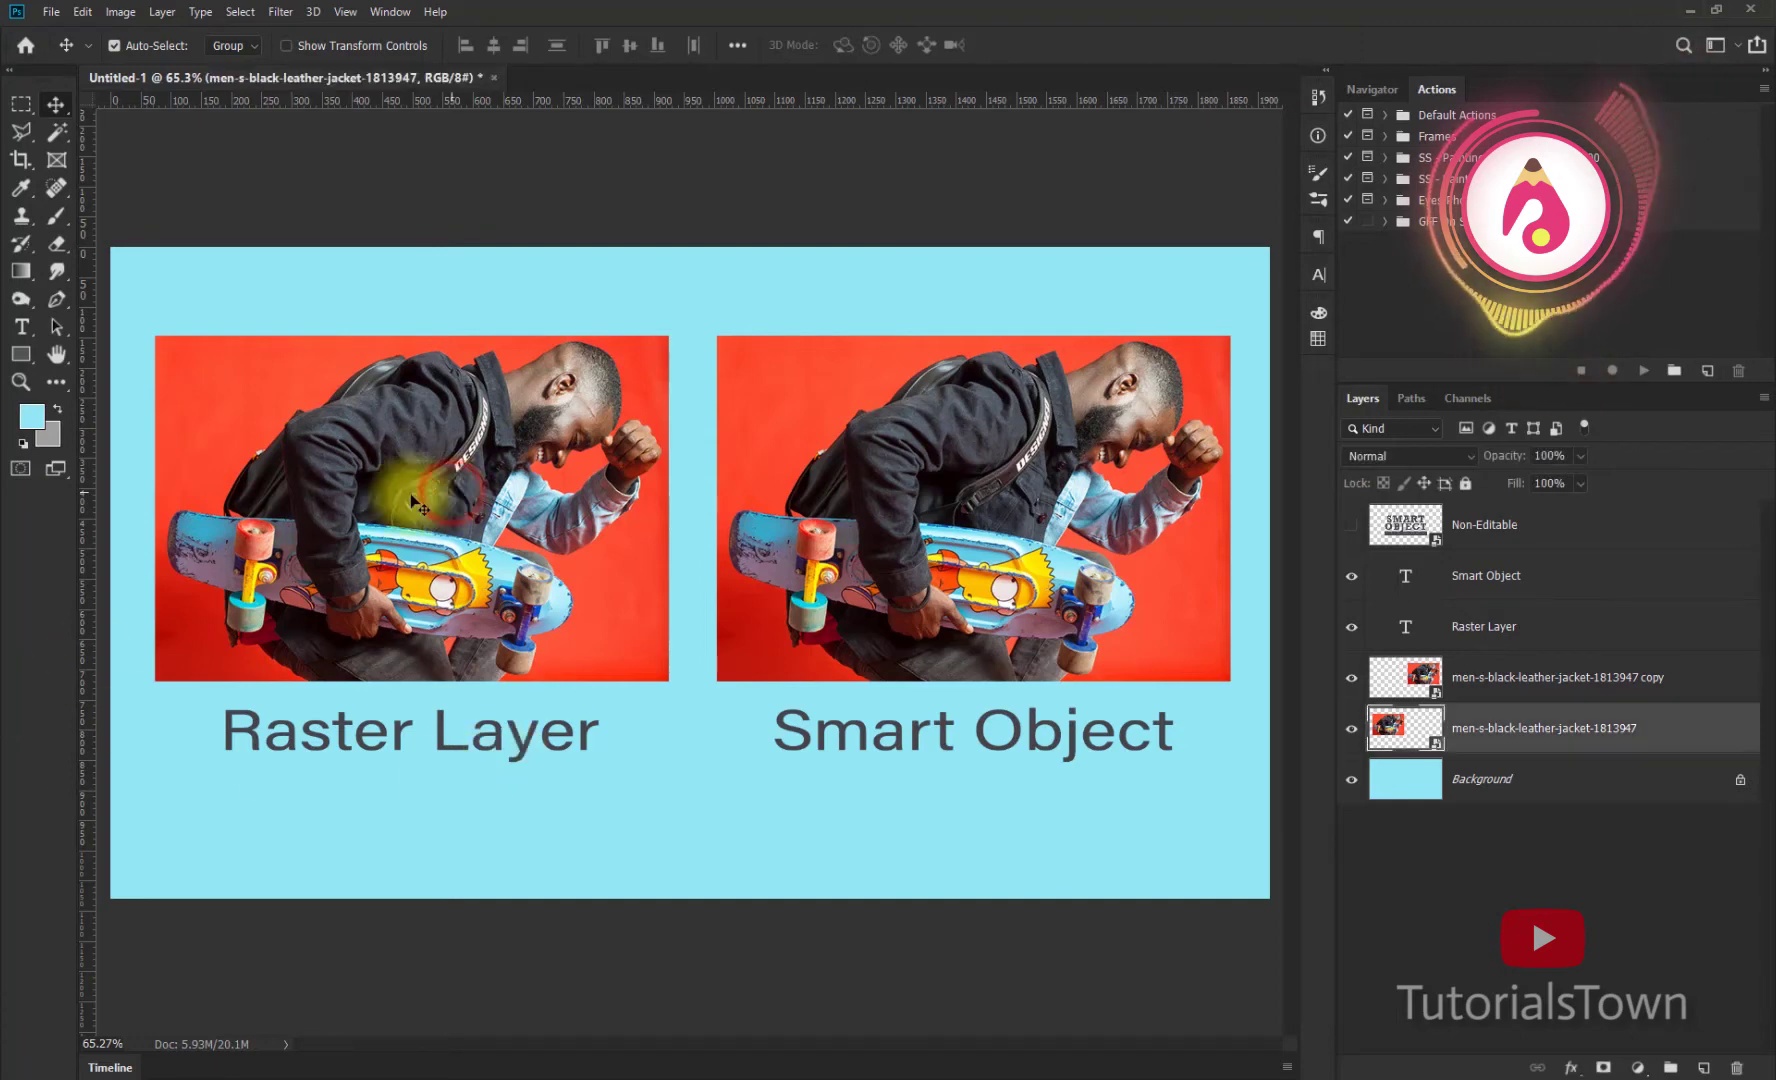
pyautogui.click(1352, 729)
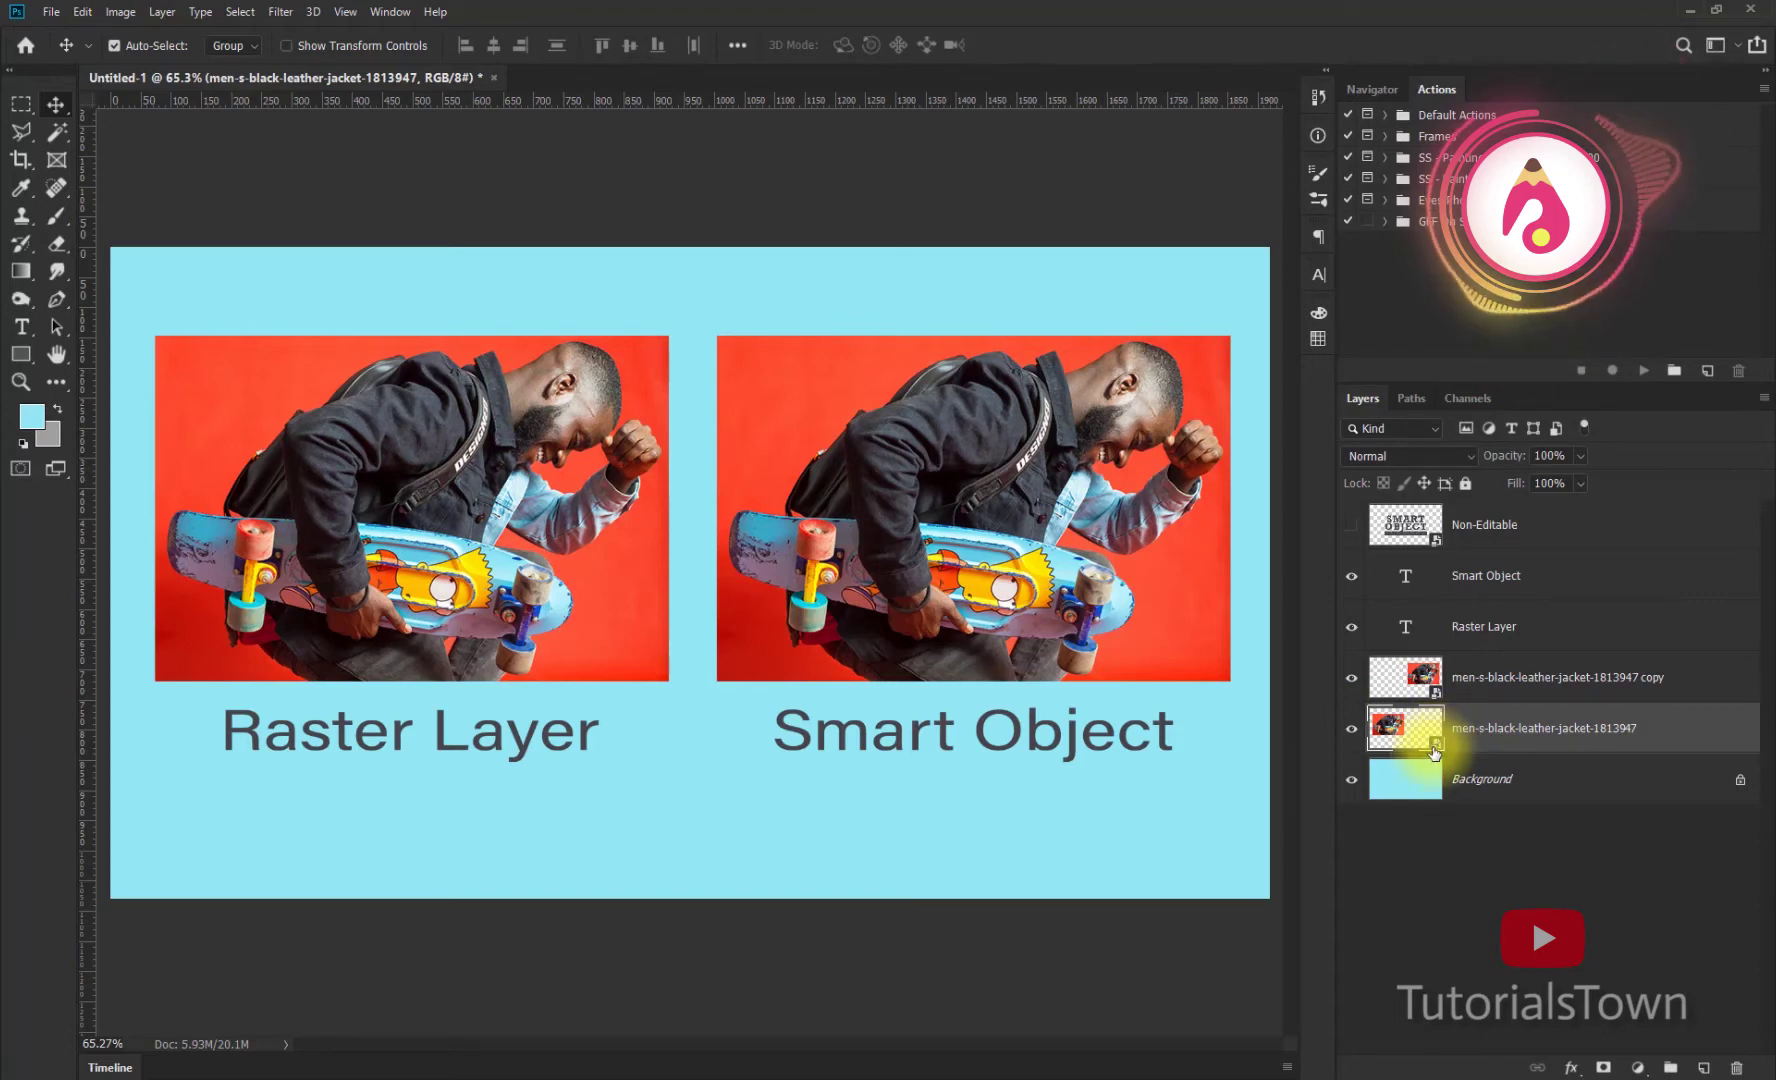
pyautogui.rightClick(1490, 730)
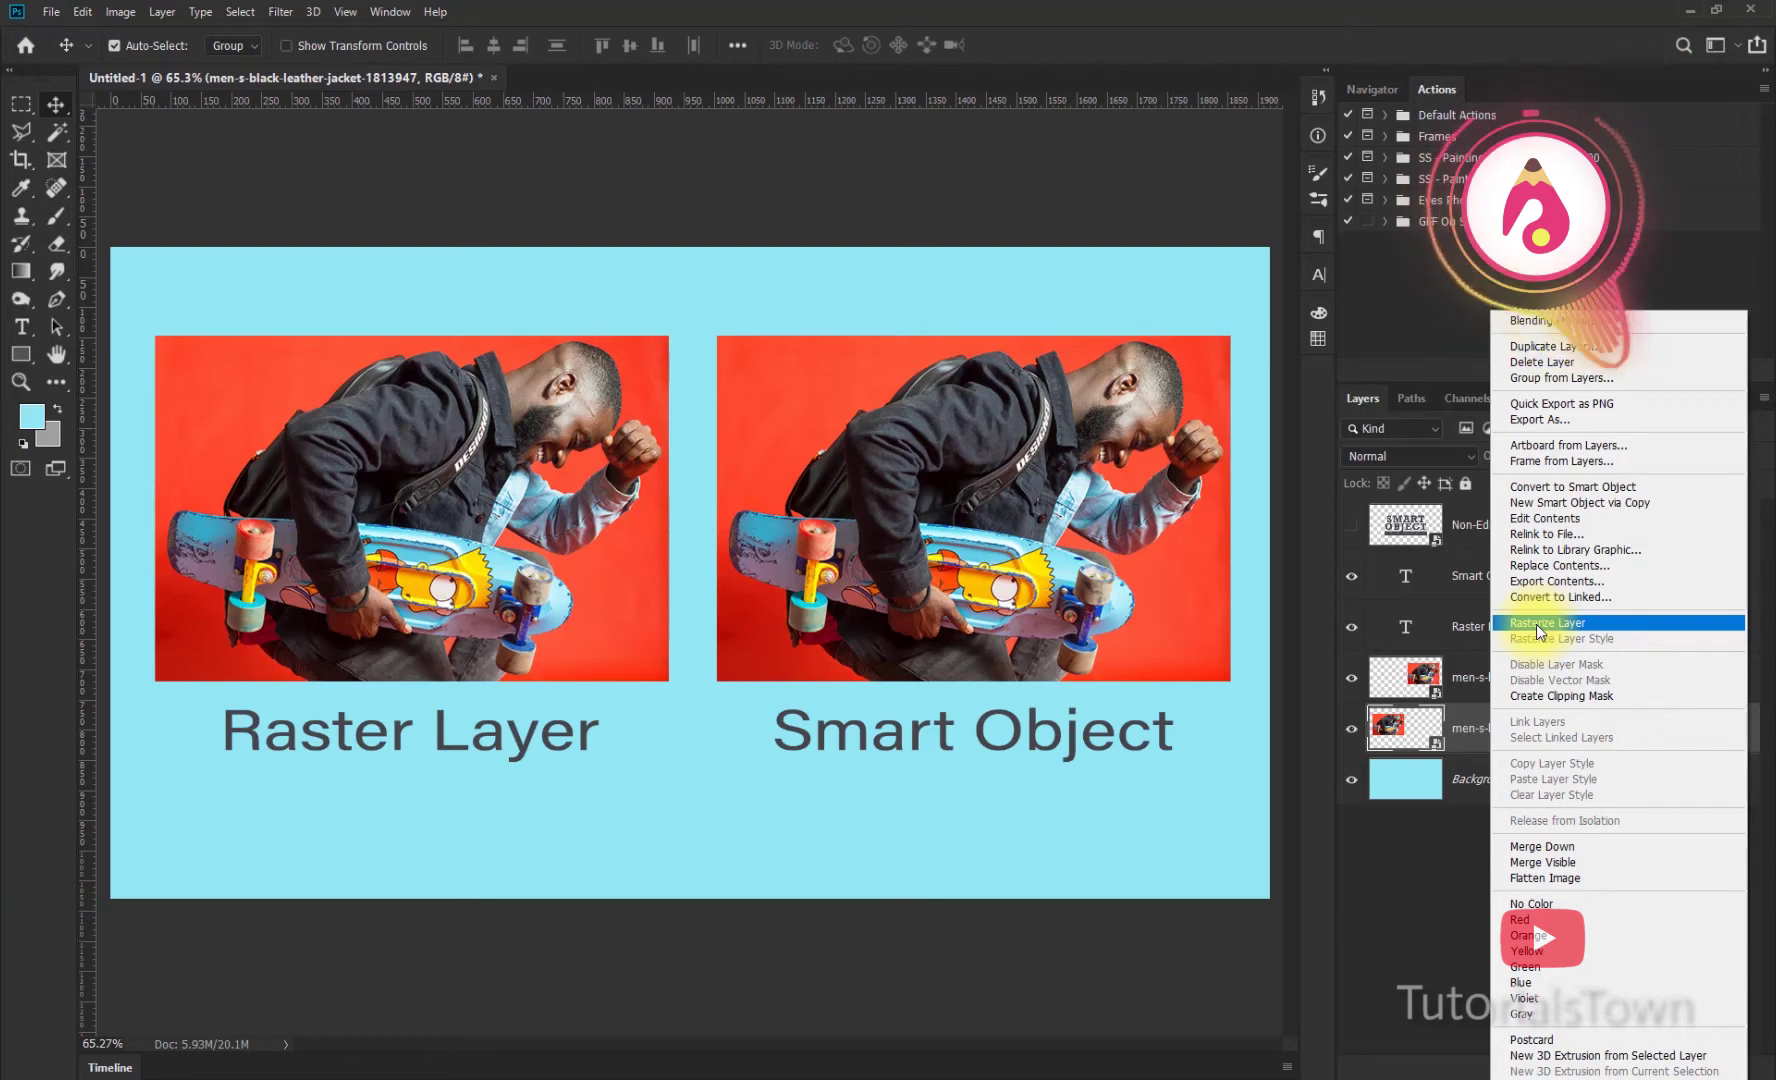
pyautogui.click(1536, 624)
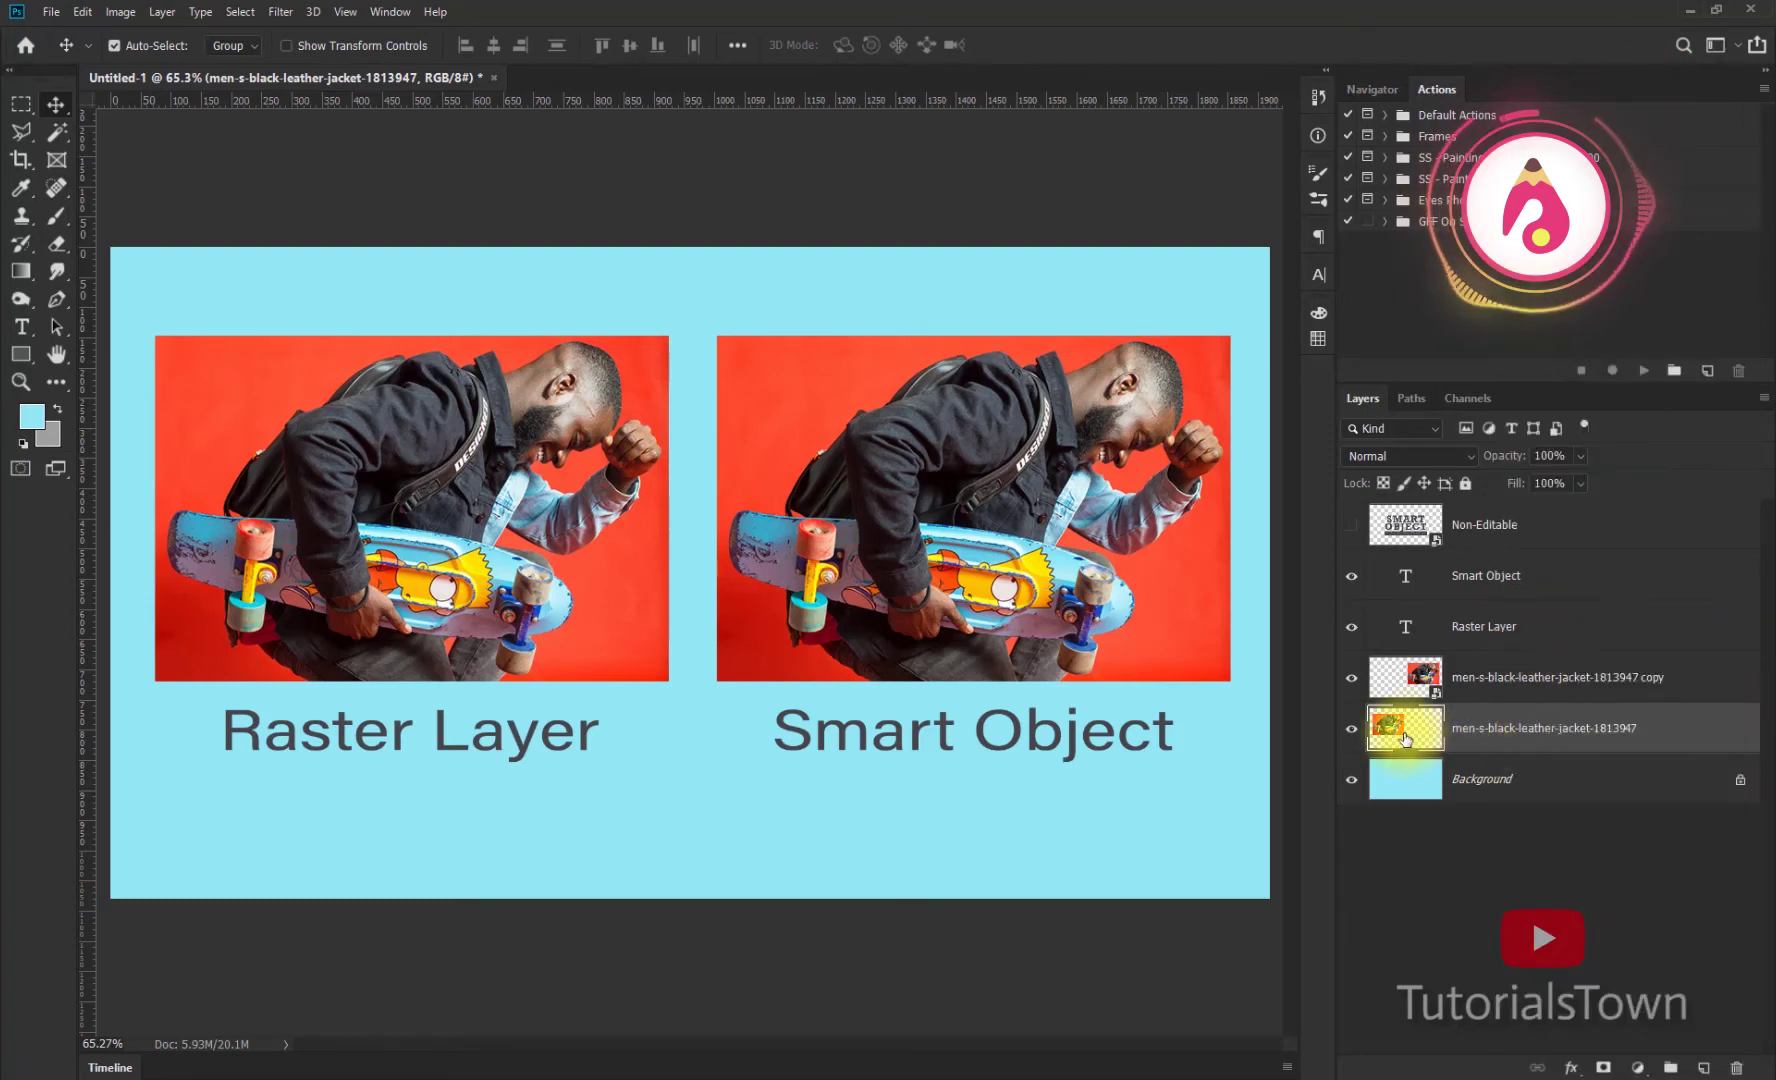
pyautogui.click(1472, 870)
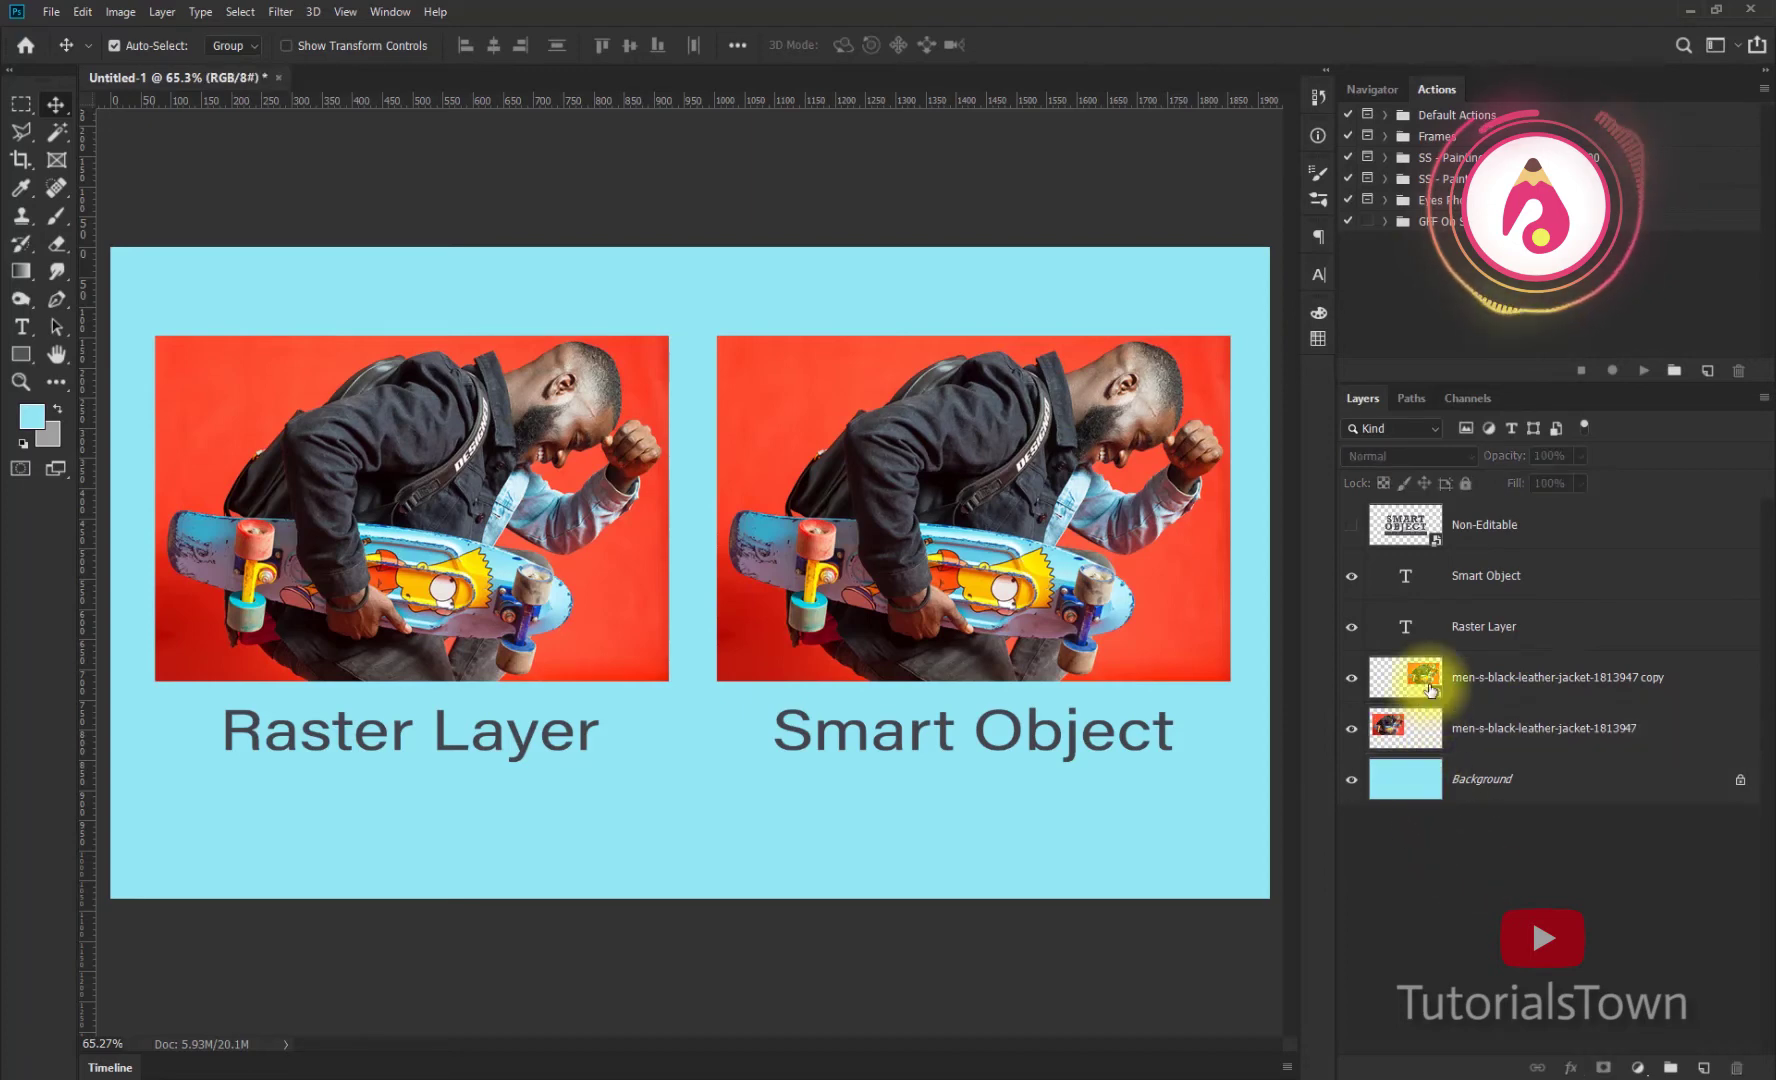
pyautogui.click(1430, 674)
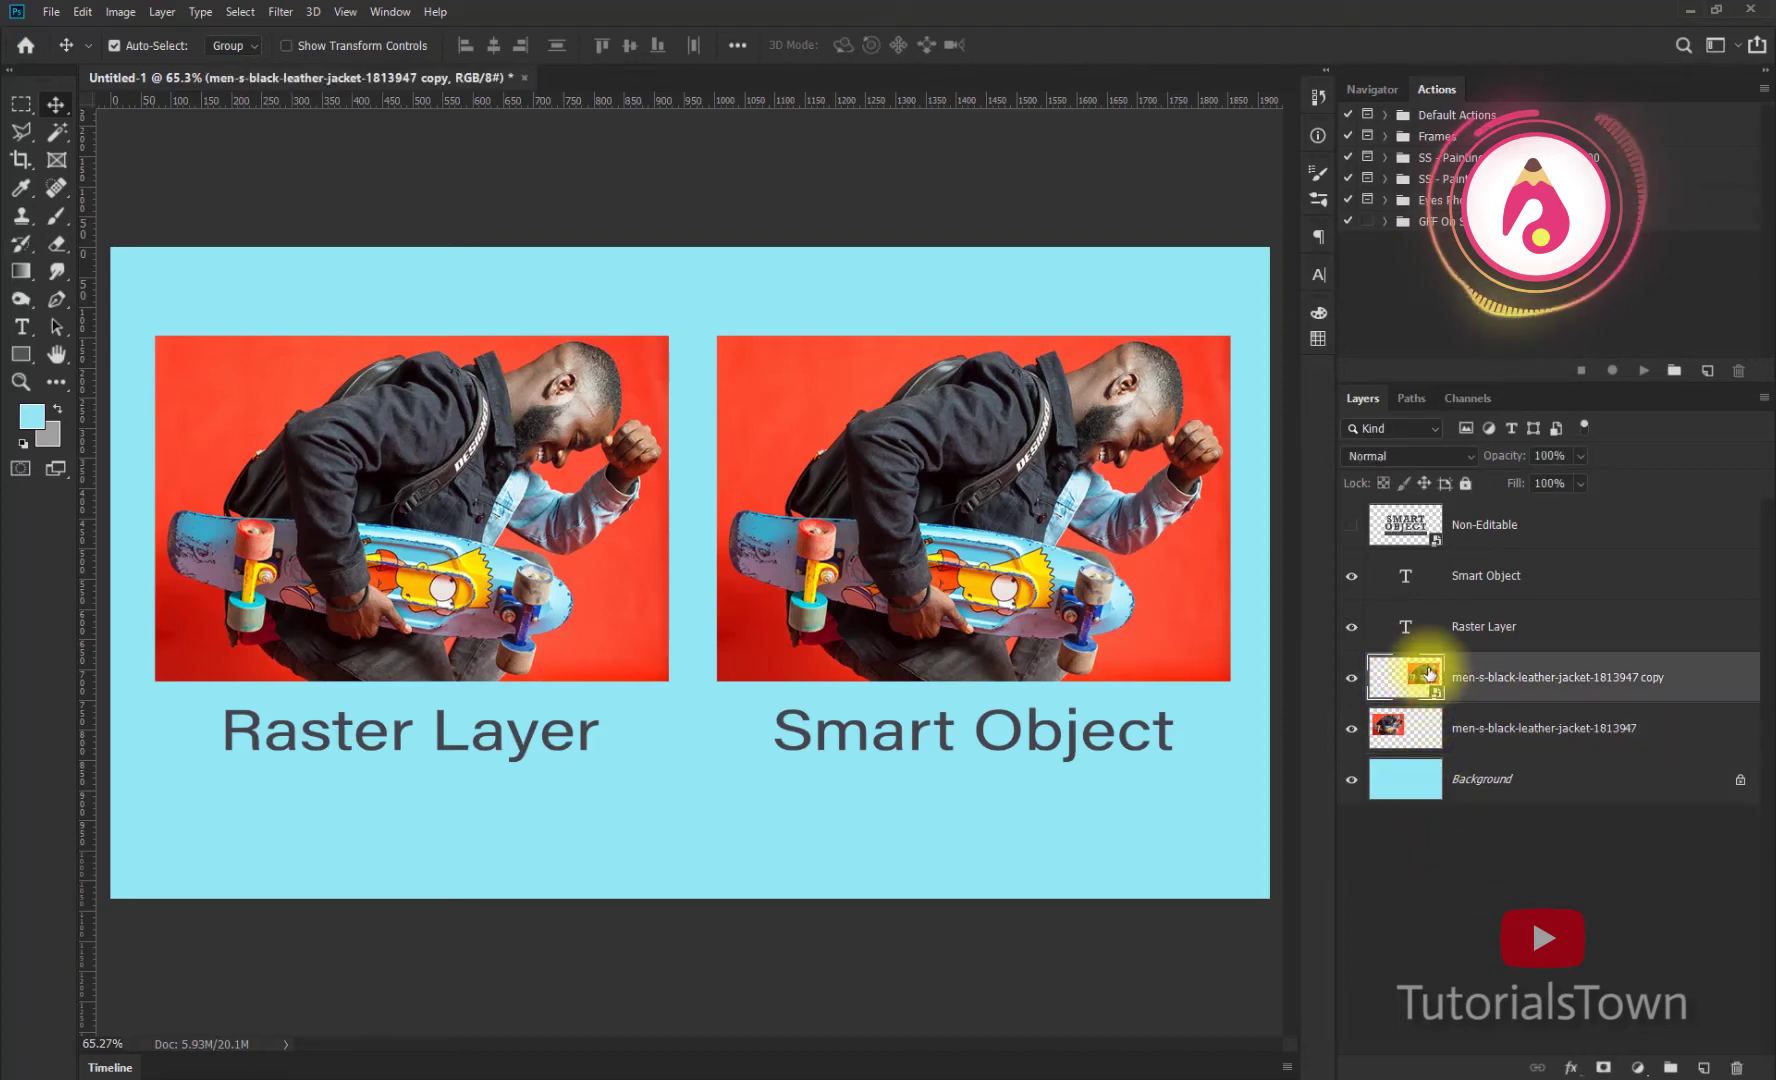
pyautogui.click(1416, 729)
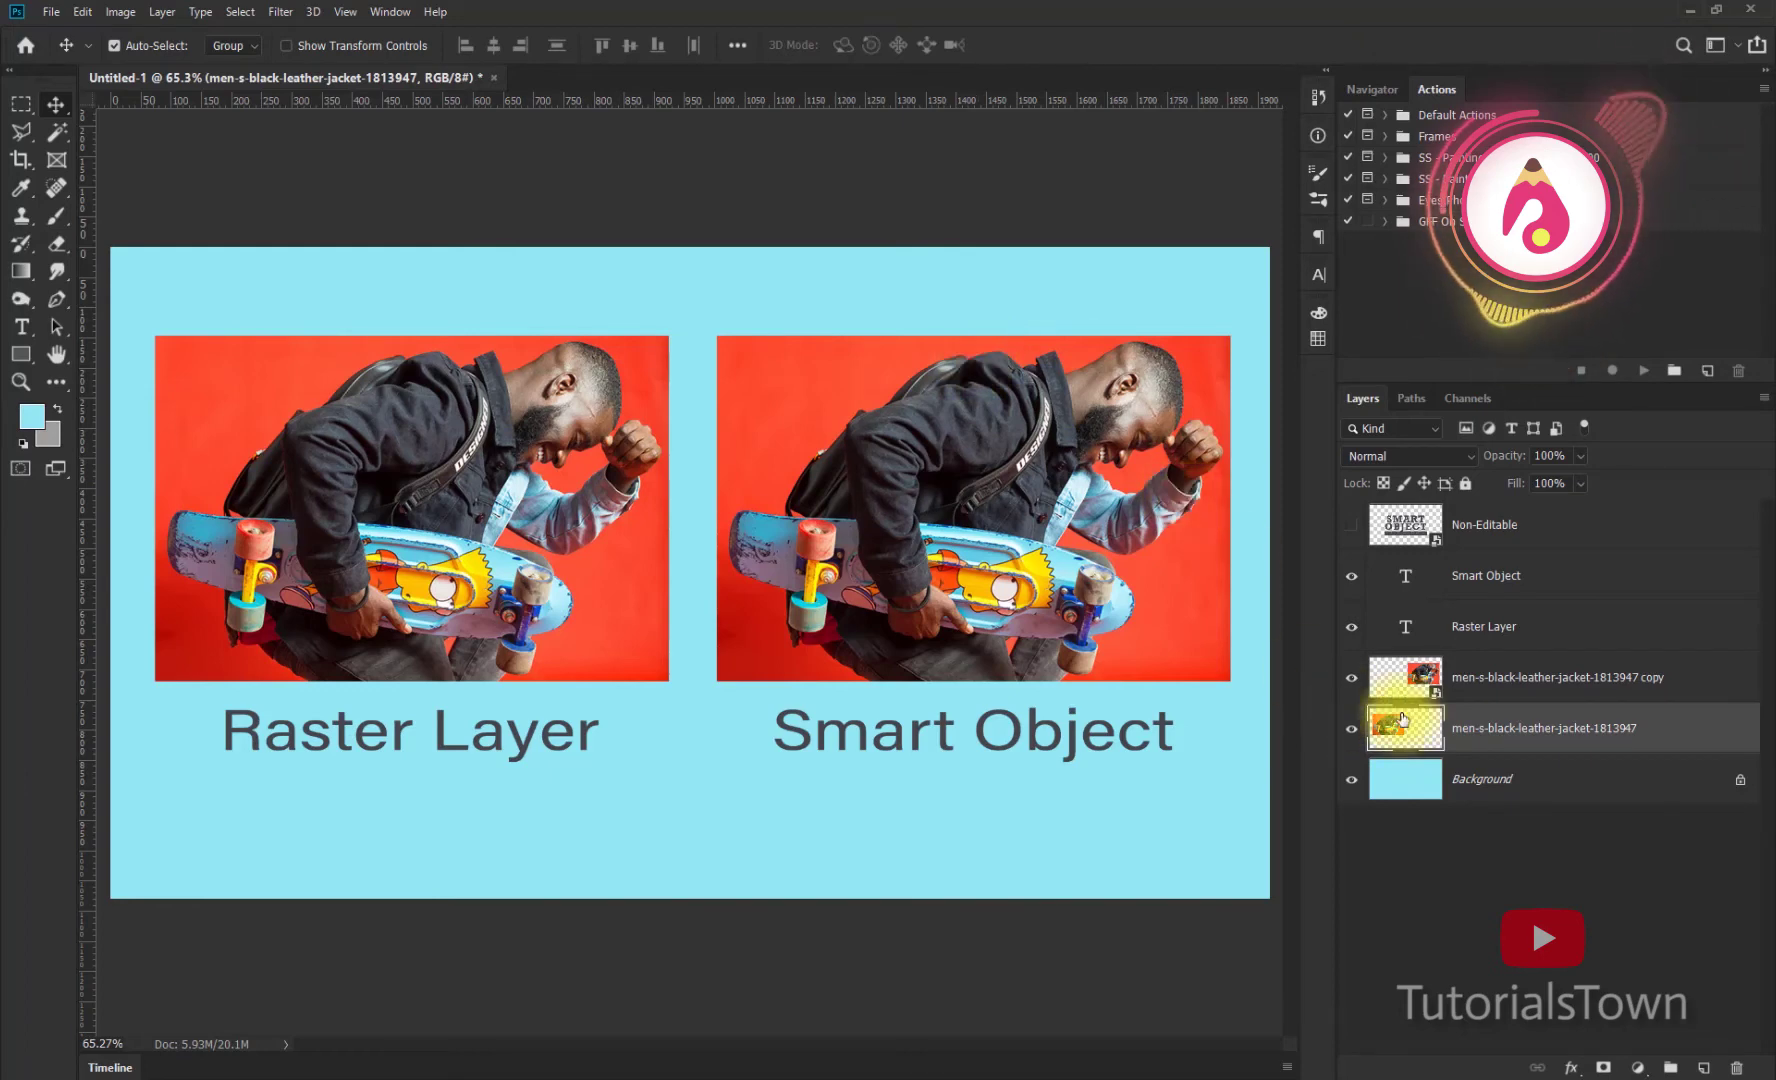
pyautogui.click(1352, 729)
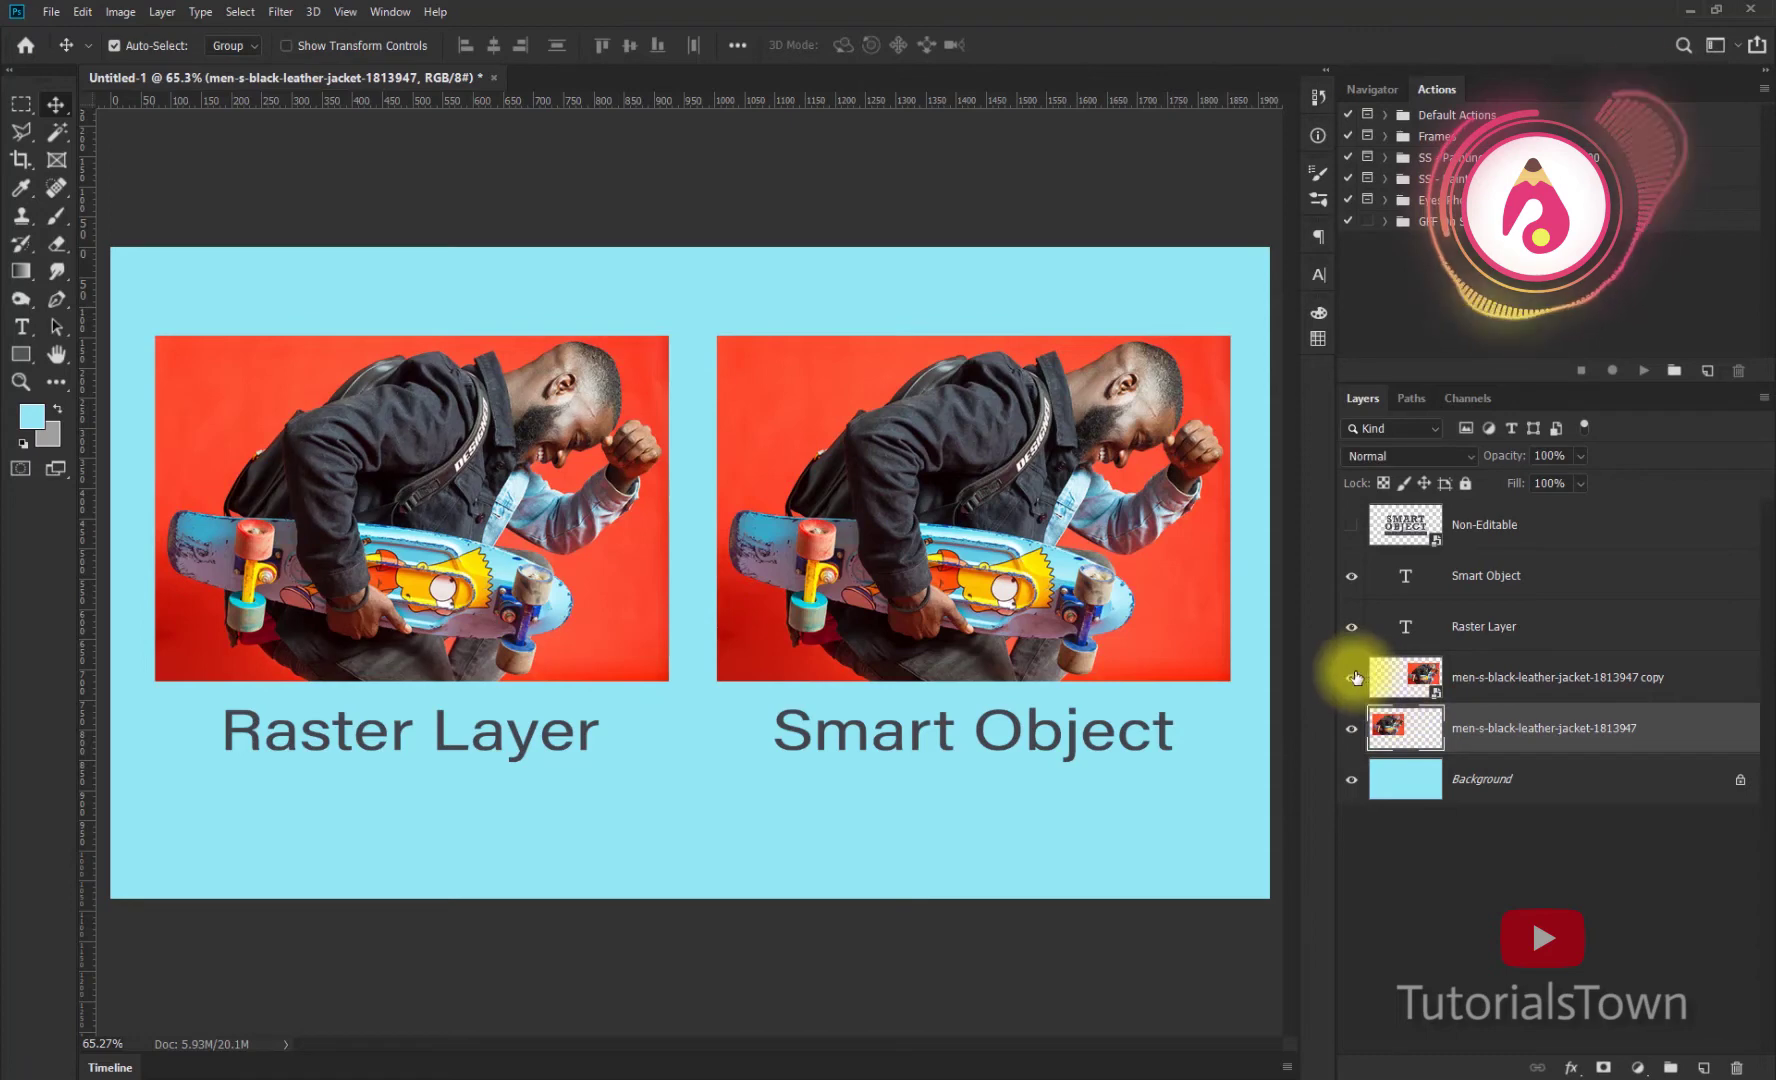
pyautogui.click(1354, 677)
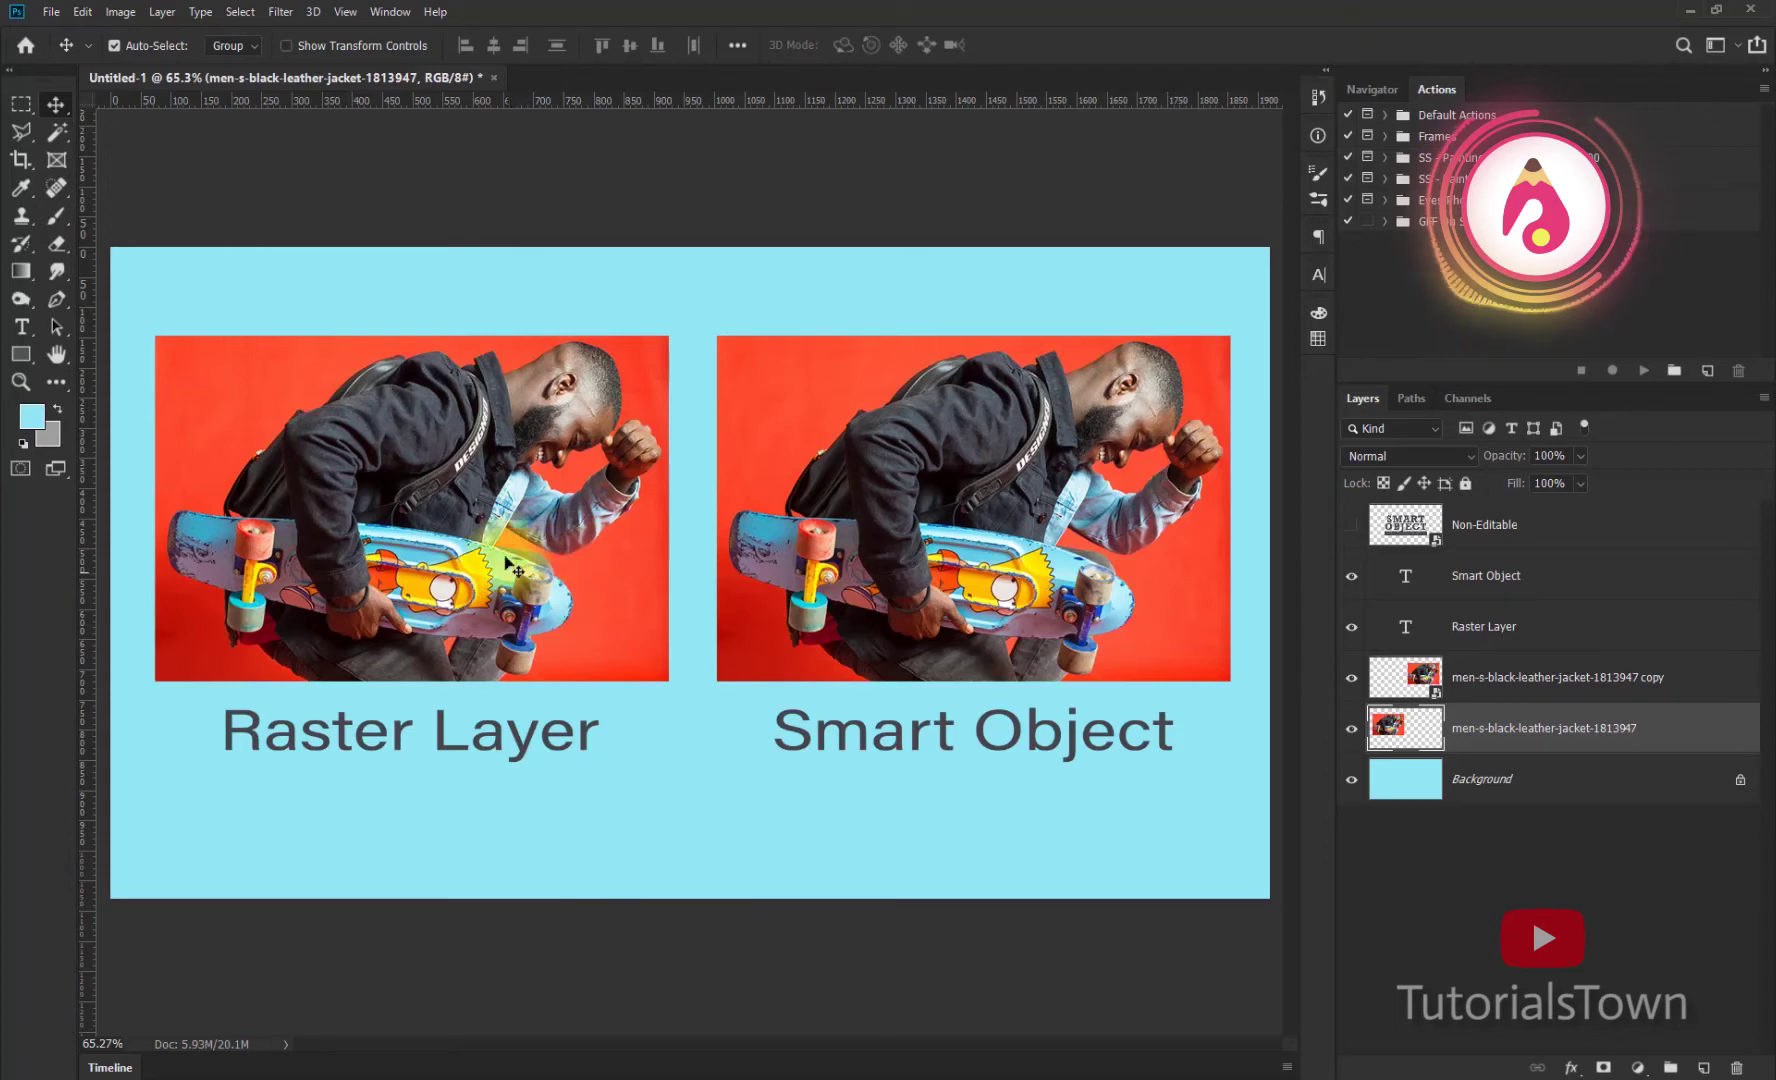
pyautogui.click(1351, 728)
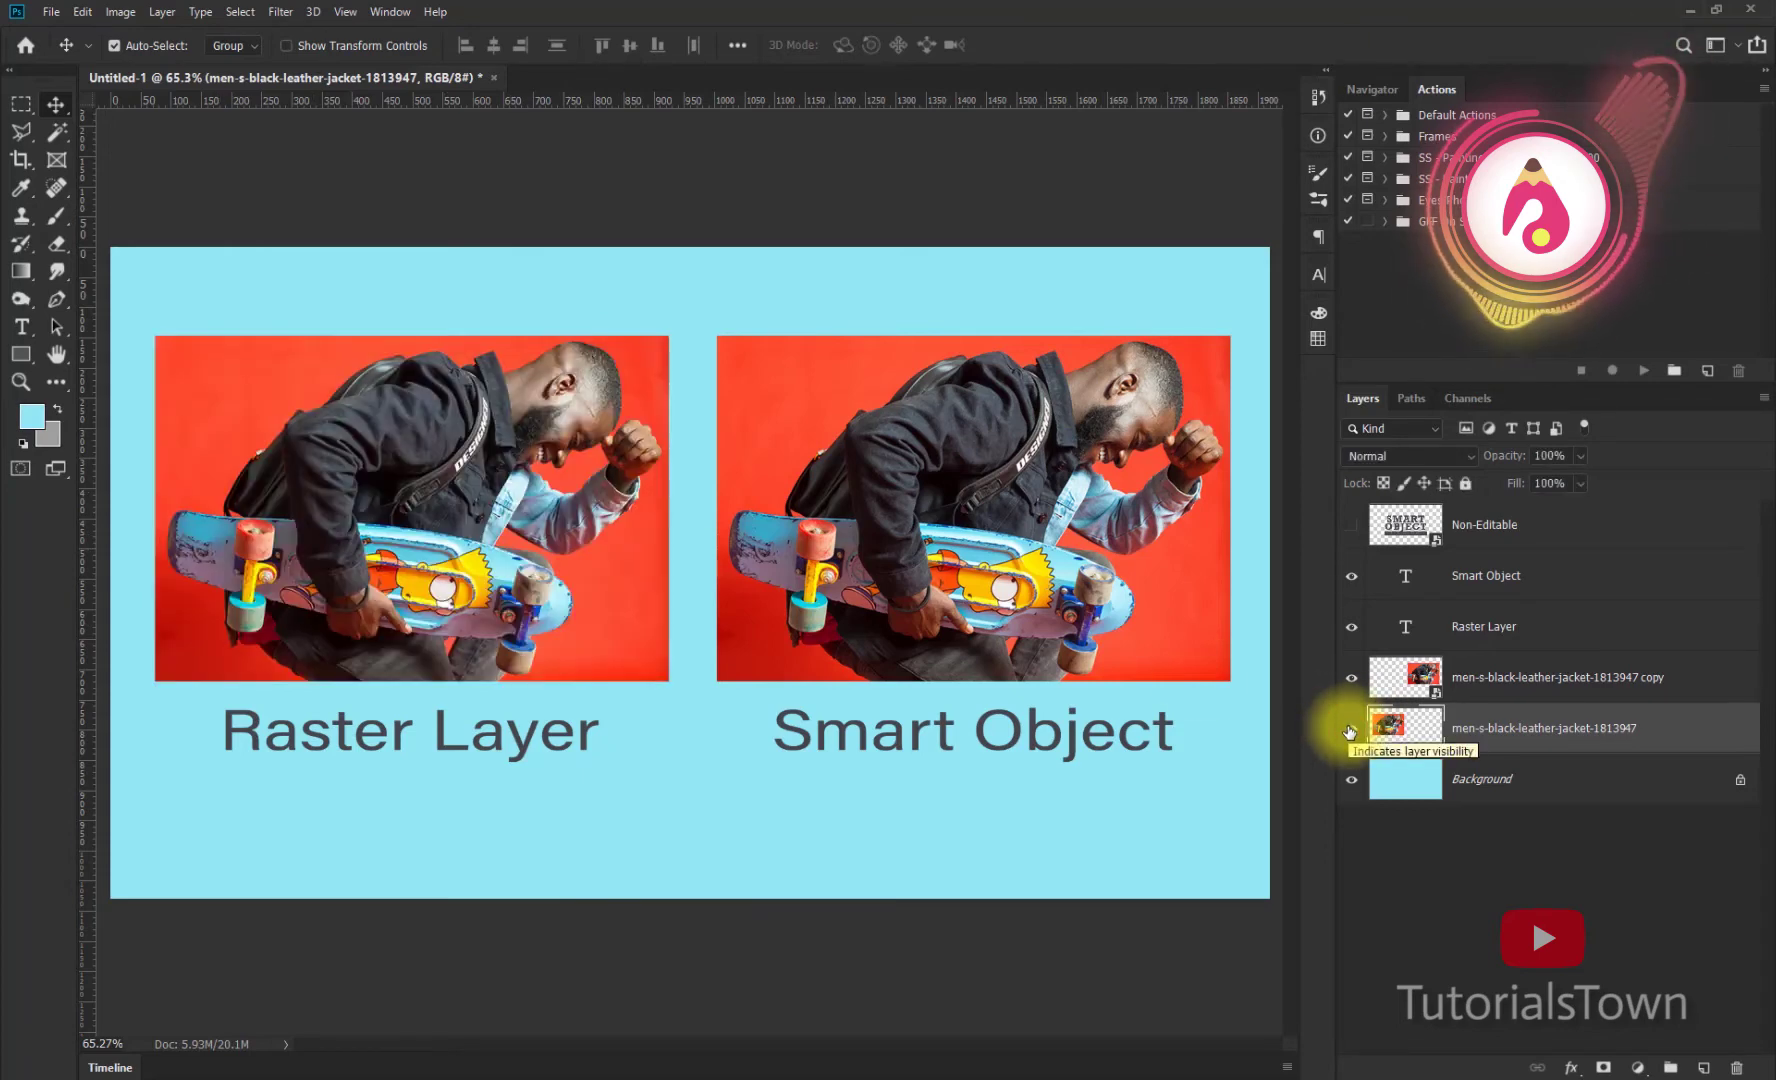
pyautogui.click(1351, 728)
pyautogui.click(1351, 728)
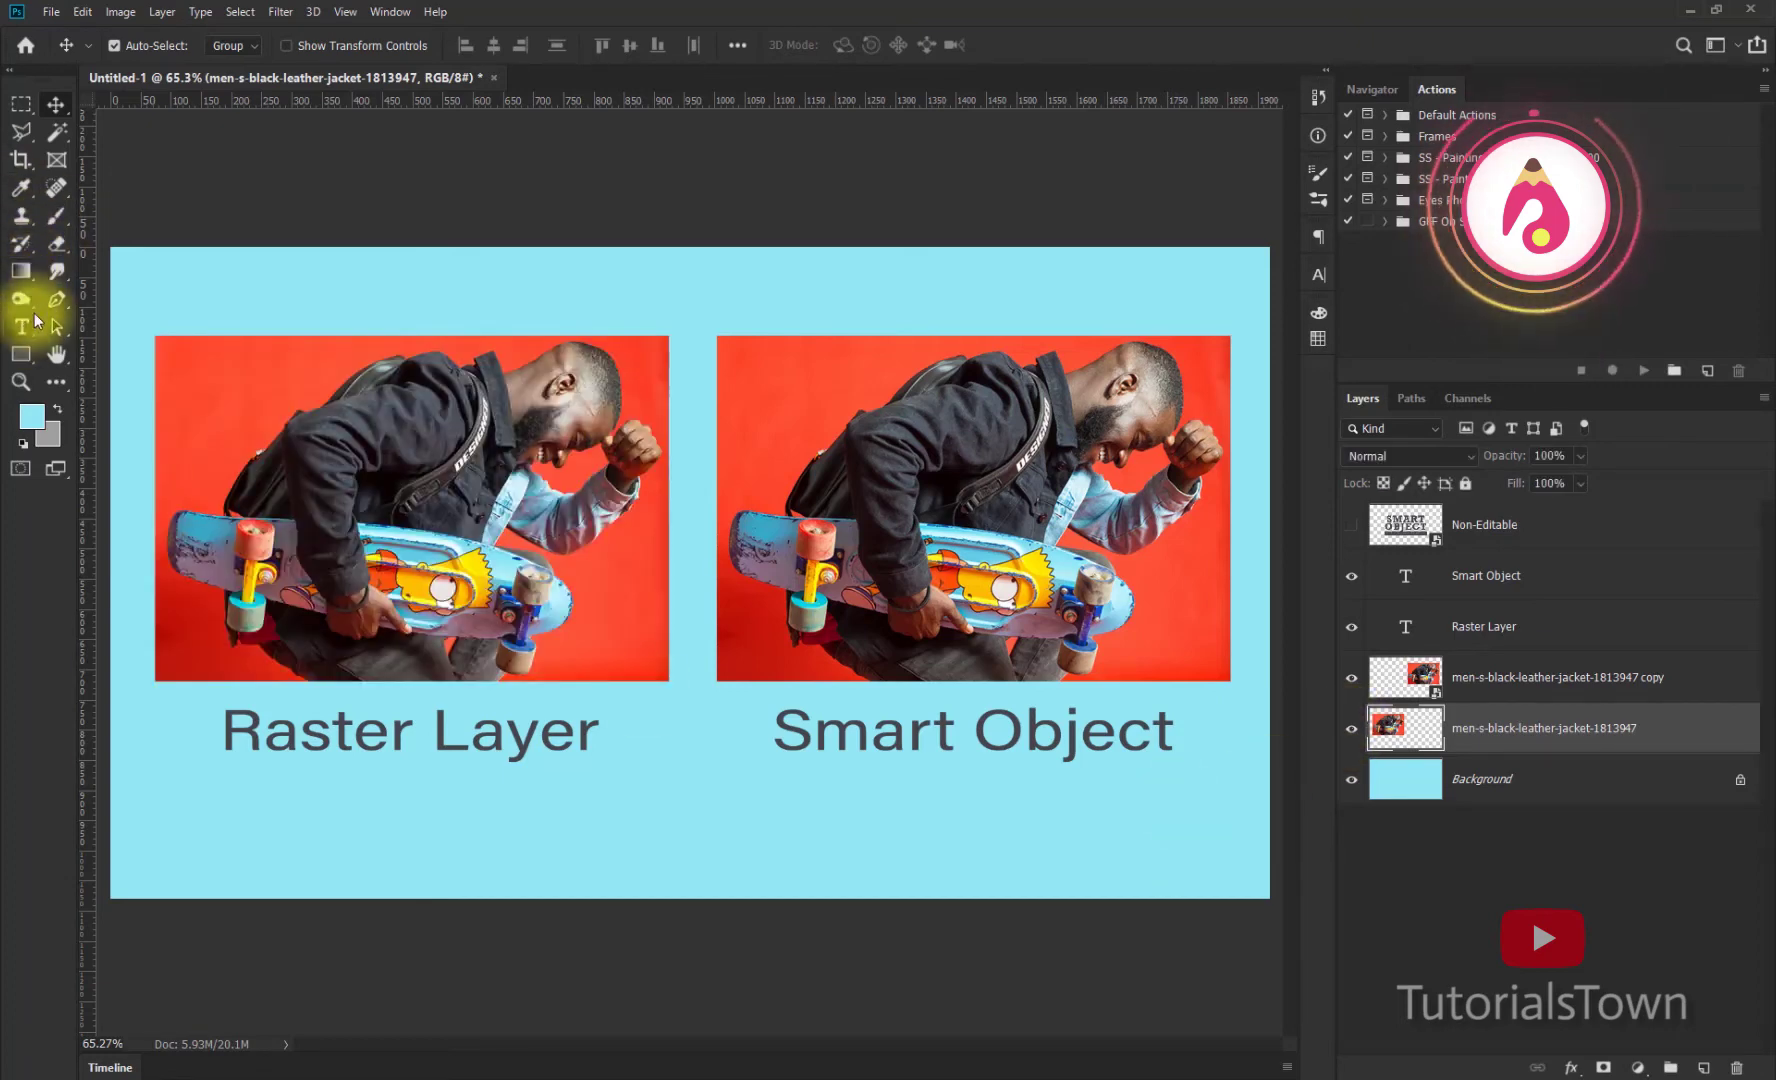
pyautogui.click(55, 244)
pyautogui.click(128, 244)
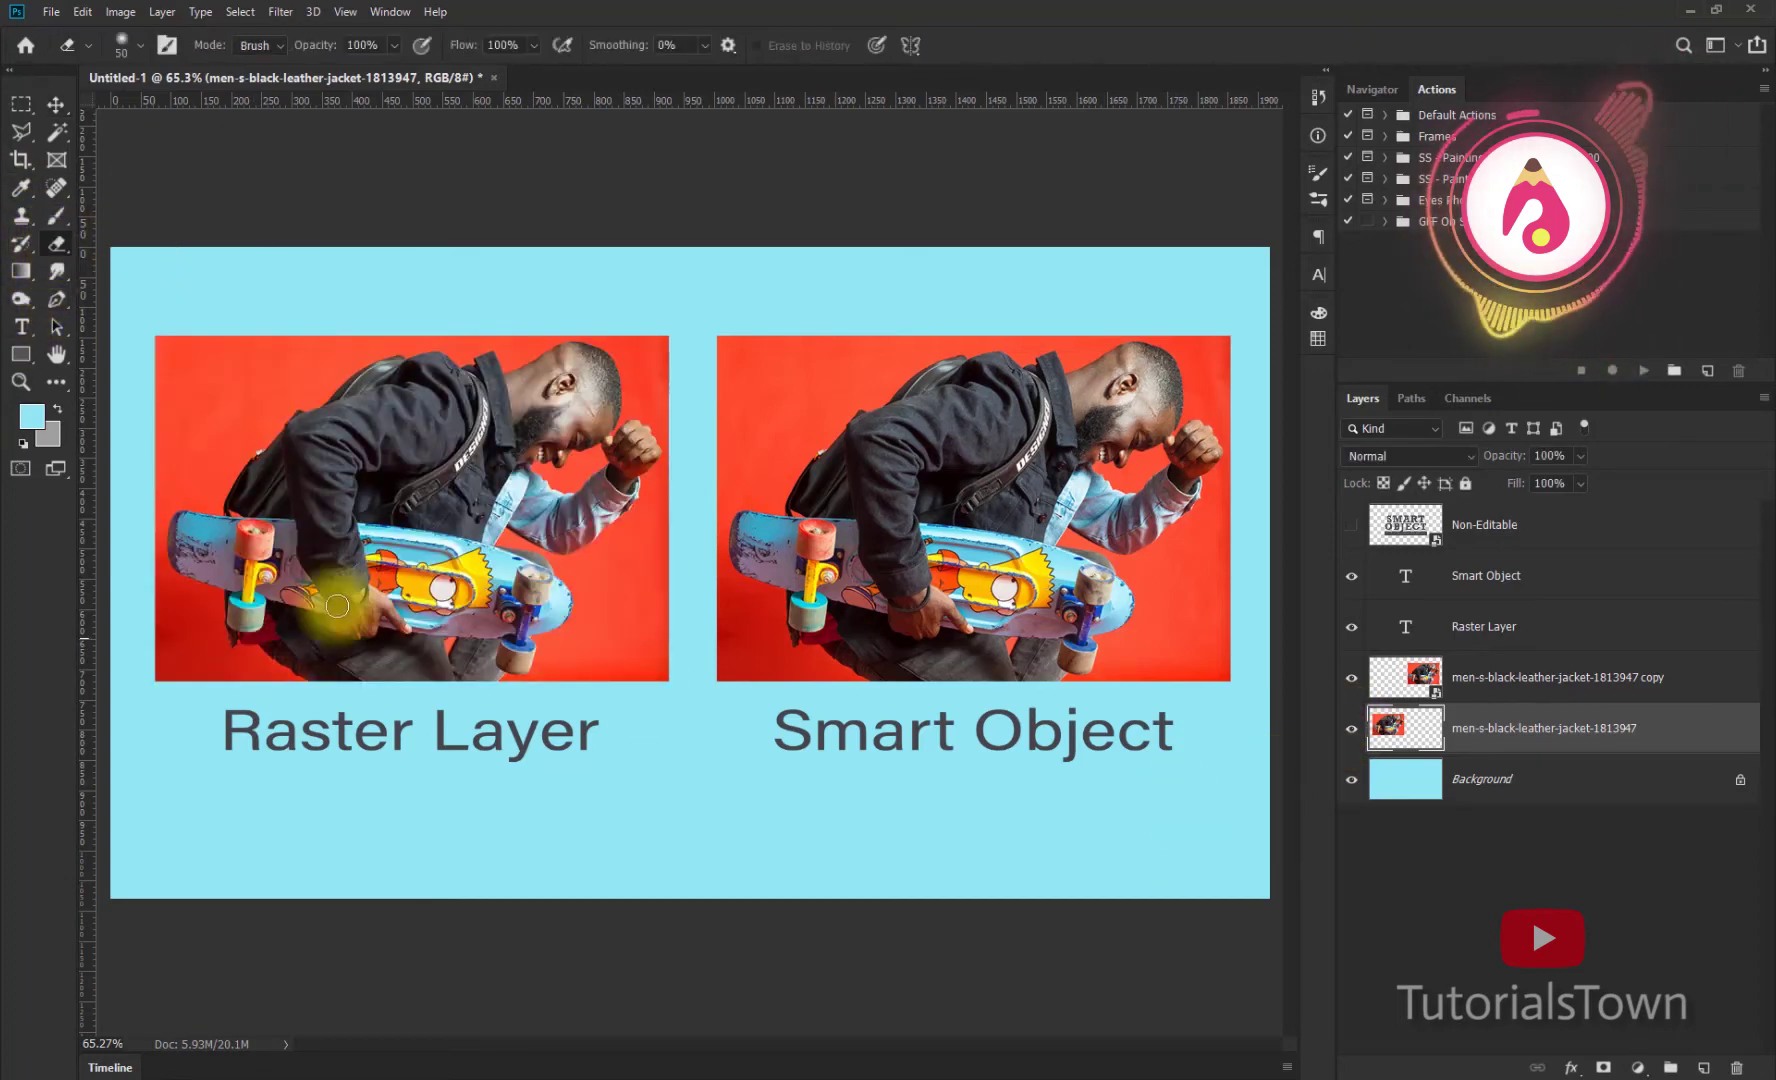
pyautogui.moveTo(415, 345)
pyautogui.mouseDown()
pyautogui.moveTo(292, 538)
pyautogui.moveTo(527, 424)
pyautogui.moveTo(385, 745)
pyautogui.moveTo(607, 618)
pyautogui.moveTo(704, 628)
pyautogui.mouseUp()
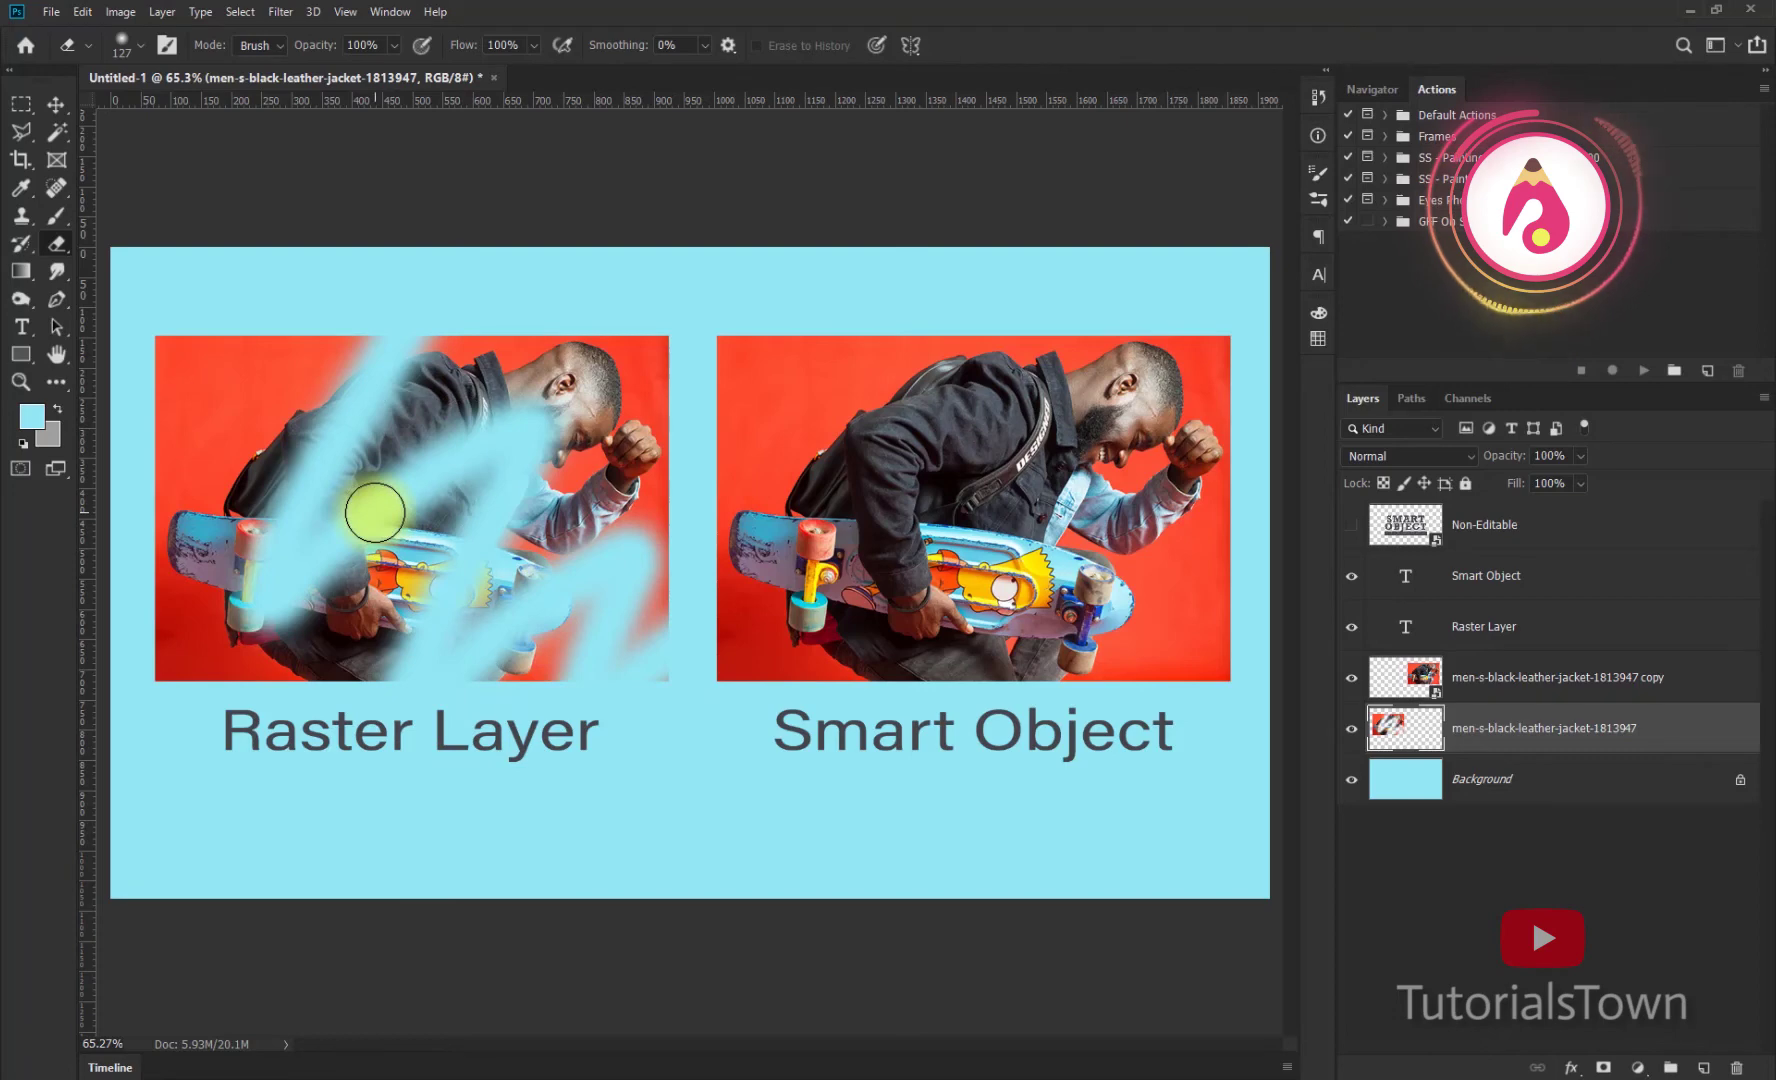
pyautogui.click(56, 215)
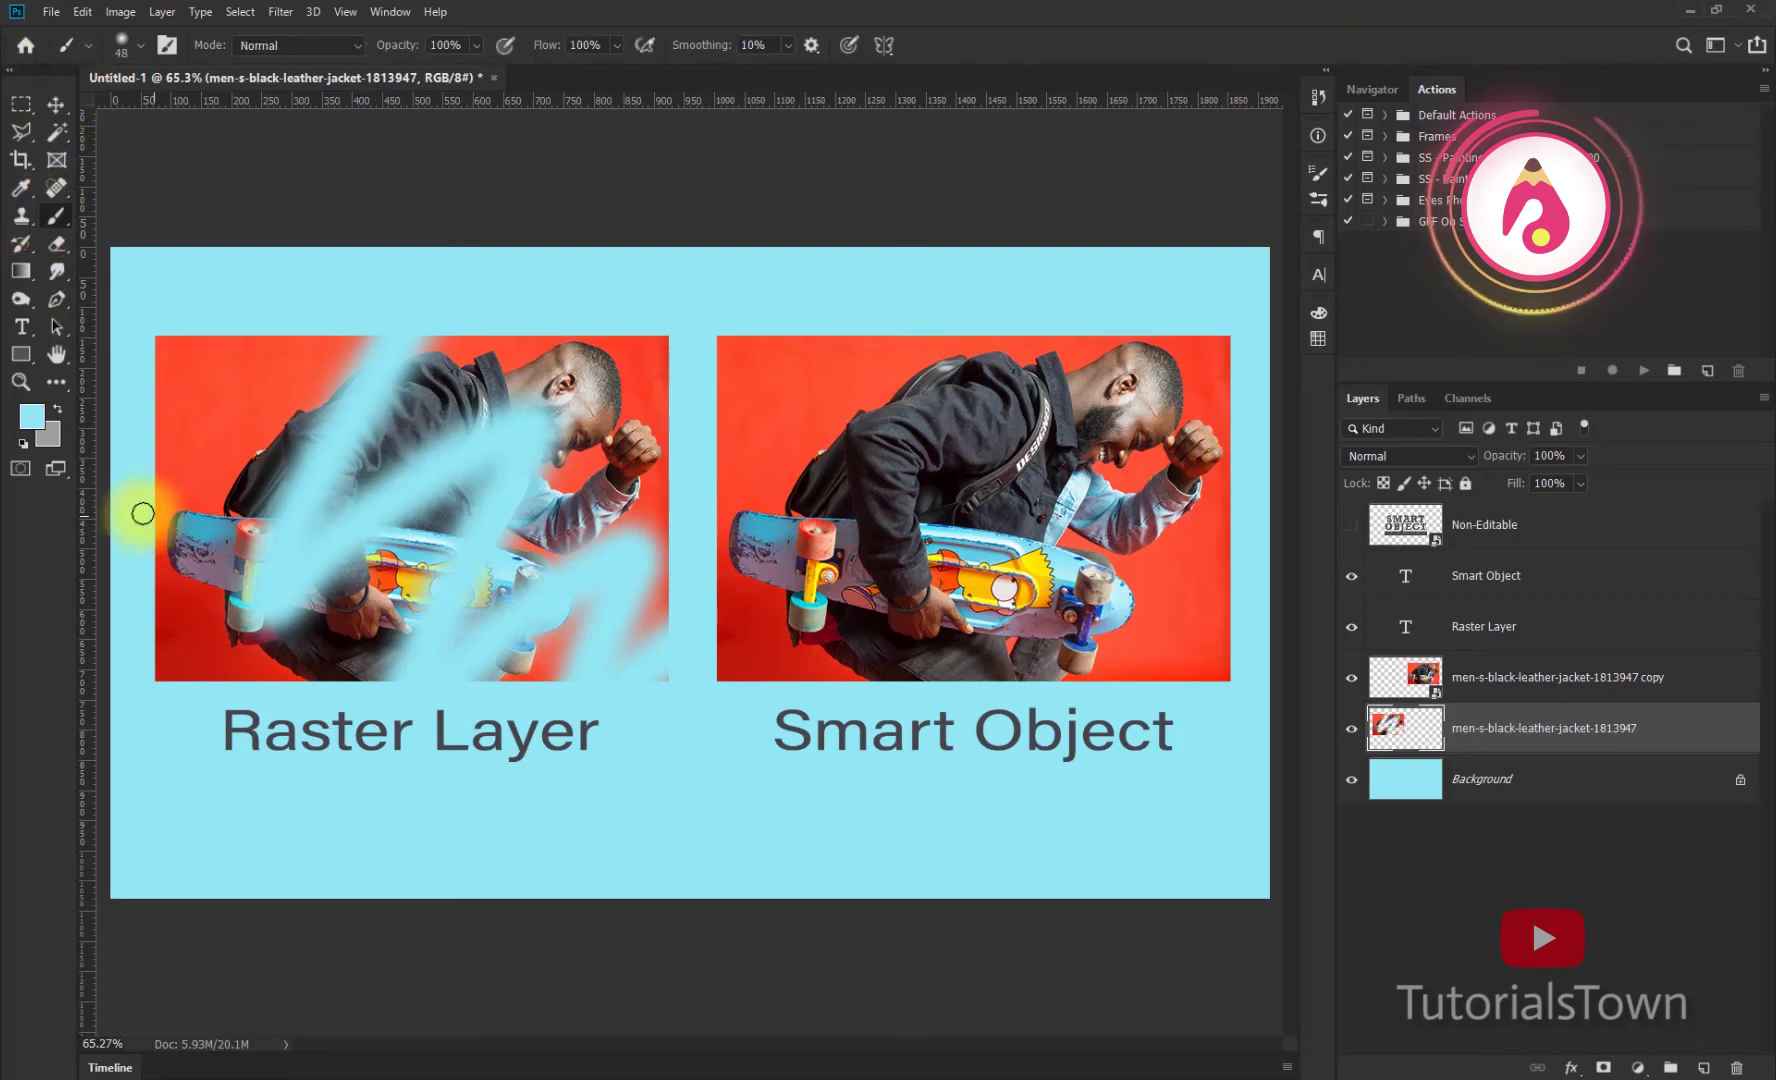
pyautogui.click(31, 415)
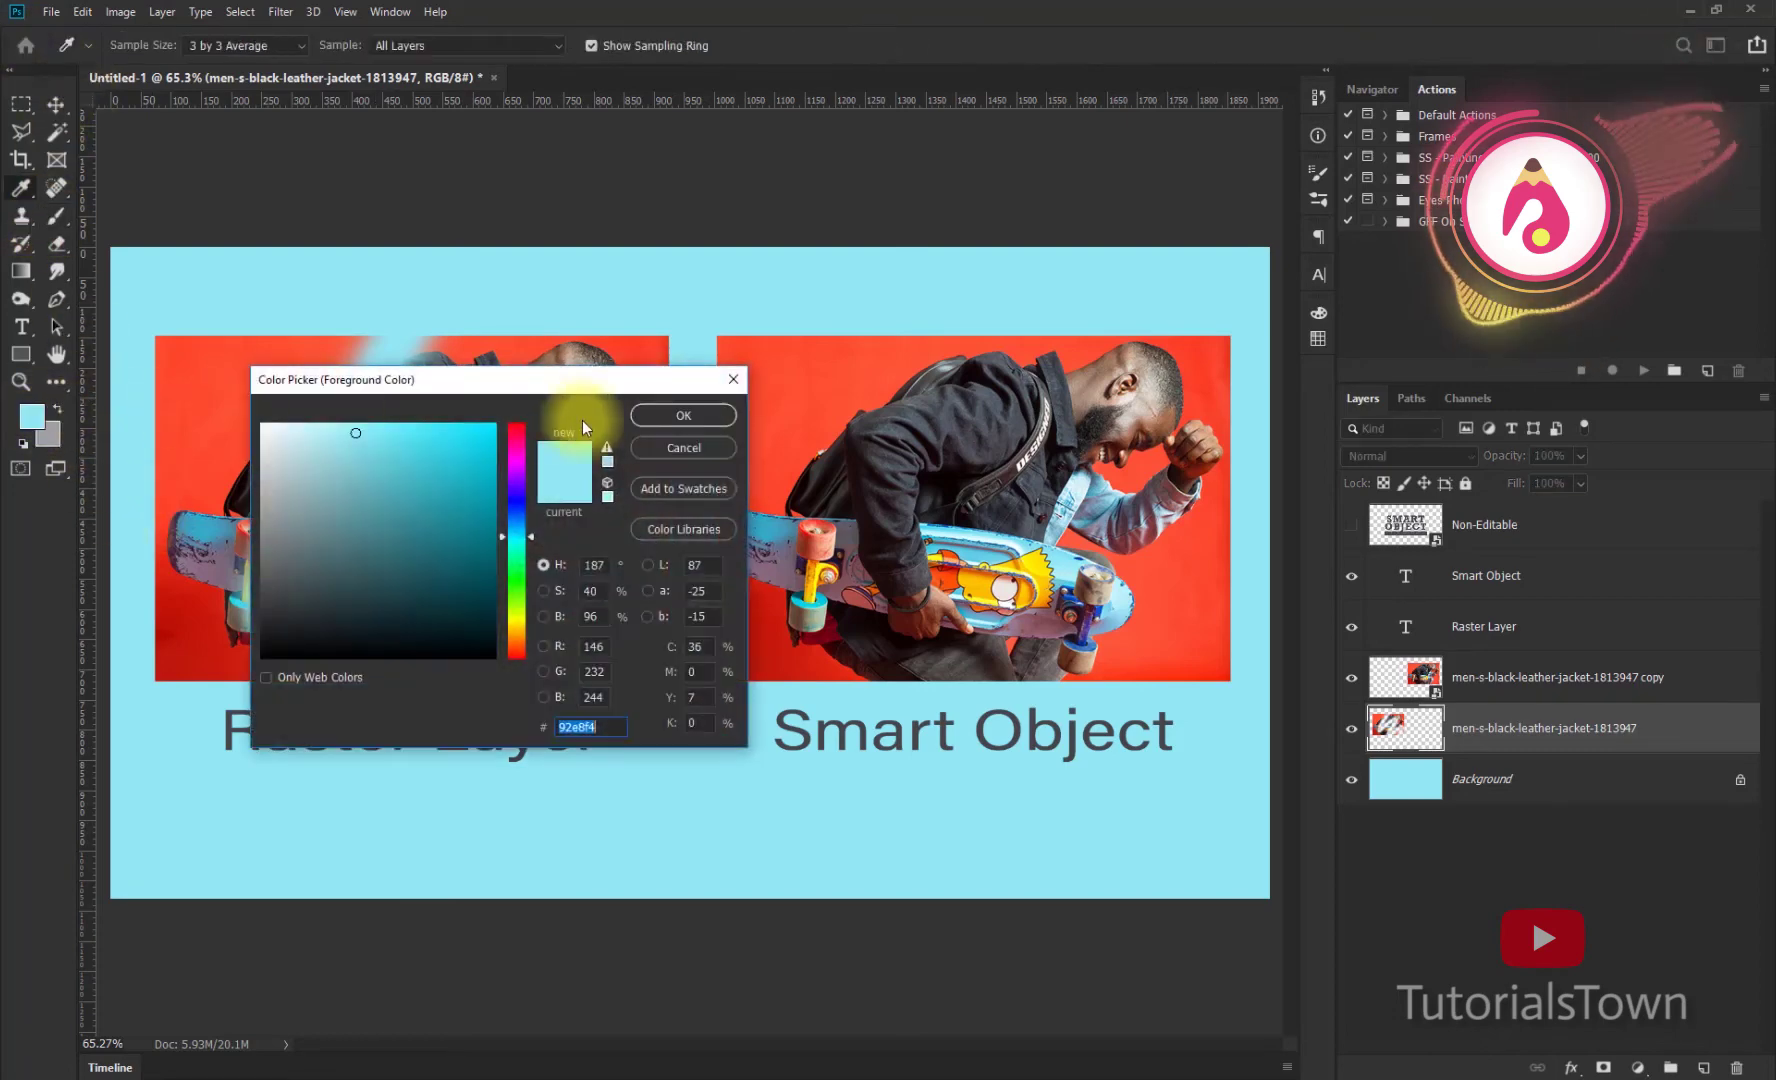
pyautogui.click(511, 445)
pyautogui.click(480, 430)
pyautogui.click(690, 415)
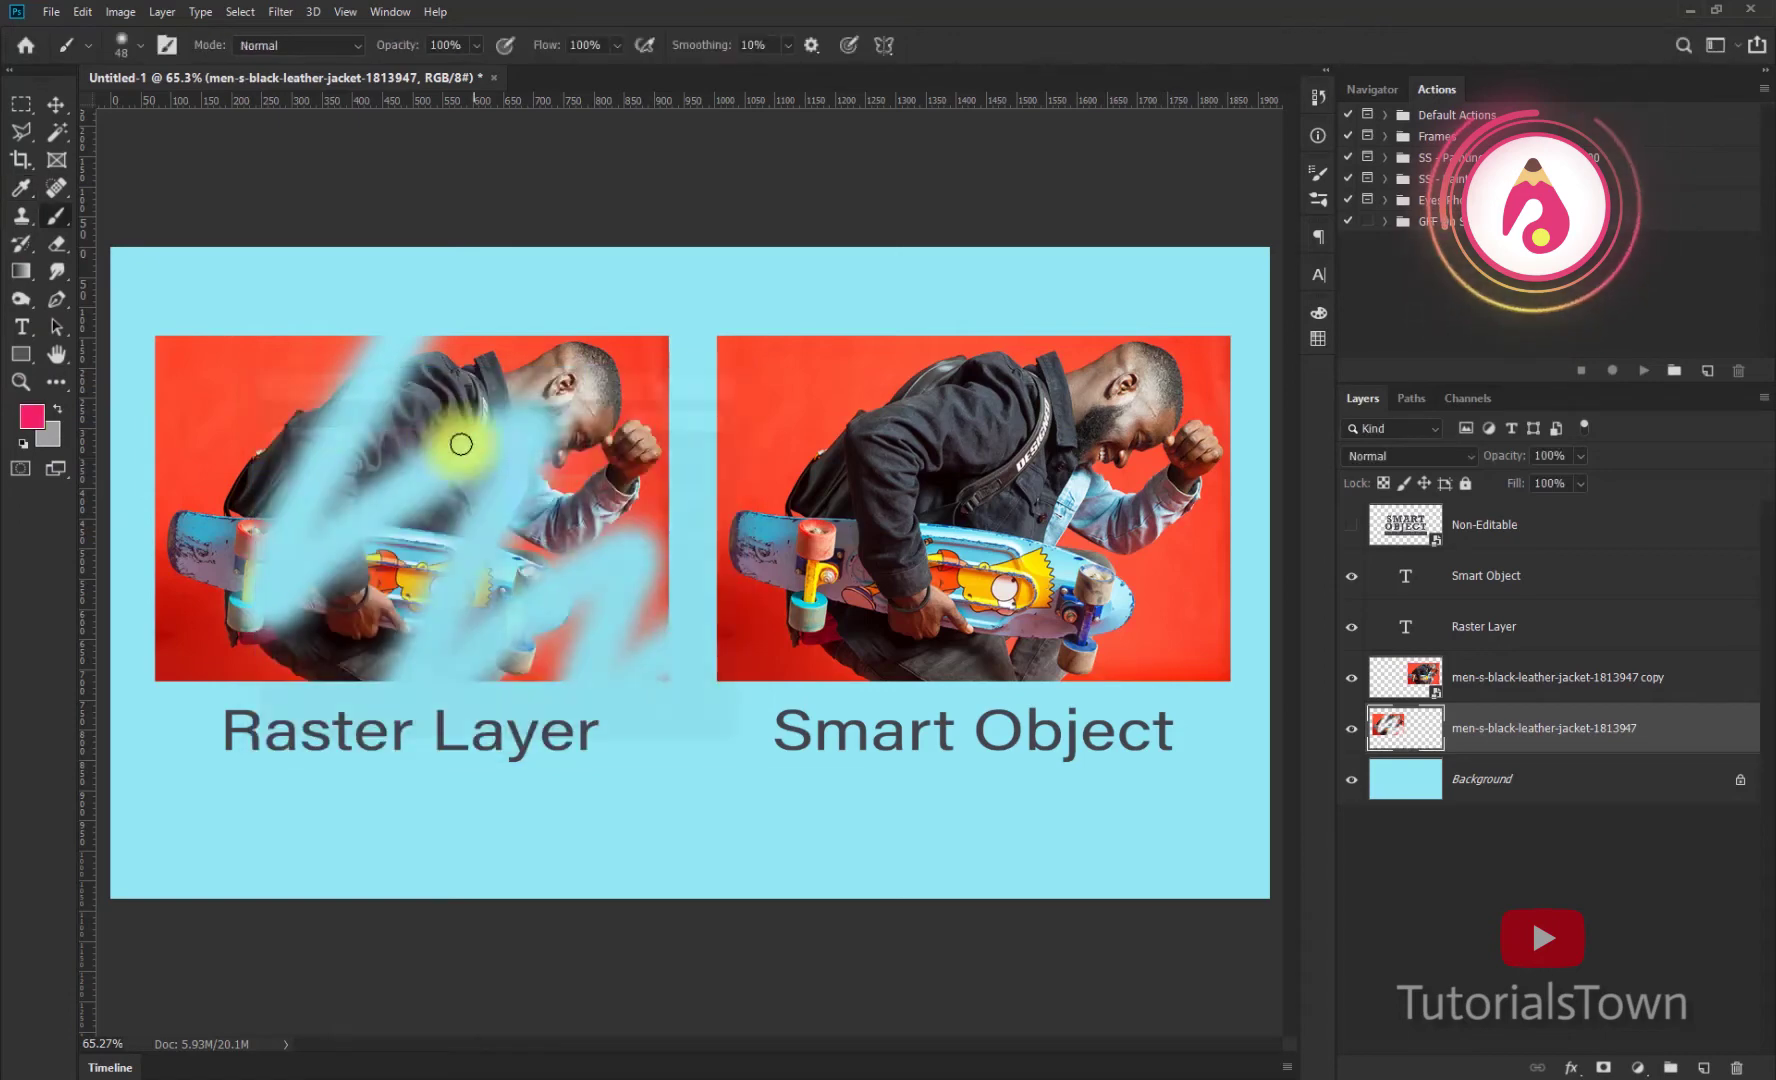
pyautogui.moveTo(349, 408); pyautogui.dragTo(454, 717)
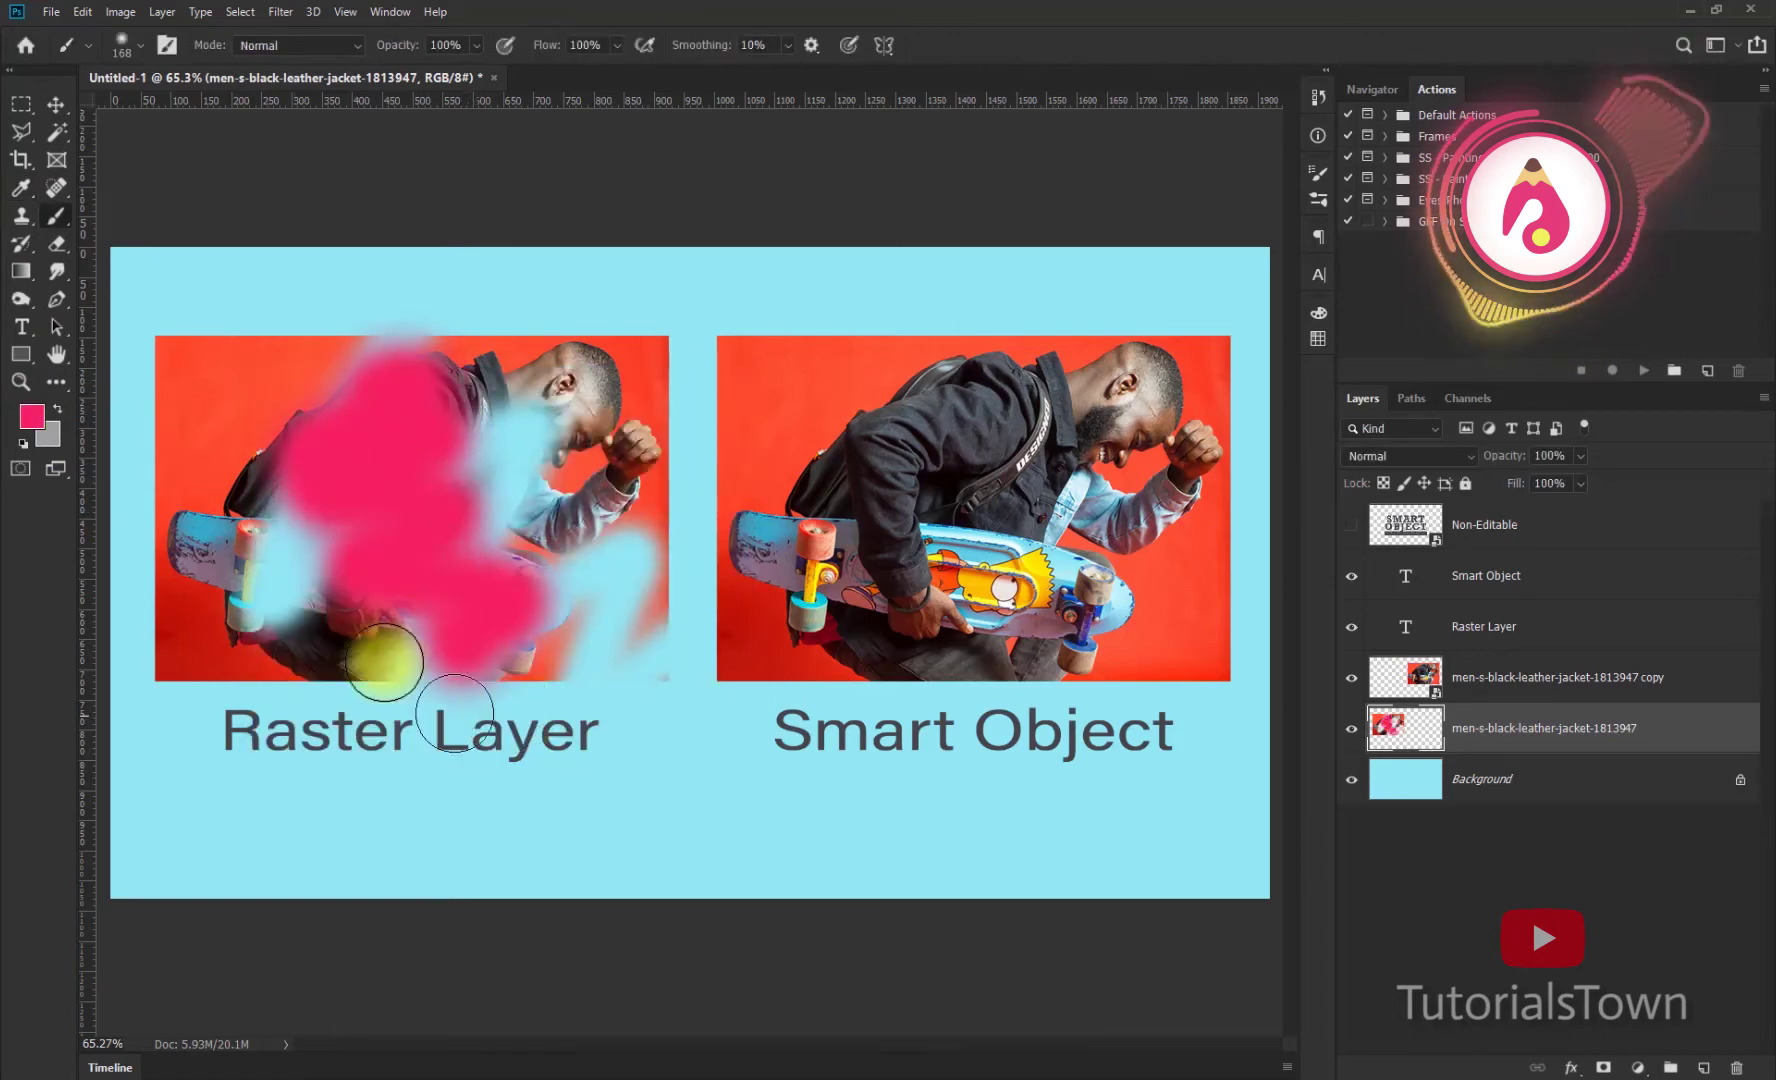
pyautogui.click(1351, 728)
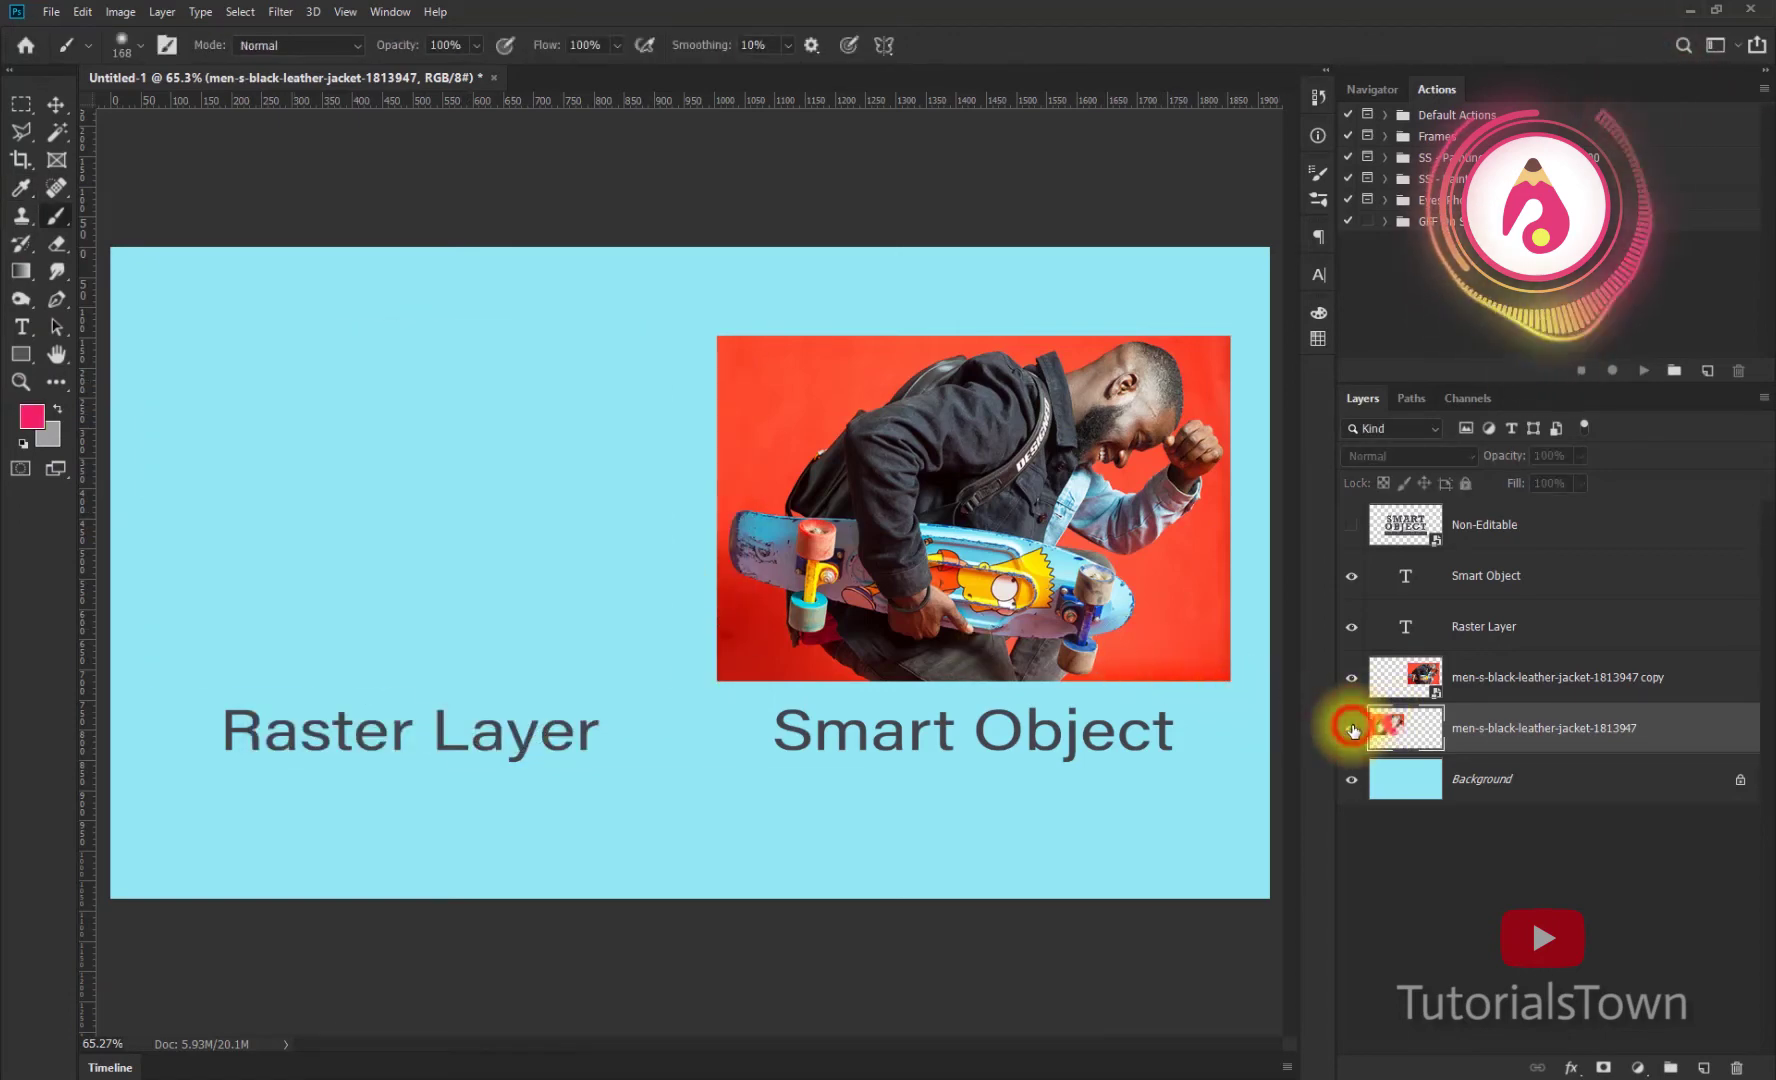
pyautogui.click(1351, 728)
pyautogui.click(1351, 728)
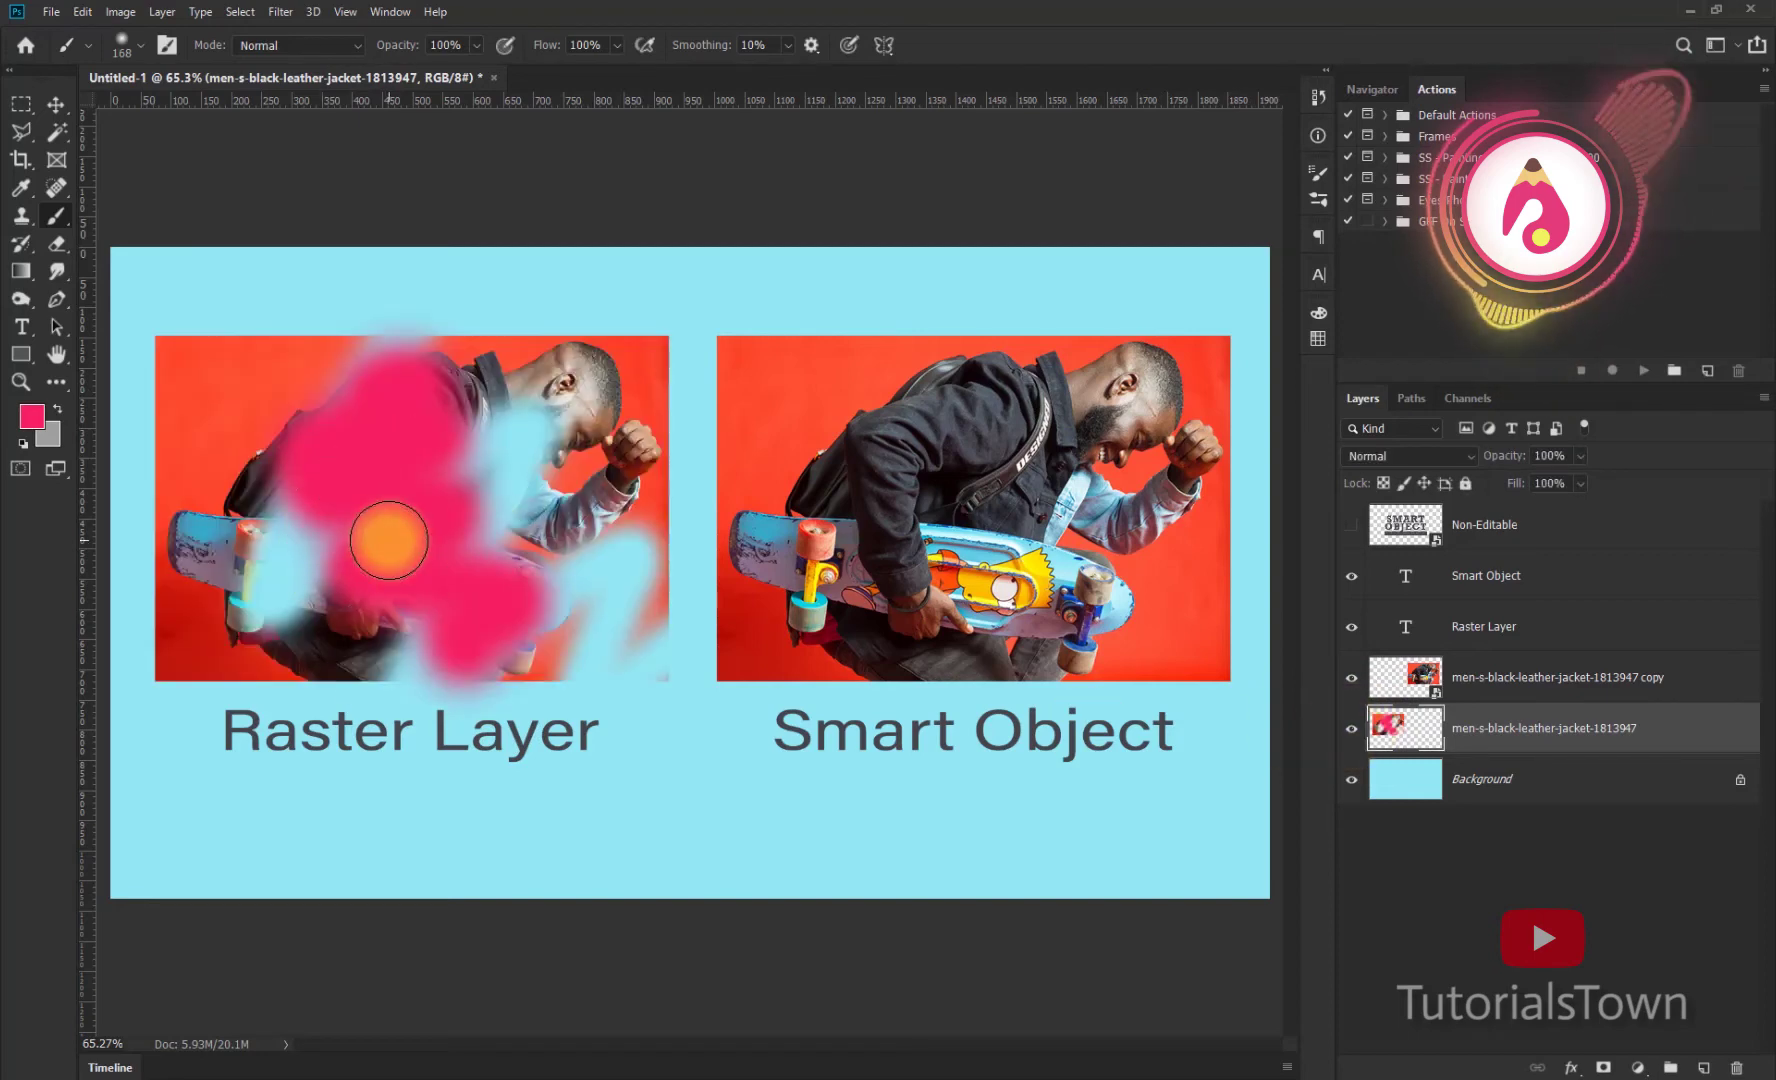
pyautogui.hotkey('ctrl', 'z')
pyautogui.hotkey('ctrl', 'z')
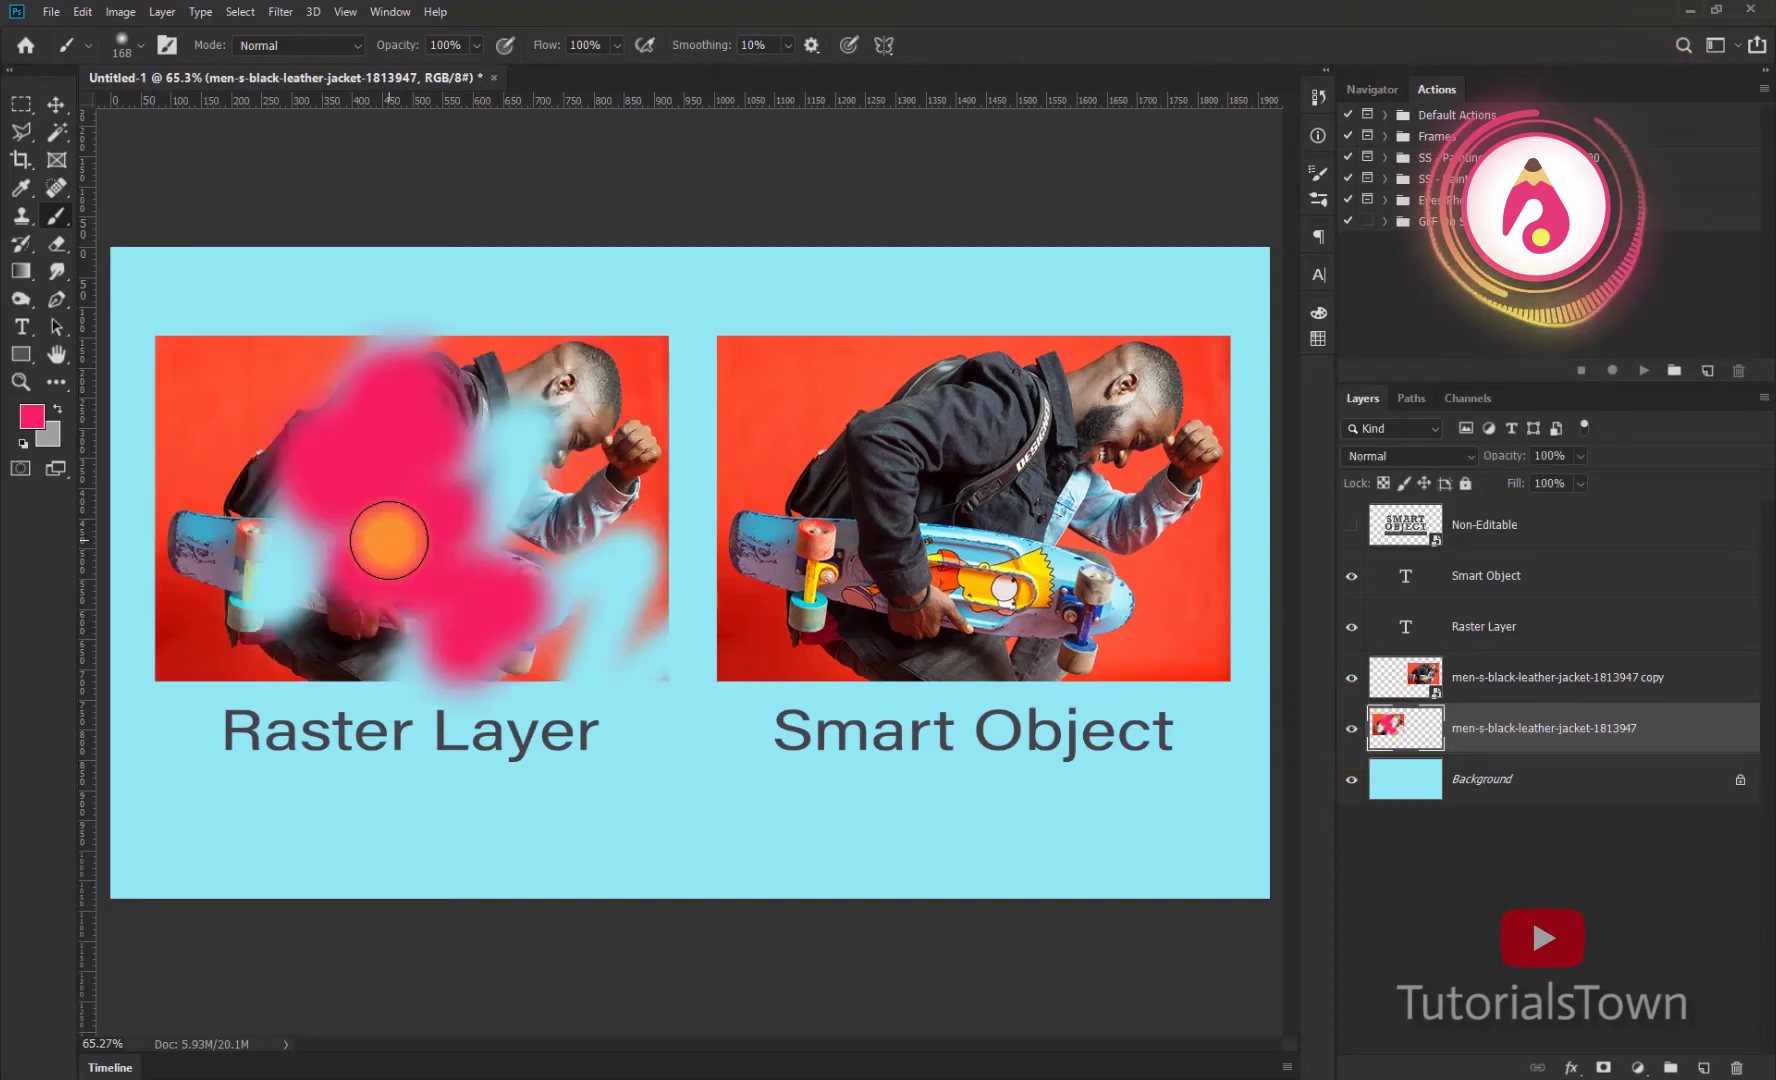
pyautogui.hotkey('ctrl', 'z')
pyautogui.hotkey('ctrl', 'z')
pyautogui.hotkey('ctrl', 'z')
pyautogui.hotkey('ctrl', 'z')
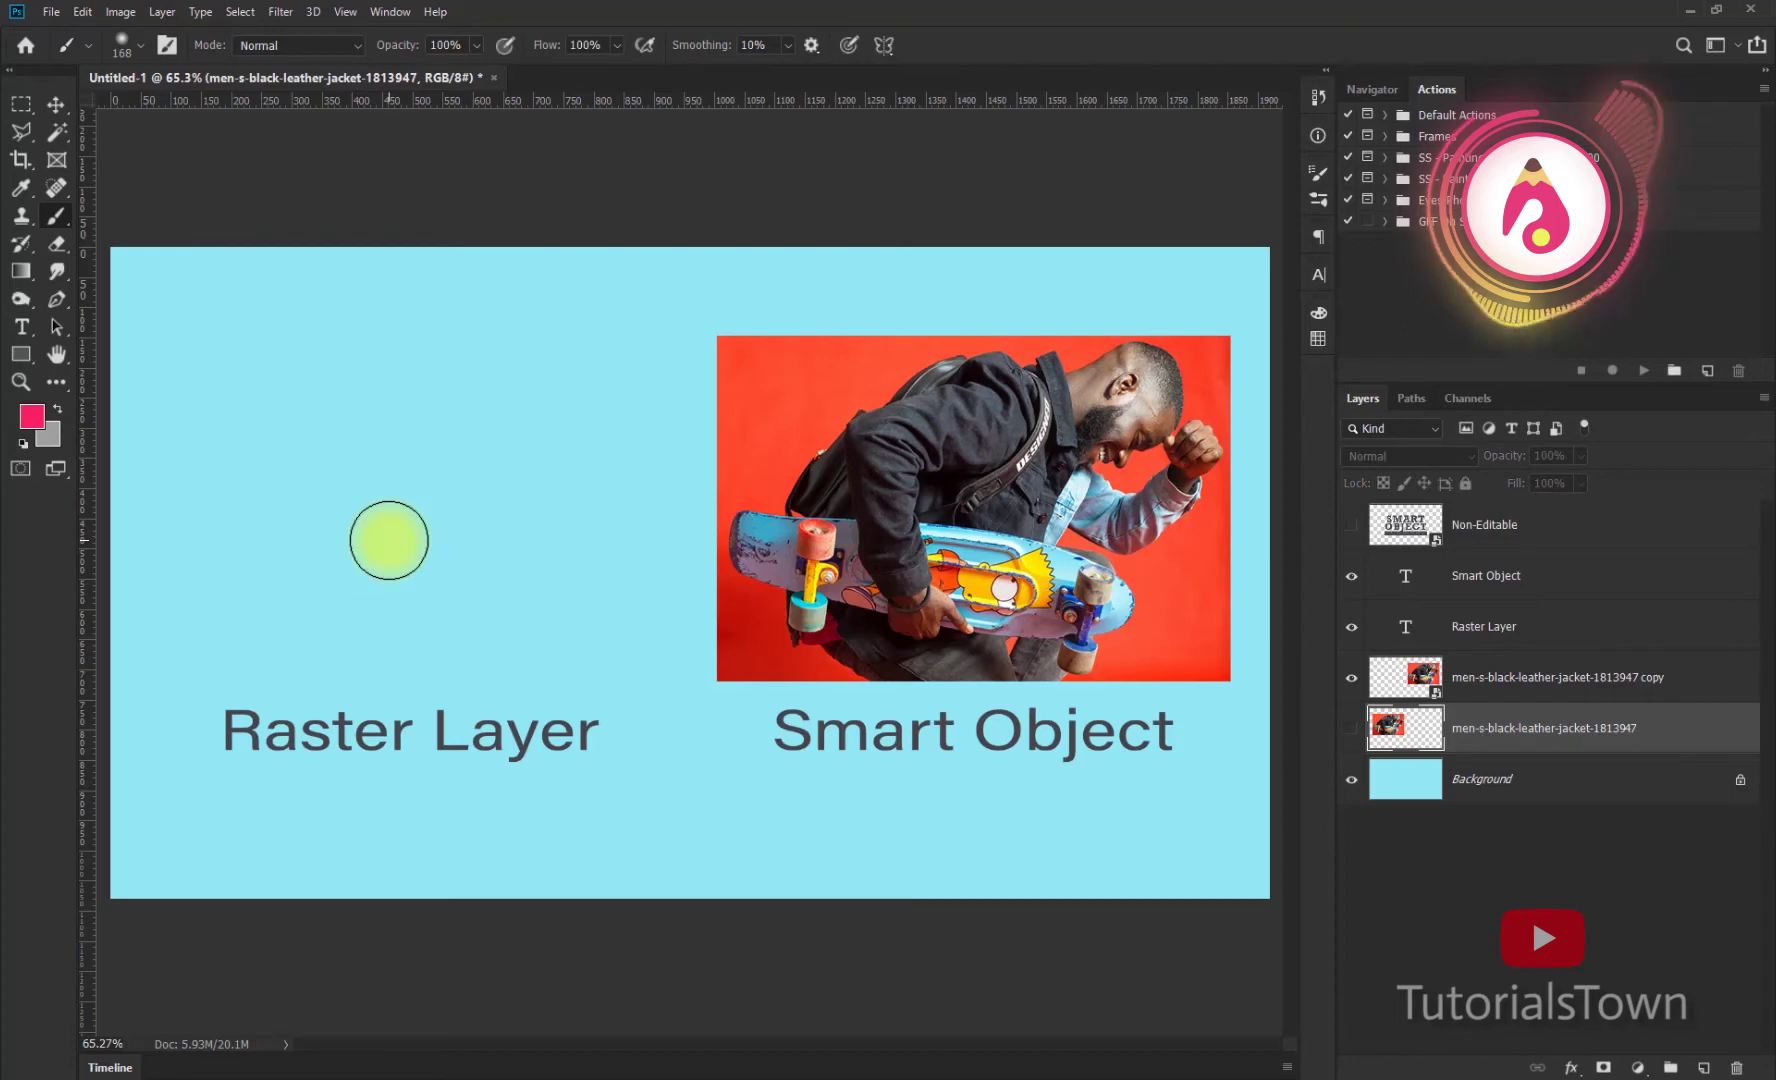
pyautogui.hotkey('ctrl', 'z')
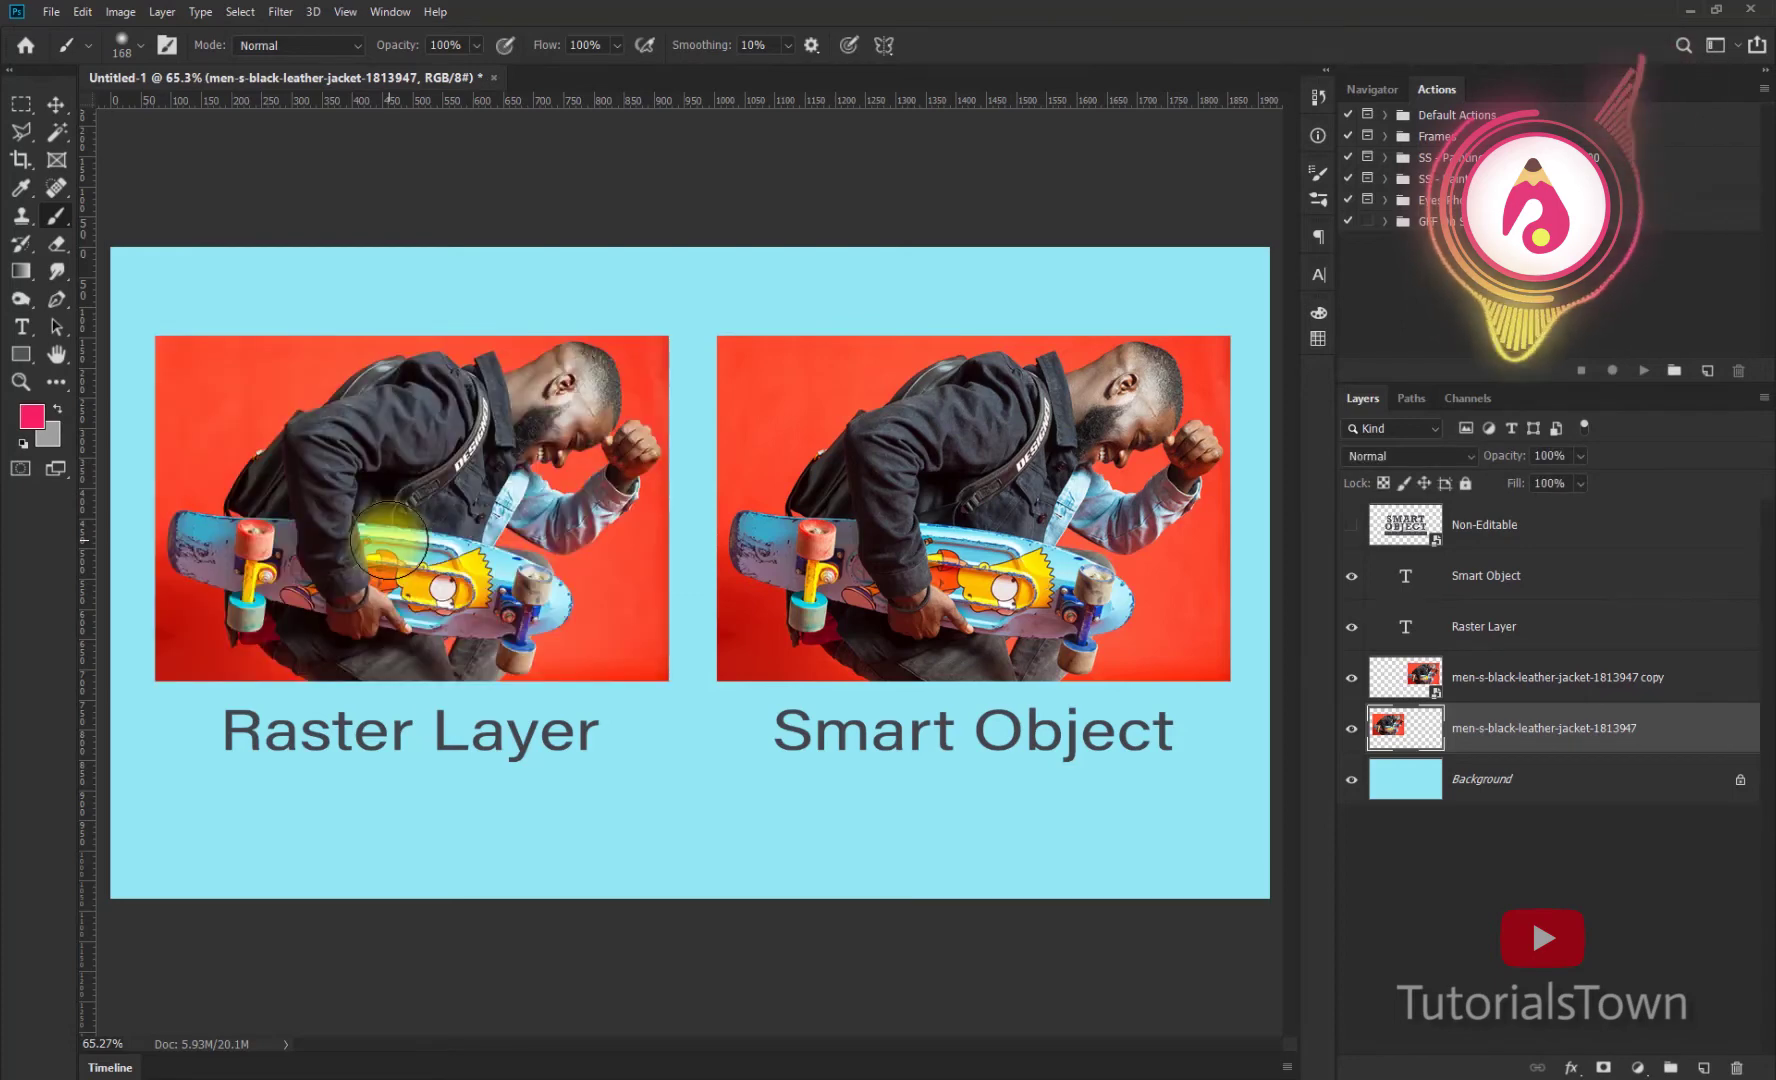
pyautogui.click(1355, 680)
pyautogui.click(1356, 682)
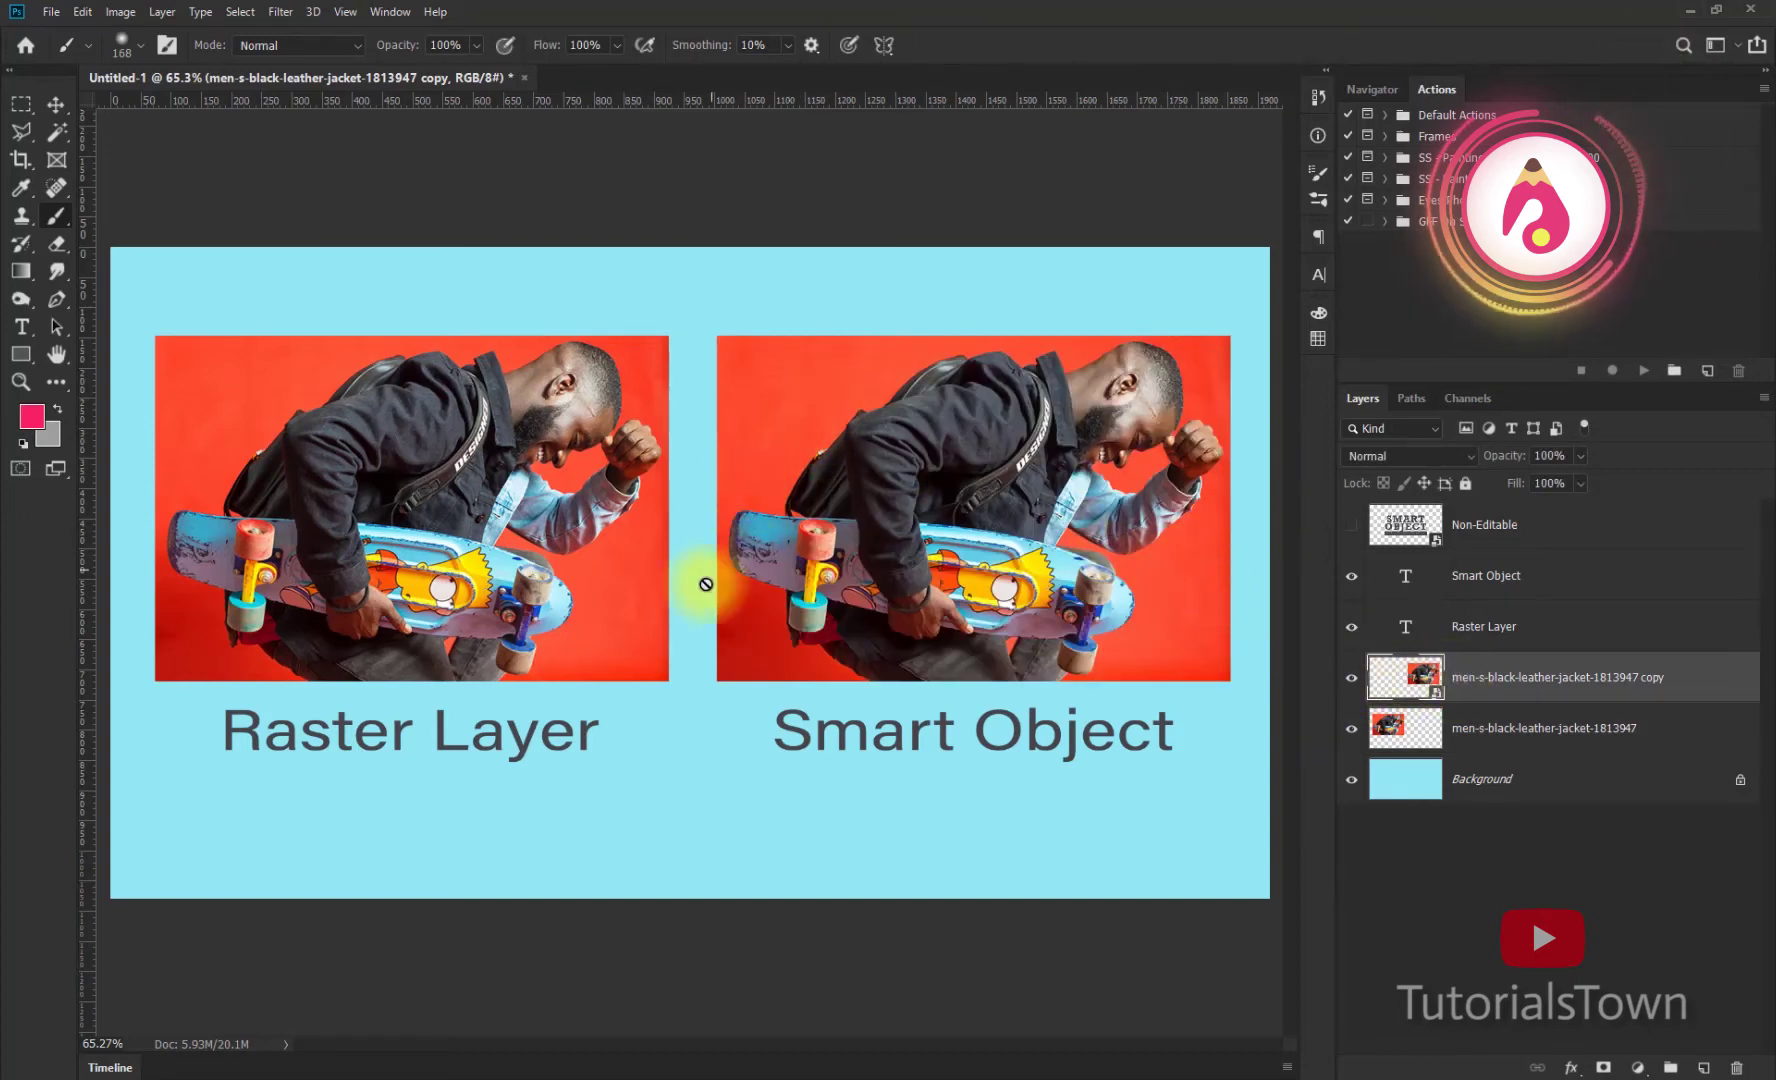
pyautogui.click(1495, 729)
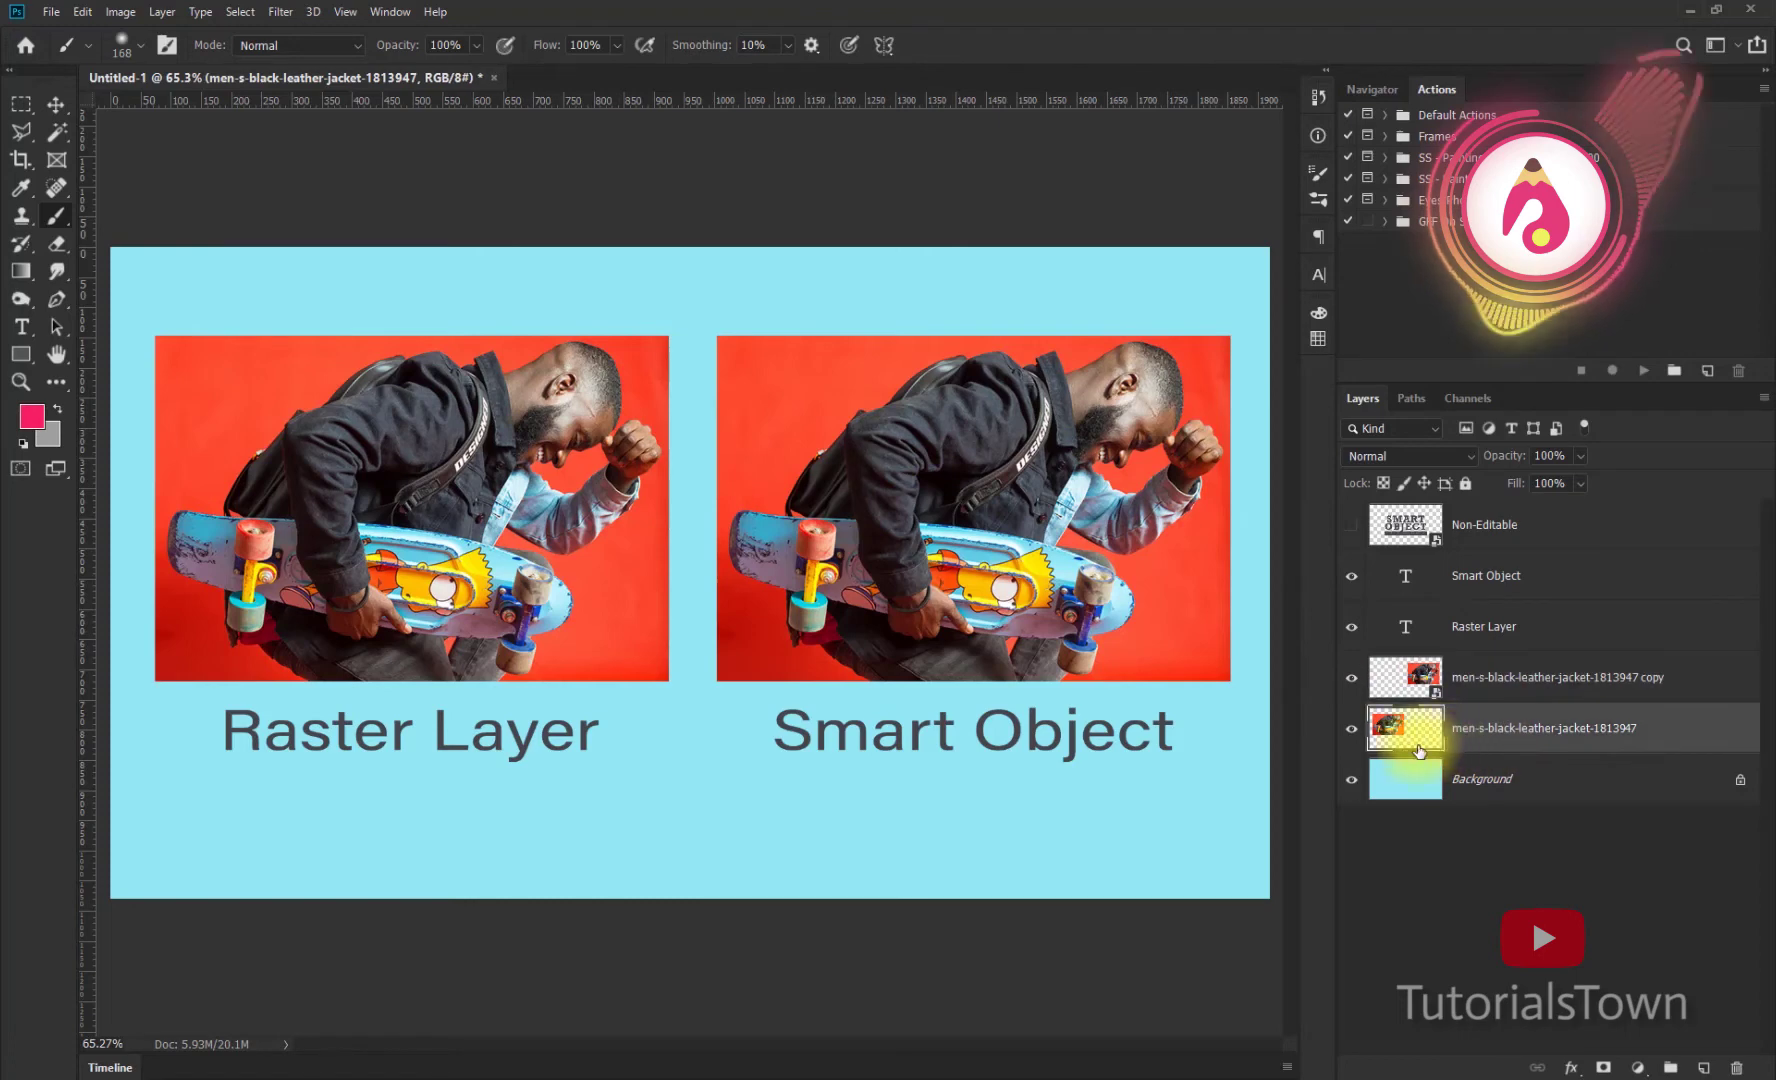
pyautogui.rightClick(48, 272)
pyautogui.click(22, 300)
pyautogui.rightClick(24, 310)
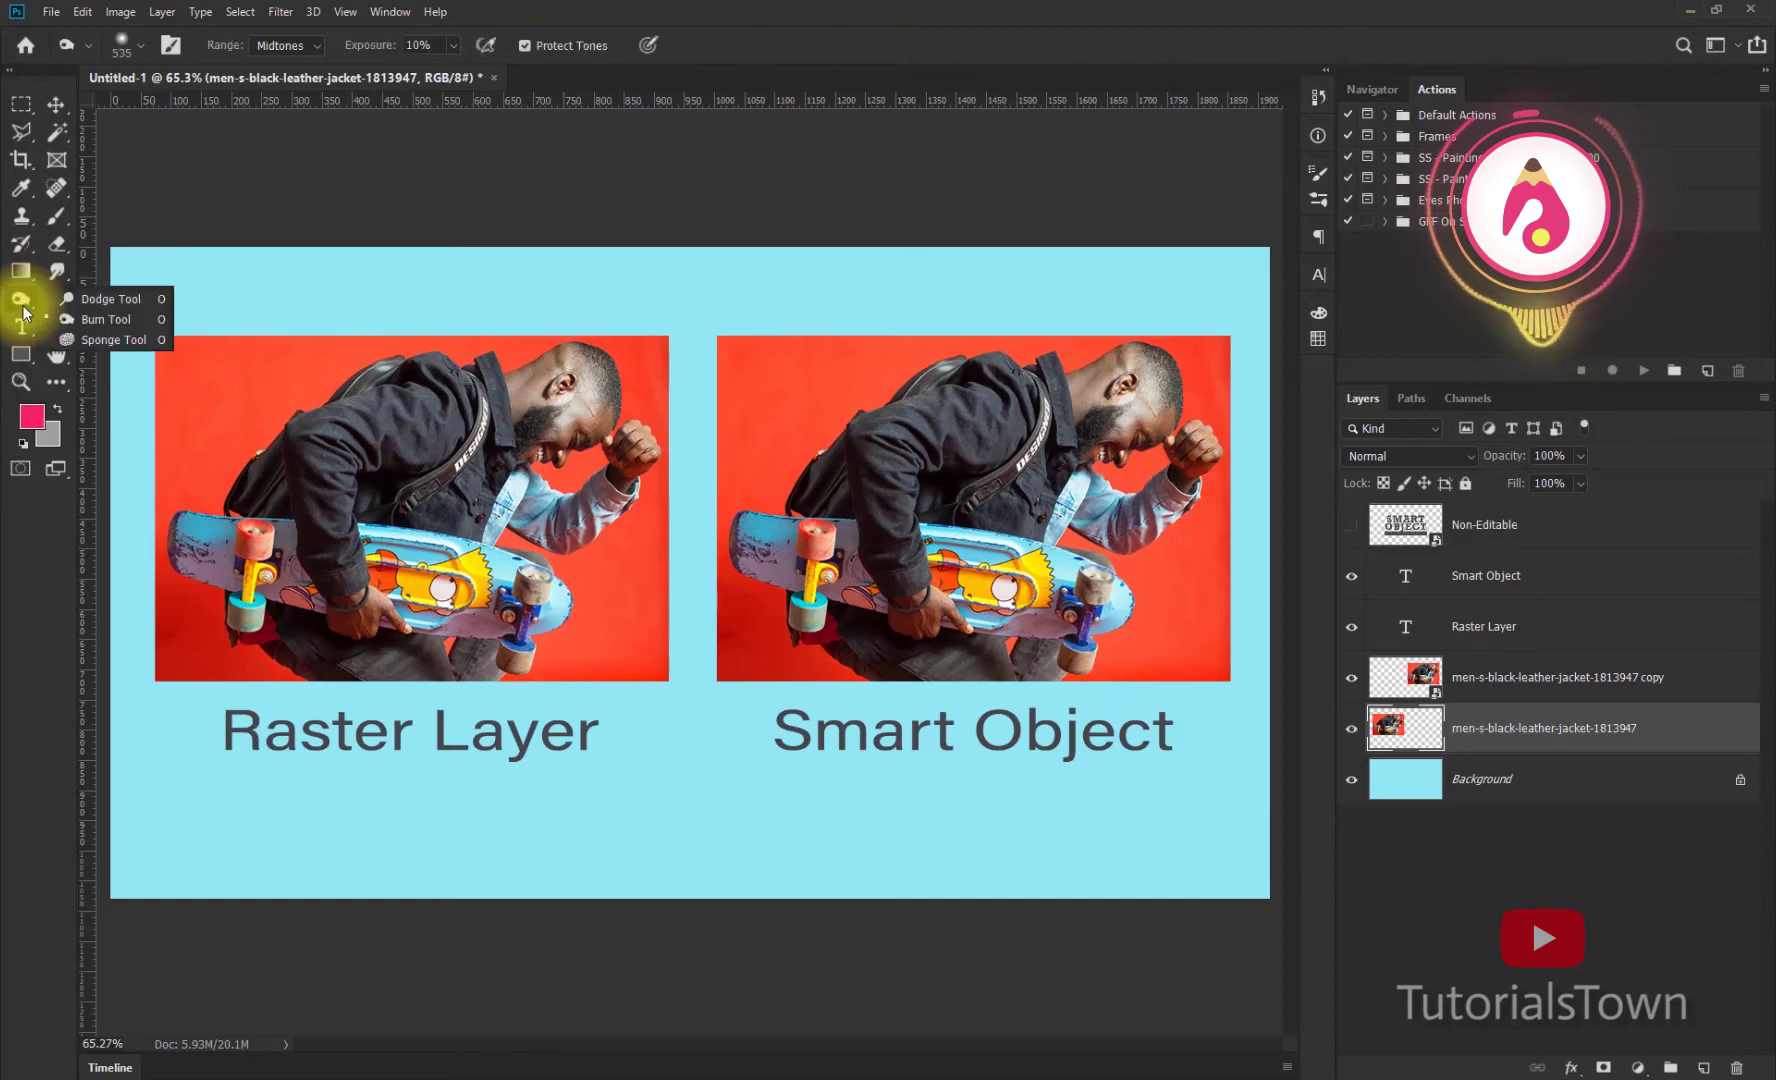
pyautogui.click(94, 318)
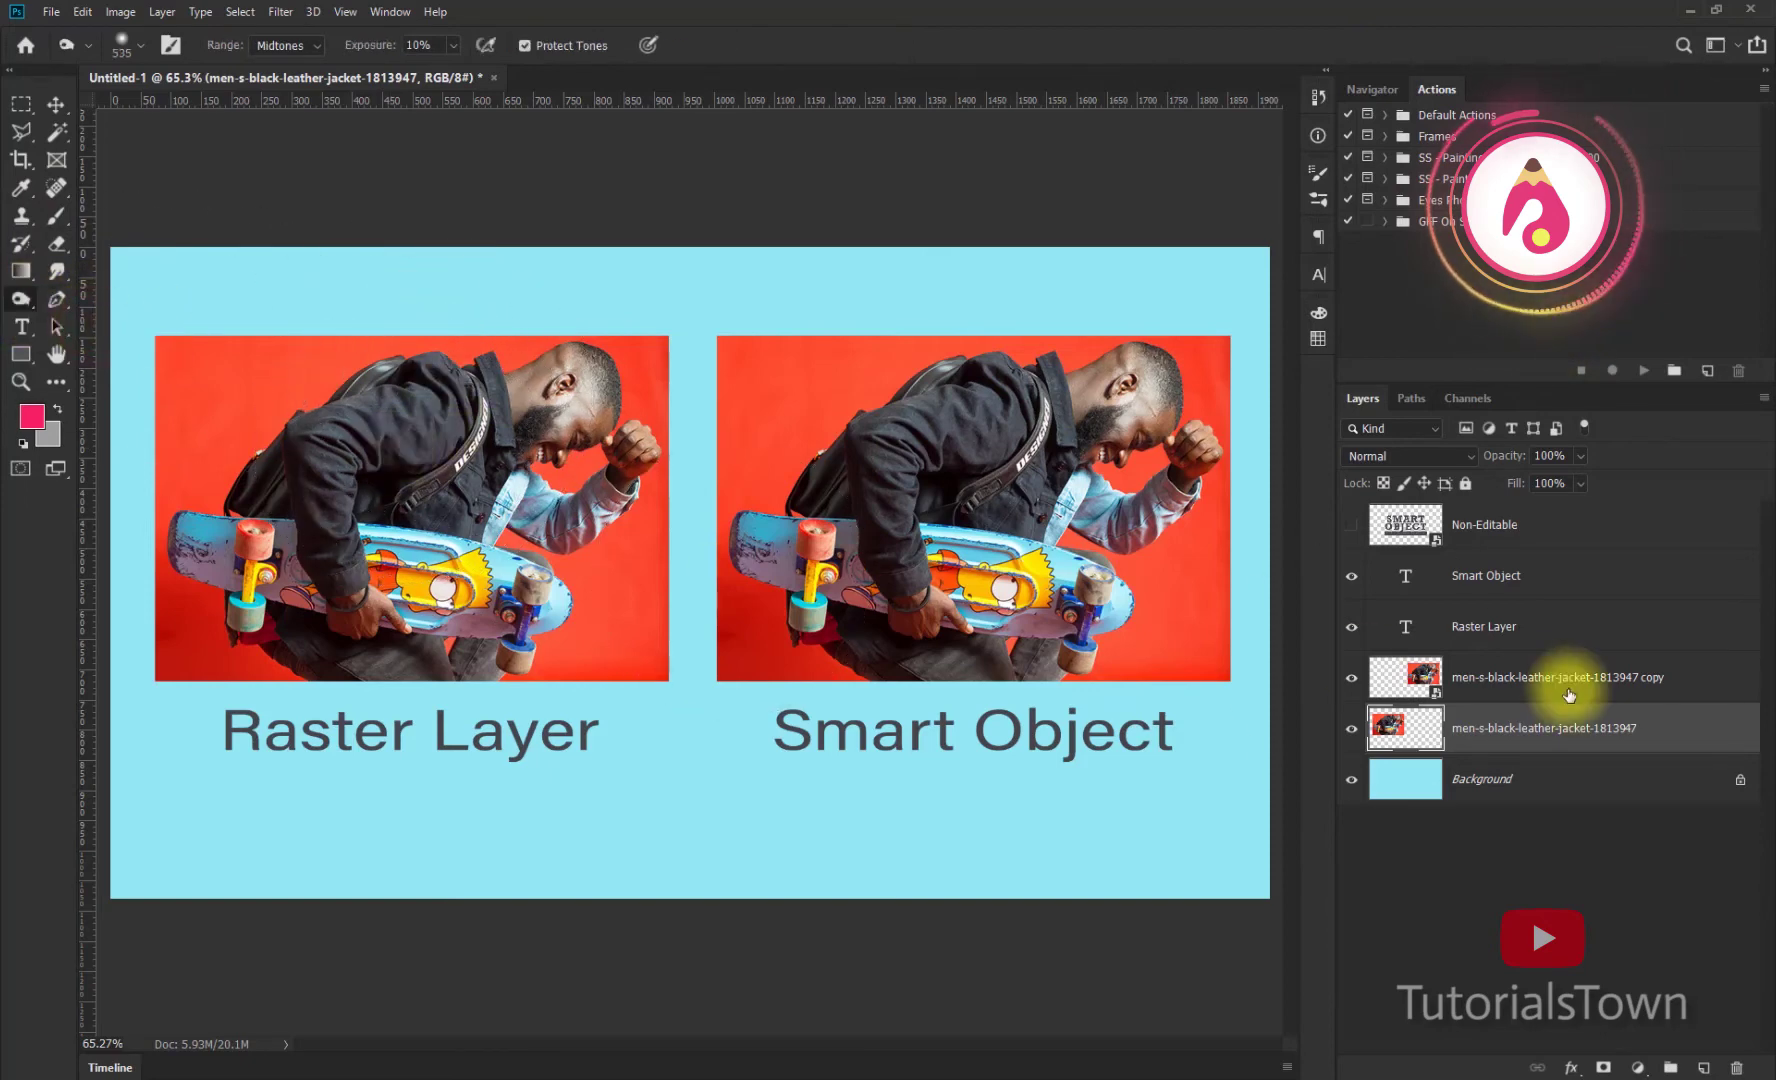
pyautogui.click(1524, 725)
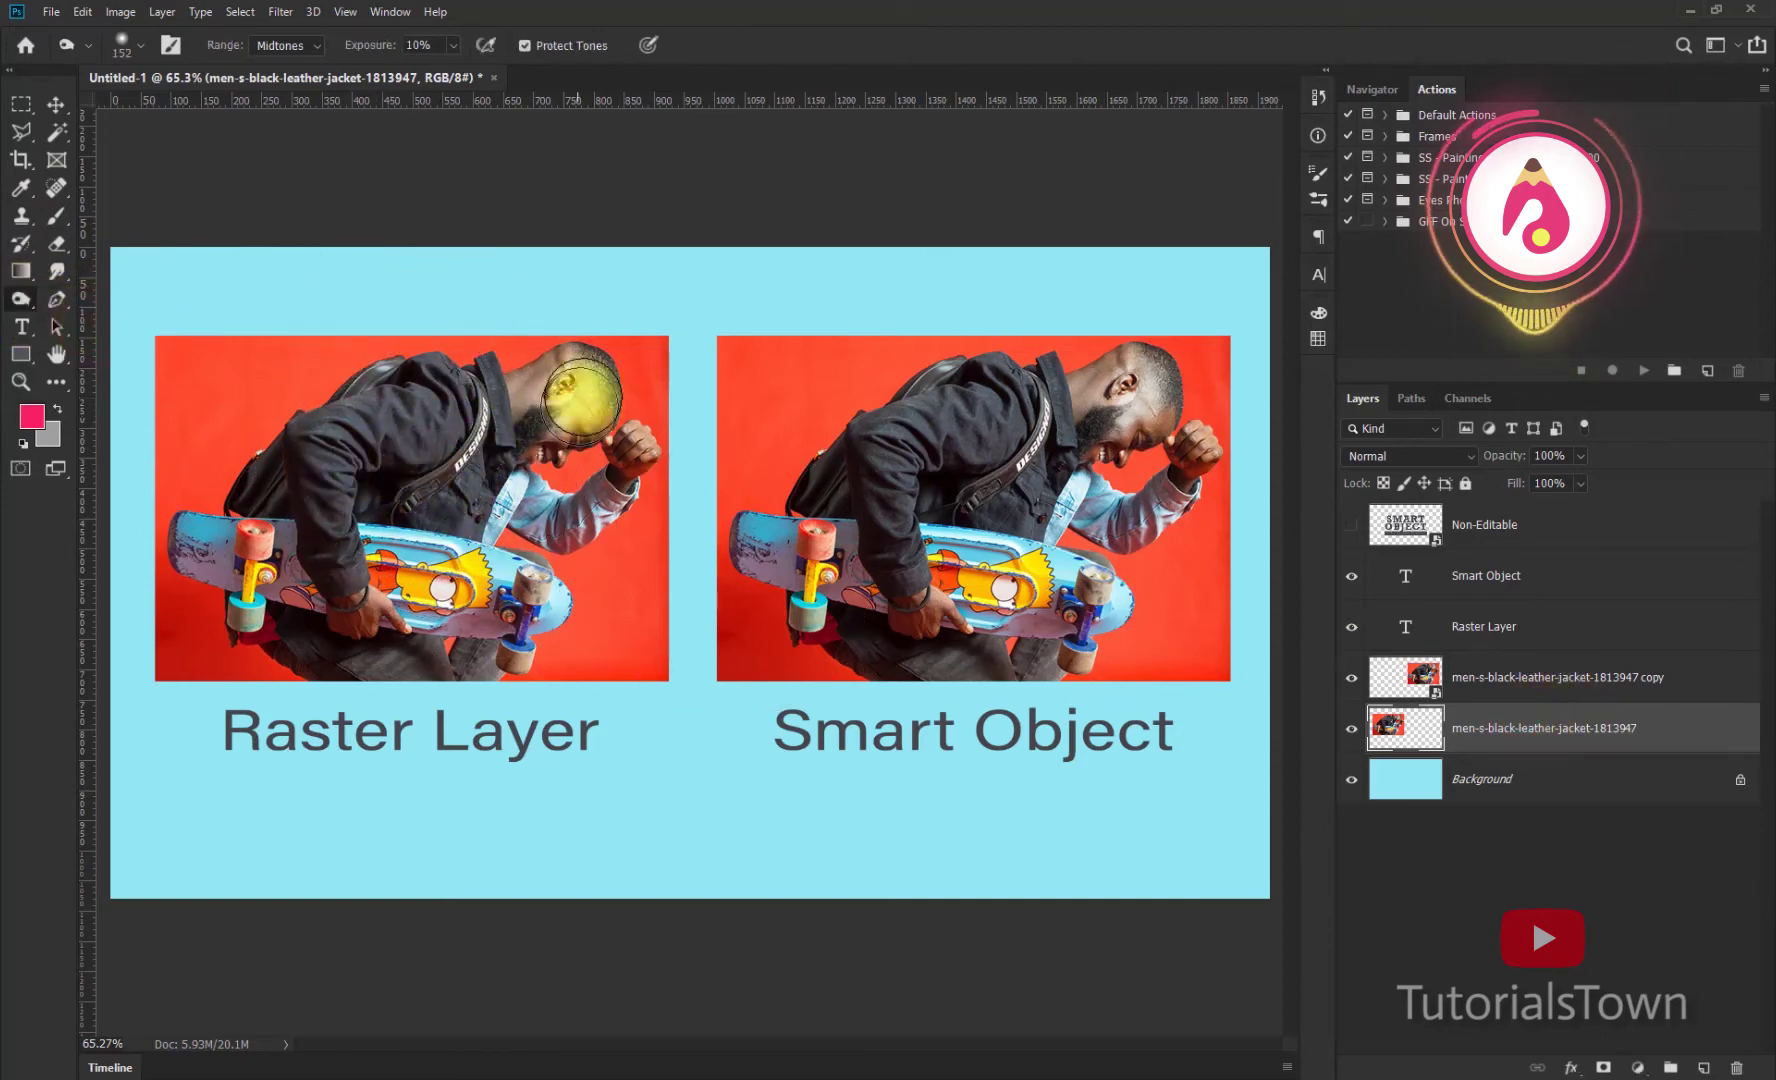
pyautogui.moveTo(468, 398)
pyautogui.mouseDown()
pyautogui.moveTo(563, 377)
pyautogui.moveTo(628, 478)
pyautogui.mouseUp()
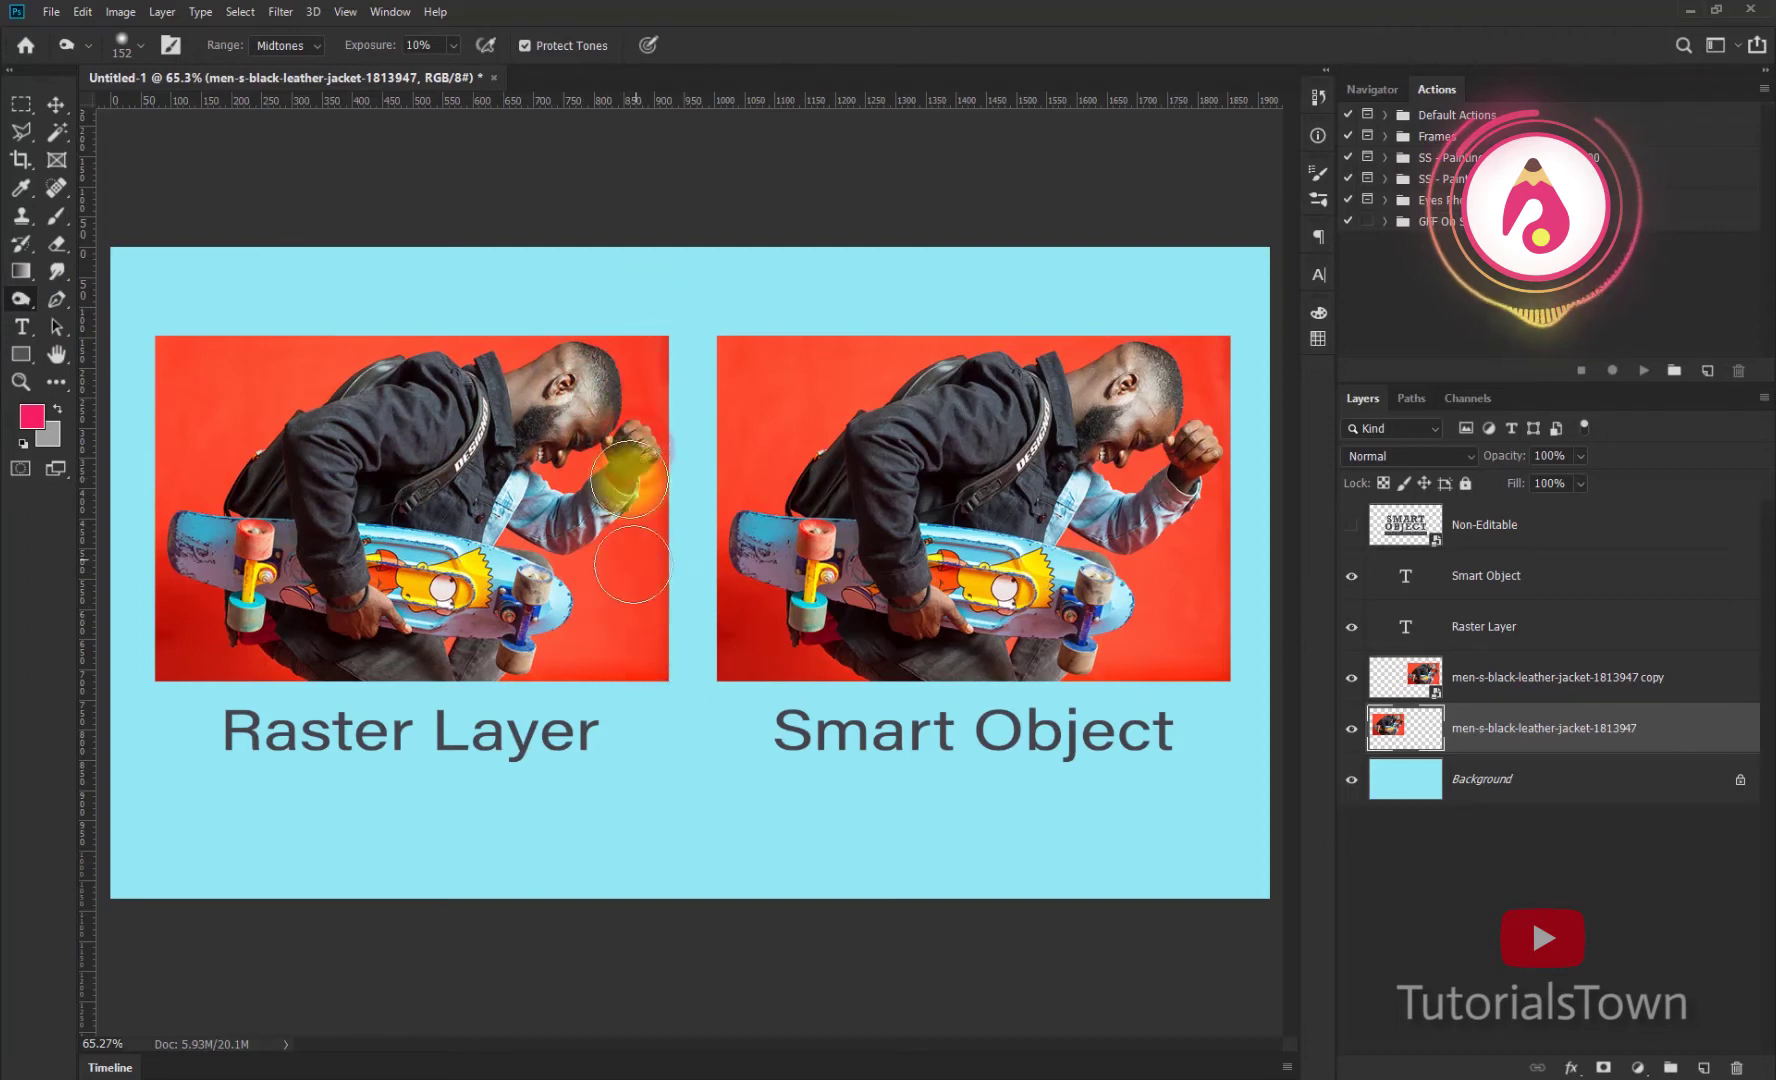
pyautogui.click(287, 45)
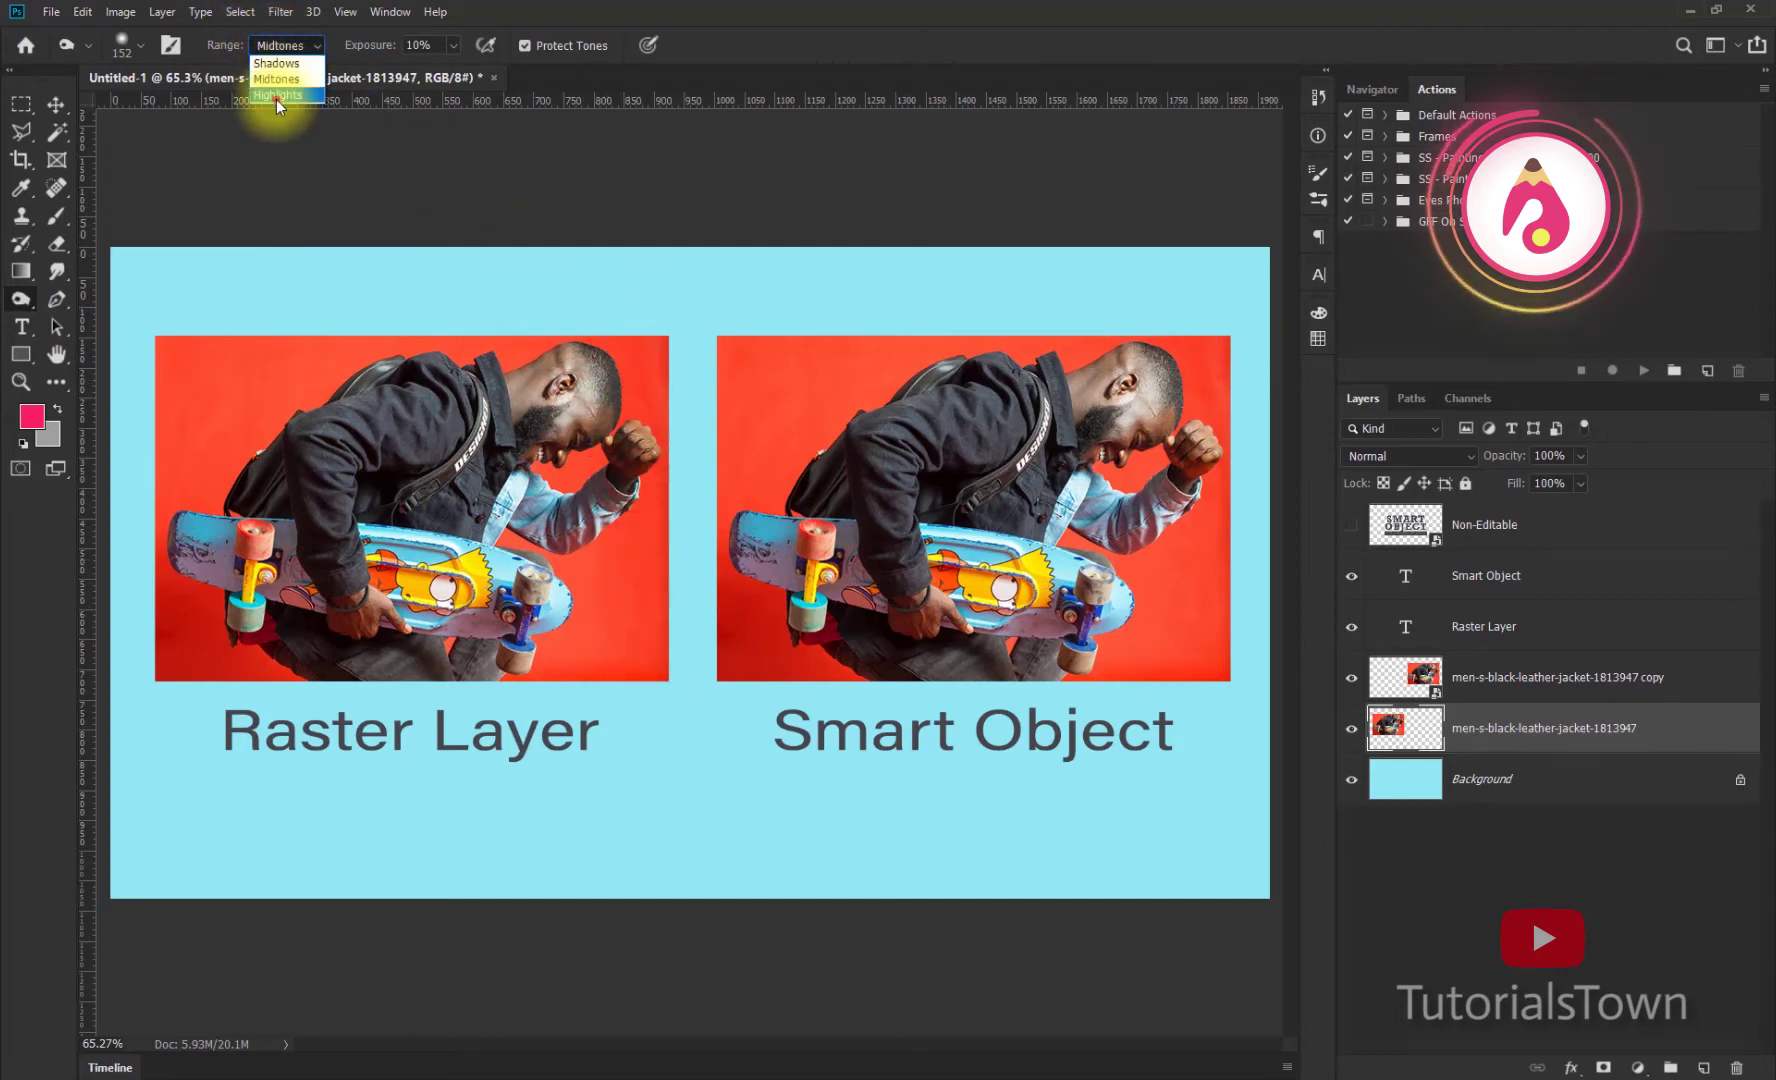
pyautogui.click(282, 106)
pyautogui.moveTo(614, 413)
pyautogui.mouseDown()
pyautogui.moveTo(653, 622)
pyautogui.moveTo(613, 722)
pyautogui.mouseUp()
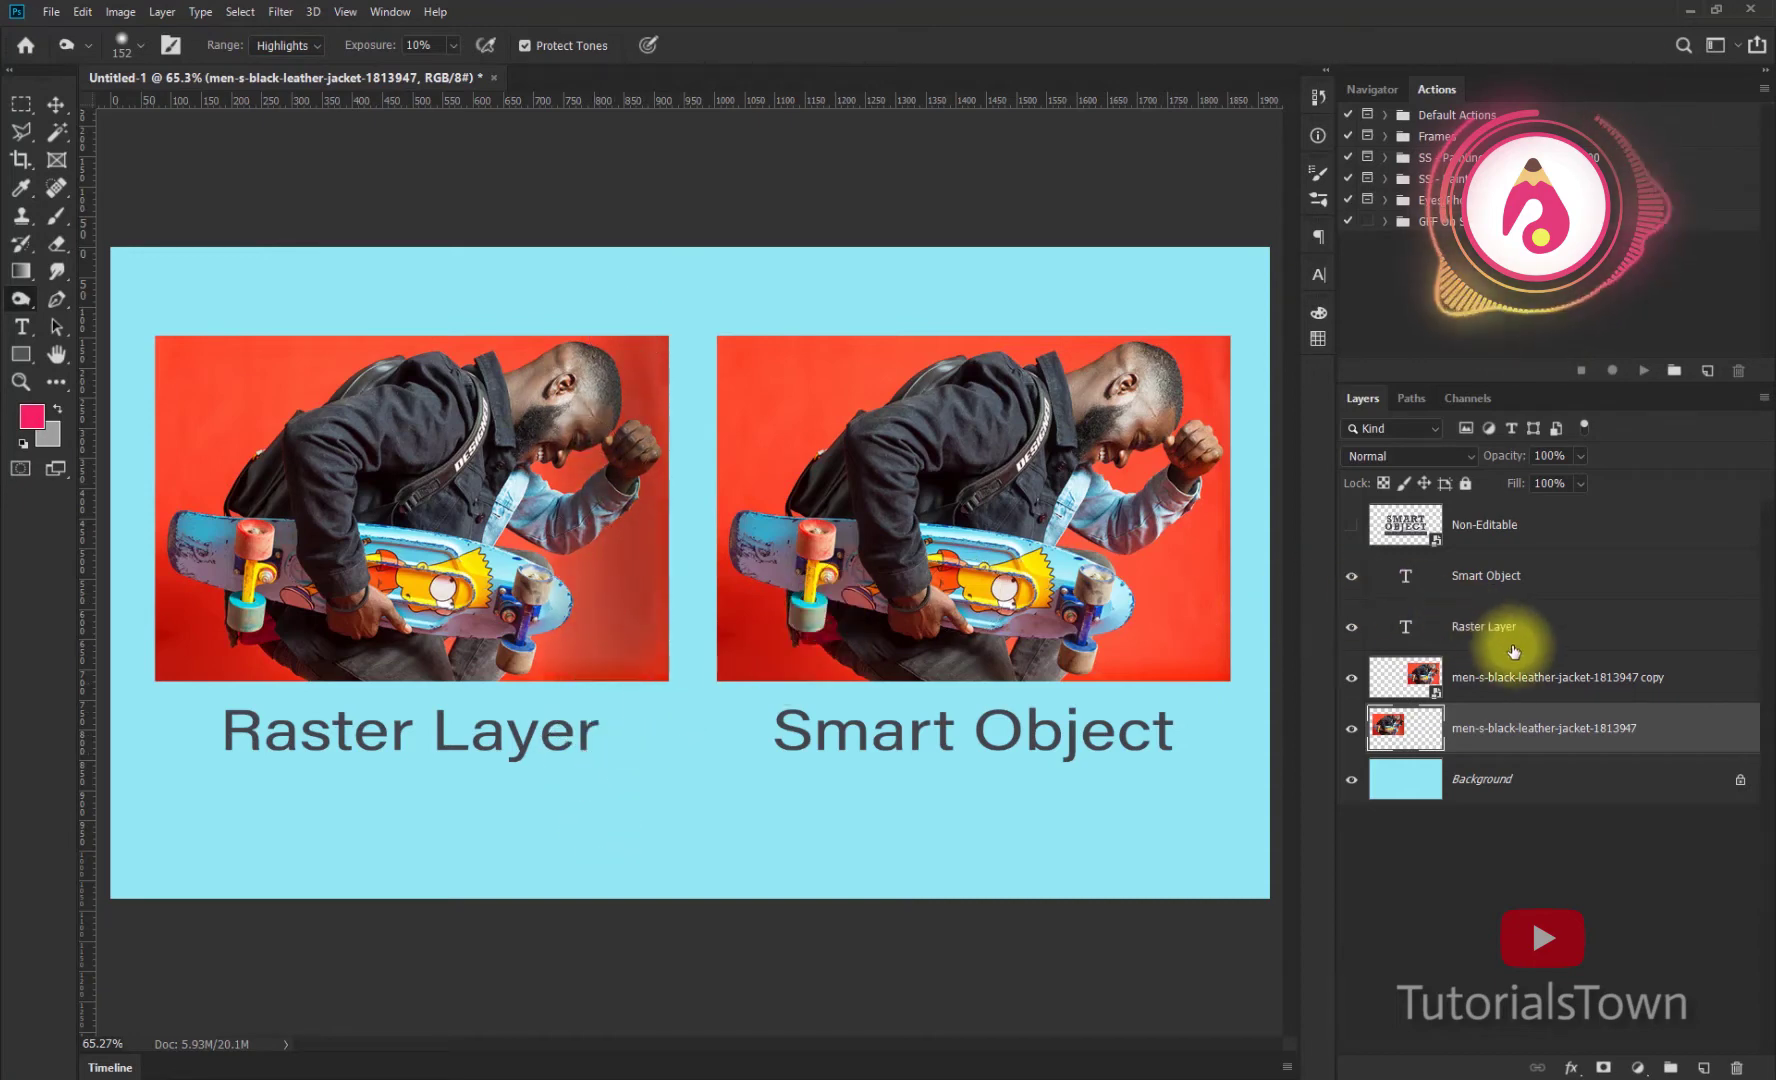
pyautogui.click(1517, 678)
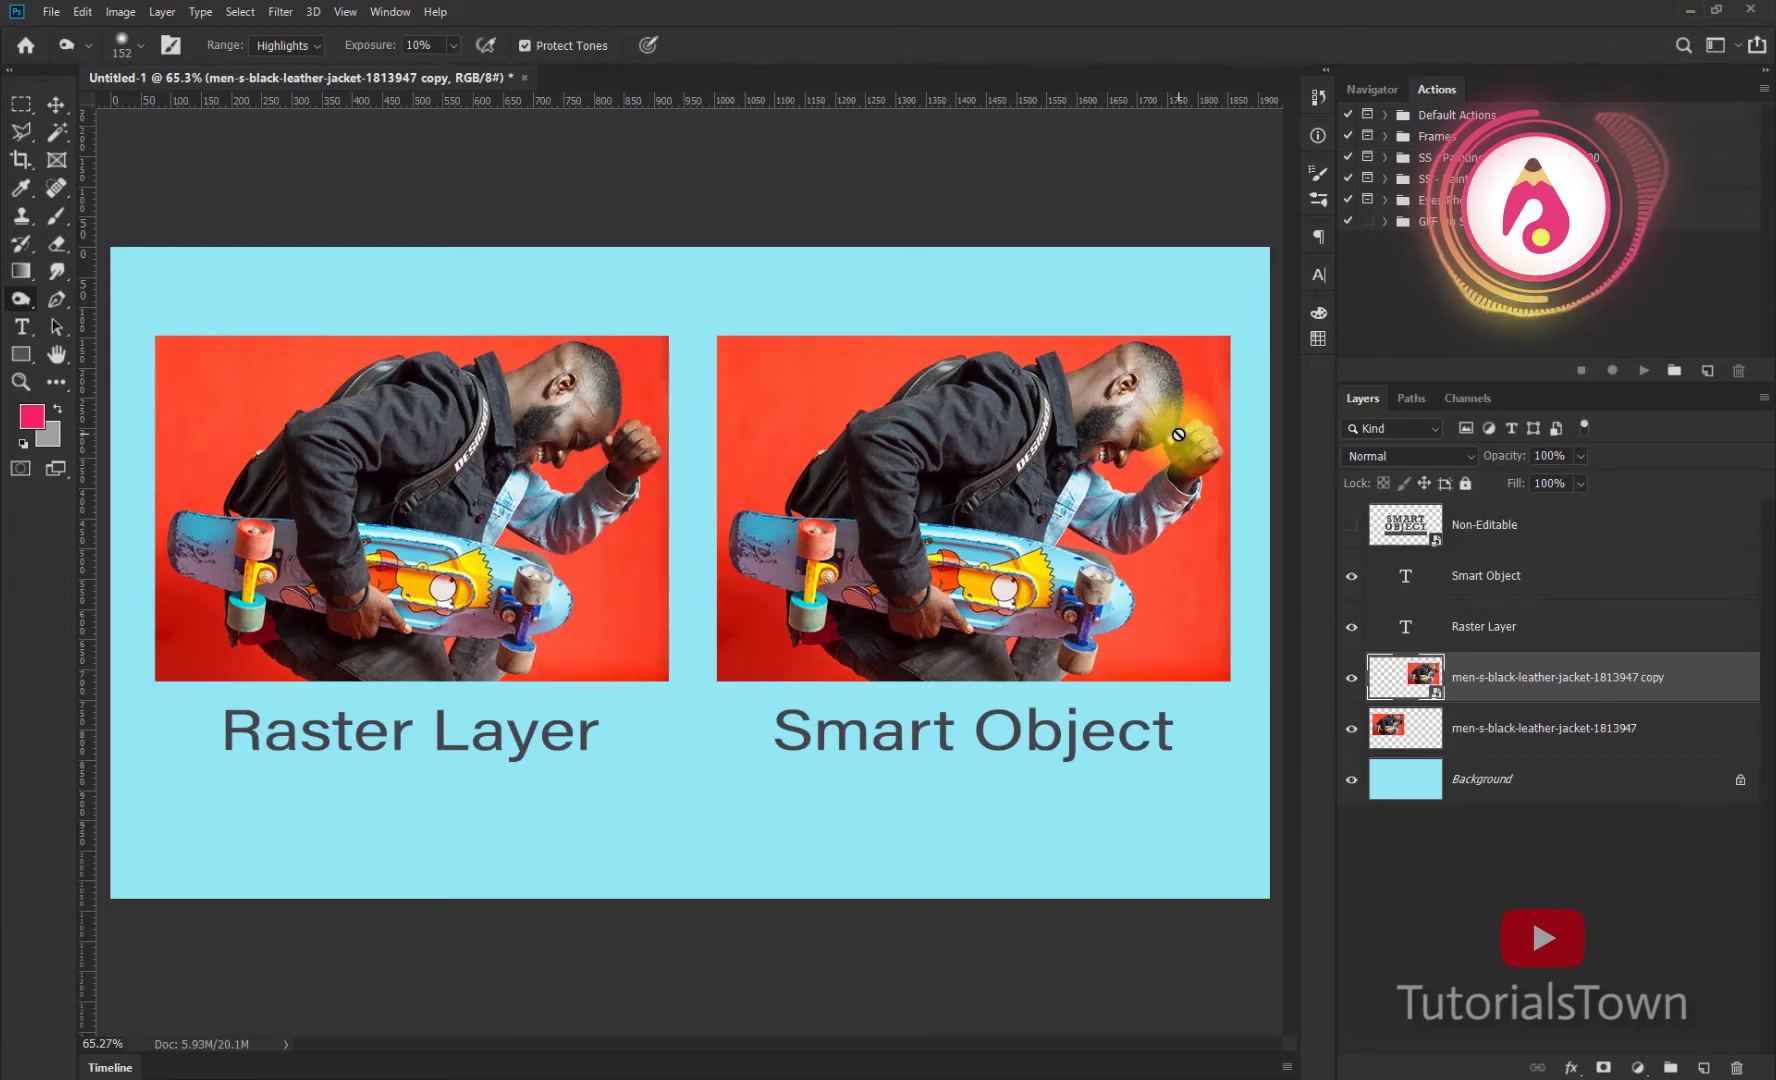
pyautogui.press('v')
pyautogui.click(752, 297)
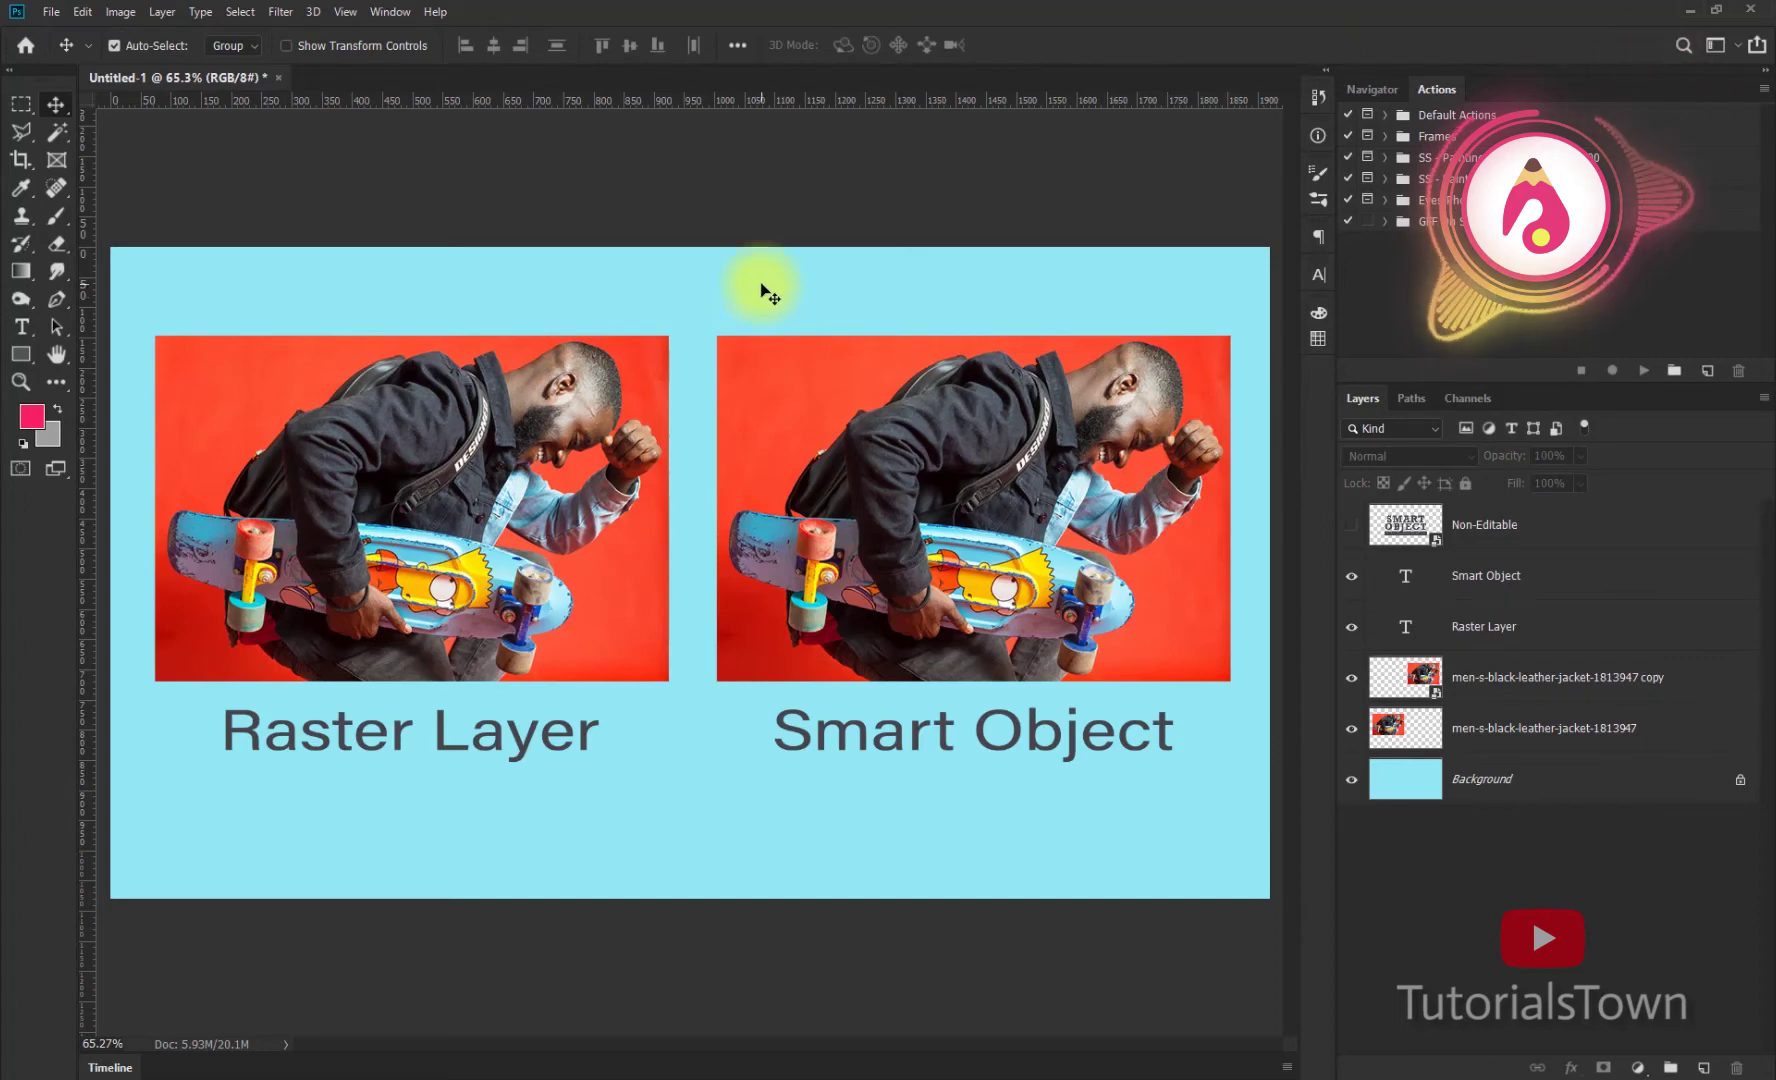
# Step: Flip the left raster photo horizontally and flatten it to about a quarter height
pyautogui.click(606, 450)
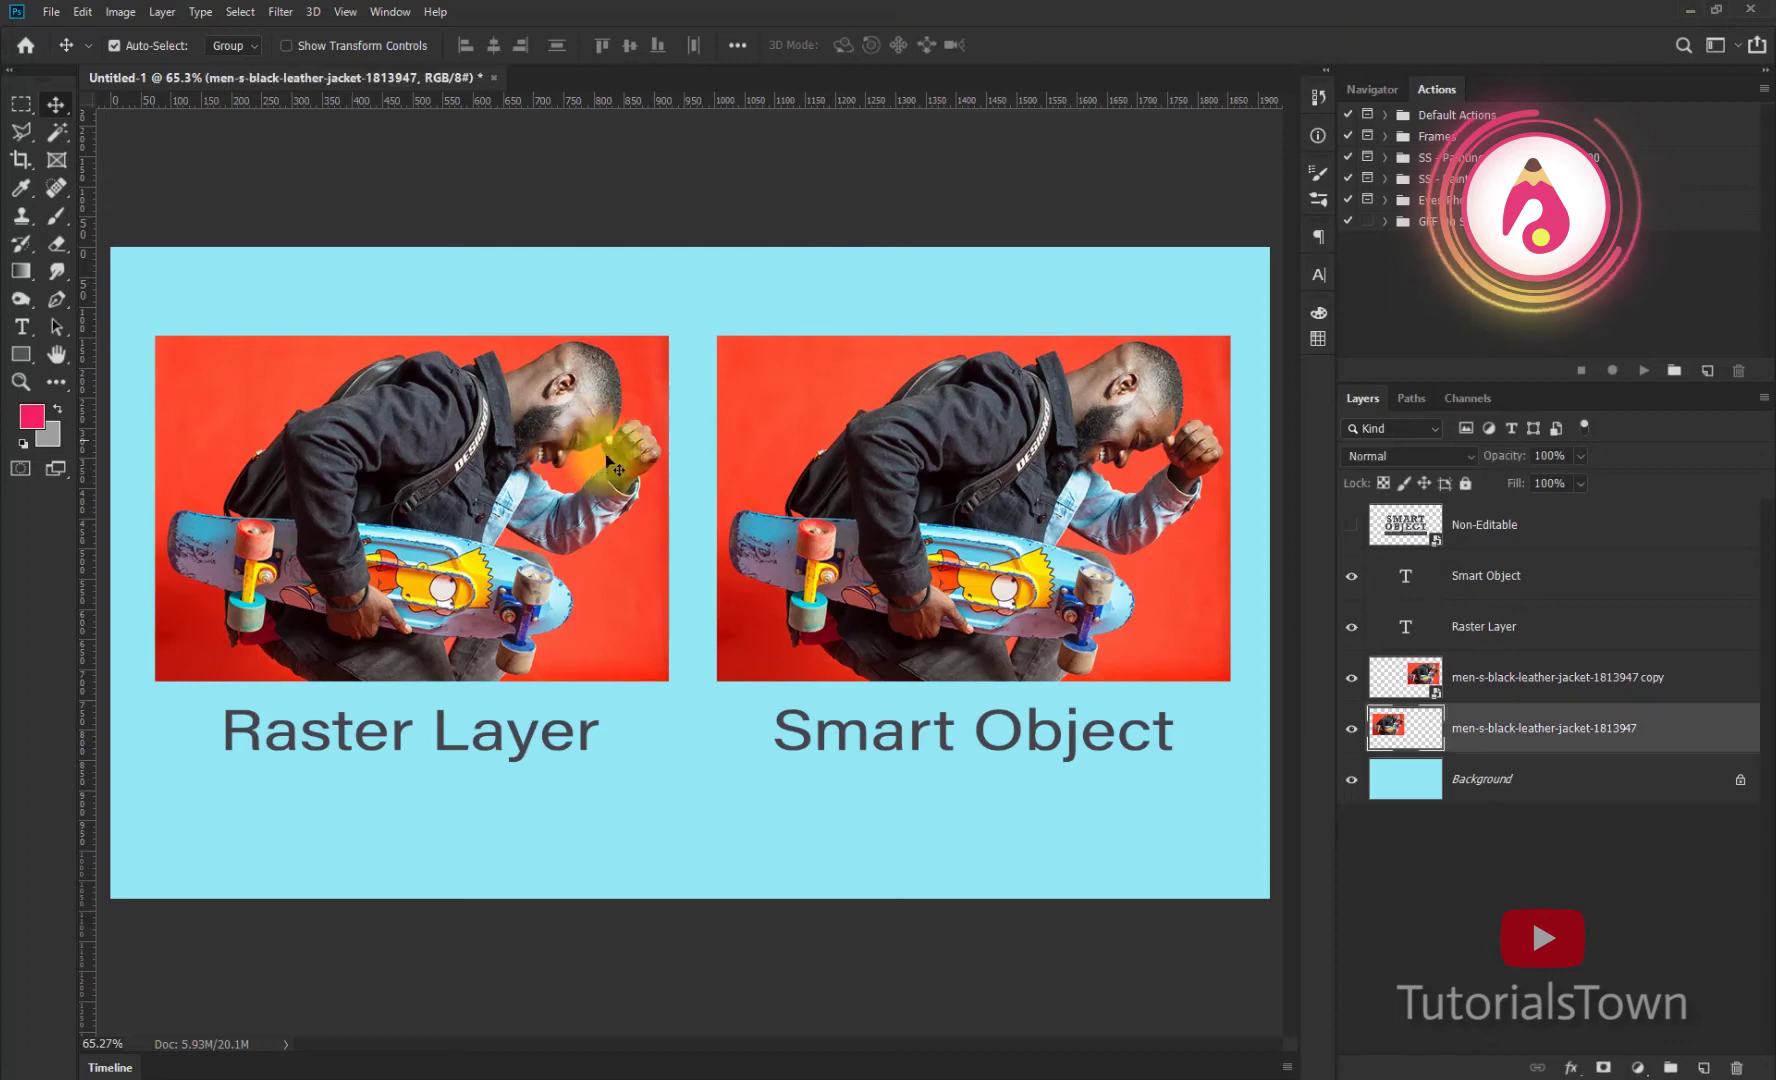
pyautogui.hotkey('ctrl', 't')
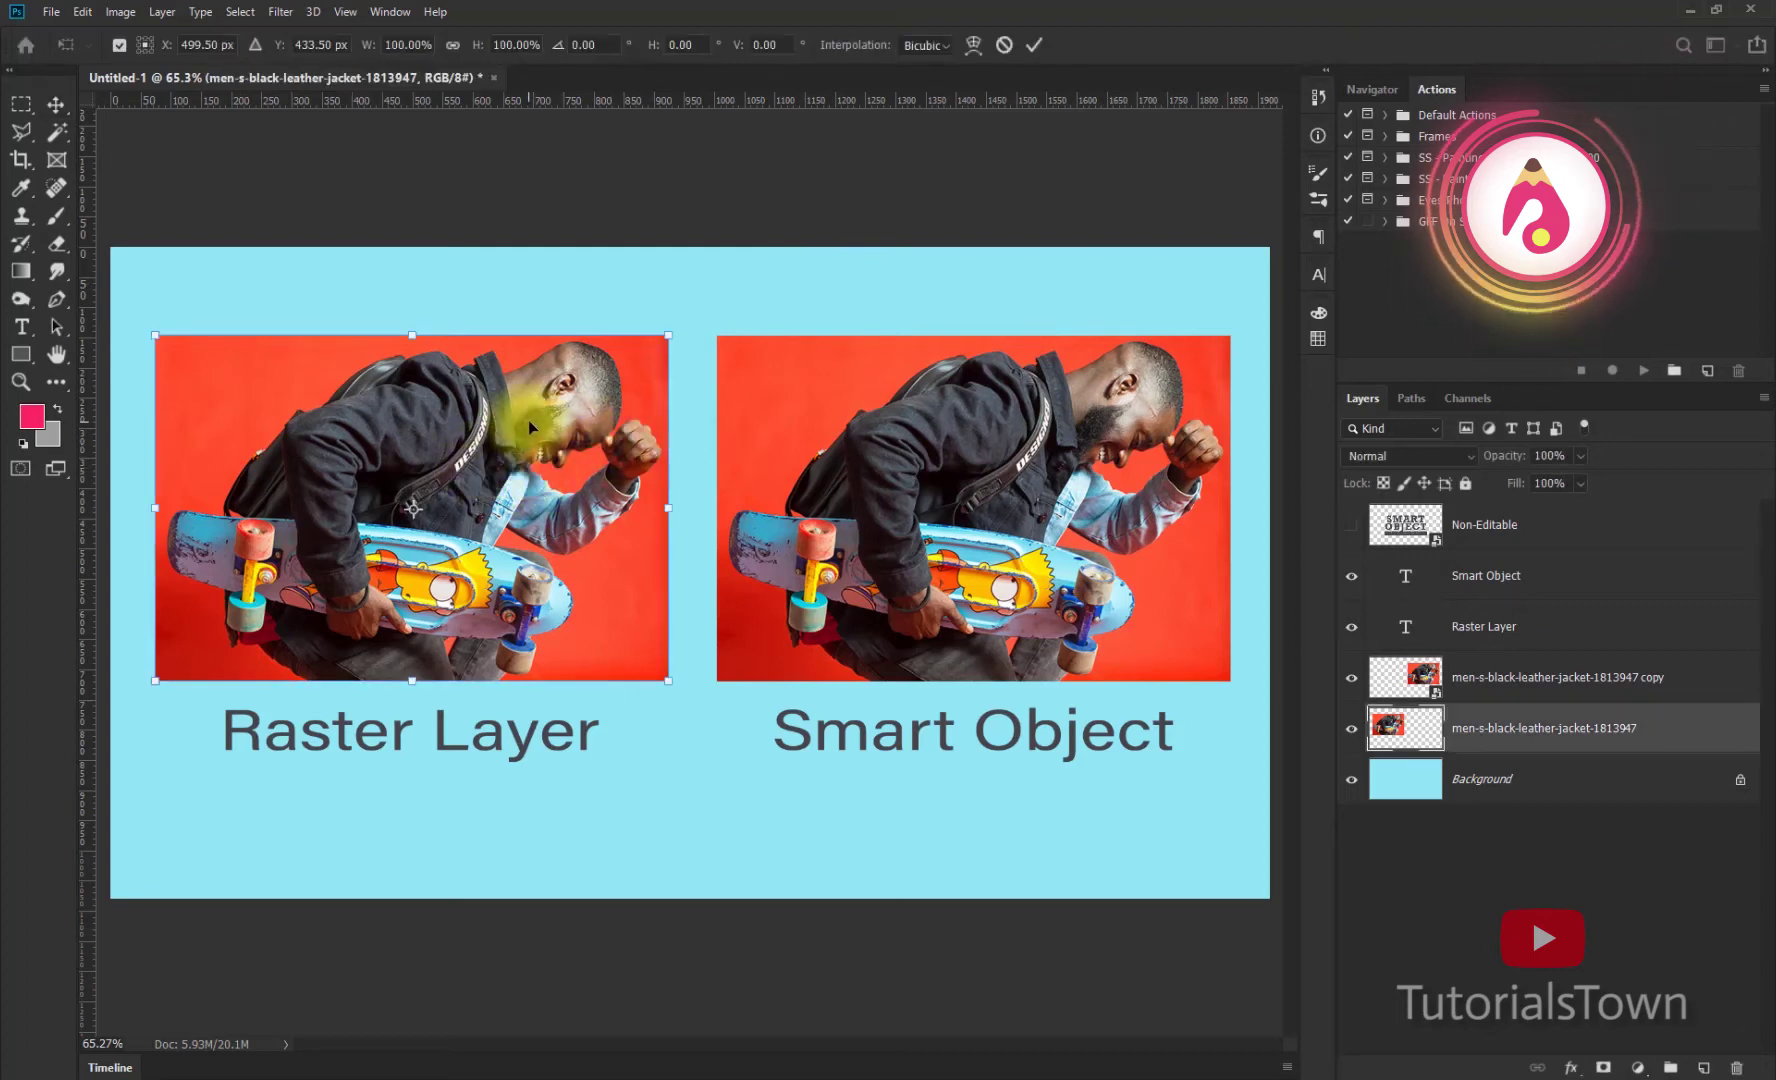
pyautogui.rightClick(529, 426)
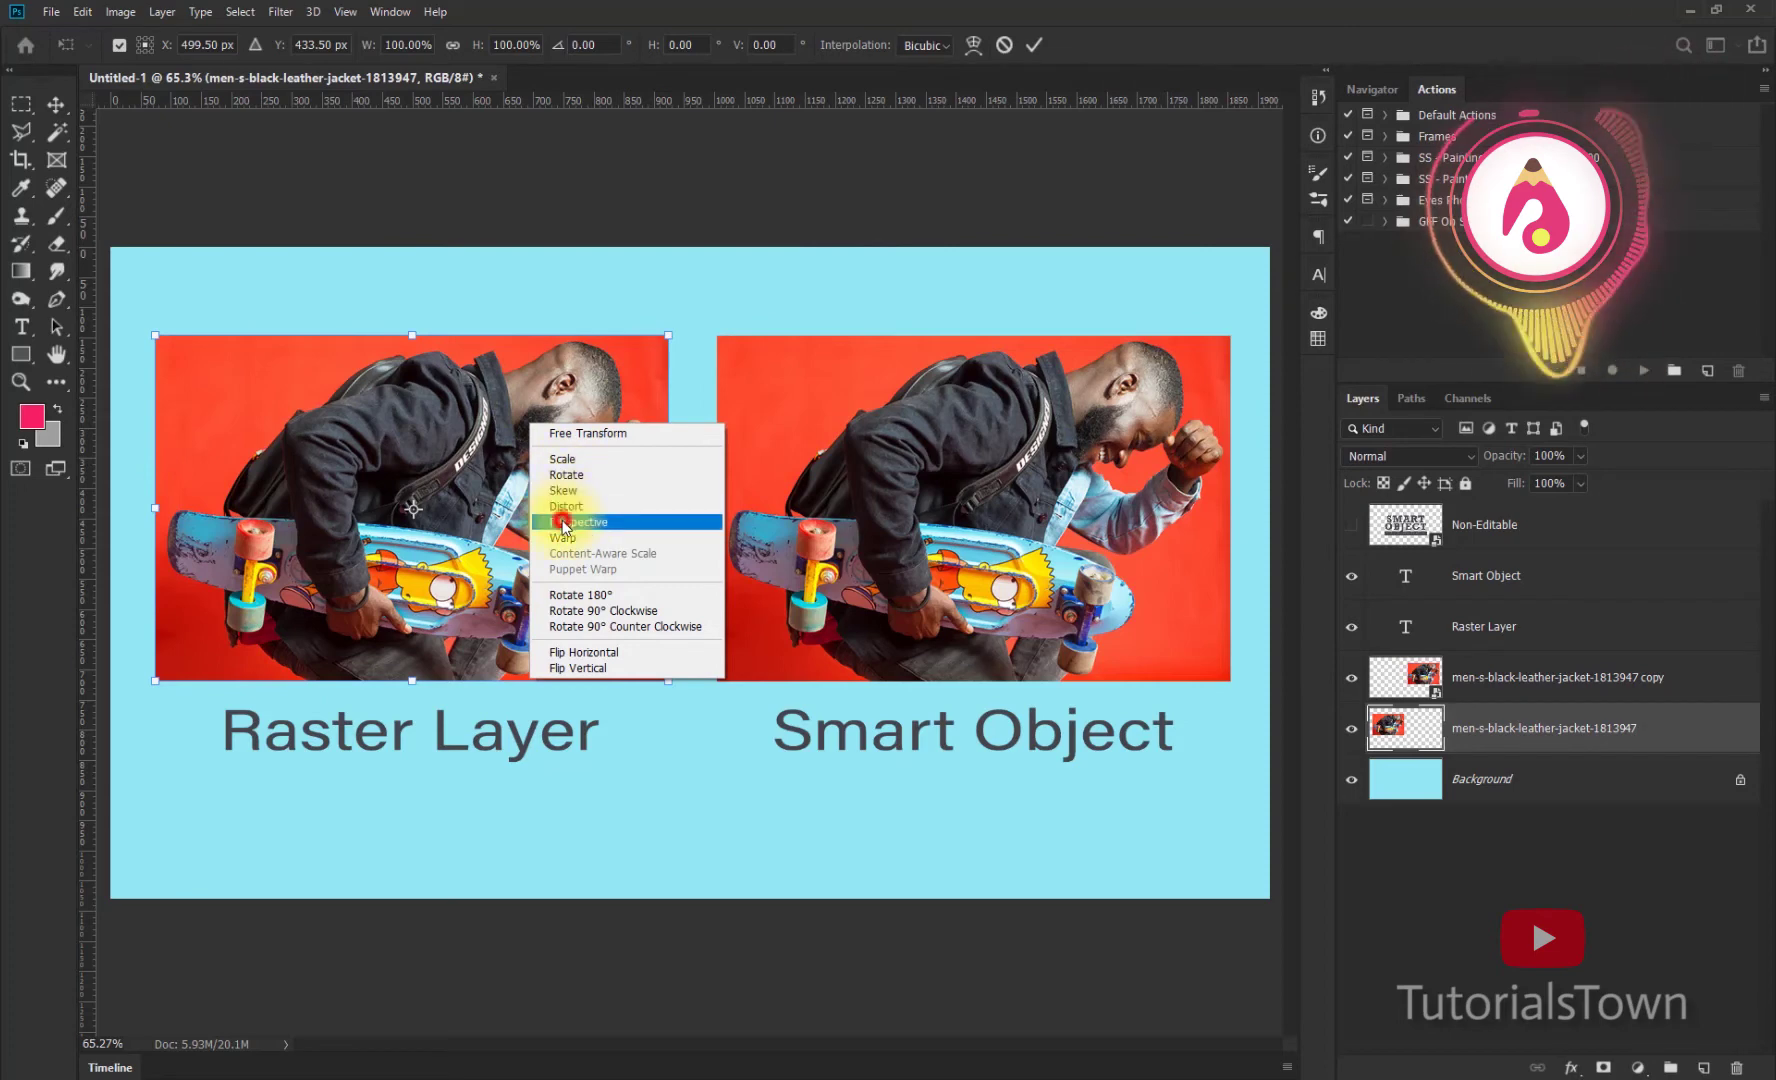
pyautogui.click(584, 652)
pyautogui.moveTo(660, 342); pyautogui.dragTo(450, 336)
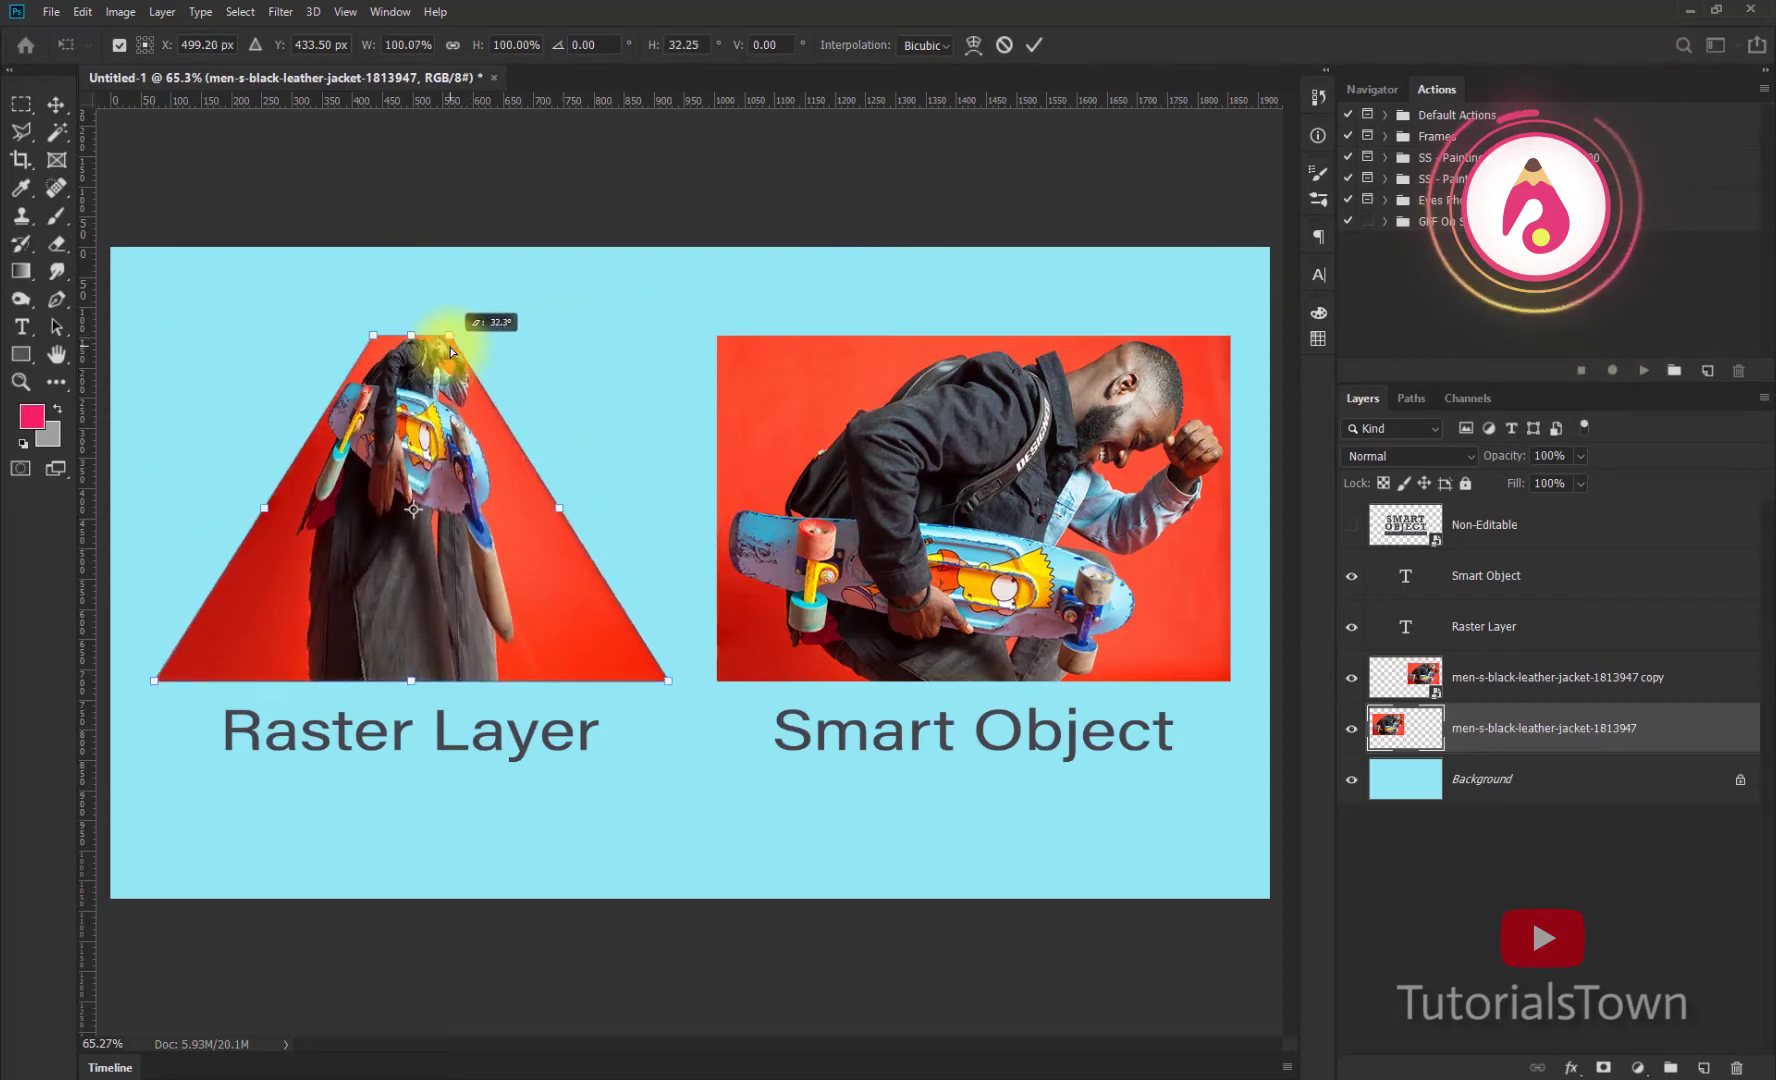
pyautogui.rightClick(418, 369)
pyautogui.click(445, 408)
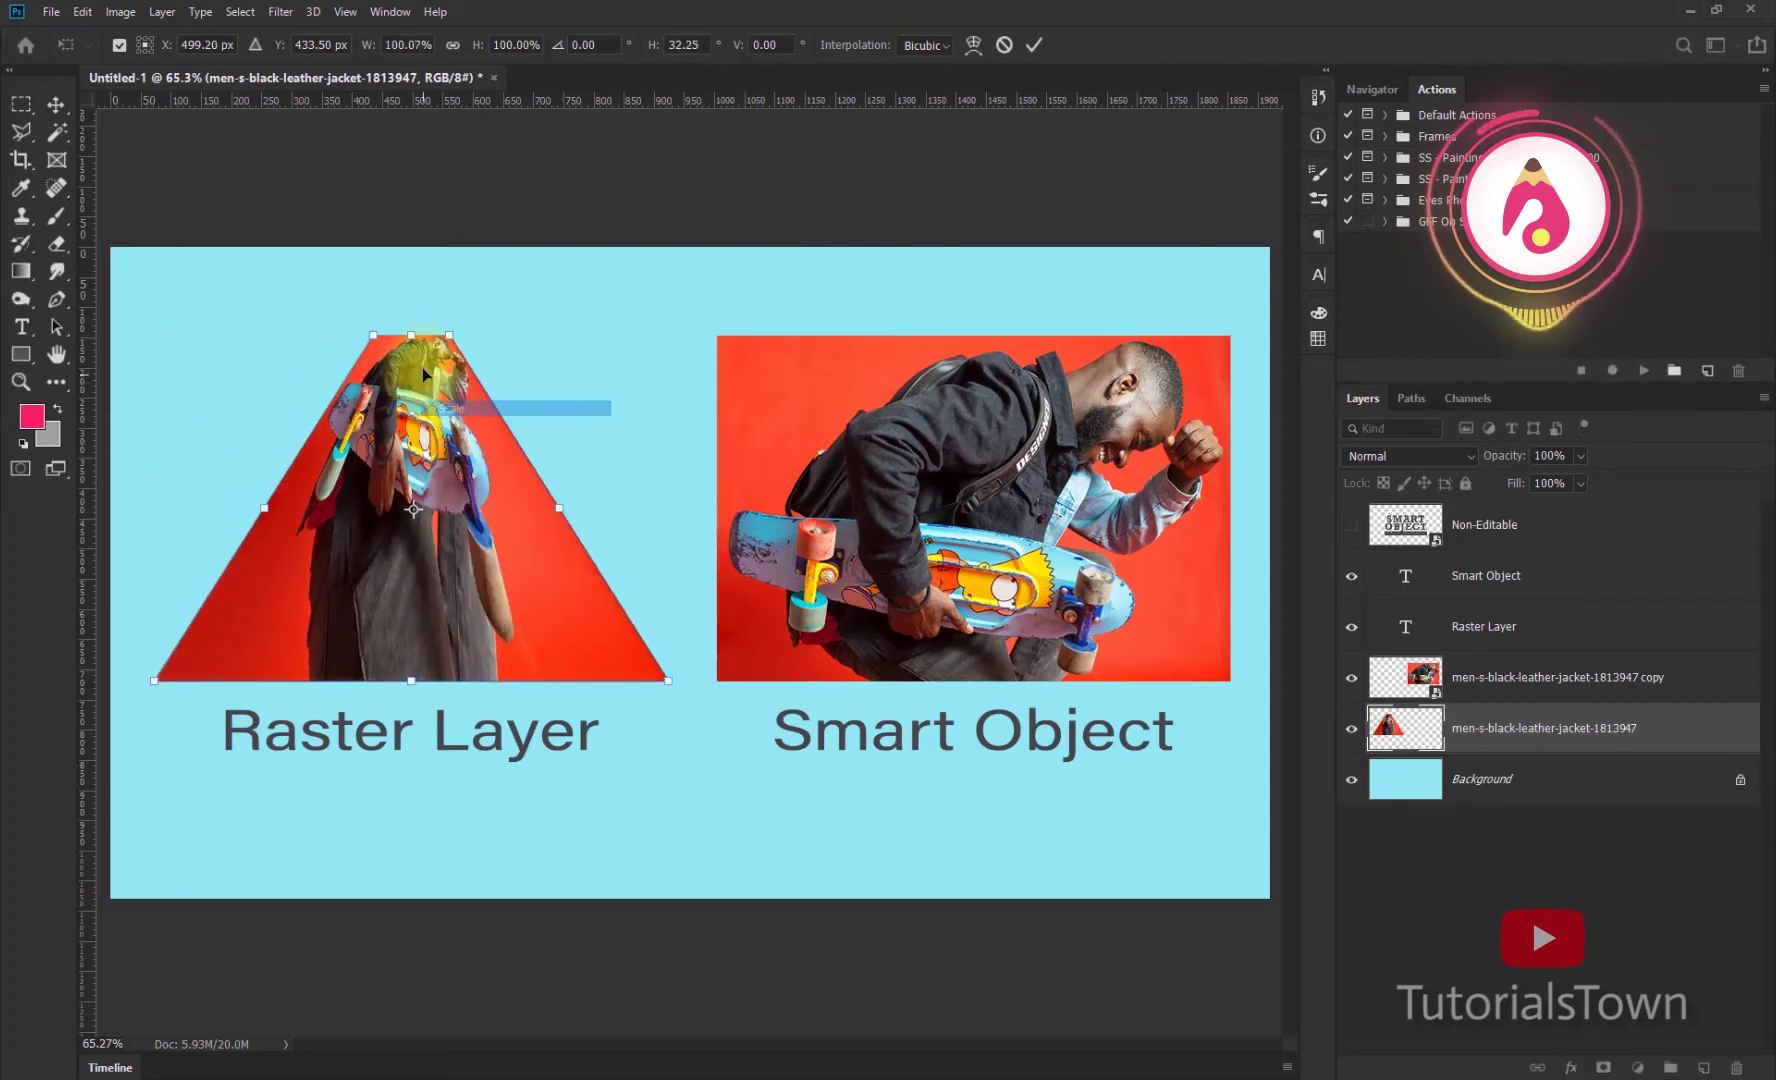
pyautogui.moveTo(411, 345); pyautogui.dragTo(411, 591)
# Step: Taper the raster photo's top into a symmetric perspective triangle and apply it
pyautogui.rightClick(545, 604)
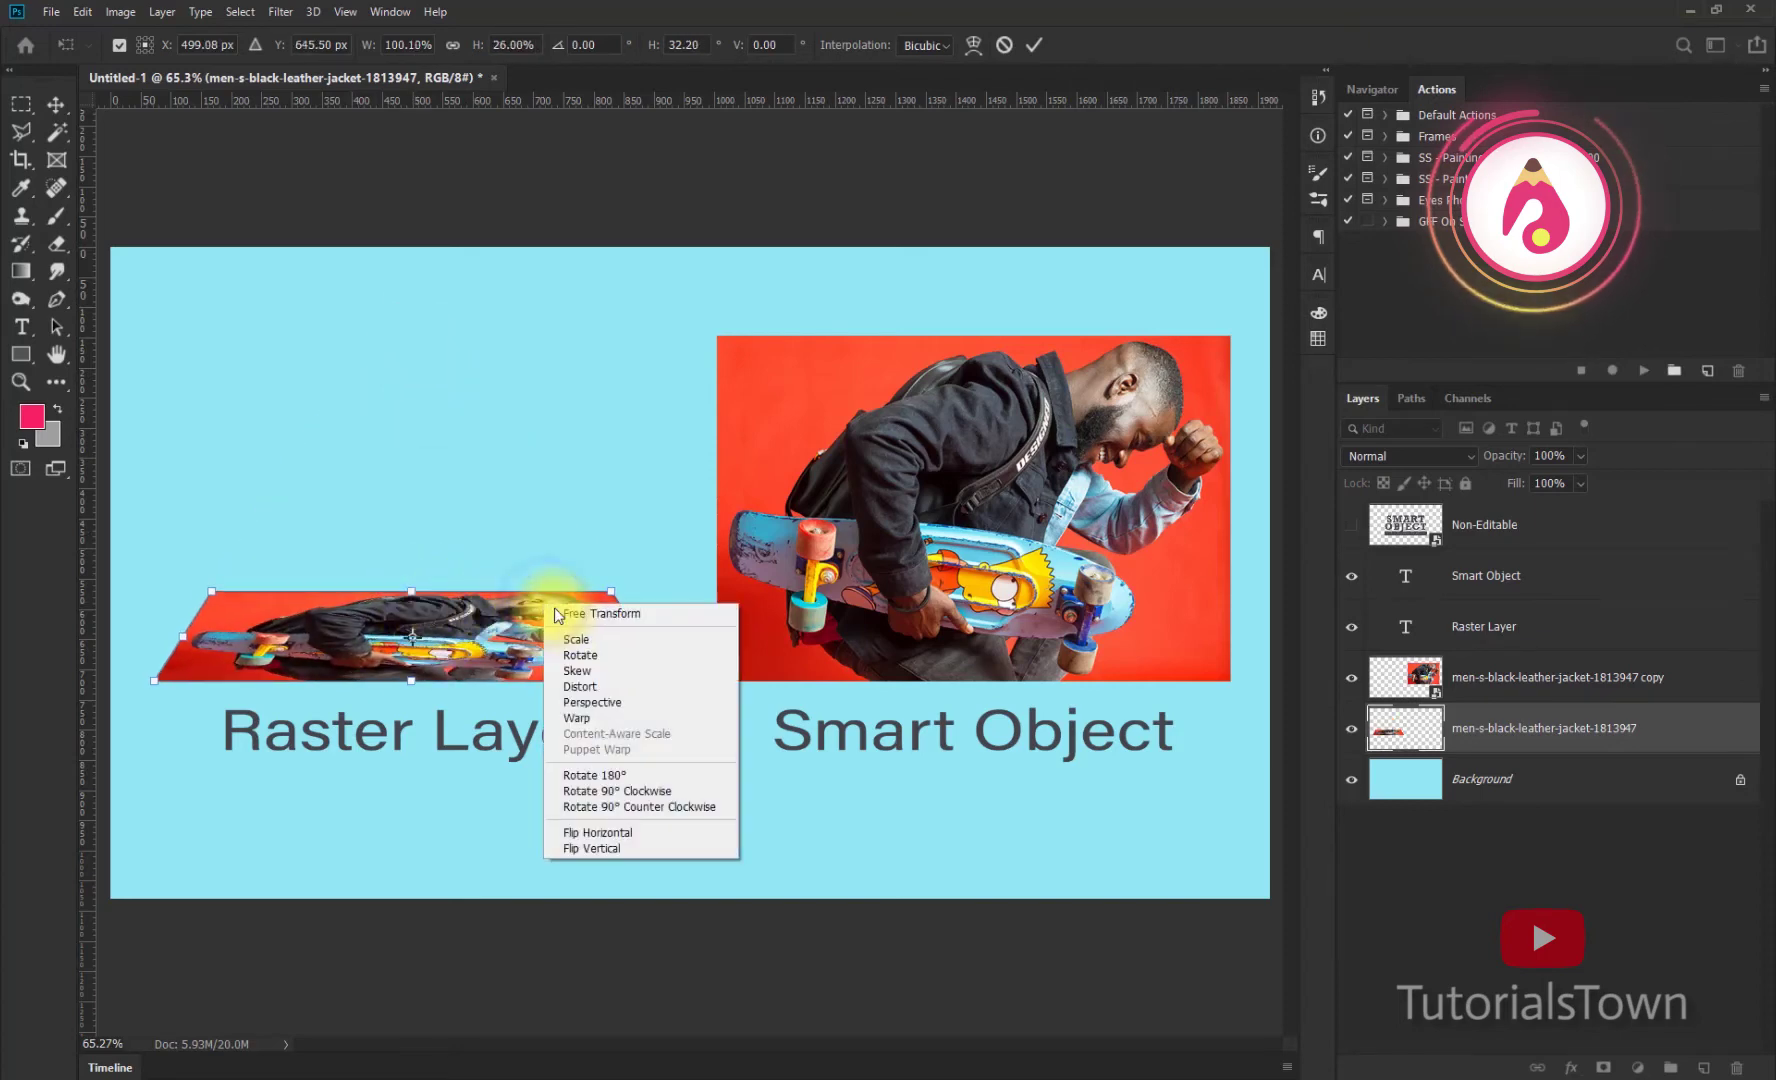
pyautogui.click(580, 686)
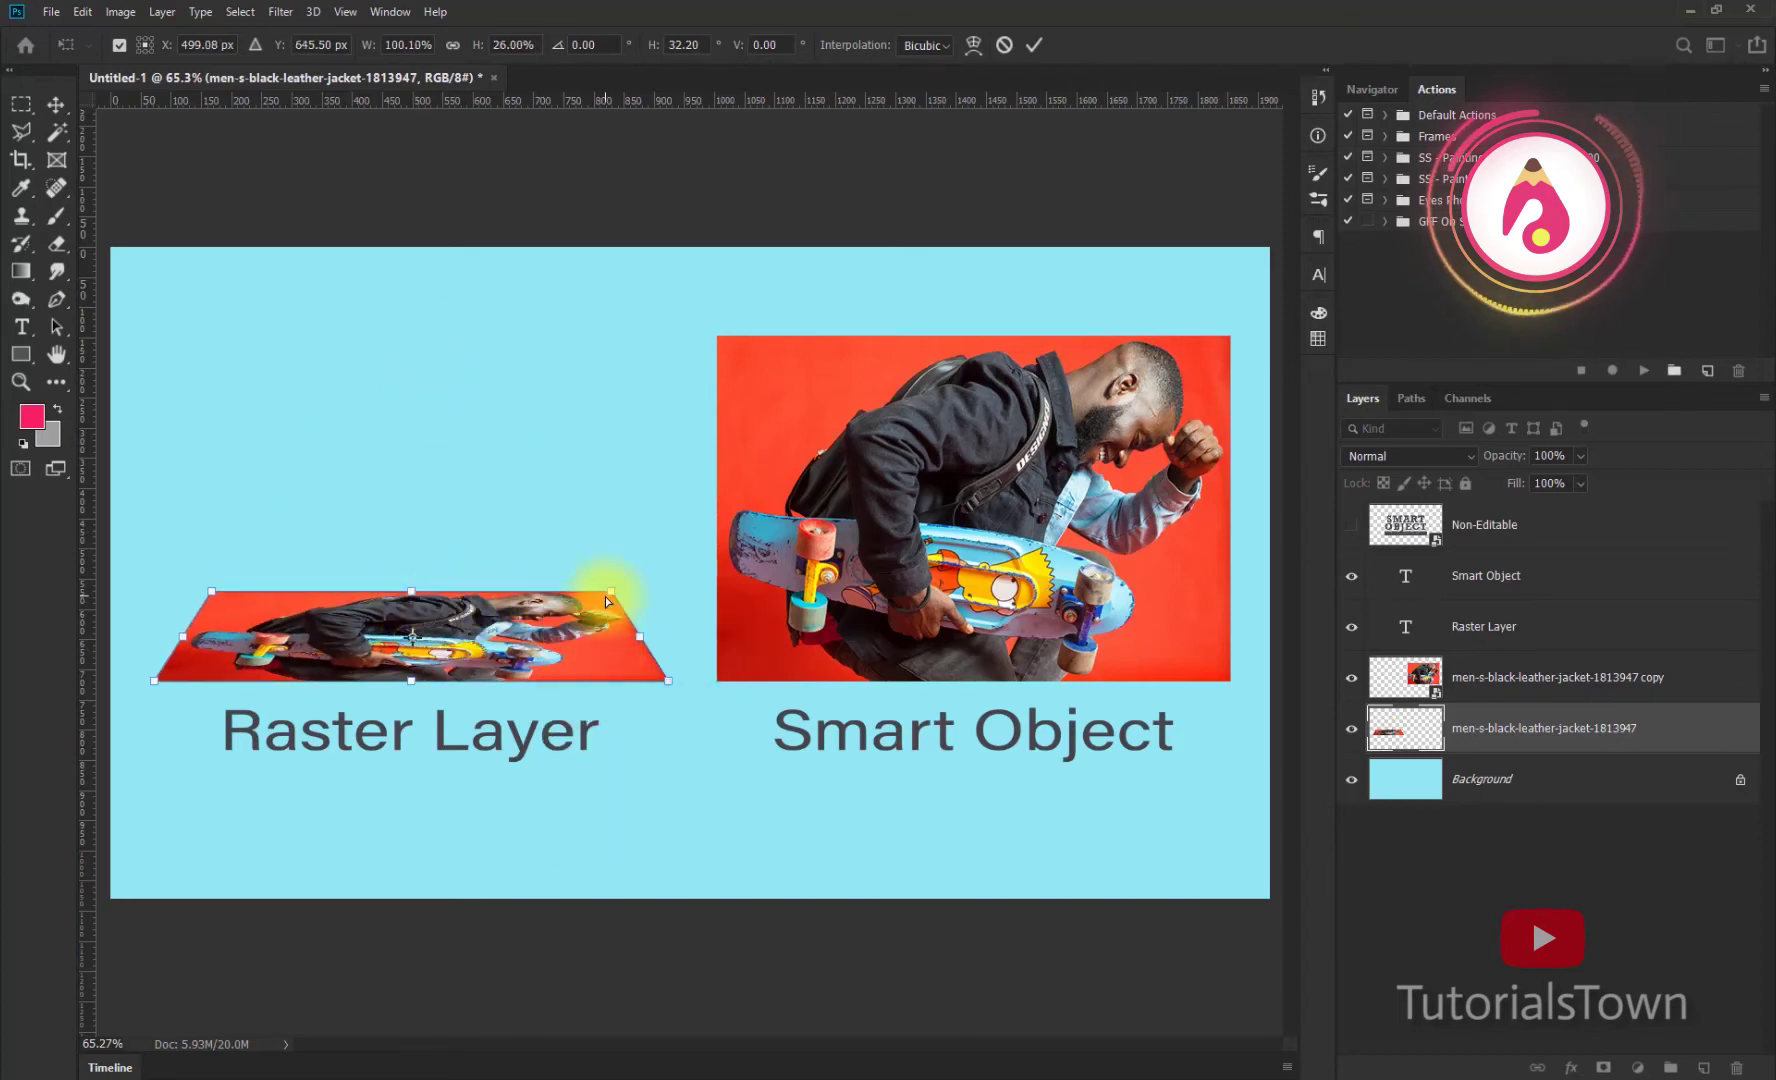
pyautogui.moveTo(609, 577); pyautogui.dragTo(625, 506)
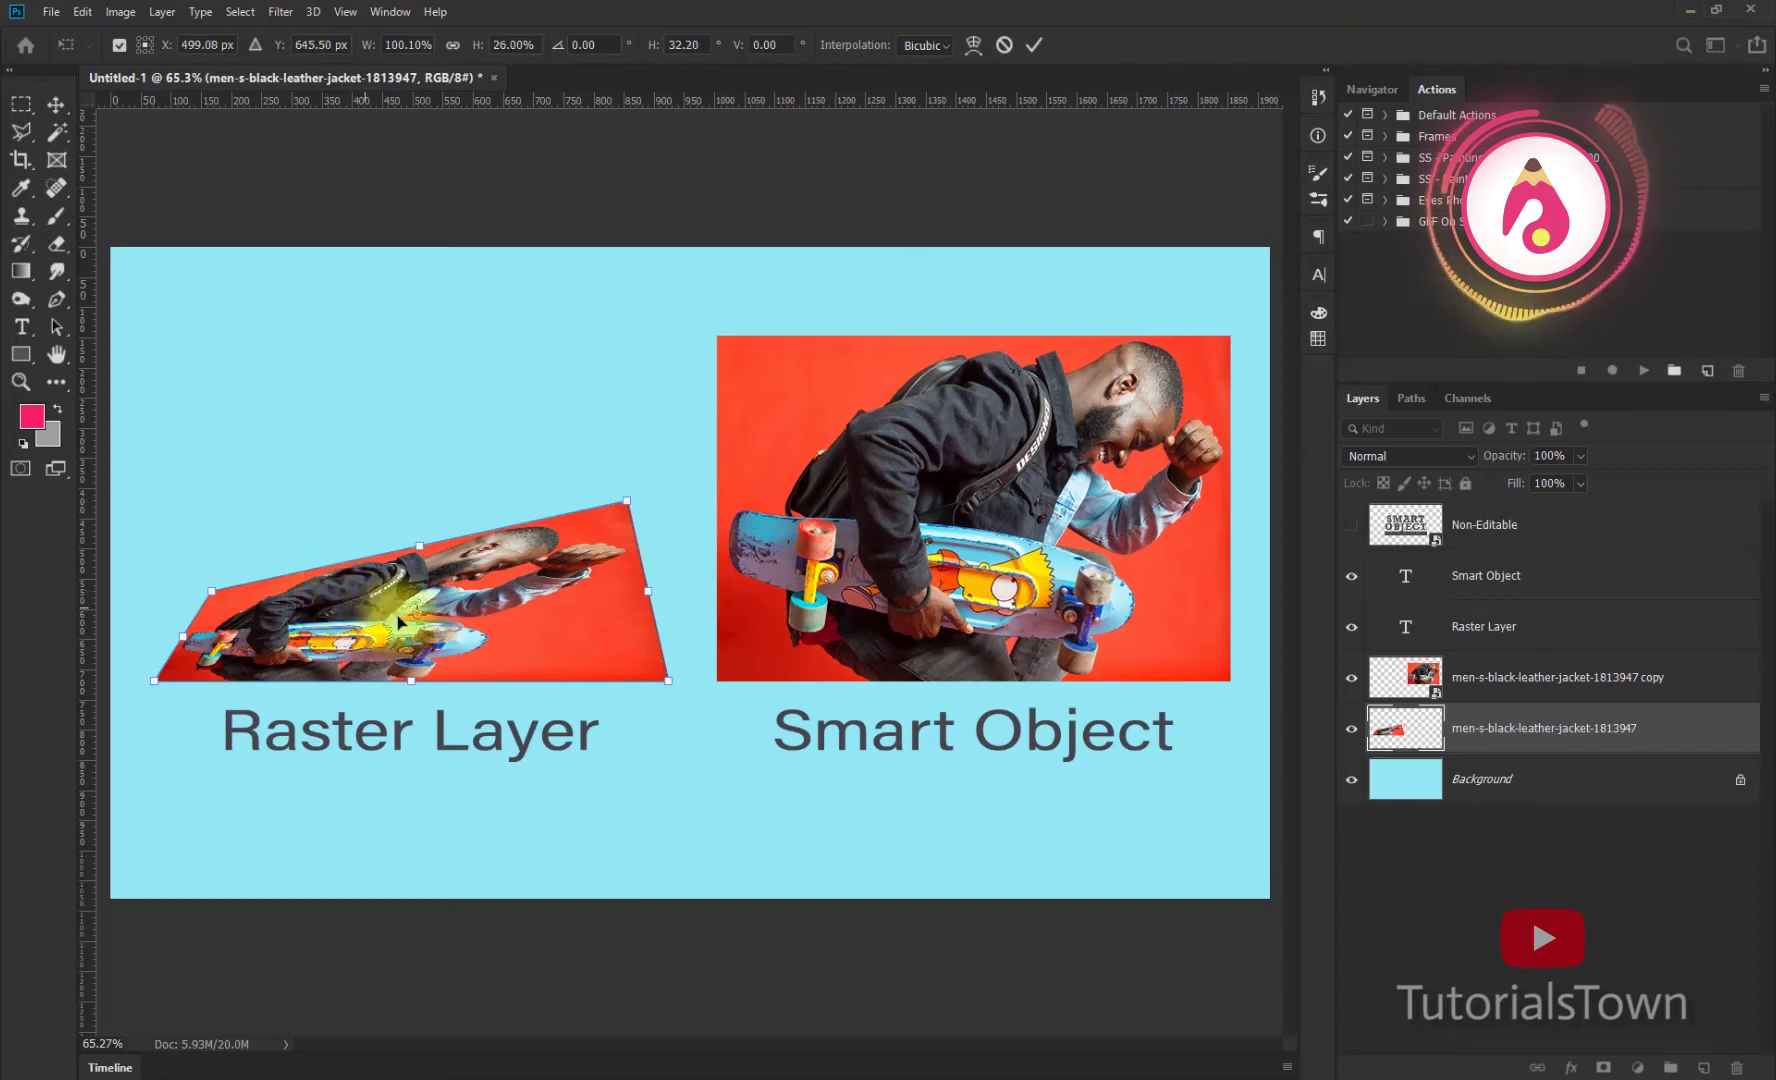
pyautogui.hotkey('ctrl', 'z')
pyautogui.rightClick(537, 628)
pyautogui.click(584, 725)
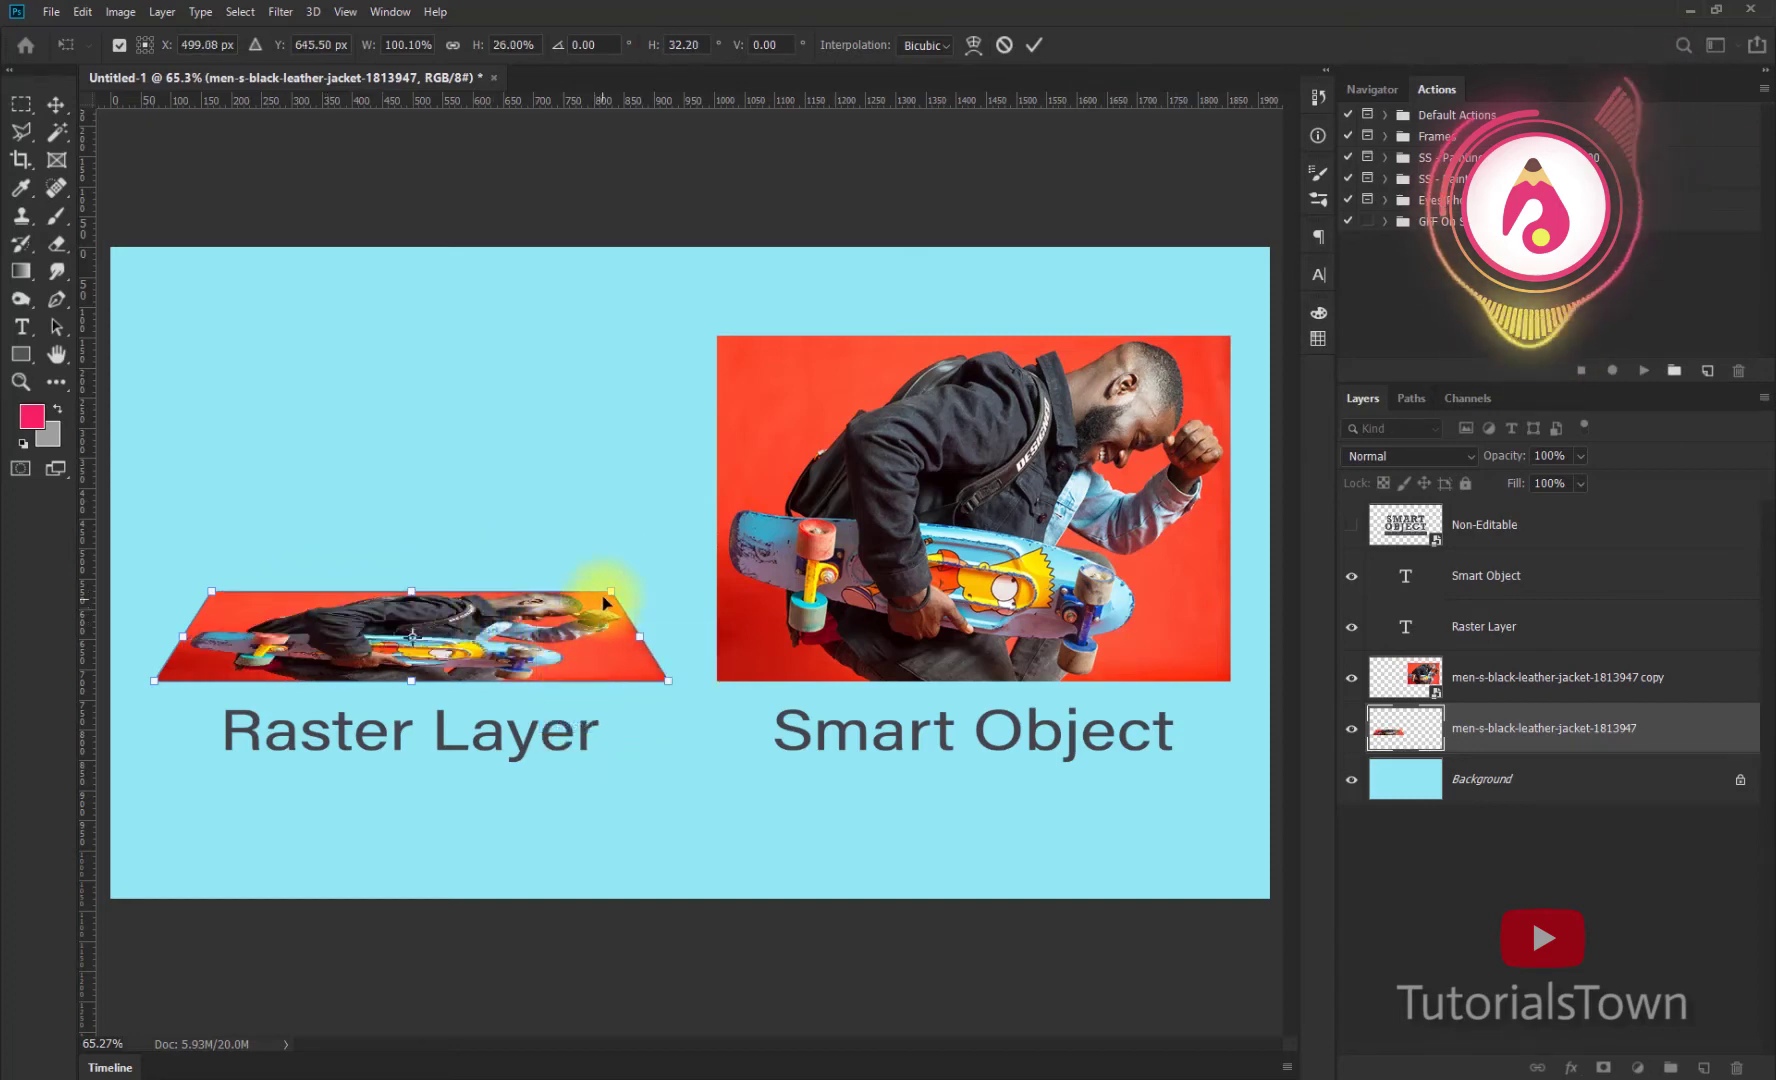
pyautogui.moveTo(611, 591); pyautogui.dragTo(437, 591)
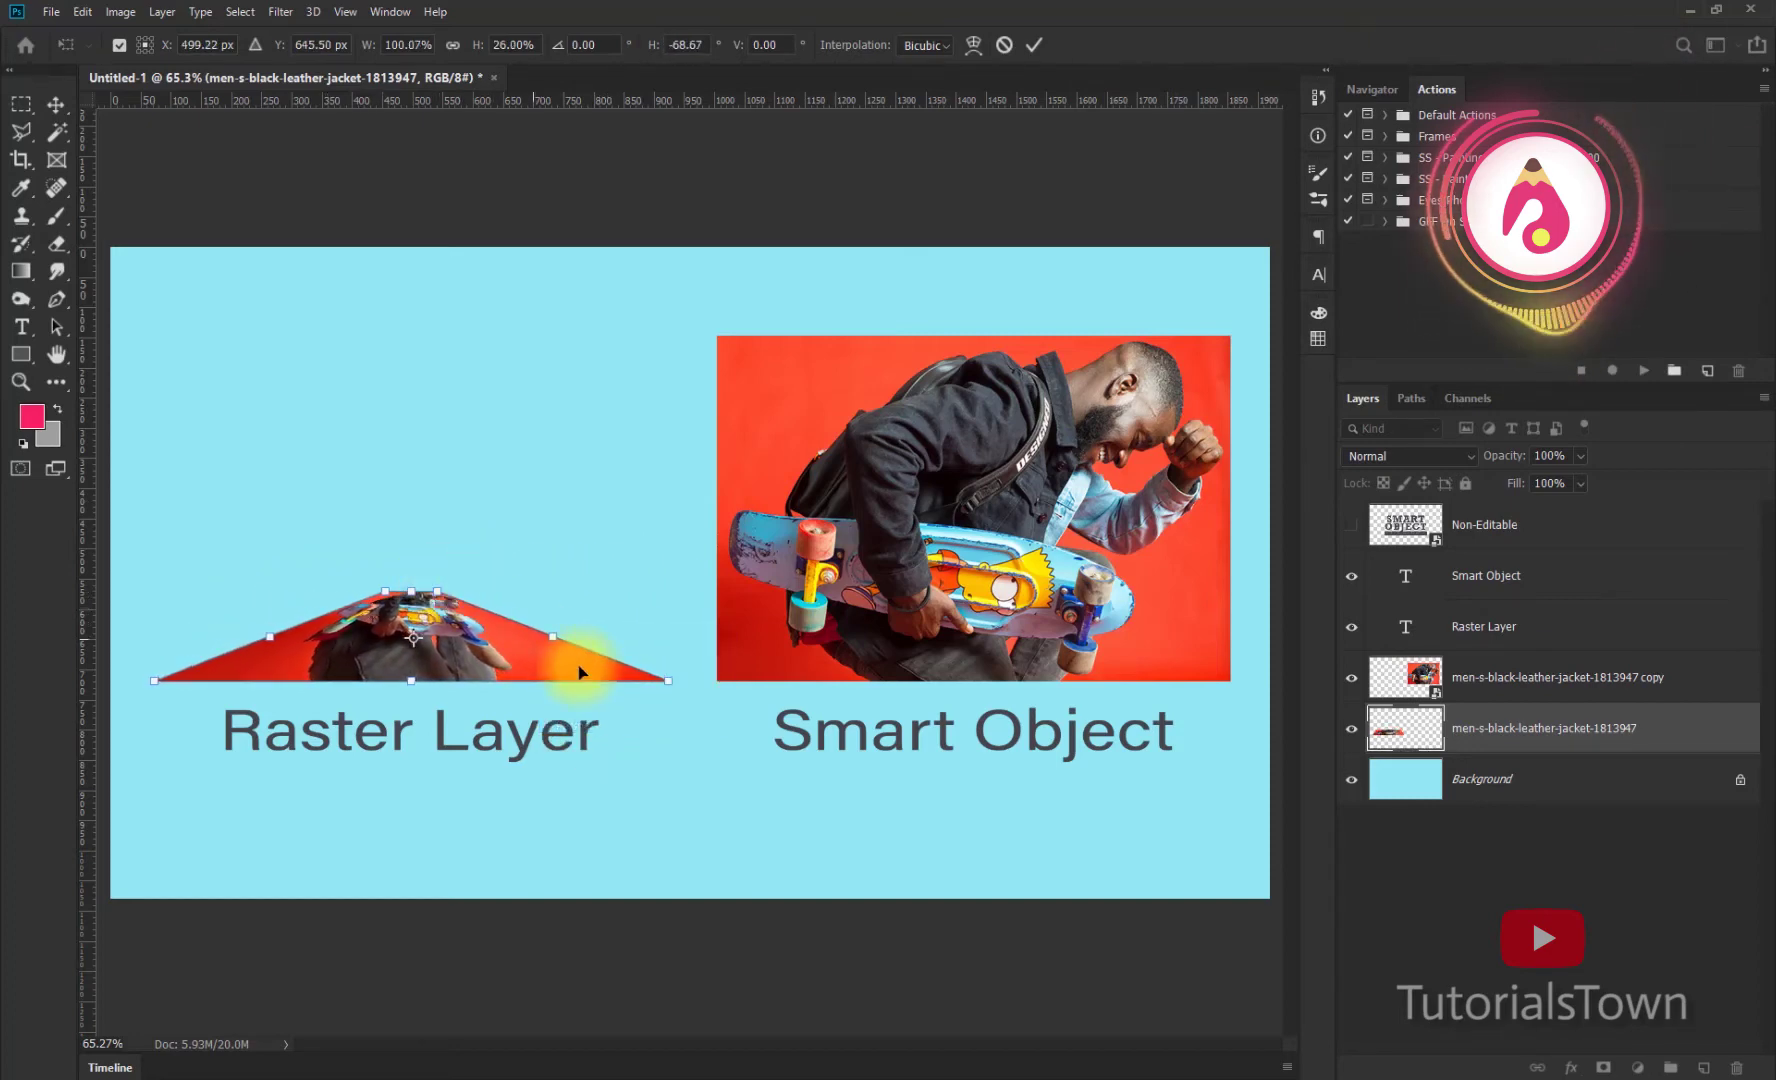
pyautogui.press('Return')
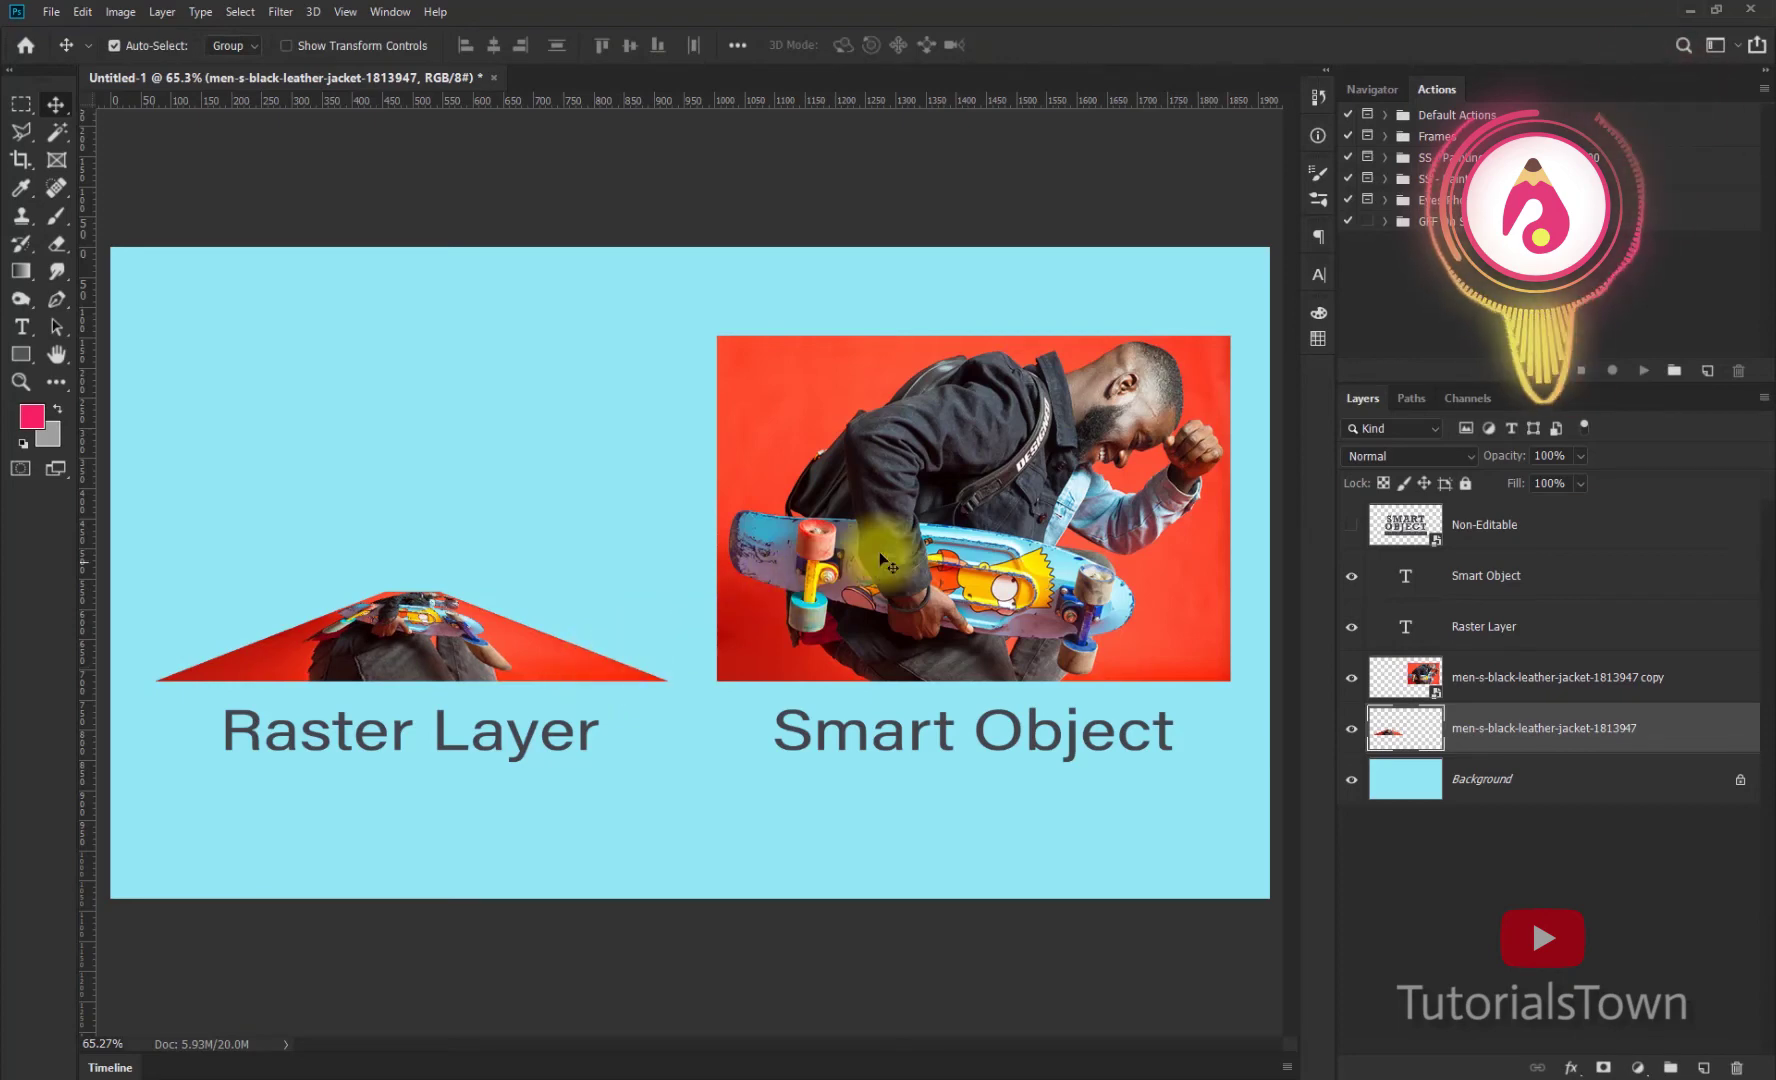
# Step: Squash the smart object copy to about 30% height and taper its top into a perspective triangle
pyautogui.click(981, 498)
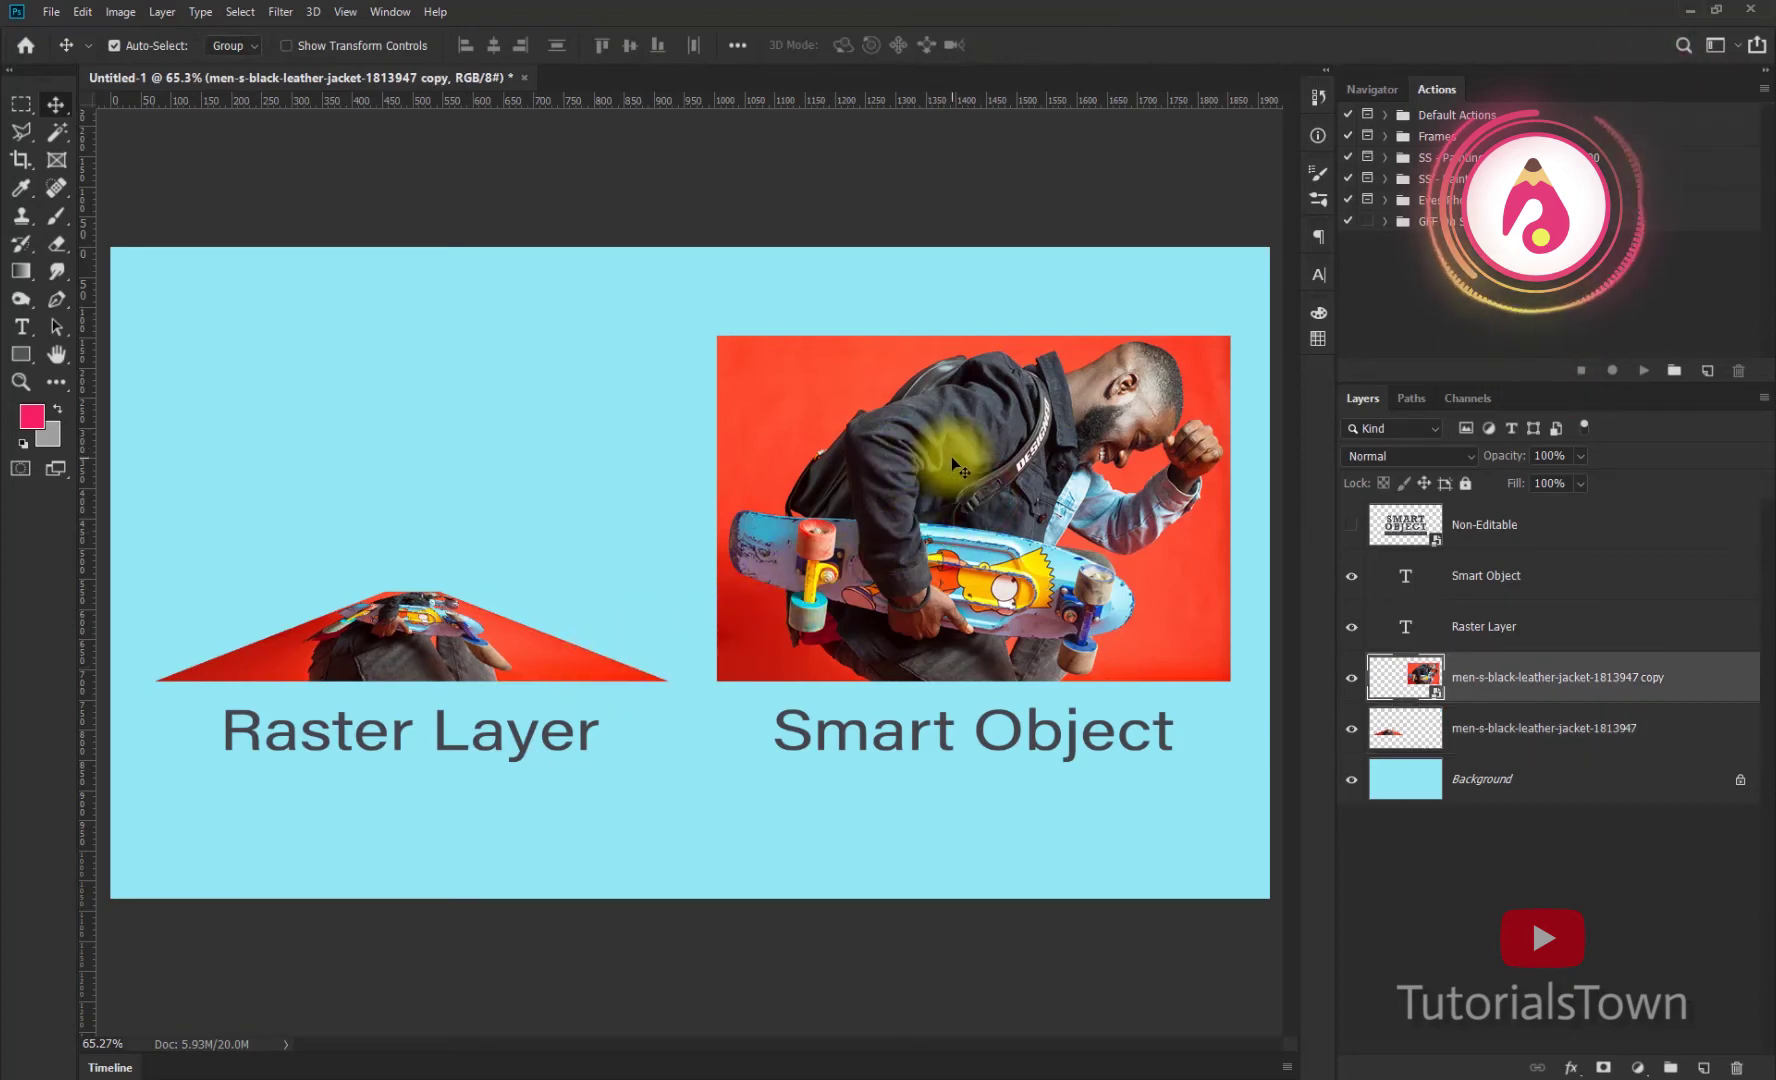
pyautogui.hotkey('ctrl', 't')
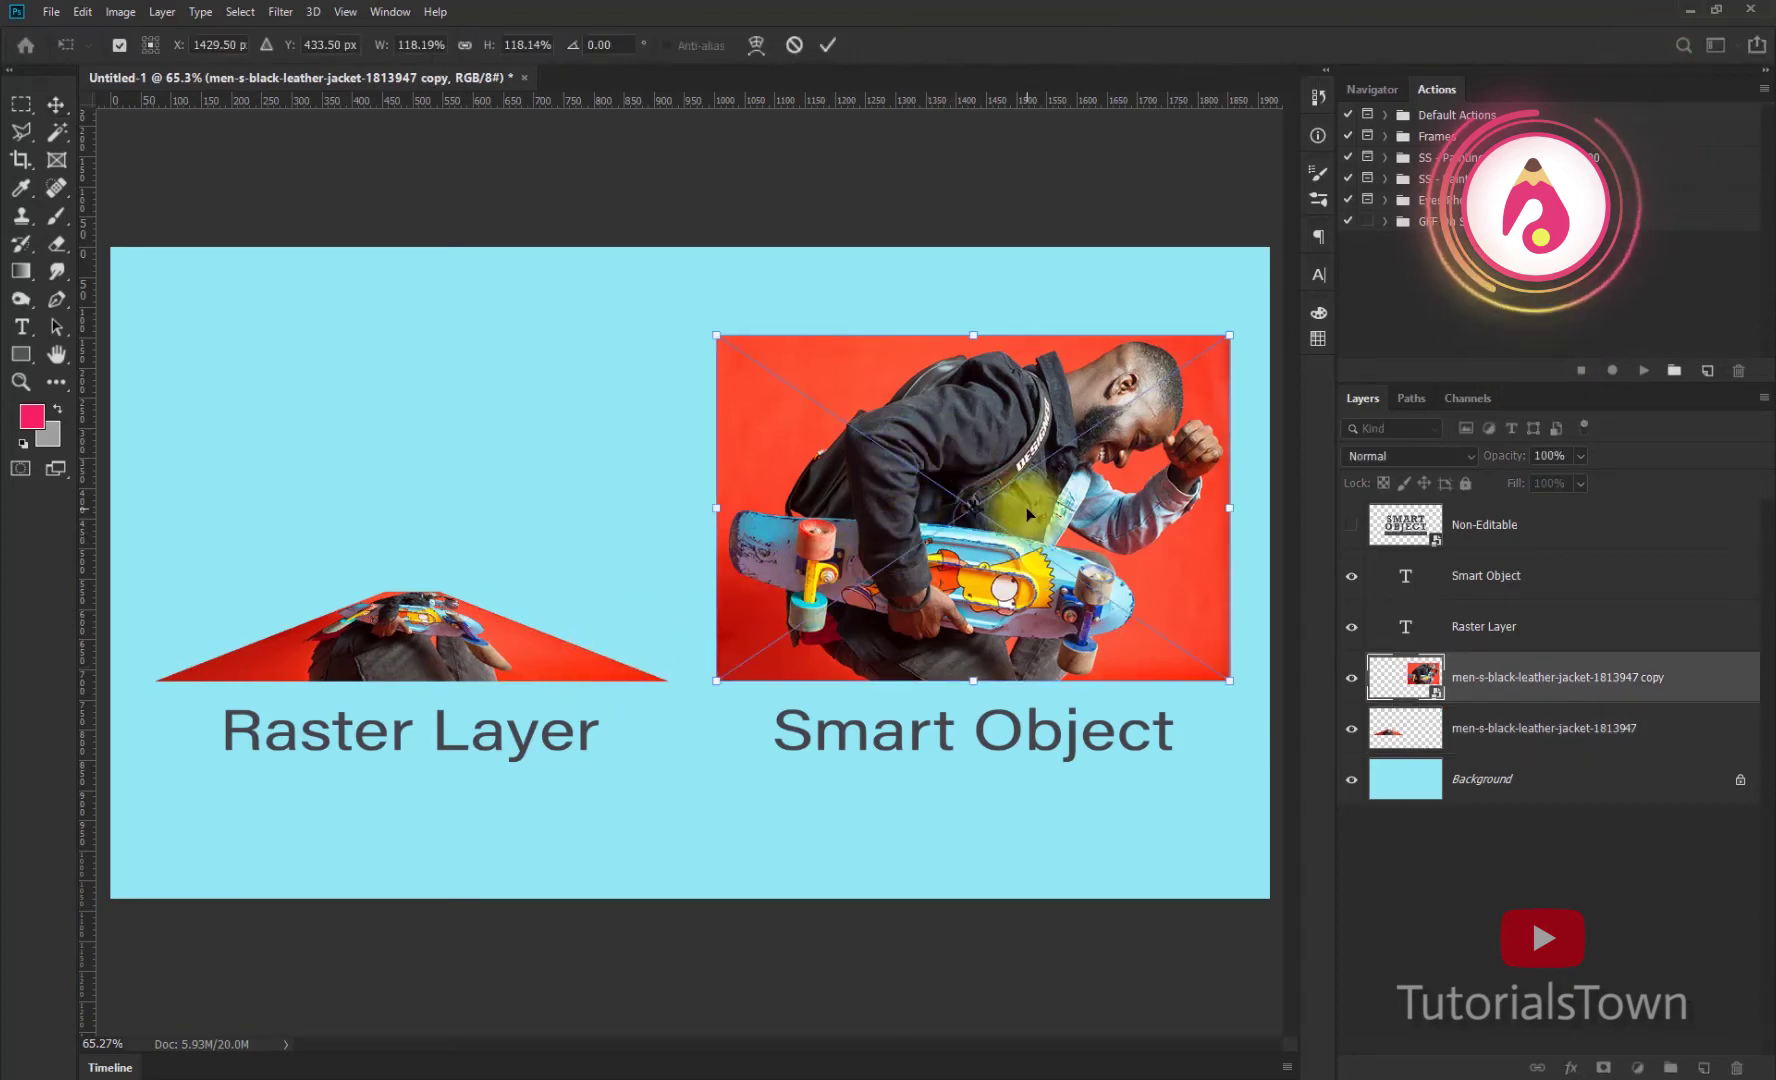
pyautogui.rightClick(1015, 400)
pyautogui.click(991, 370)
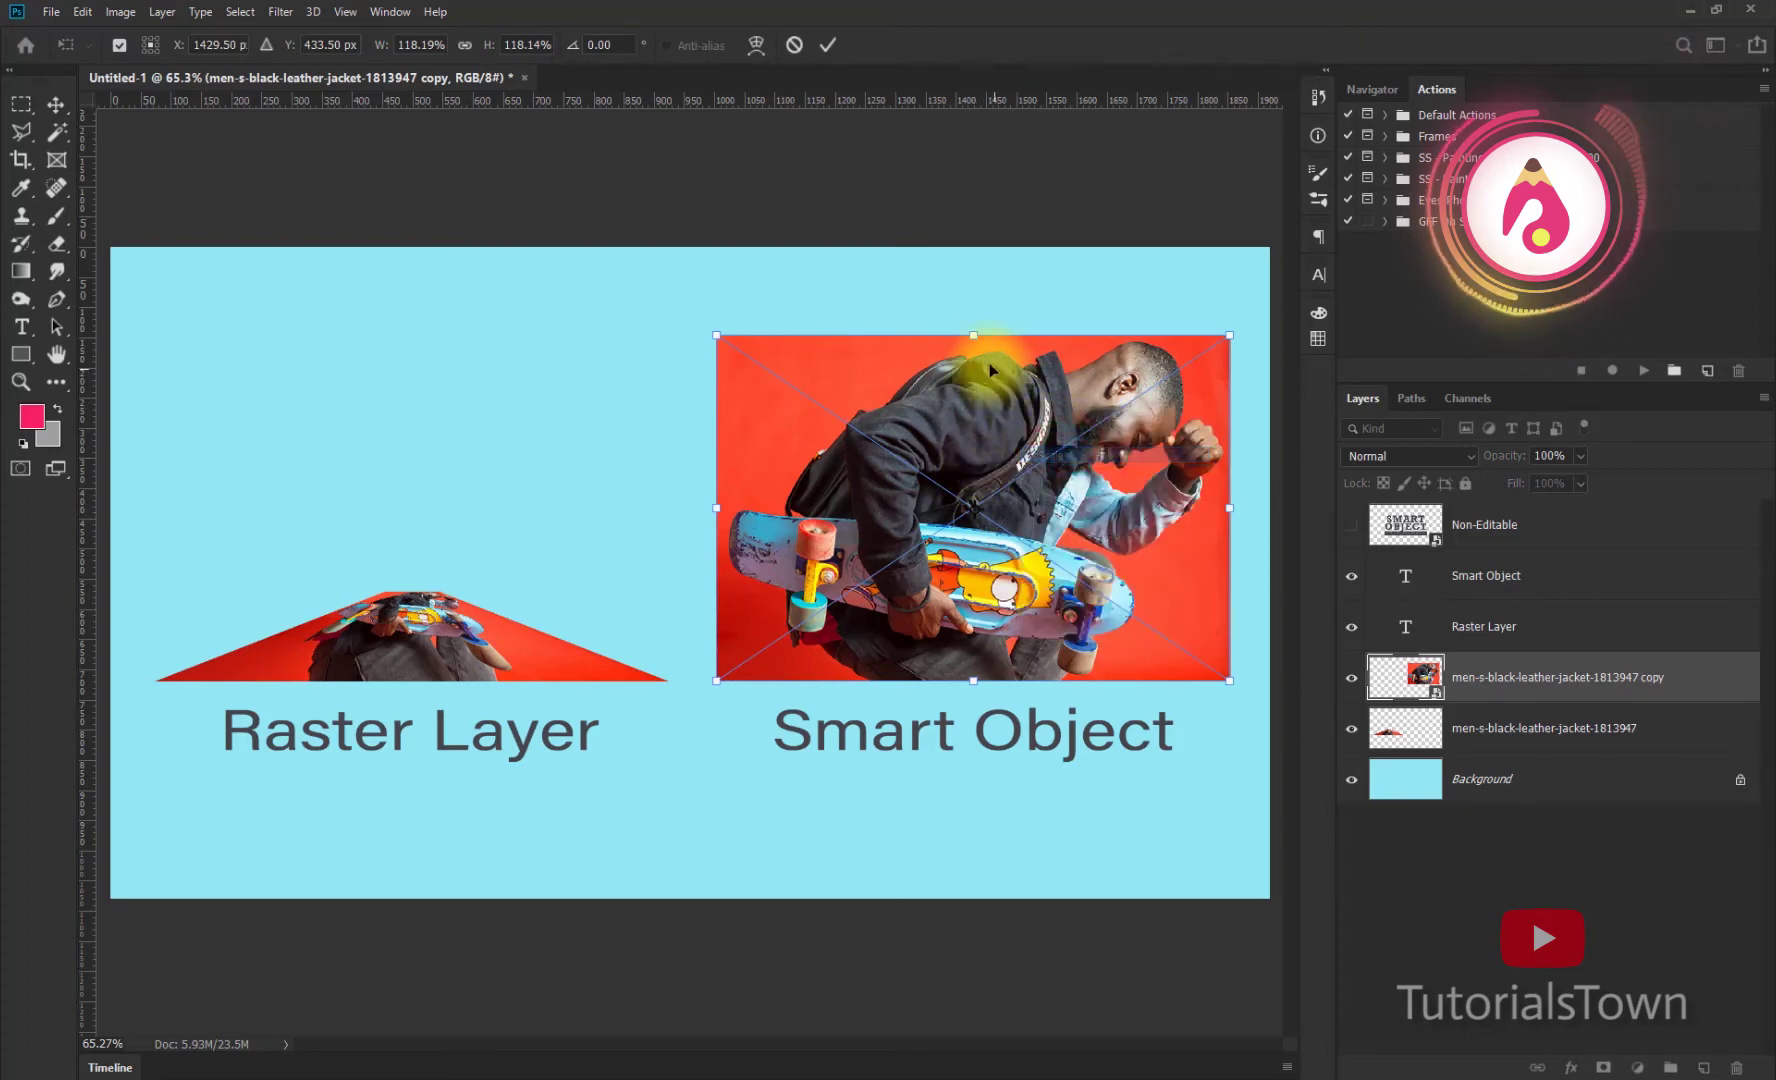
pyautogui.moveTo(973, 336); pyautogui.dragTo(973, 593)
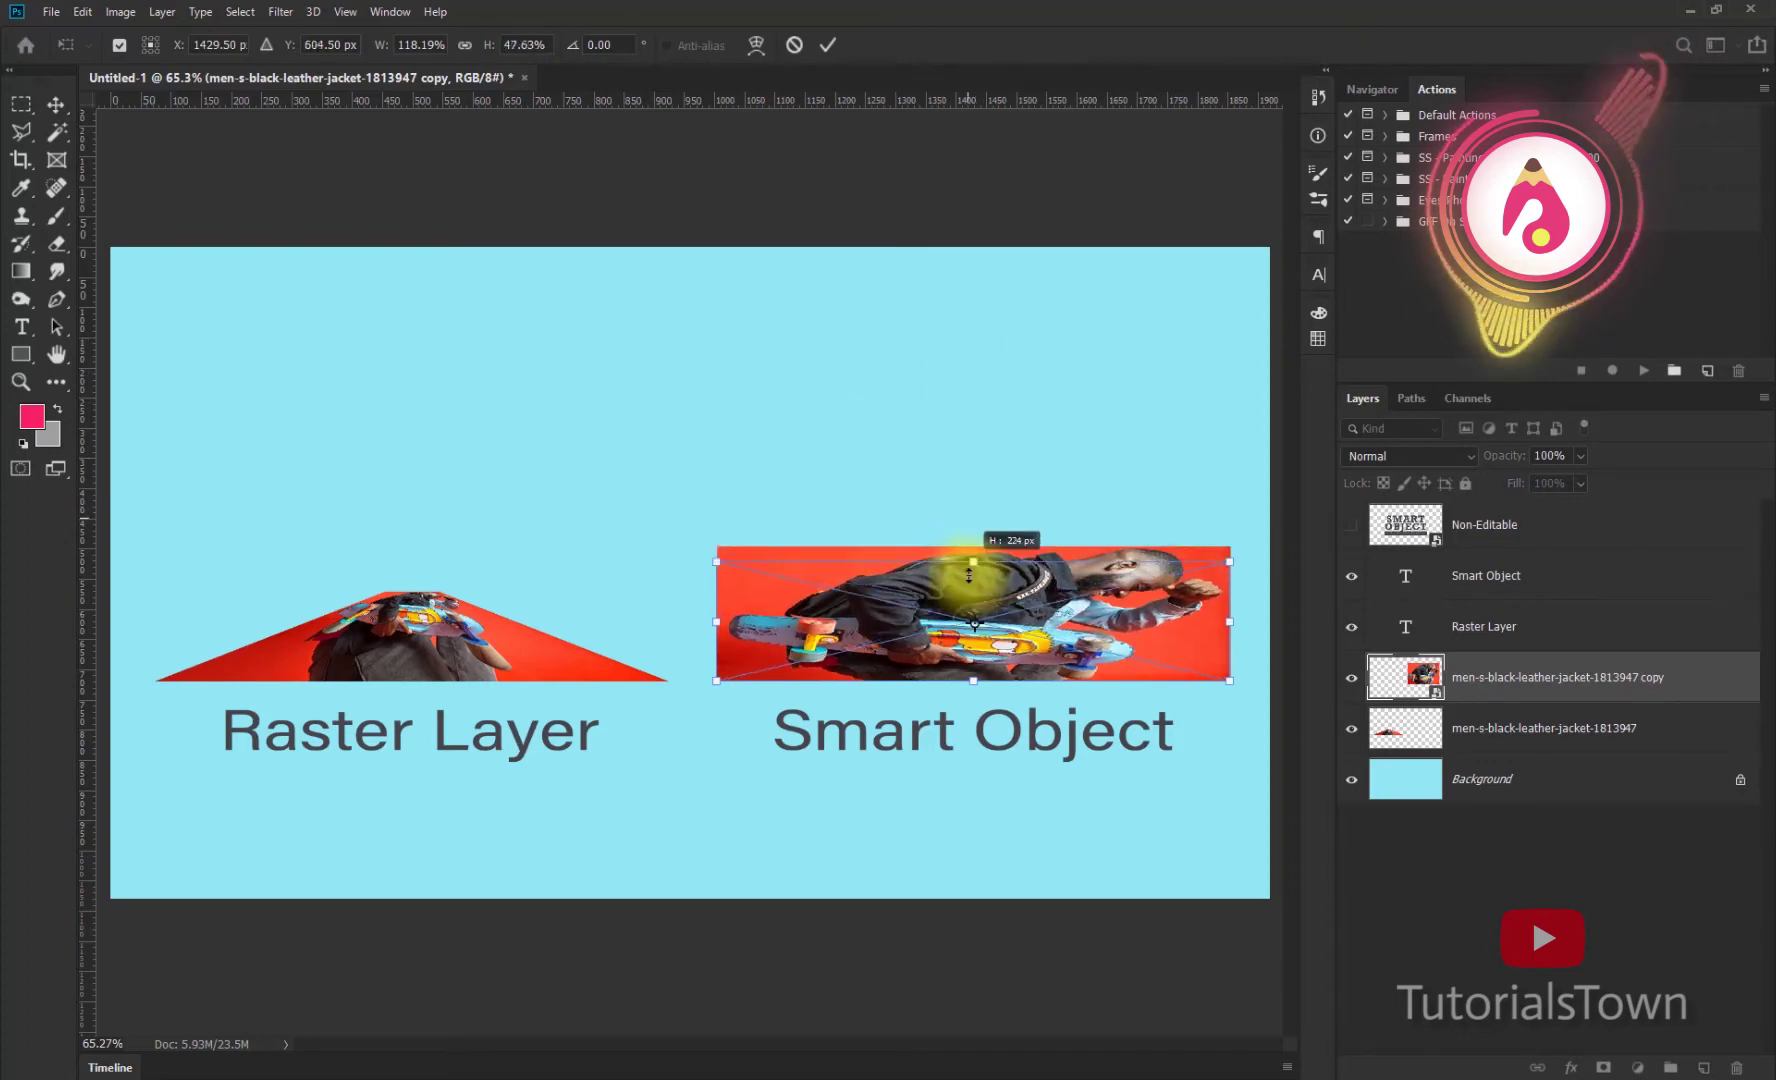
pyautogui.rightClick(1020, 625)
pyautogui.click(1150, 720)
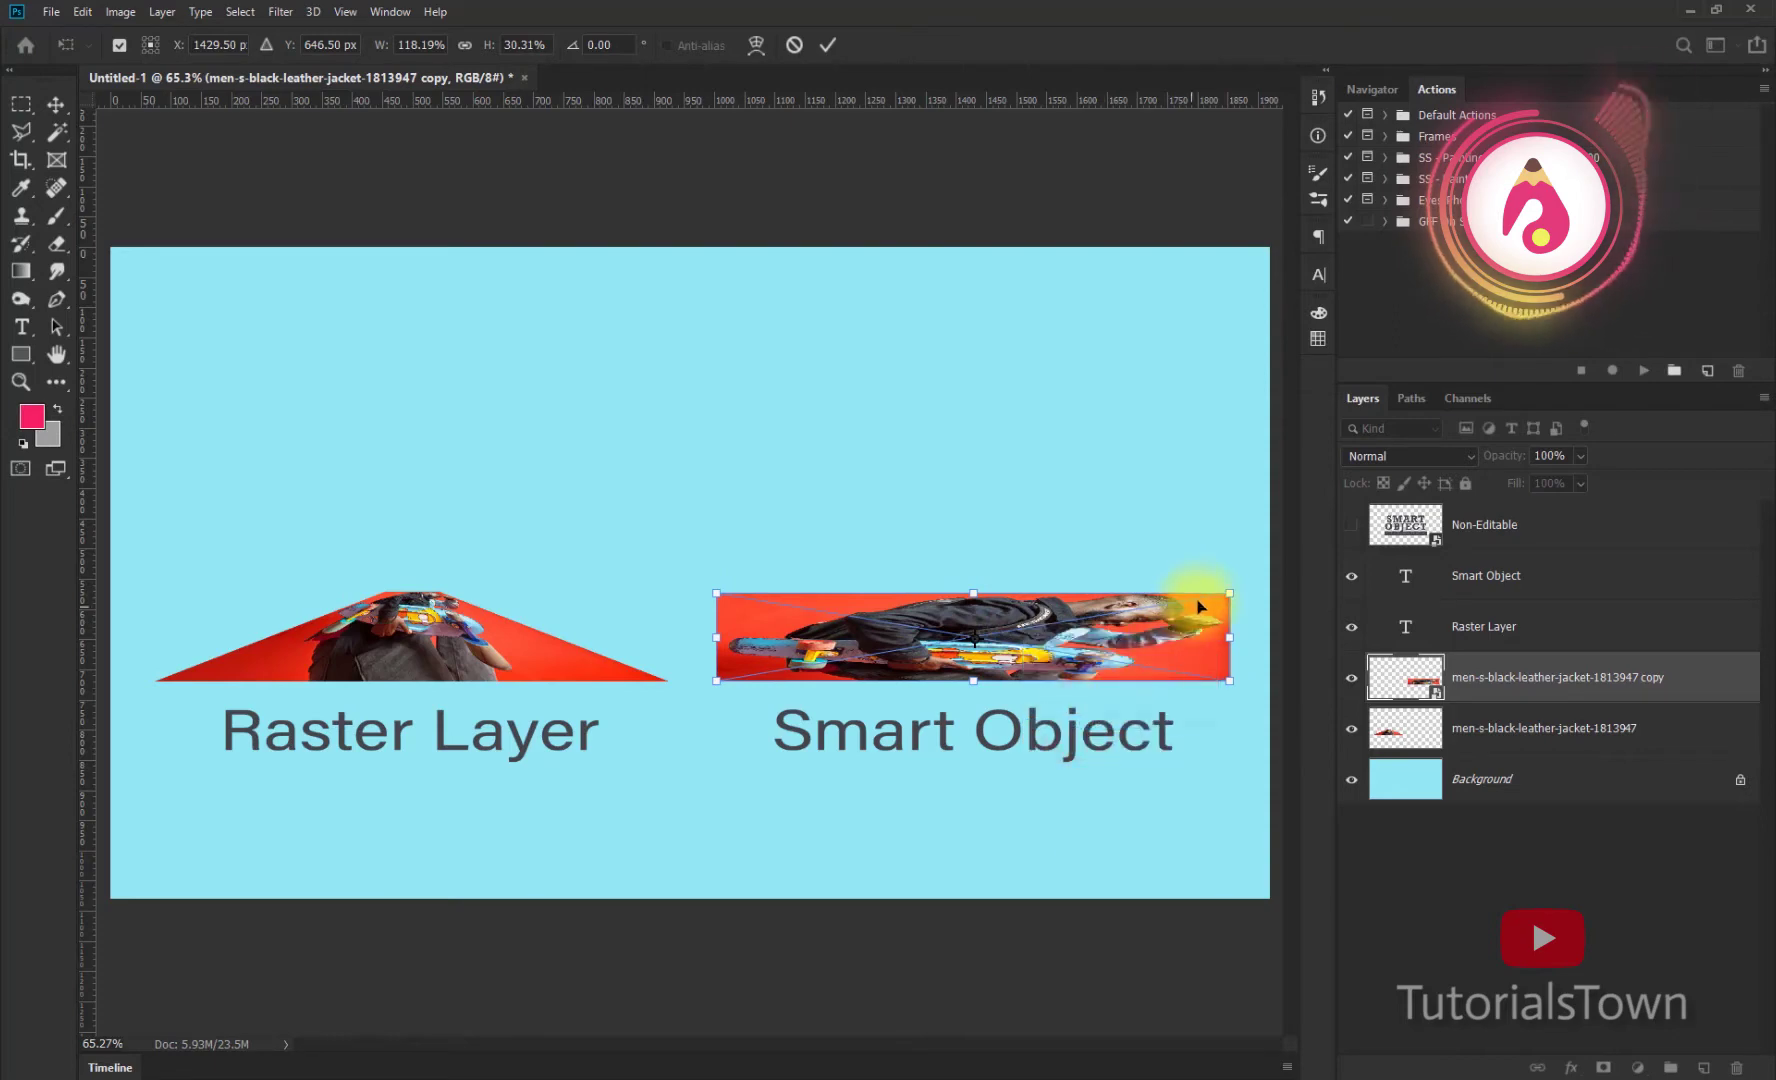
pyautogui.moveTo(1229, 594); pyautogui.dragTo(1008, 593)
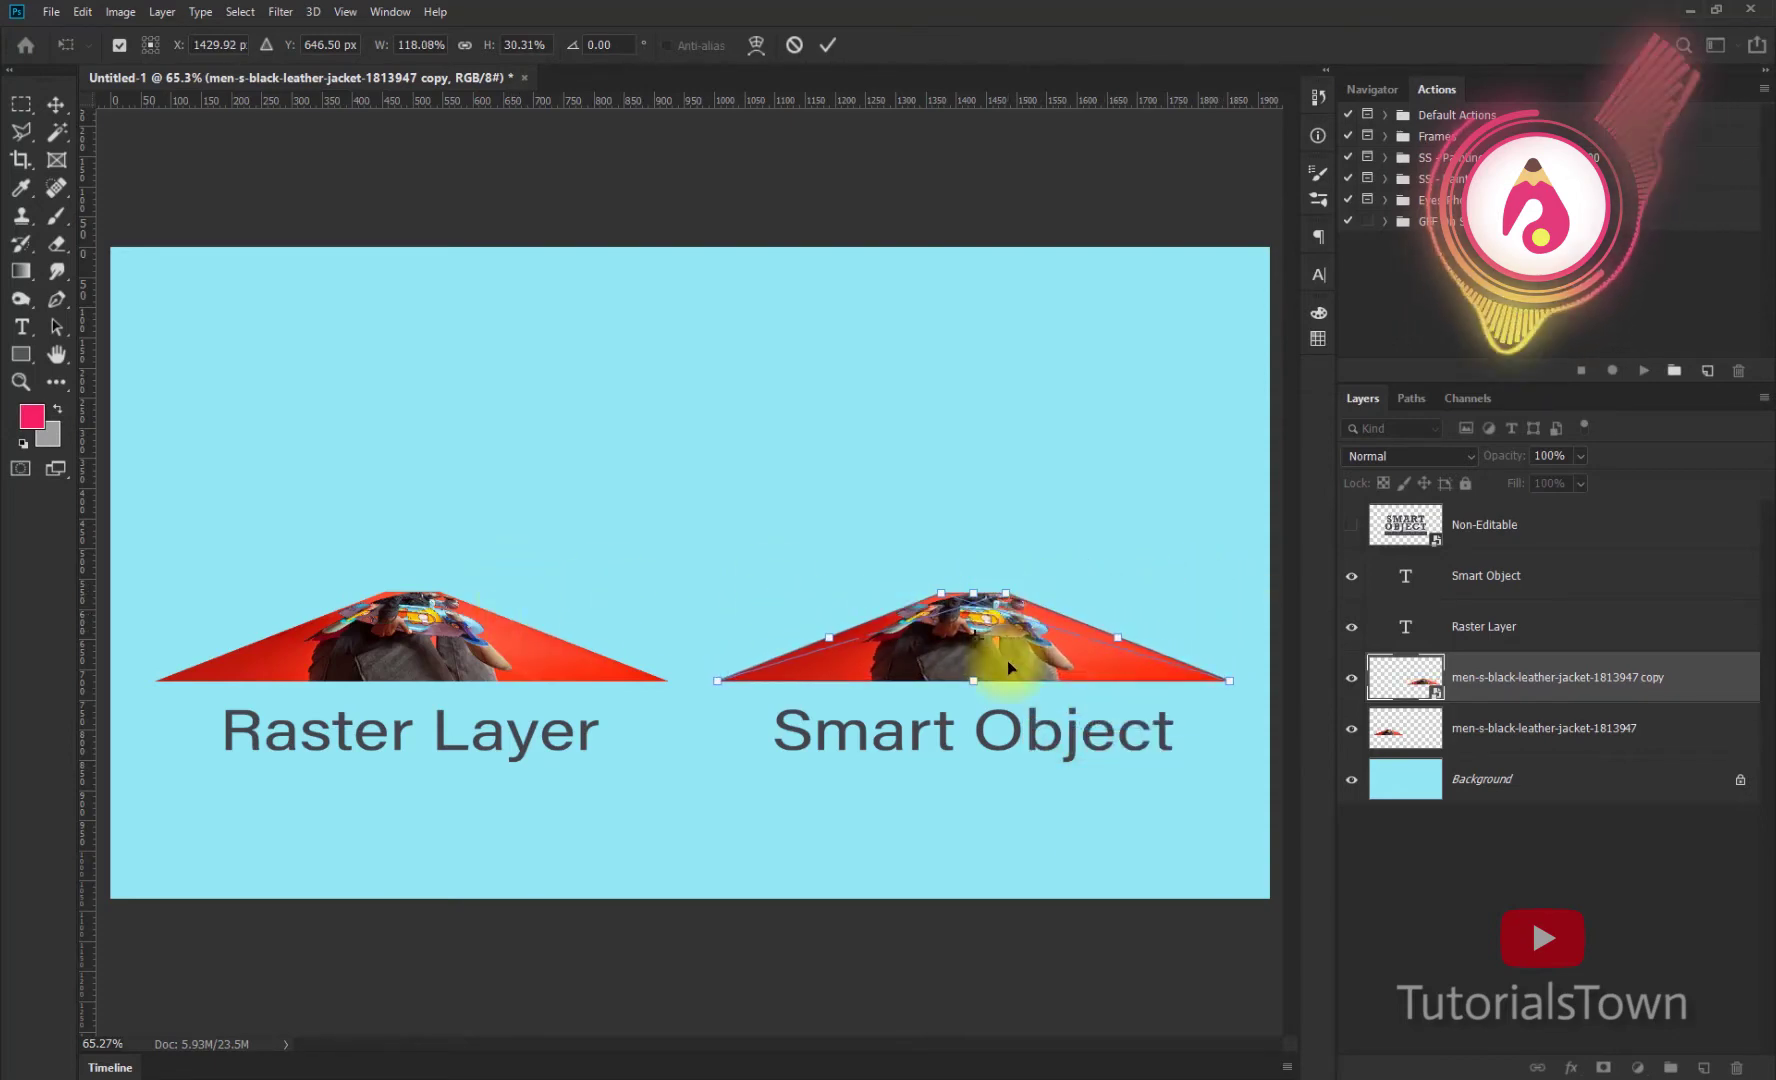
pyautogui.press('Return')
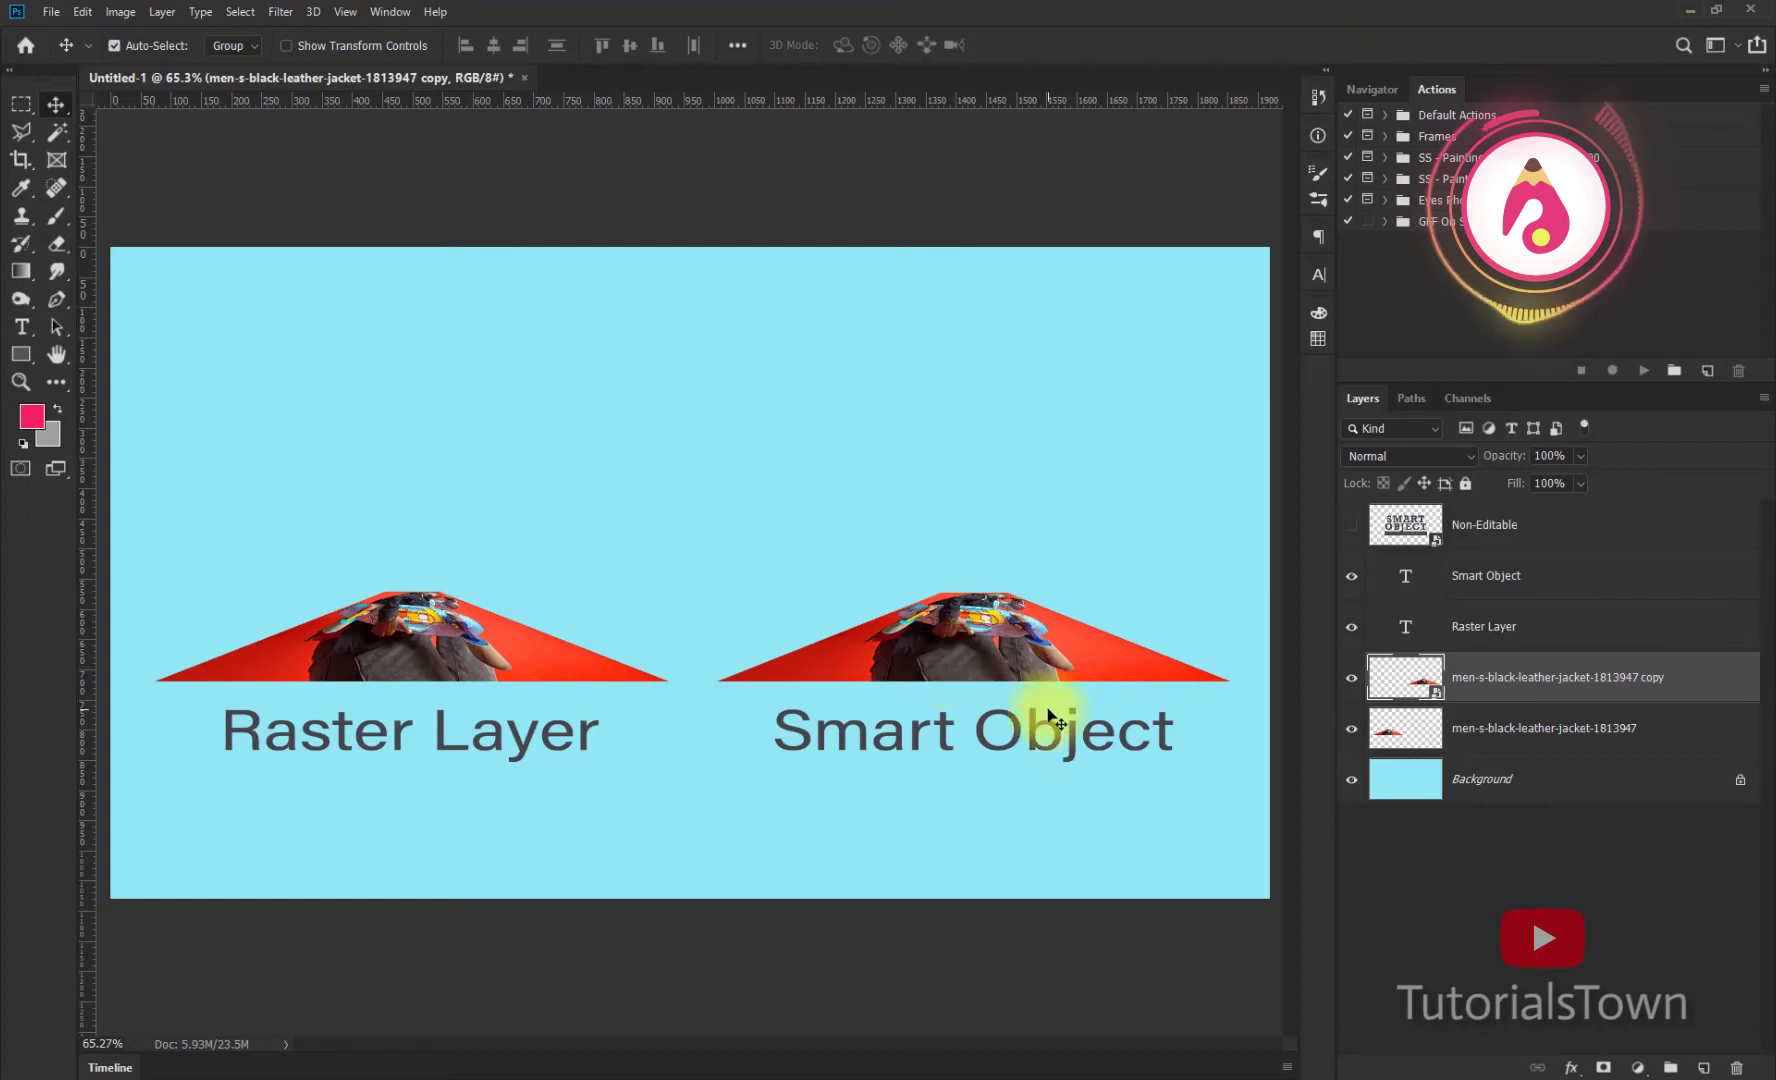
# Step: Transform the smart object photo and skew its top edge to the right
pyautogui.click(935, 636)
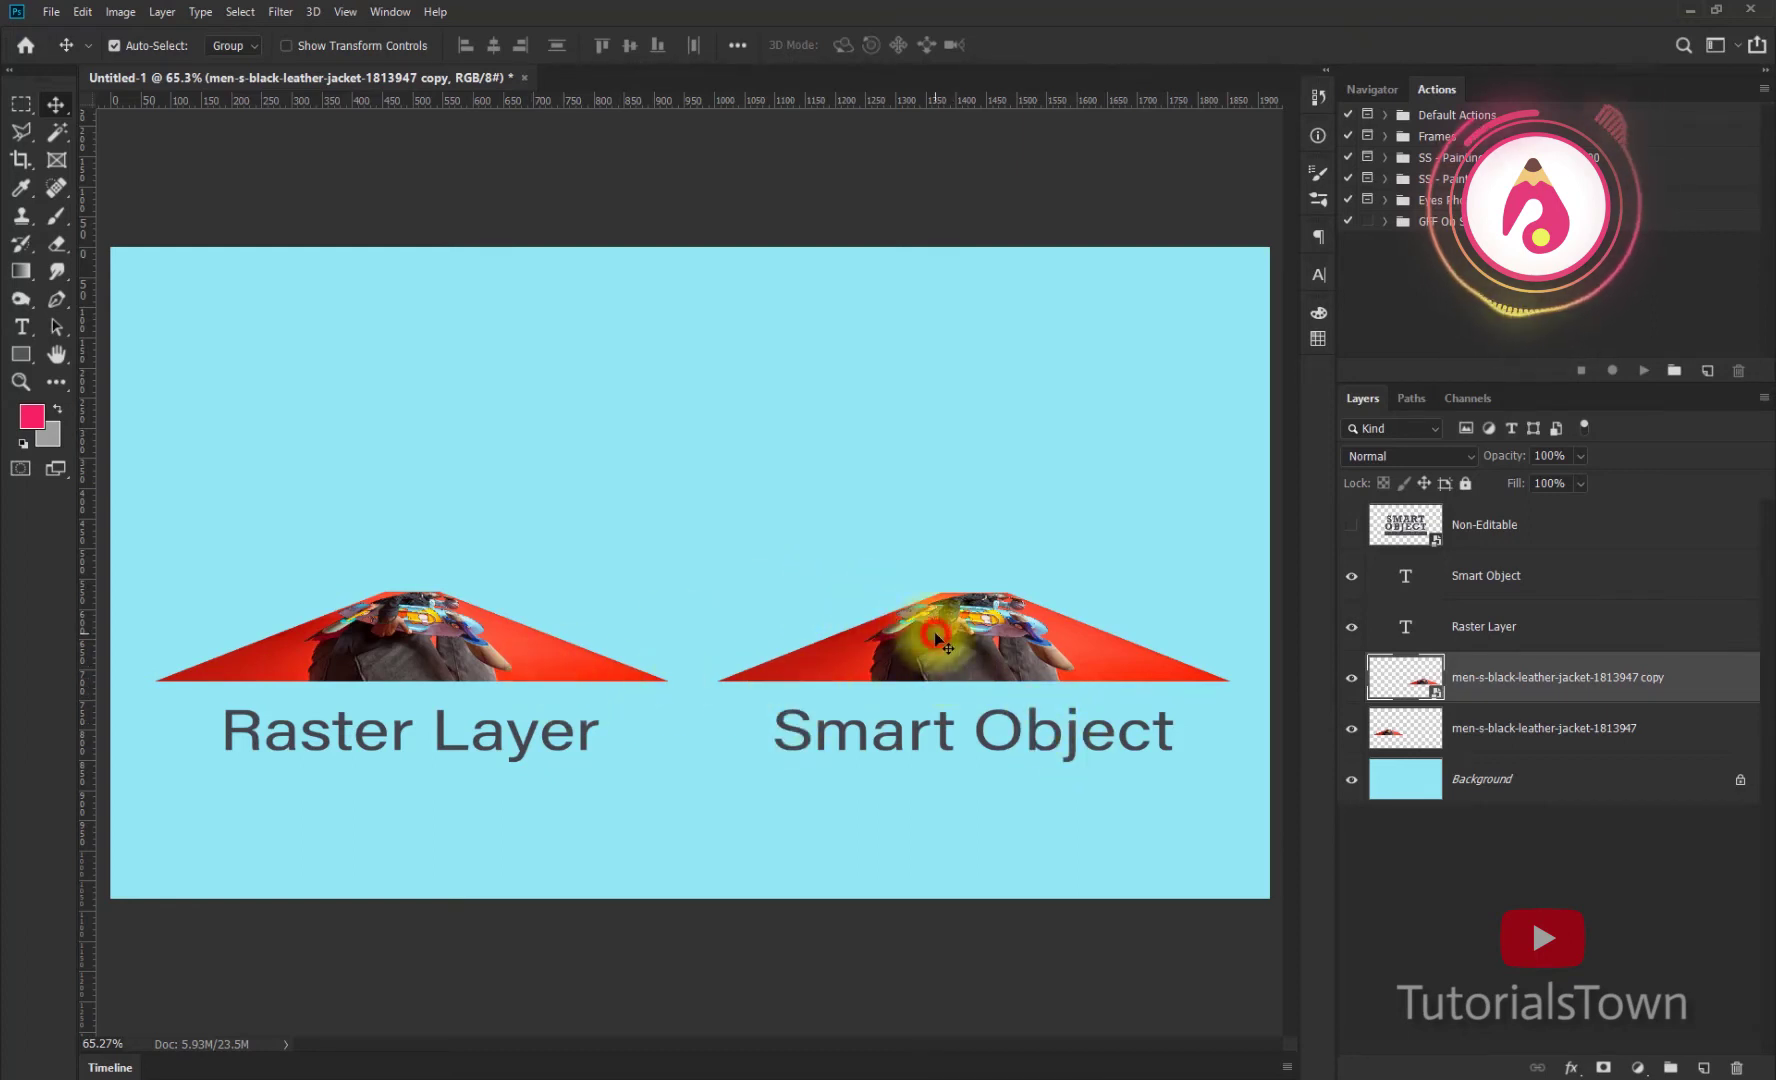
pyautogui.press('ctrl')
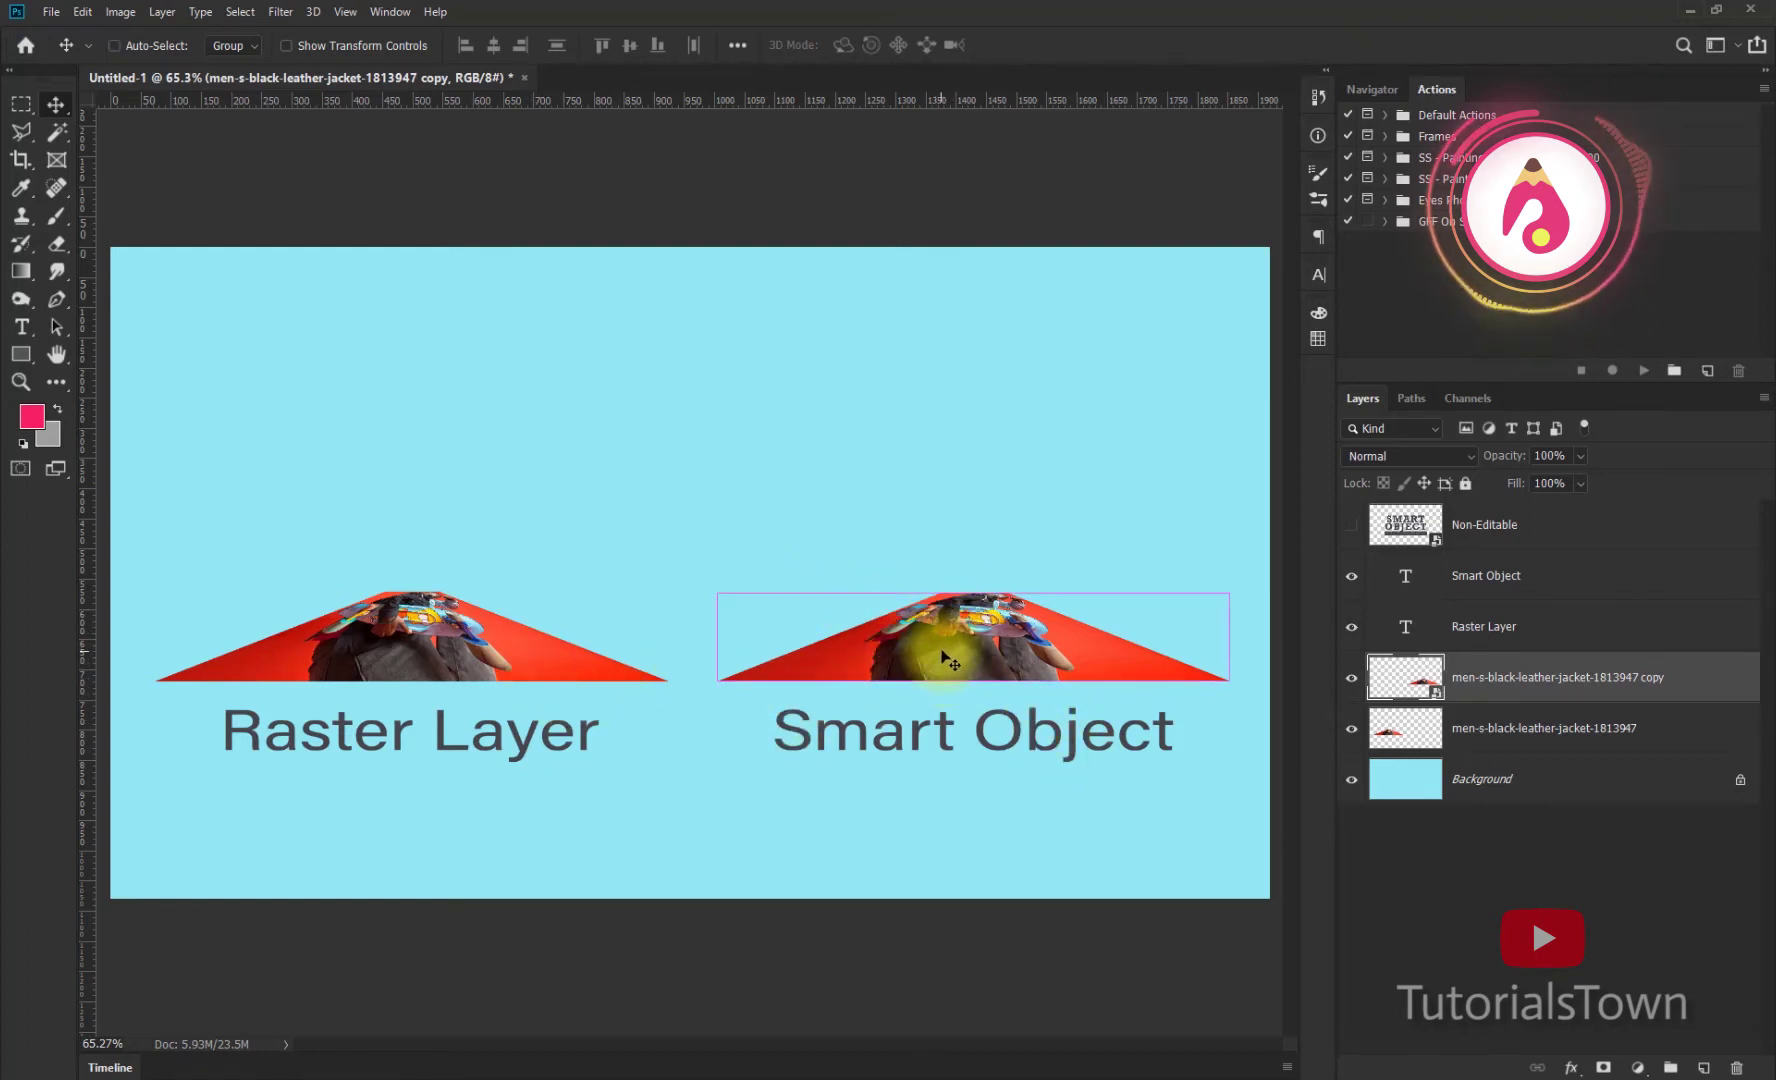
pyautogui.hotkey('ctrl', 't')
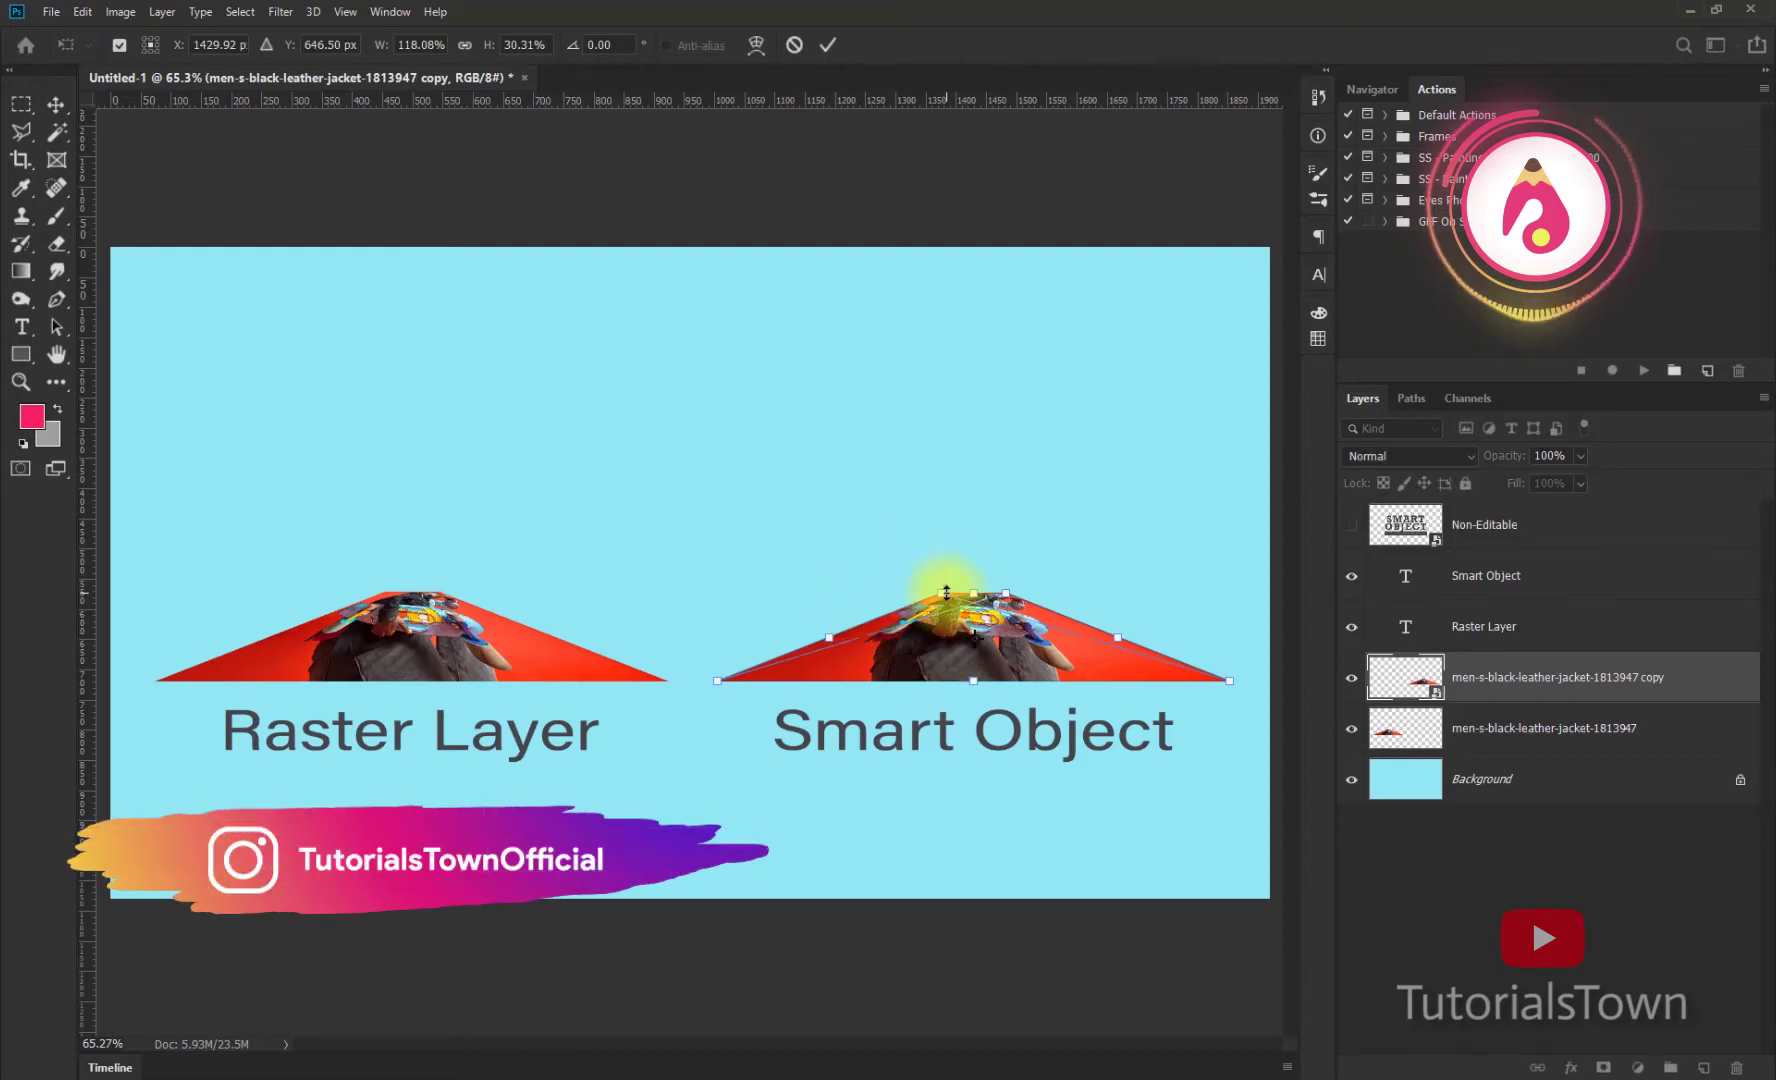
pyautogui.moveTo(972, 592); pyautogui.dragTo(963, 377)
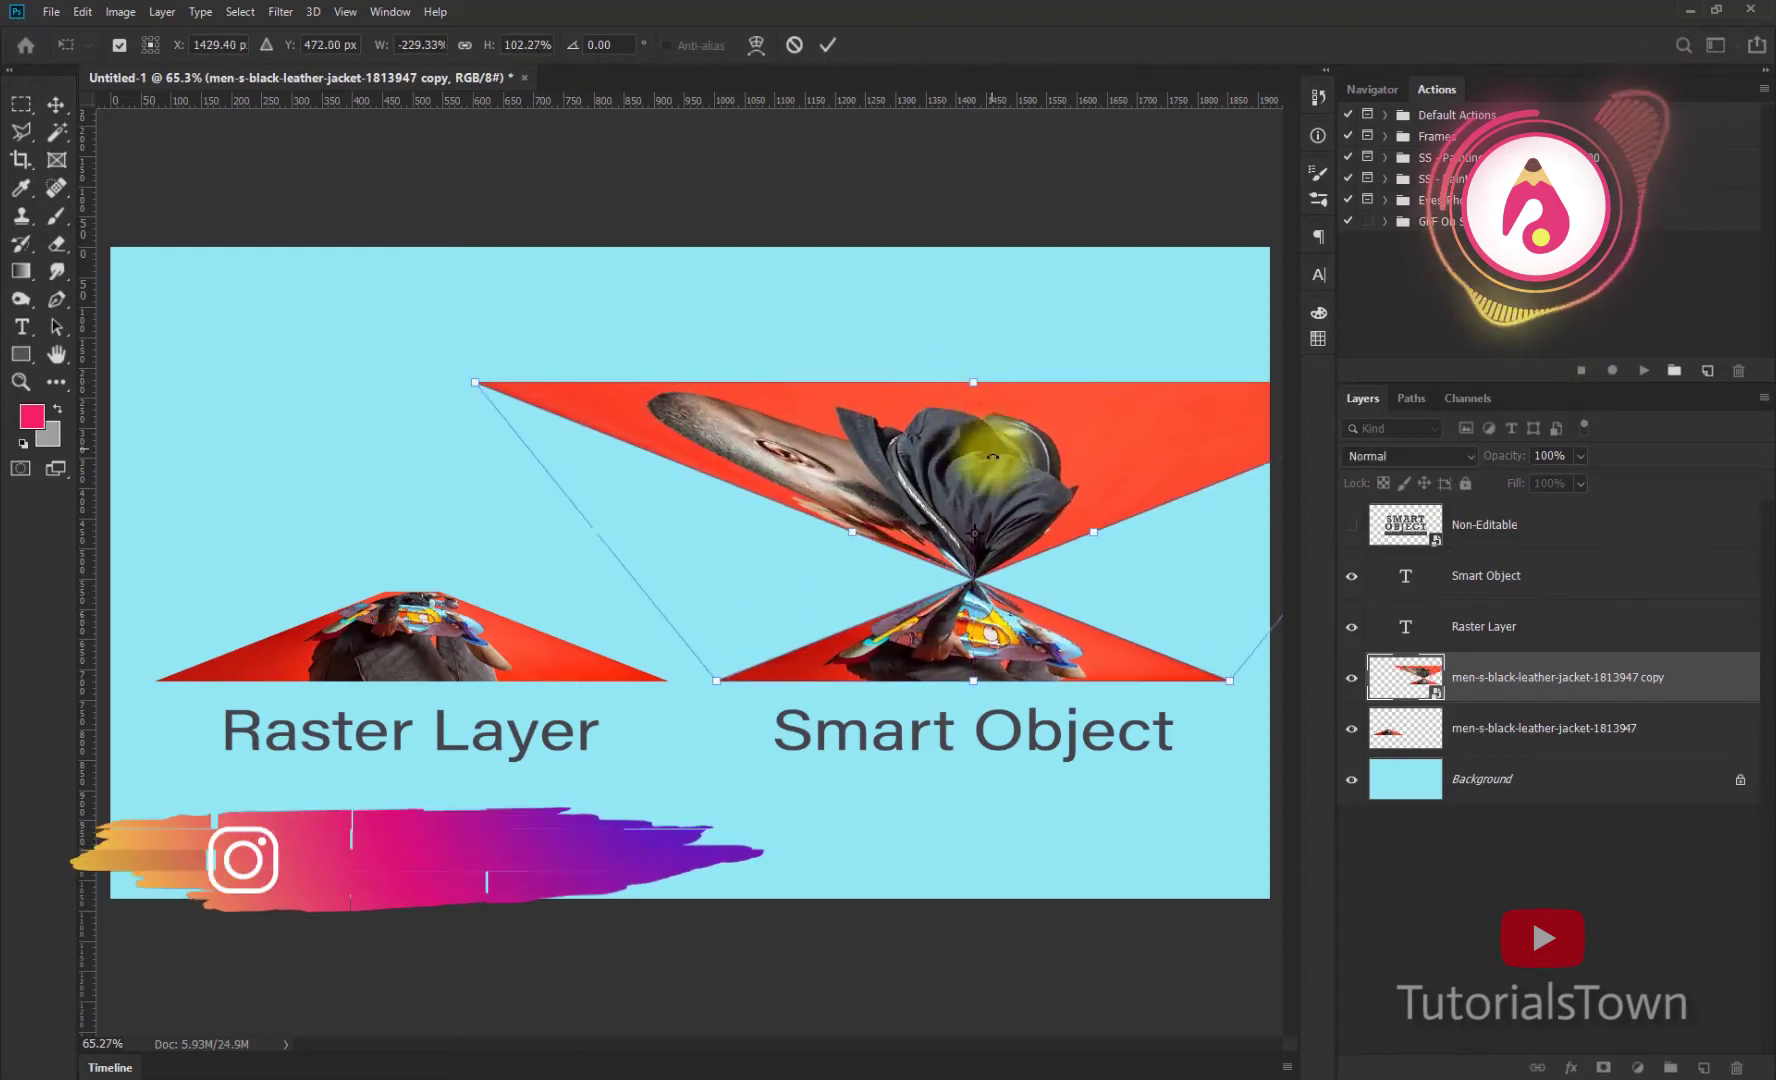
pyautogui.hotkey('ctrl', 'z')
pyautogui.rightClick(997, 607)
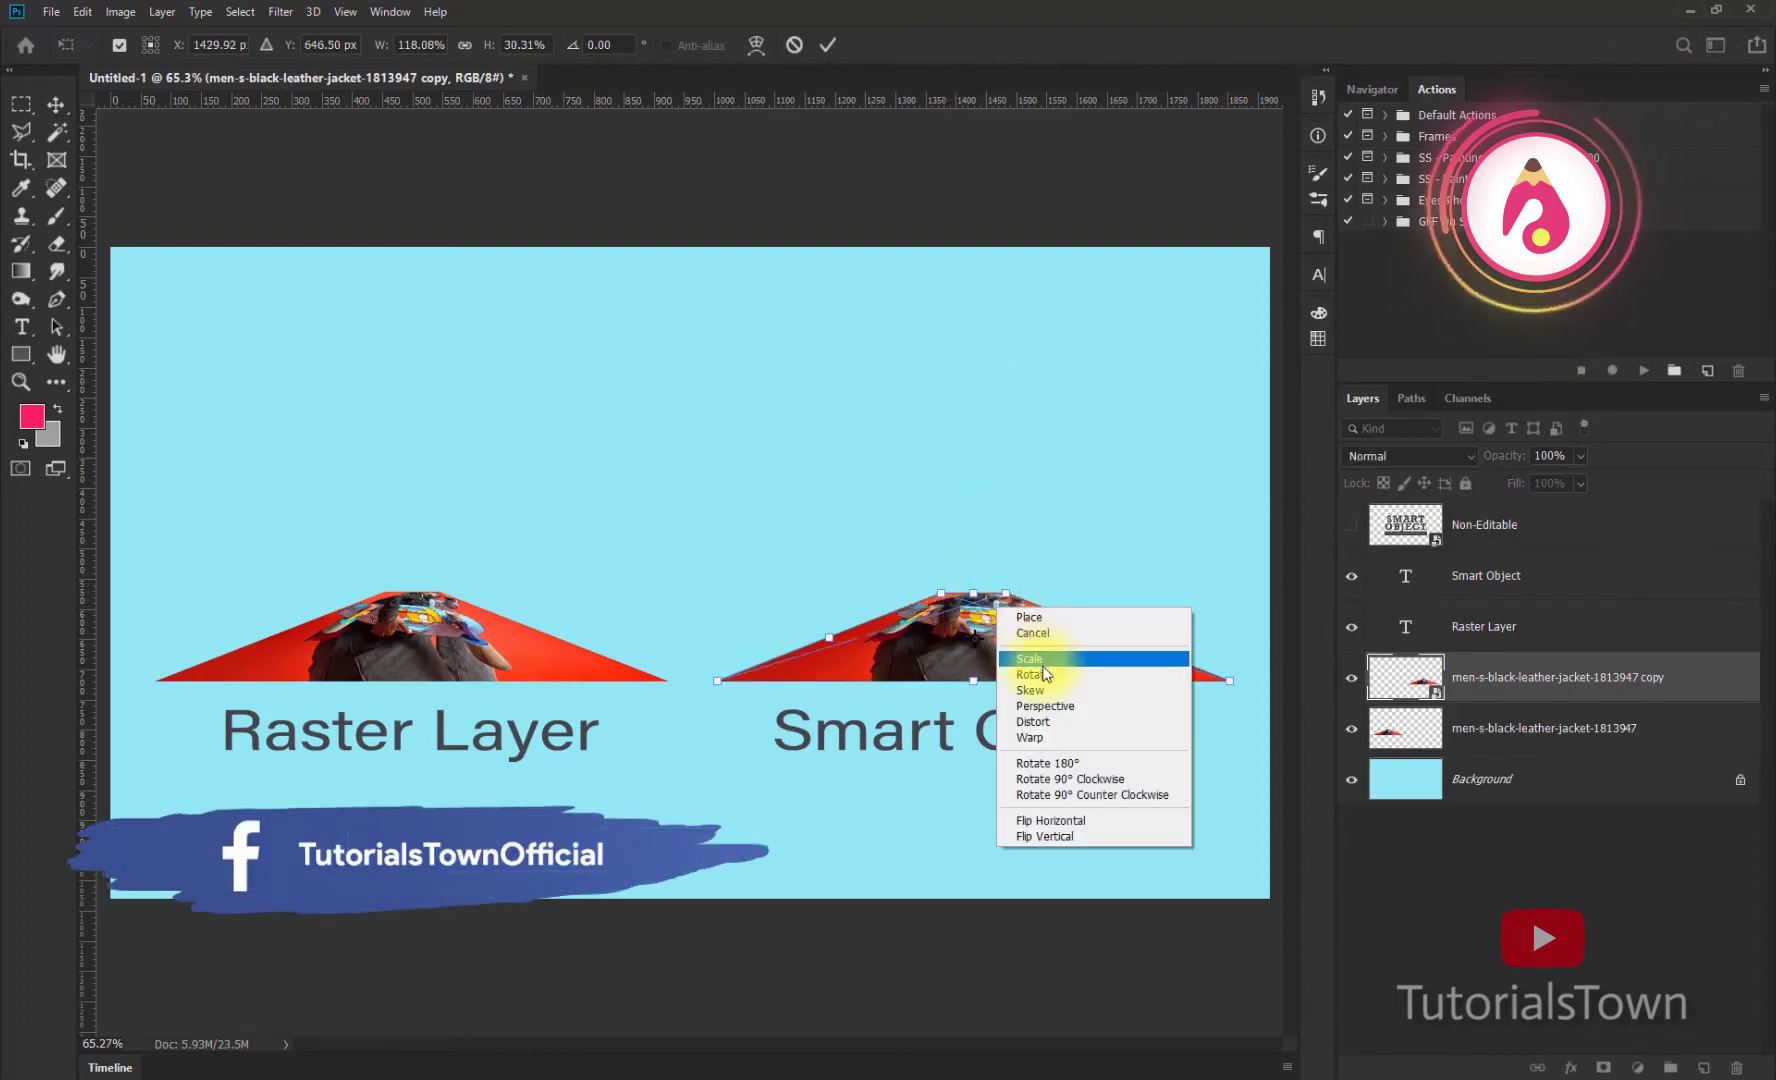
pyautogui.click(1030, 690)
pyautogui.moveTo(1005, 593); pyautogui.dragTo(1188, 607)
# Step: Stretch the smart object photo much taller and widen its top back into a rectangle
pyautogui.rightClick(1003, 612)
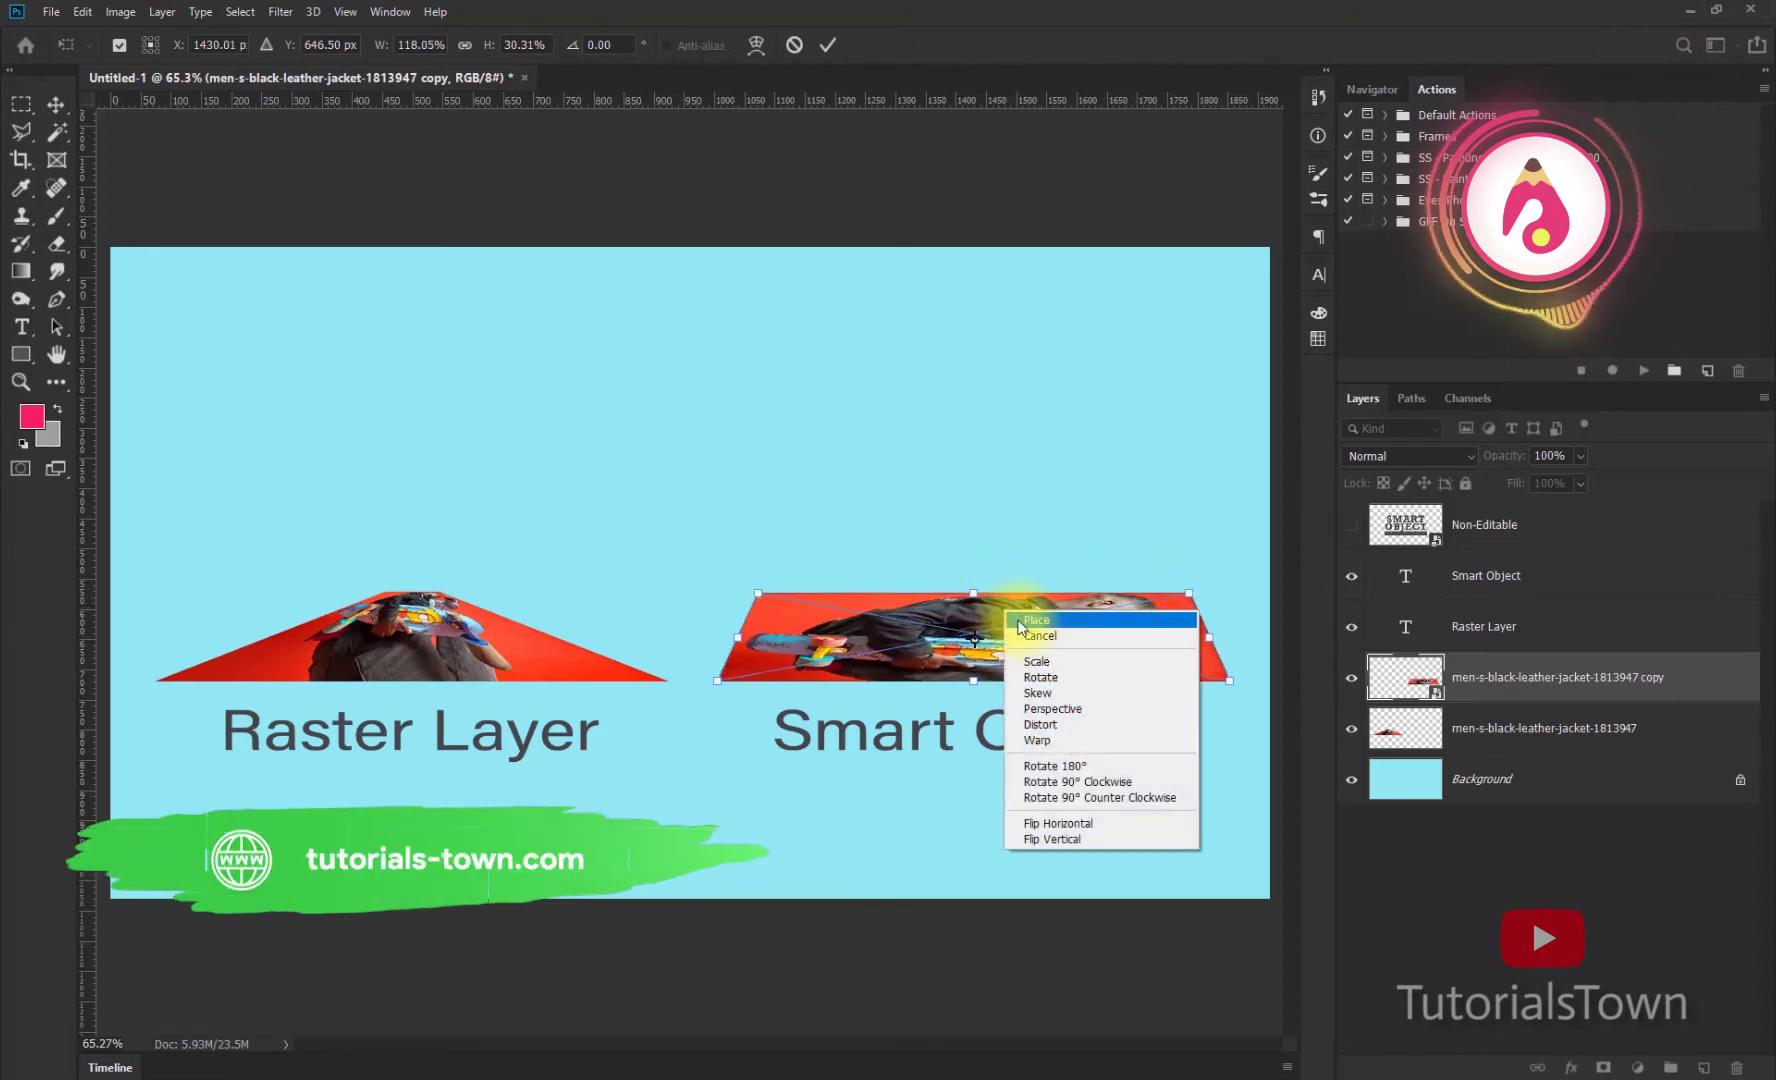
pyautogui.click(1043, 661)
pyautogui.moveTo(973, 593); pyautogui.dragTo(962, 373)
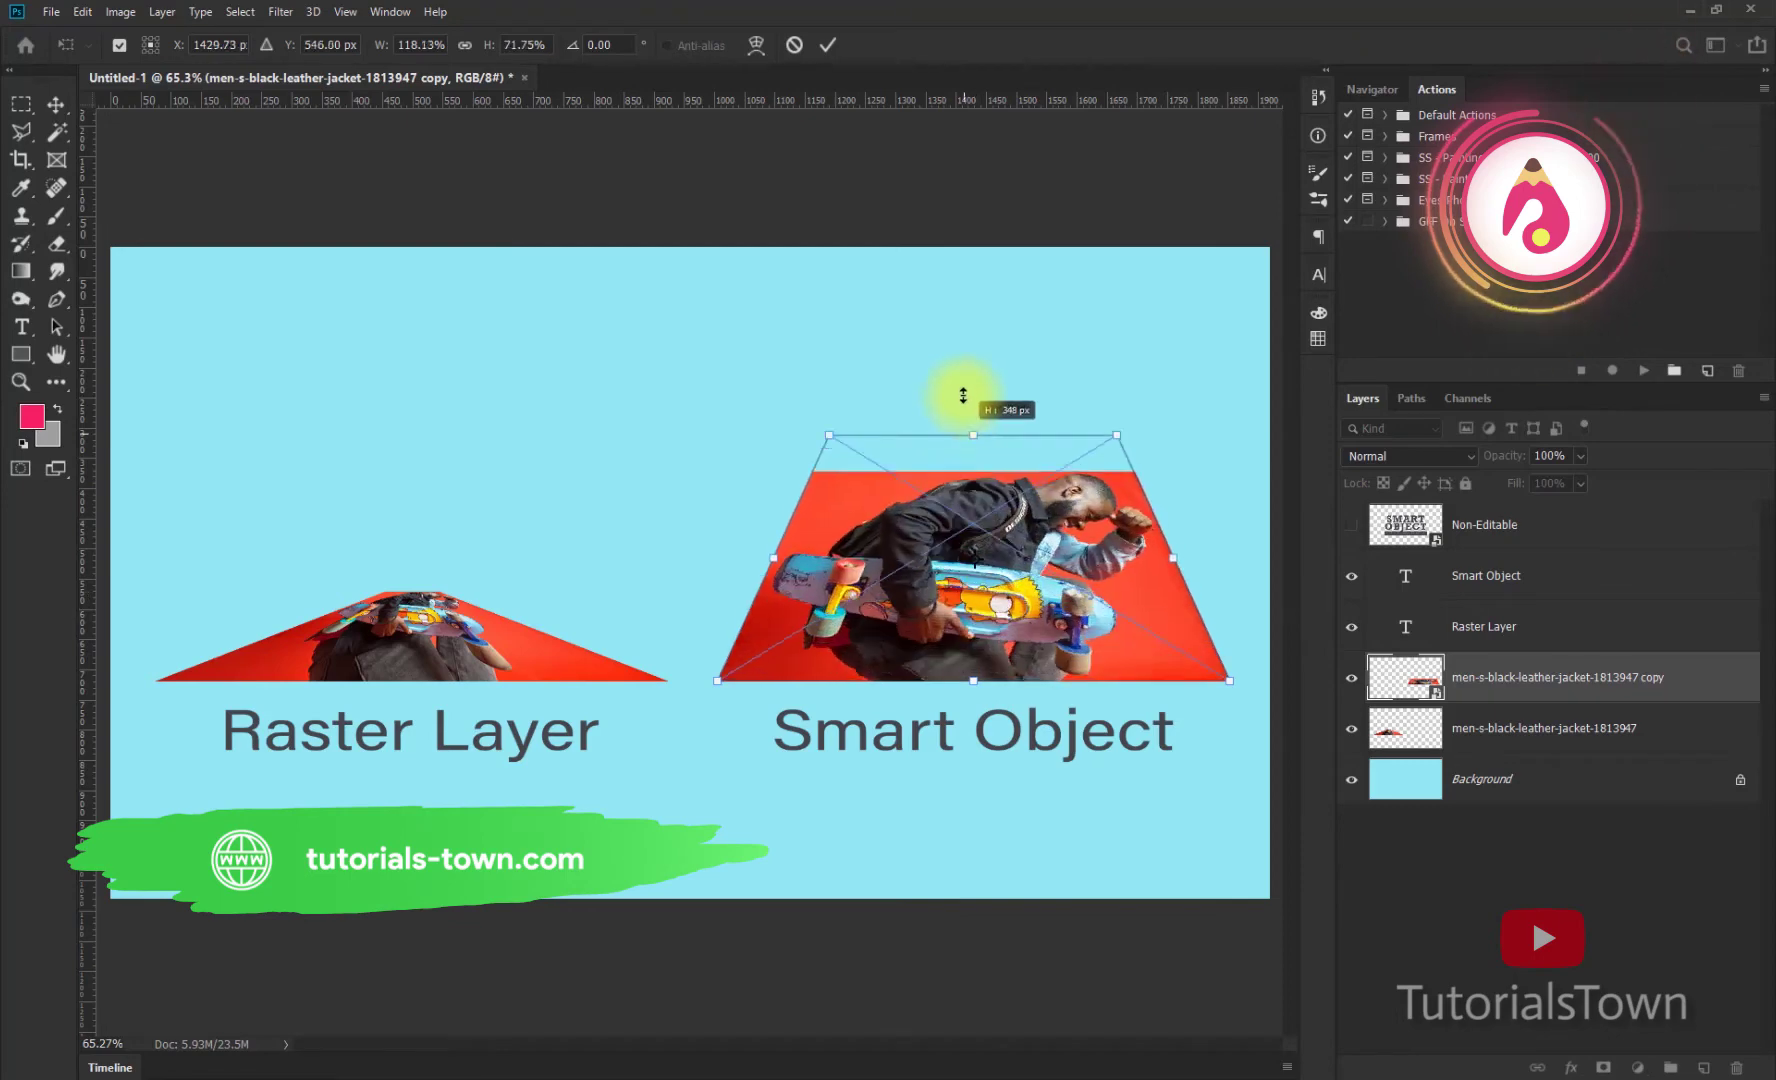
pyautogui.rightClick(1122, 457)
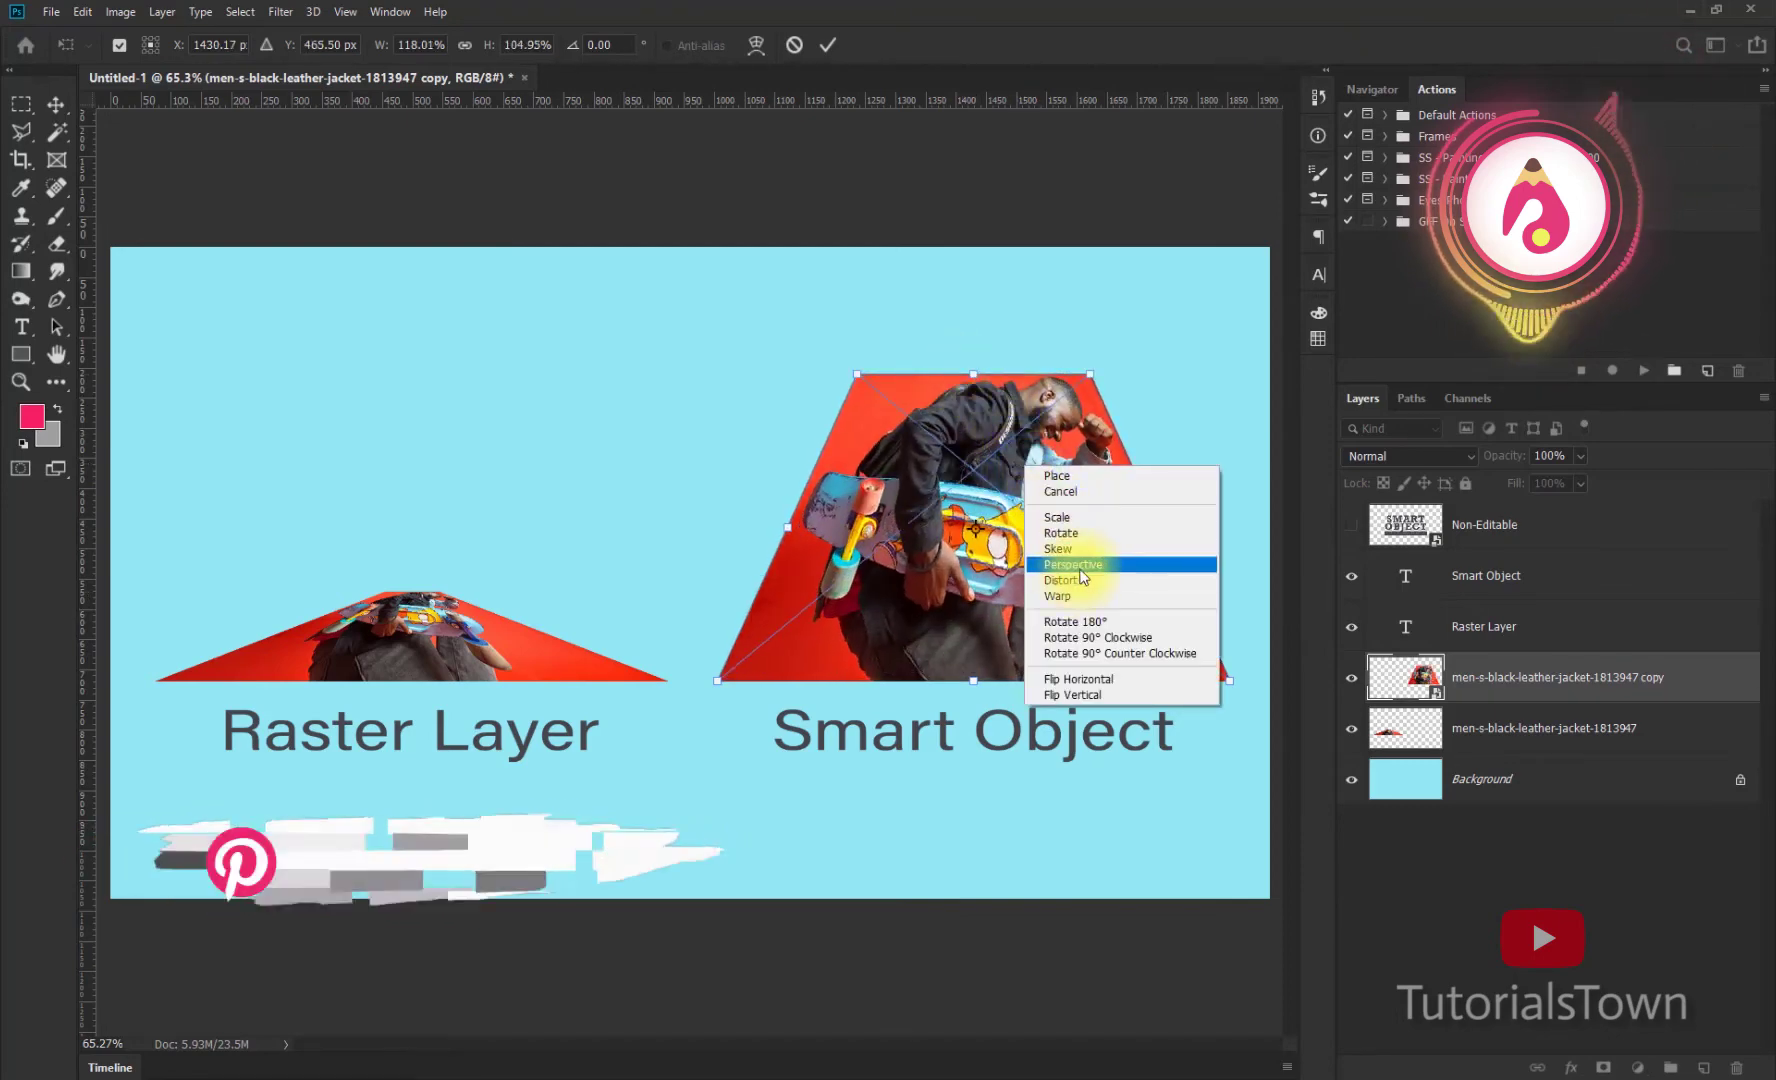
pyautogui.click(1150, 563)
pyautogui.moveTo(1091, 375); pyautogui.dragTo(1222, 394)
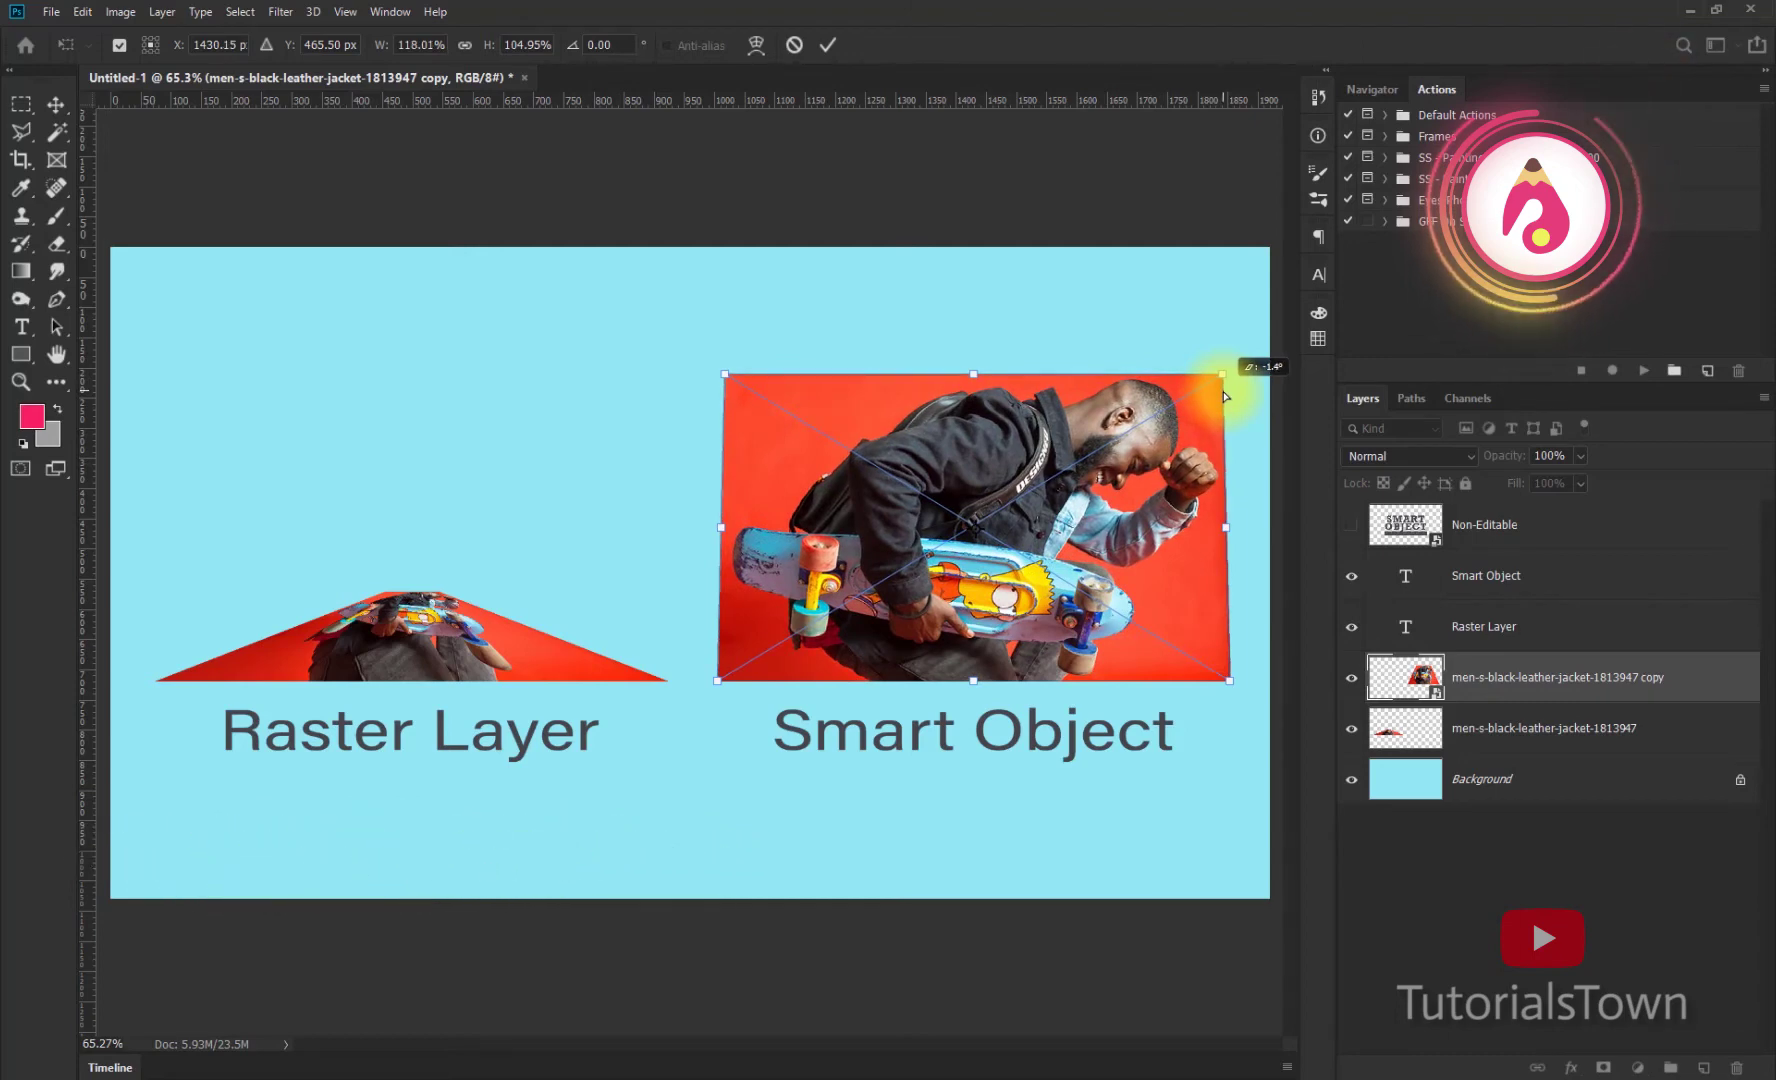
pyautogui.moveTo(1222, 394); pyautogui.dragTo(1232, 396)
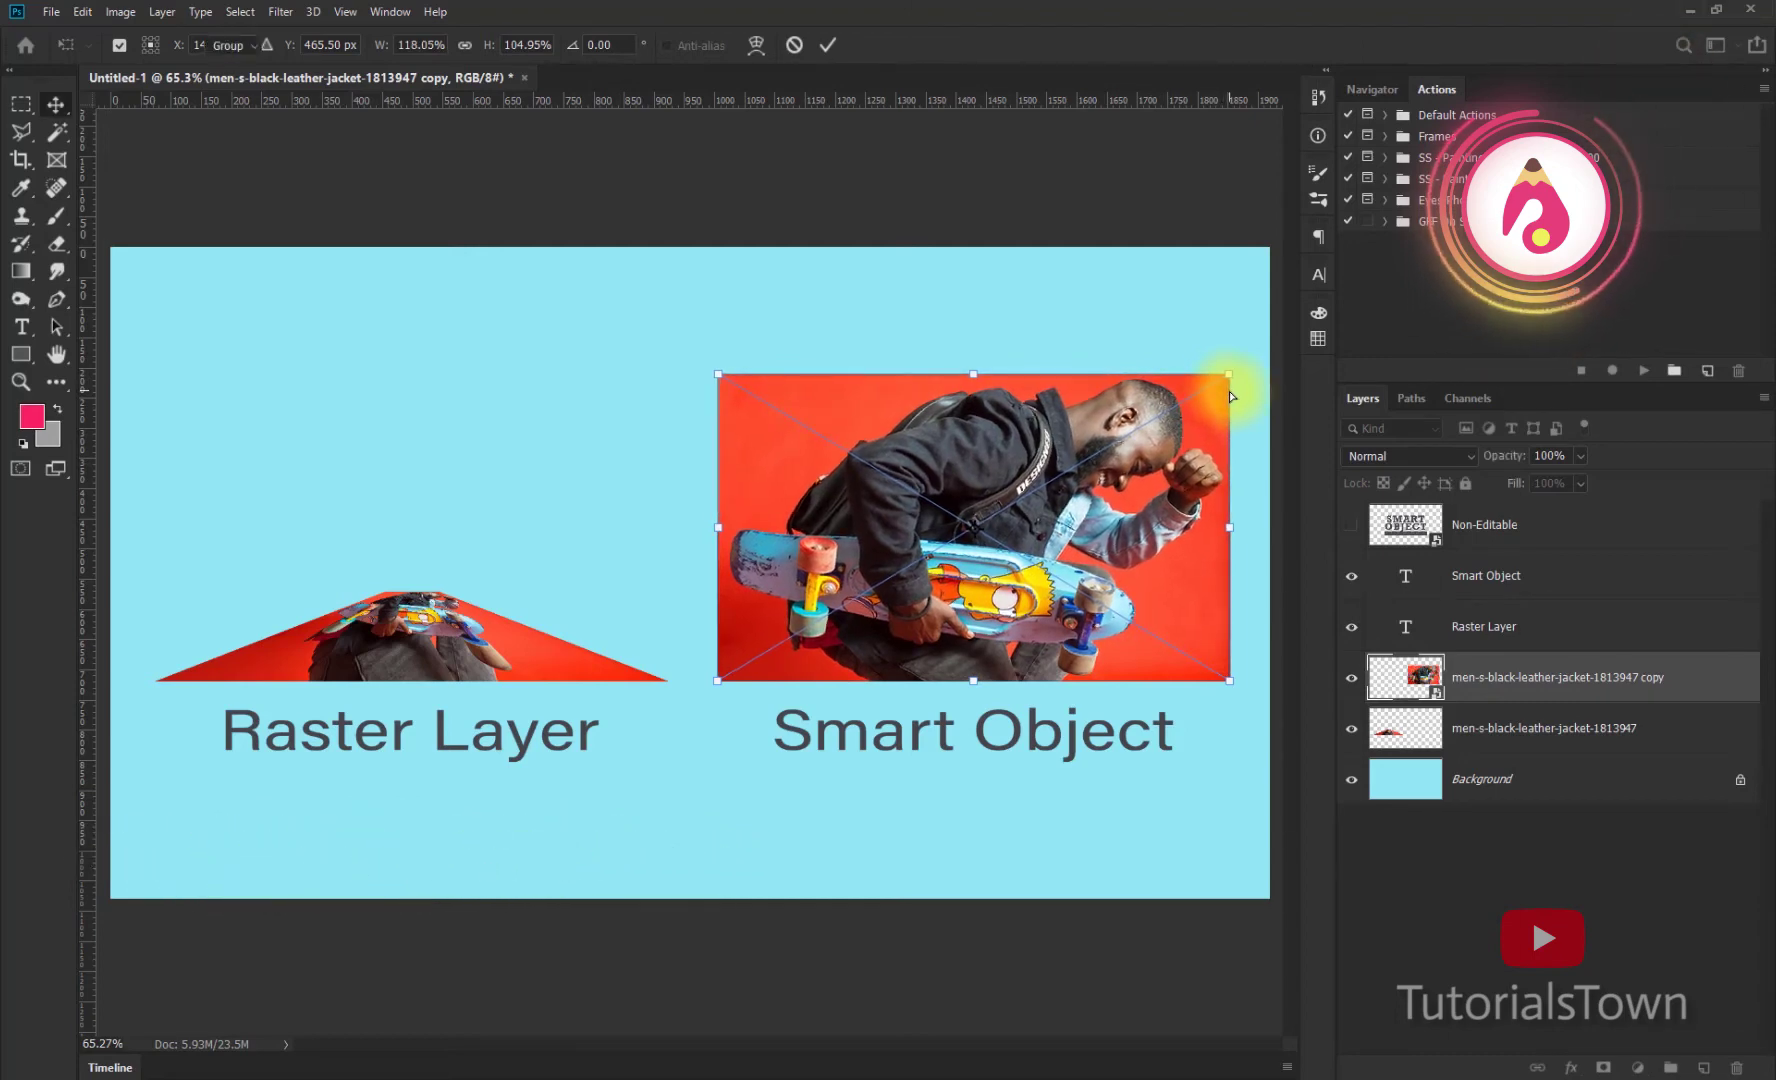
pyautogui.press('Return')
# Step: Select the raster photo layer and toggle its visibility off and back on
pyautogui.click(424, 607)
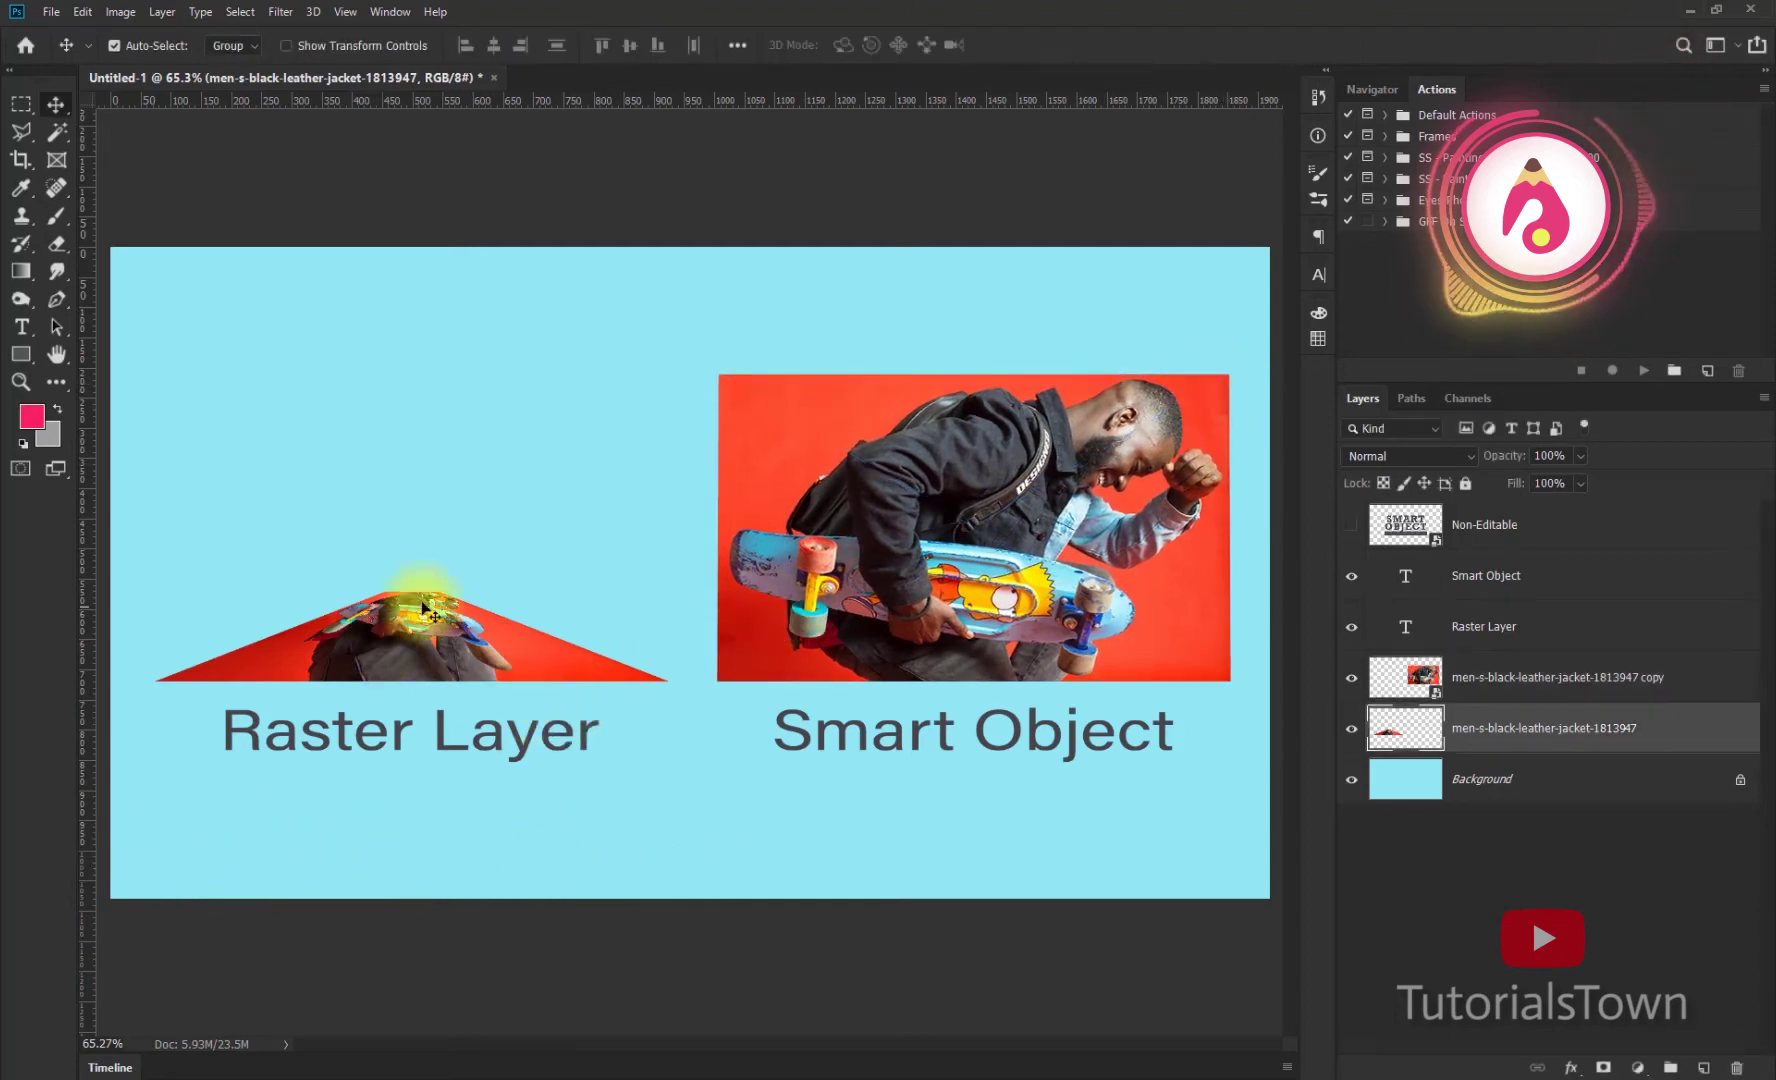
pyautogui.click(1352, 738)
pyautogui.click(1478, 738)
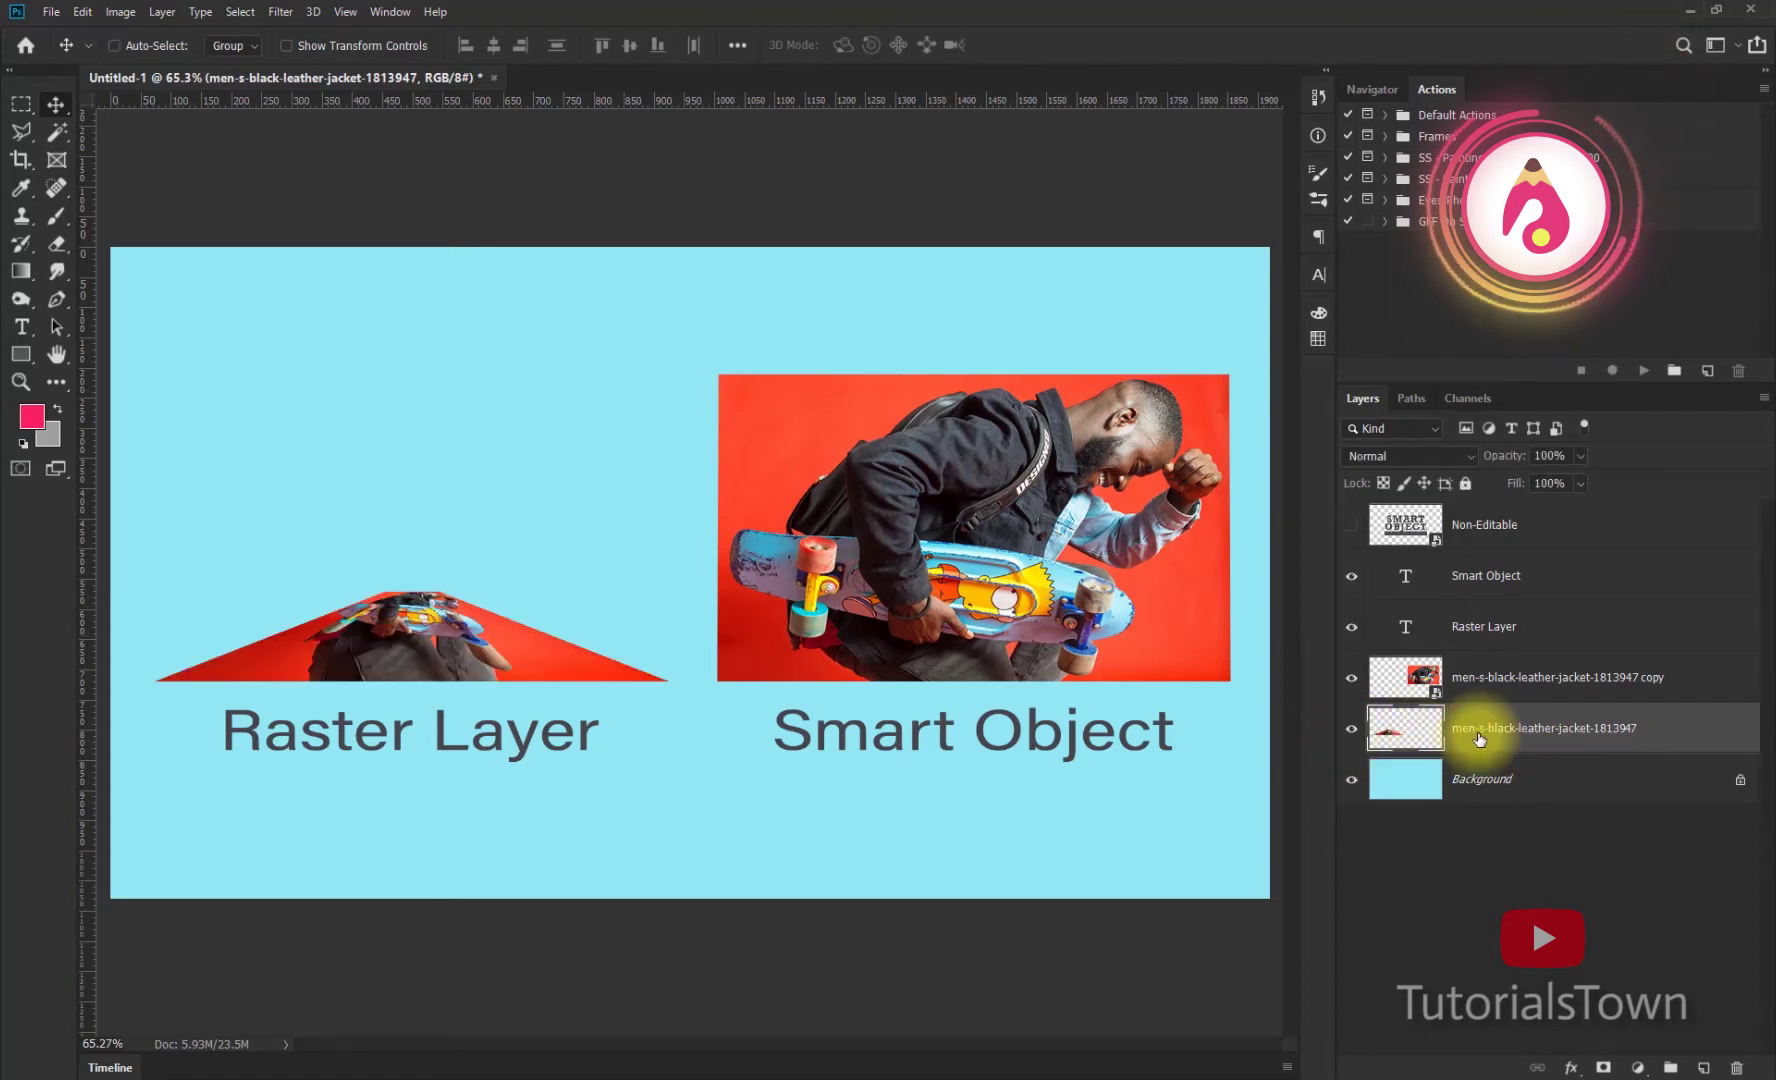
# Step: Commit Free Transform on the raster photo, then commit the squash of the smart object copy
pyautogui.hotkey('ctrl', 't')
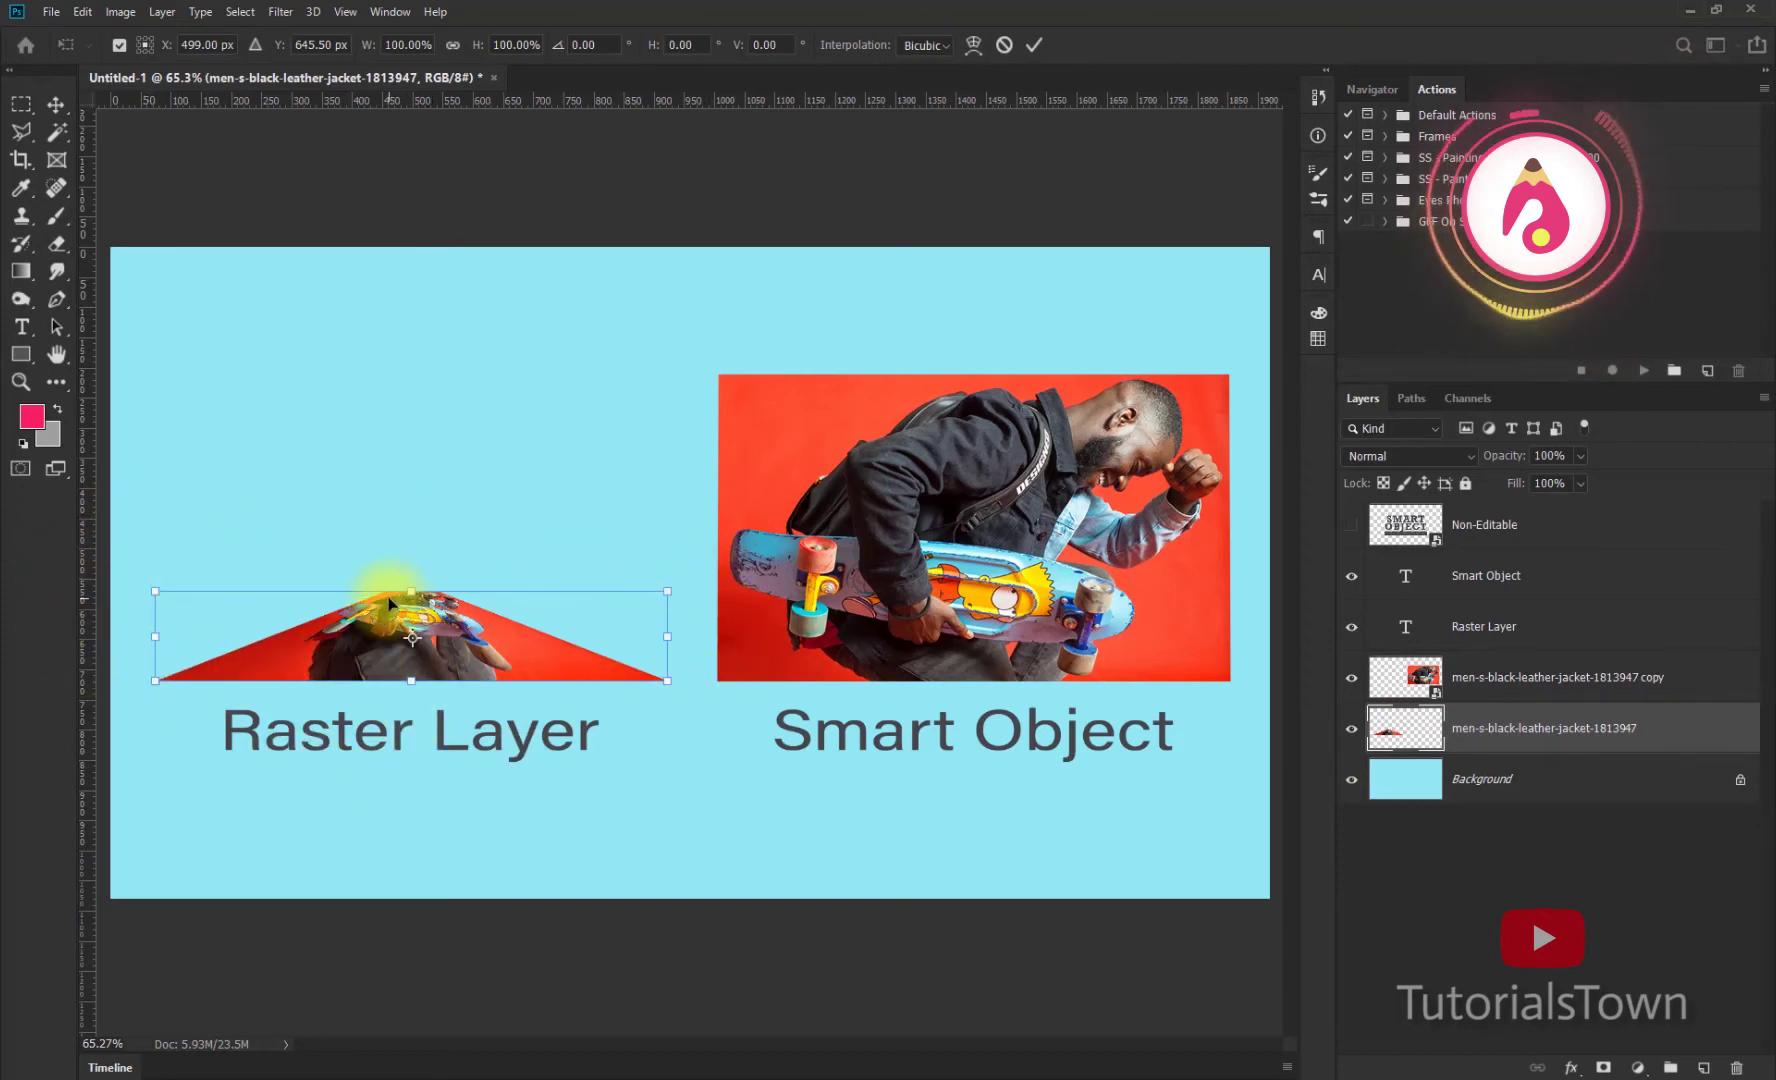
pyautogui.rightClick(505, 622)
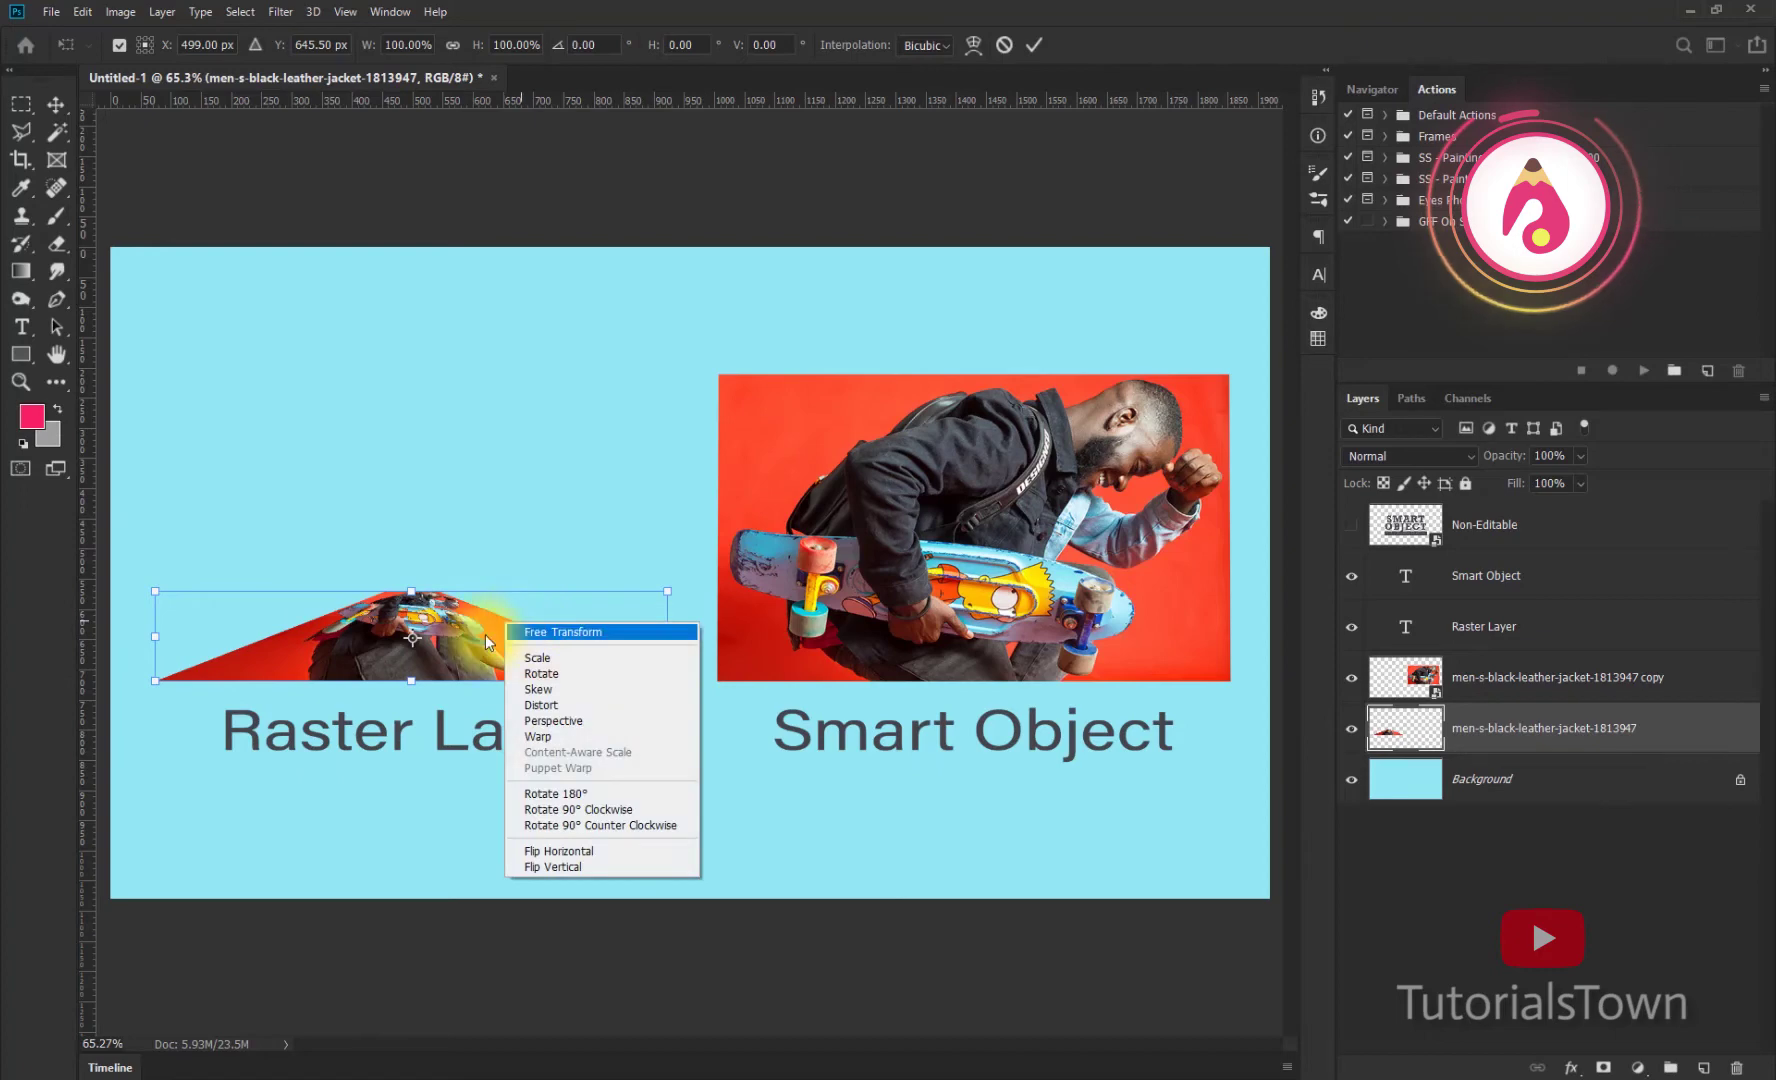
pyautogui.click(925, 477)
pyautogui.press('Return')
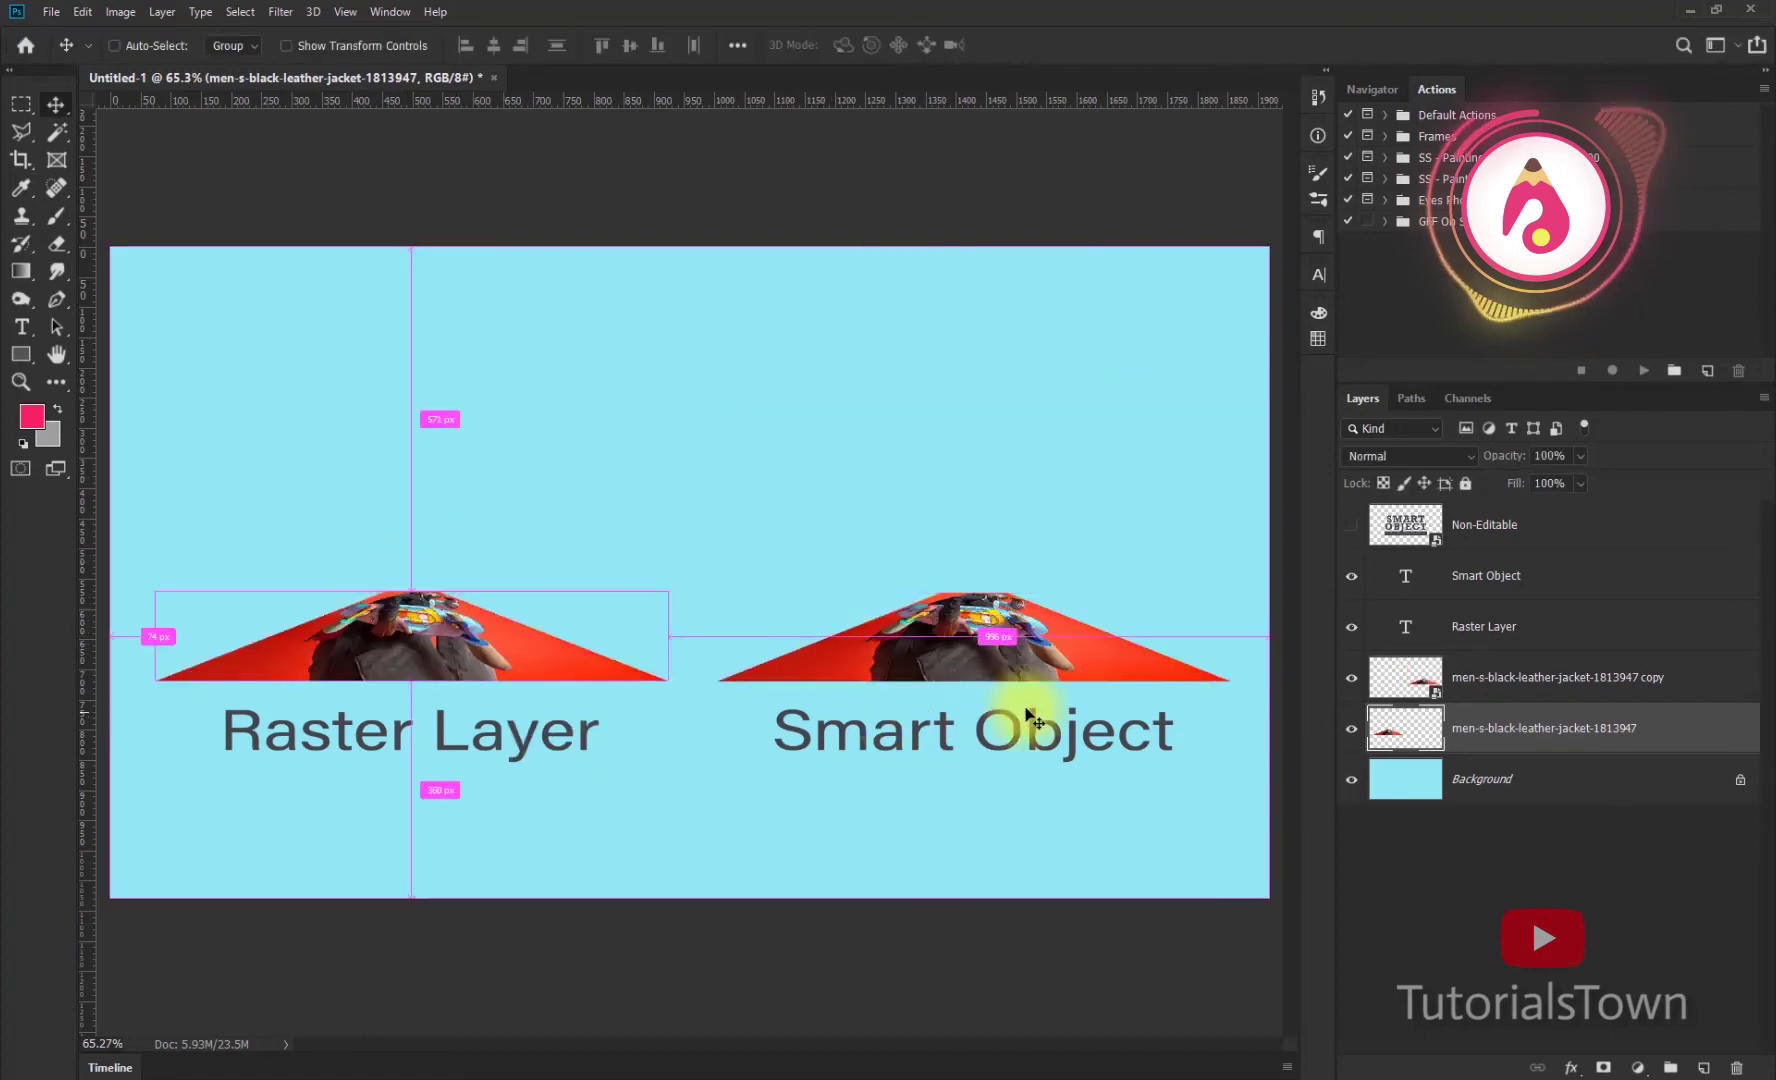
pyautogui.keyDown('ctrl'); pyautogui.click(985, 660); pyautogui.keyUp('ctrl')
pyautogui.hotkey('ctrl', 't')
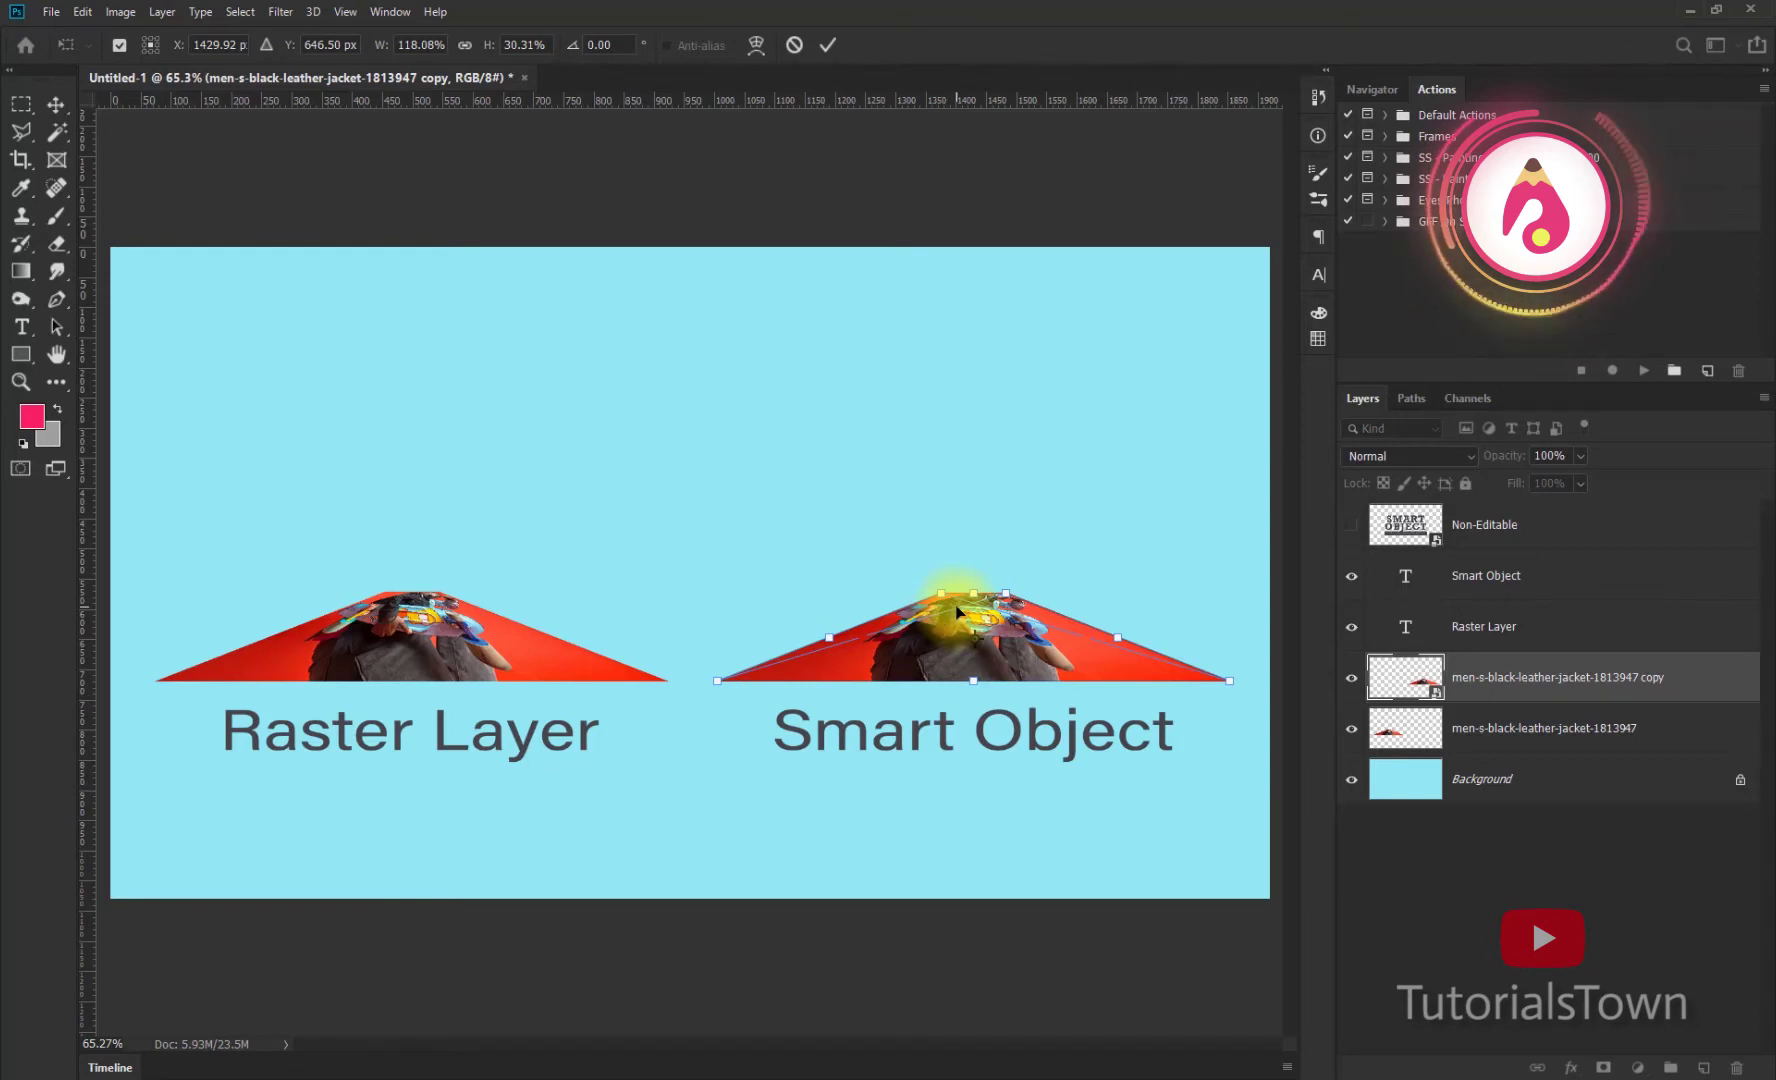
pyautogui.press('Return')
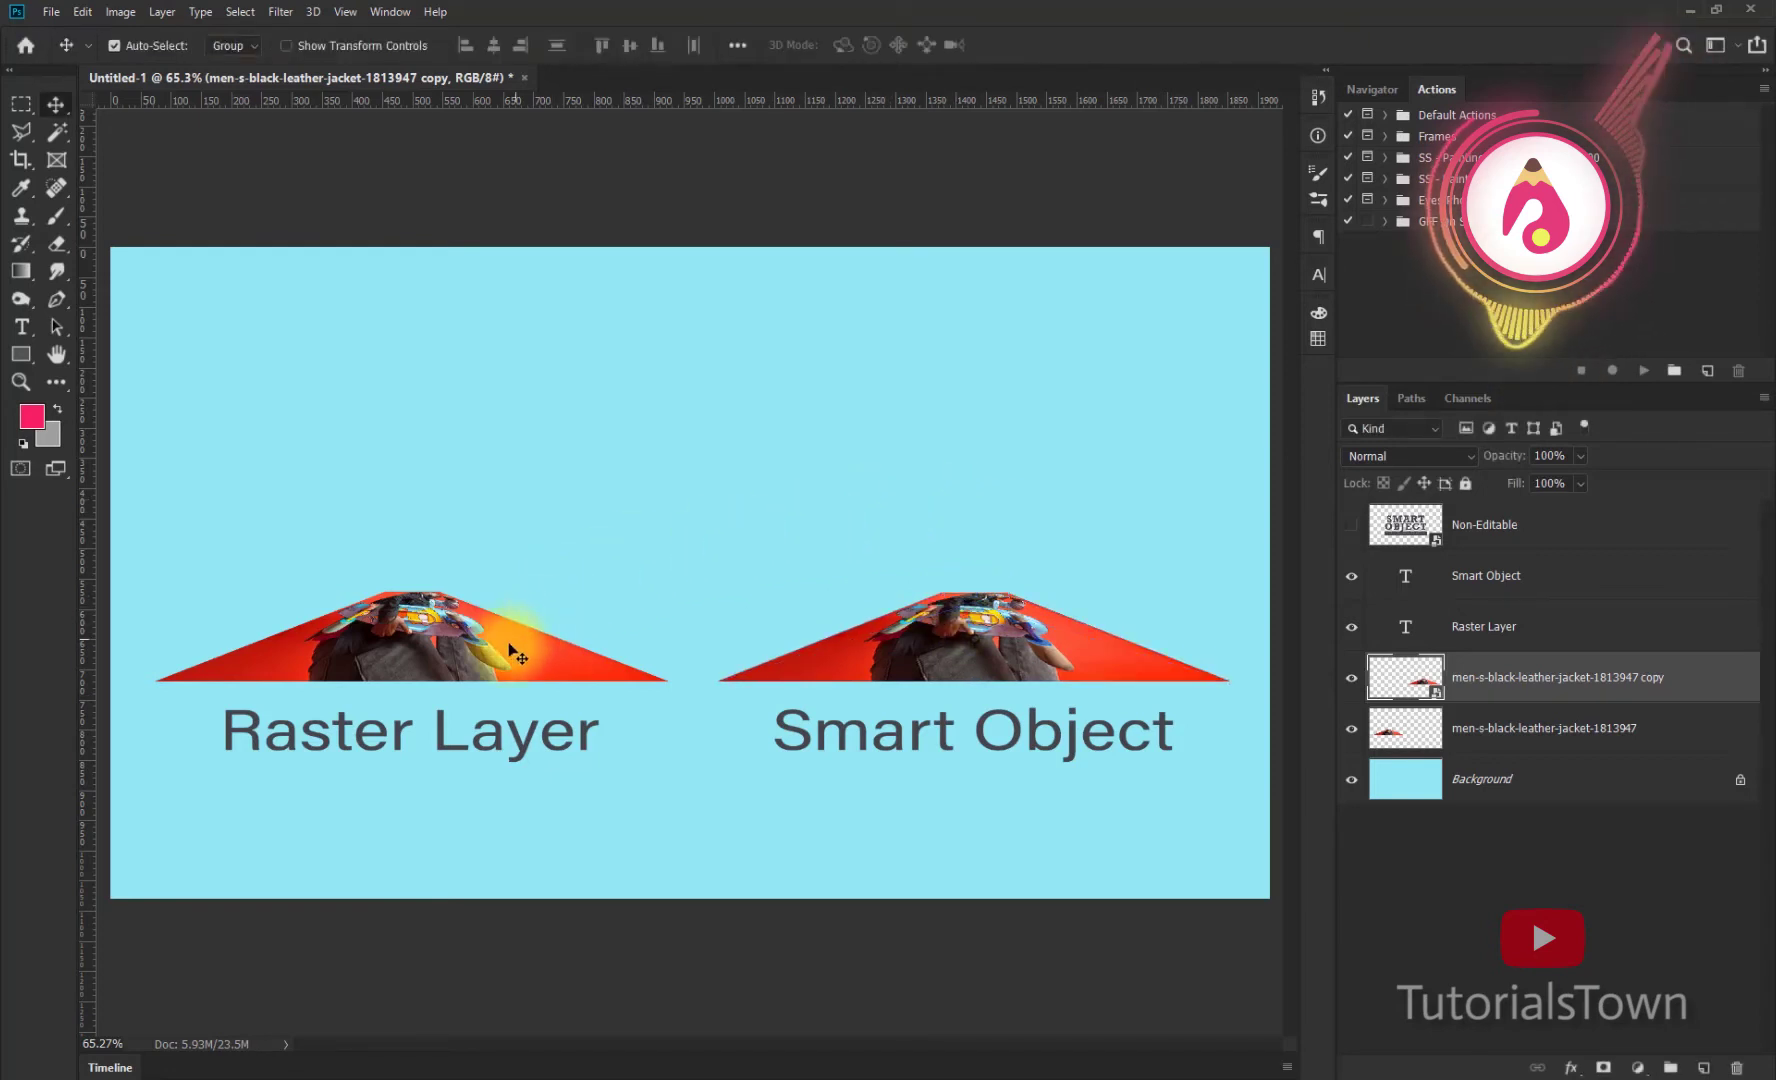
# Step: Try enlarging the raster copy and moving the smart object copy higher, undoing both
pyautogui.click(513, 655)
pyautogui.hotkey('ctrl', 't')
pyautogui.moveTo(668, 591); pyautogui.dragTo(838, 455)
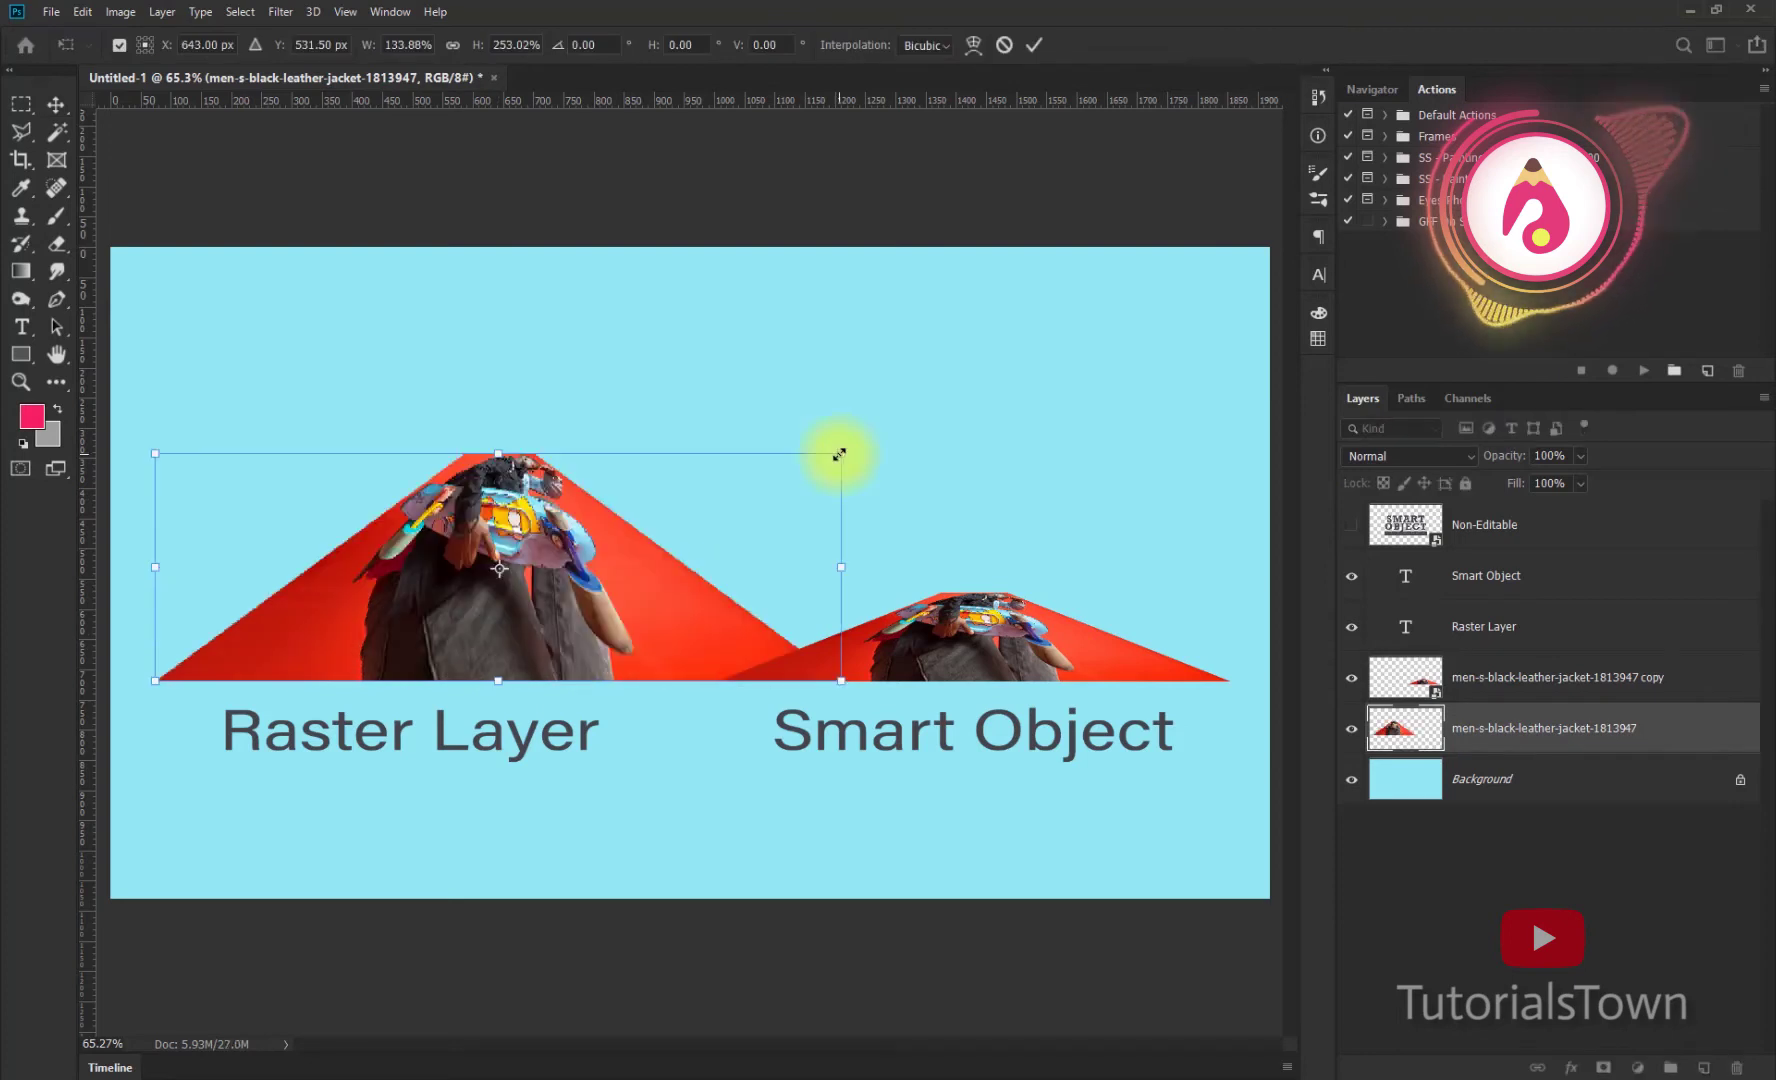
pyautogui.hotkey('ctrl', 'z')
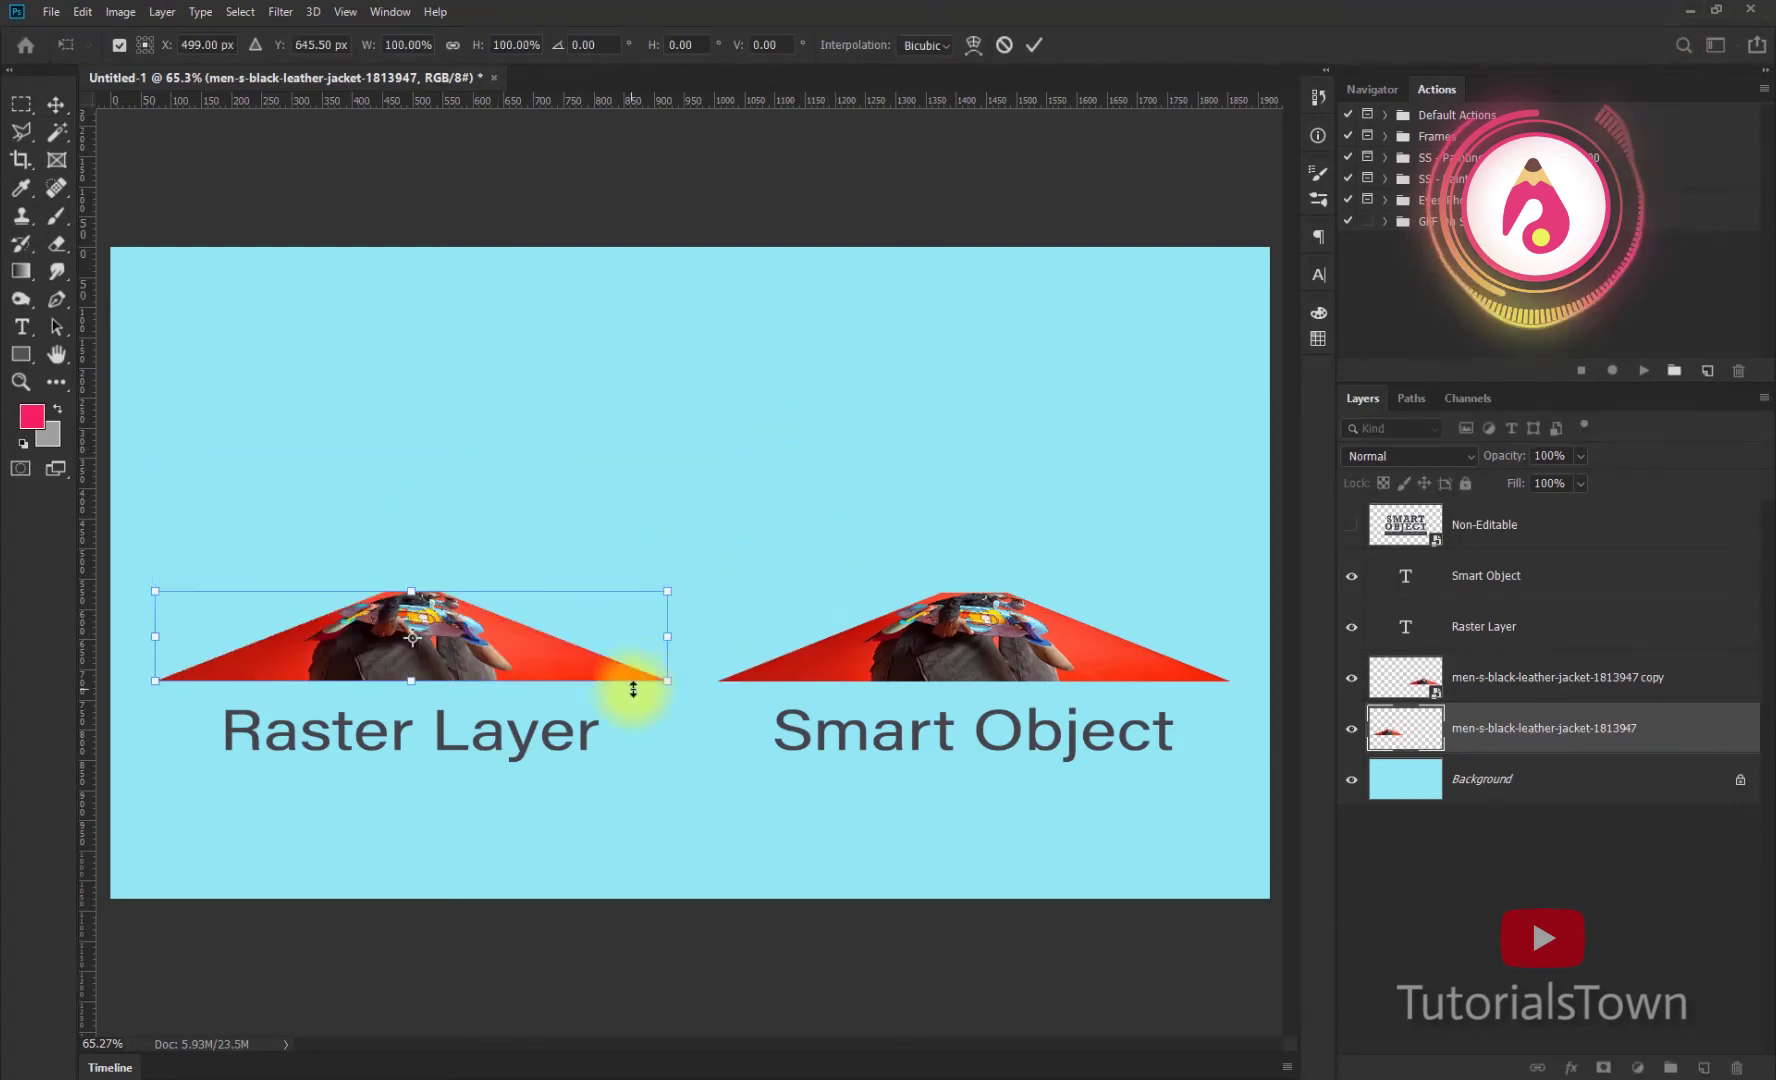
pyautogui.press('Escape')
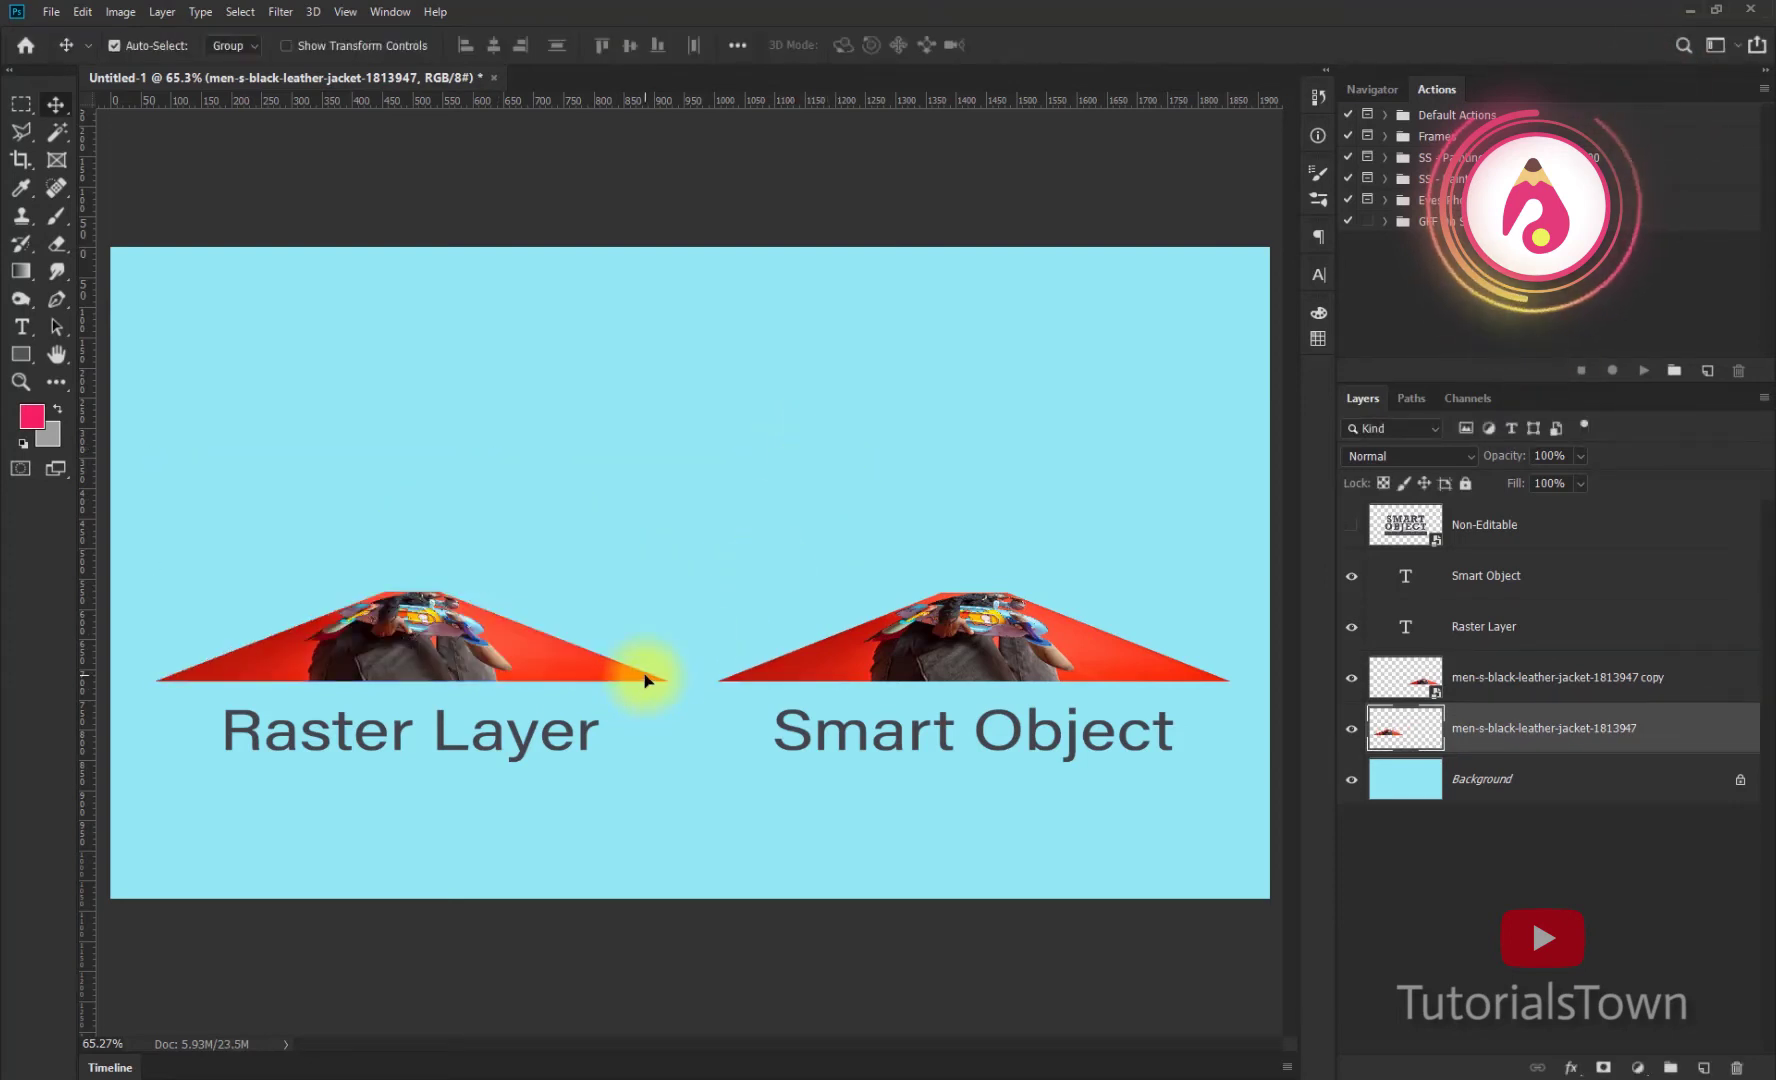
pyautogui.moveTo(912, 652); pyautogui.dragTo(828, 556)
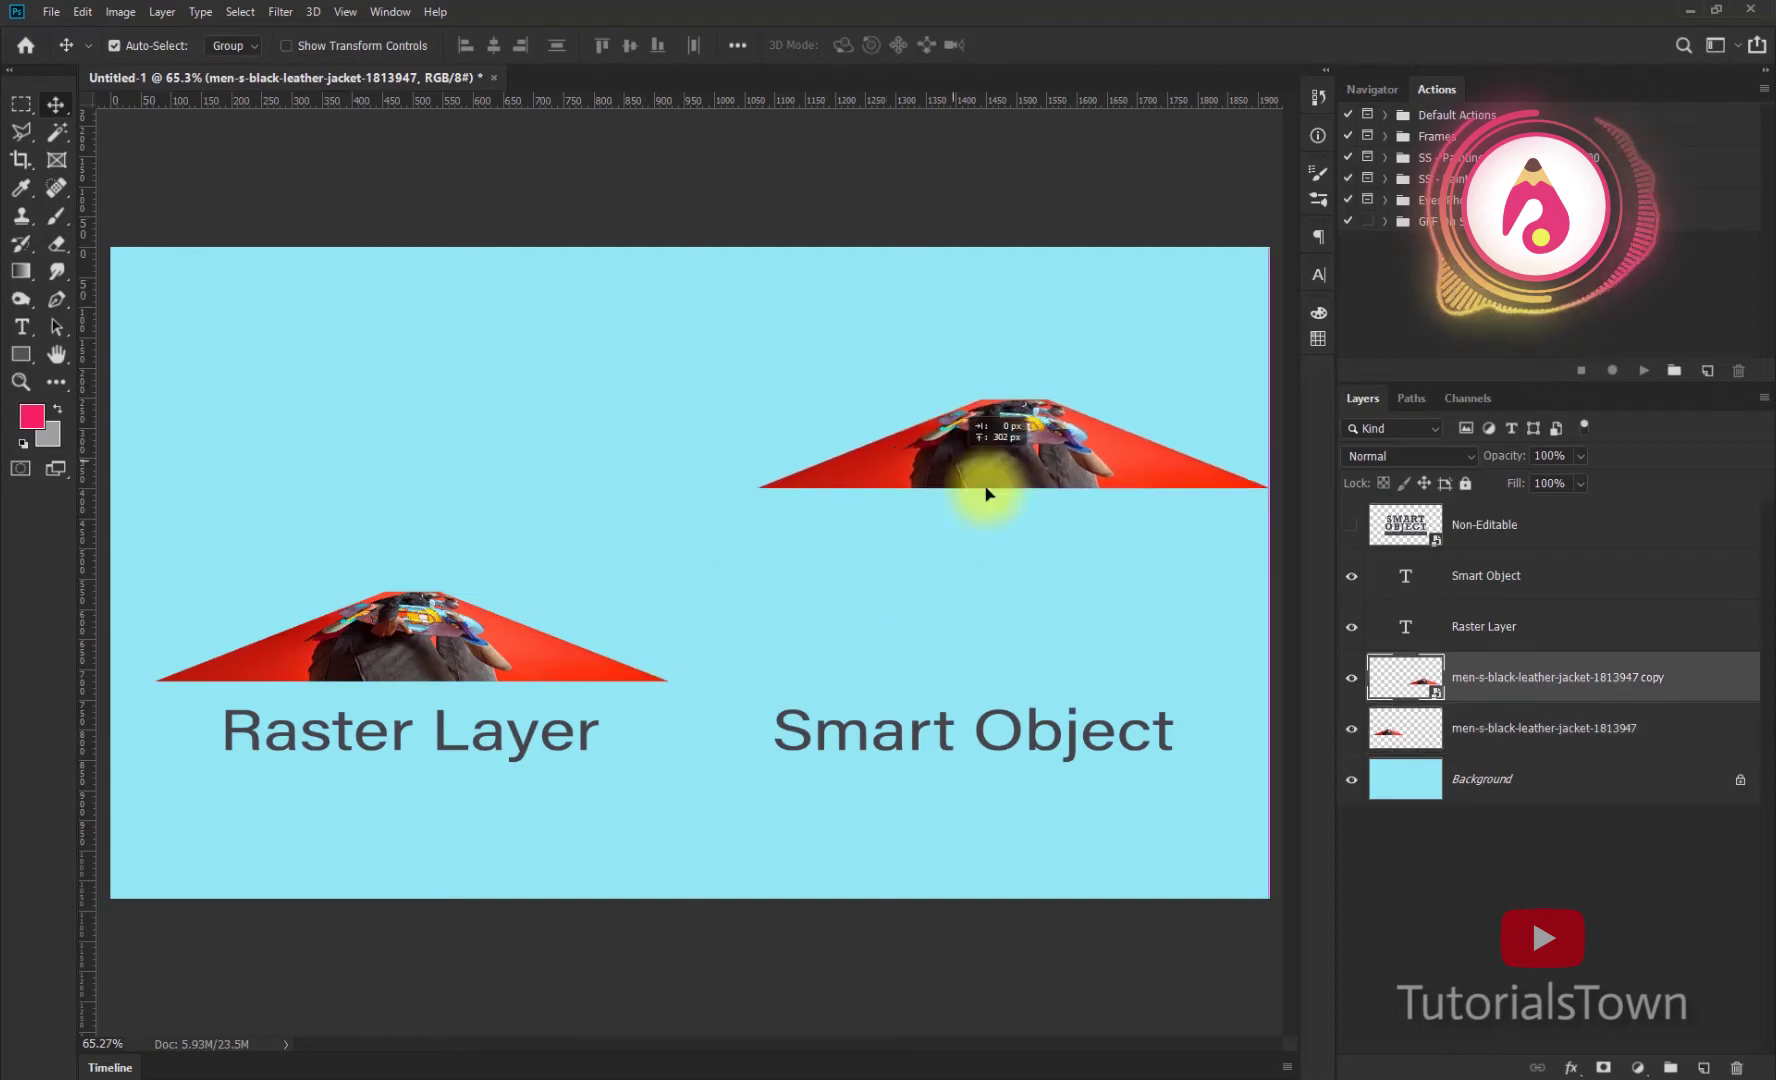
pyautogui.hotkey('ctrl', 'z')
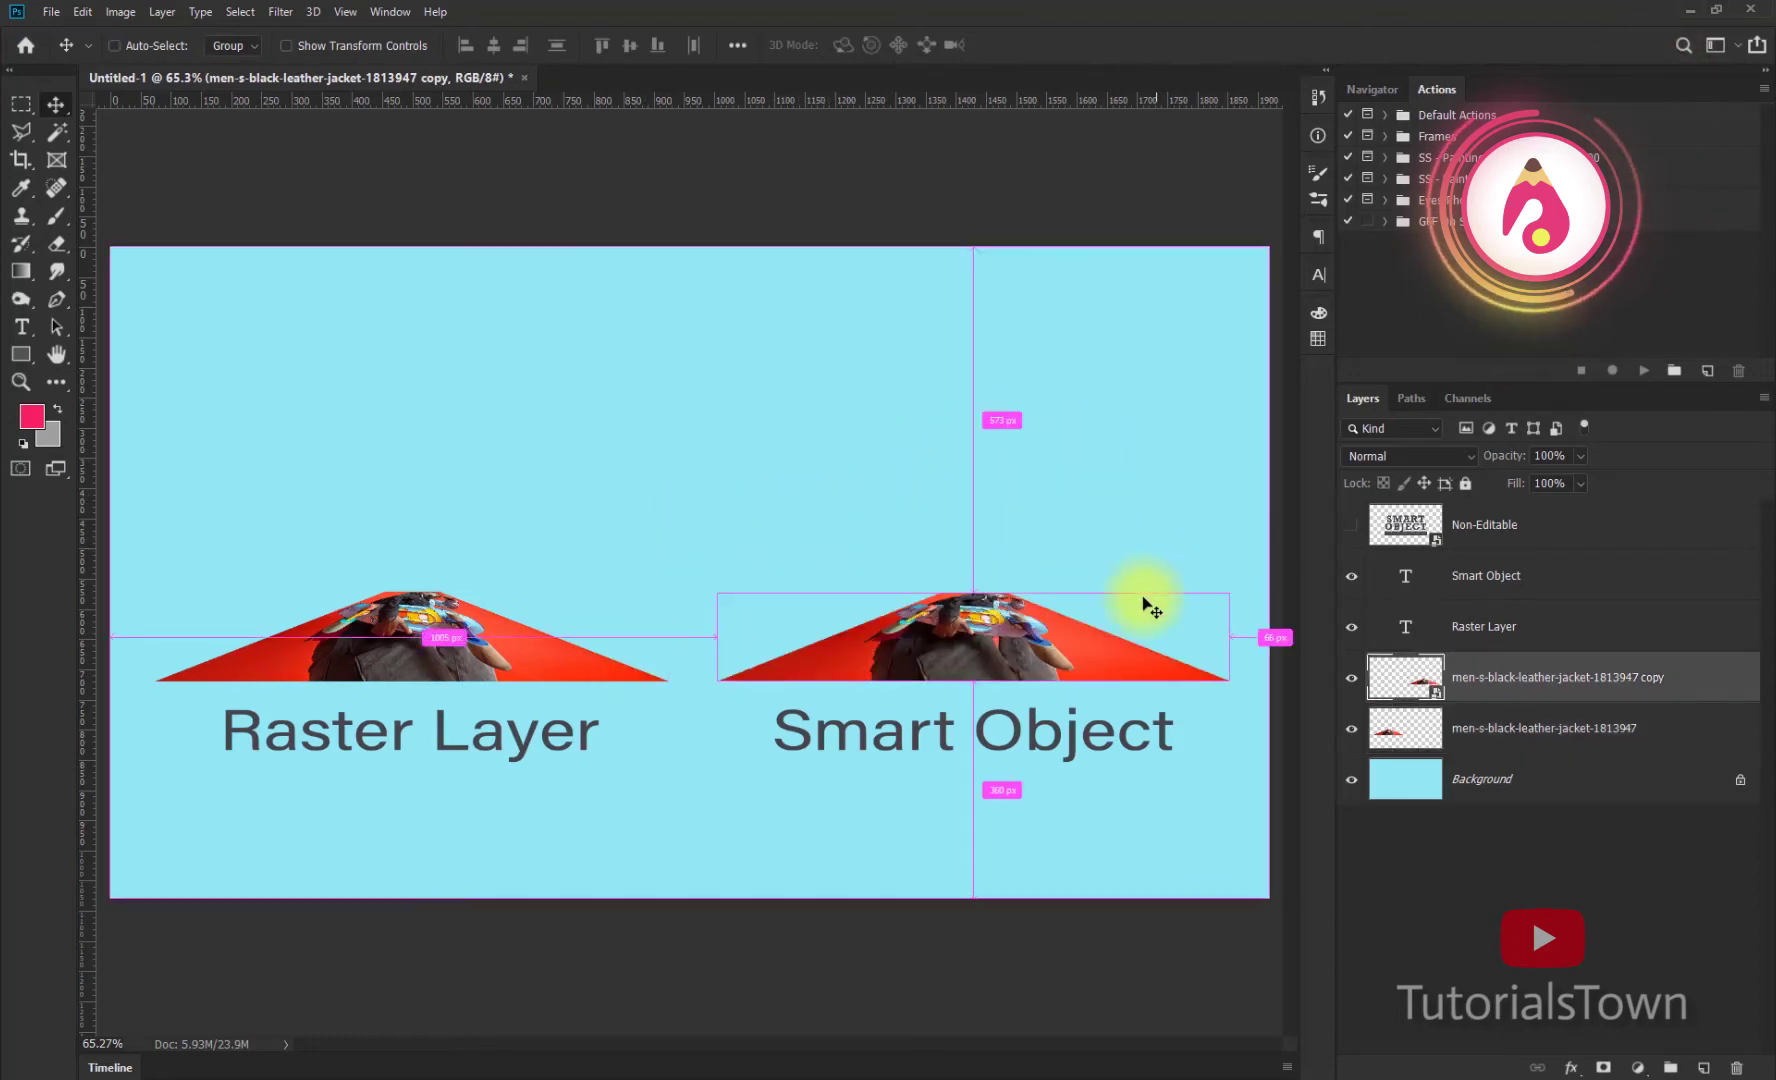
# Step: Undo through History until both skateboard photos are full upright rectangles again
pyautogui.hotkey('ctrl', 'z')
pyautogui.hotkey('ctrl', 'z')
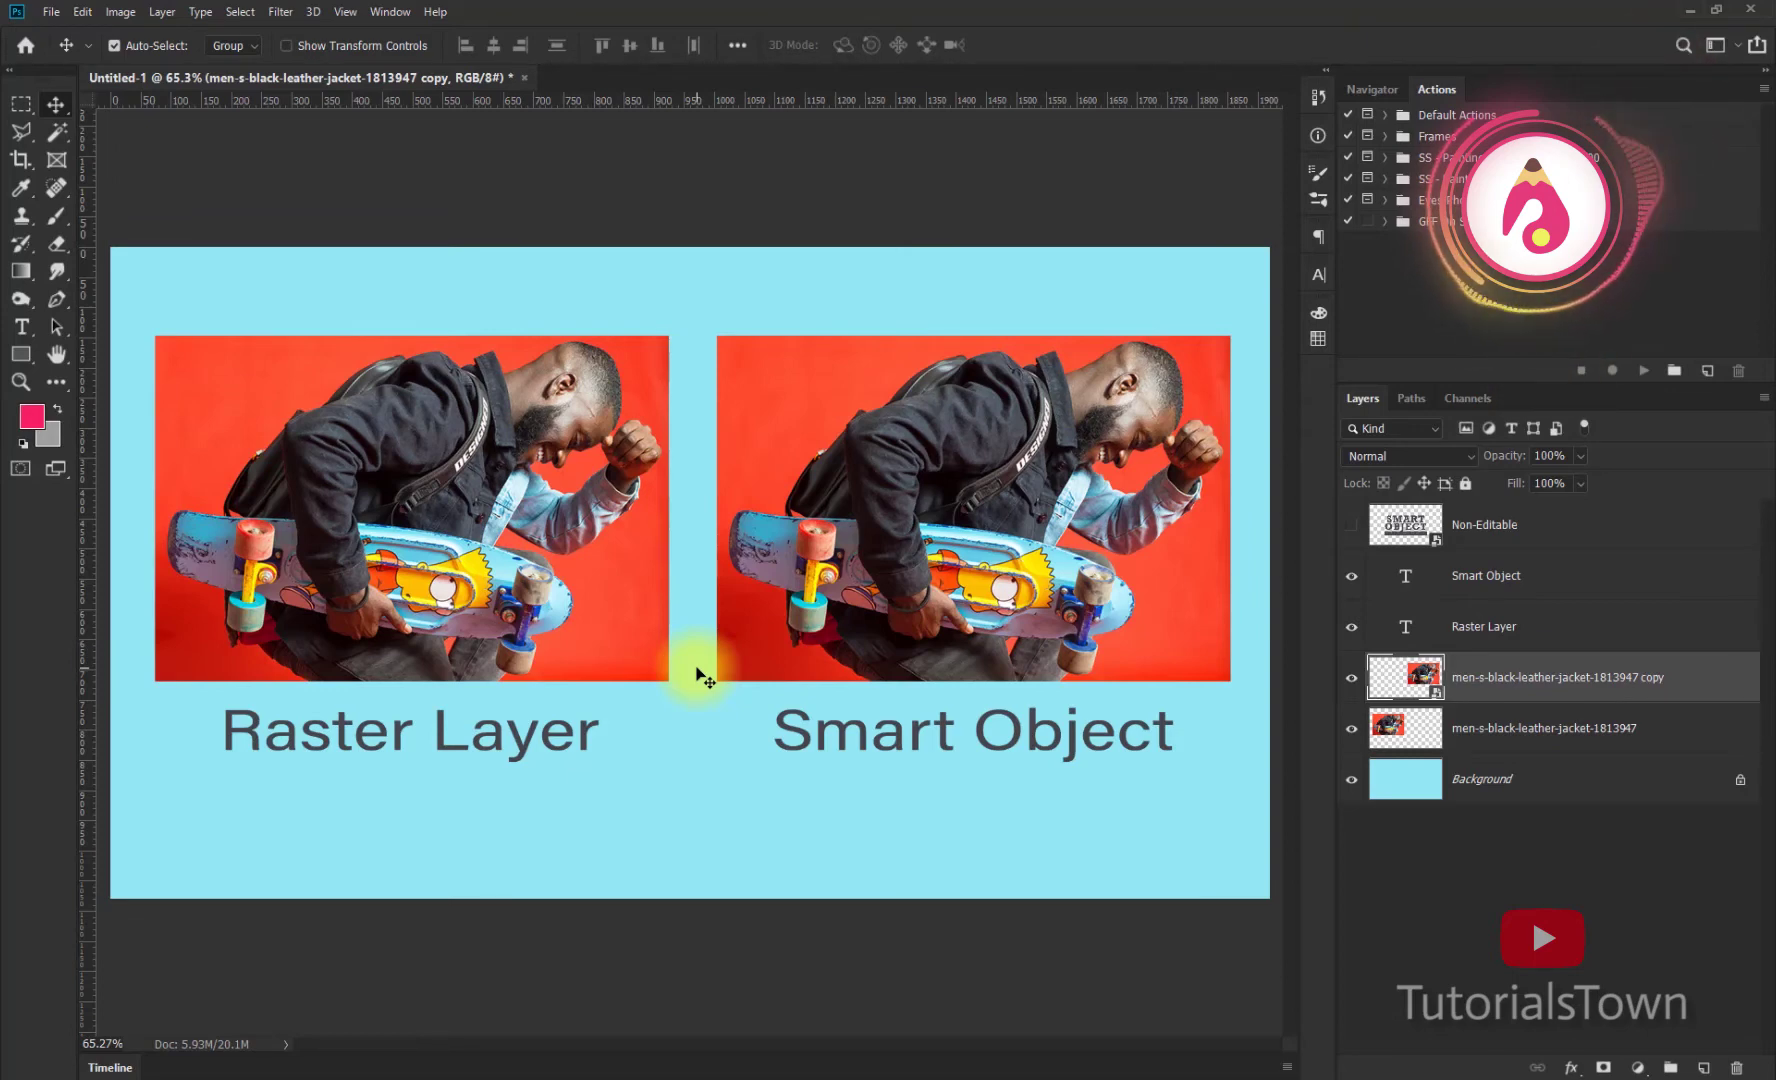
# Step: Shrink both the raster and smart object photo copies to tiny thumbnails
pyautogui.click(514, 444)
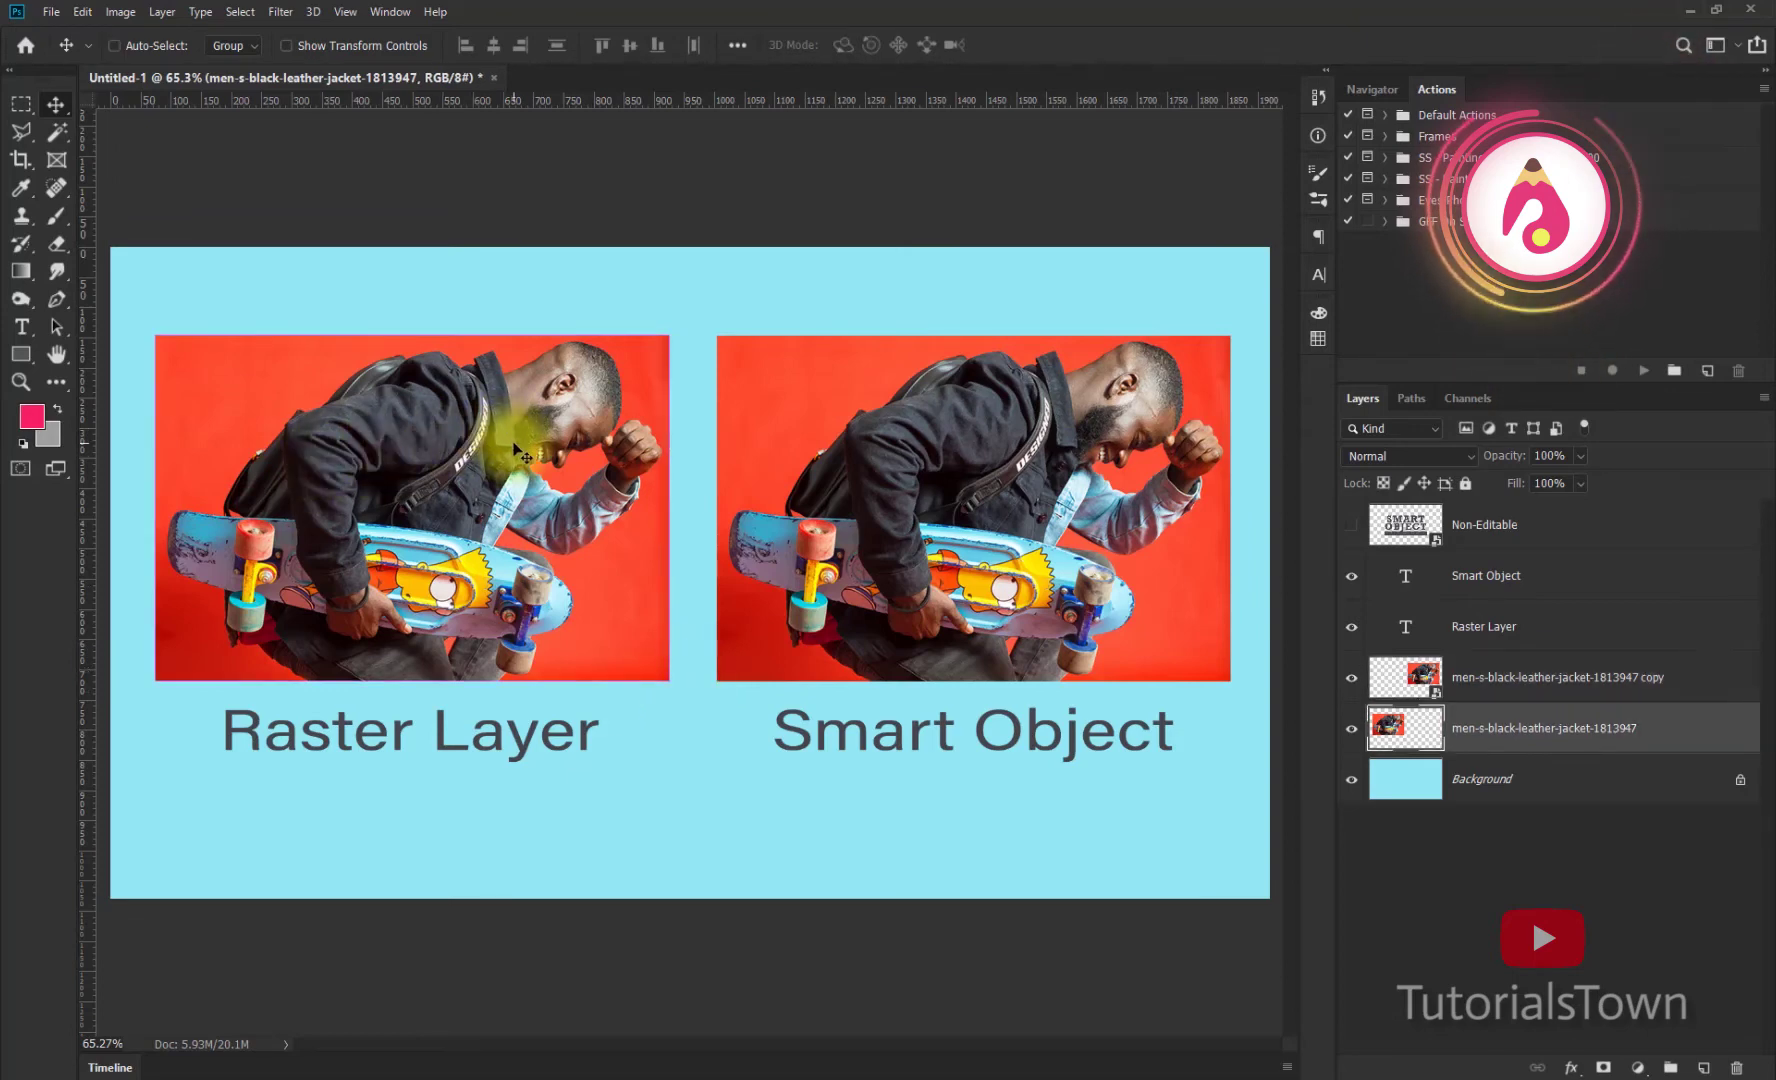
pyautogui.hotkey('ctrl', 't')
pyautogui.moveTo(662, 335); pyautogui.dragTo(171, 616)
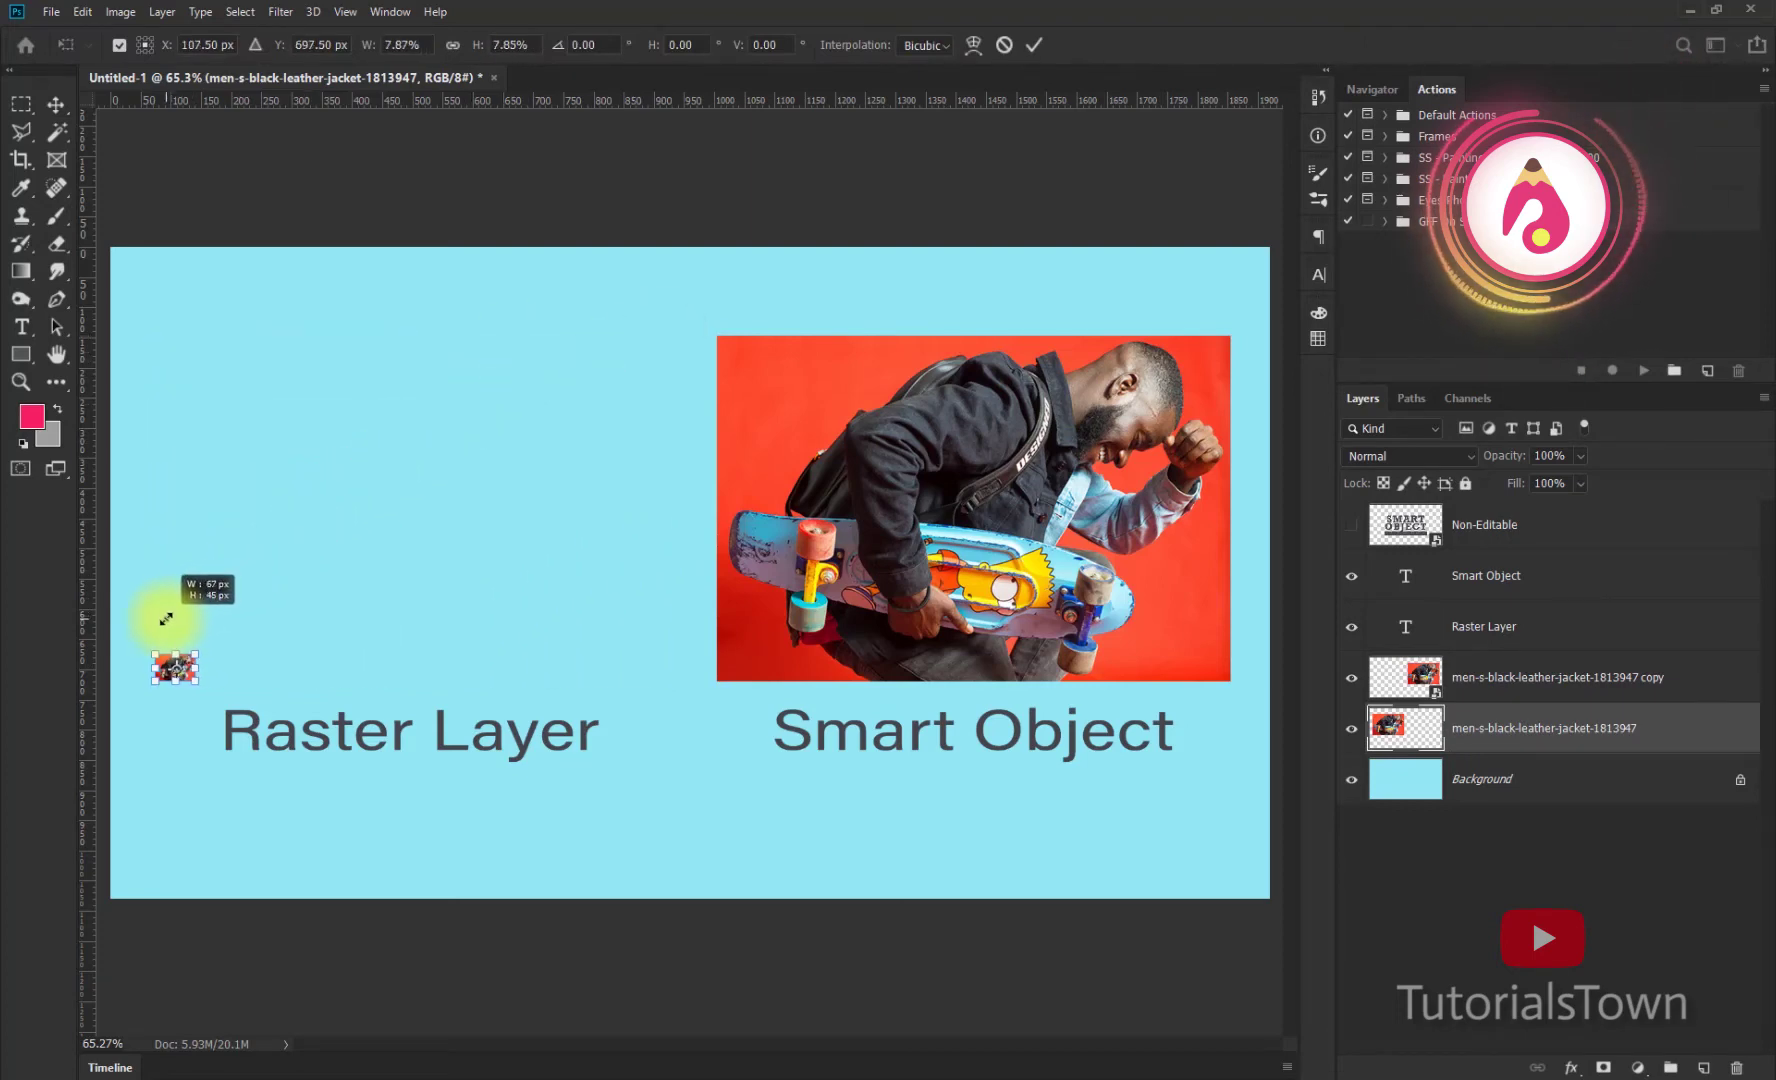
pyautogui.press('Return')
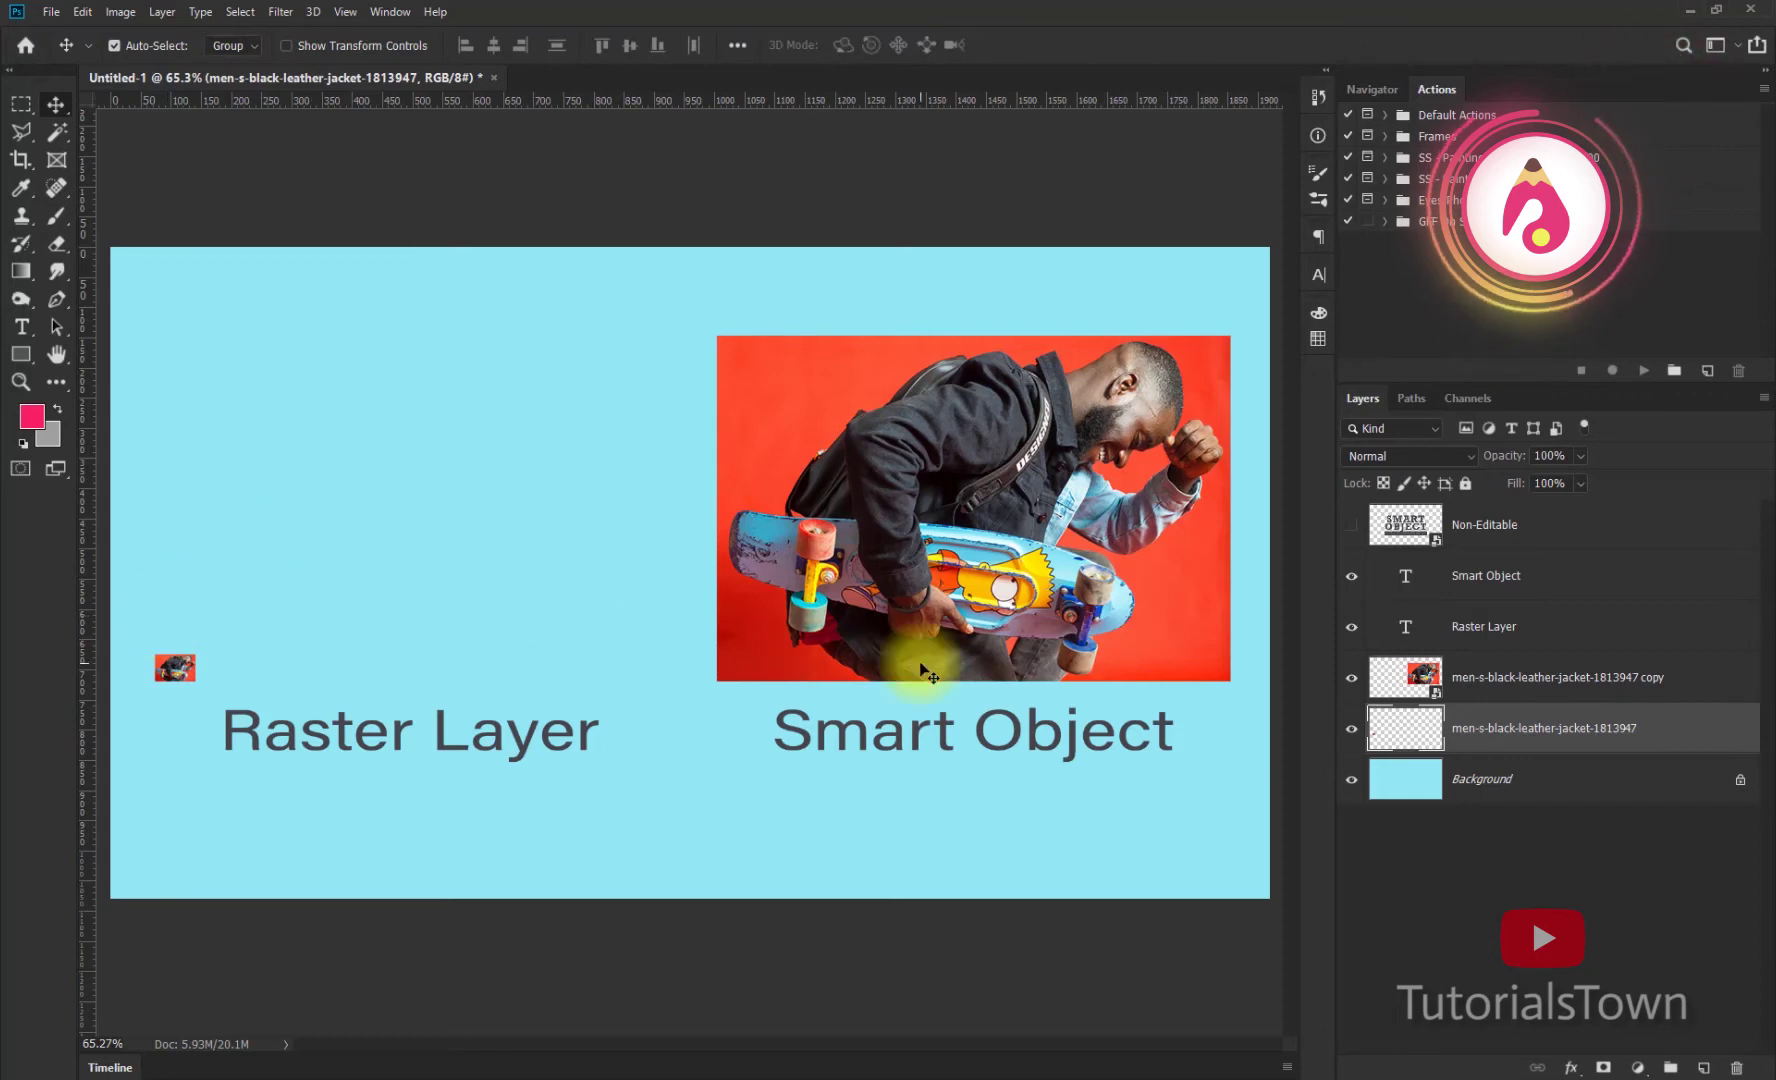
pyautogui.click(1050, 565)
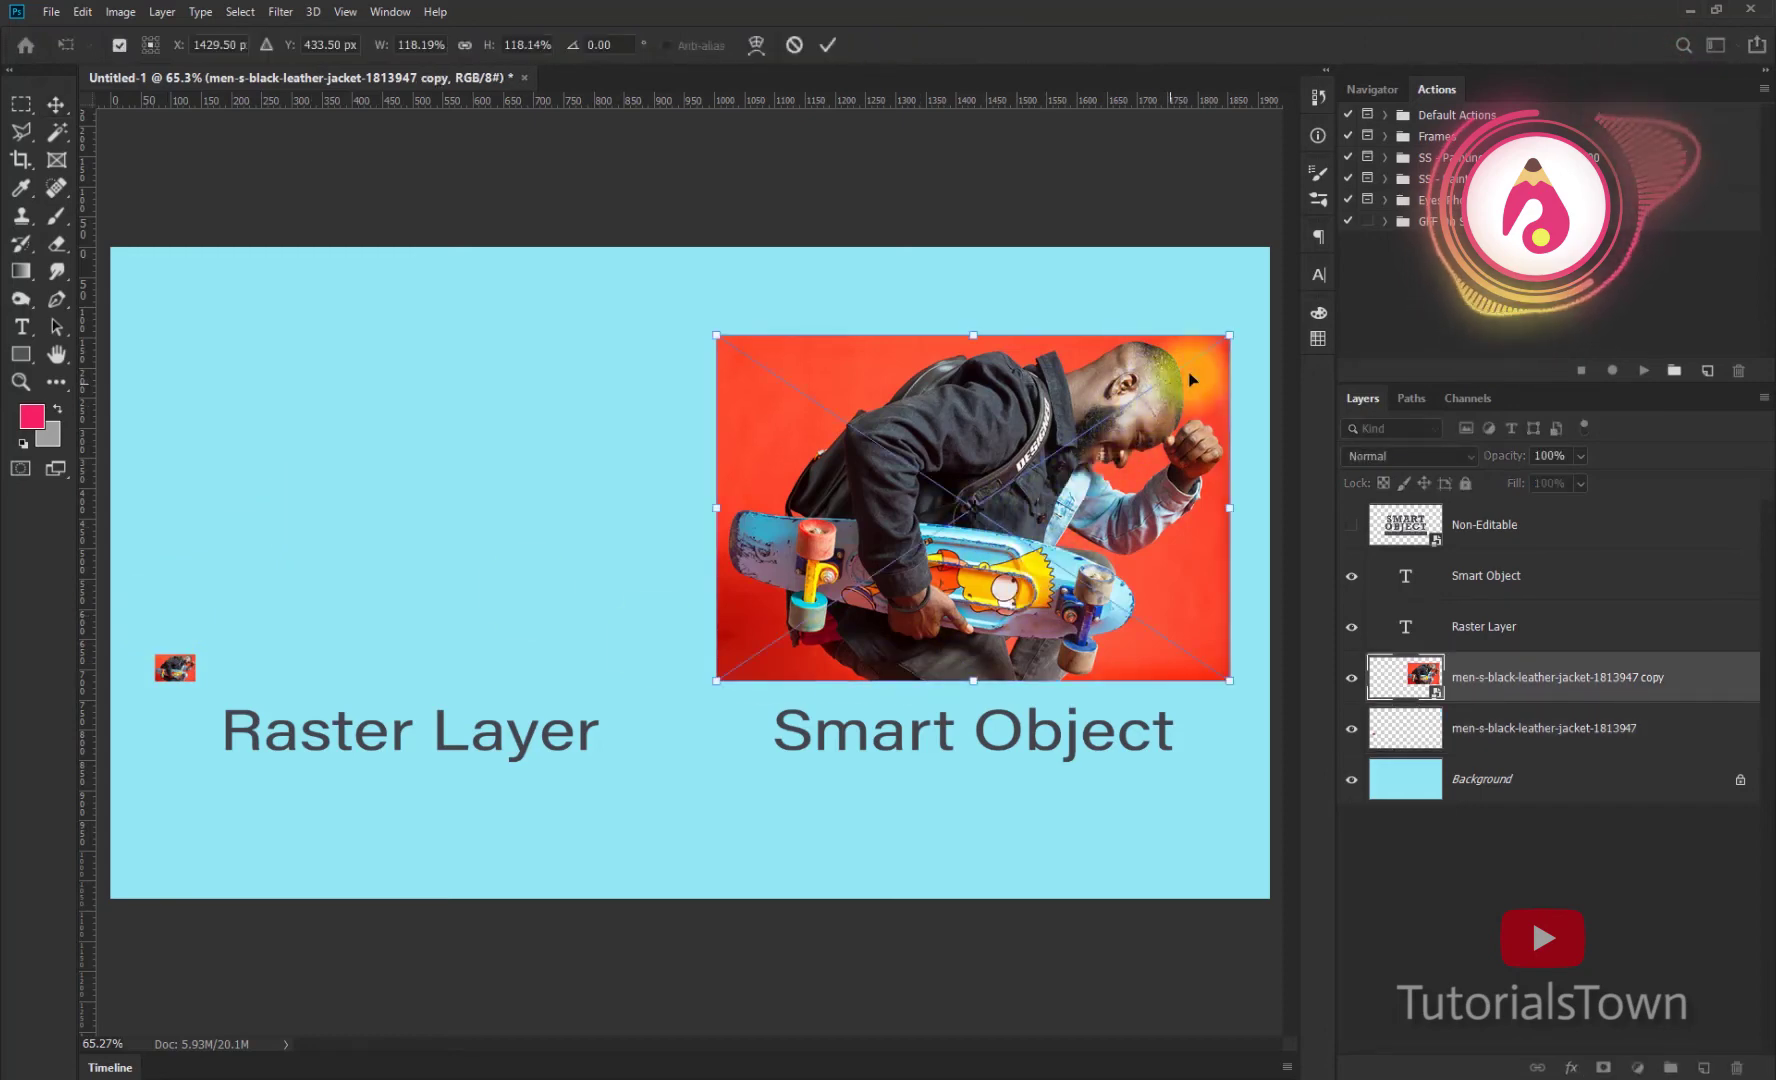
pyautogui.hotkey('ctrl', 't')
pyautogui.moveTo(1228, 338); pyautogui.dragTo(782, 699)
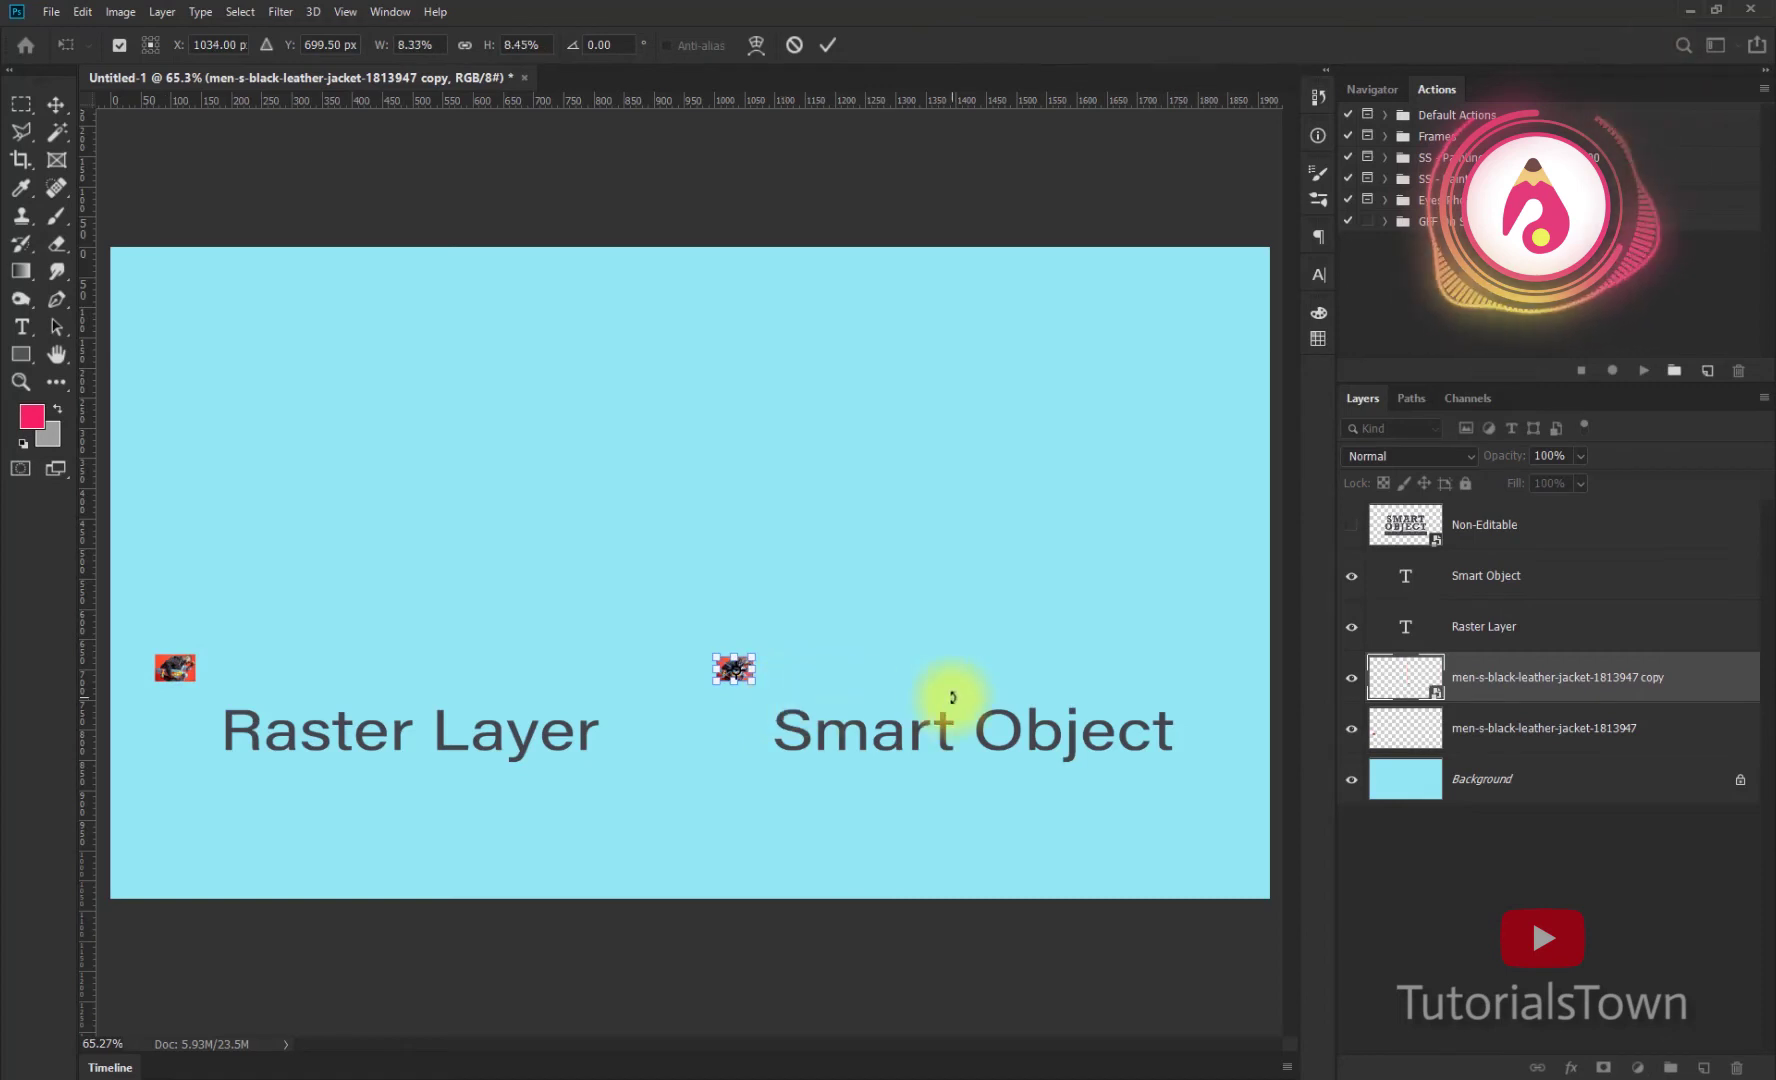
pyautogui.press('Return')
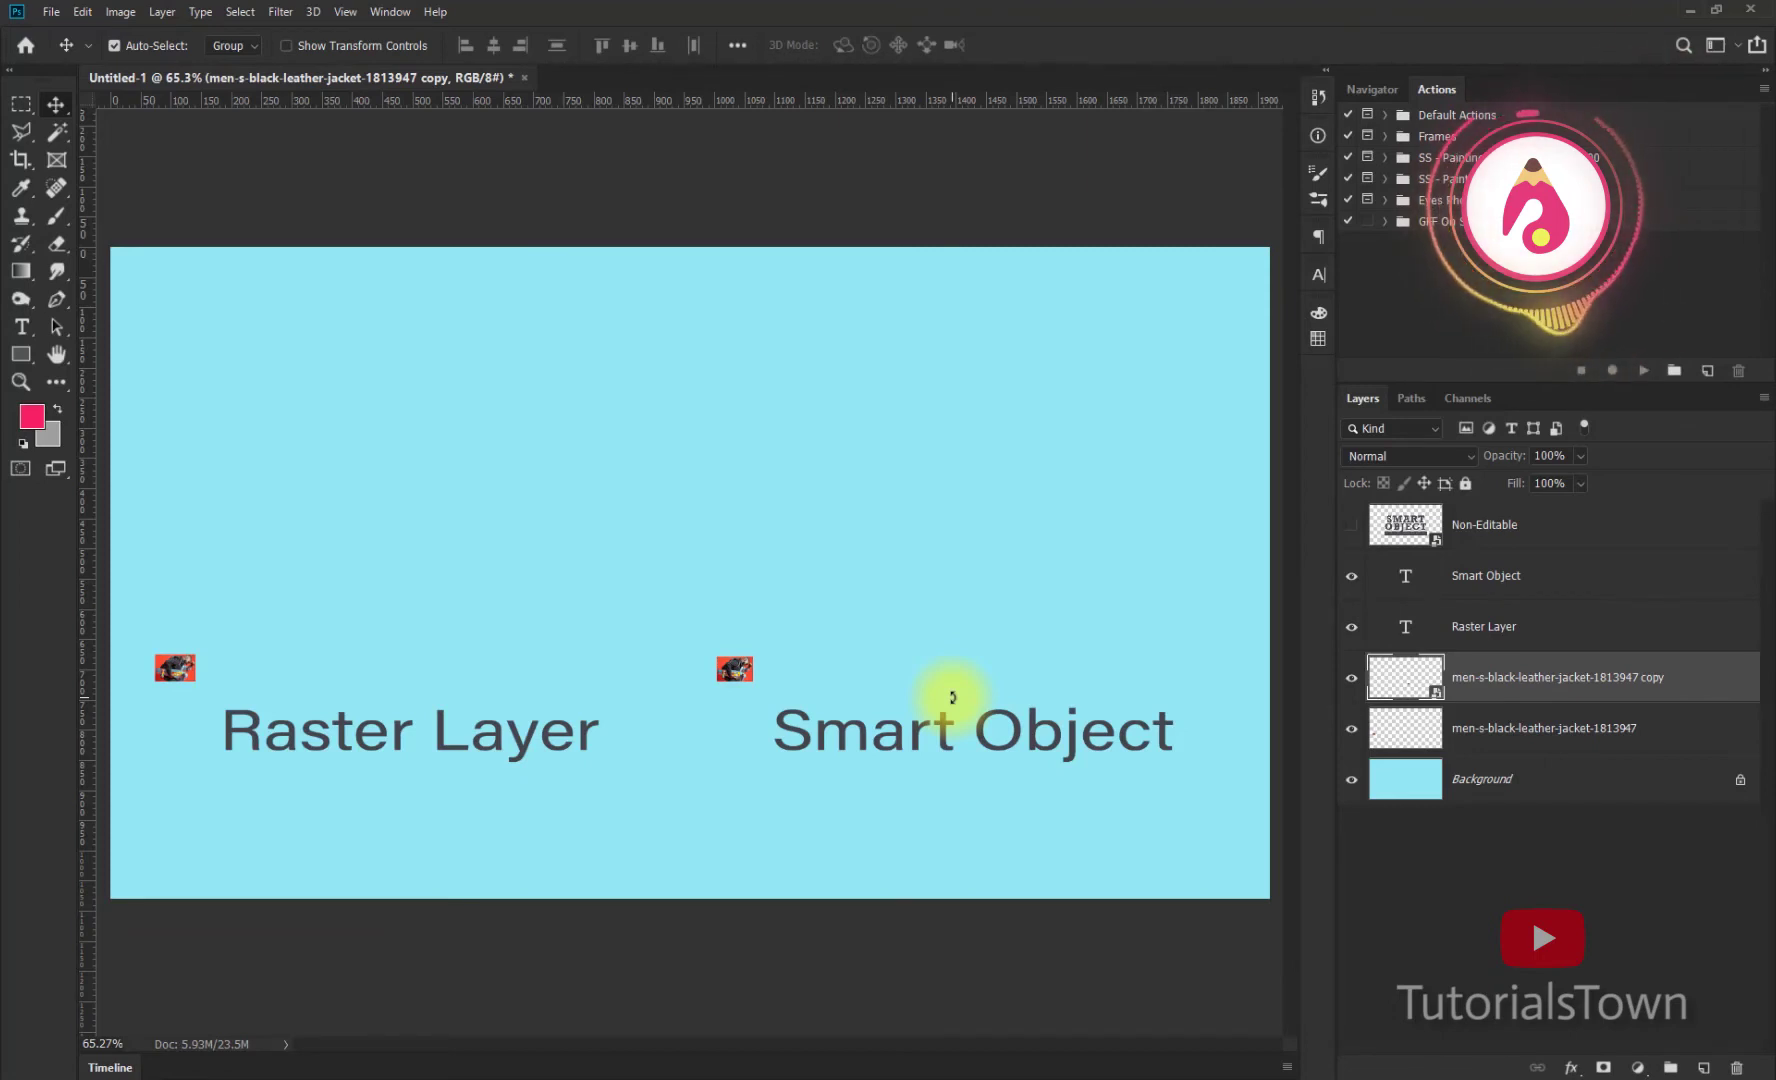
# Step: Enlarge the tiny raster copy back to full size, leaving it pixelated
pyautogui.click(172, 671)
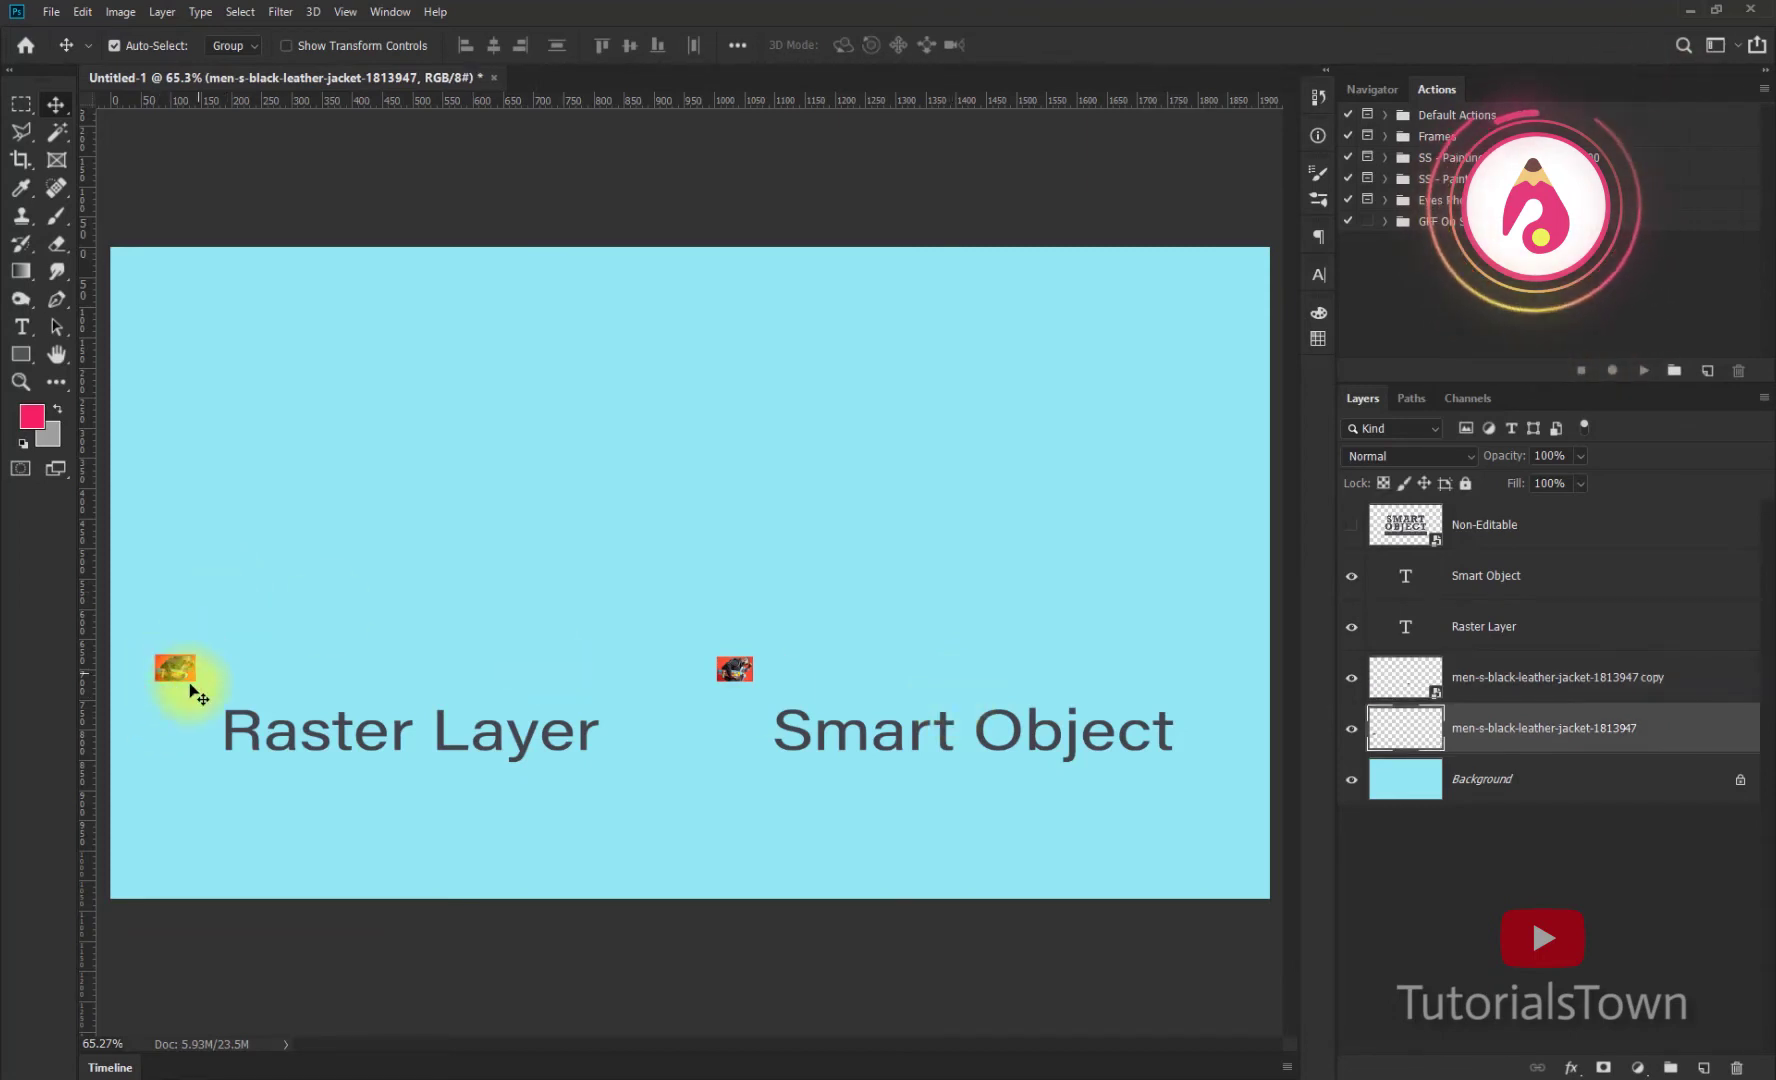
pyautogui.hotkey('ctrl', 't')
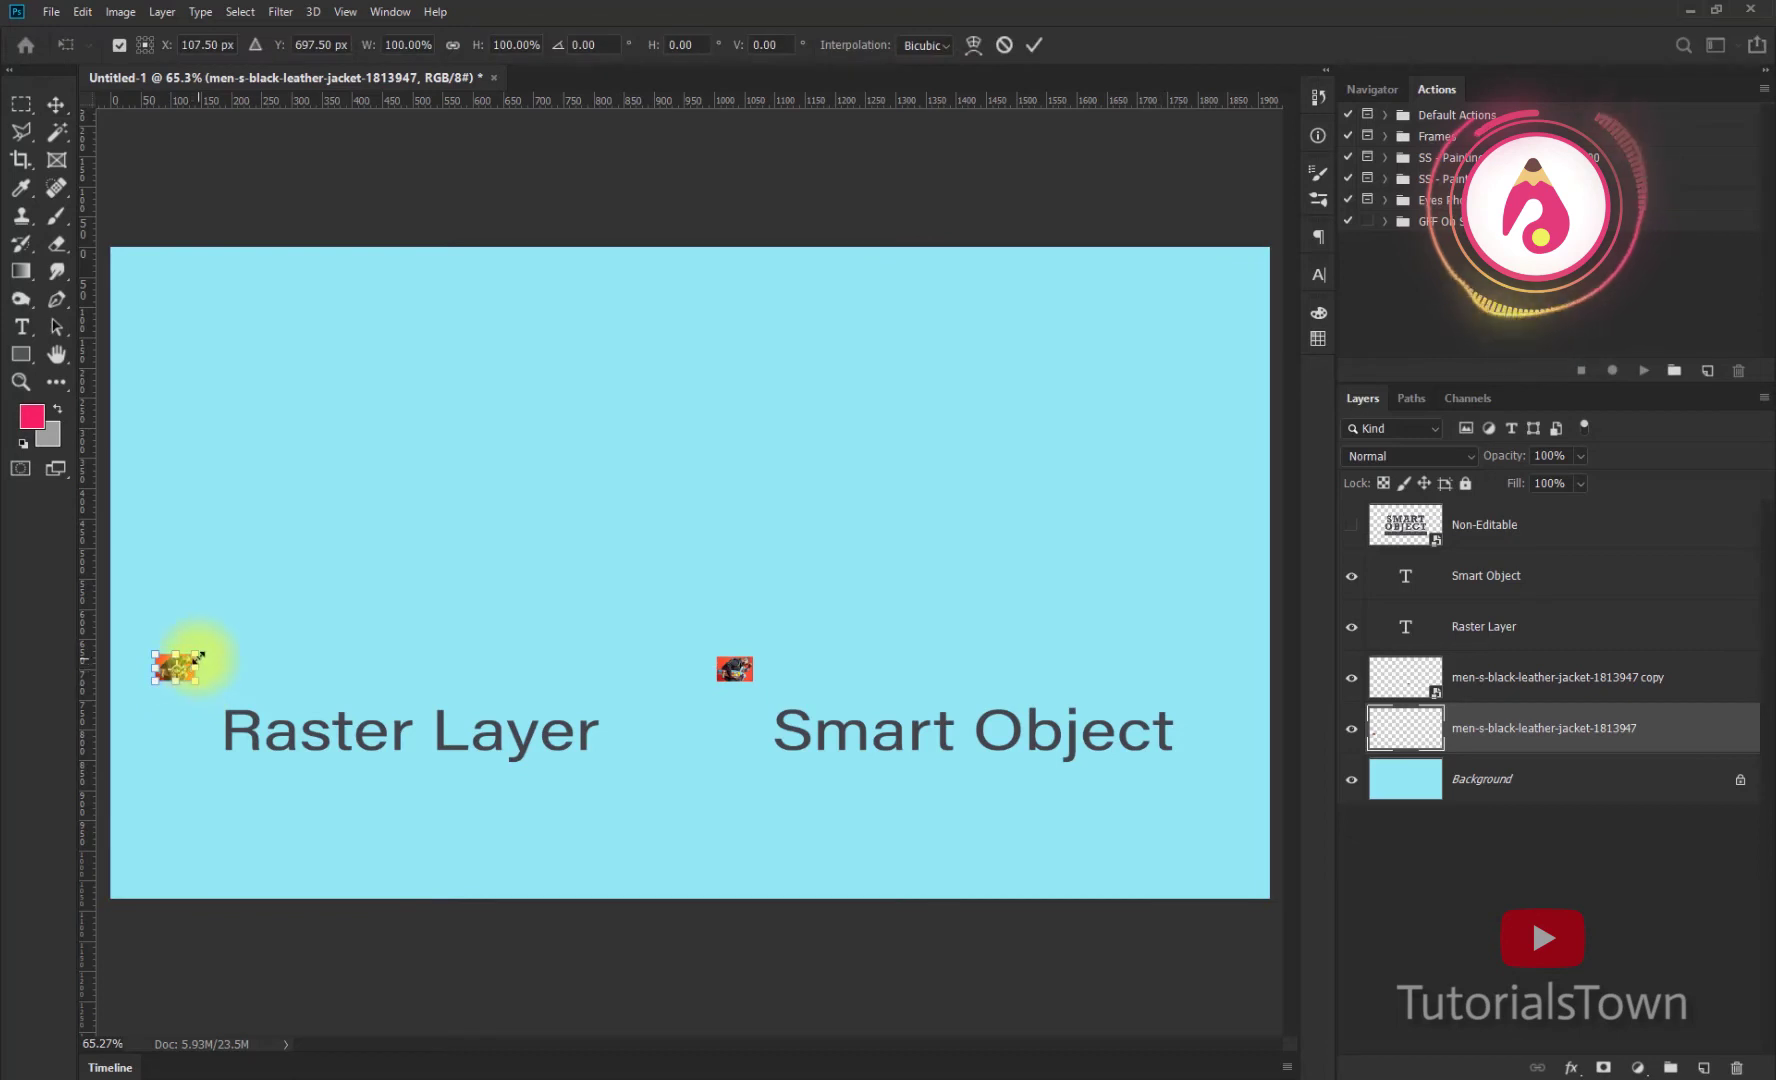
pyautogui.moveTo(202, 648); pyautogui.dragTo(693, 397)
# Step: Commit the raster copy's enlargement, then scale the tiny smart-object copy back to full size
pyautogui.press('Return')
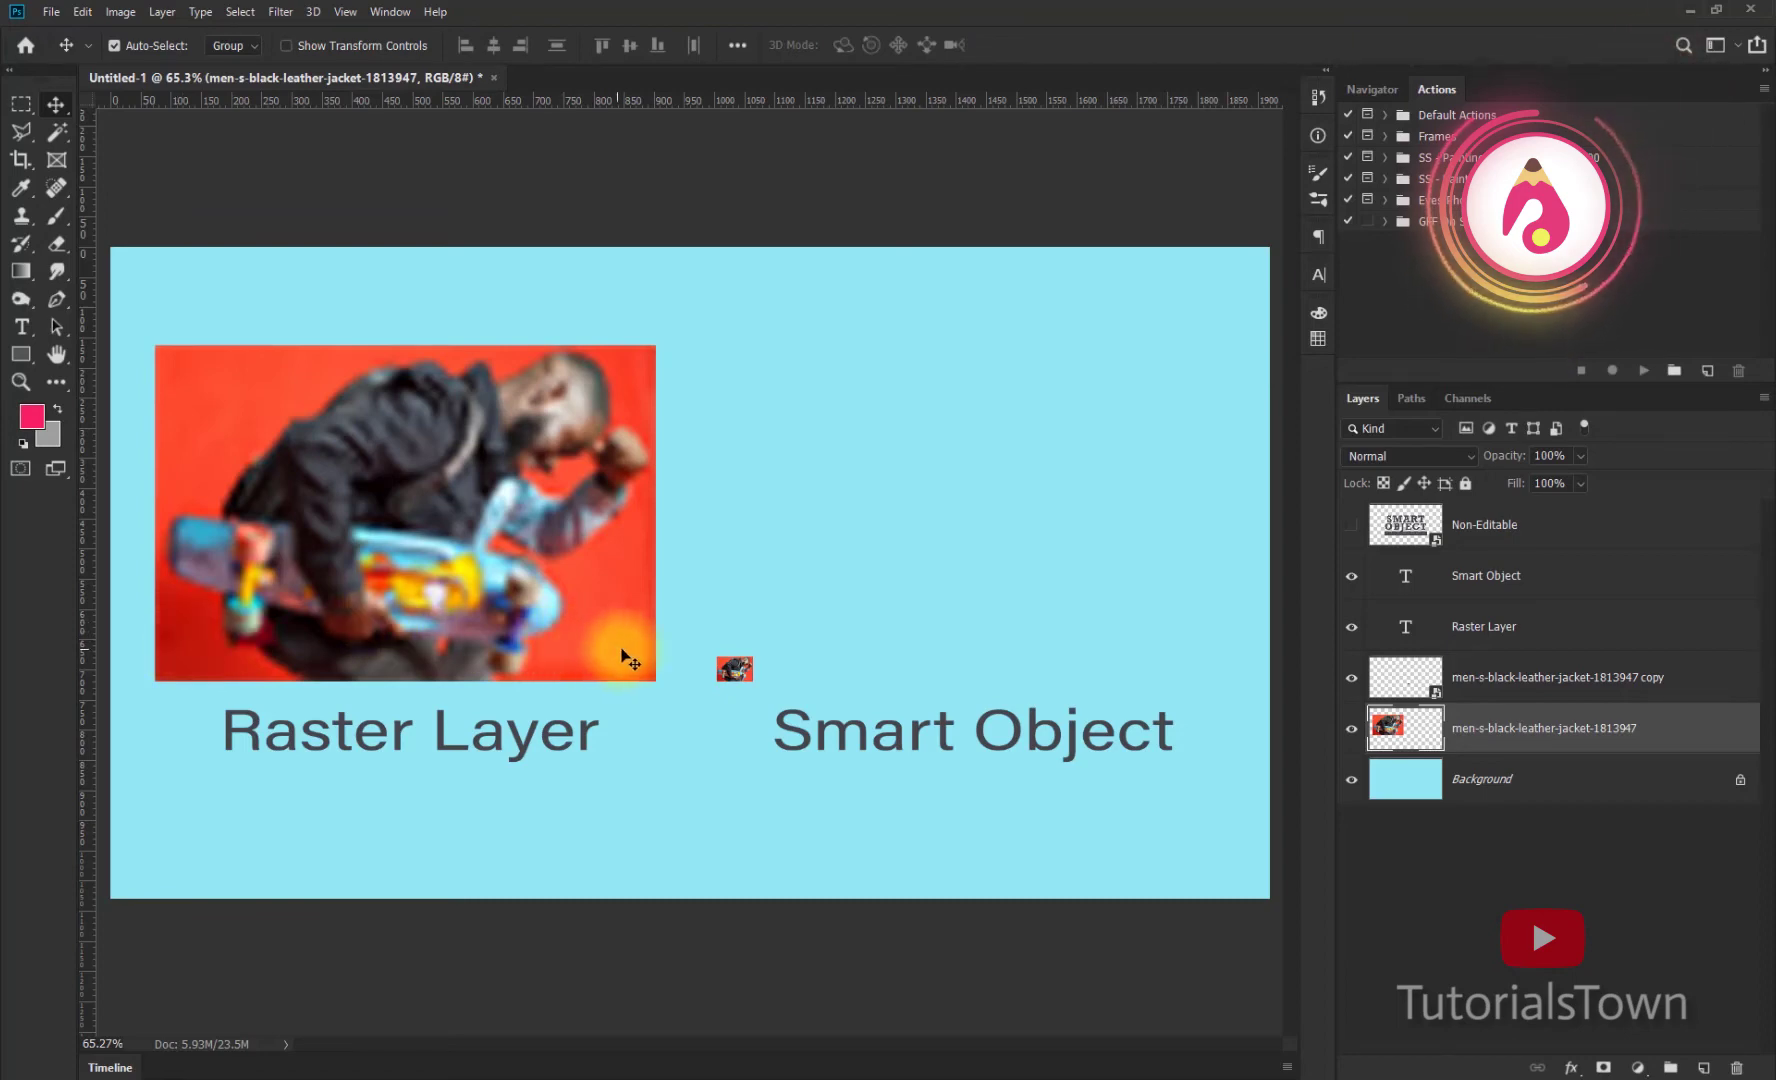
pyautogui.click(730, 670)
pyautogui.hotkey('ctrl', 't')
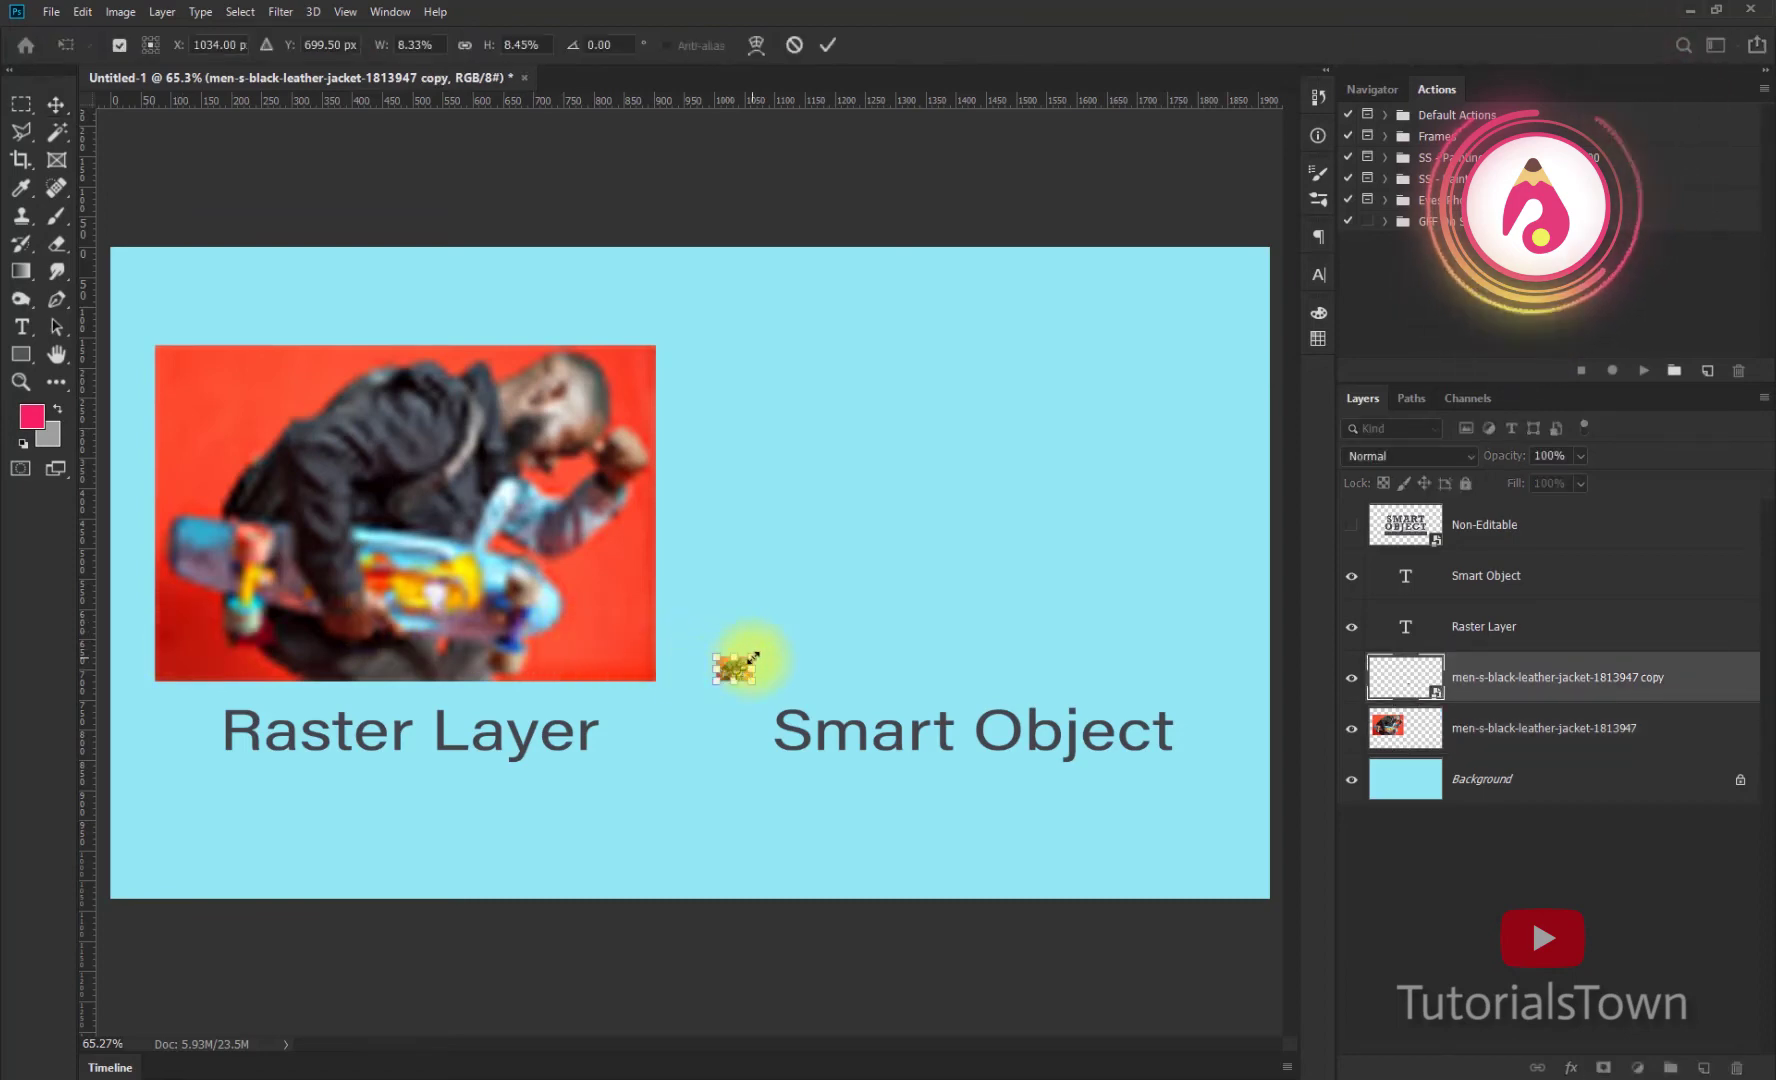
pyautogui.moveTo(790, 633)
pyautogui.mouseDown()
pyautogui.moveTo(1181, 404)
pyautogui.moveTo(1207, 350)
pyautogui.mouseUp()
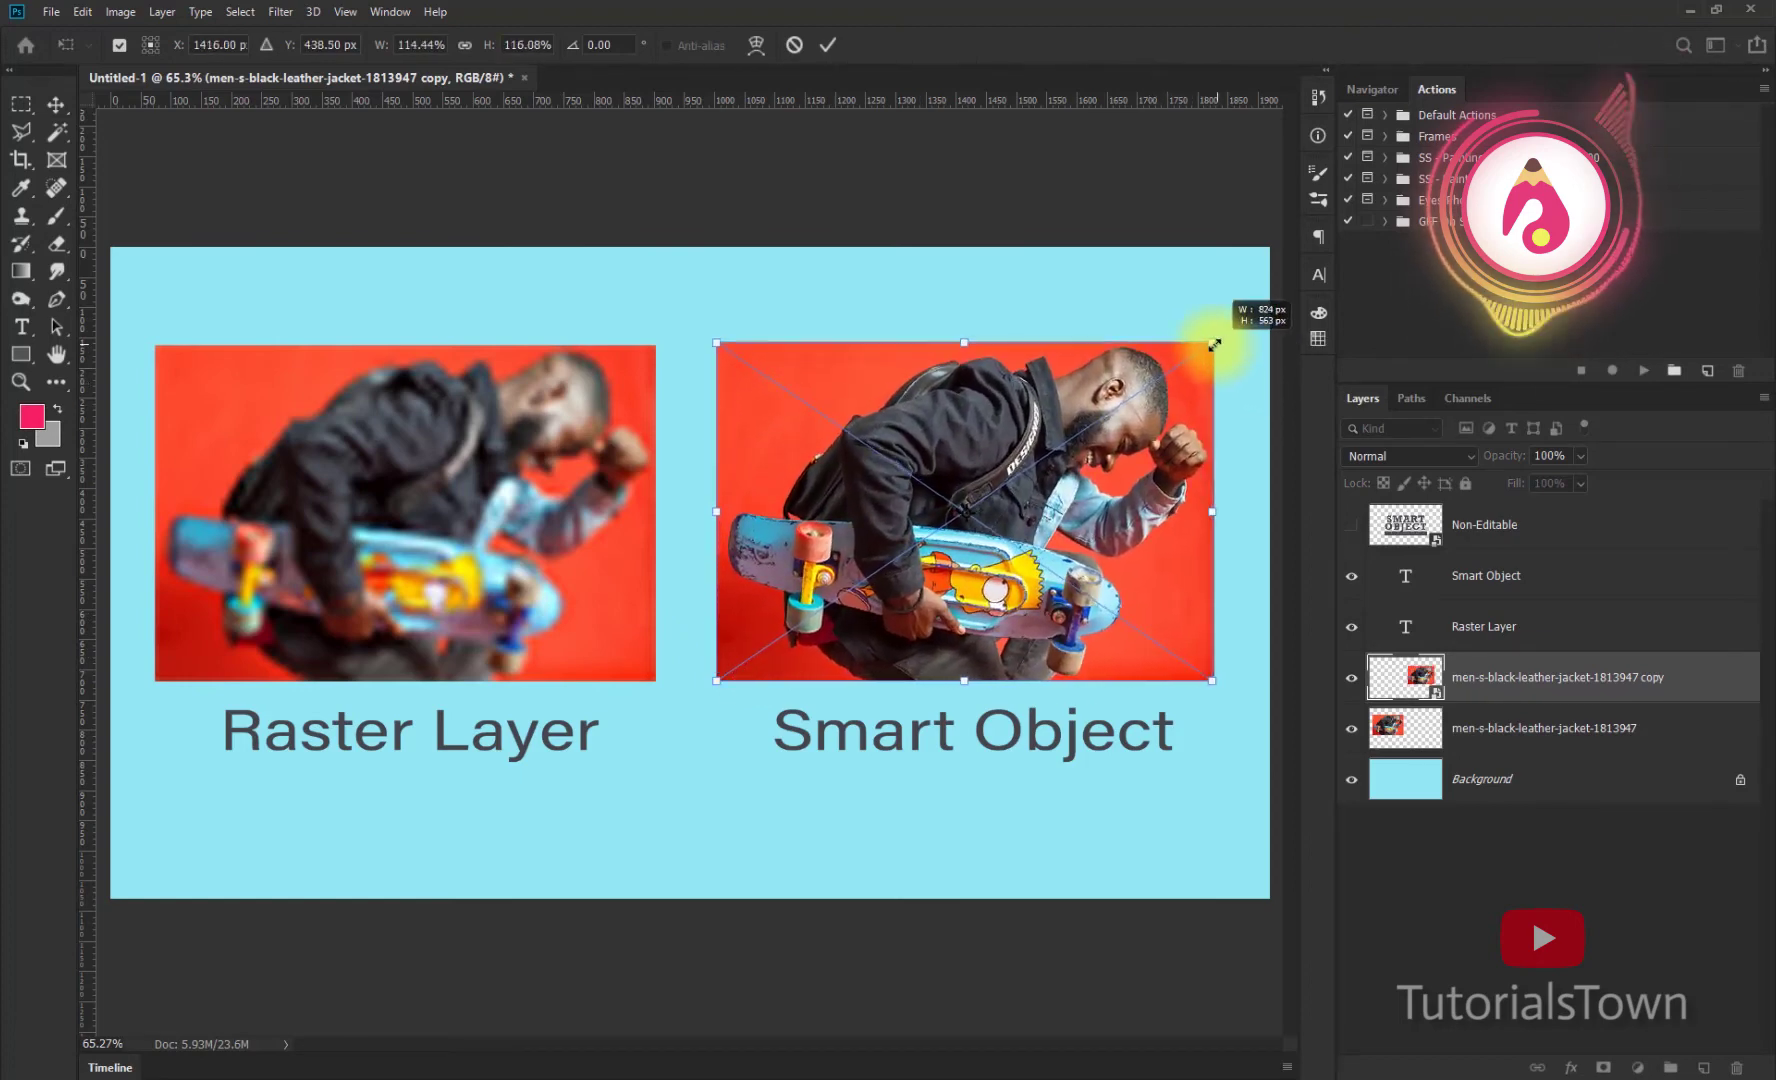
pyautogui.press('Return')
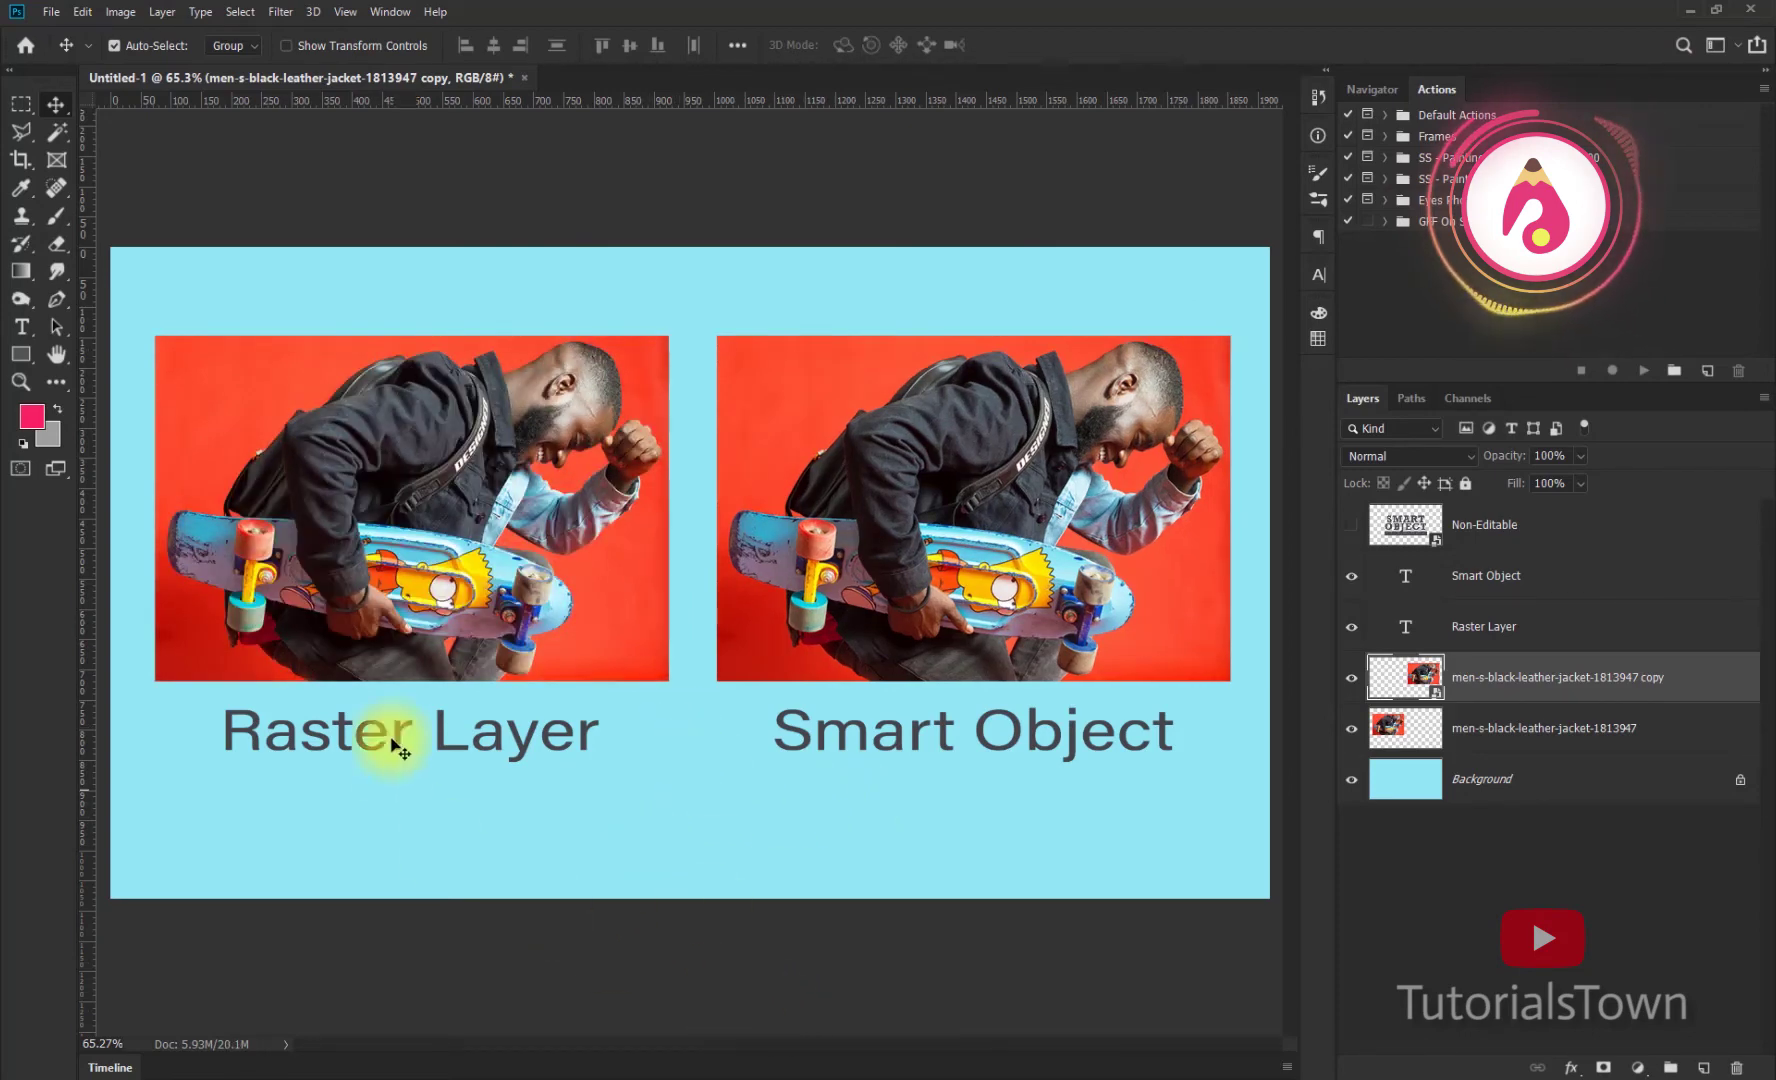
# Step: Blur the raster skateboard photo with a 61.1-pixel Gaussian Blur
pyautogui.click(612, 645)
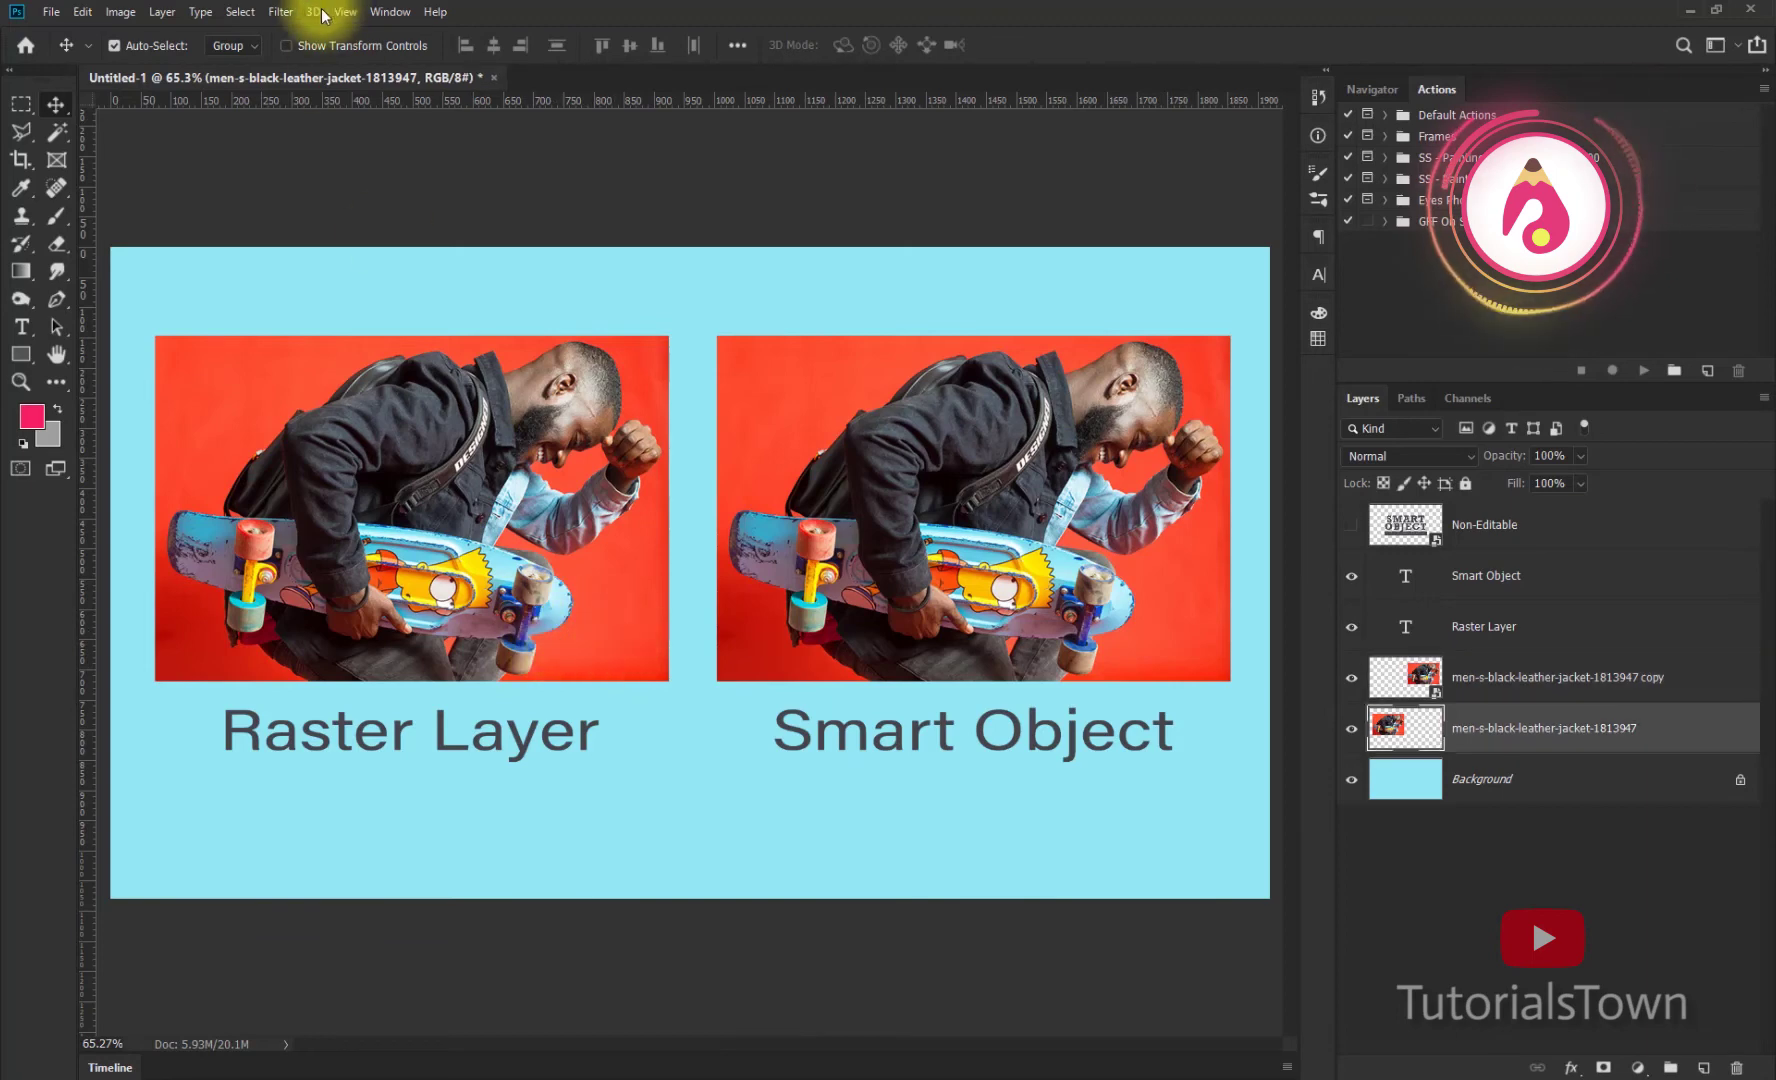
pyautogui.click(283, 20)
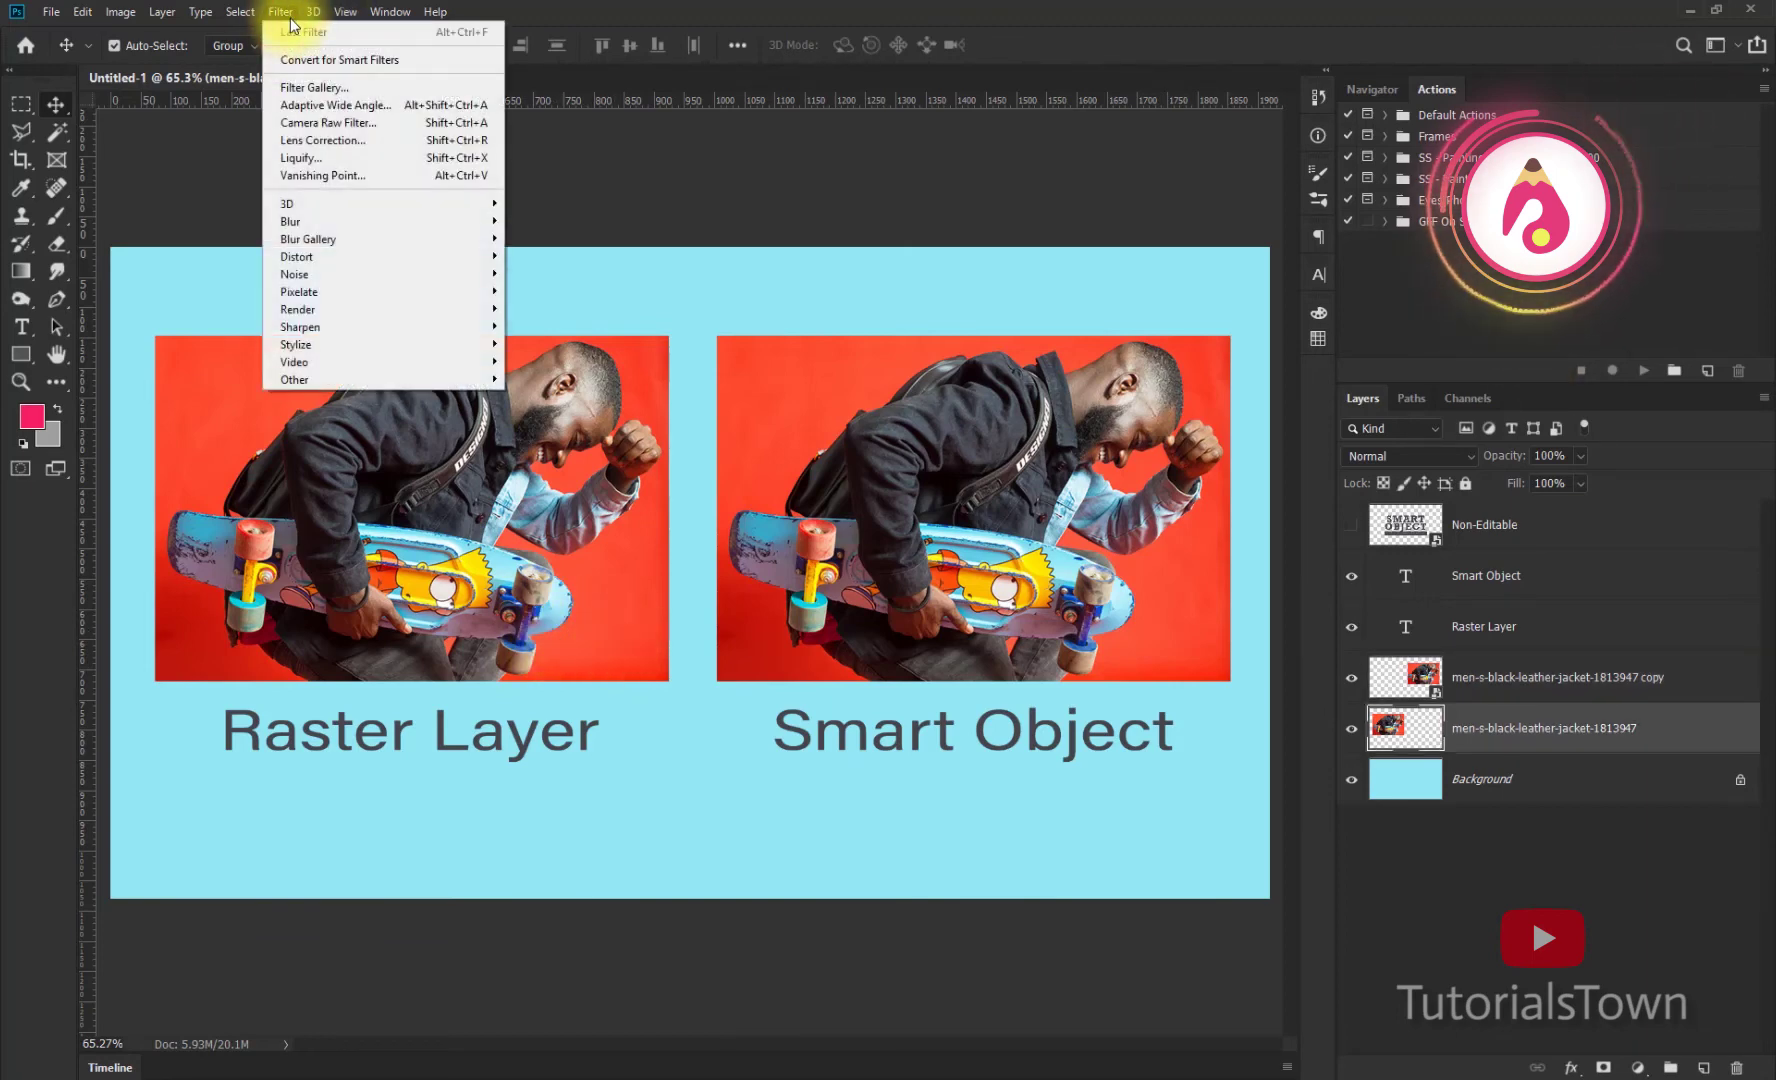
pyautogui.click(845, 215)
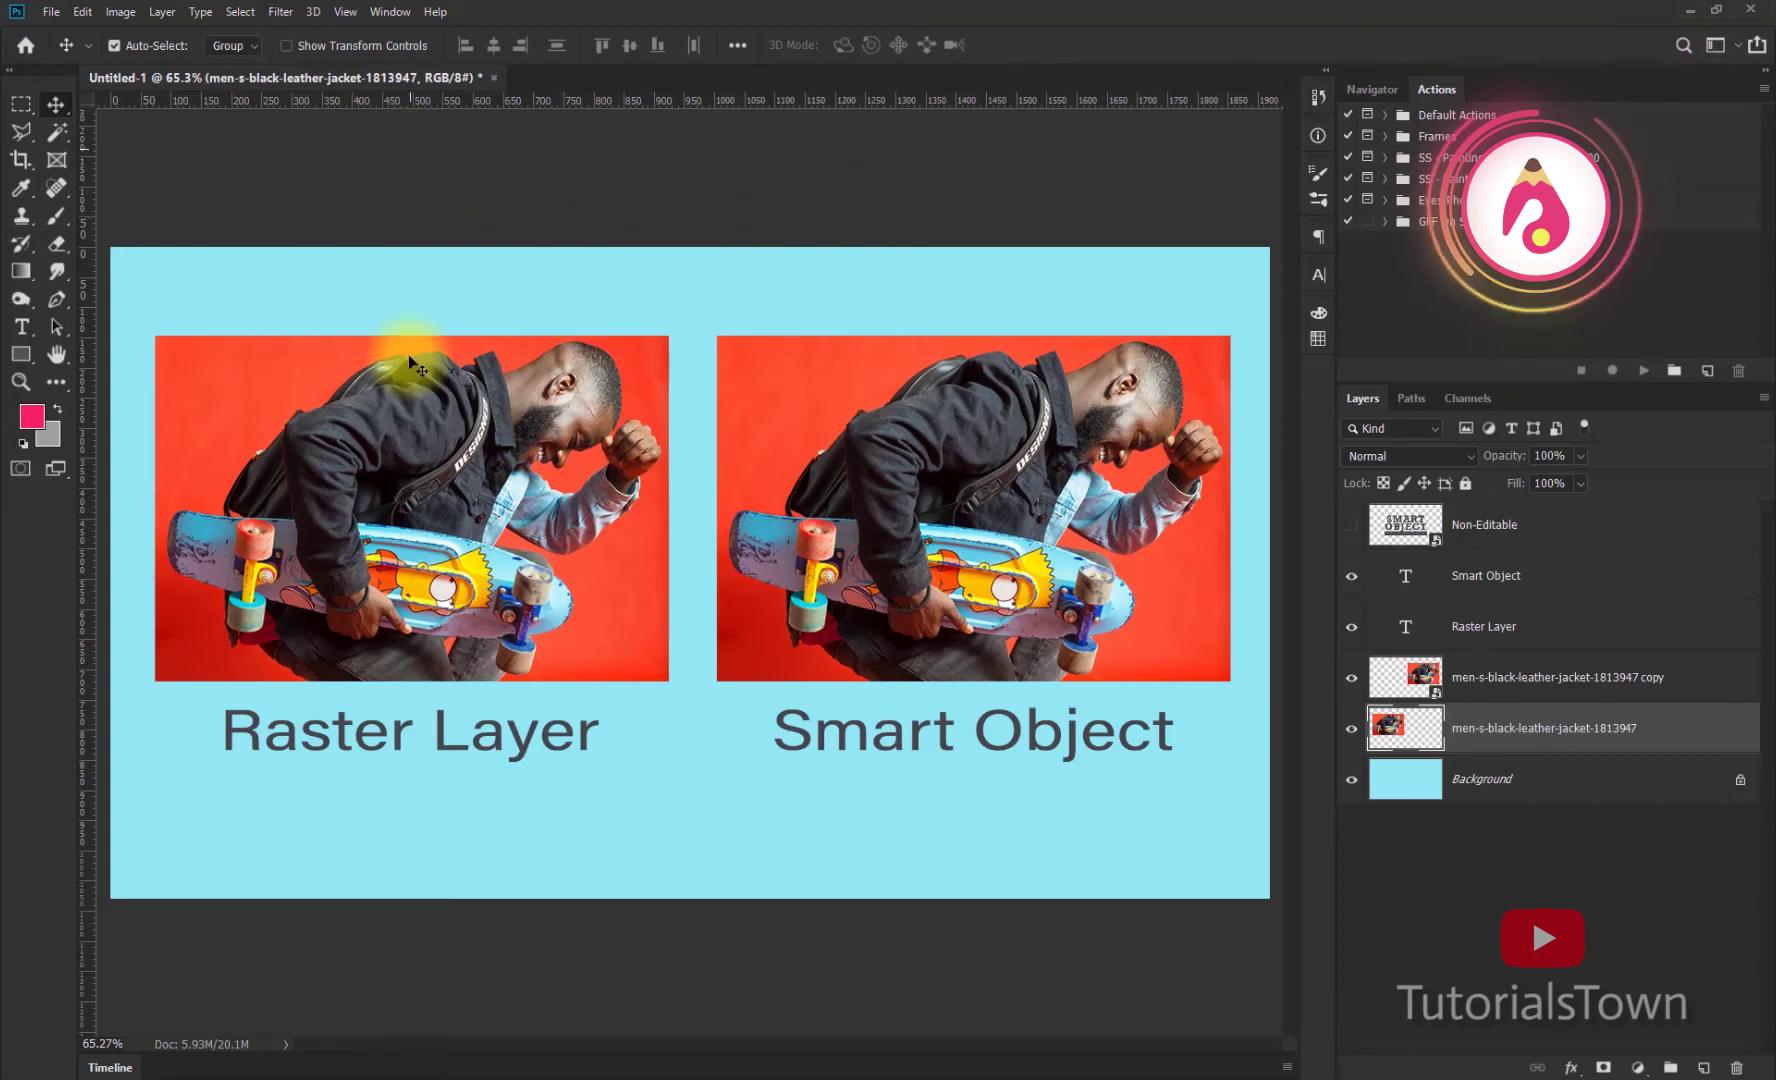
pyautogui.click(280, 12)
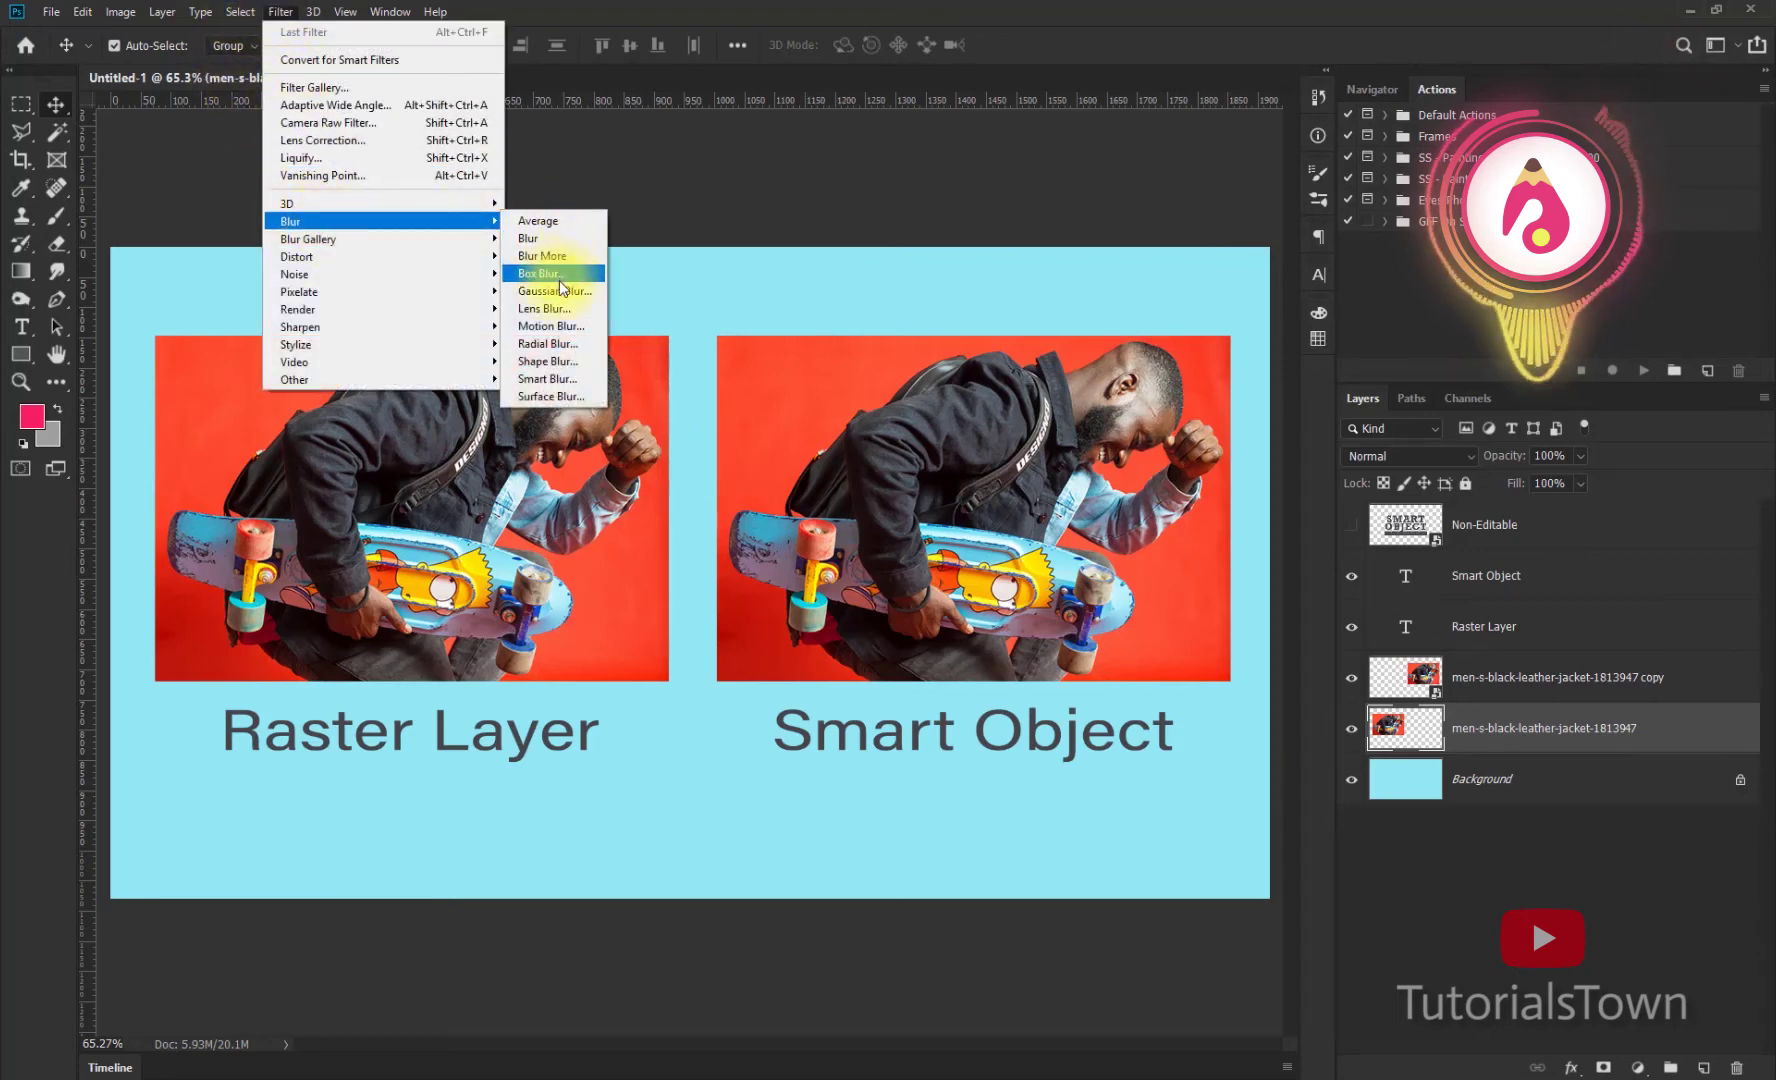
pyautogui.click(558, 292)
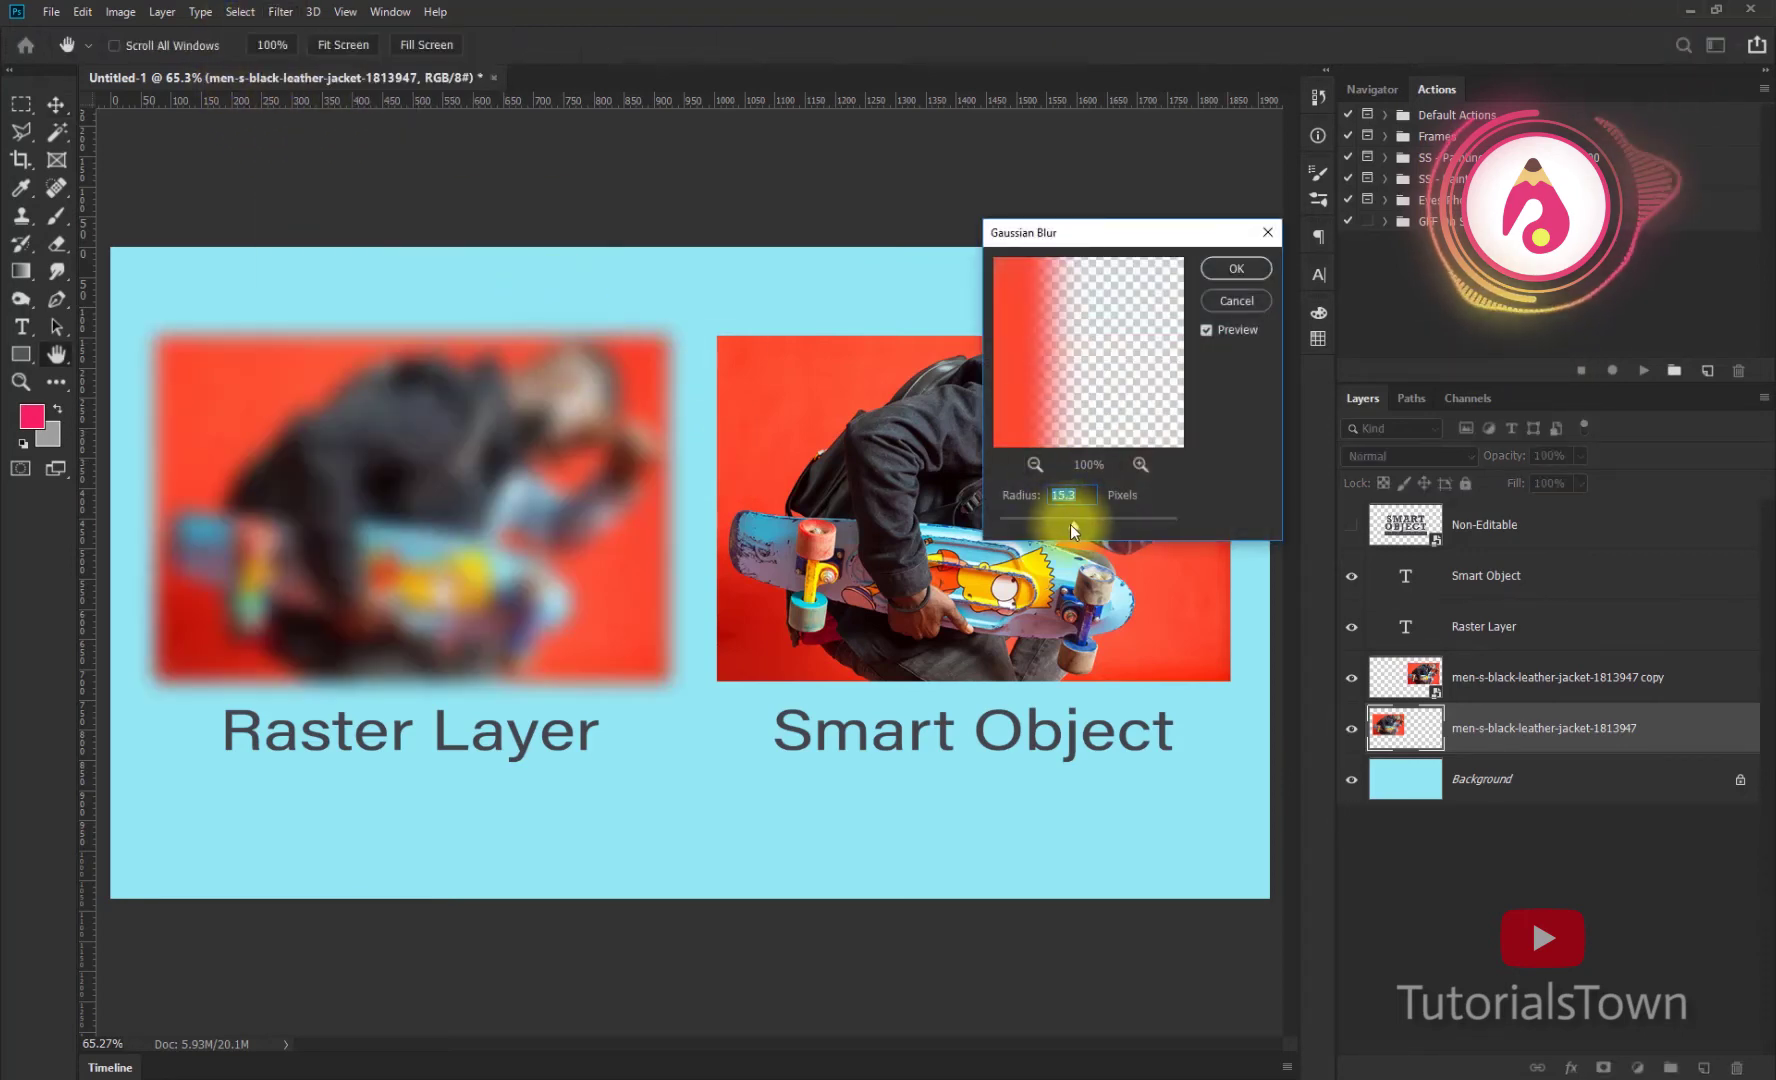
pyautogui.moveTo(1120, 522); pyautogui.dragTo(1100, 522)
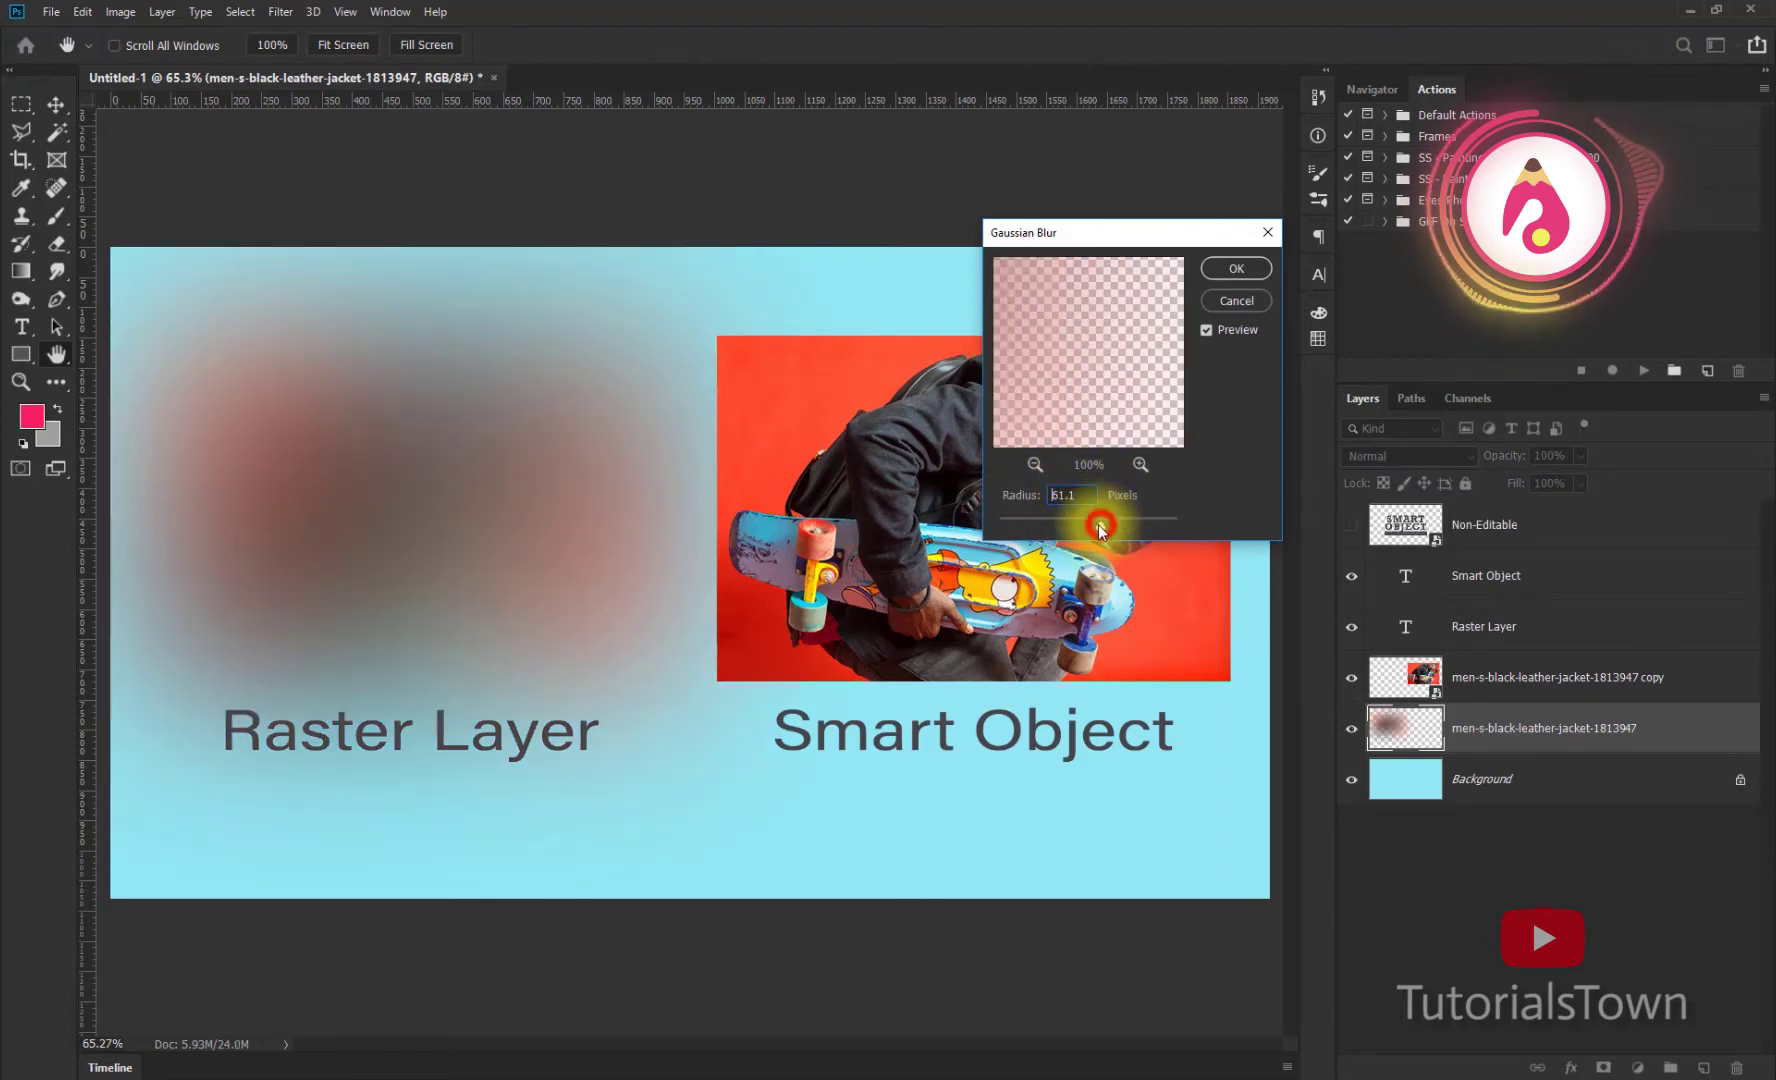
pyautogui.click(1222, 269)
pyautogui.press('v')
pyautogui.click(907, 455)
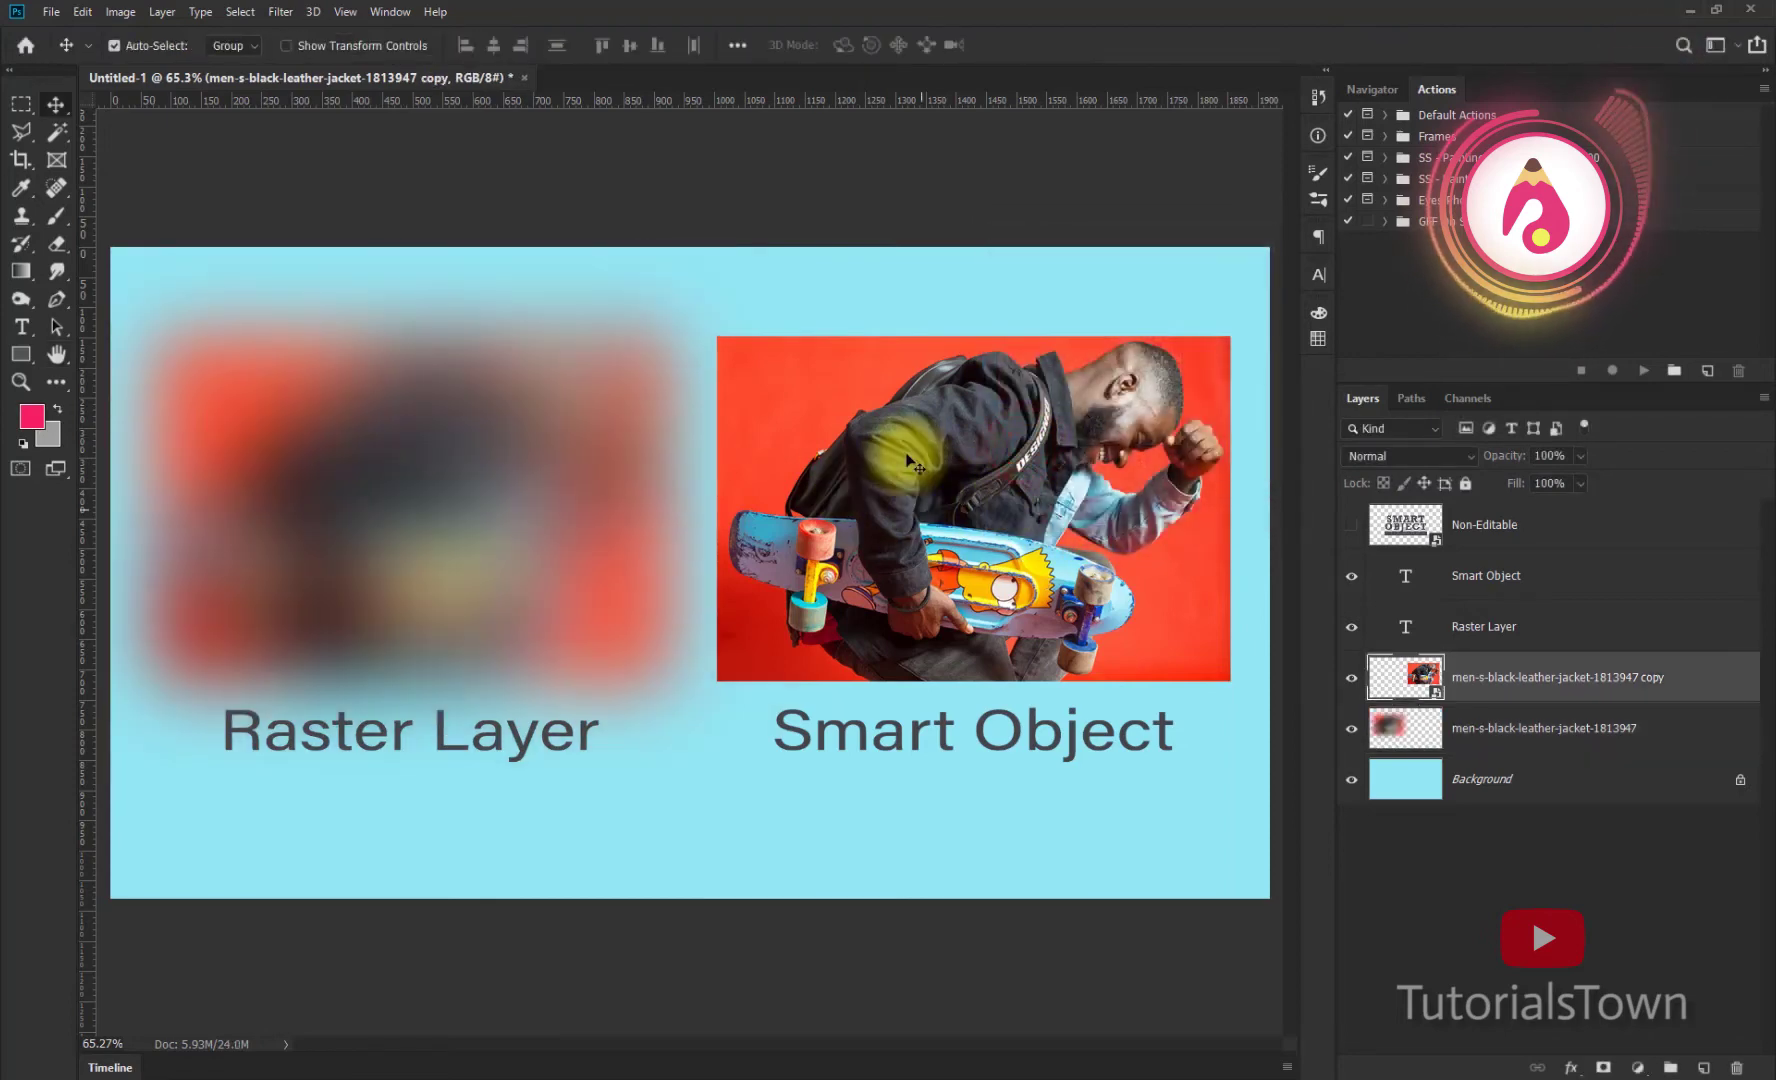
# Step: Apply the same Gaussian Blur as a smart filter on the smart object, then hide it
pyautogui.click(279, 12)
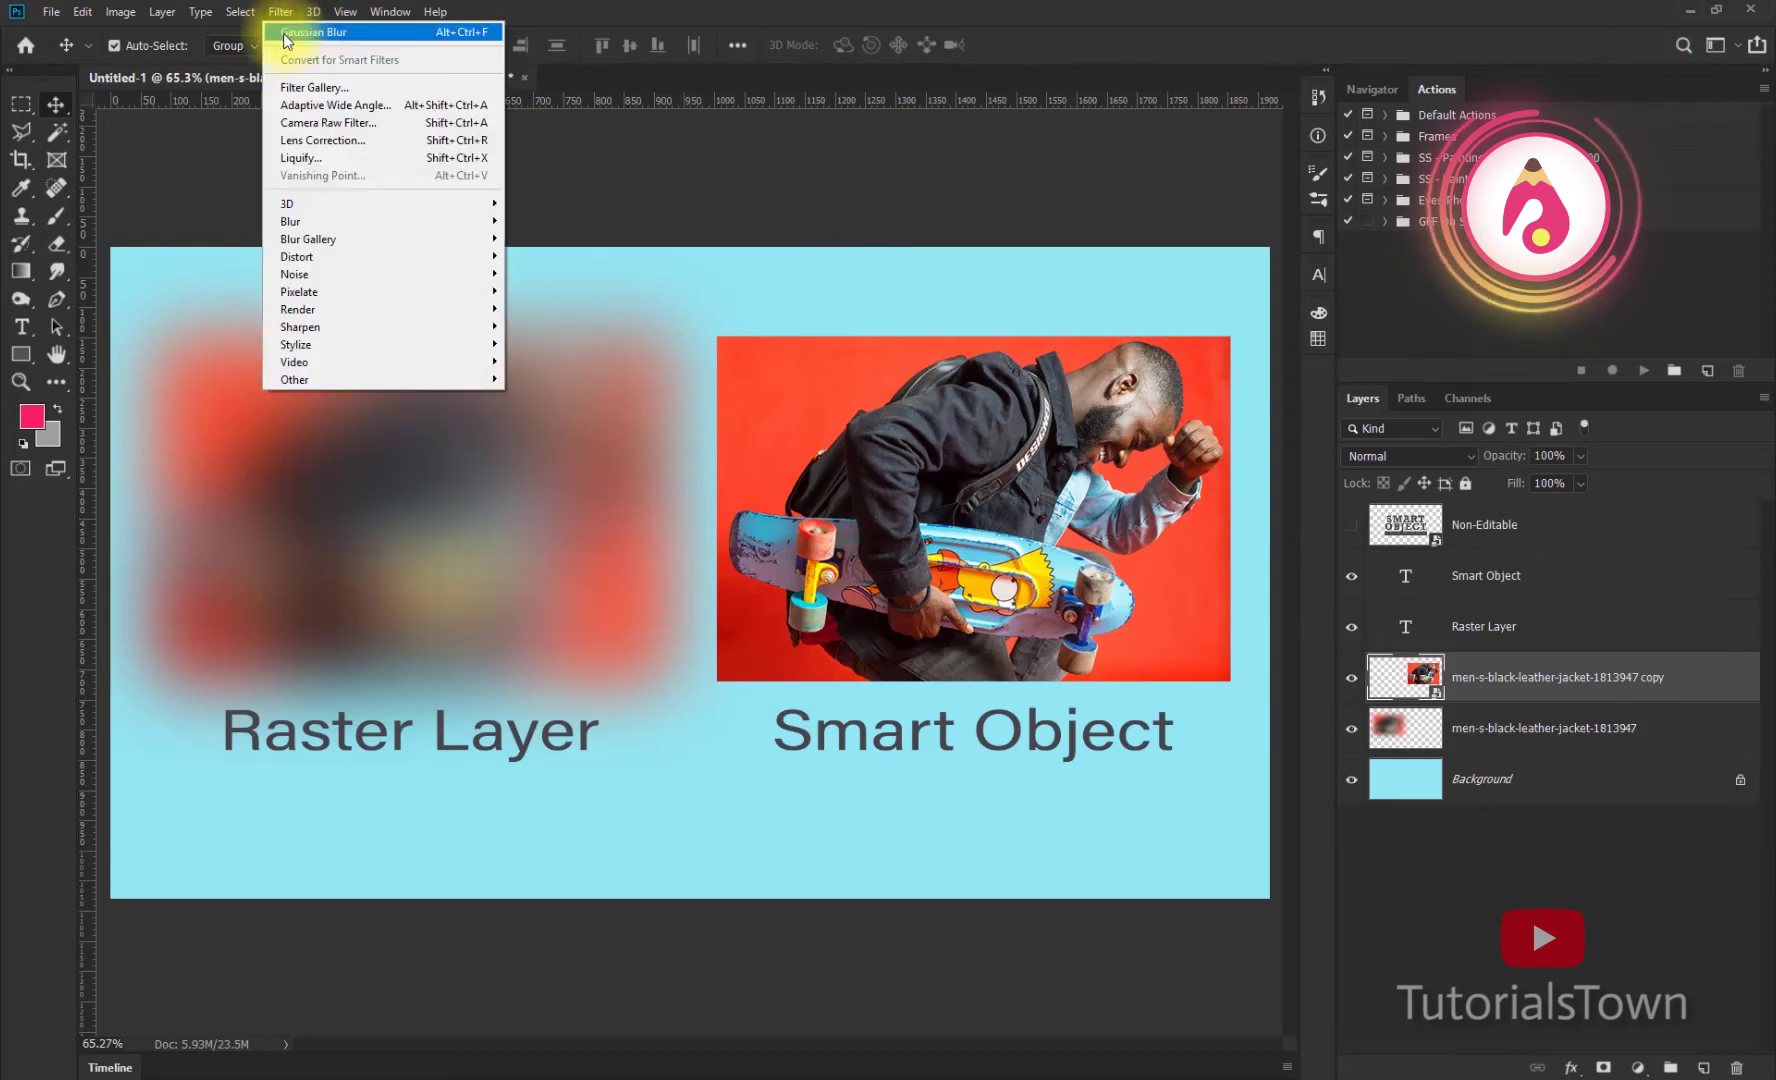
pyautogui.click(329, 36)
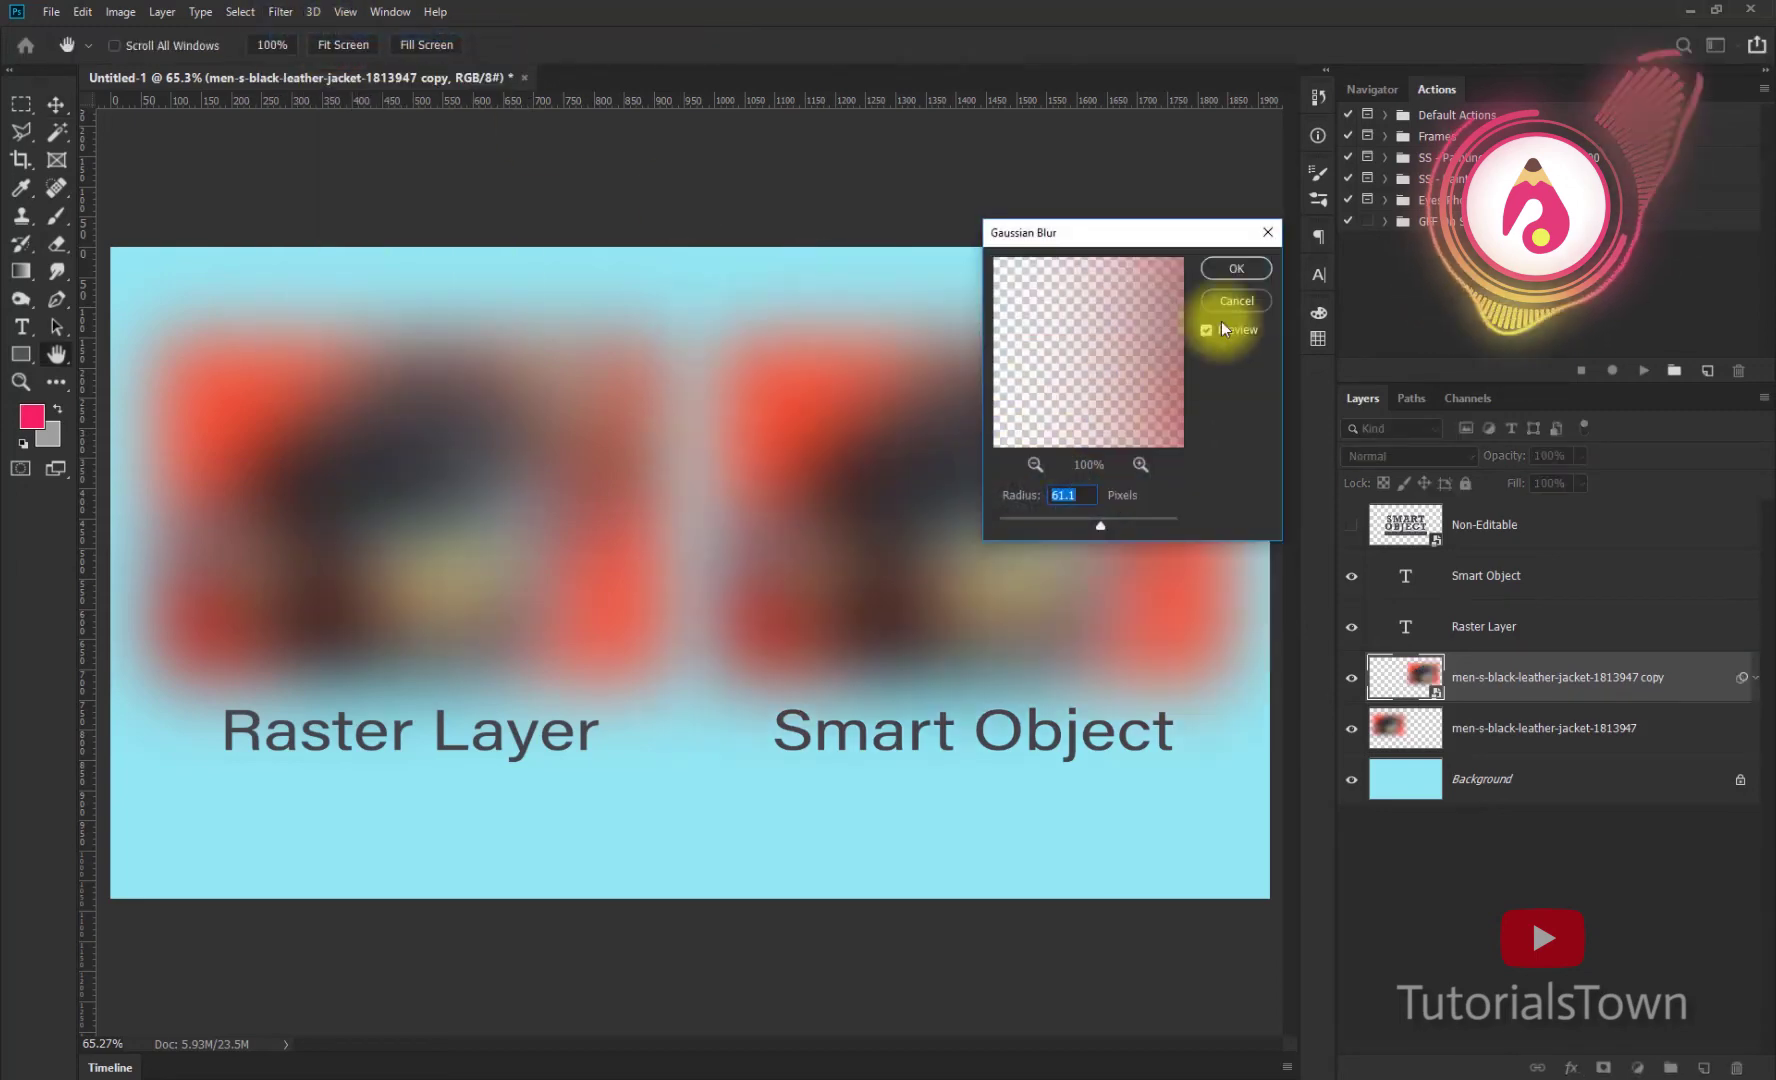
pyautogui.click(1245, 266)
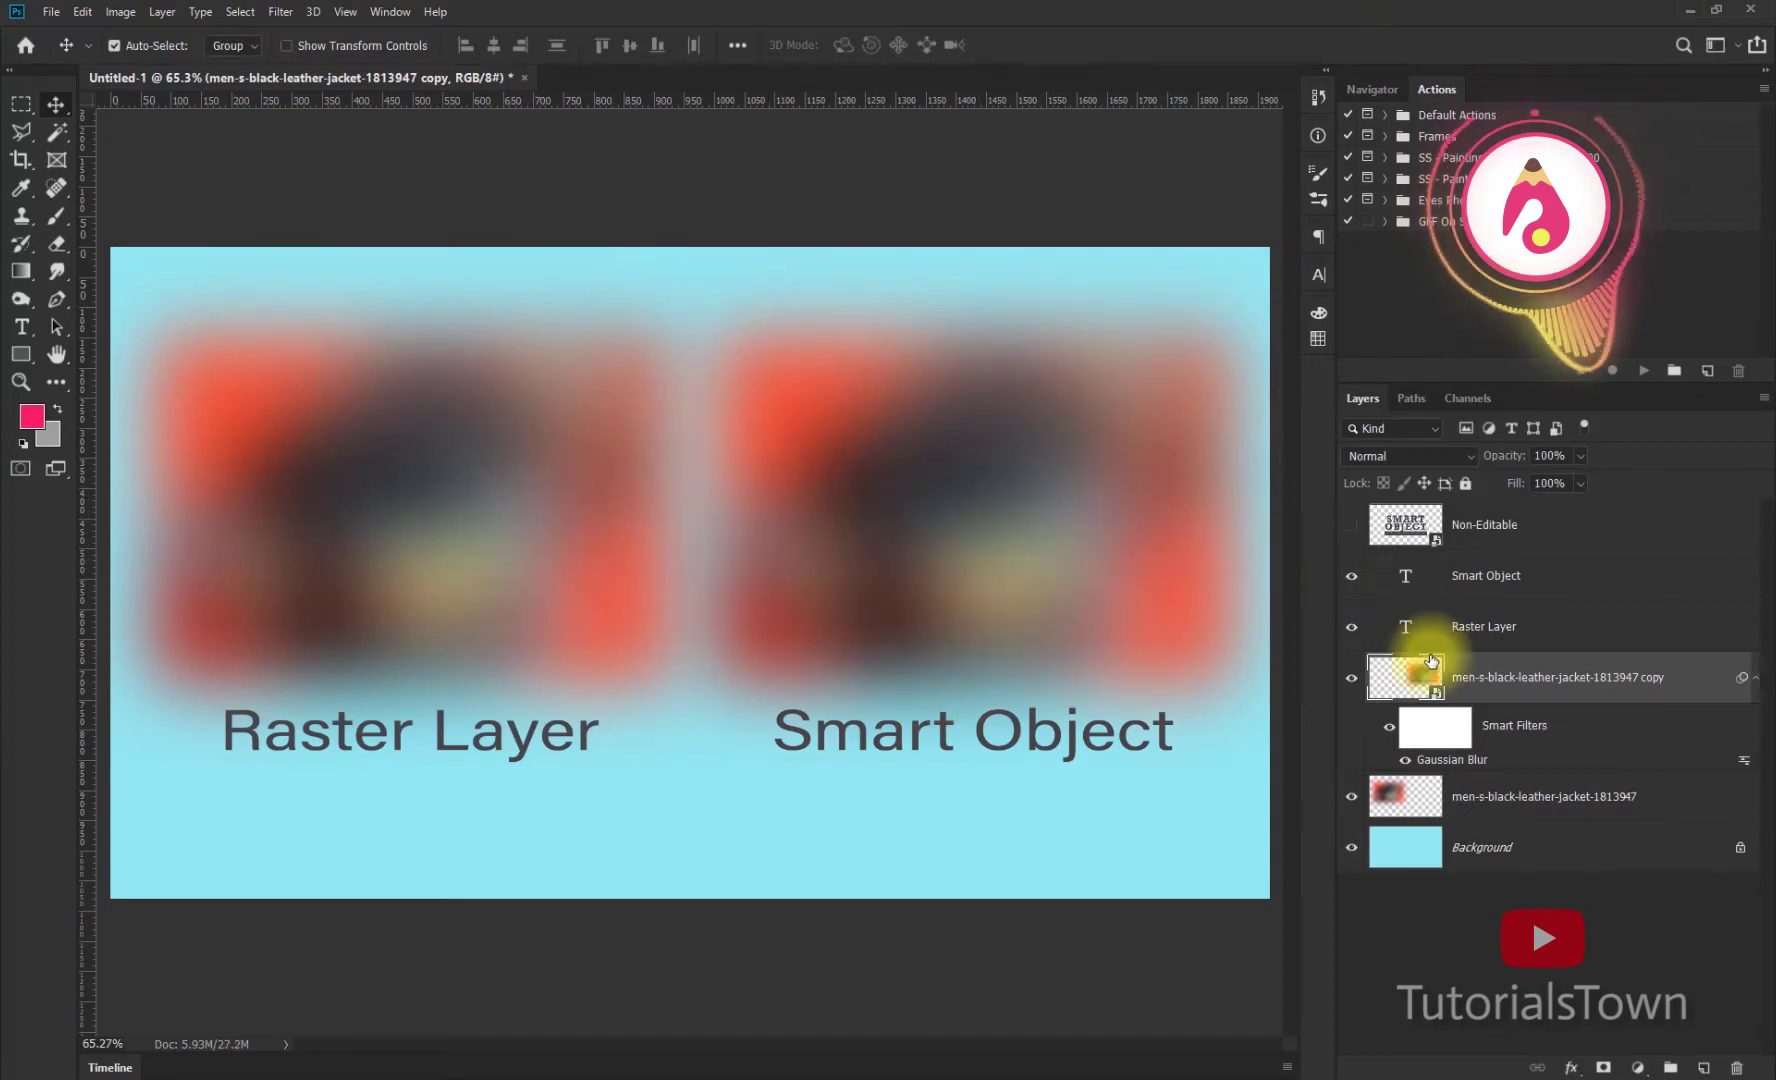
pyautogui.click(1389, 728)
pyautogui.click(1407, 762)
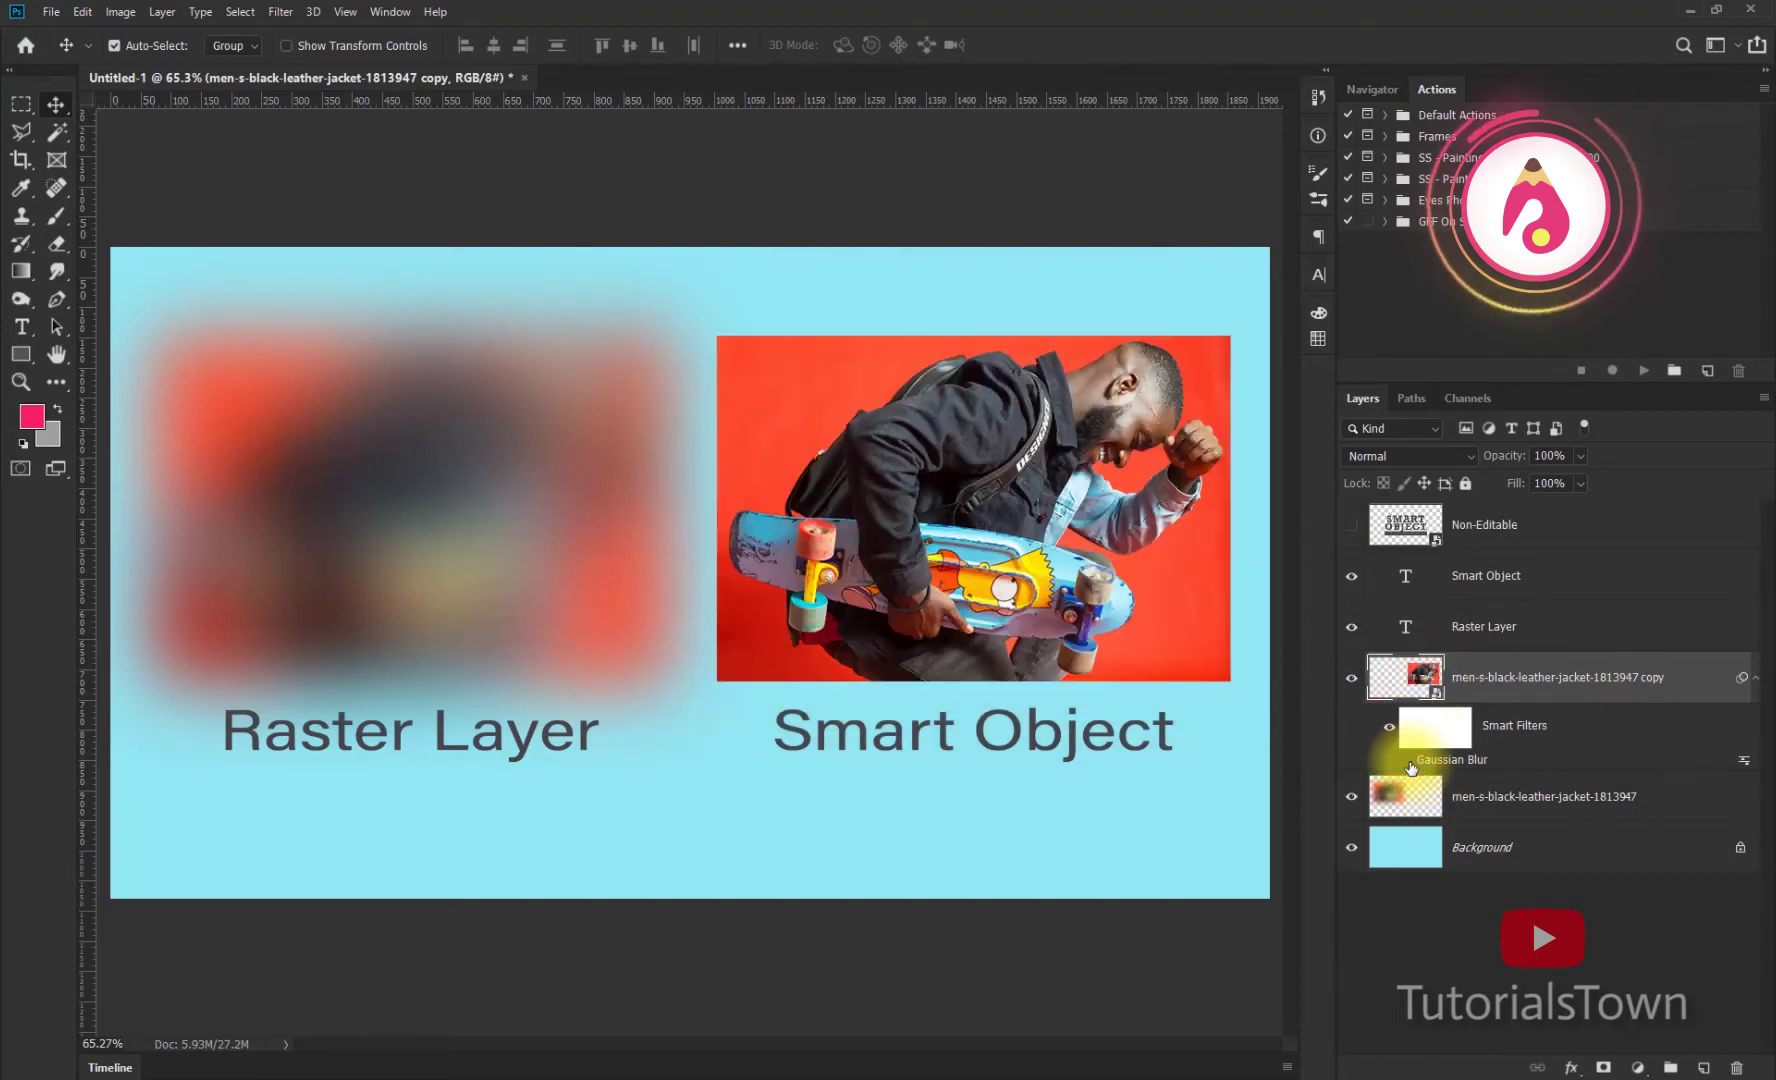
# Step: Re-show the smart filter blur, test-paint black on its mask, then undo the strokes
pyautogui.click(1406, 761)
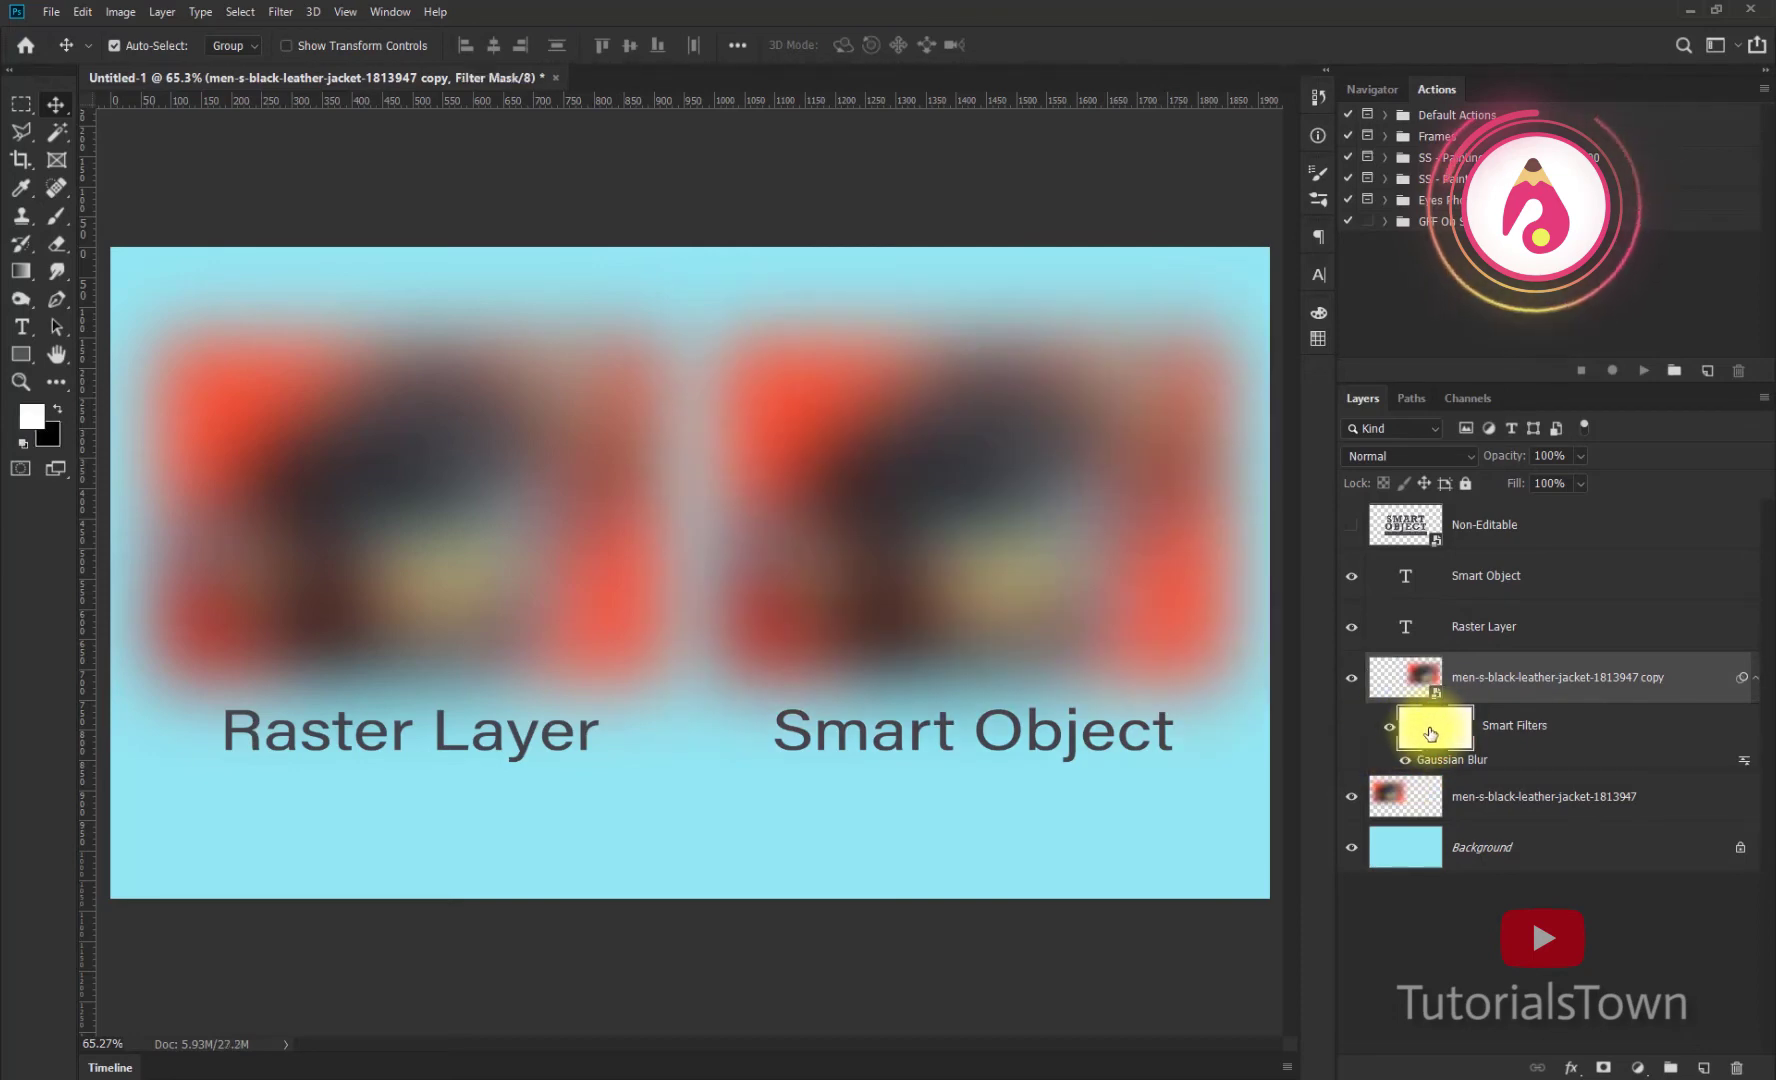
pyautogui.click(58, 214)
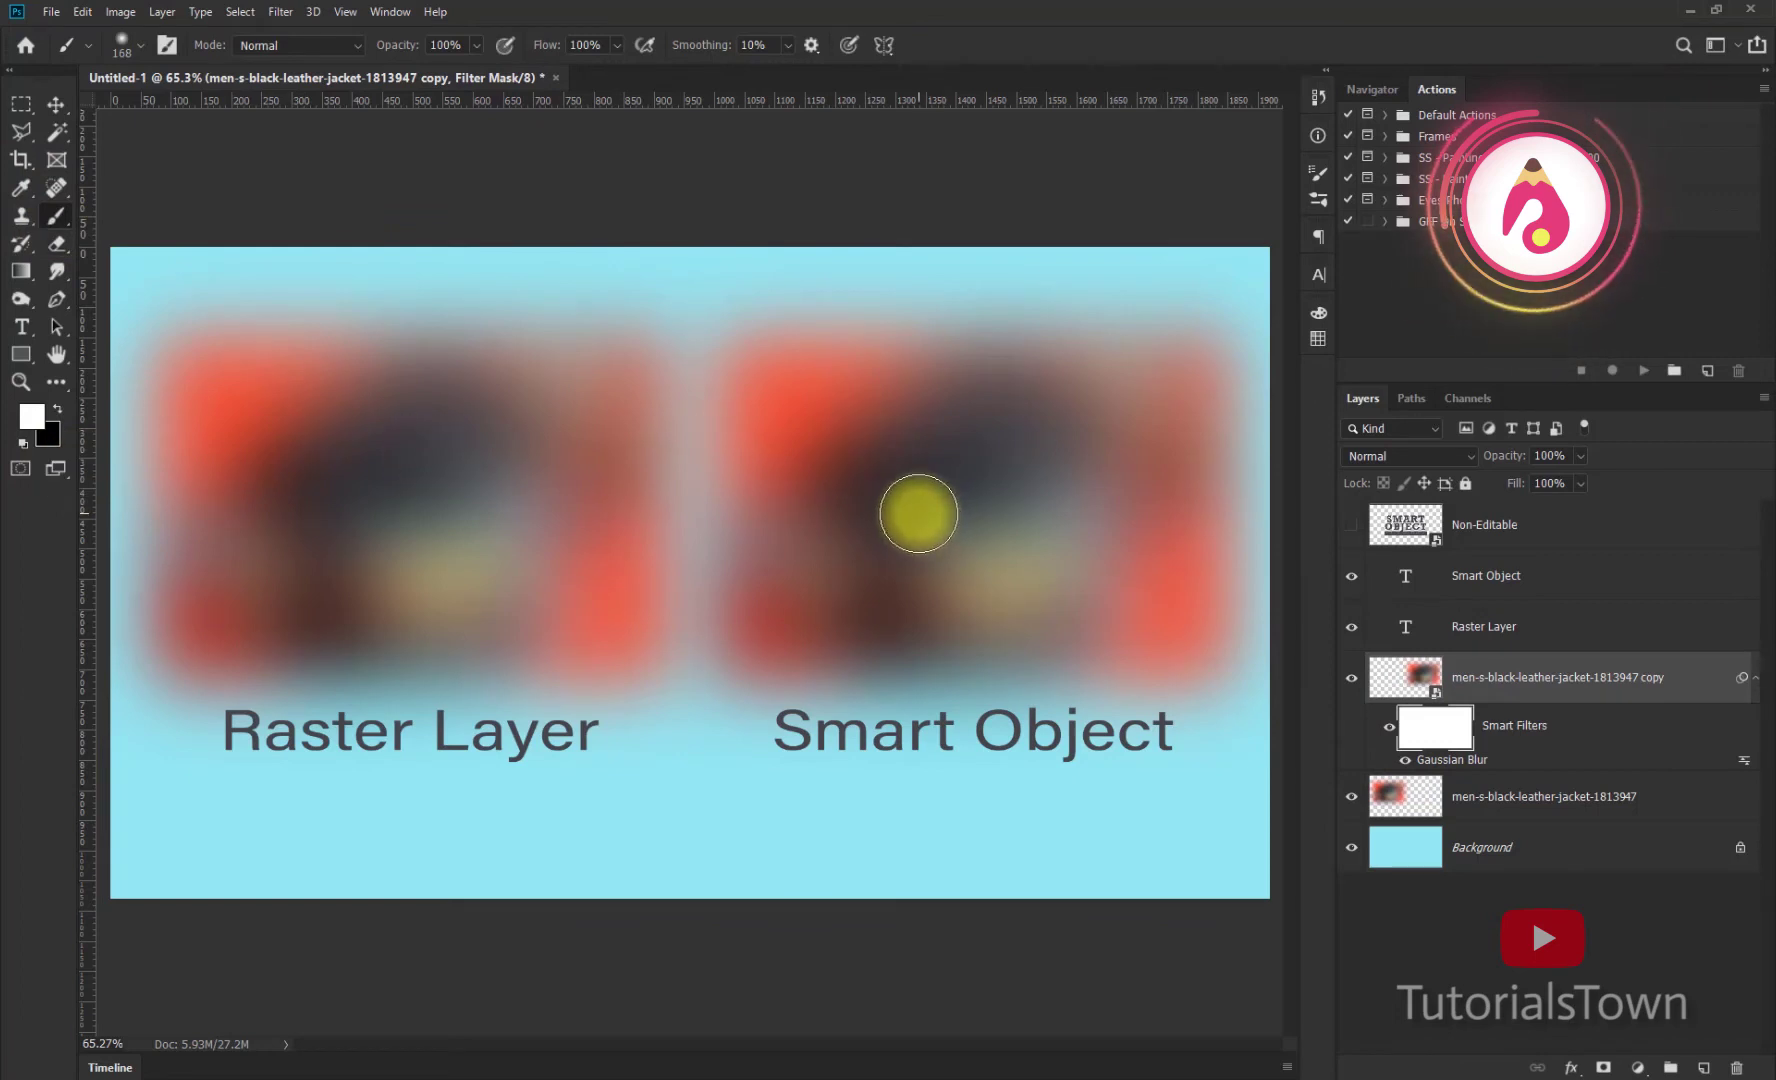
pyautogui.click(57, 409)
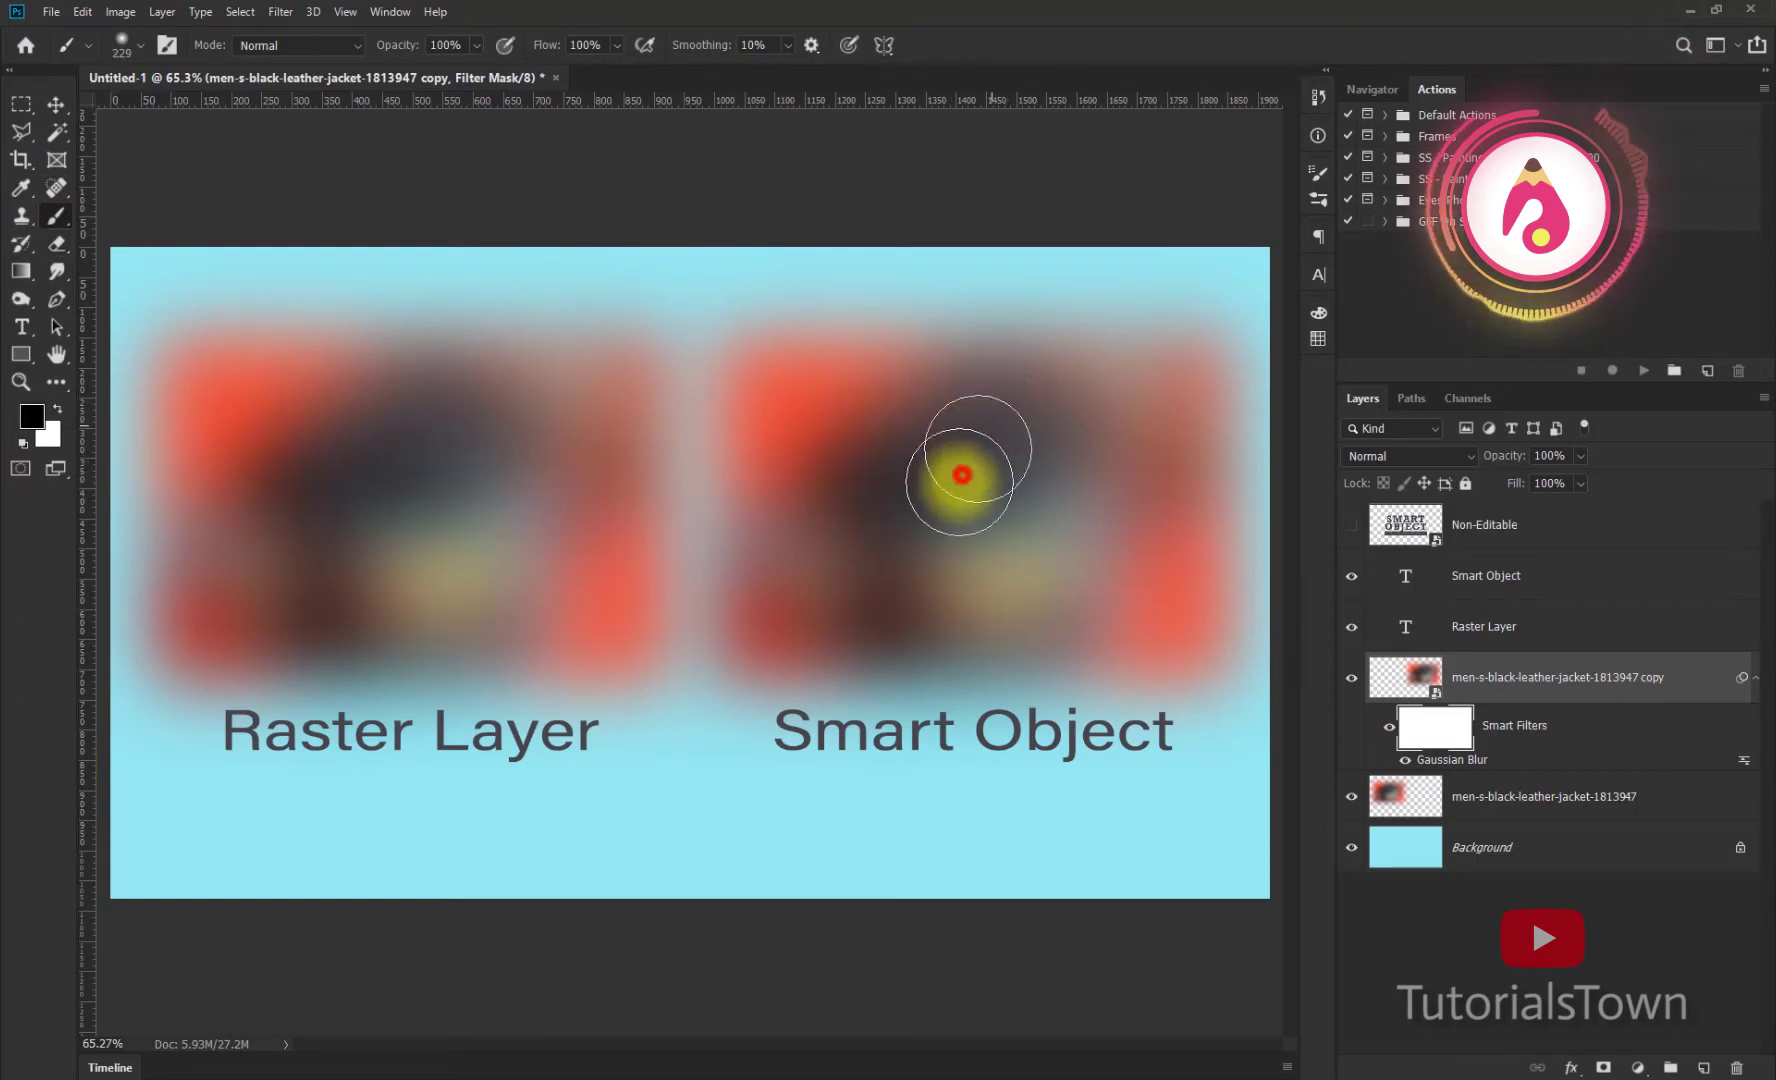
pyautogui.moveTo(961, 475); pyautogui.dragTo(1000, 590)
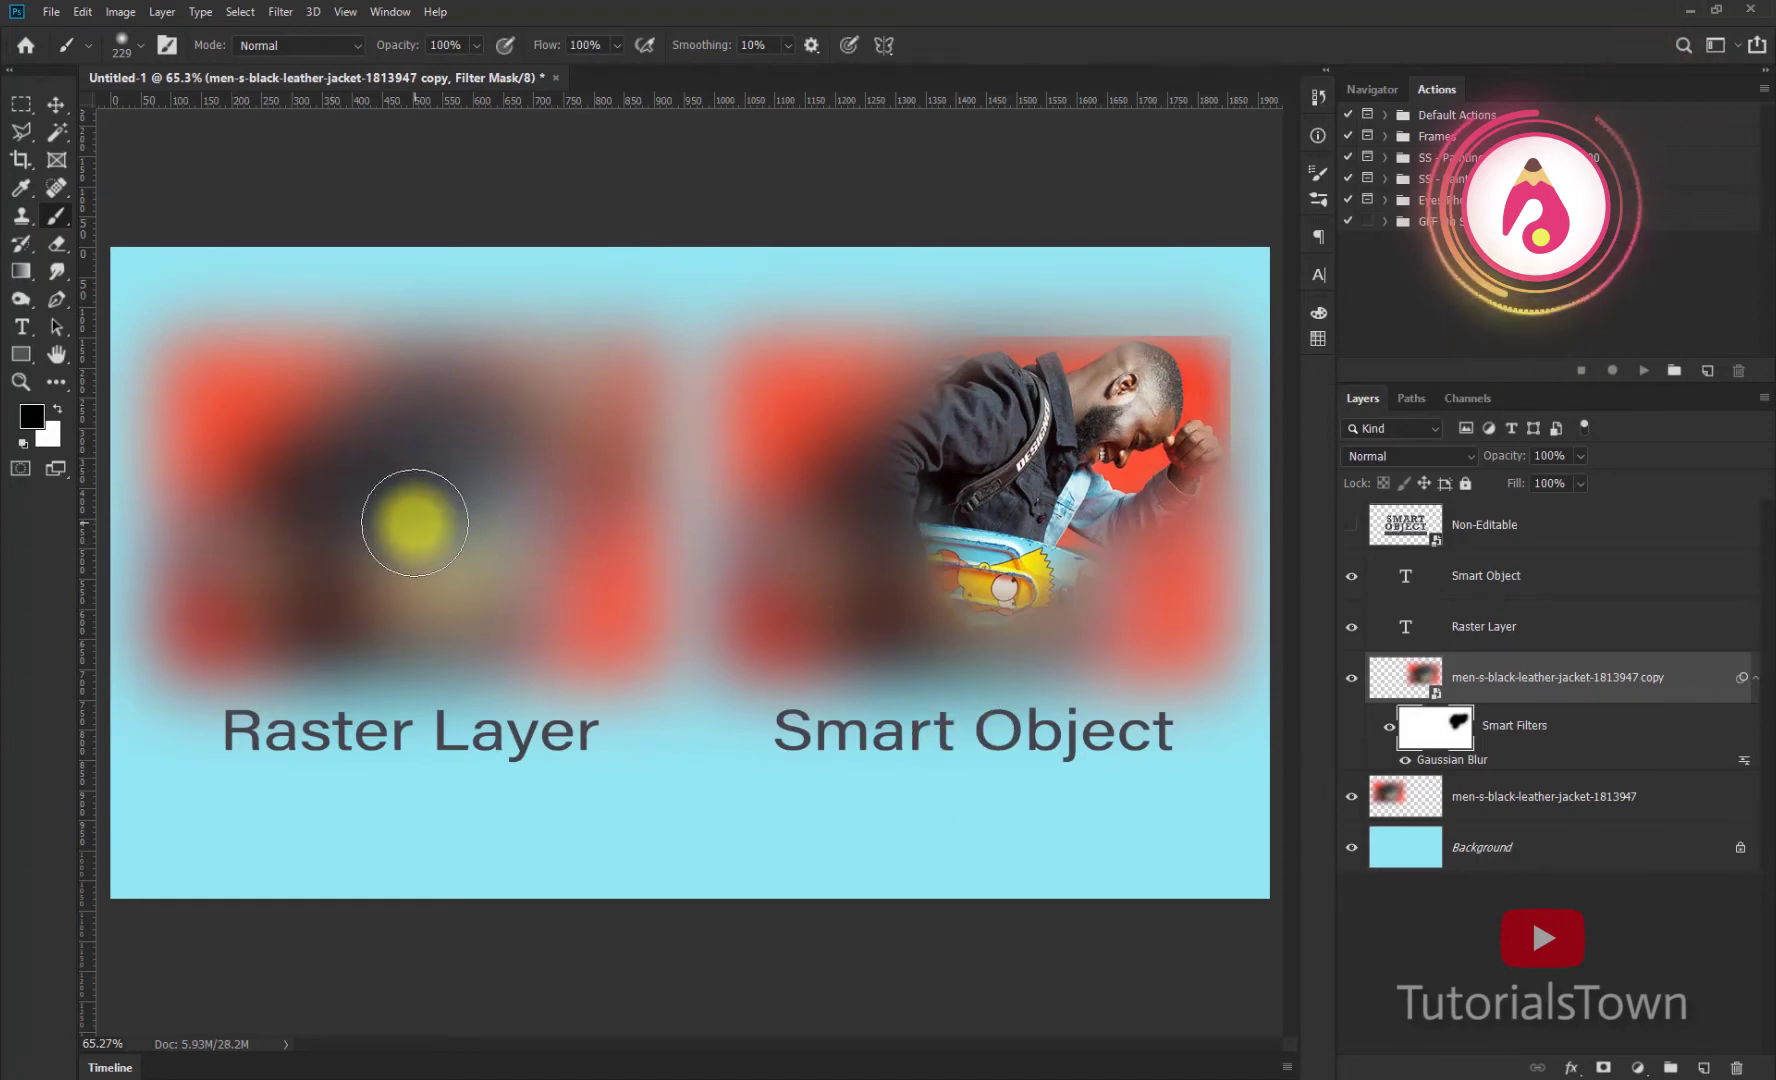
pyautogui.hotkey('ctrl', 'z')
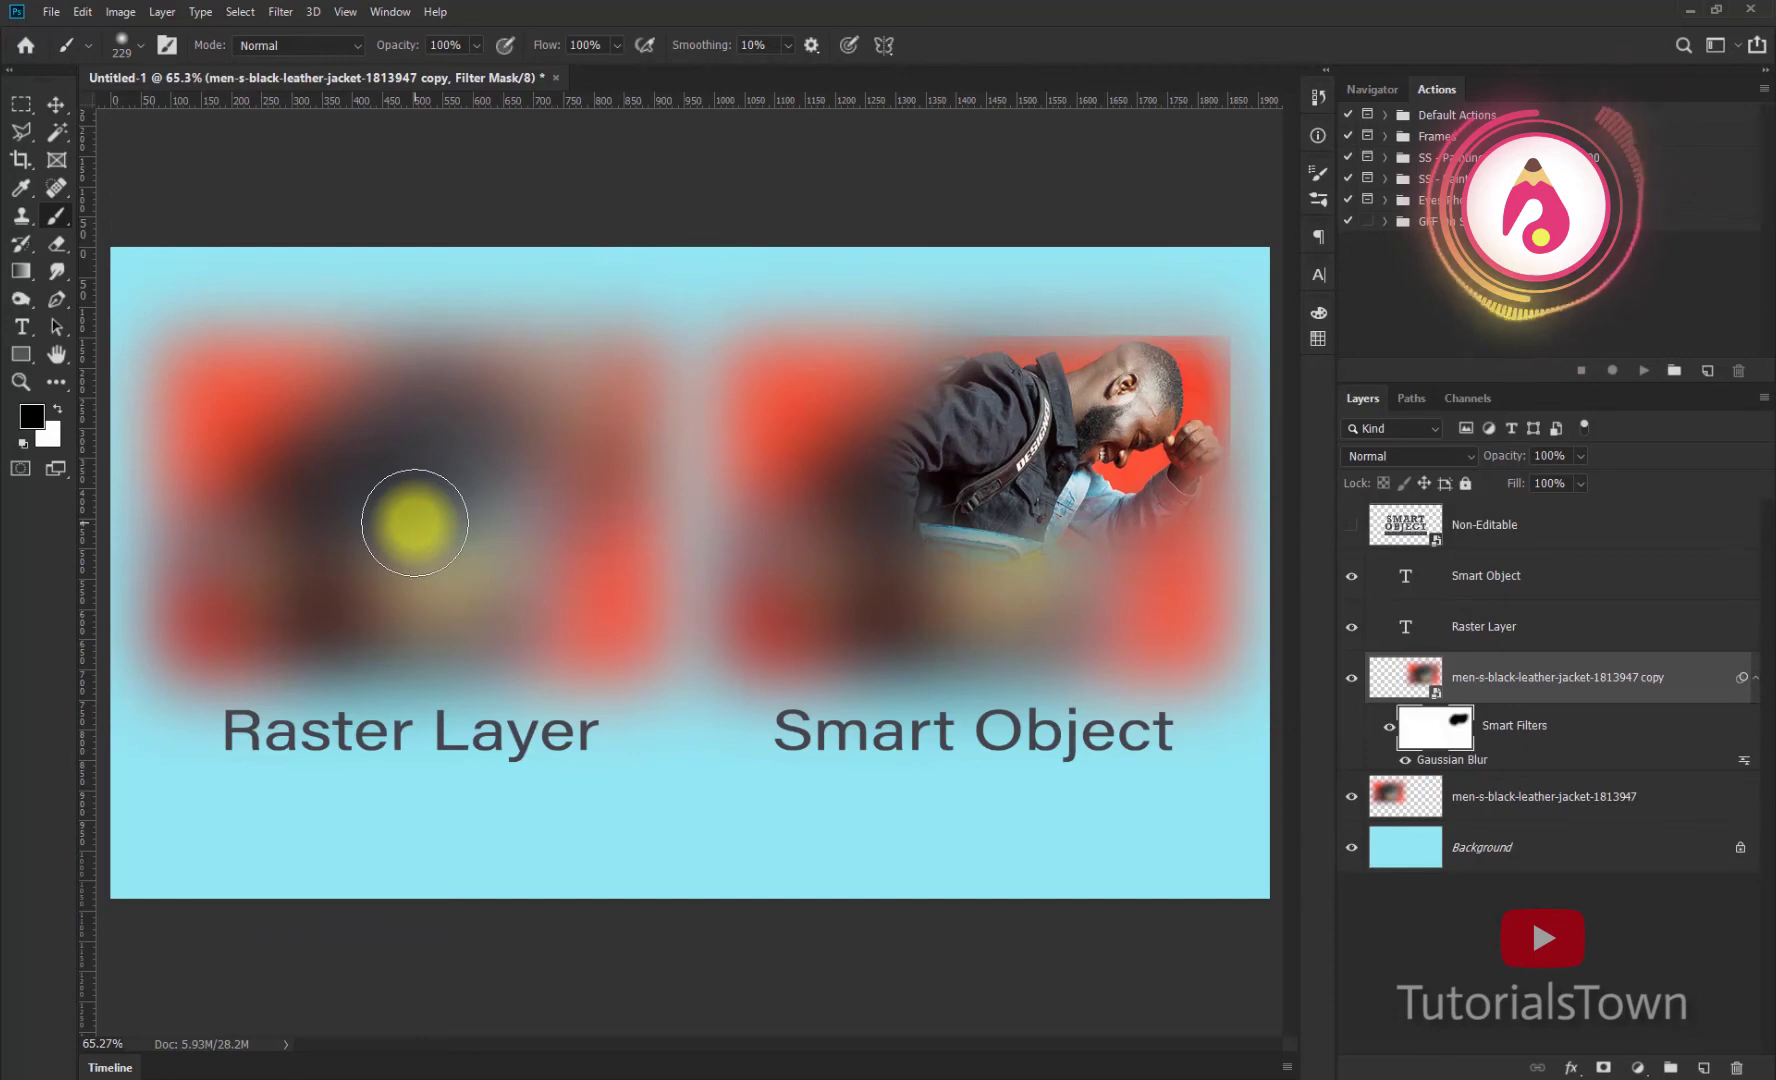
pyautogui.hotkey('ctrl', 'z')
pyautogui.hotkey('ctrl', 'z')
pyautogui.hotkey('ctrl', 'z')
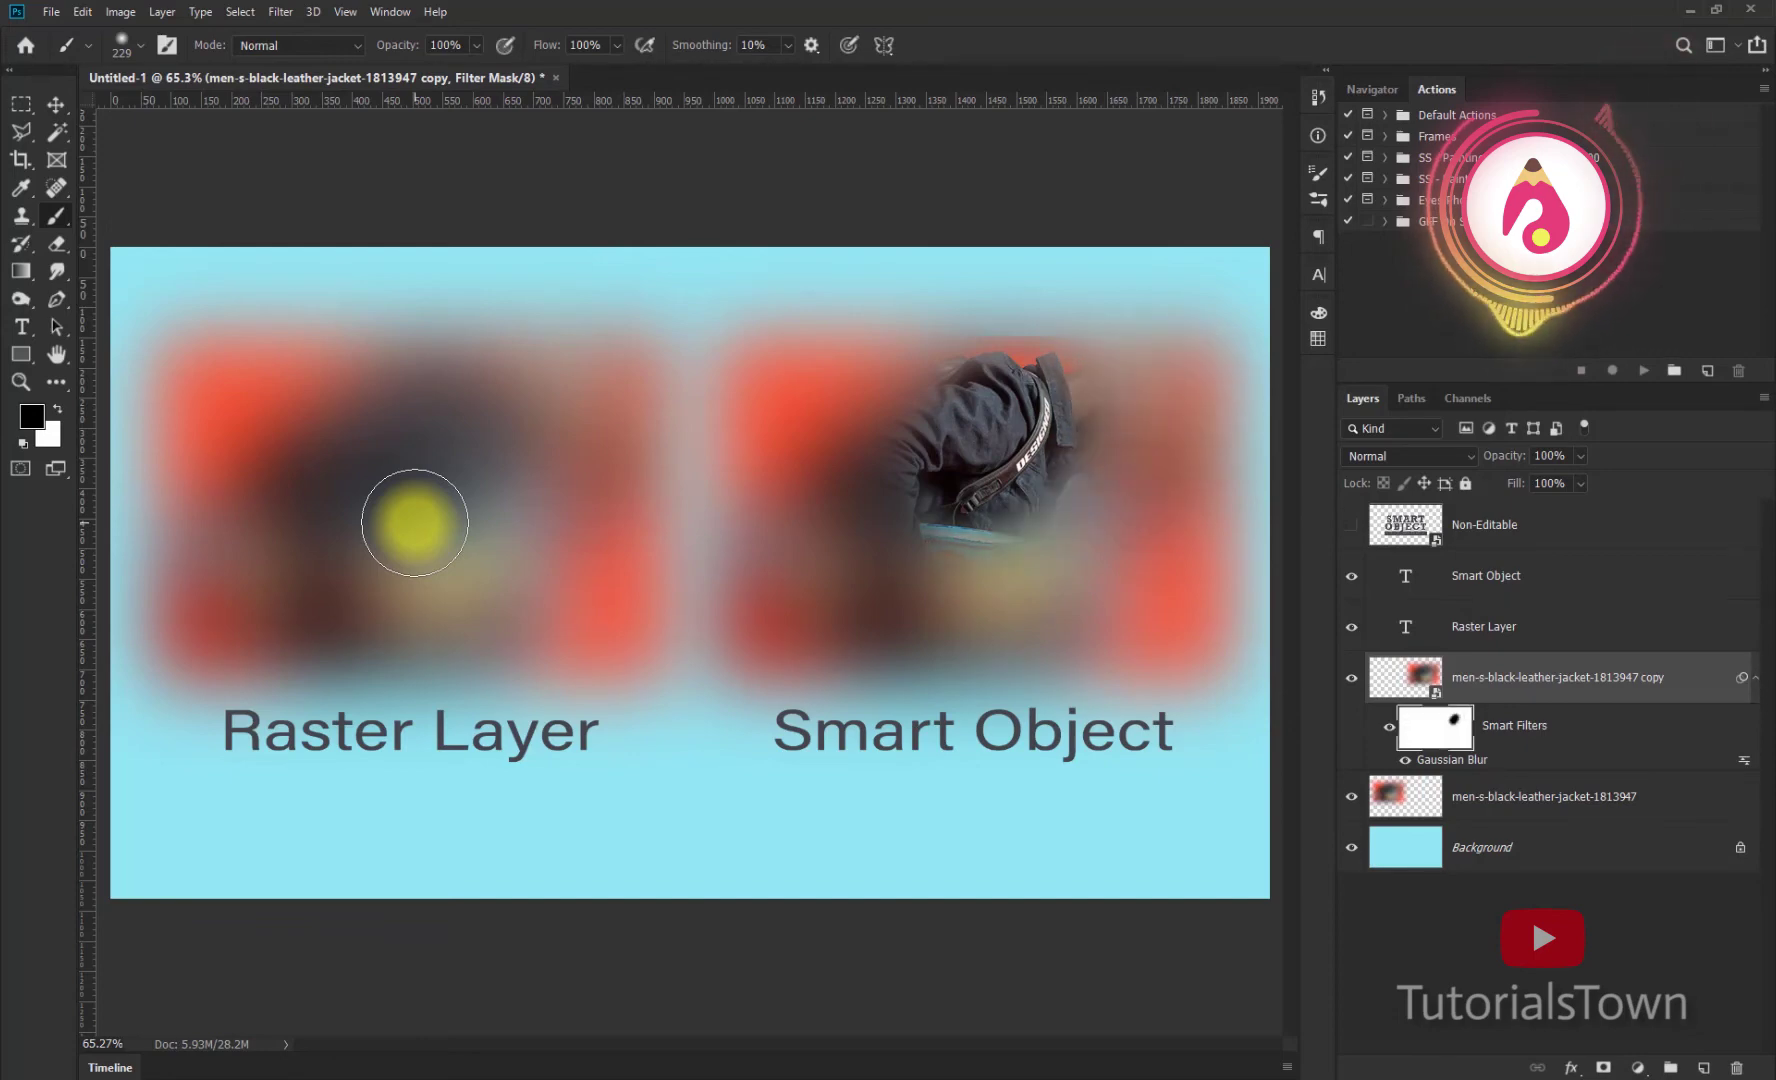
pyautogui.hotkey('ctrl', 'z')
pyautogui.hotkey('ctrl', 'z')
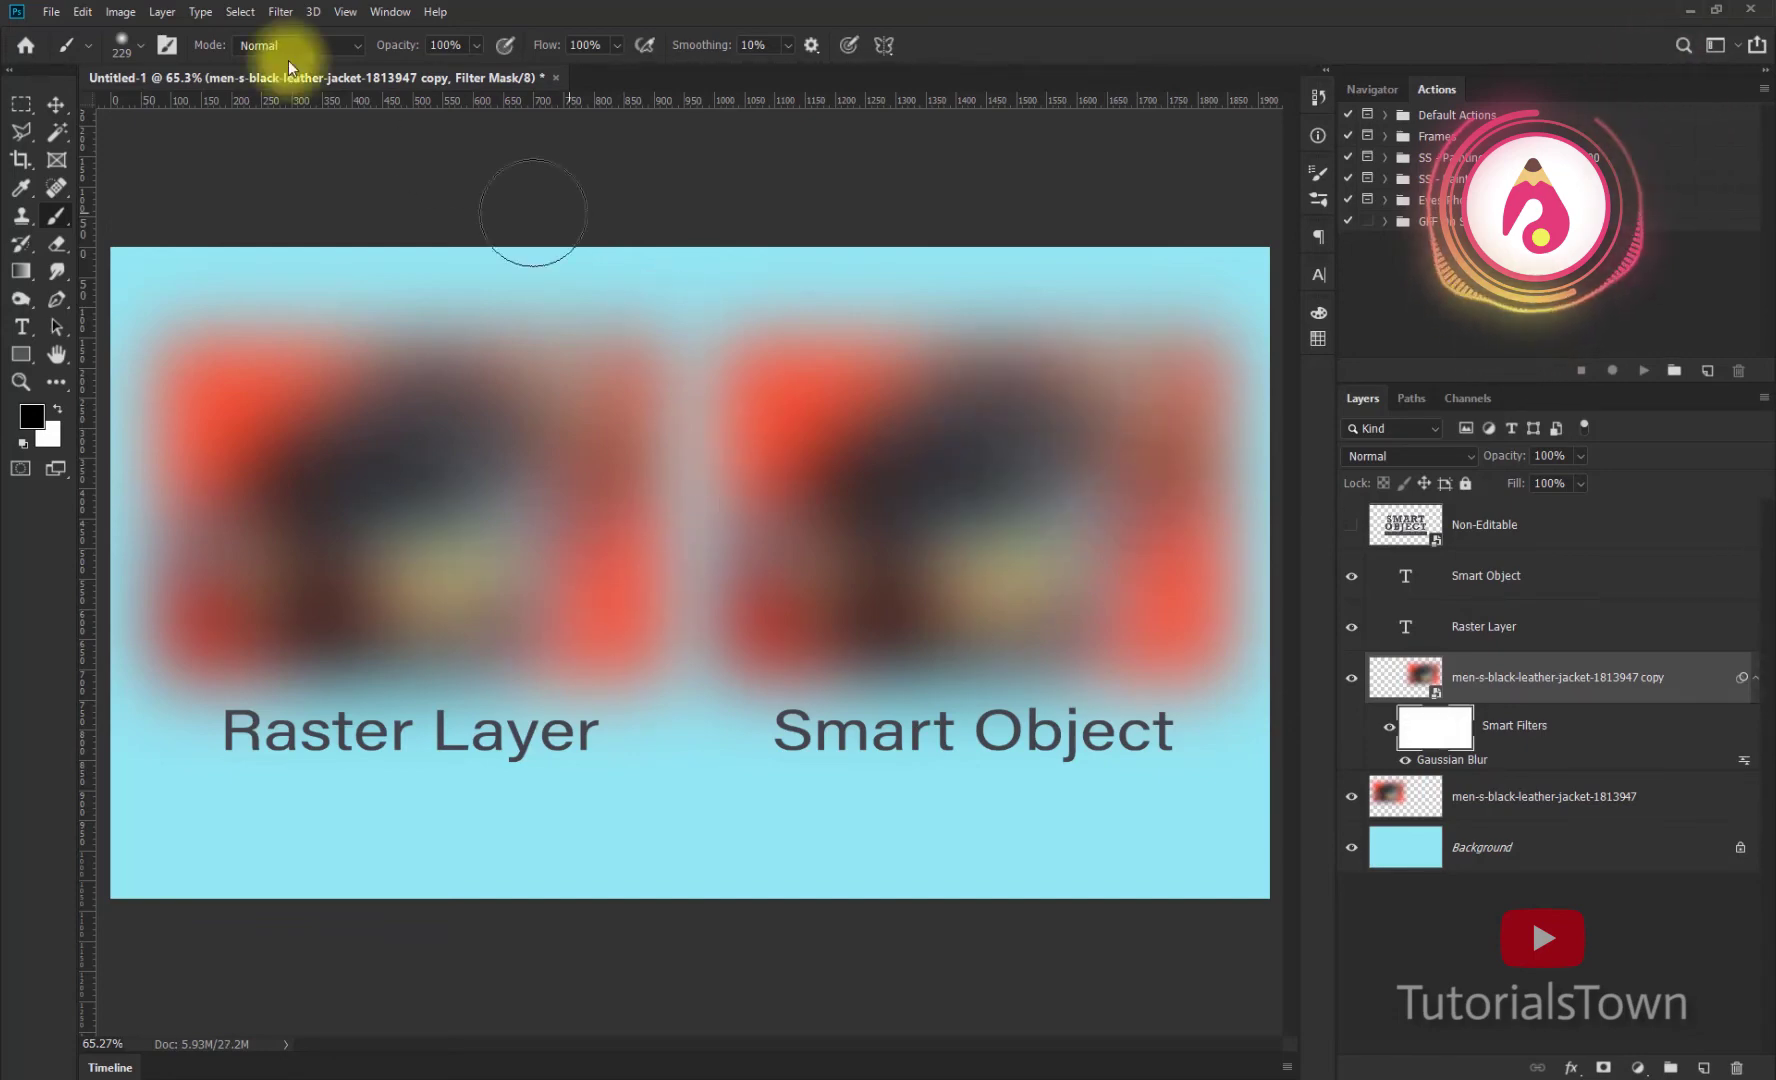
pyautogui.click(56, 104)
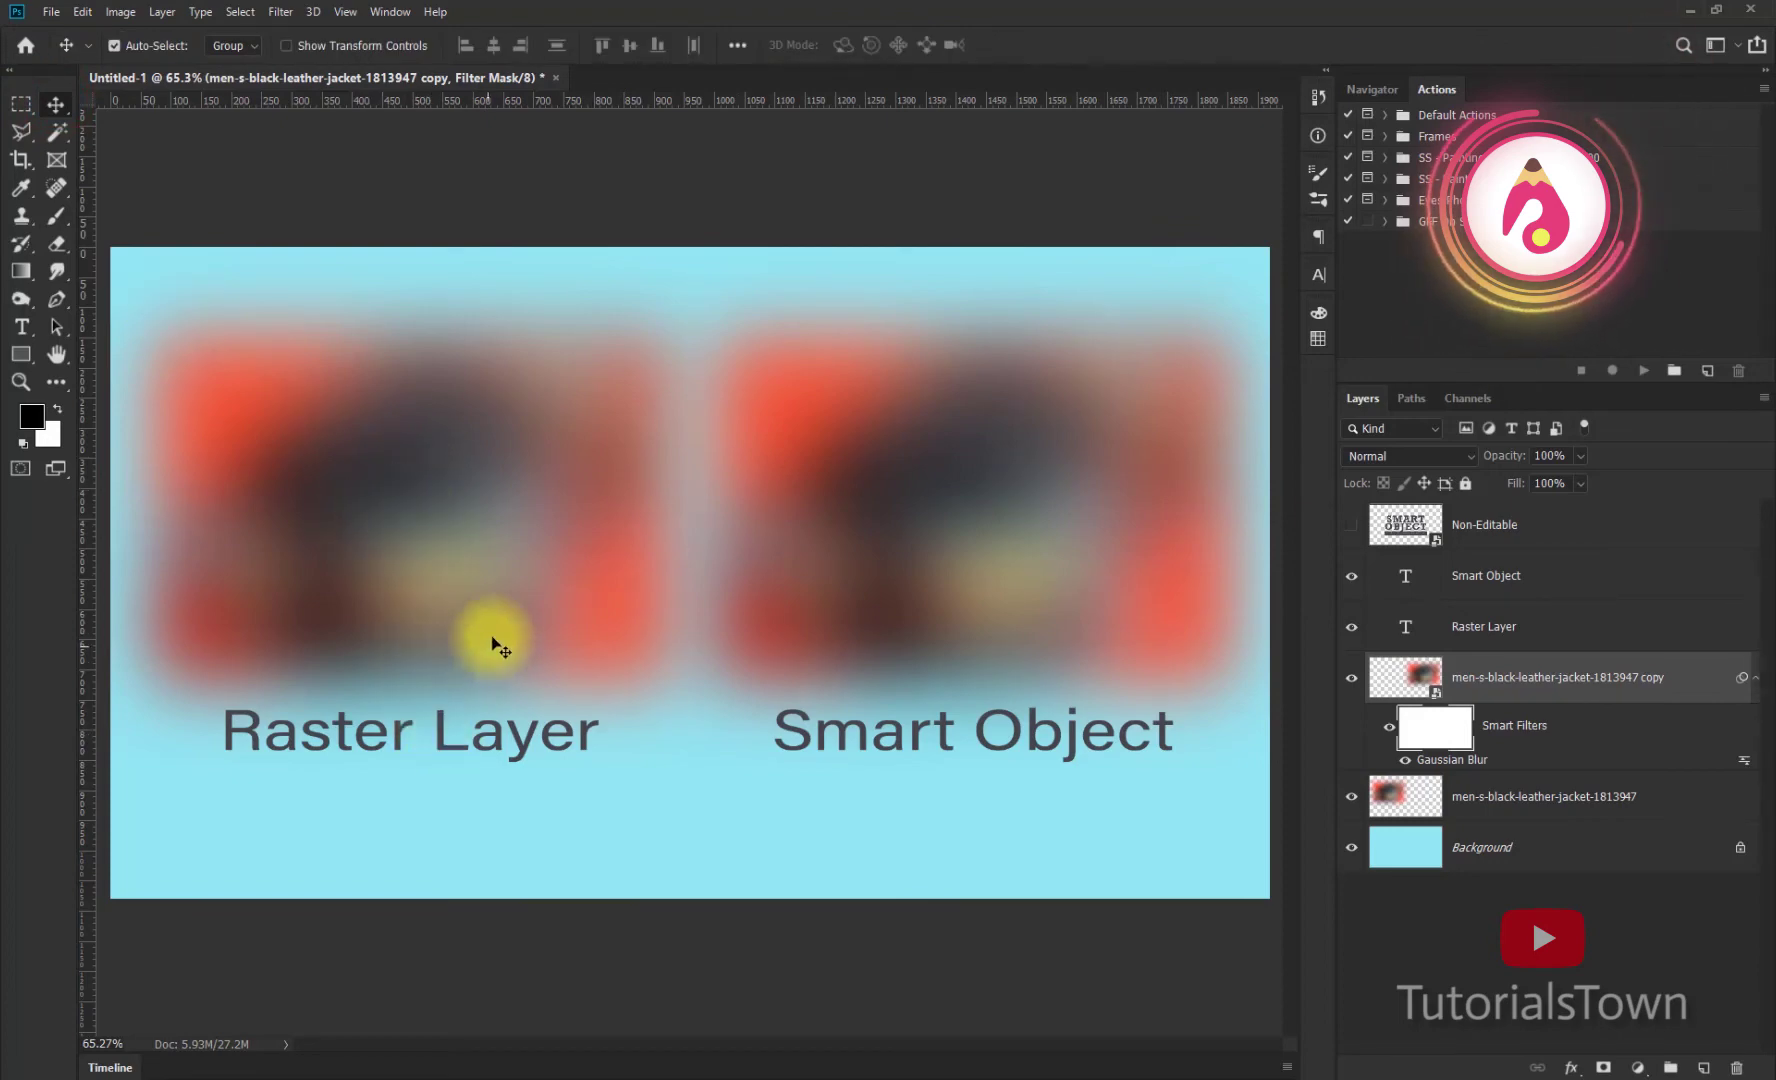
# Step: Open Gaussian Blur settings, try a 0.1 radius on the raster photo, and cancel unchanged
pyautogui.click(280, 12)
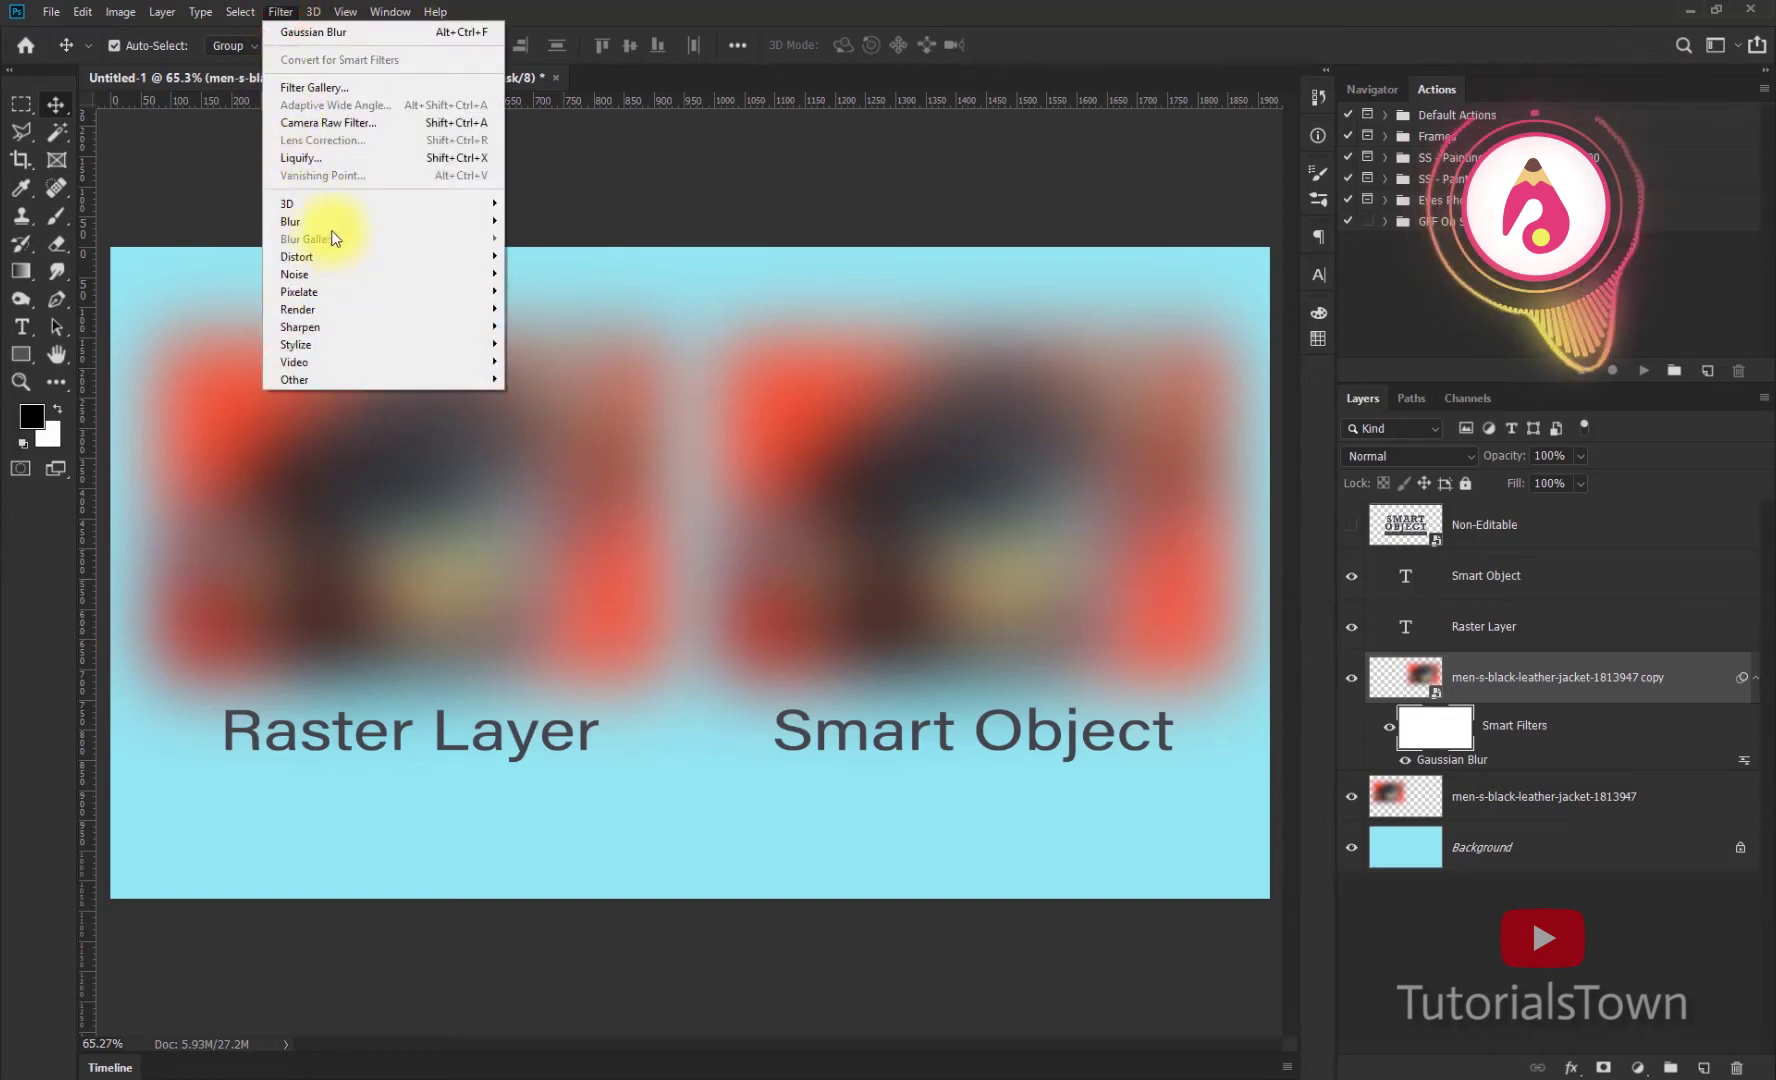
pyautogui.click(340, 221)
pyautogui.click(560, 290)
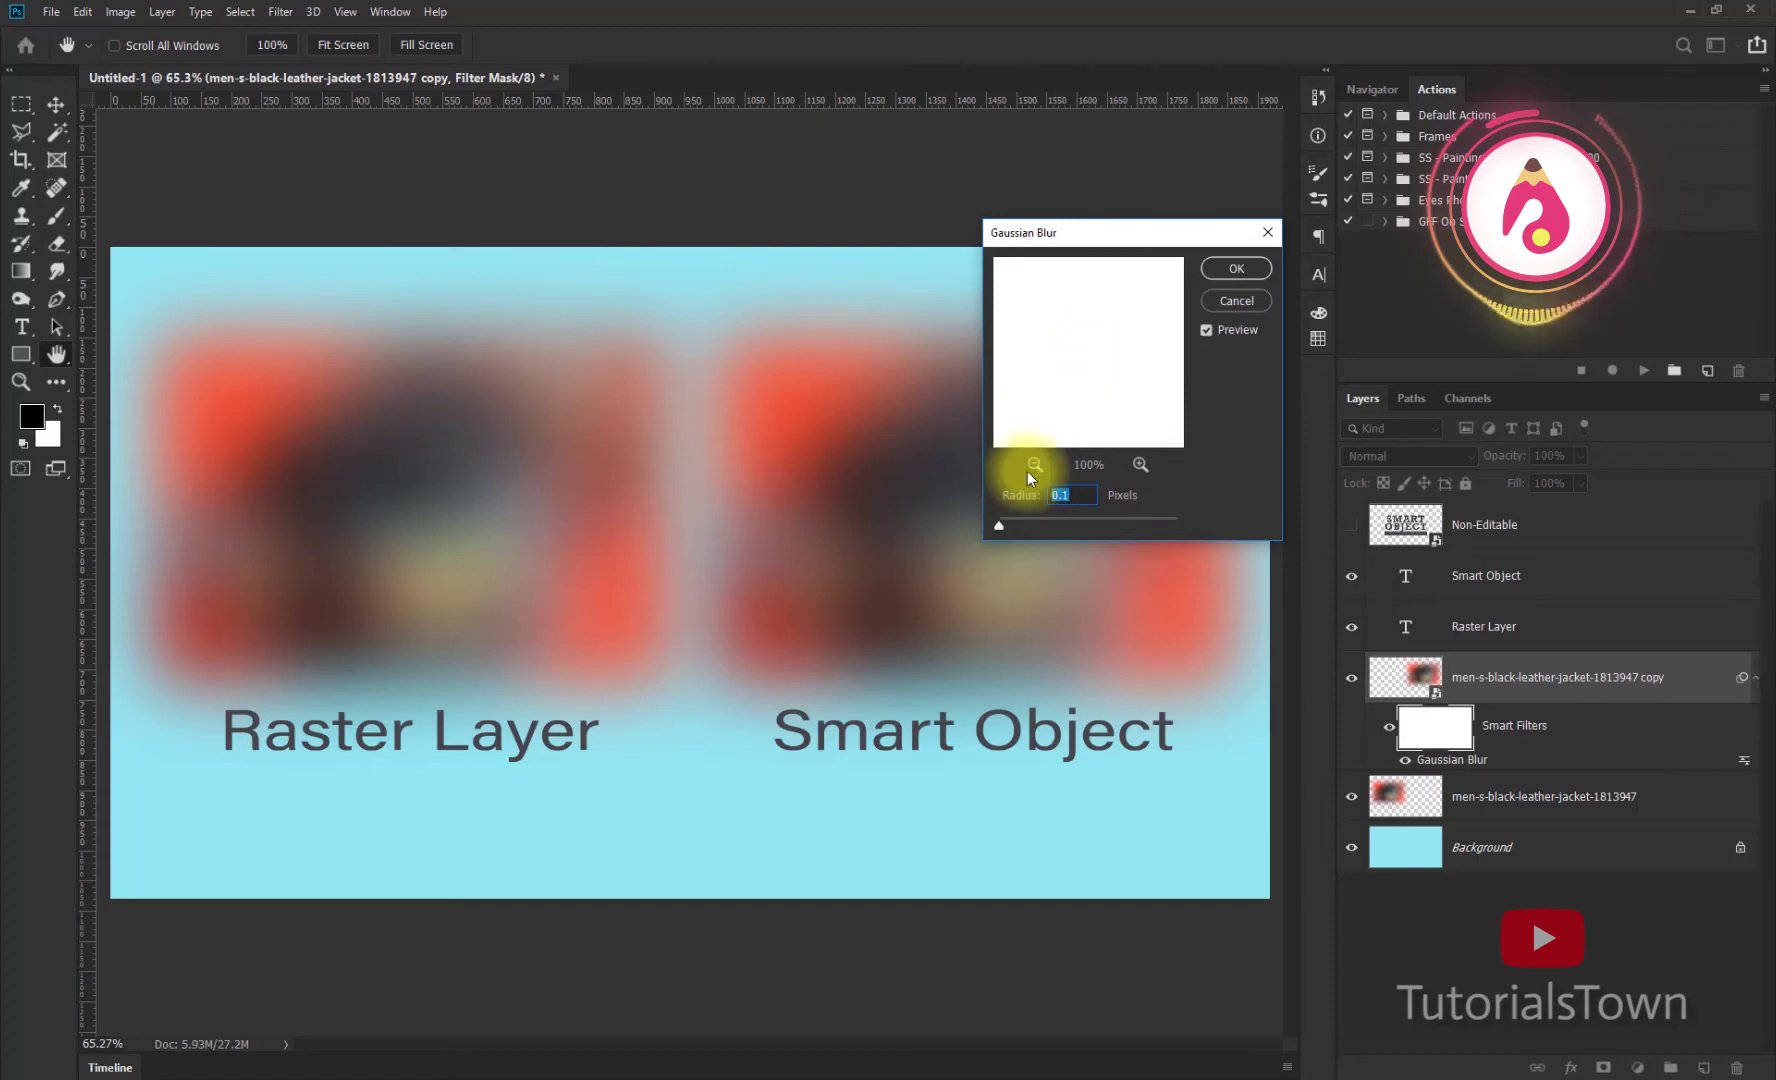
pyautogui.click(1035, 462)
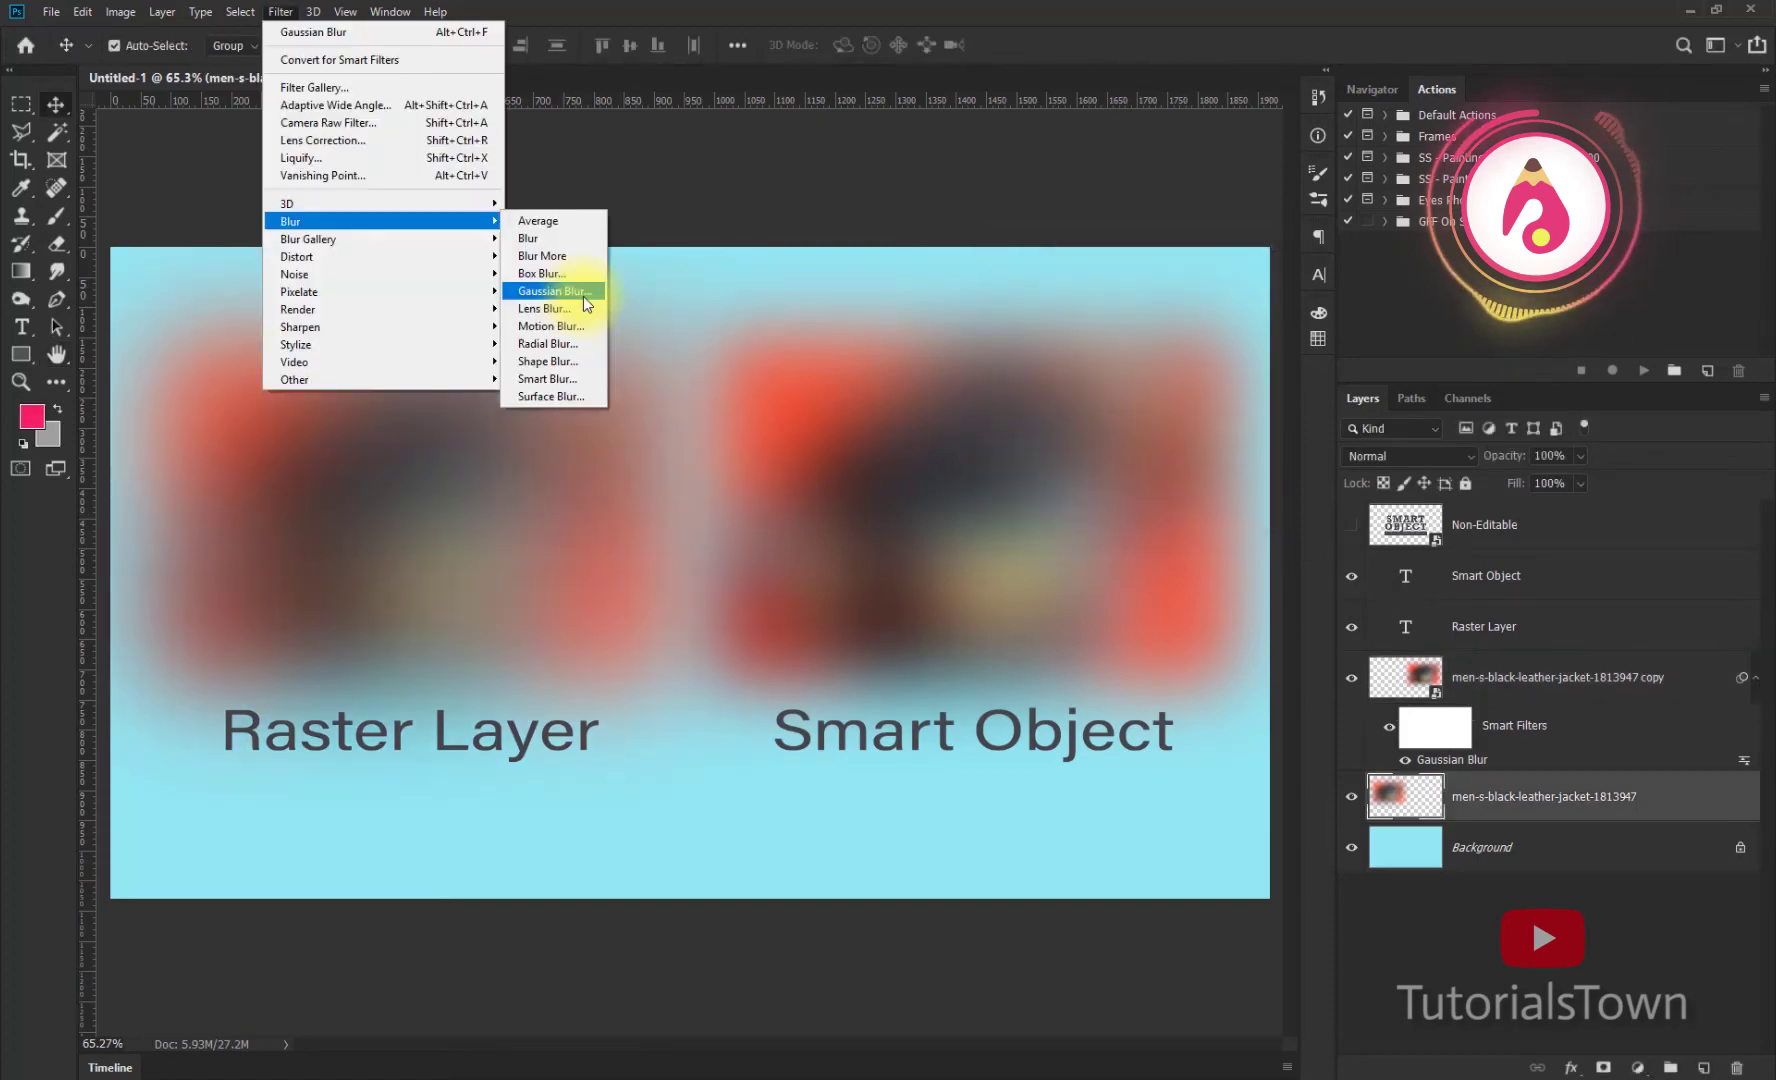
pyautogui.click(585, 300)
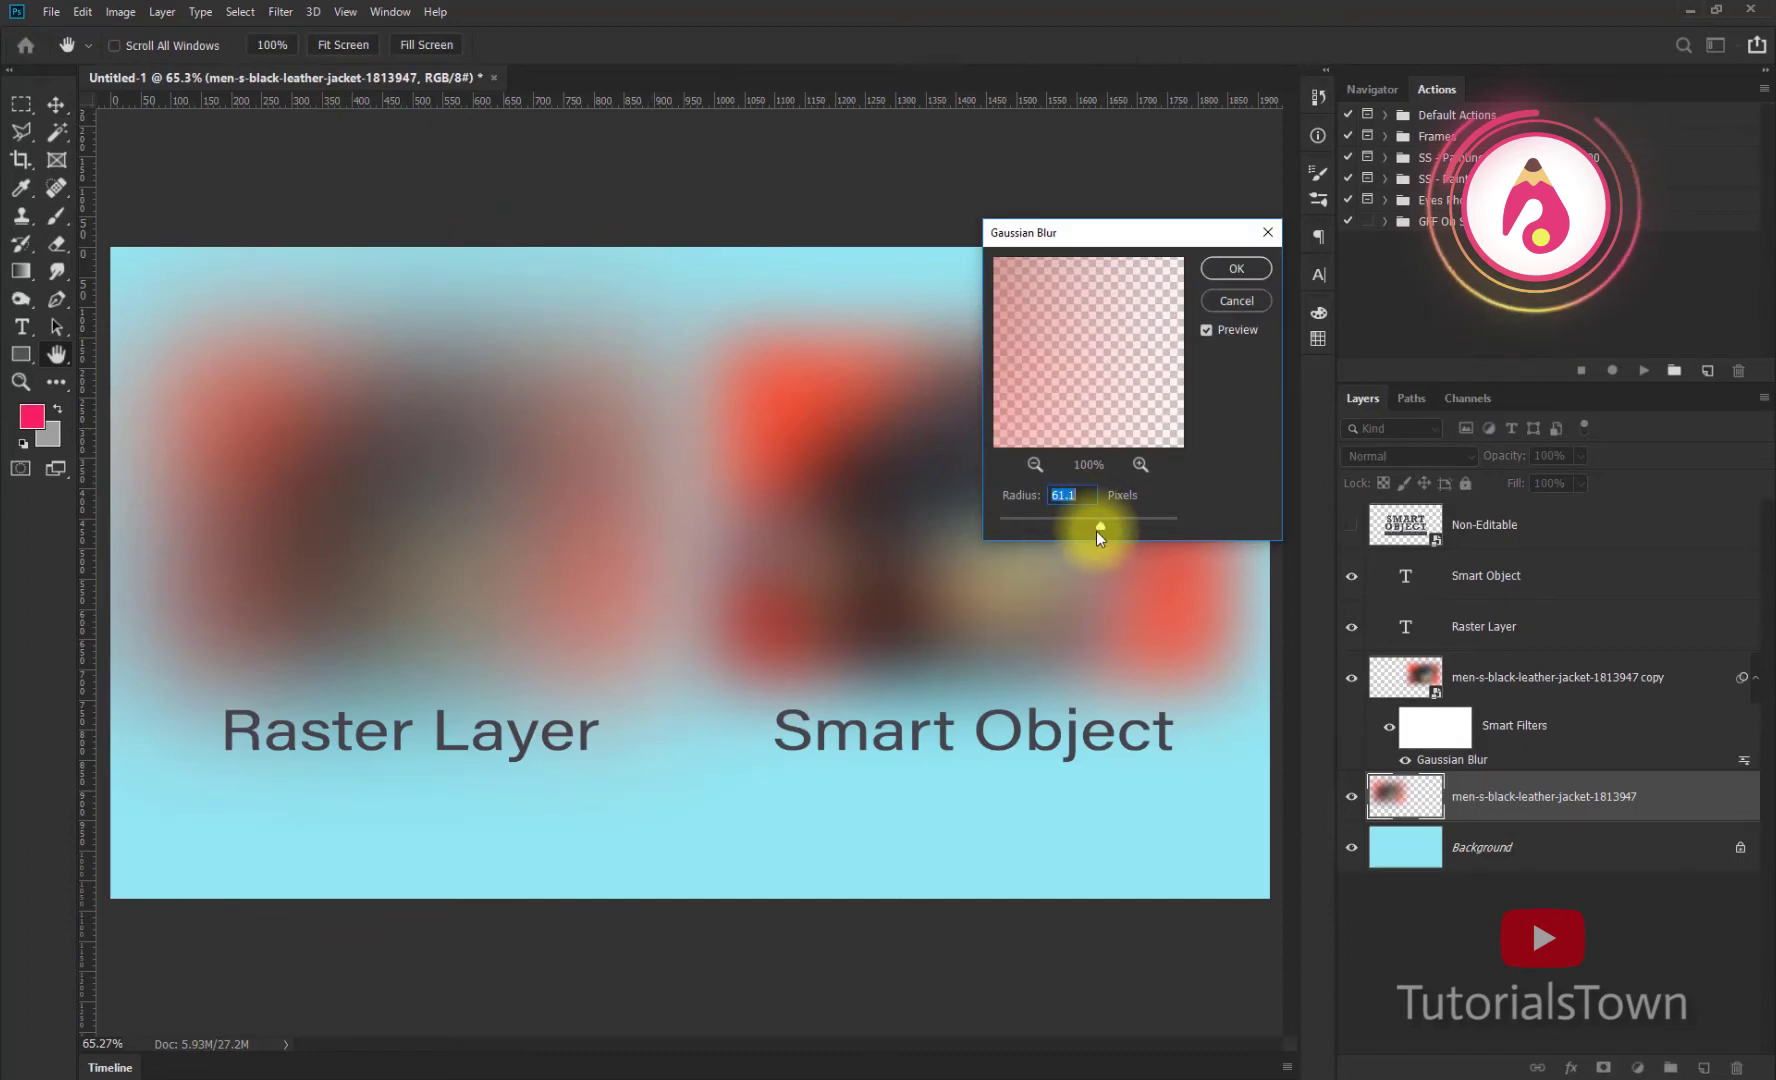
pyautogui.moveTo(1099, 528); pyautogui.dragTo(998, 525)
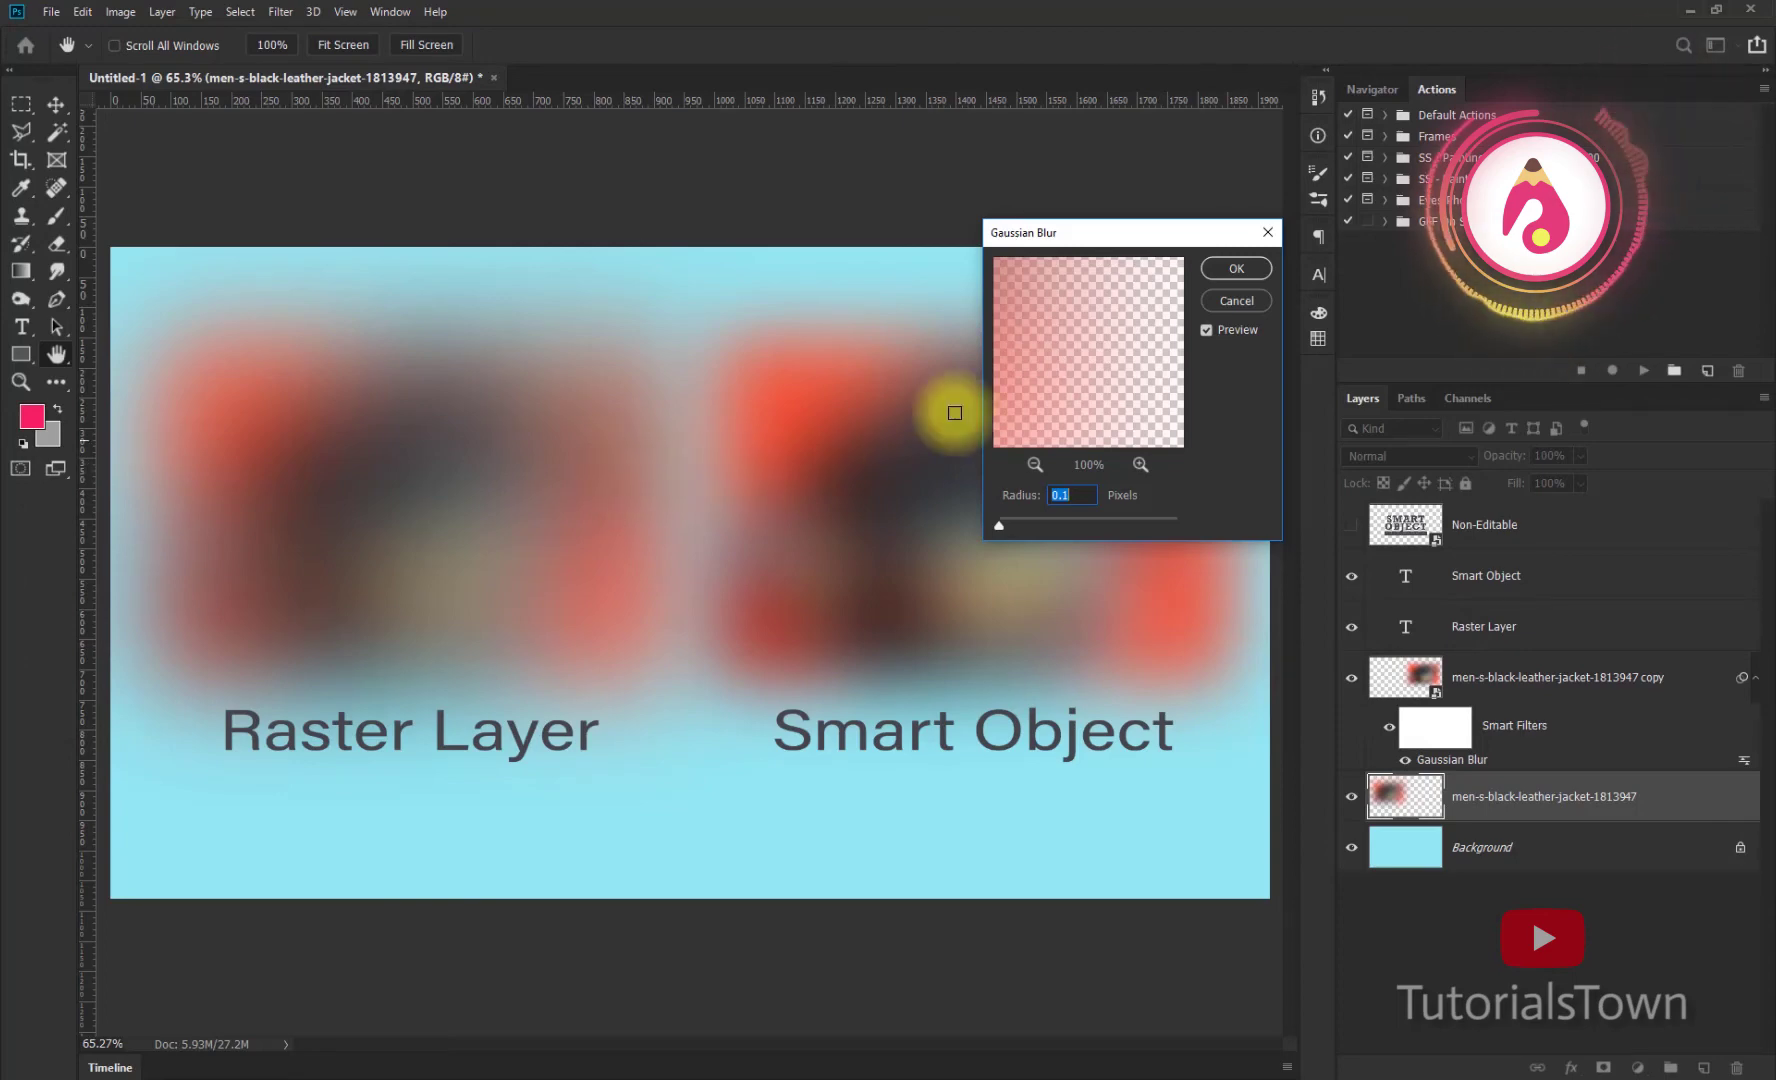
pyautogui.click(1258, 301)
pyautogui.click(1045, 491)
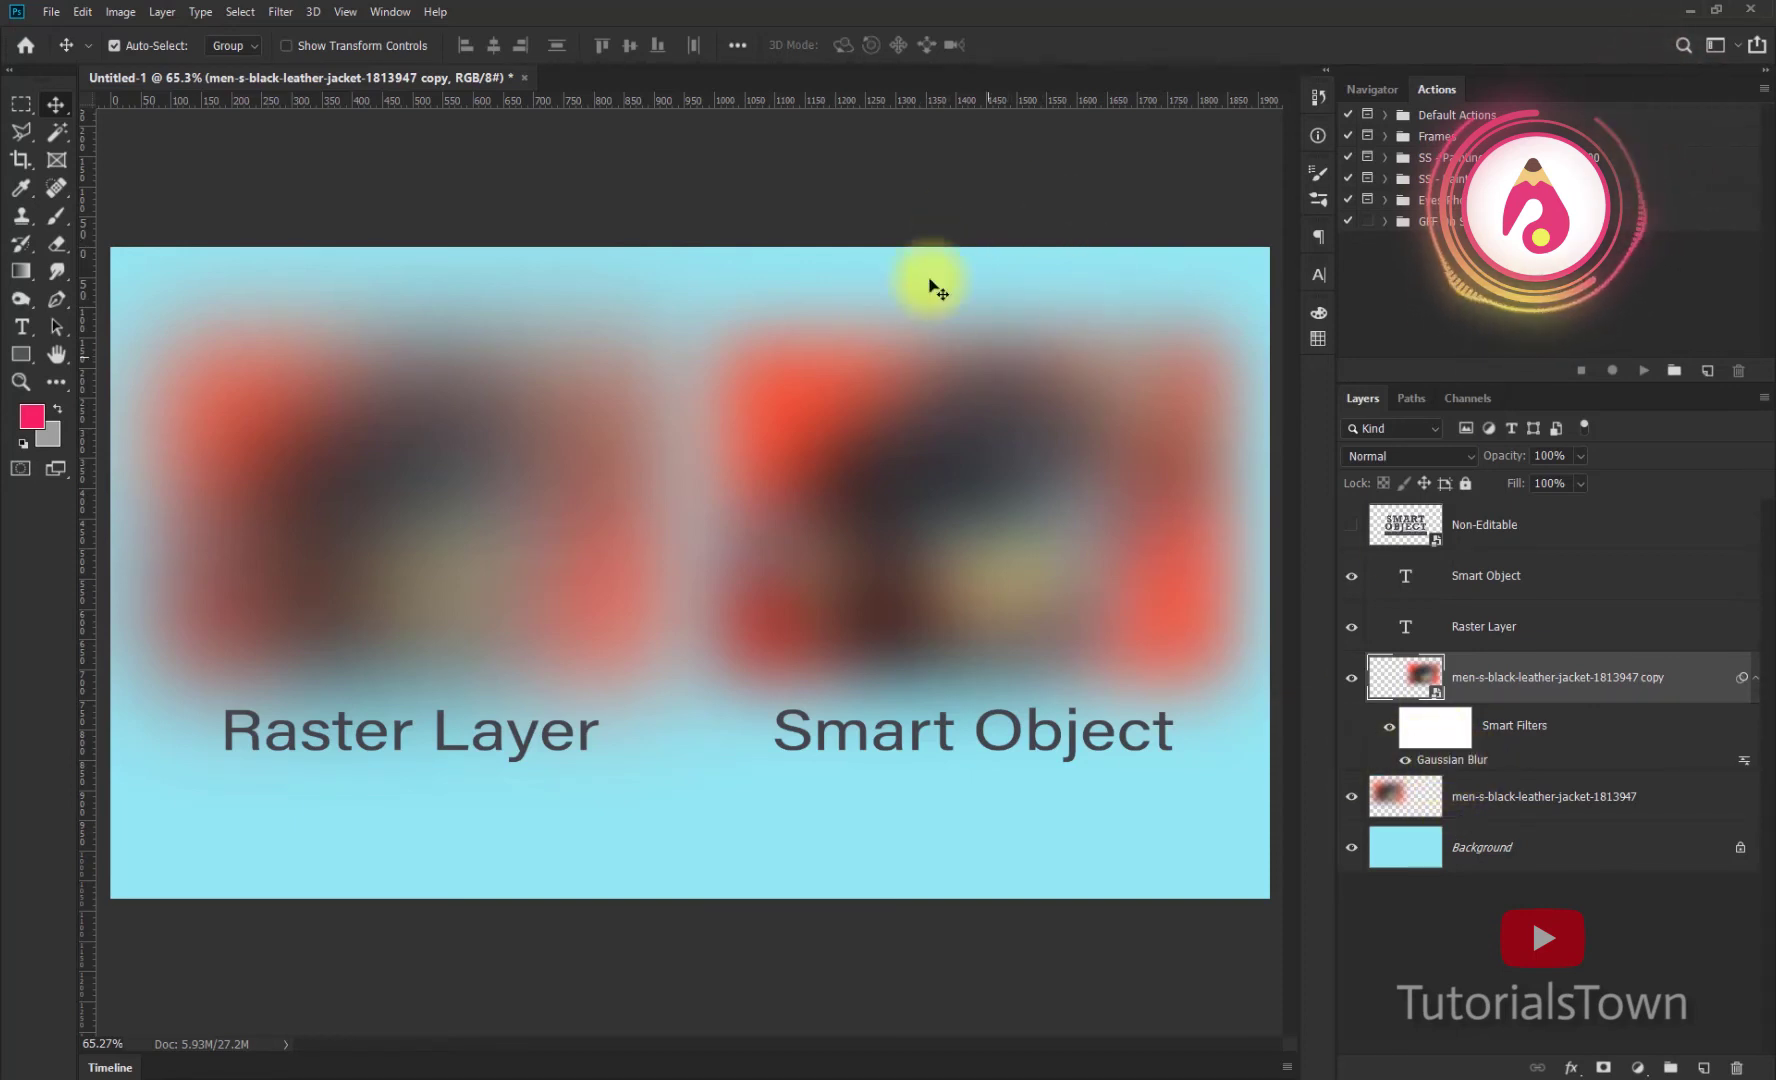
# Step: Reduce the smart object's Gaussian Blur radius to 5.0 and confirm
pyautogui.doubleClick(1455, 759)
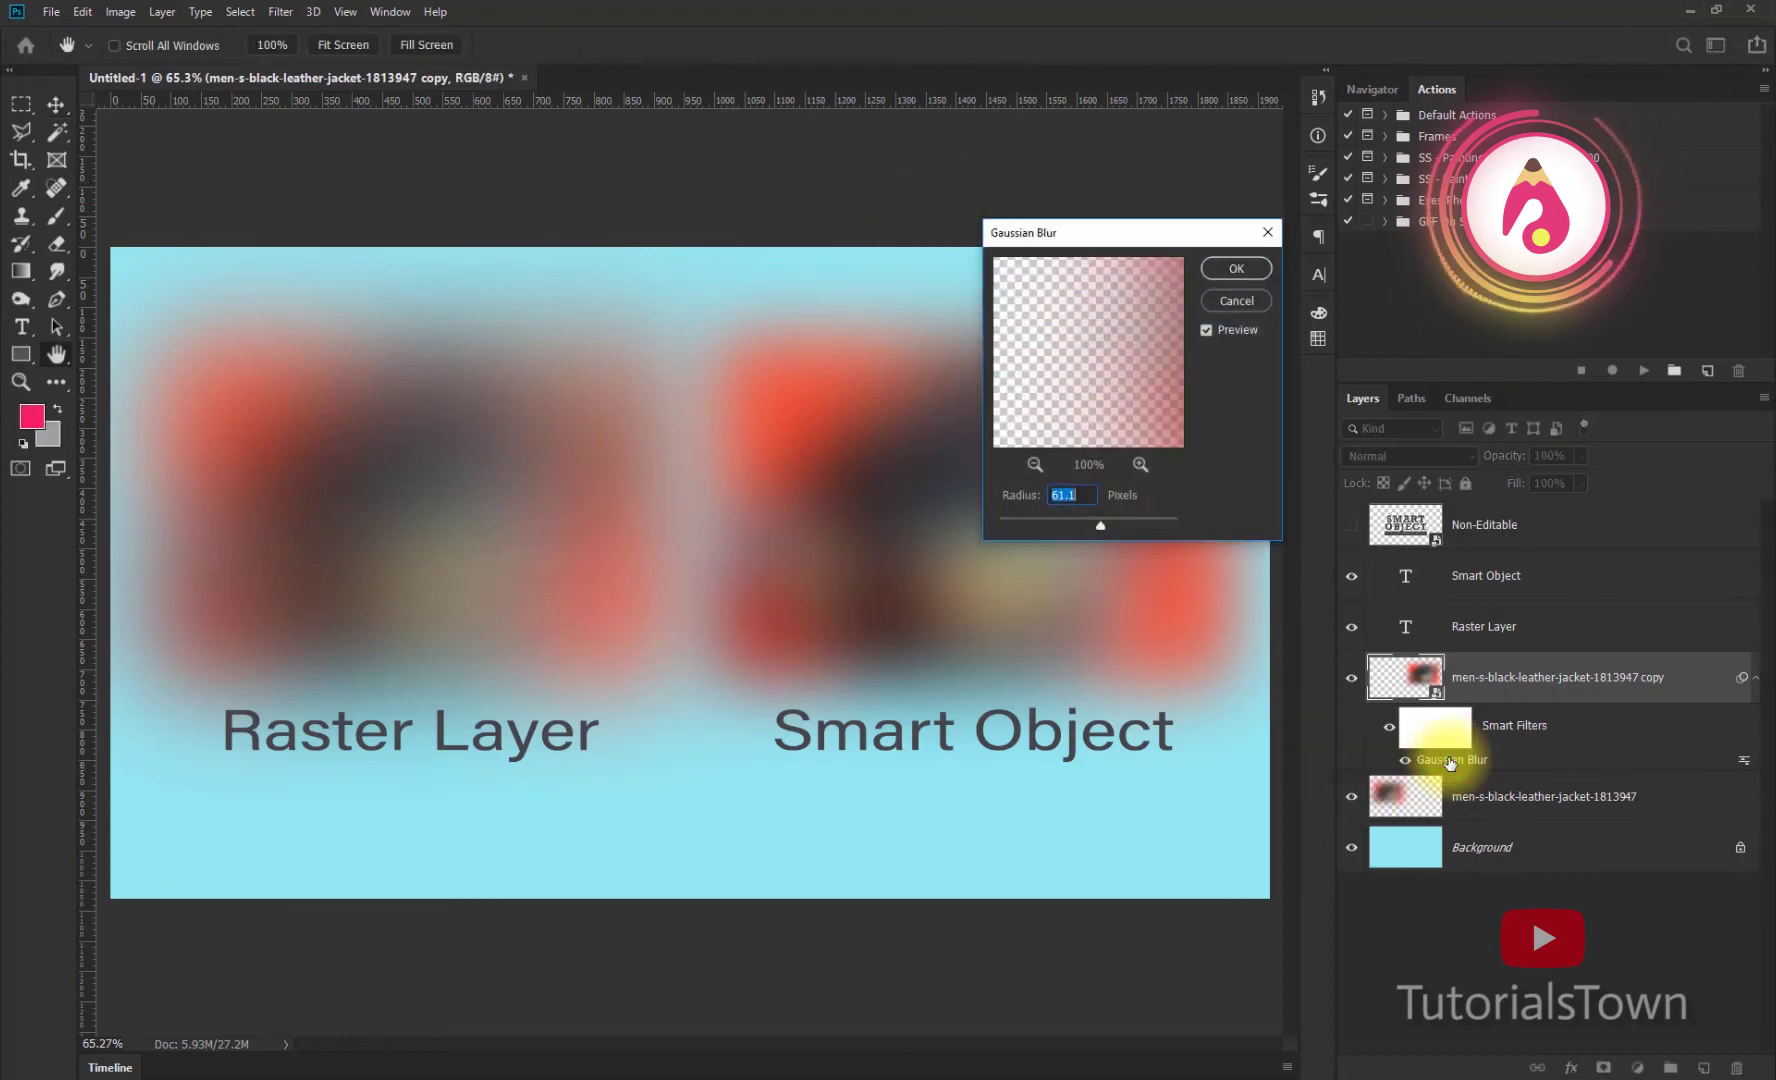
pyautogui.moveTo(1127, 230); pyautogui.dragTo(1013, 229)
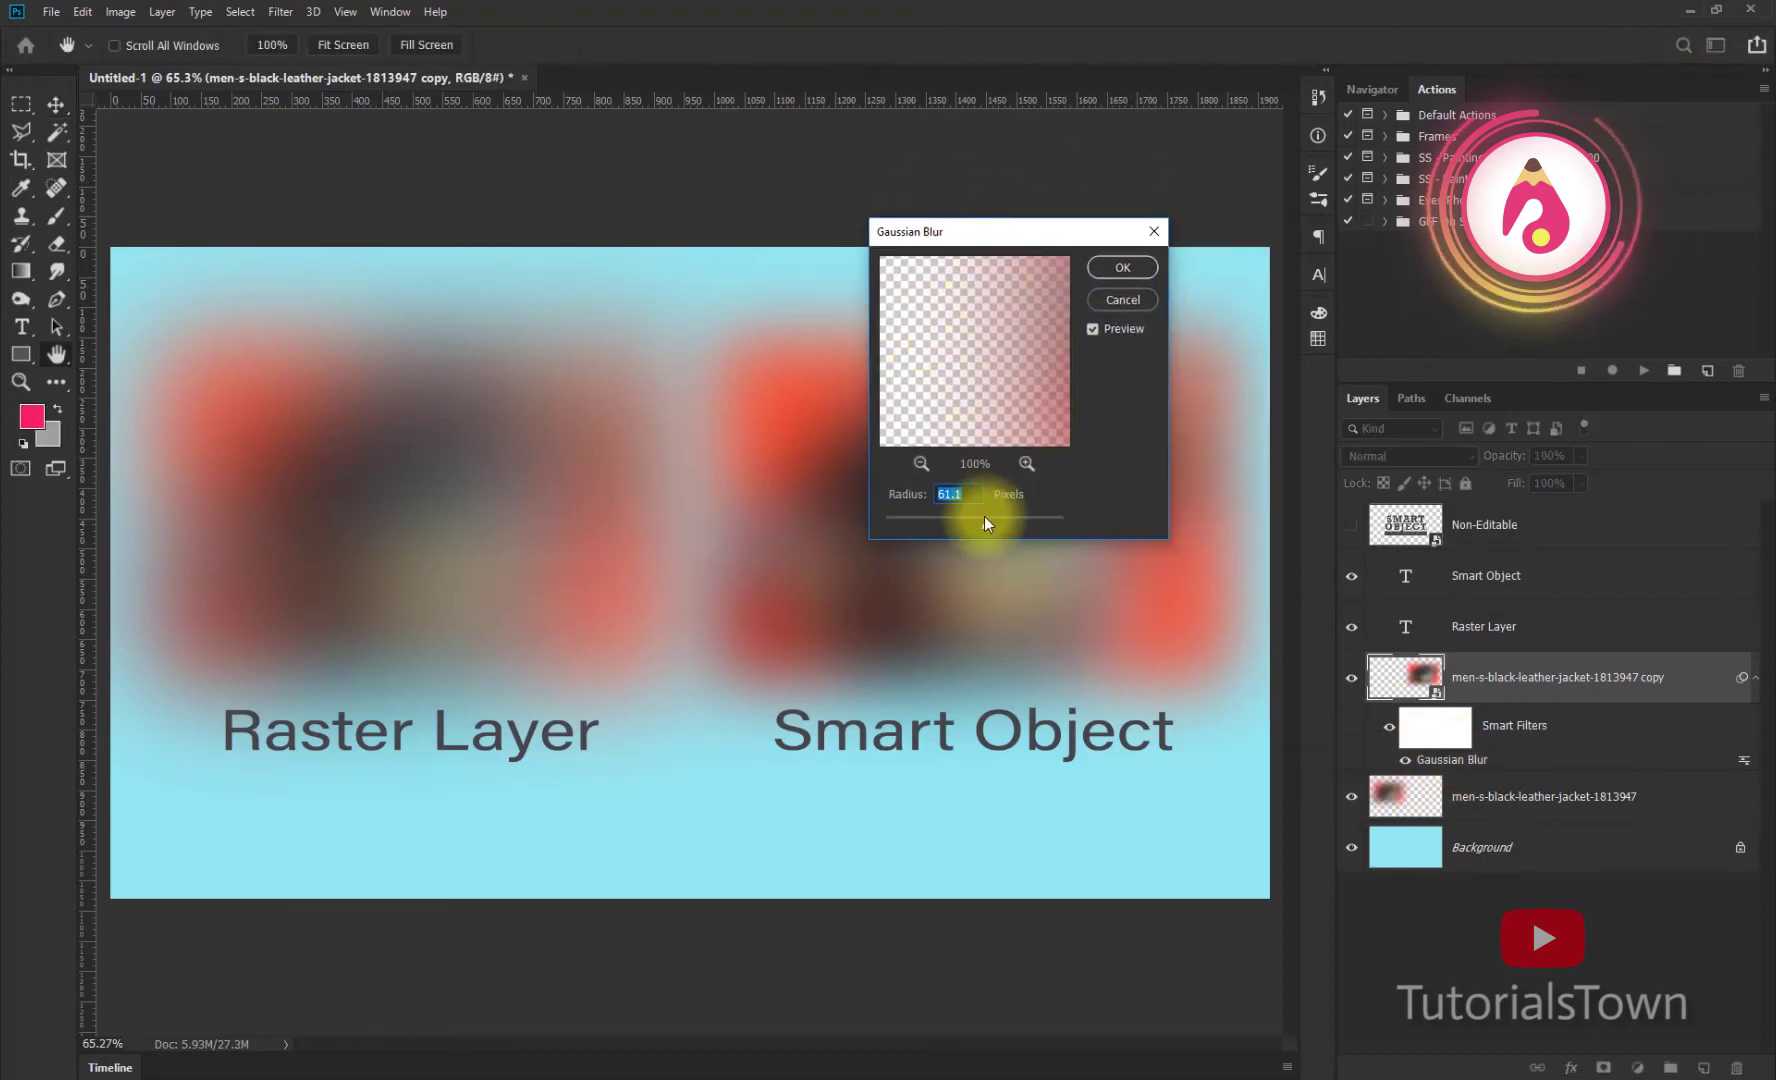
pyautogui.moveTo(984, 520); pyautogui.dragTo(932, 524)
pyautogui.moveTo(1025, 237); pyautogui.dragTo(1263, 189)
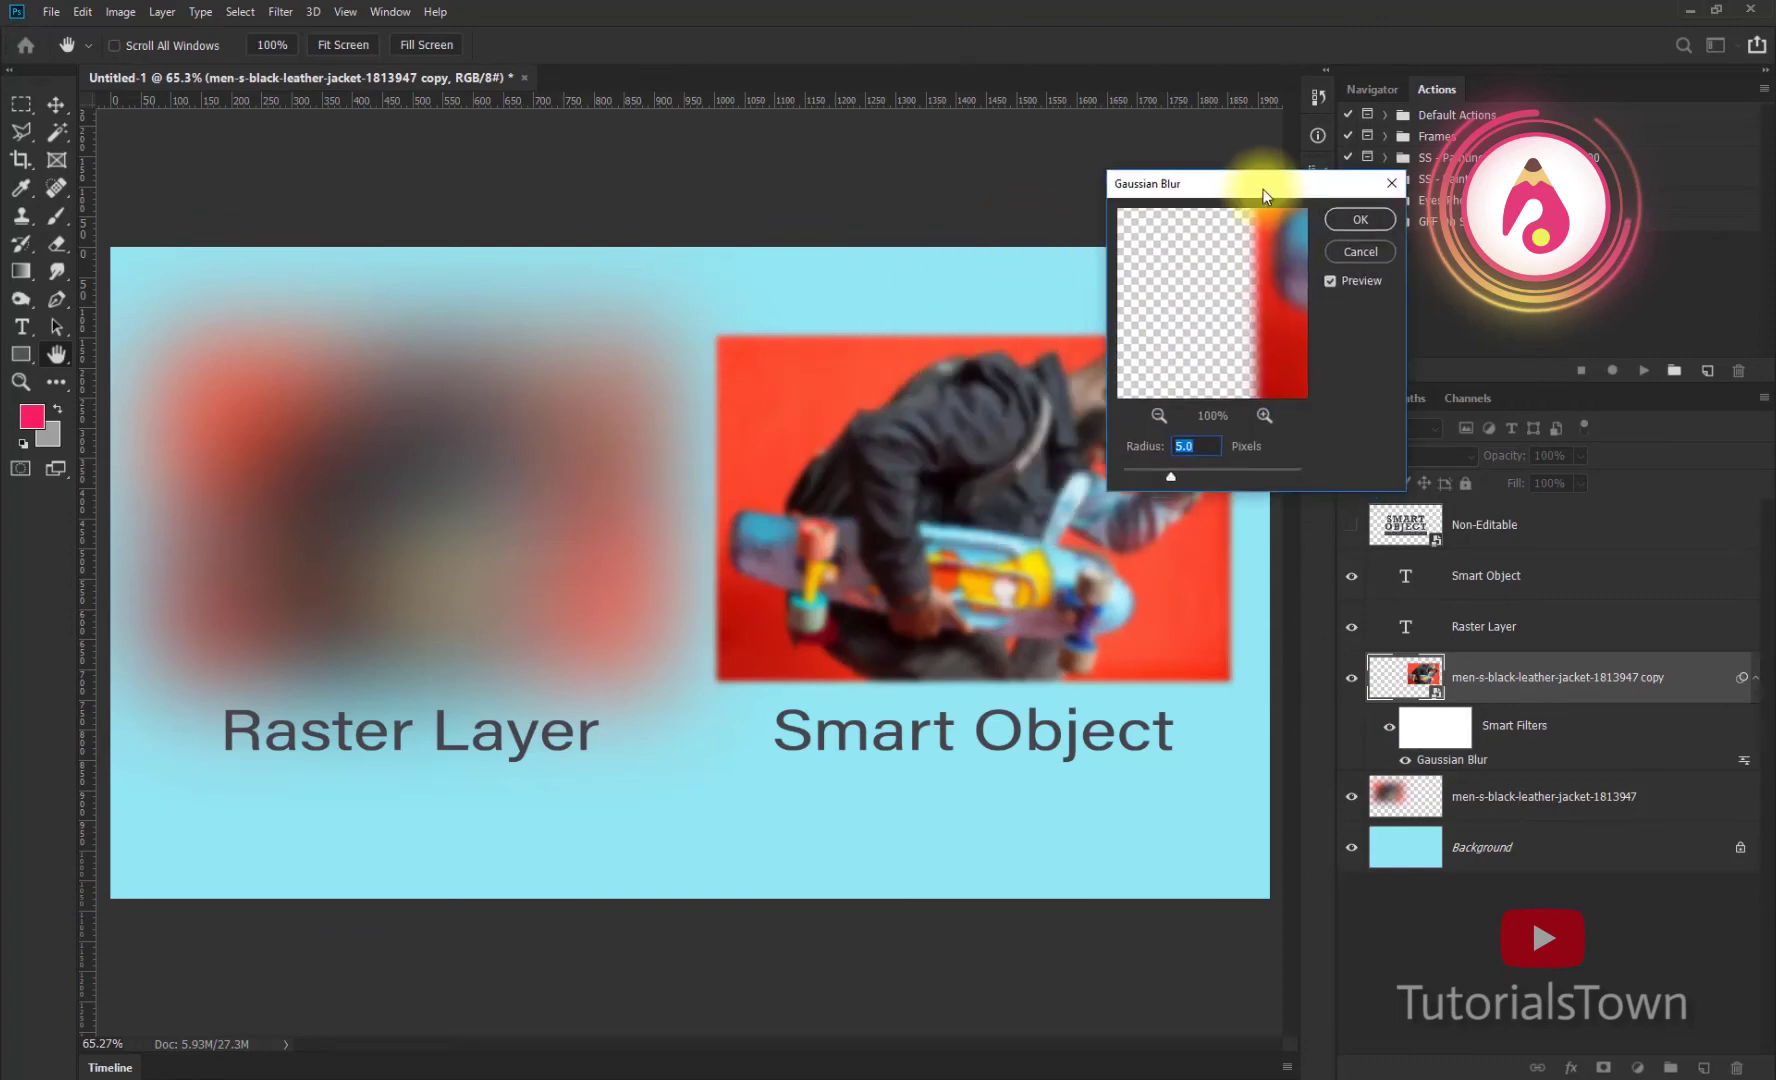
pyautogui.moveTo(1168, 477); pyautogui.dragTo(1143, 479)
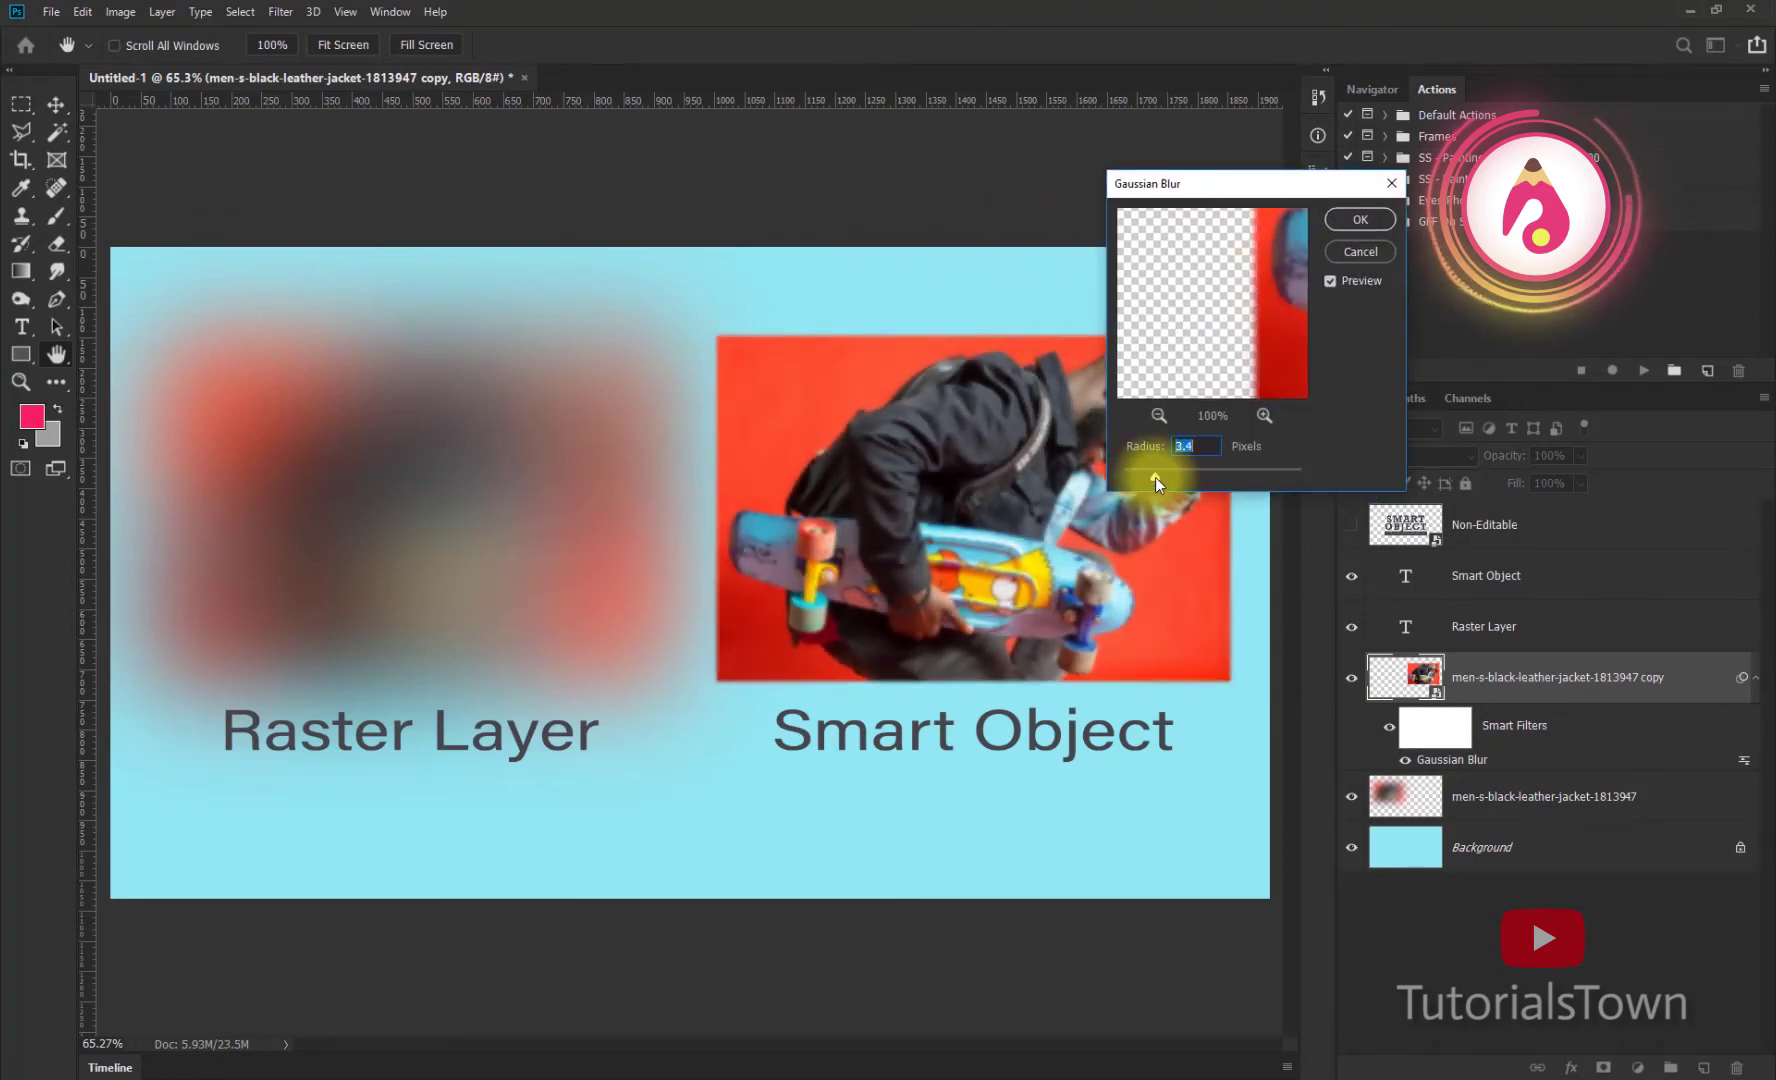
pyautogui.press('Return')
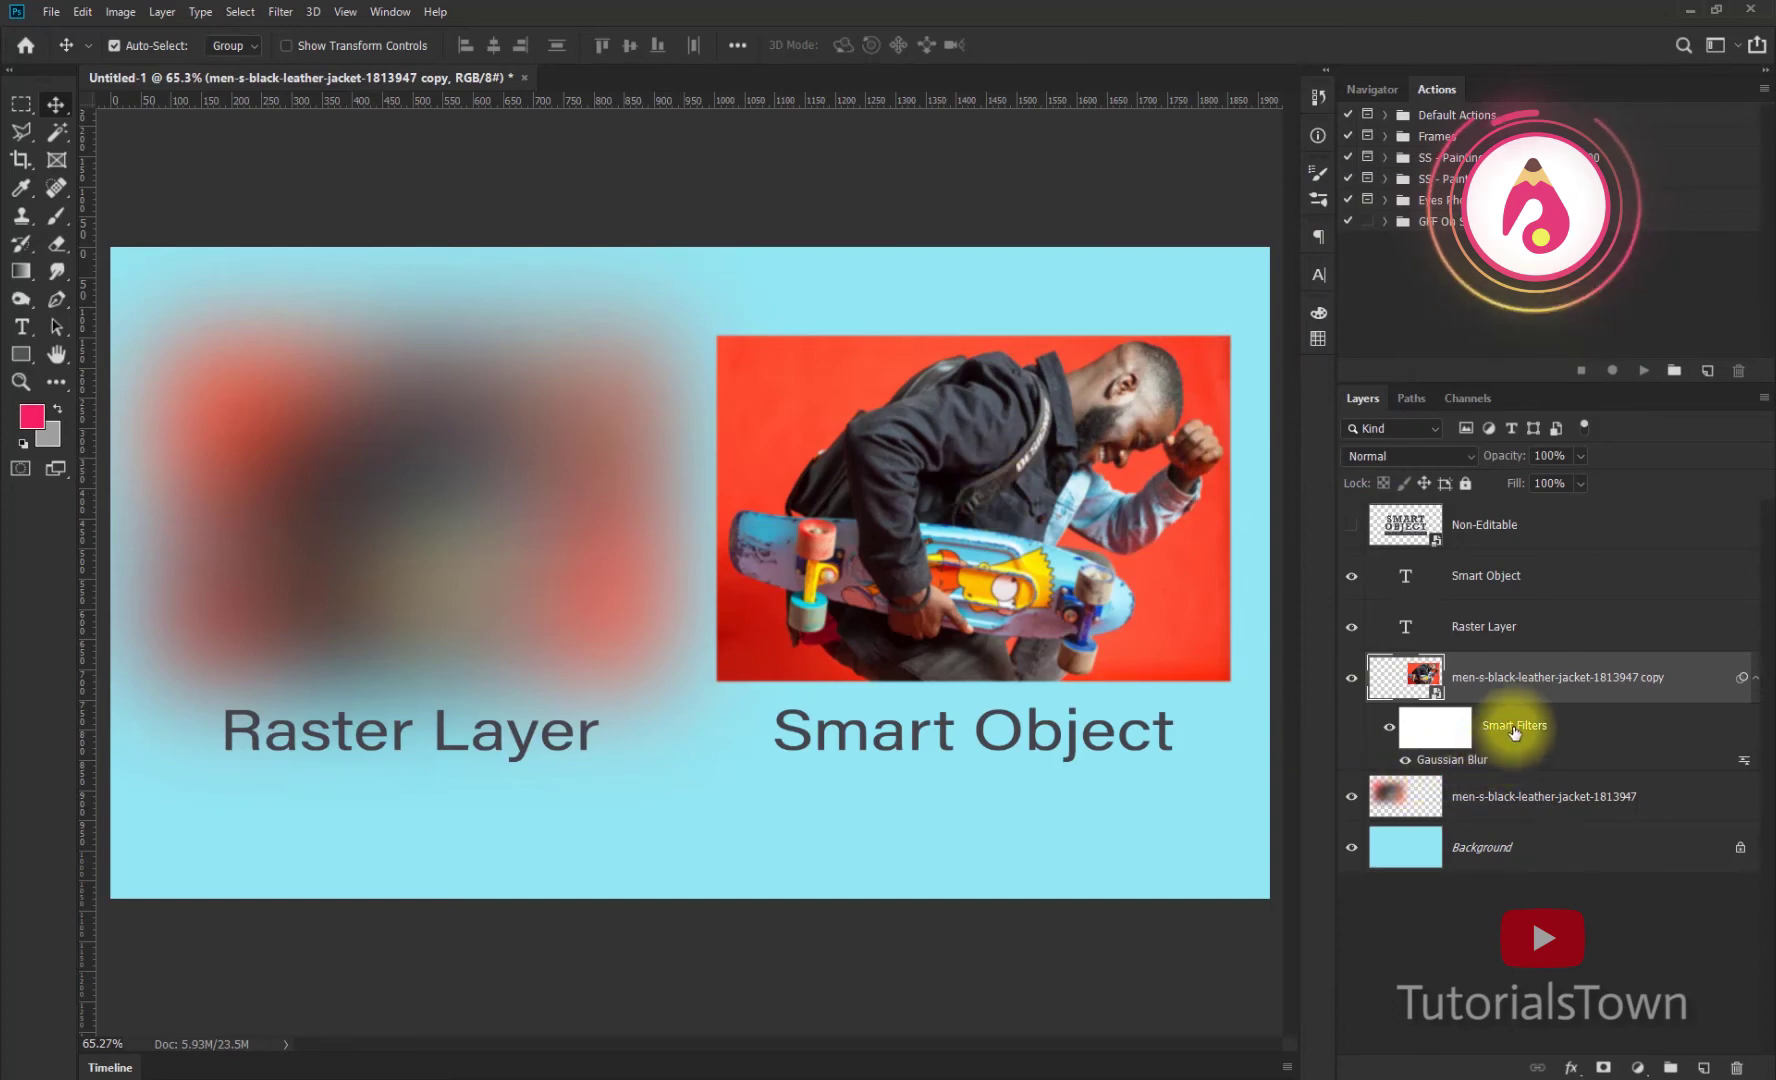
# Step: Delete the Smart Filters from the copy layer, using undo/redo to leave both photos sharp
pyautogui.moveTo(1514, 732); pyautogui.dragTo(1735, 1070)
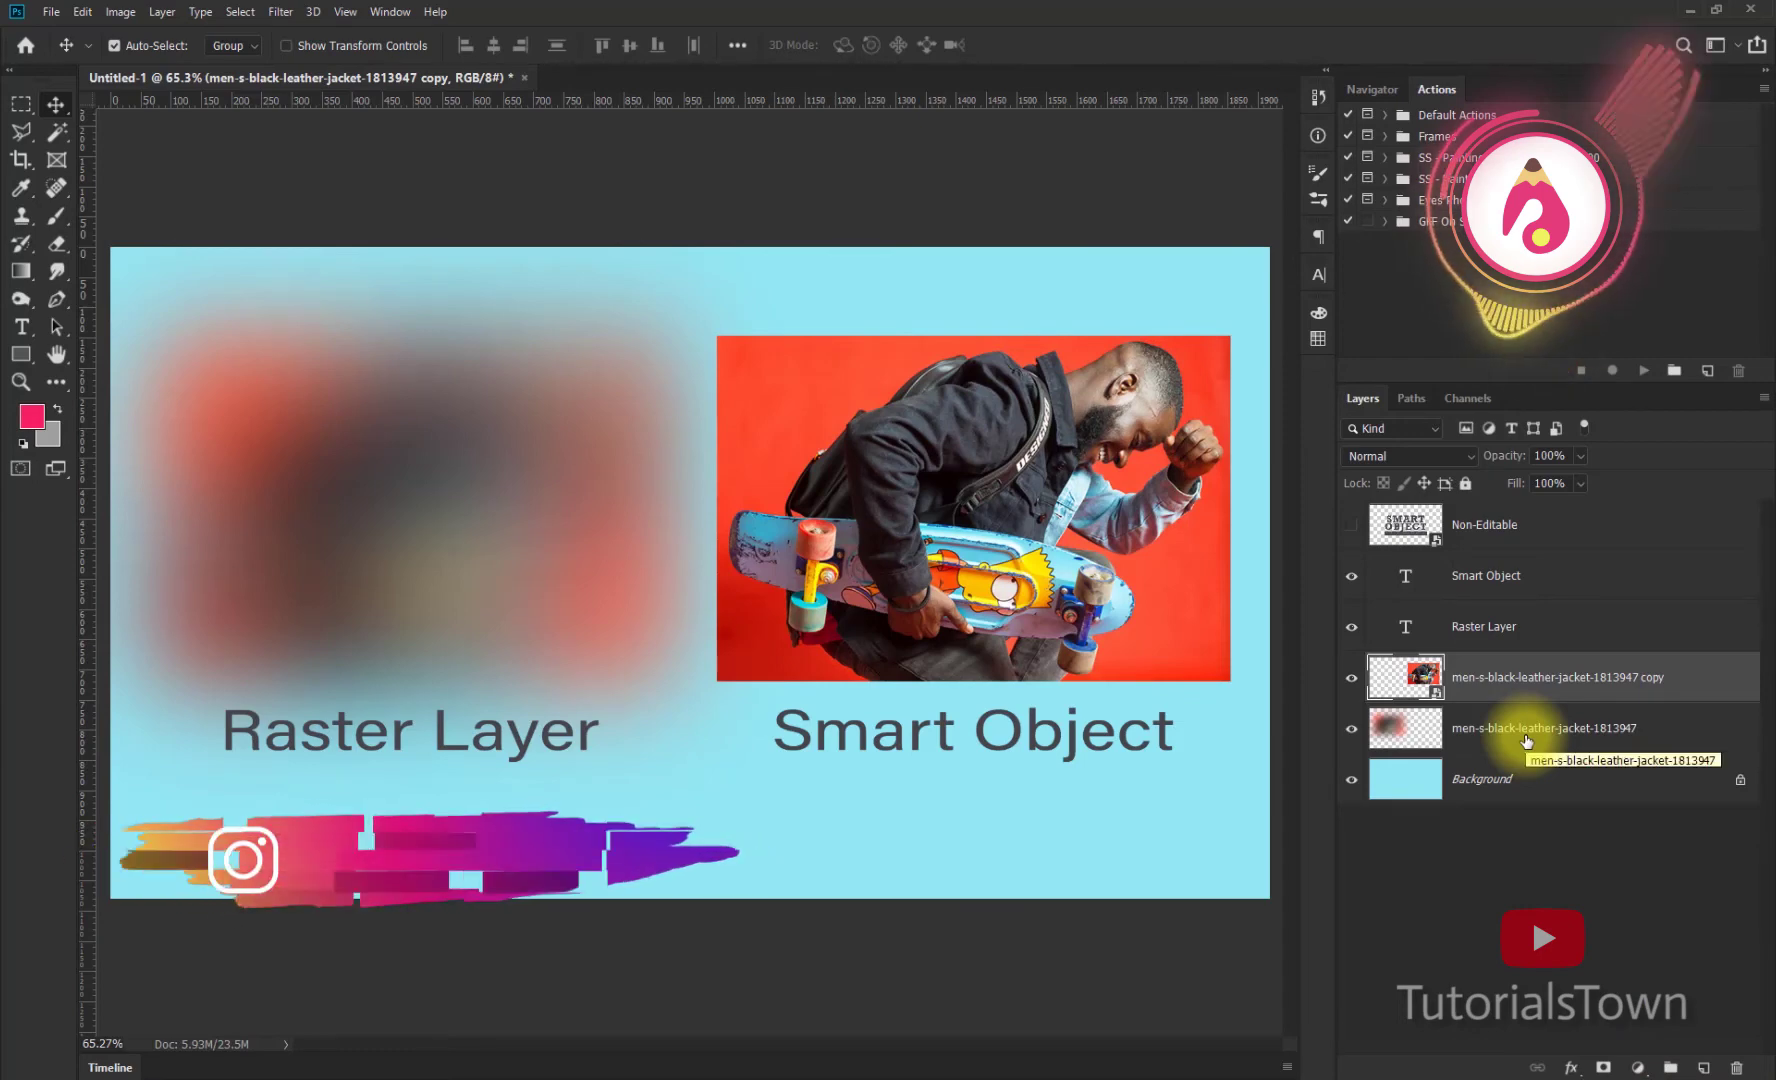
pyautogui.hotkey('ctrl', 'z')
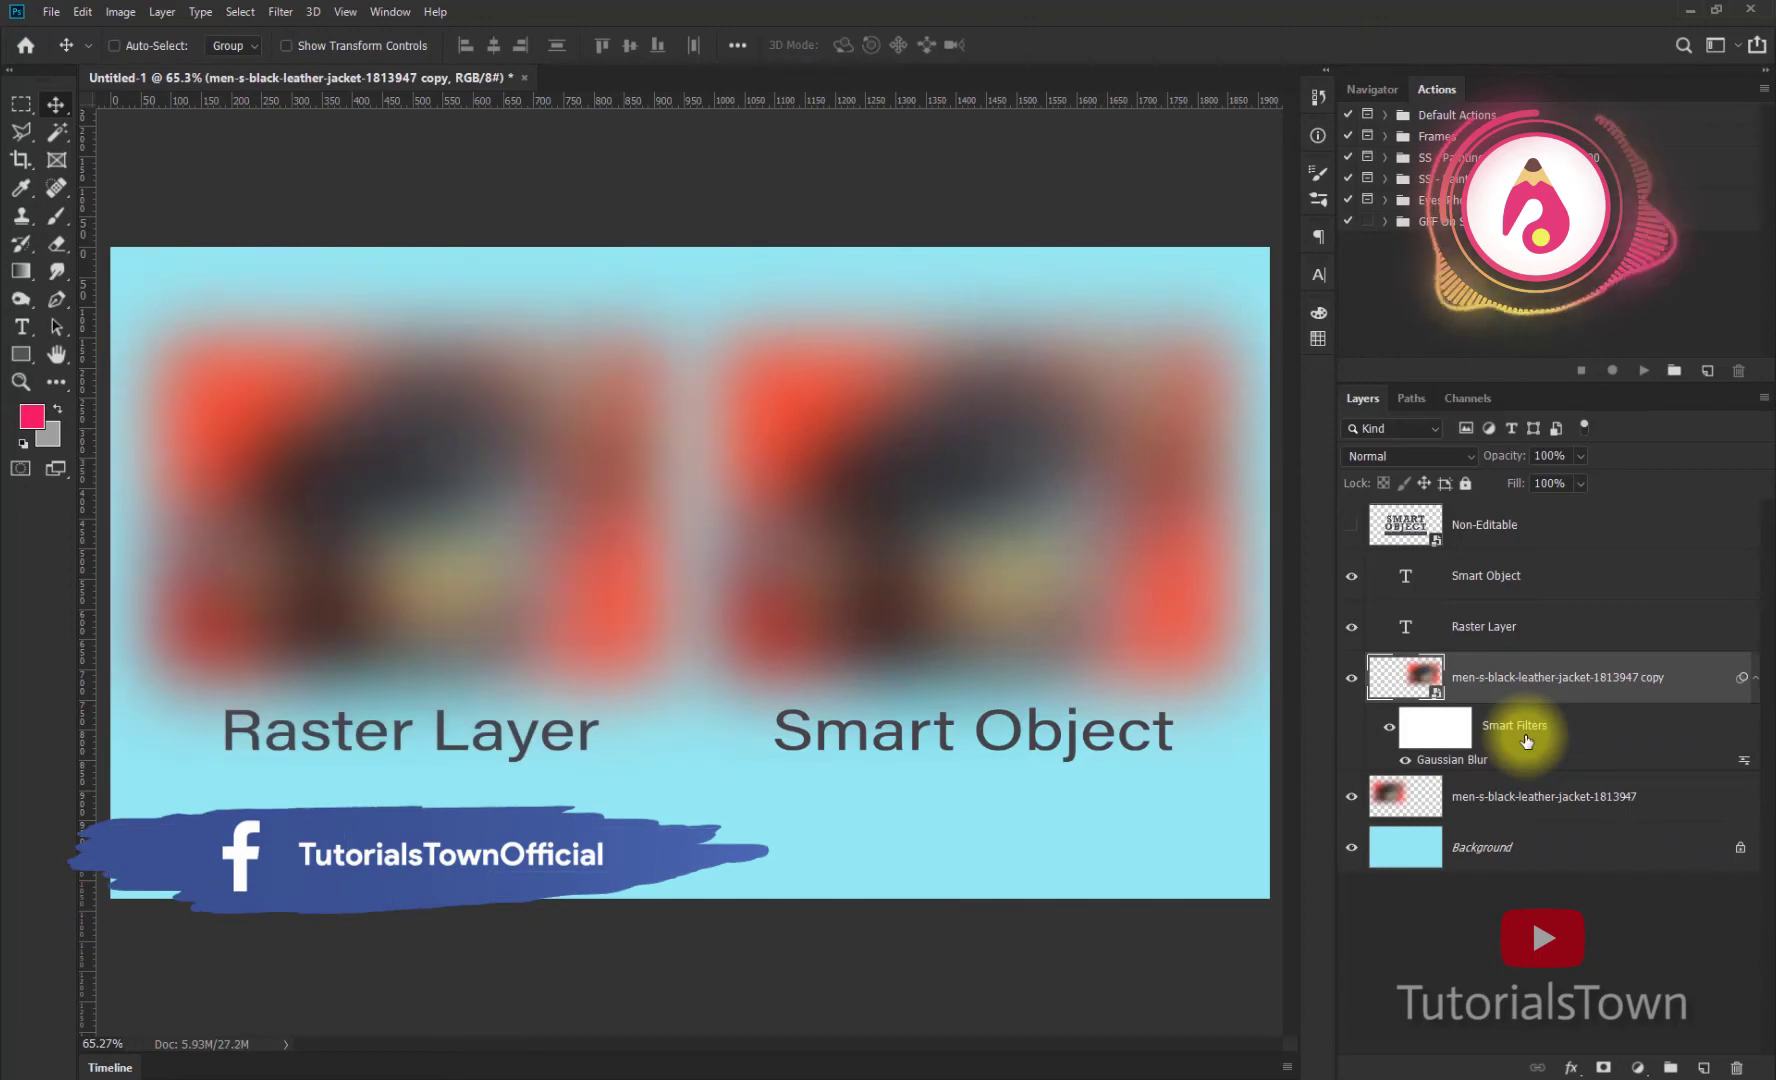
pyautogui.hotkey('ctrl', 'shift', 'z')
pyautogui.hotkey('ctrl', 'z')
pyautogui.hotkey('ctrl', 'shift', 'z')
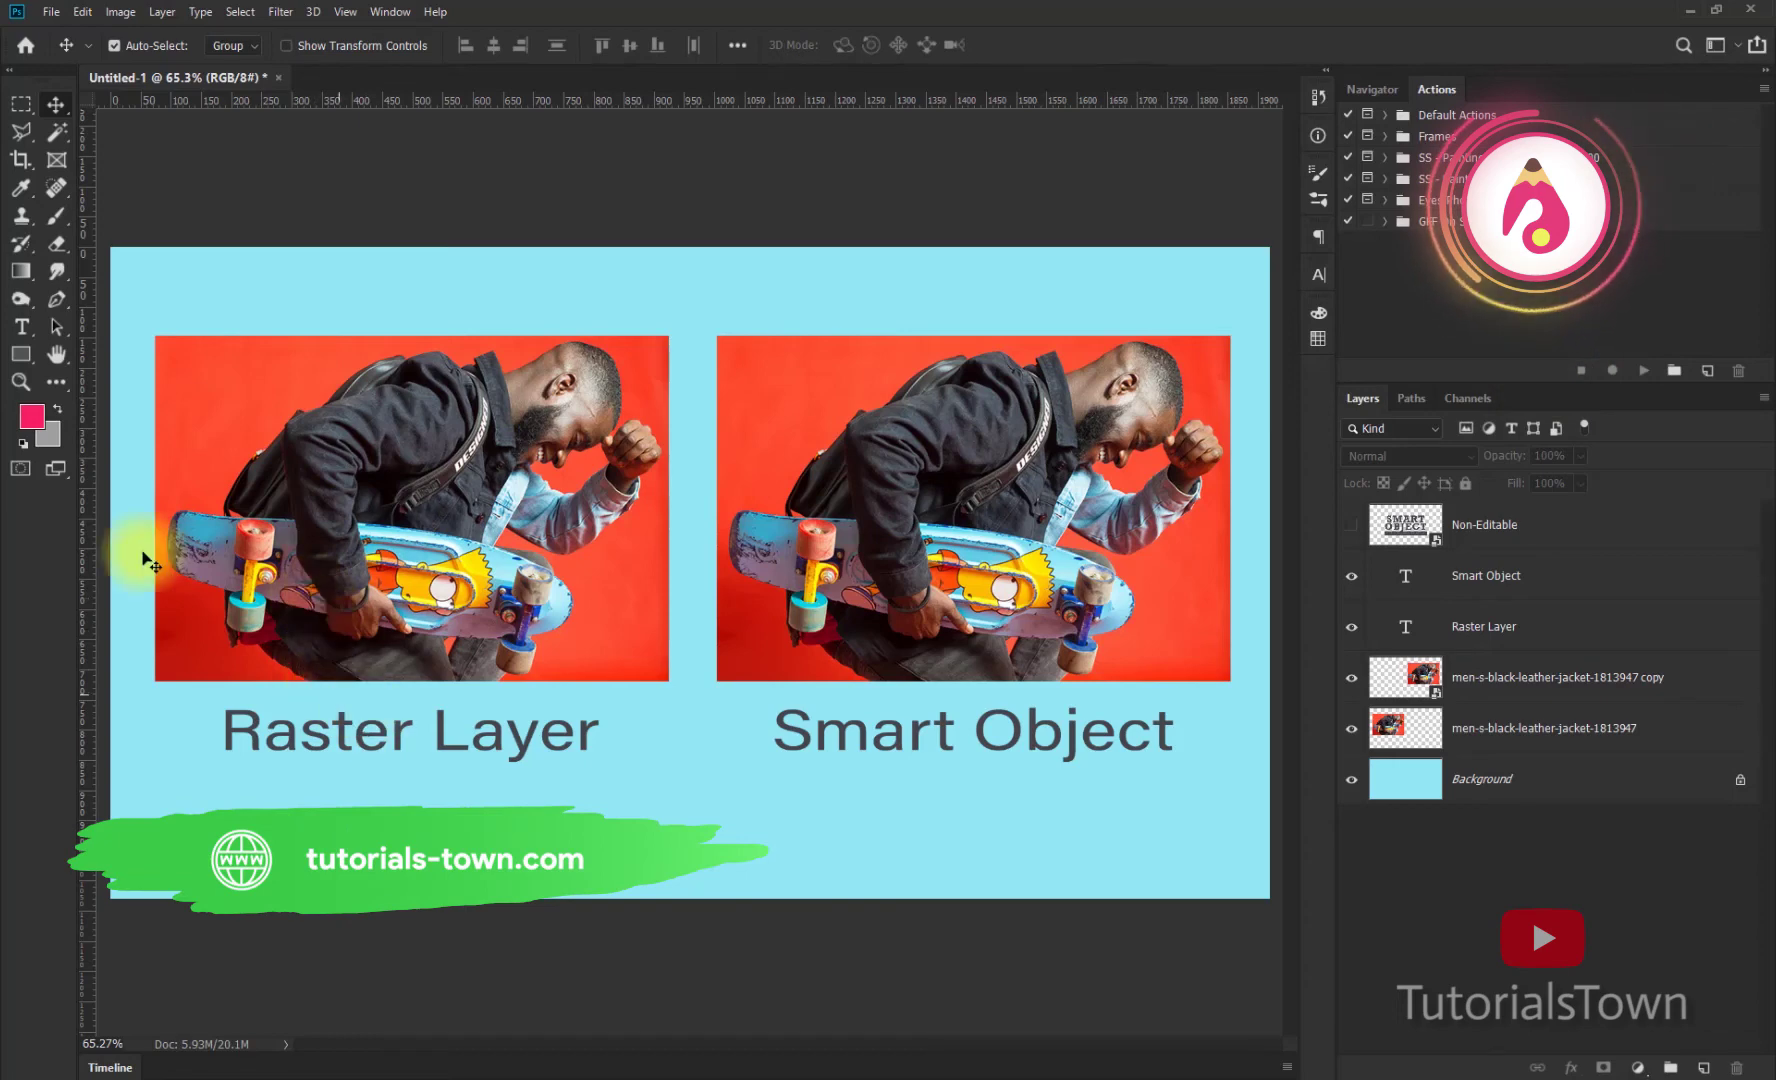
# Step: Fill a circle over the man's head with bright green 00ff42 on a new layer
pyautogui.click(24, 104)
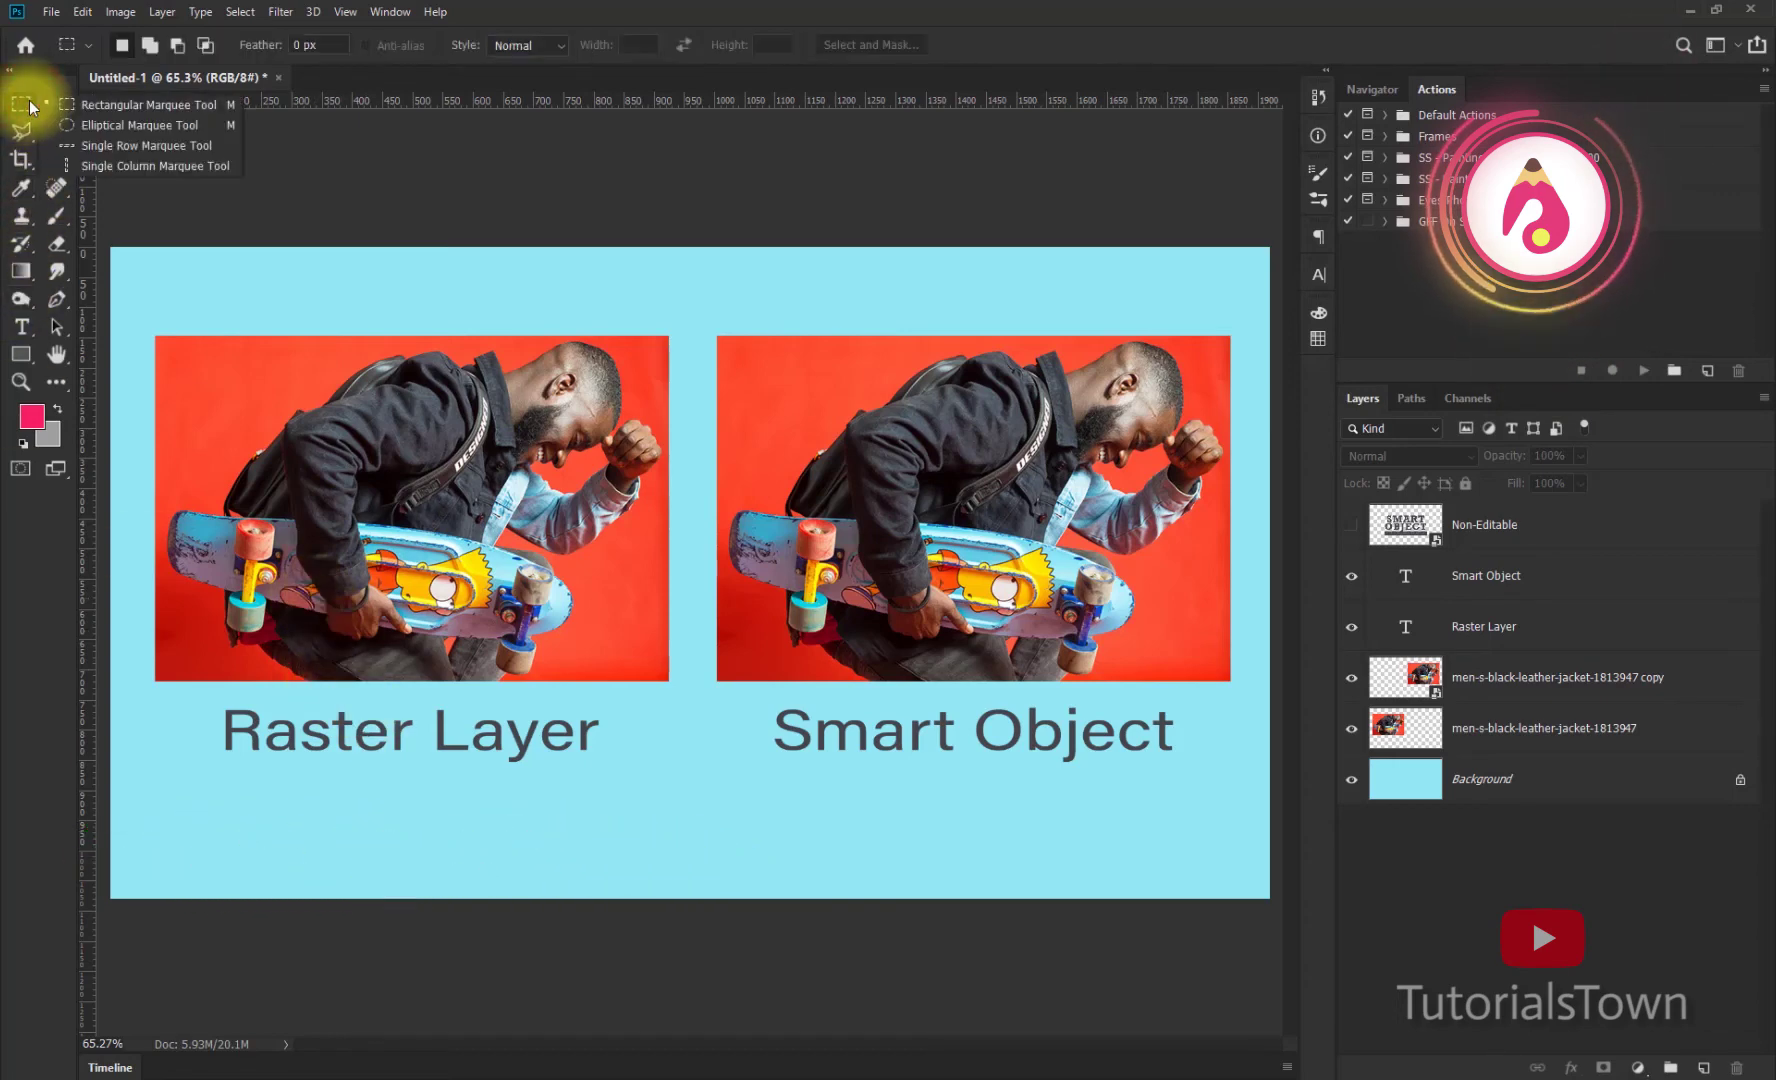
pyautogui.click(84, 125)
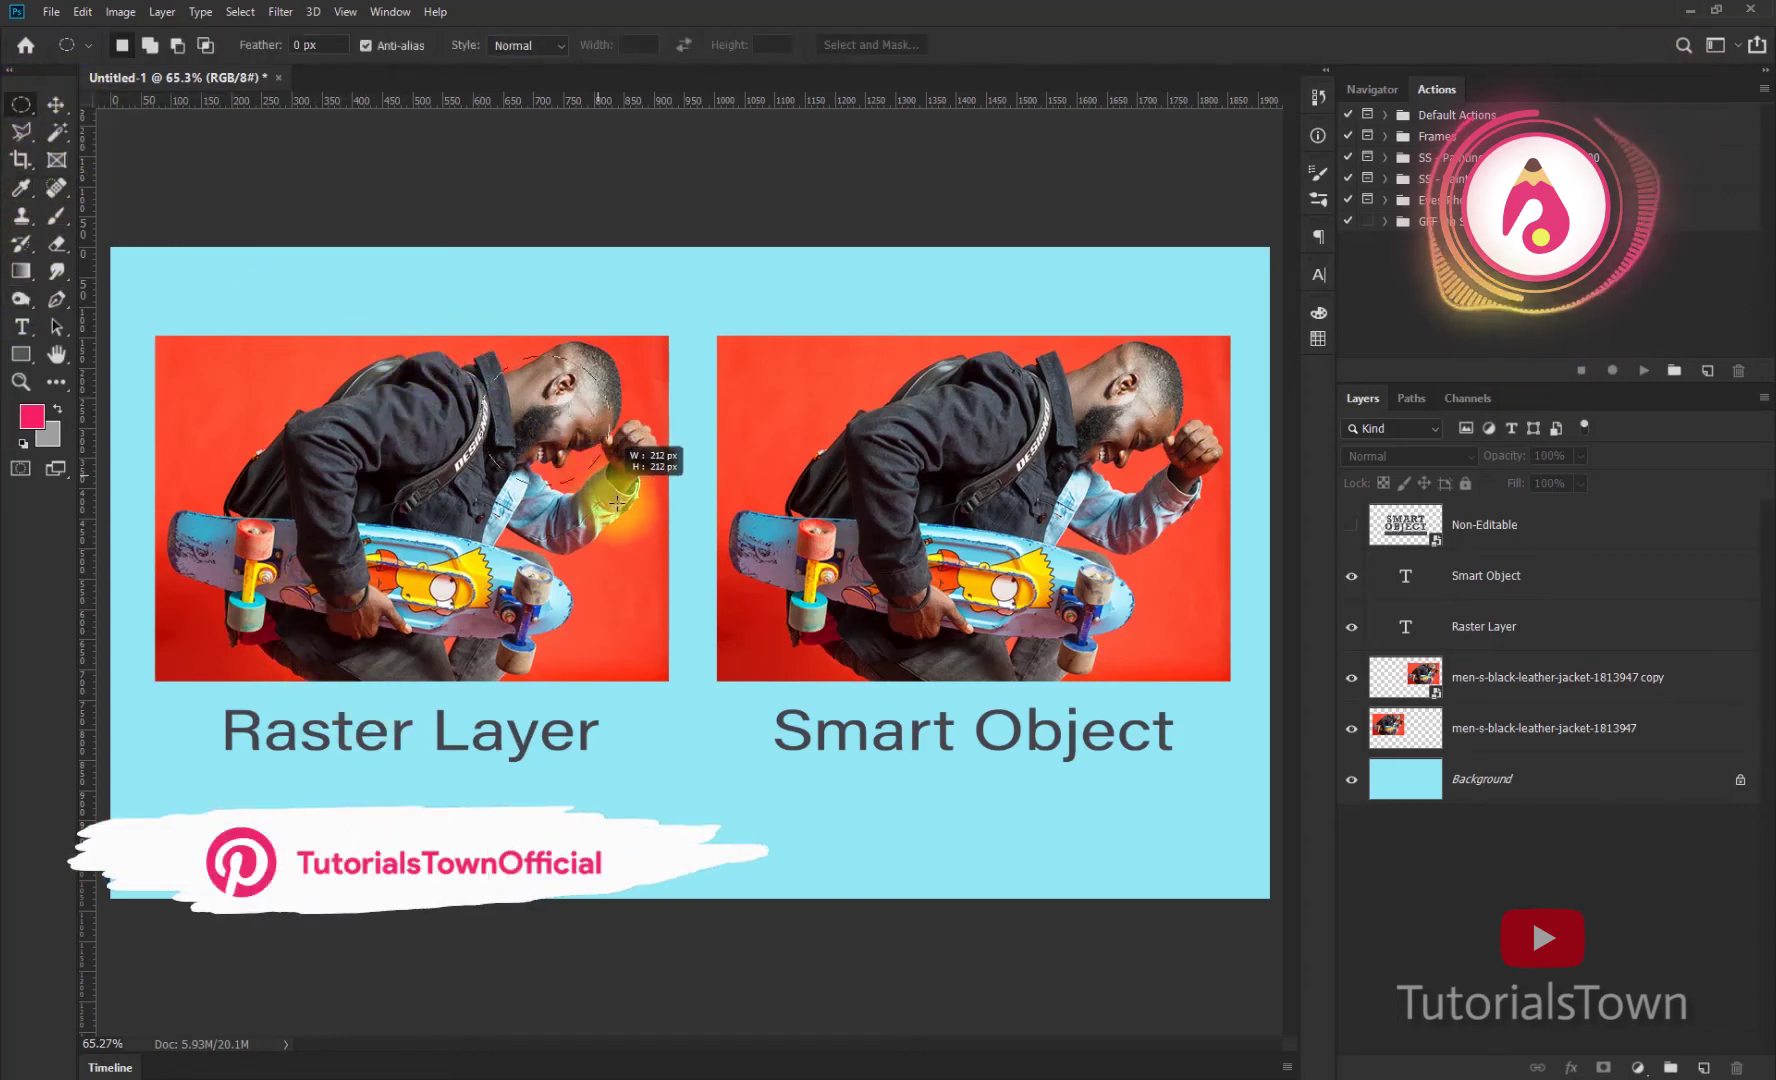
pyautogui.moveTo(482, 345); pyautogui.dragTo(646, 513)
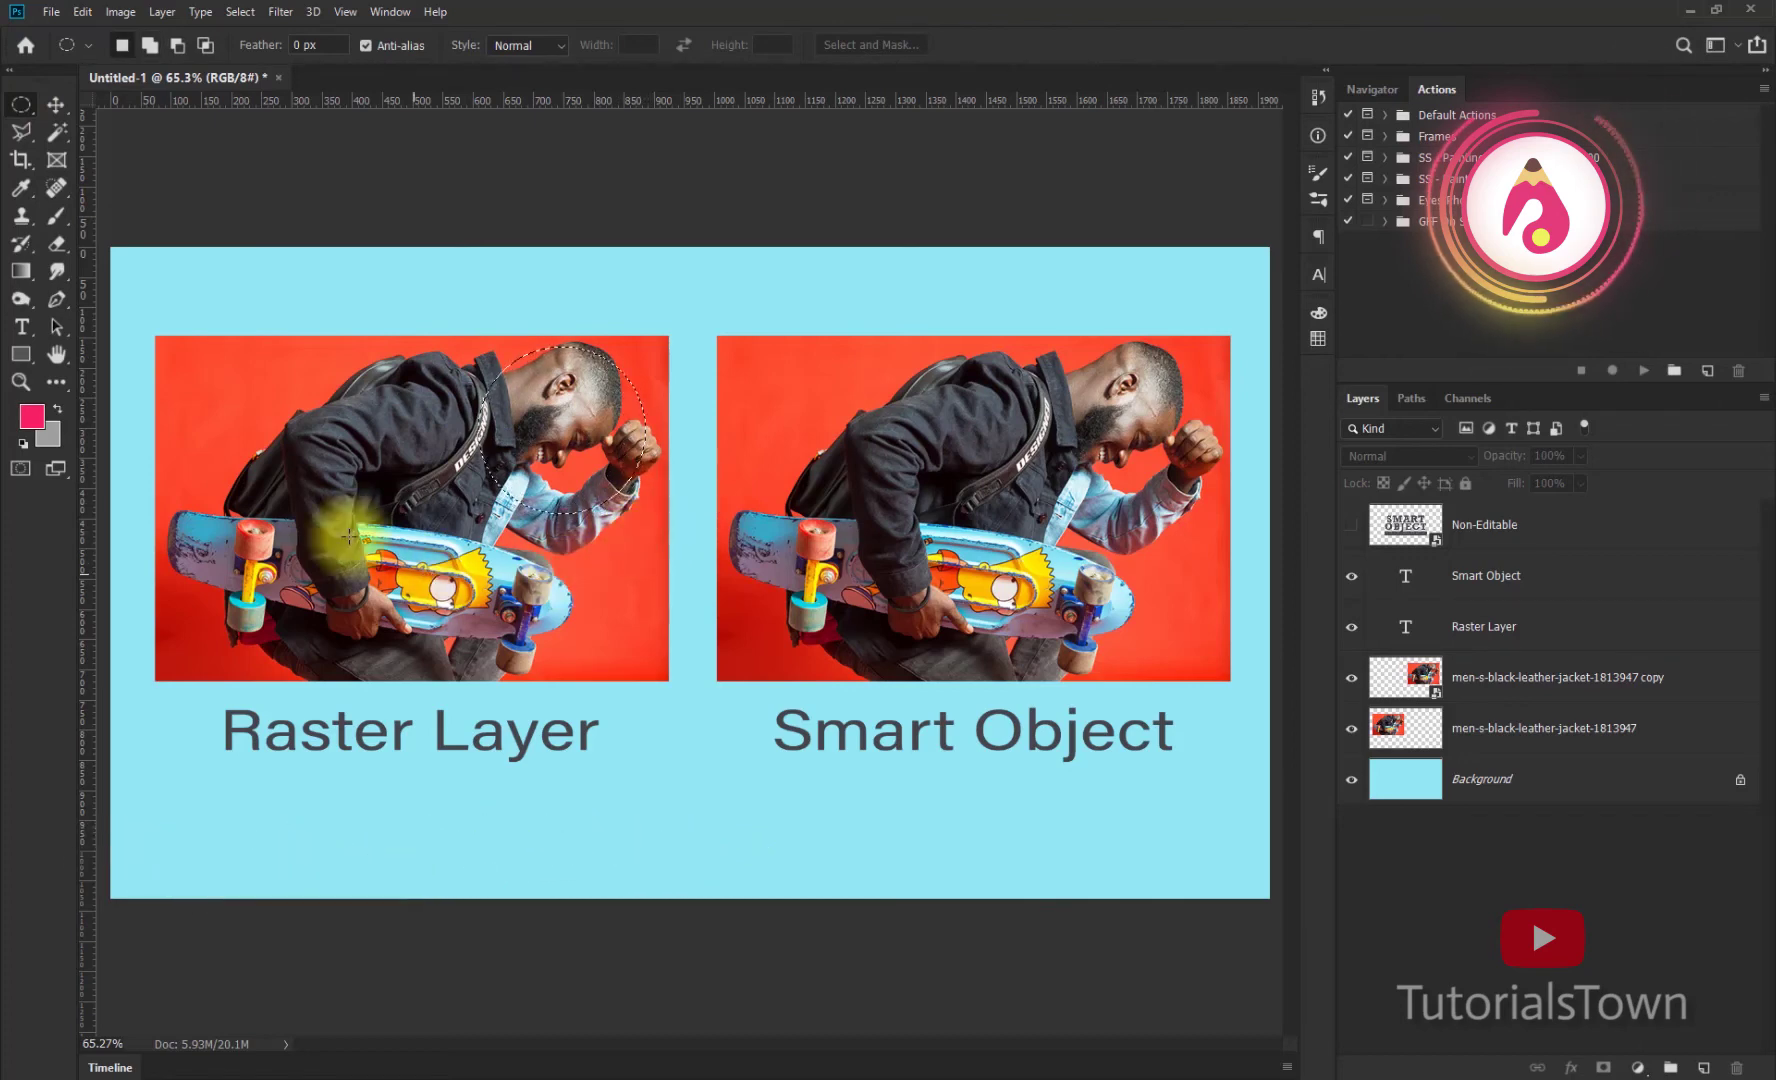
pyautogui.click(1702, 1068)
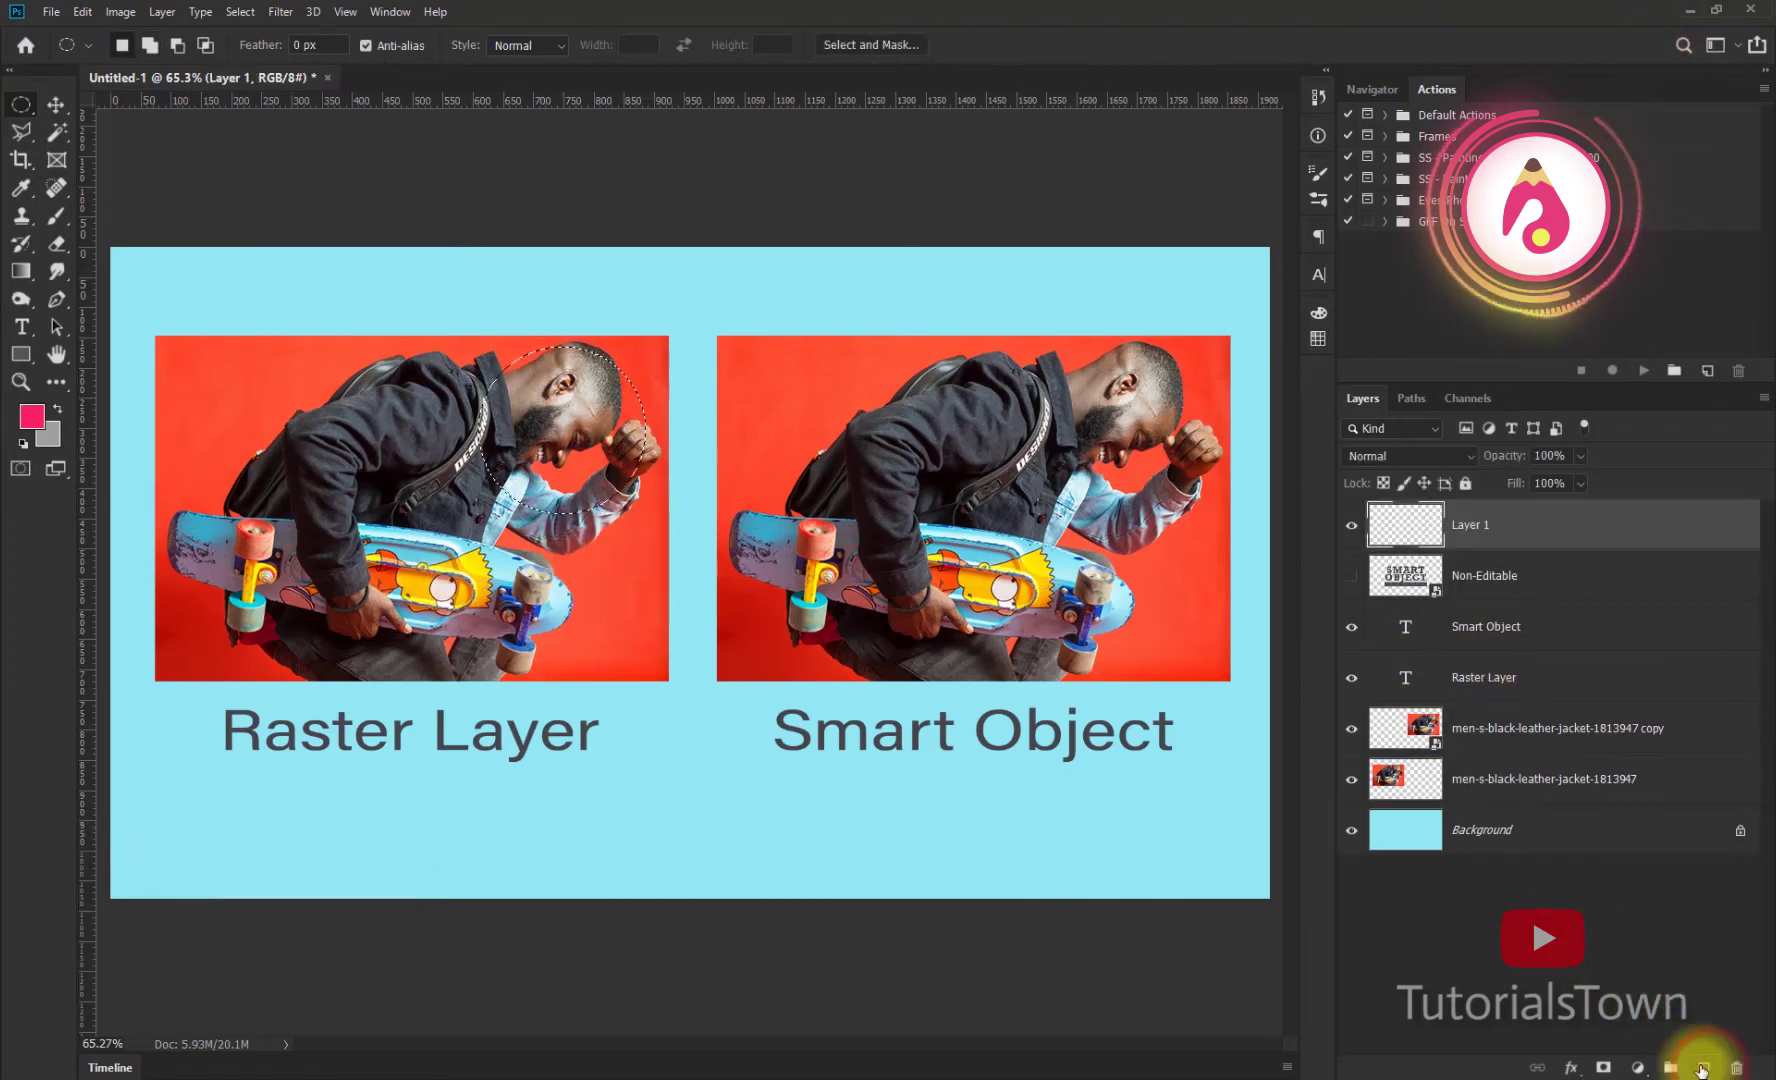
pyautogui.click(32, 416)
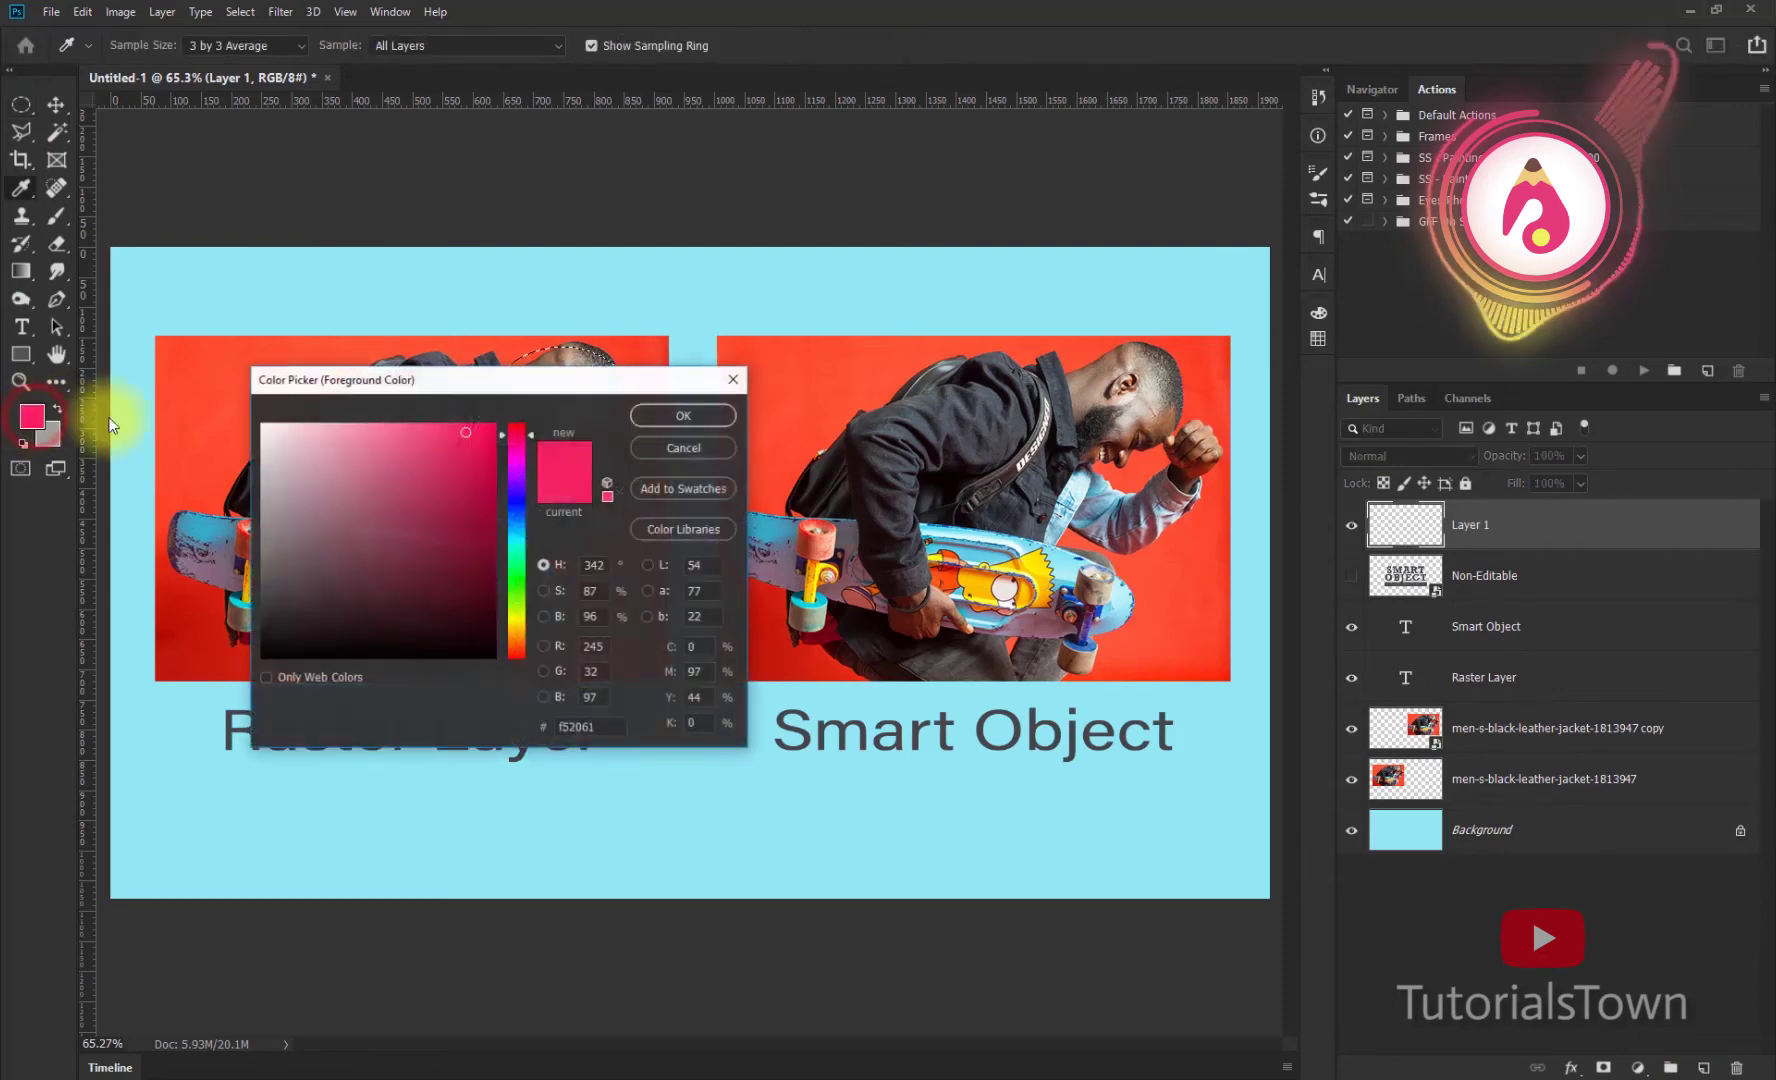
pyautogui.click(516, 569)
pyautogui.click(494, 424)
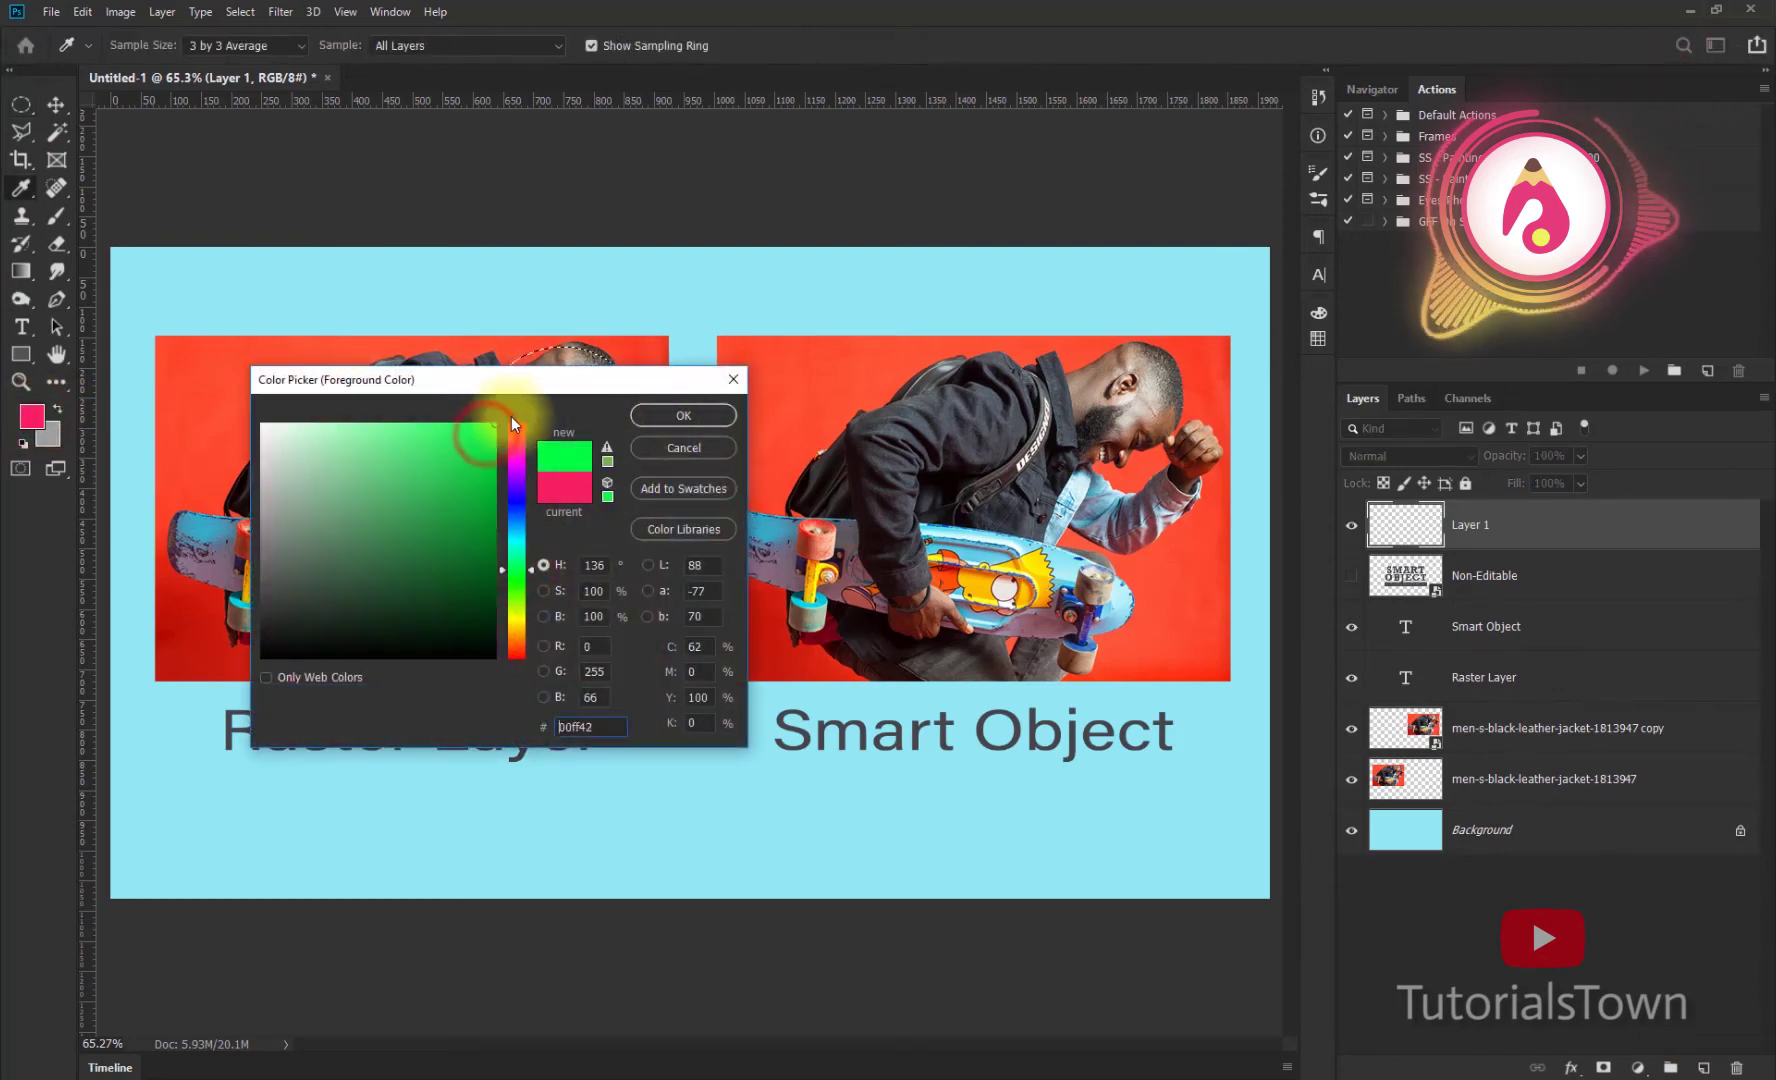
pyautogui.click(719, 432)
pyautogui.hotkey('alt', 'BackSpace')
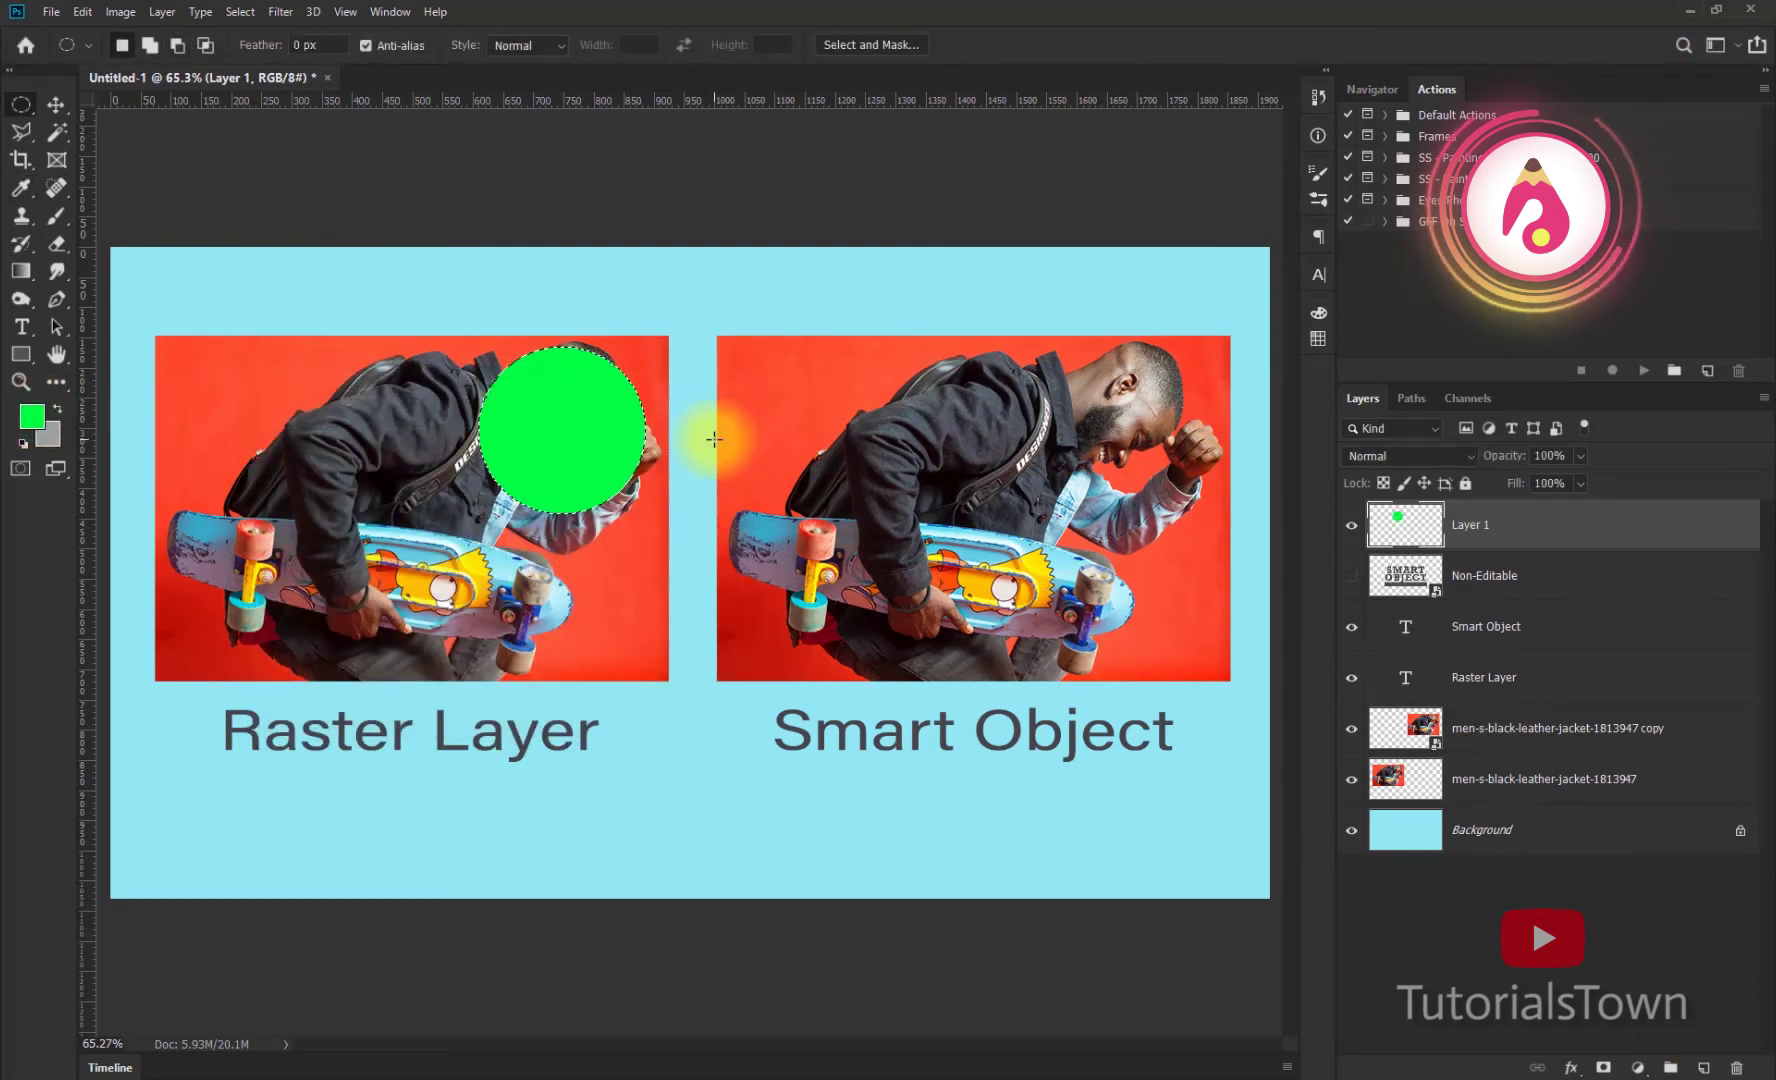
pyautogui.hotkey('ctrl', 'd')
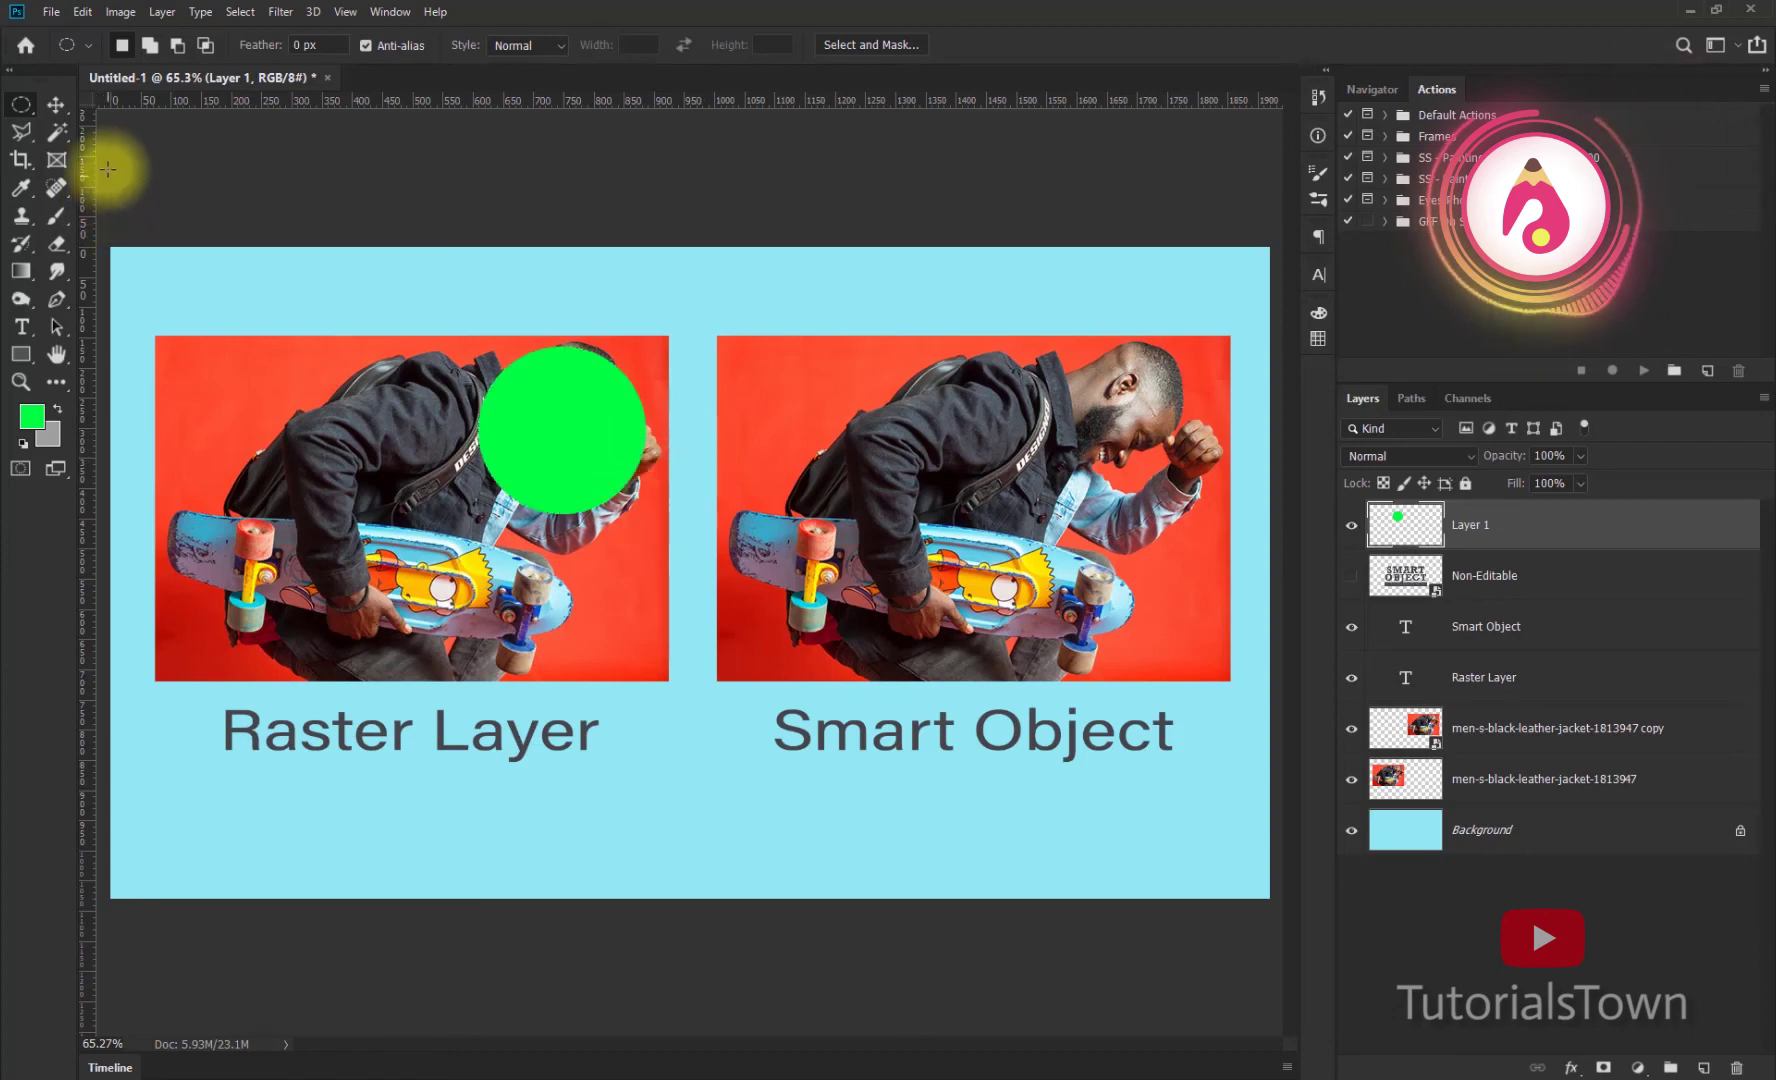
# Step: Alt-drag a copy of the green circle onto the right photo; select Layer 1 and the left jacket layer
pyautogui.click(55, 104)
pyautogui.moveTo(545, 463); pyautogui.dragTo(1100, 463)
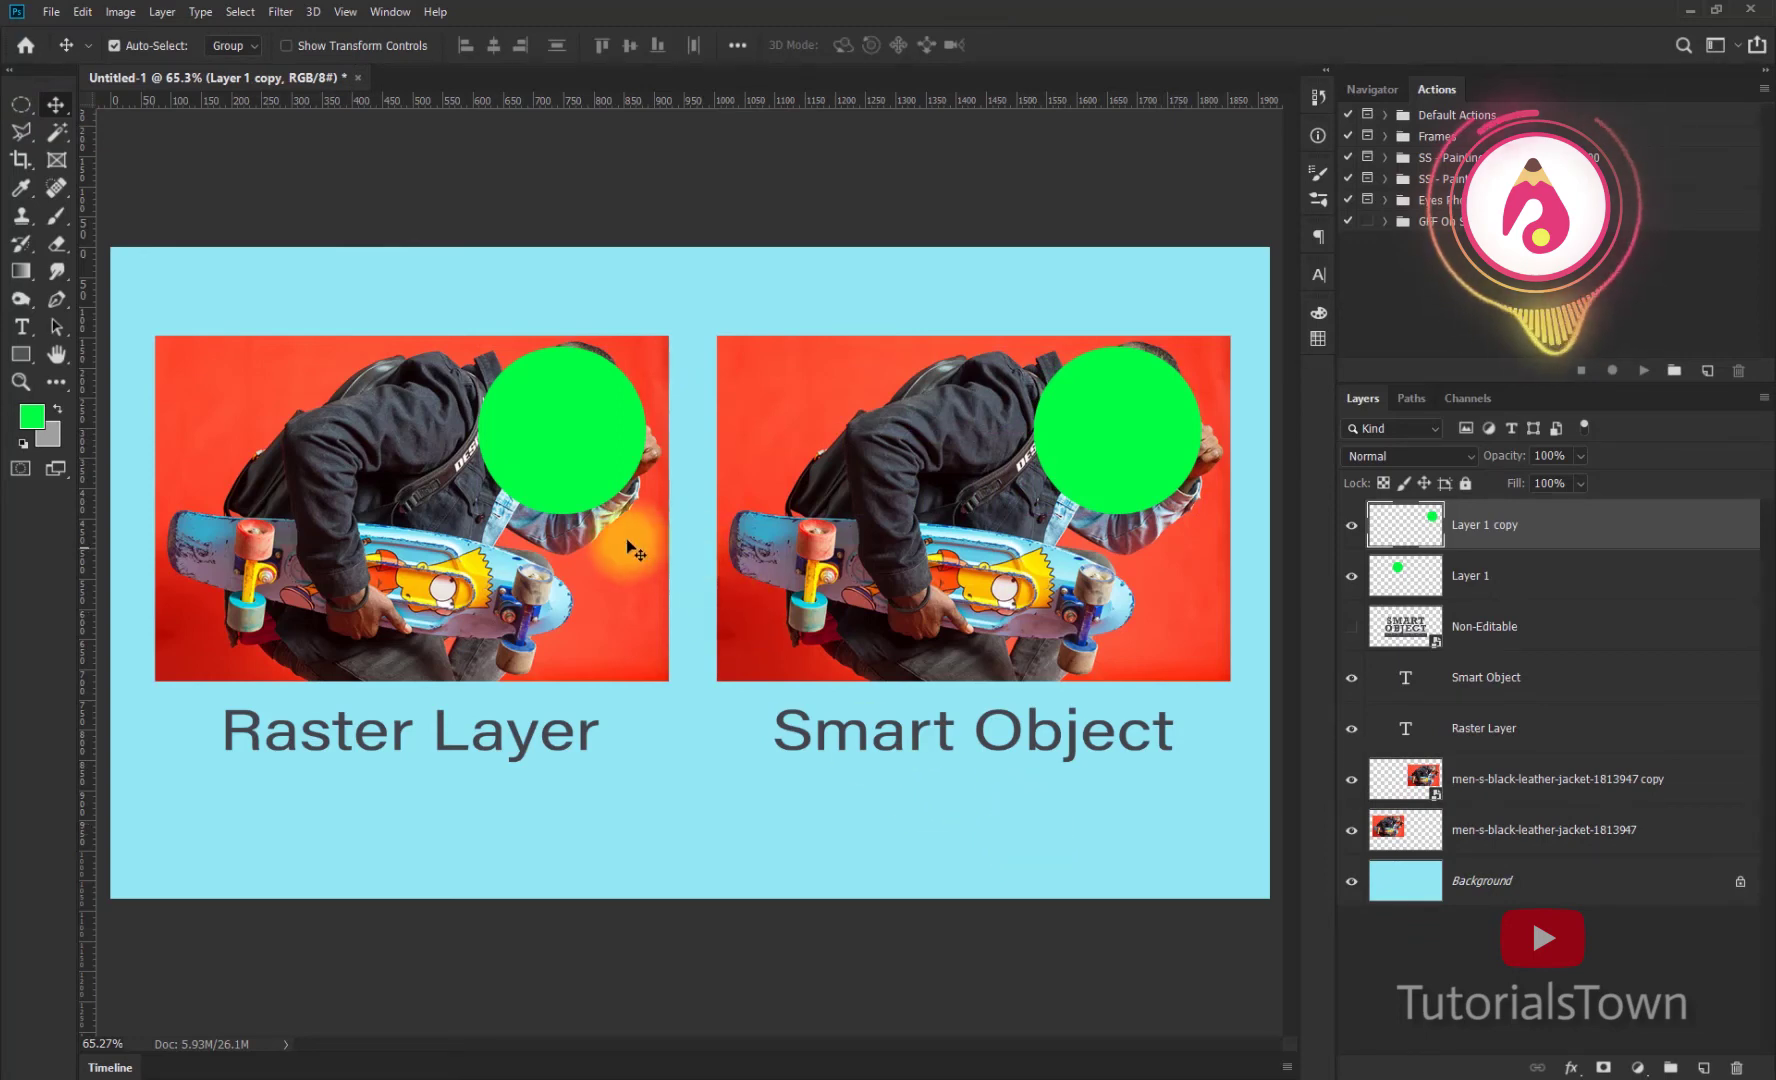
pyautogui.click(560, 447)
pyautogui.keyDown('shift'); pyautogui.click(403, 414); pyautogui.keyUp('shift')
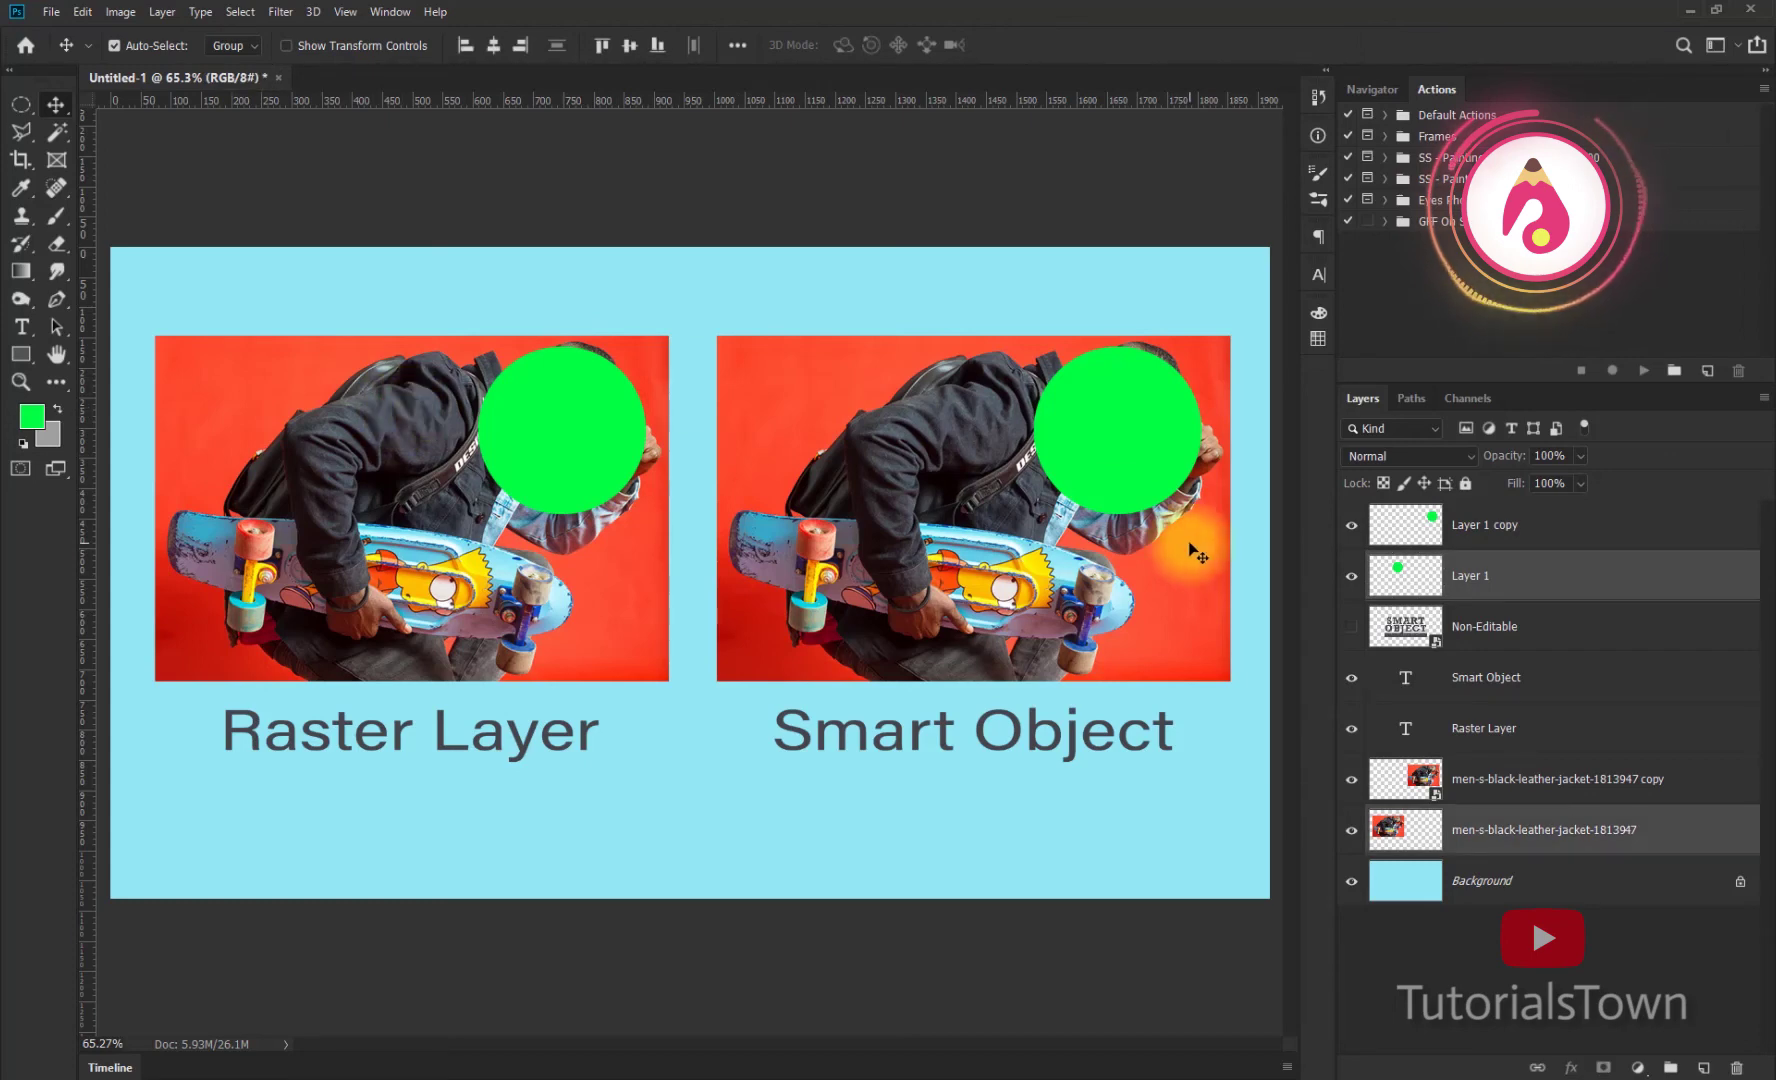
# Step: Merge the left circle into its photo; convert the right circle and photo into a smart object
pyautogui.rightClick(1483, 833)
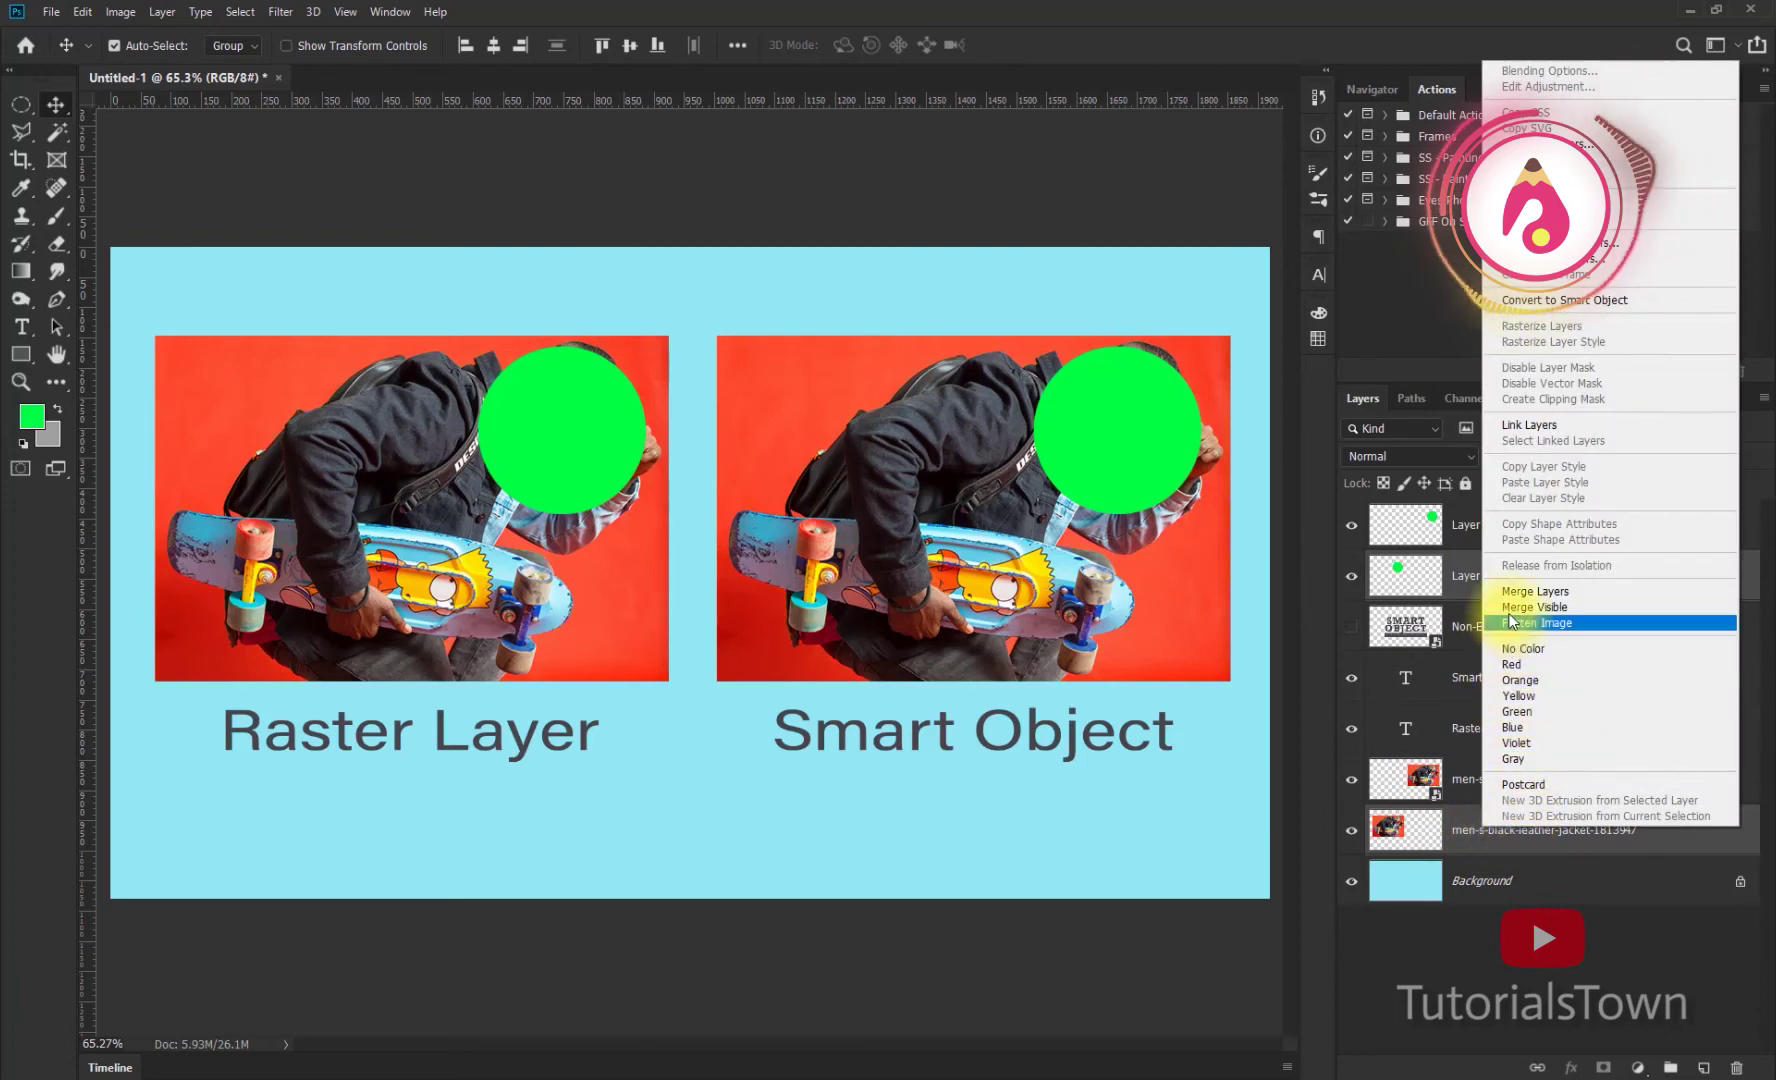
pyautogui.click(1537, 590)
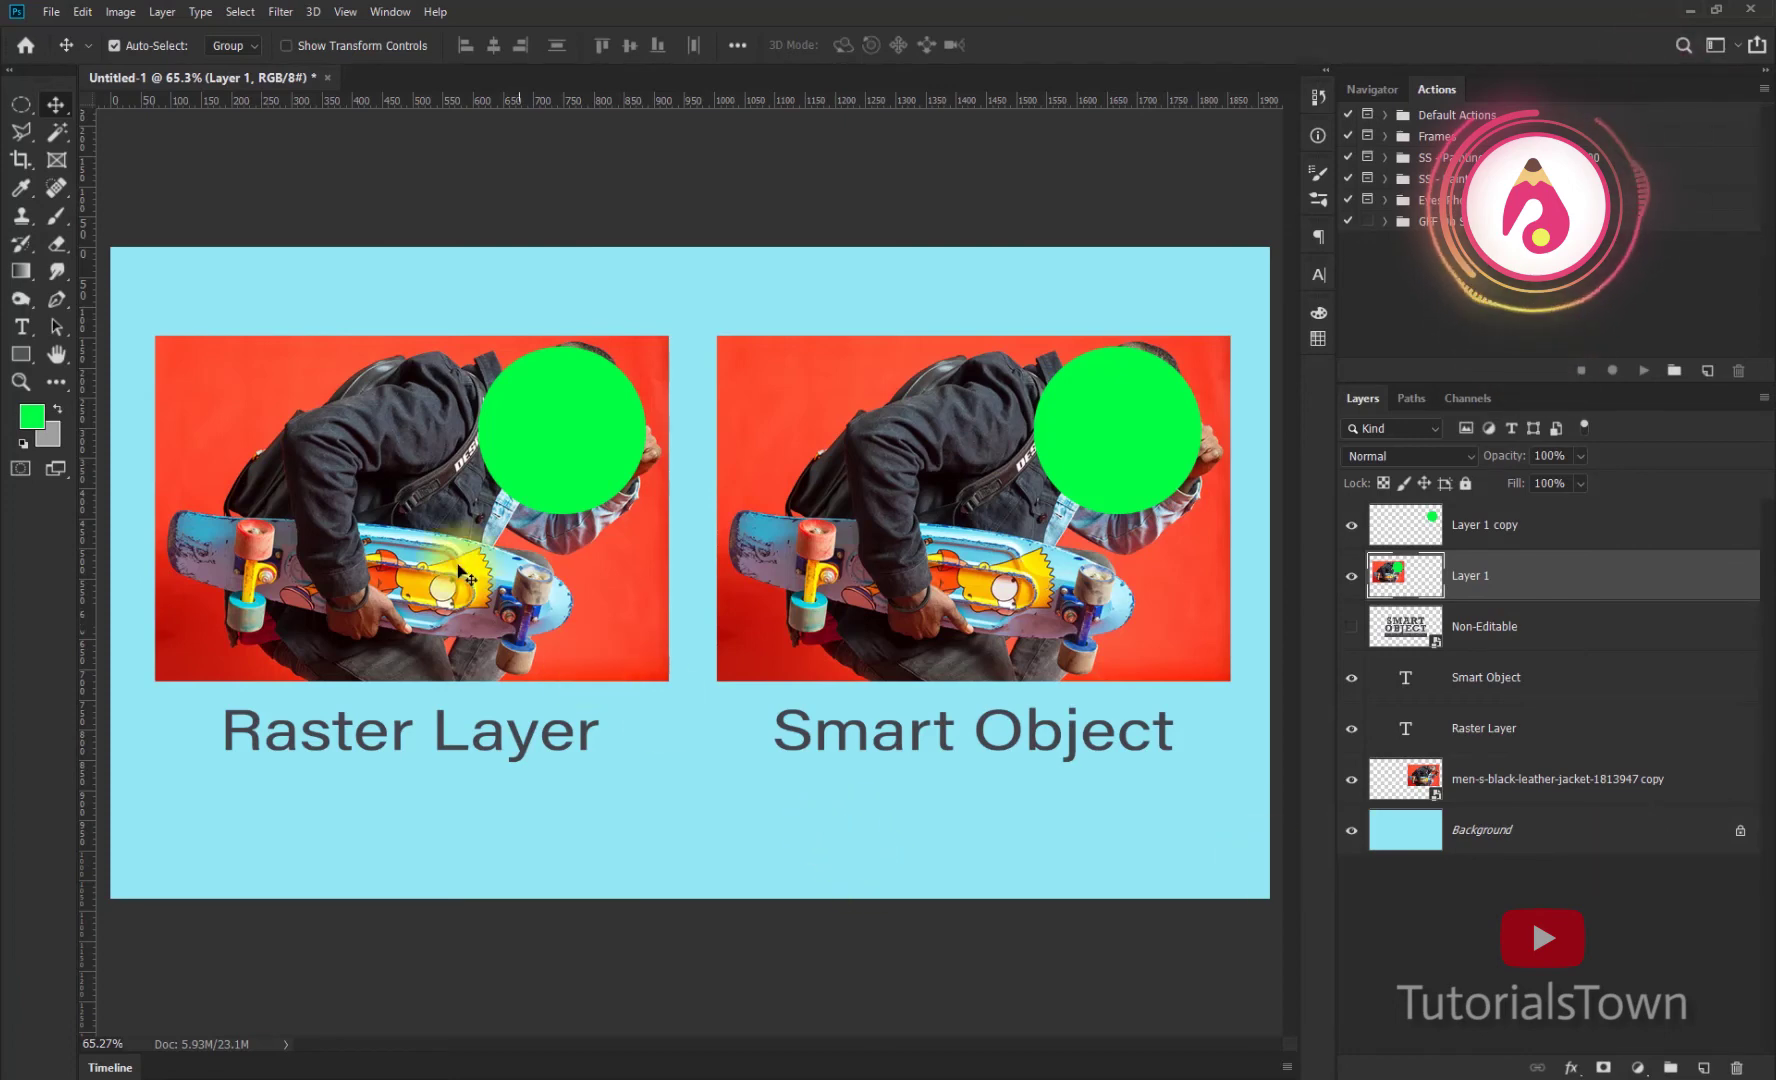
pyautogui.moveTo(430, 455); pyautogui.dragTo(418, 391)
pyautogui.click(1114, 462)
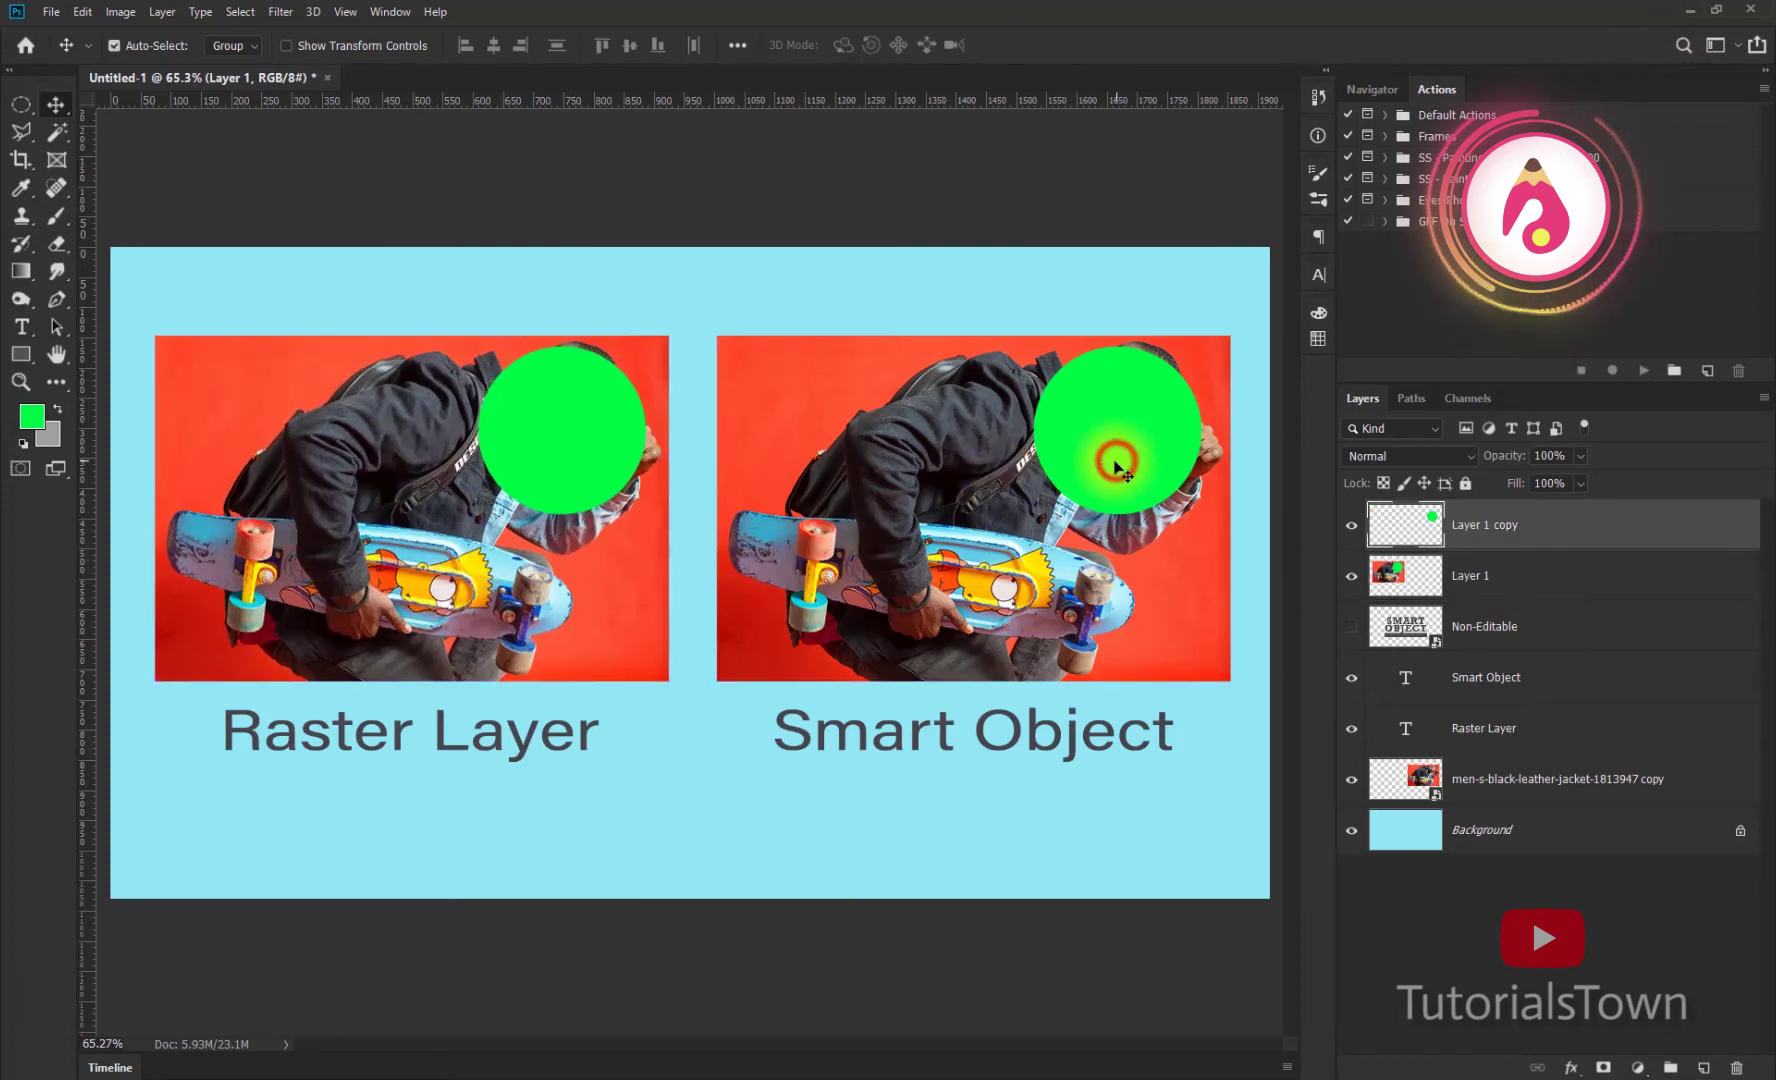
pyautogui.keyDown('shift'); pyautogui.click(950, 566); pyautogui.keyUp('shift')
pyautogui.rightClick(1514, 524)
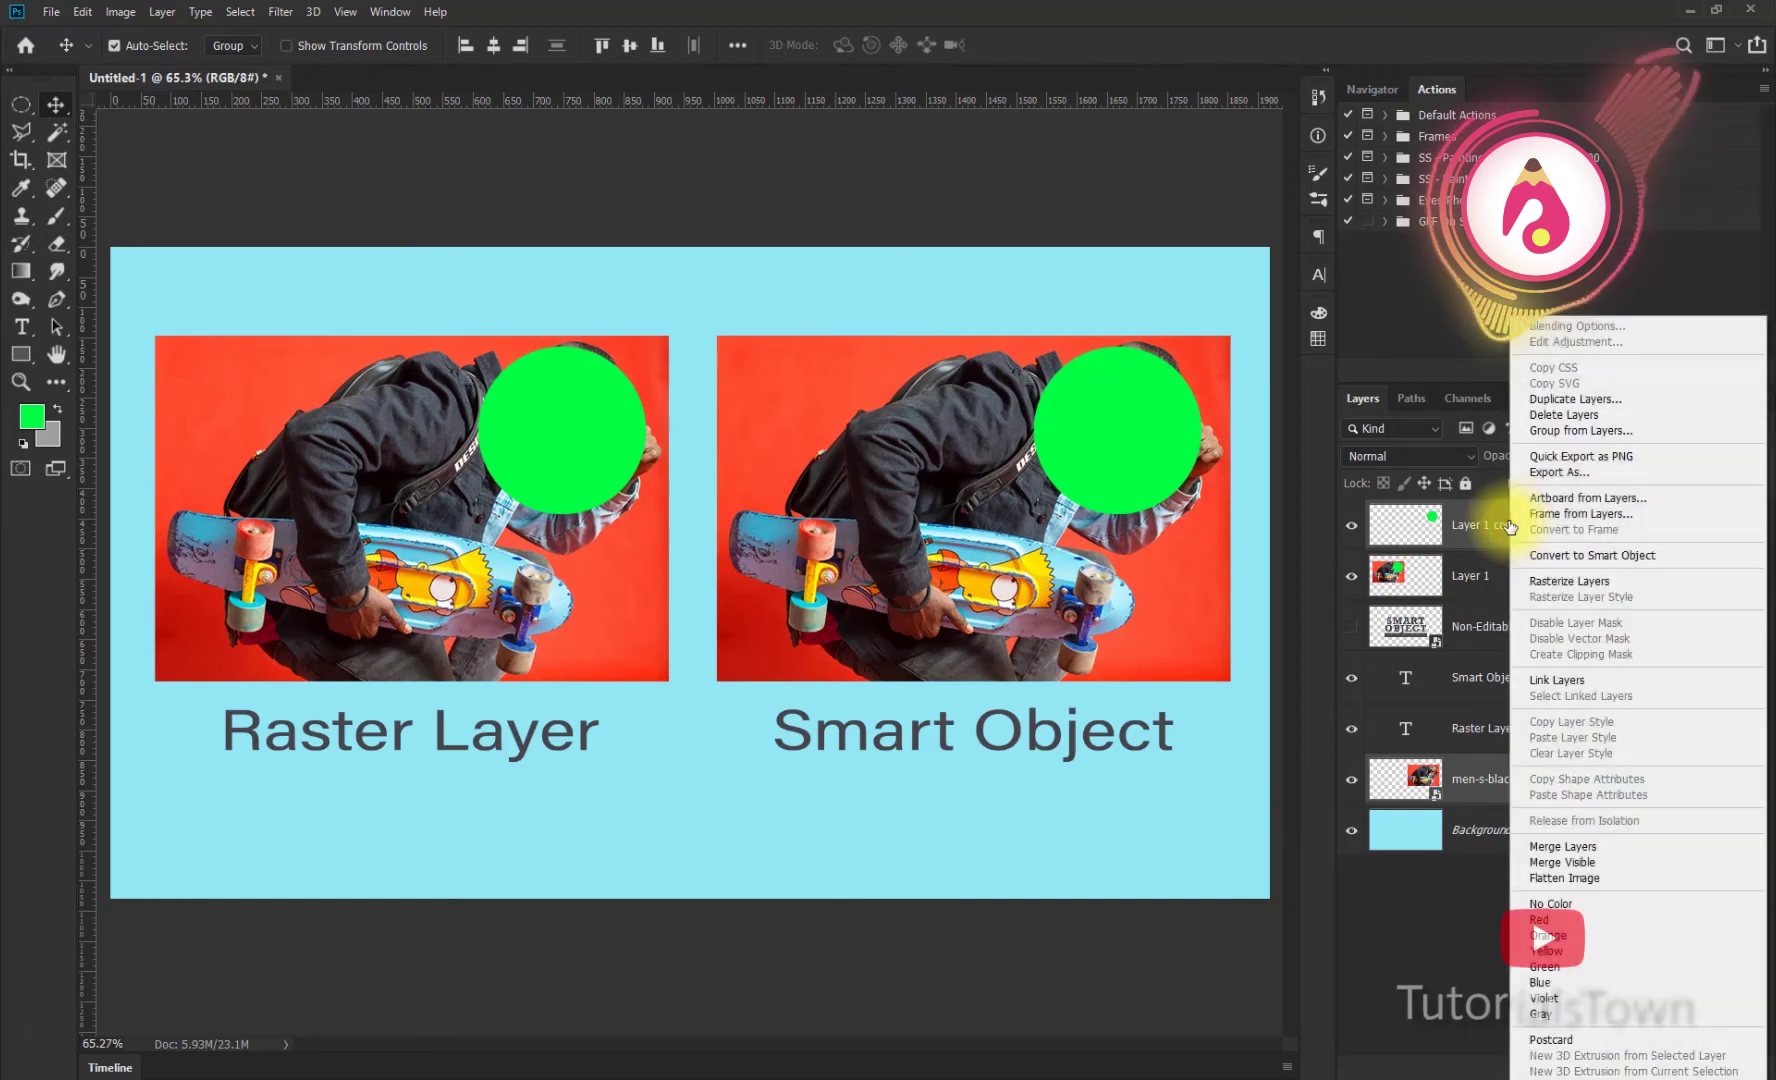
pyautogui.click(1620, 557)
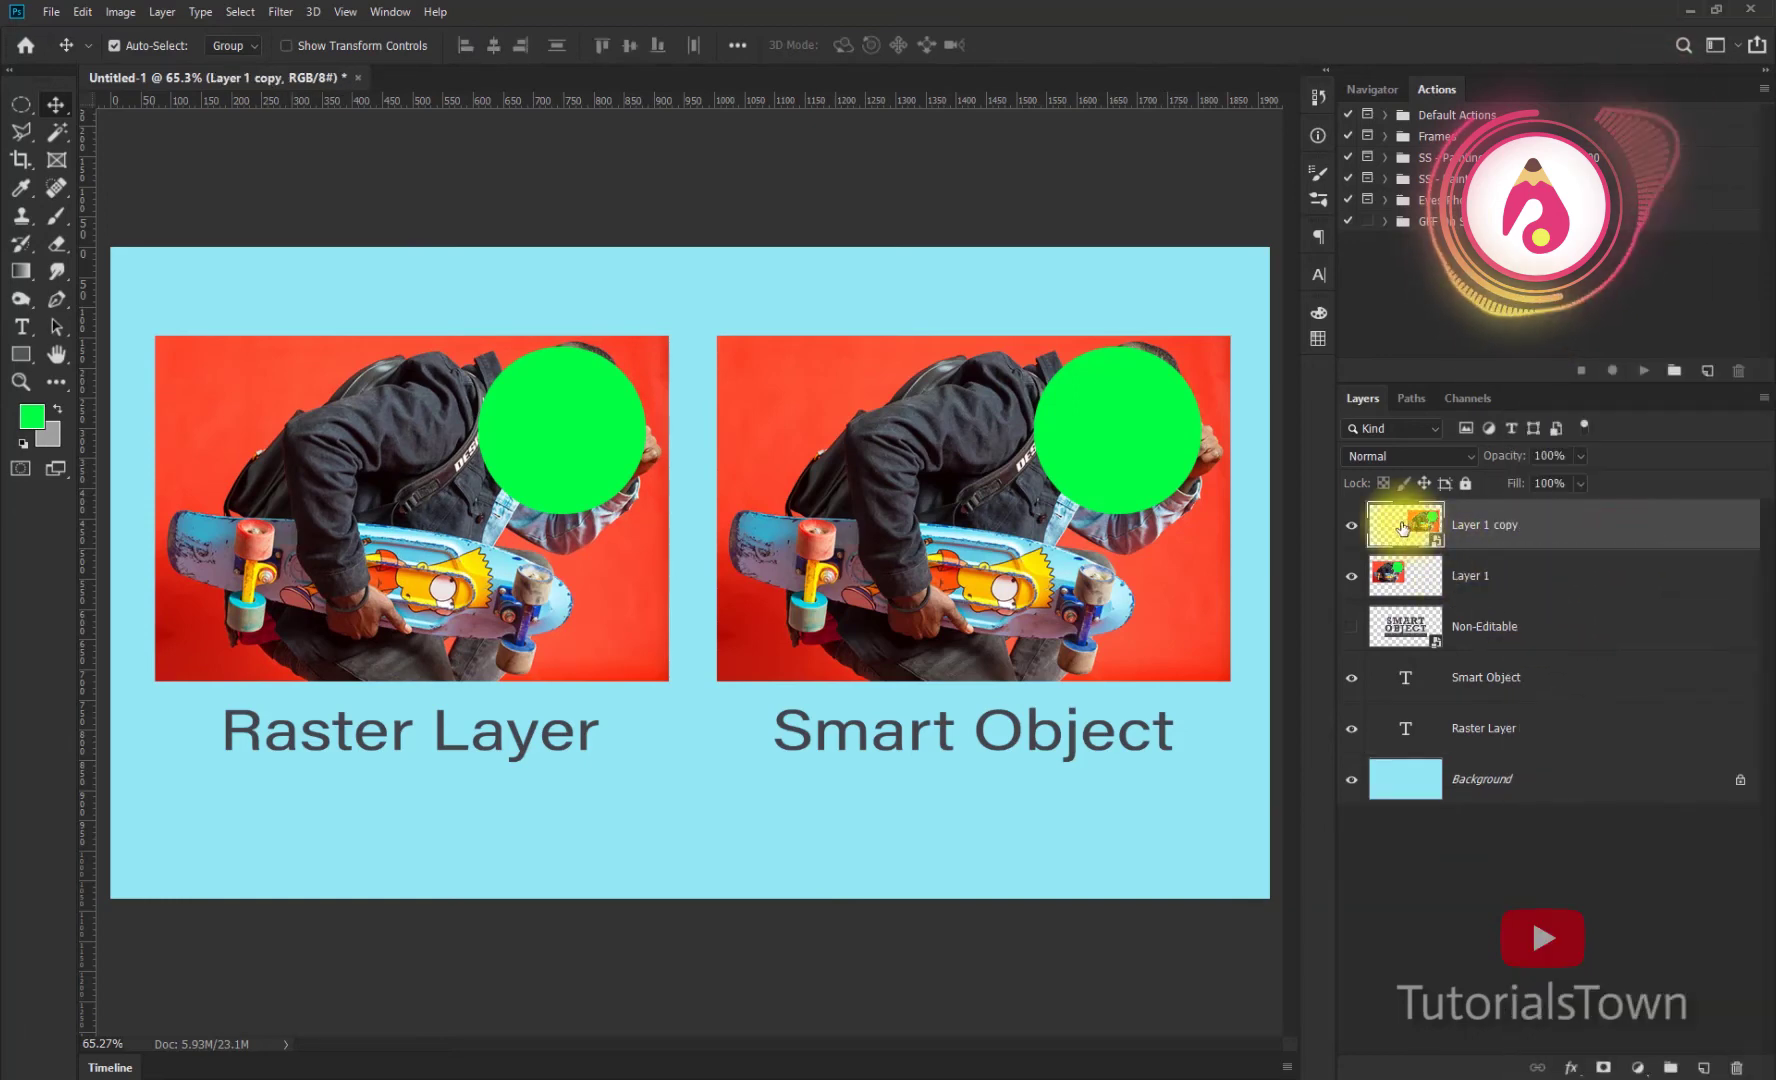
# Step: Move the Non-Editable layer to the top and toggle each image's visibility to compare
pyautogui.click(1351, 525)
pyautogui.click(1351, 576)
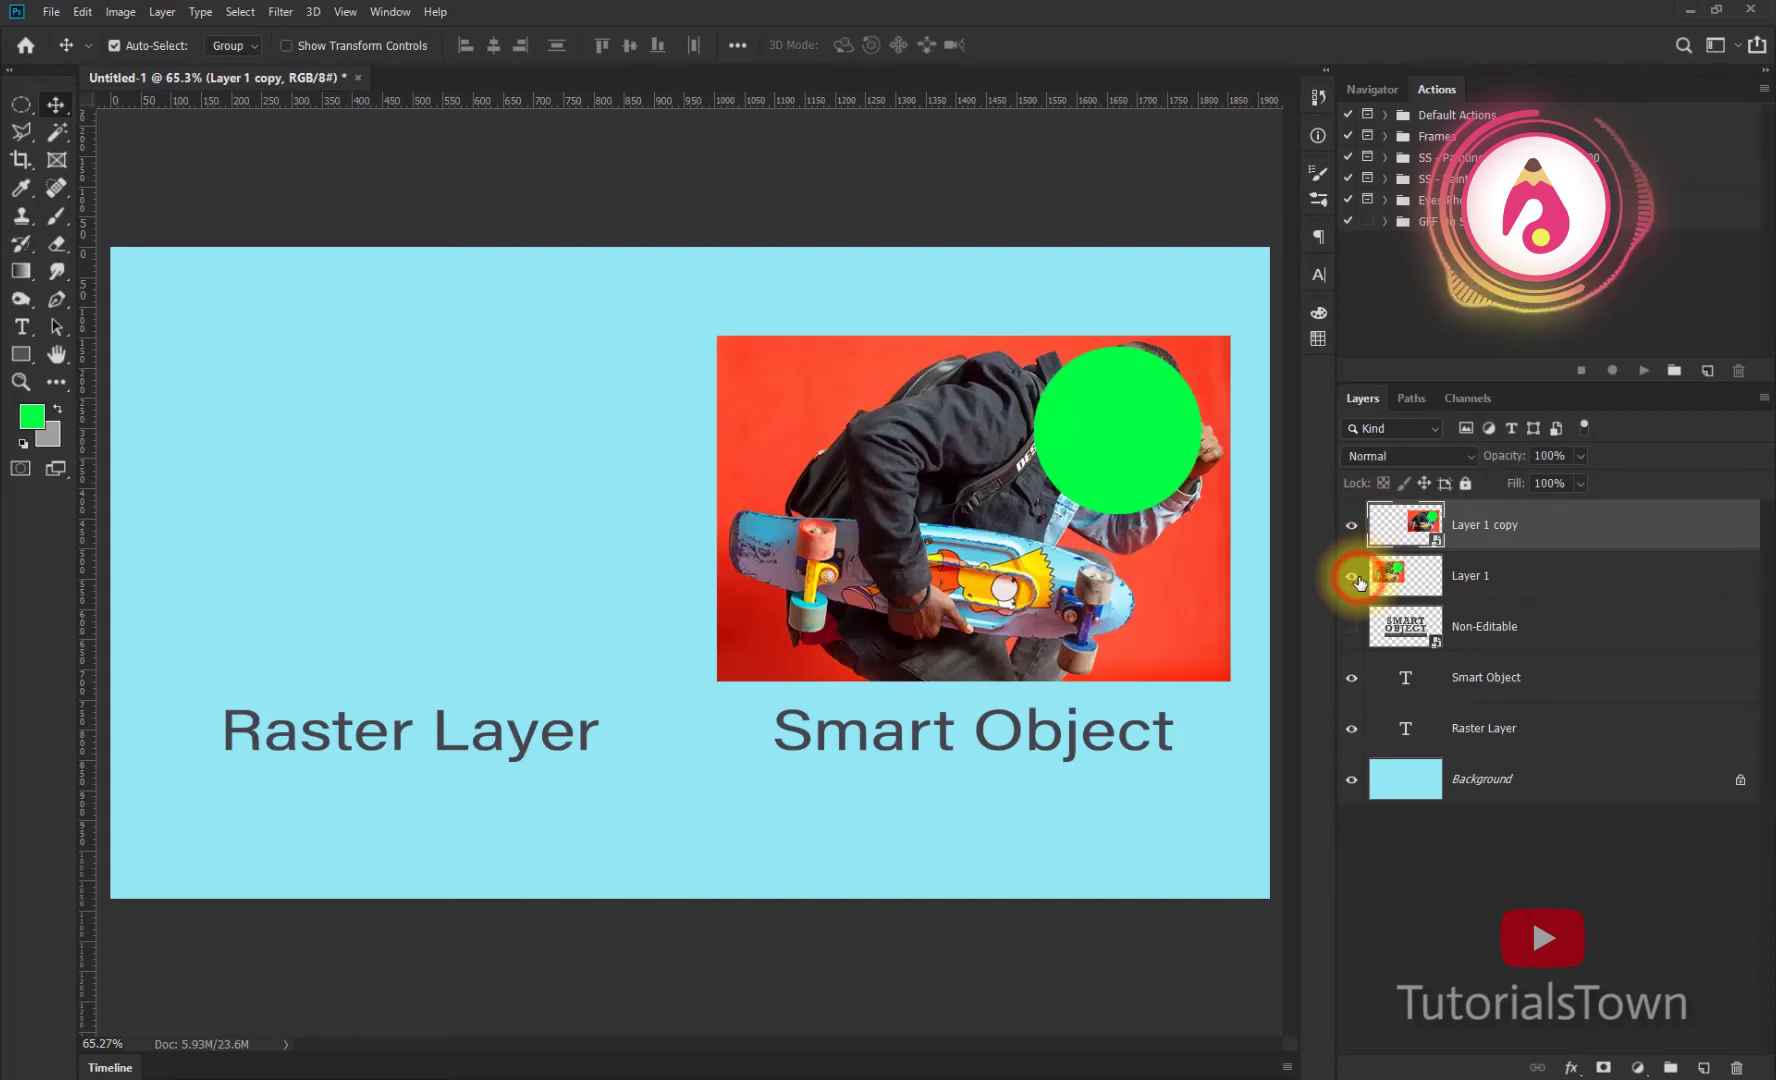
pyautogui.moveTo(1467, 620); pyautogui.dragTo(1467, 505)
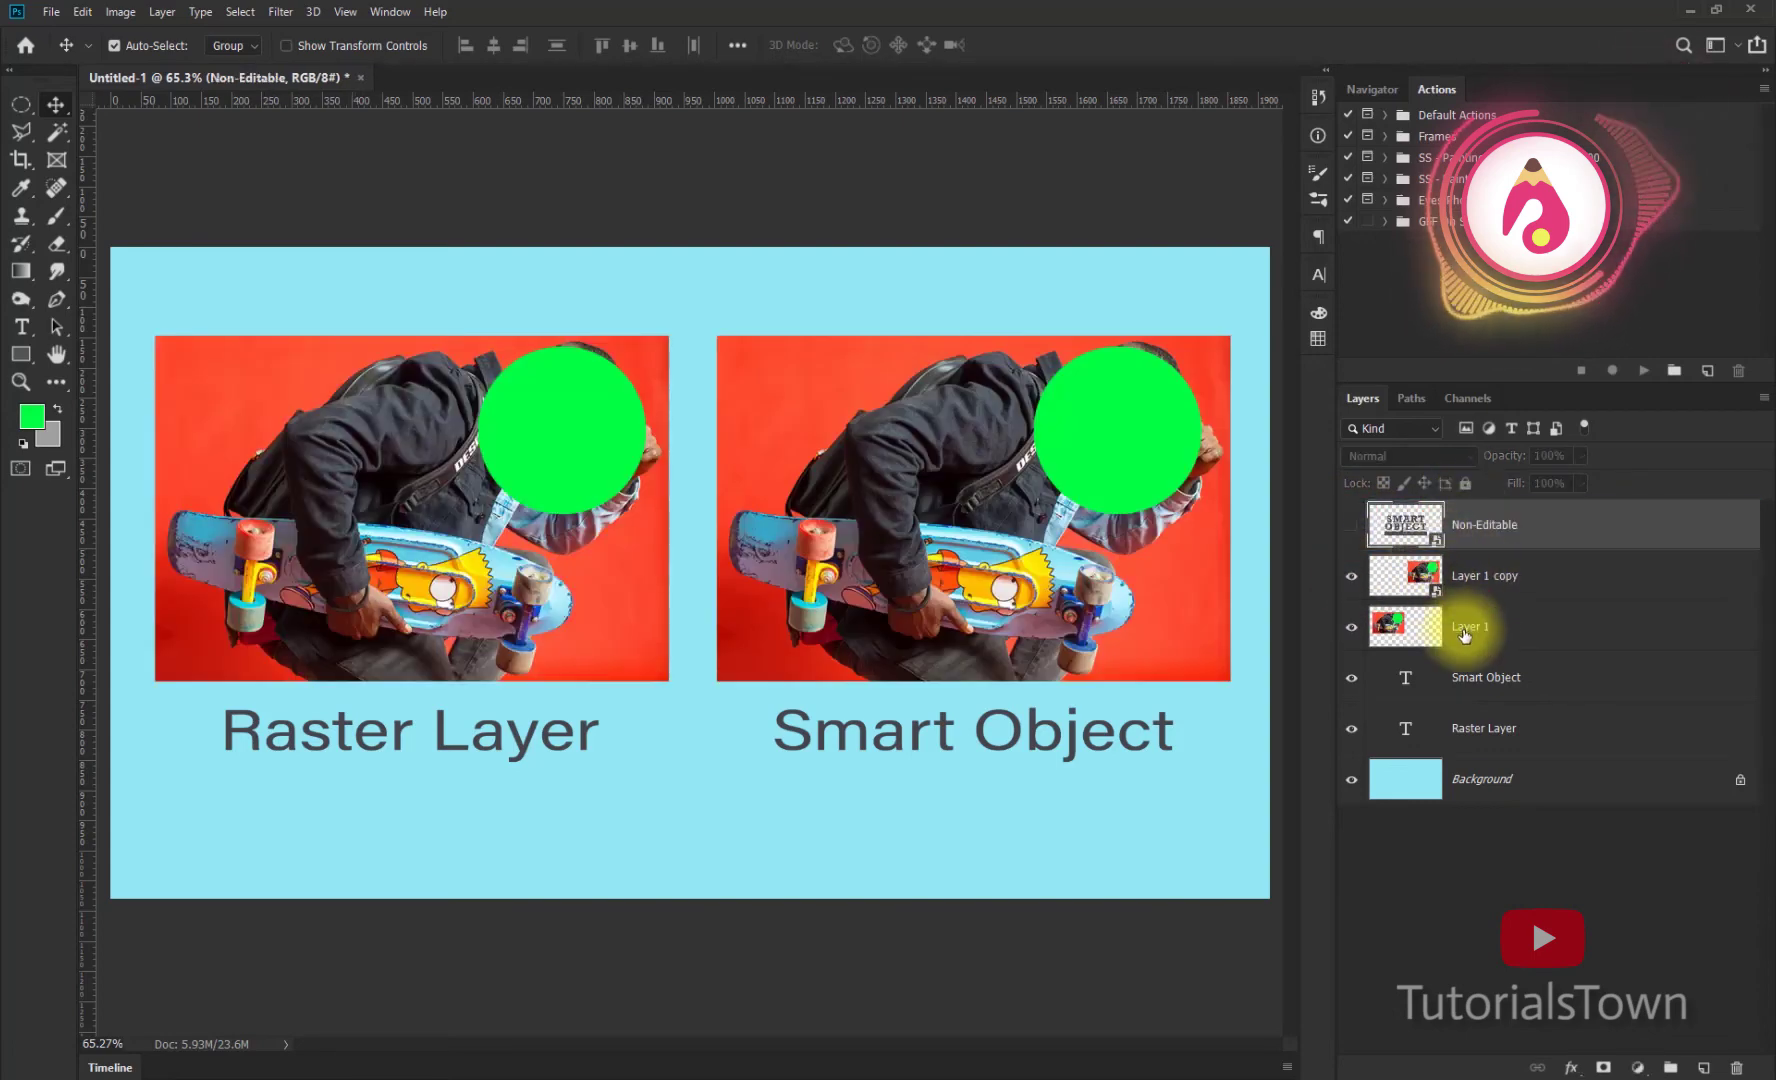
pyautogui.click(1365, 630)
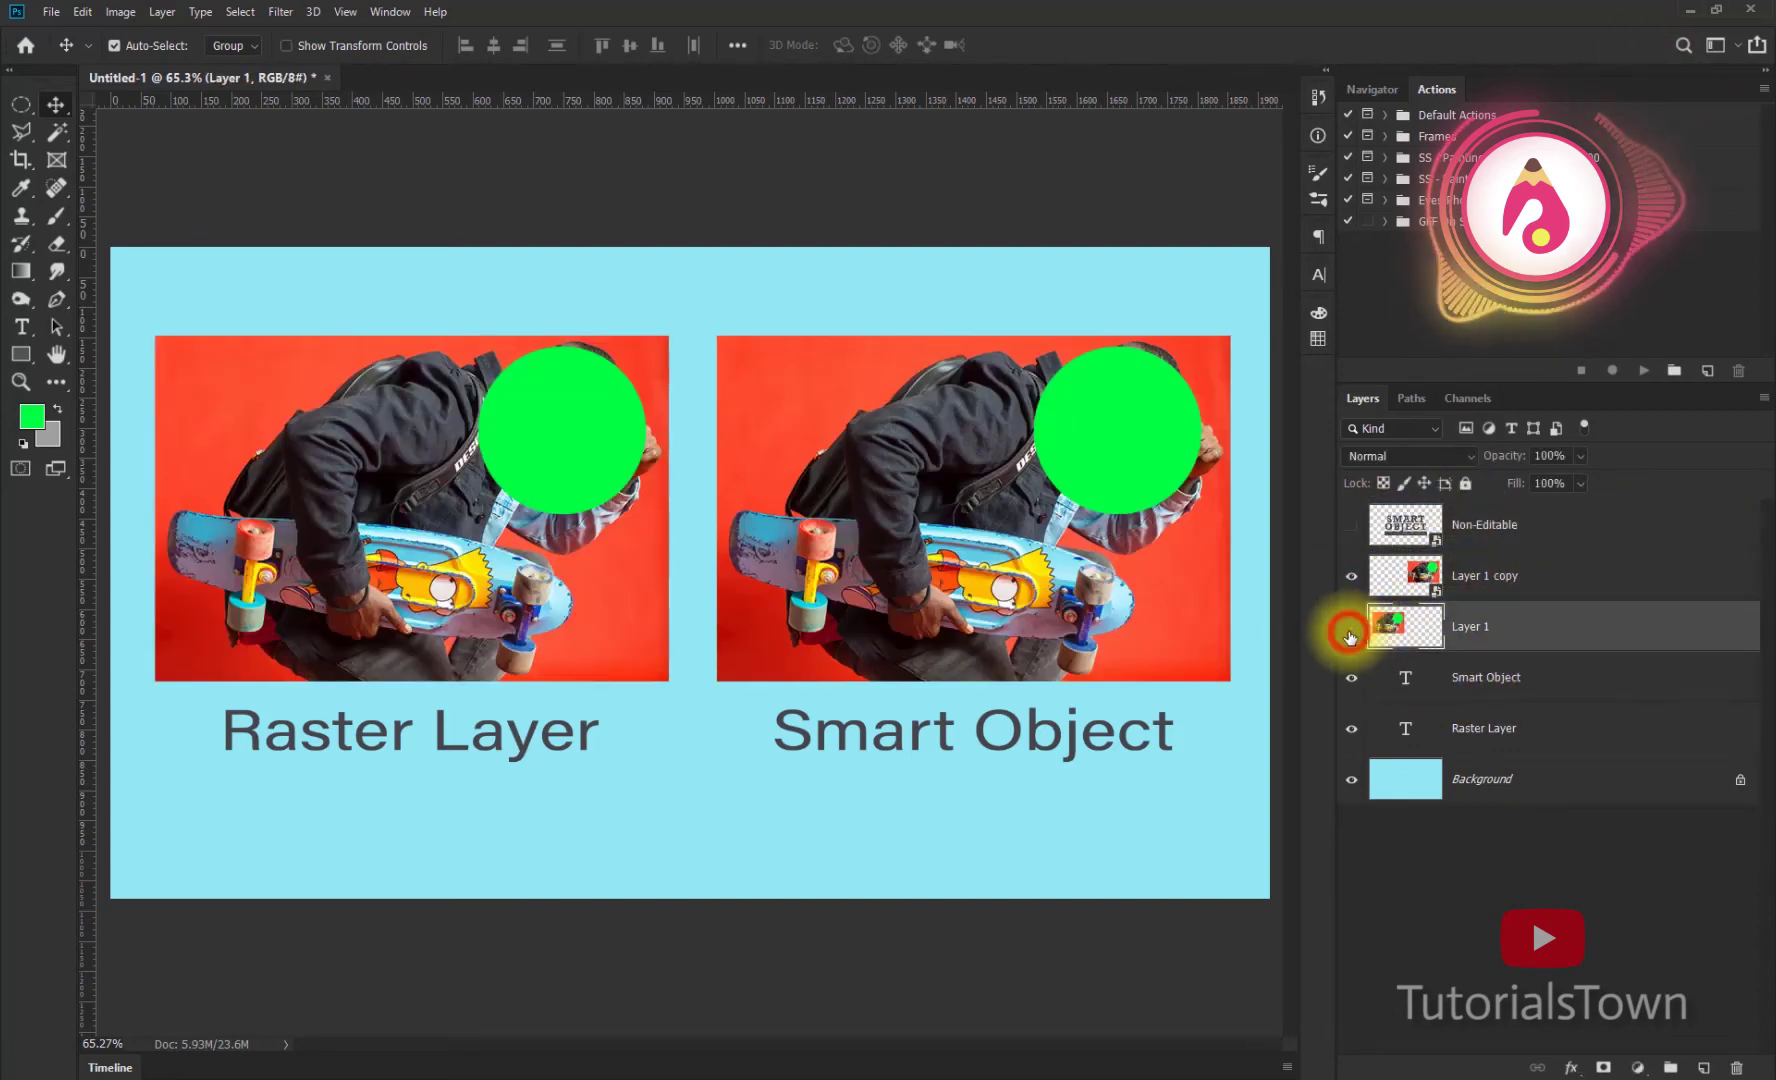
pyautogui.click(1350, 630)
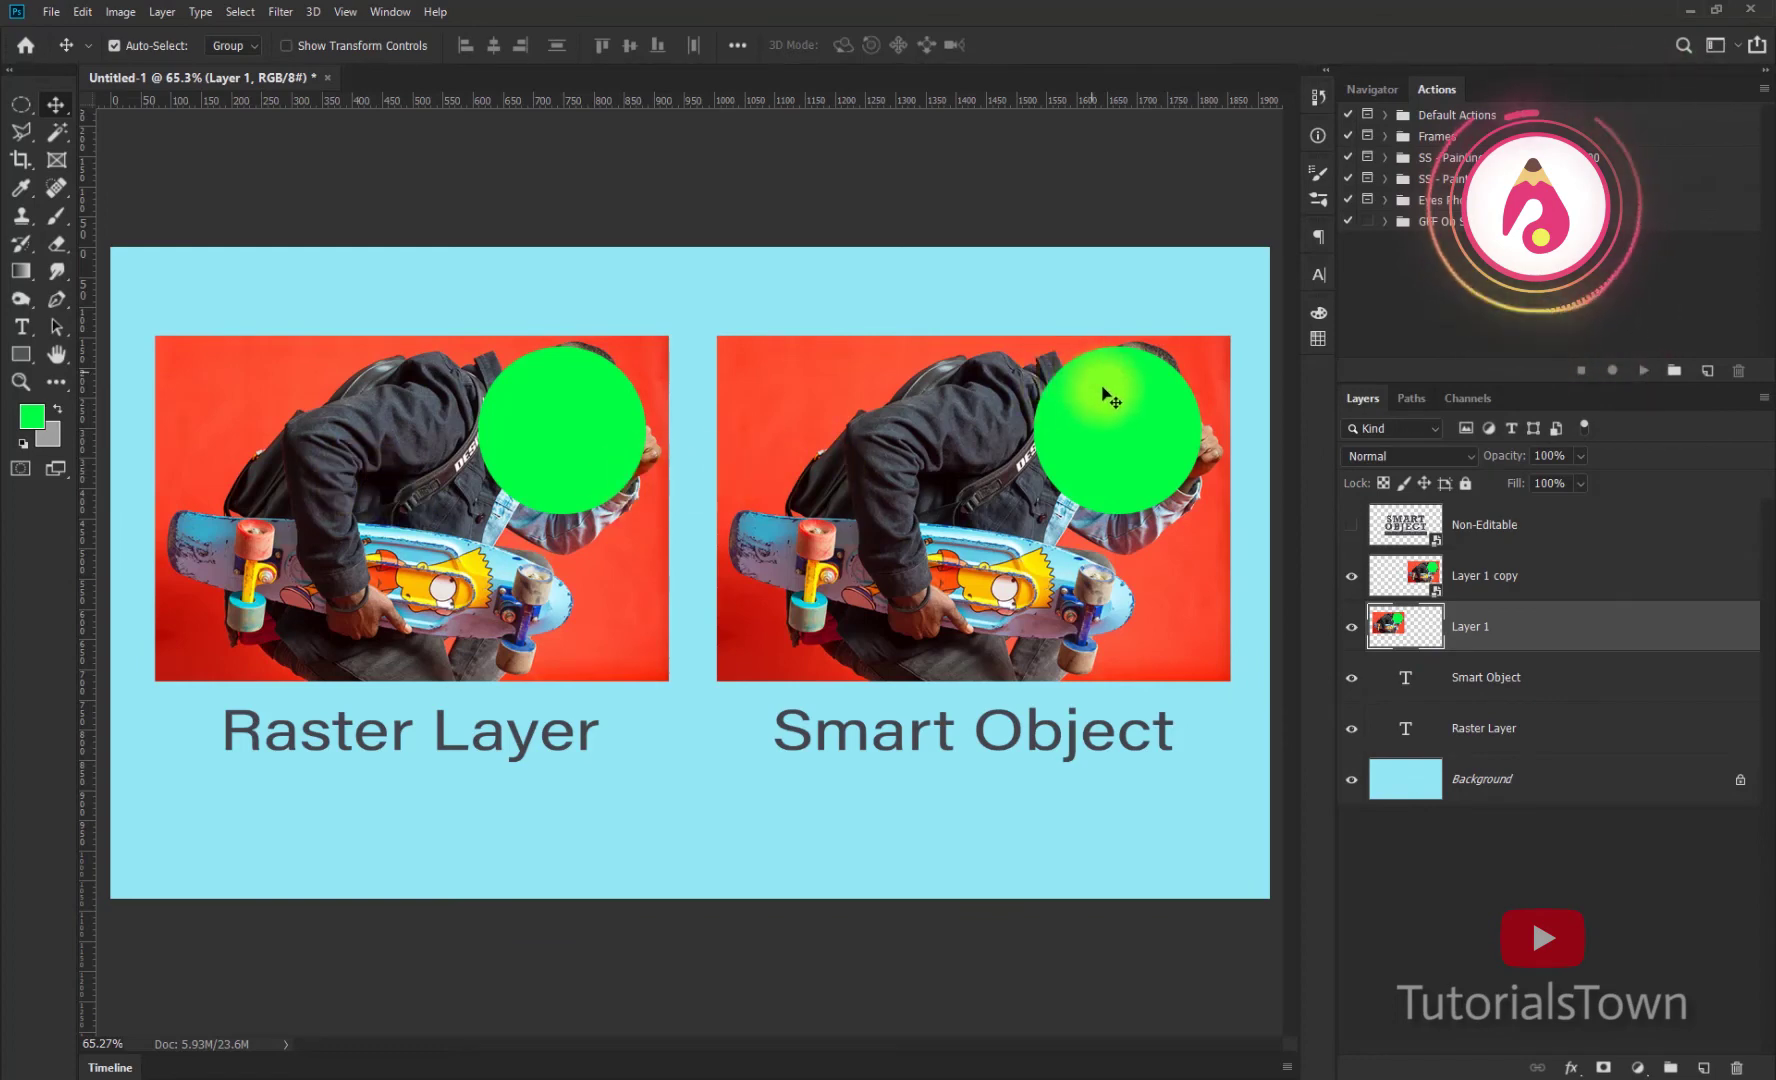
pyautogui.click(1090, 420)
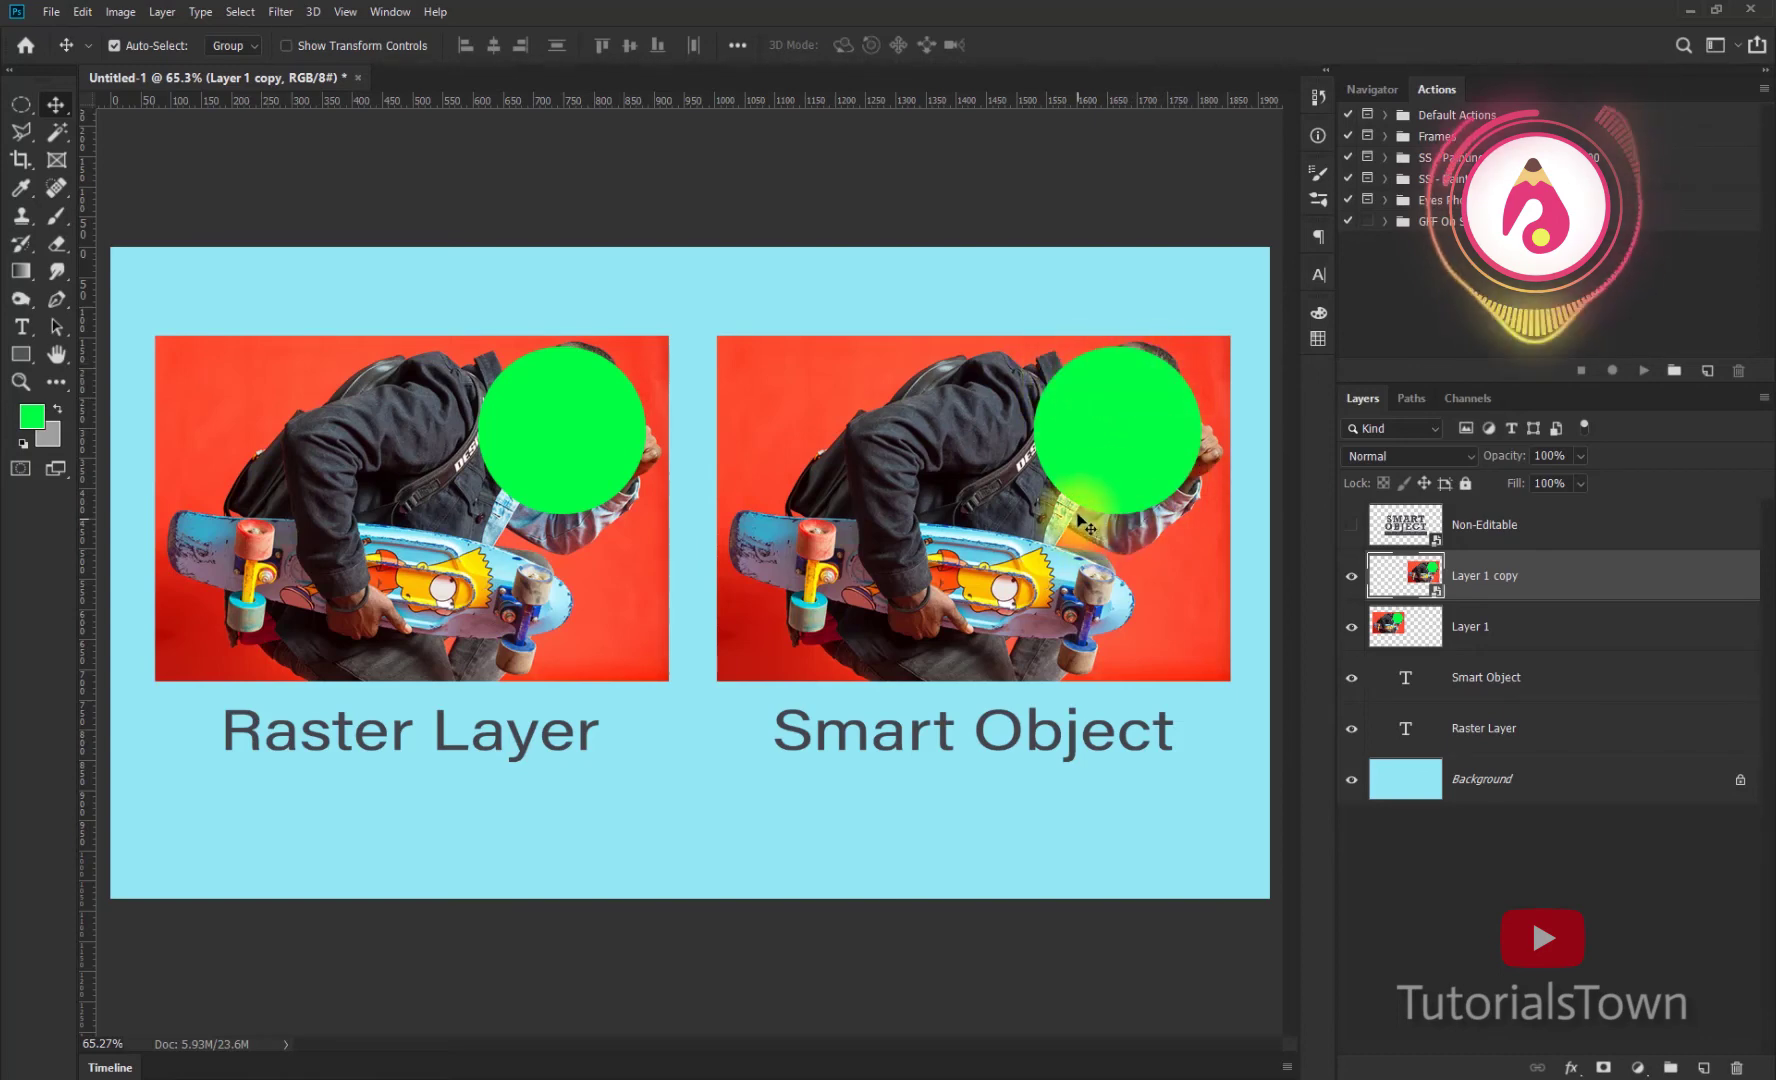
pyautogui.click(1351, 576)
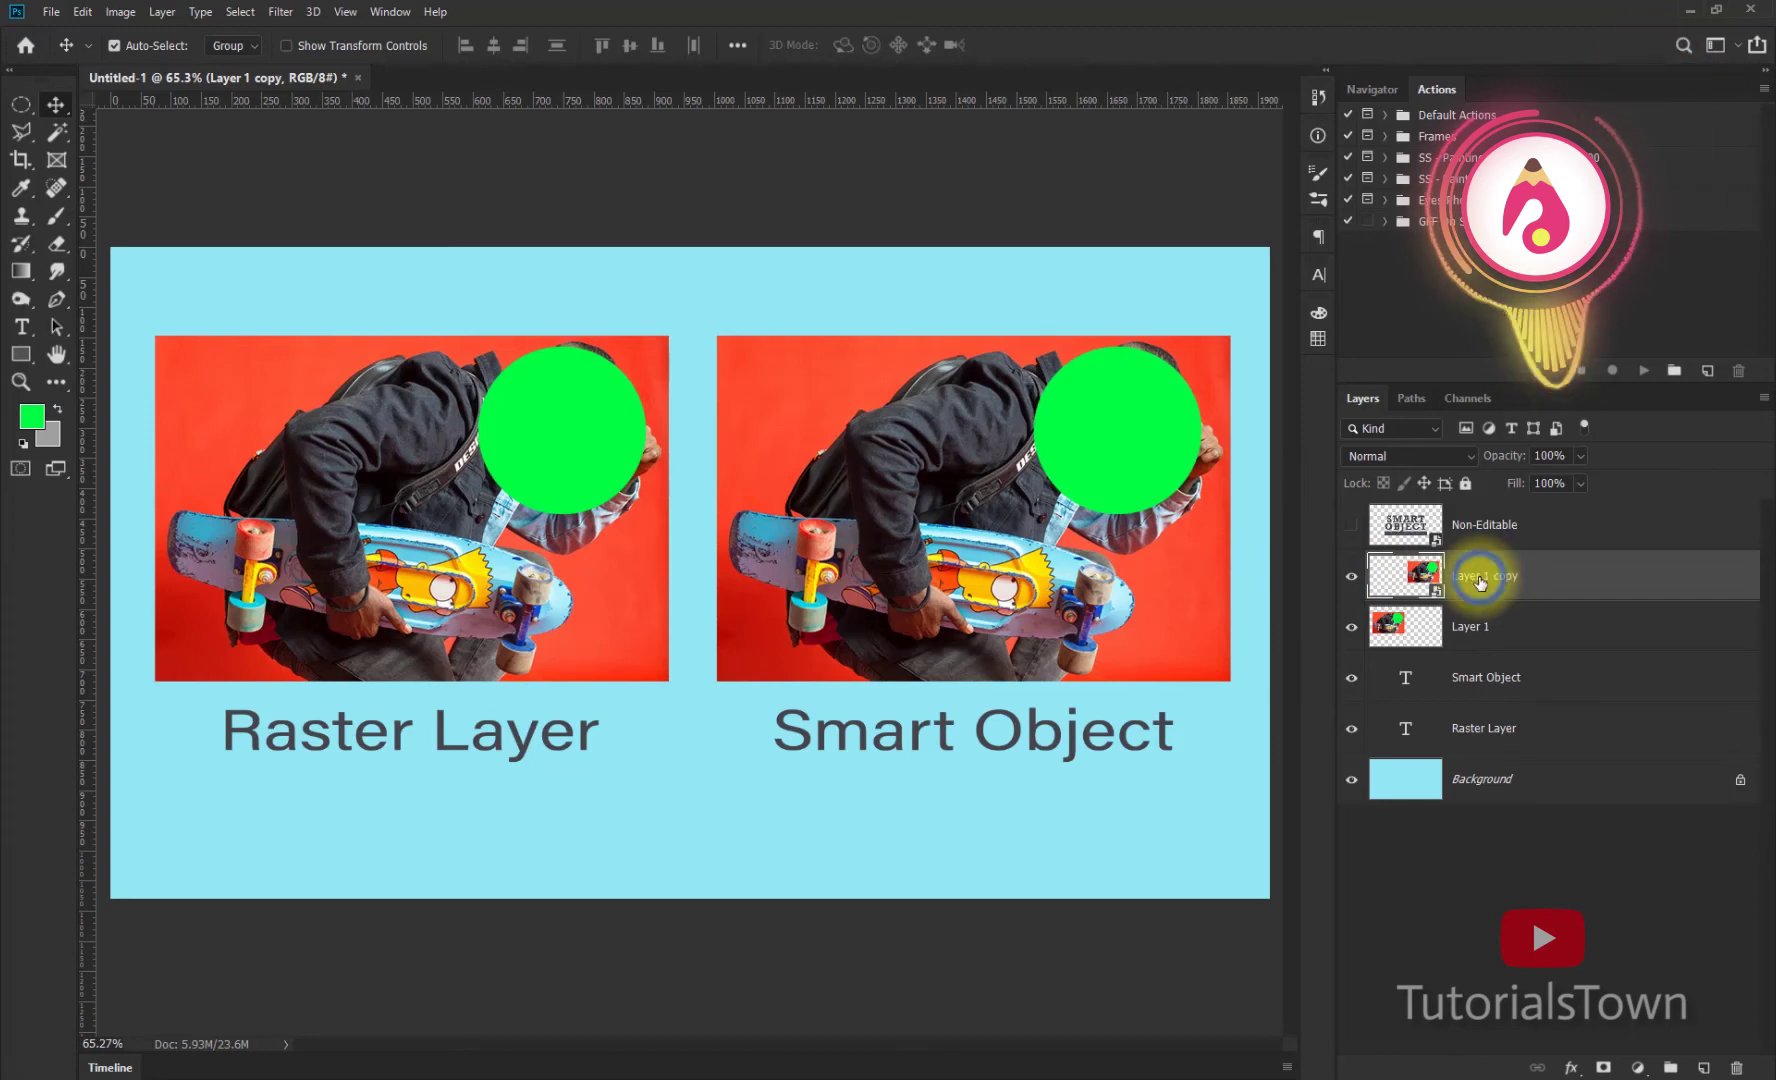
# Step: Edit the contents of Layer 1 copy, opening Layer 1 copy.psb, and check the comparison tab
pyautogui.rightClick(1480, 583)
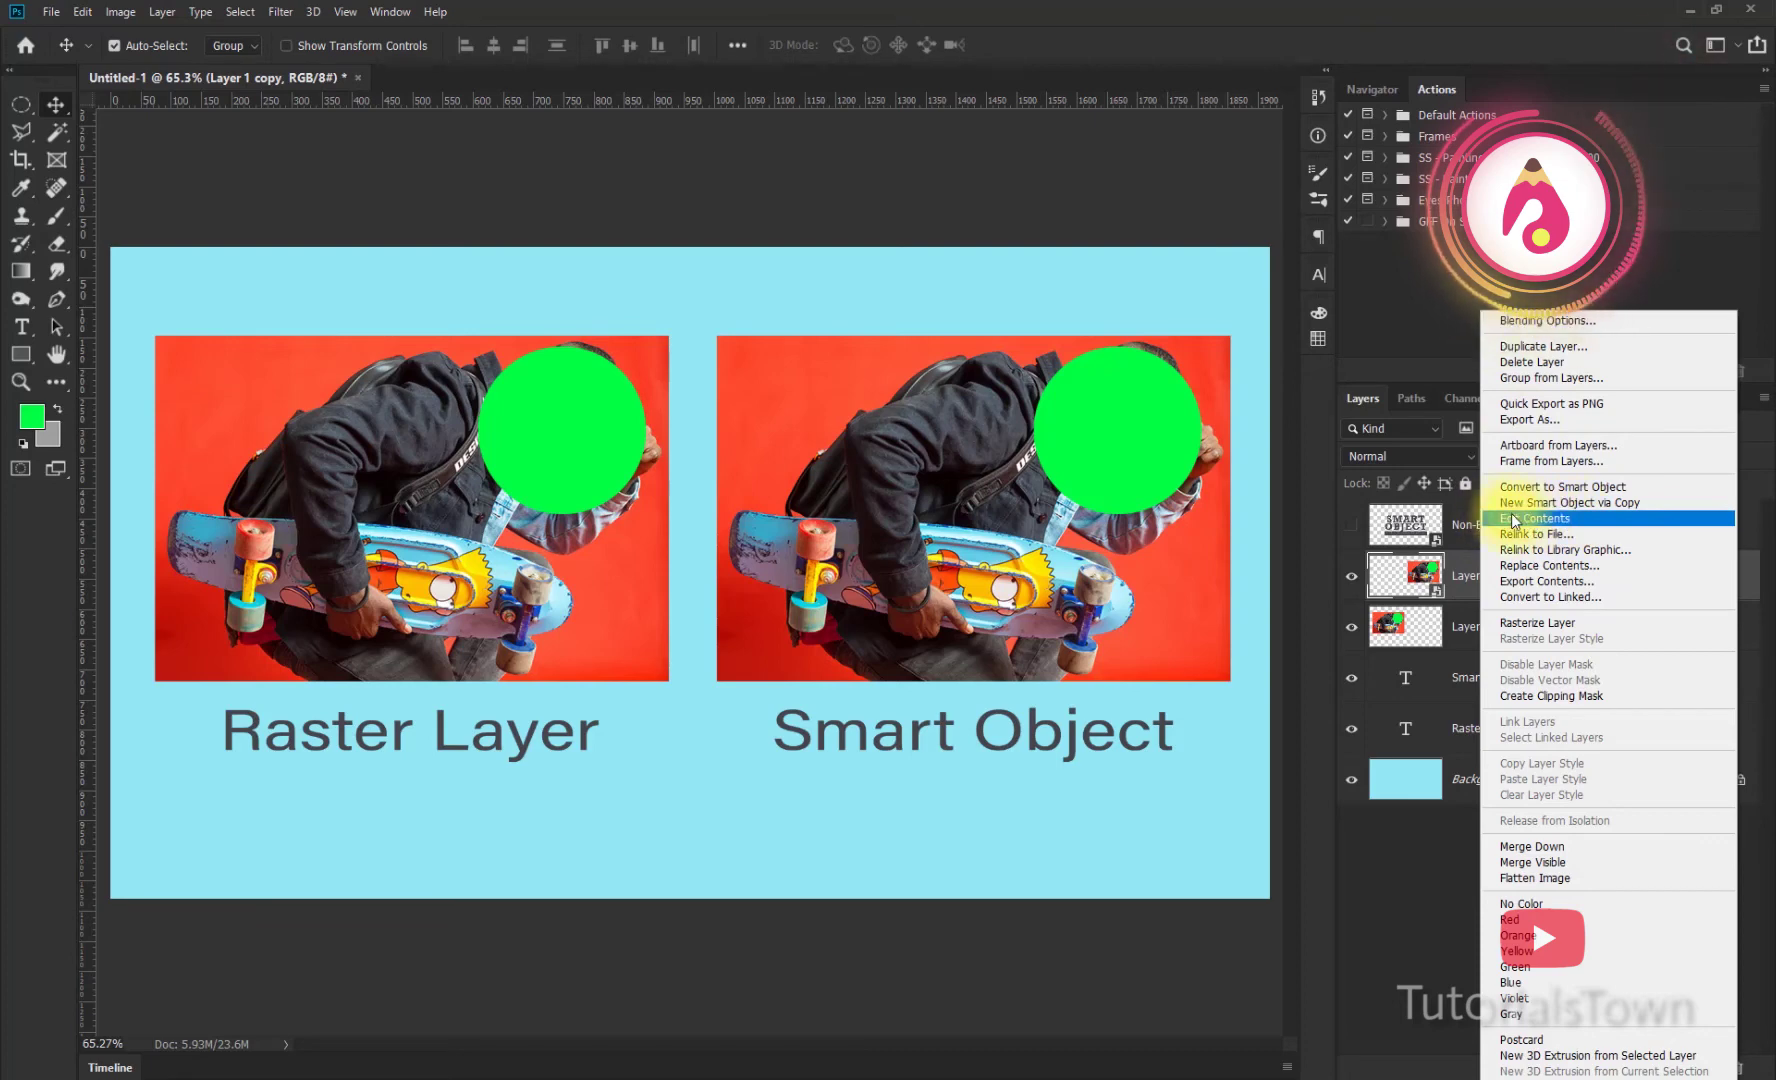
pyautogui.click(1513, 518)
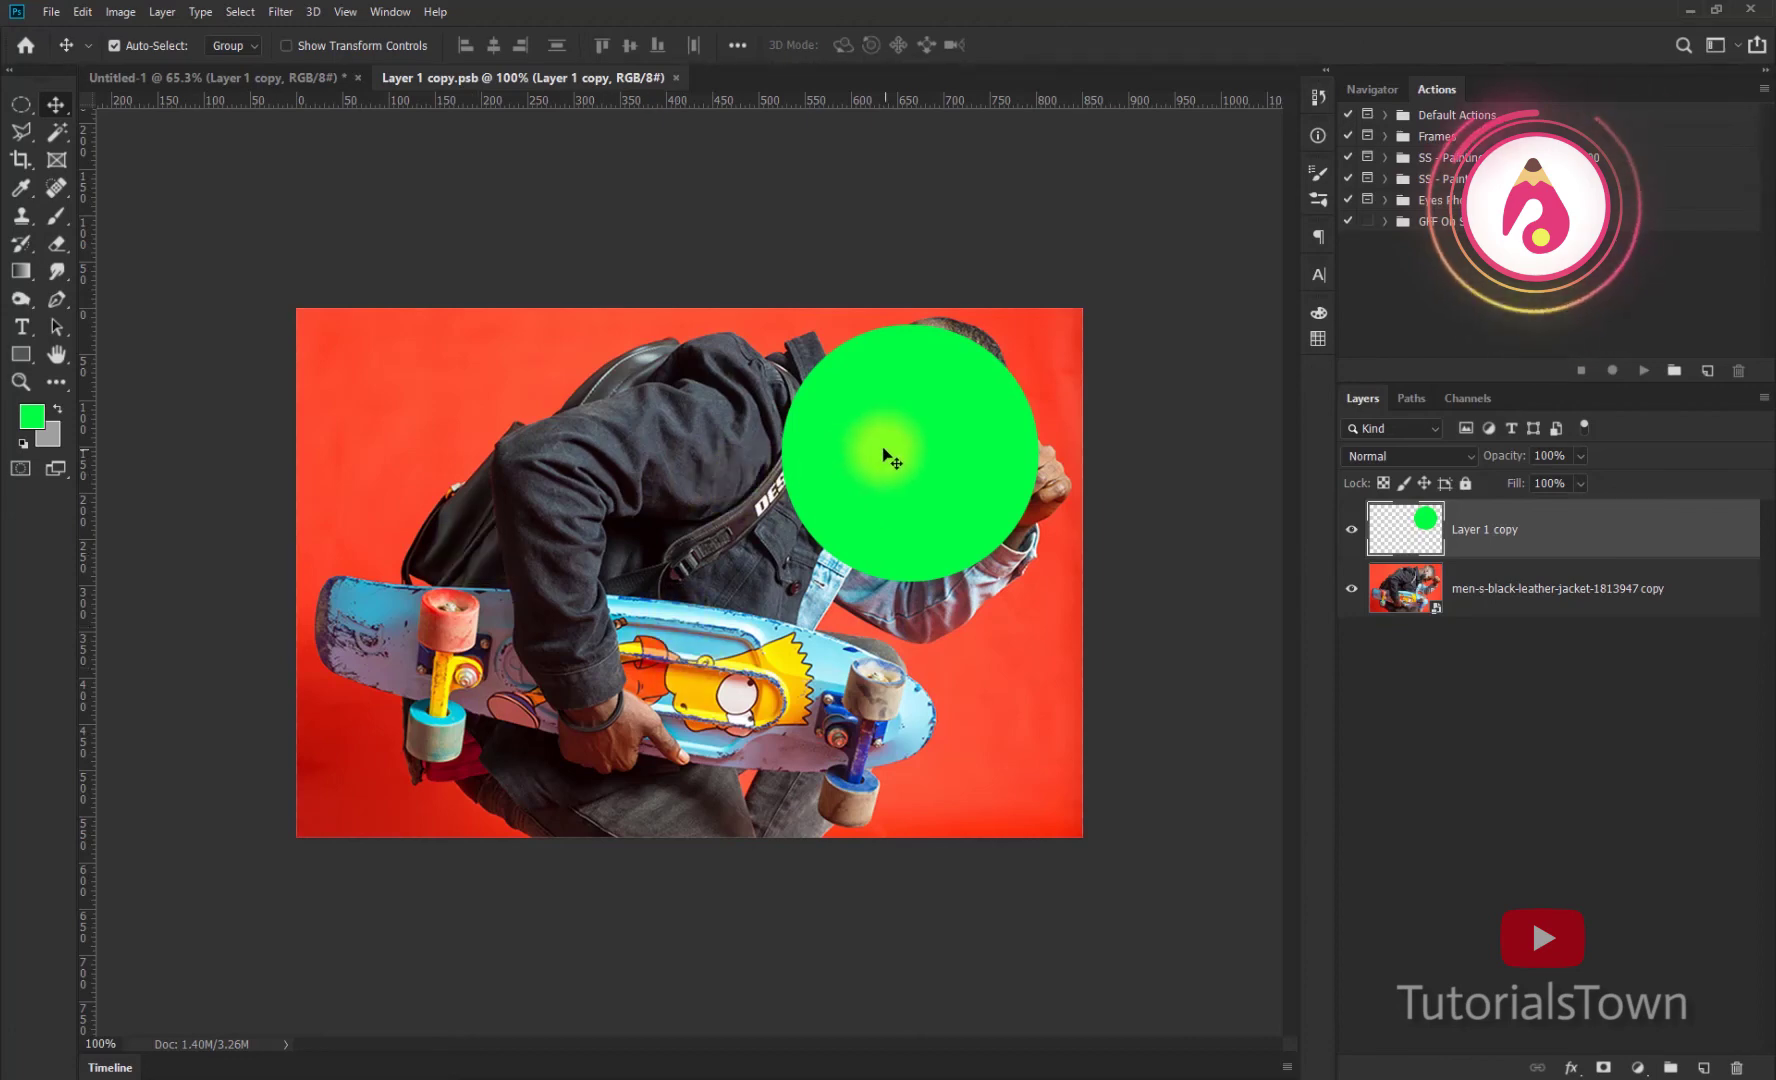
pyautogui.click(244, 77)
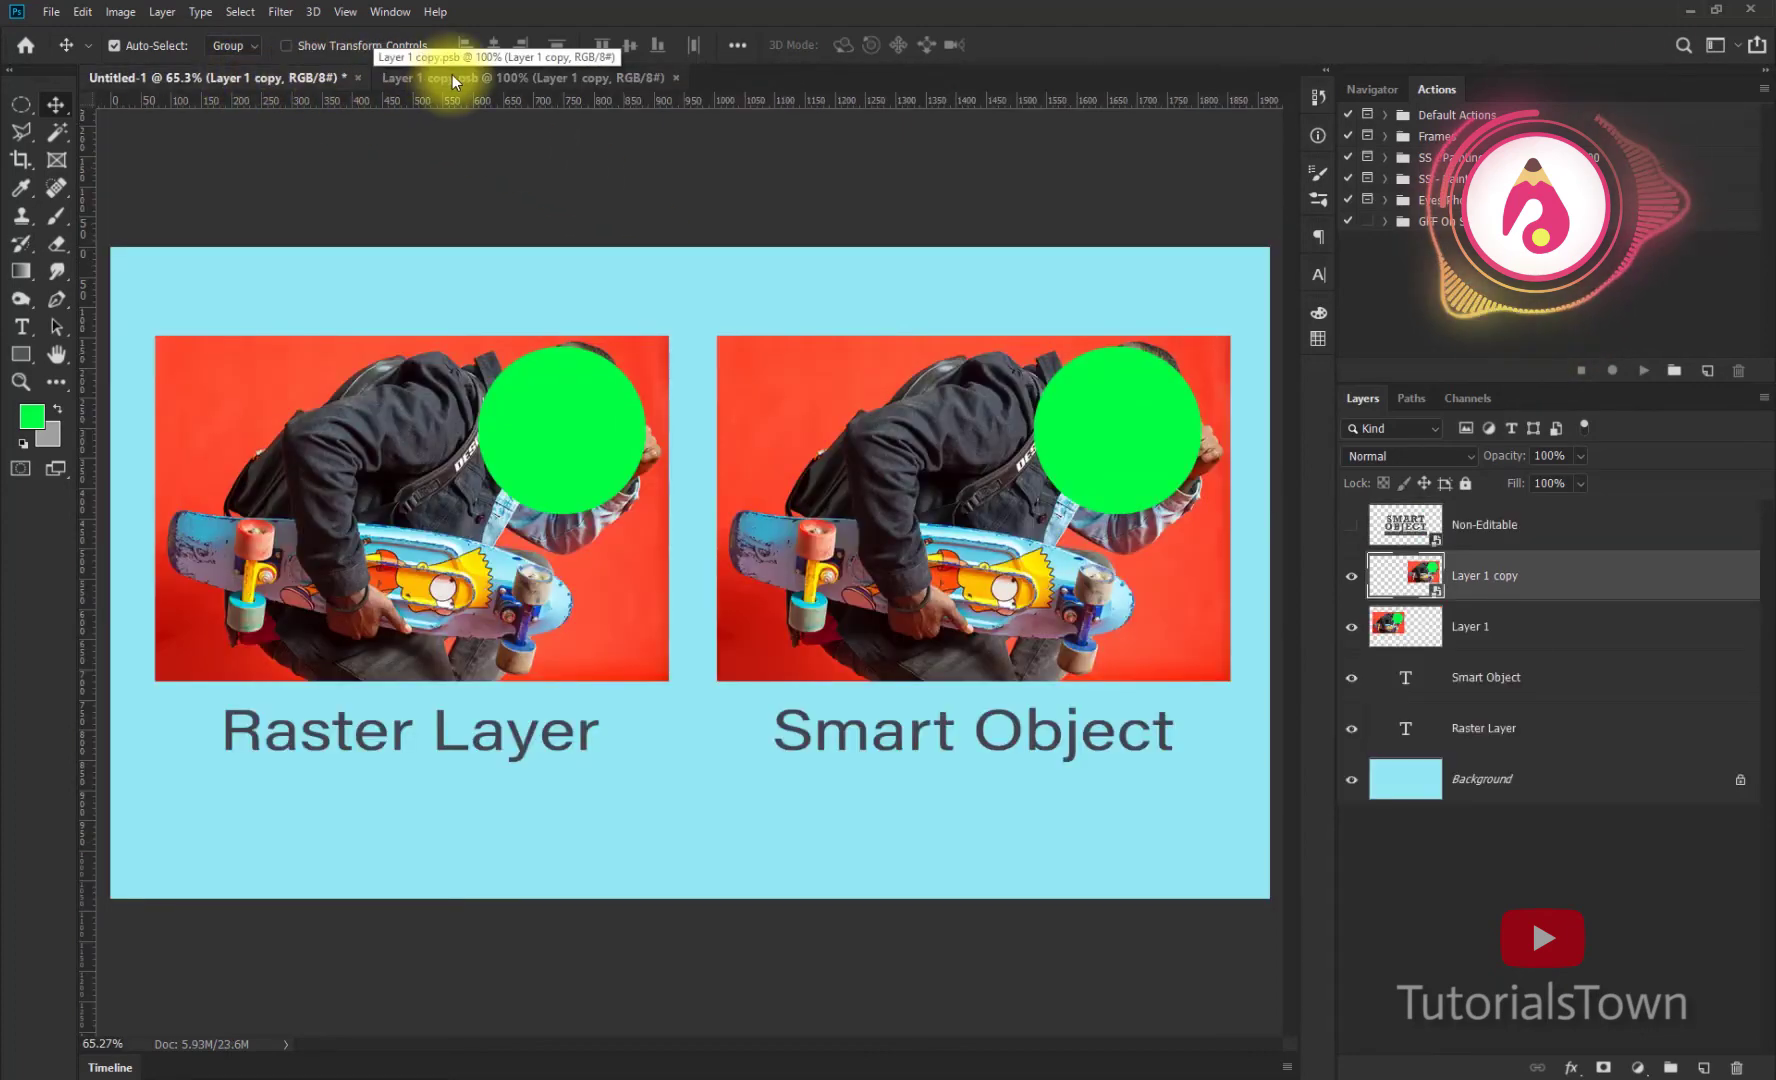
pyautogui.click(589, 80)
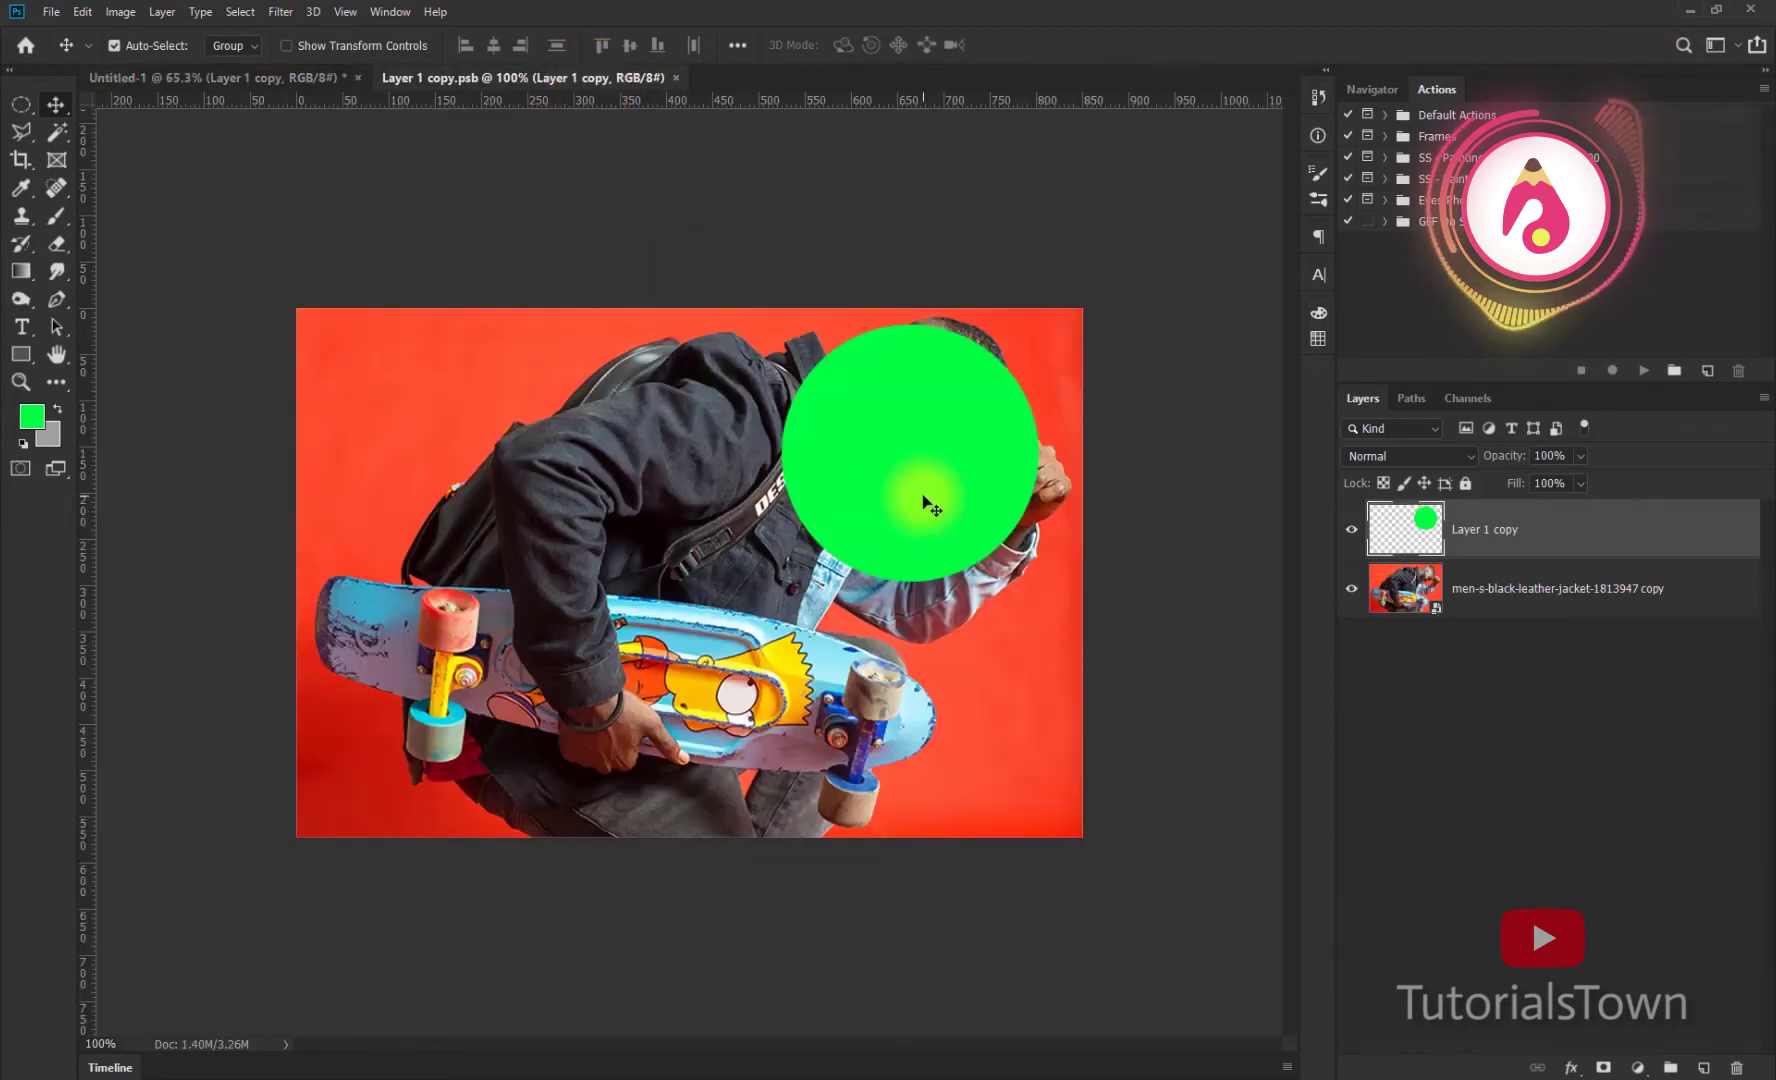
# Step: Open the layer effects list in Layer 1 copy.psb
pyautogui.click(1569, 1070)
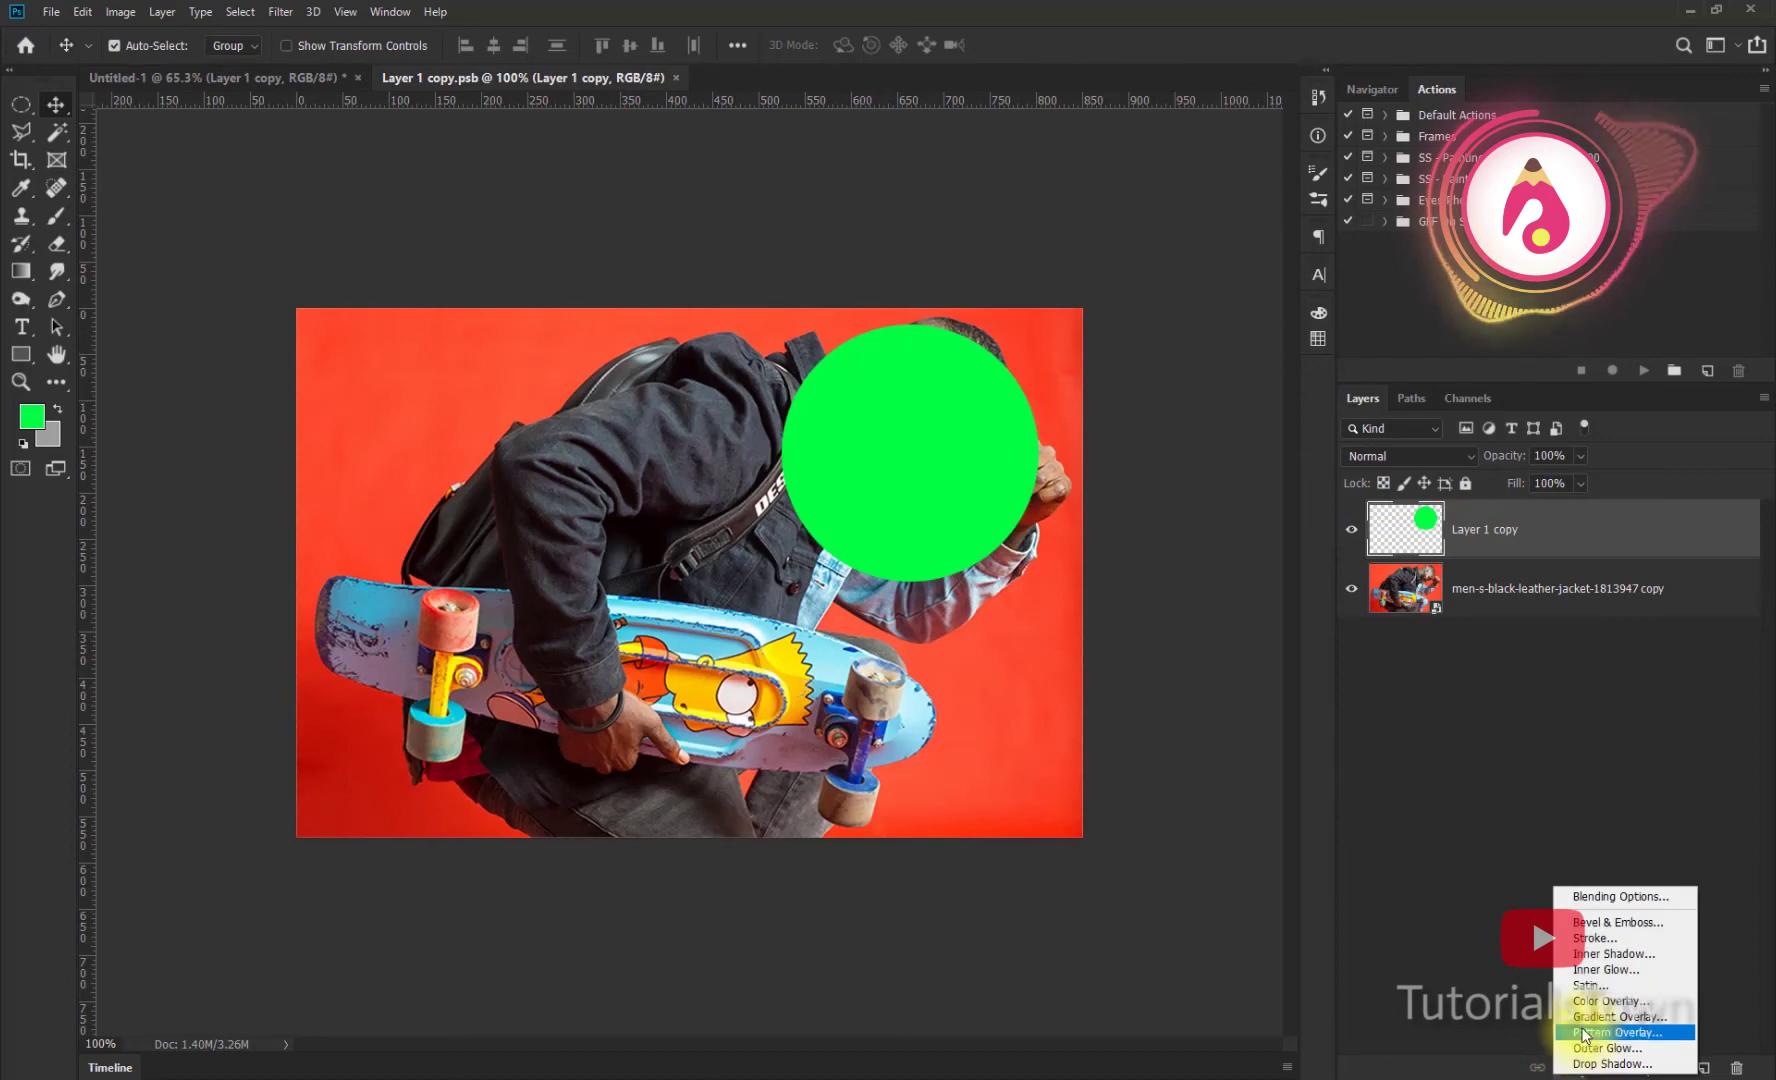
# Step: Add a magenta Color Overlay effect to the green circle
pyautogui.click(1601, 1001)
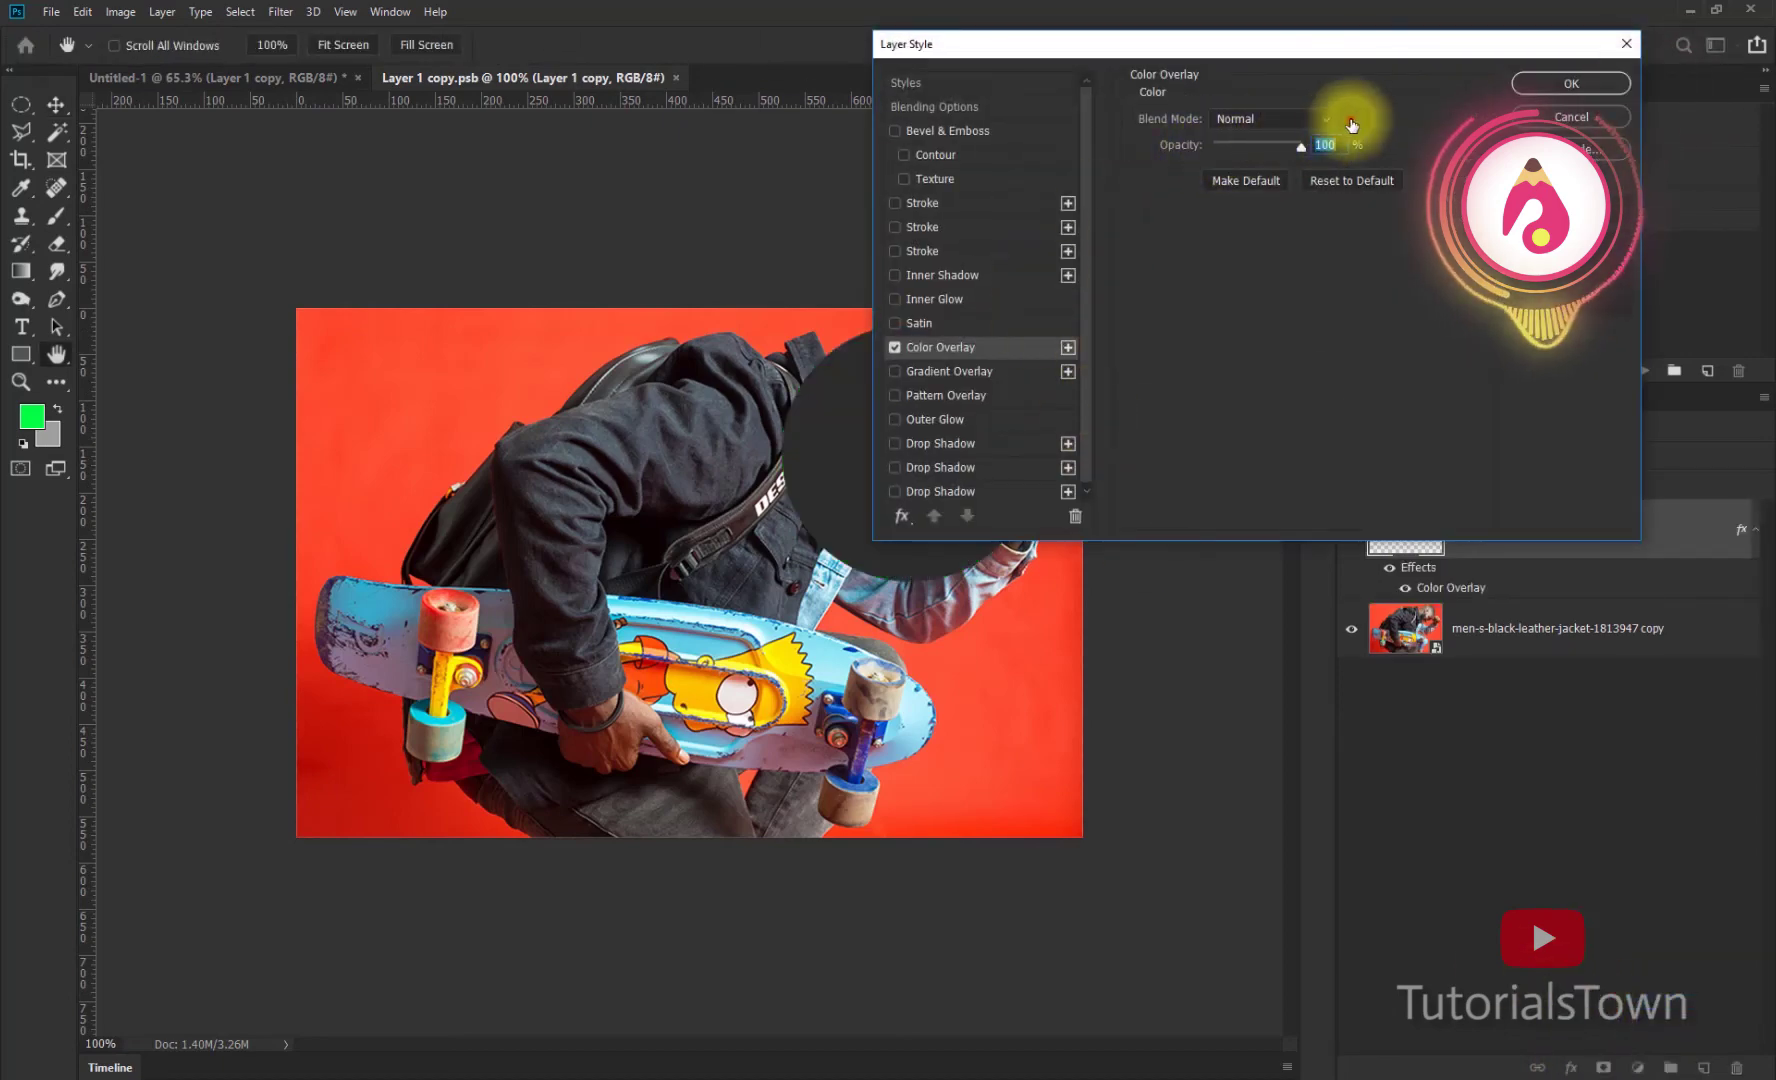
pyautogui.click(1352, 124)
pyautogui.moveTo(431, 512); pyautogui.dragTo(442, 447)
pyautogui.moveTo(516, 640); pyautogui.dragTo(516, 464)
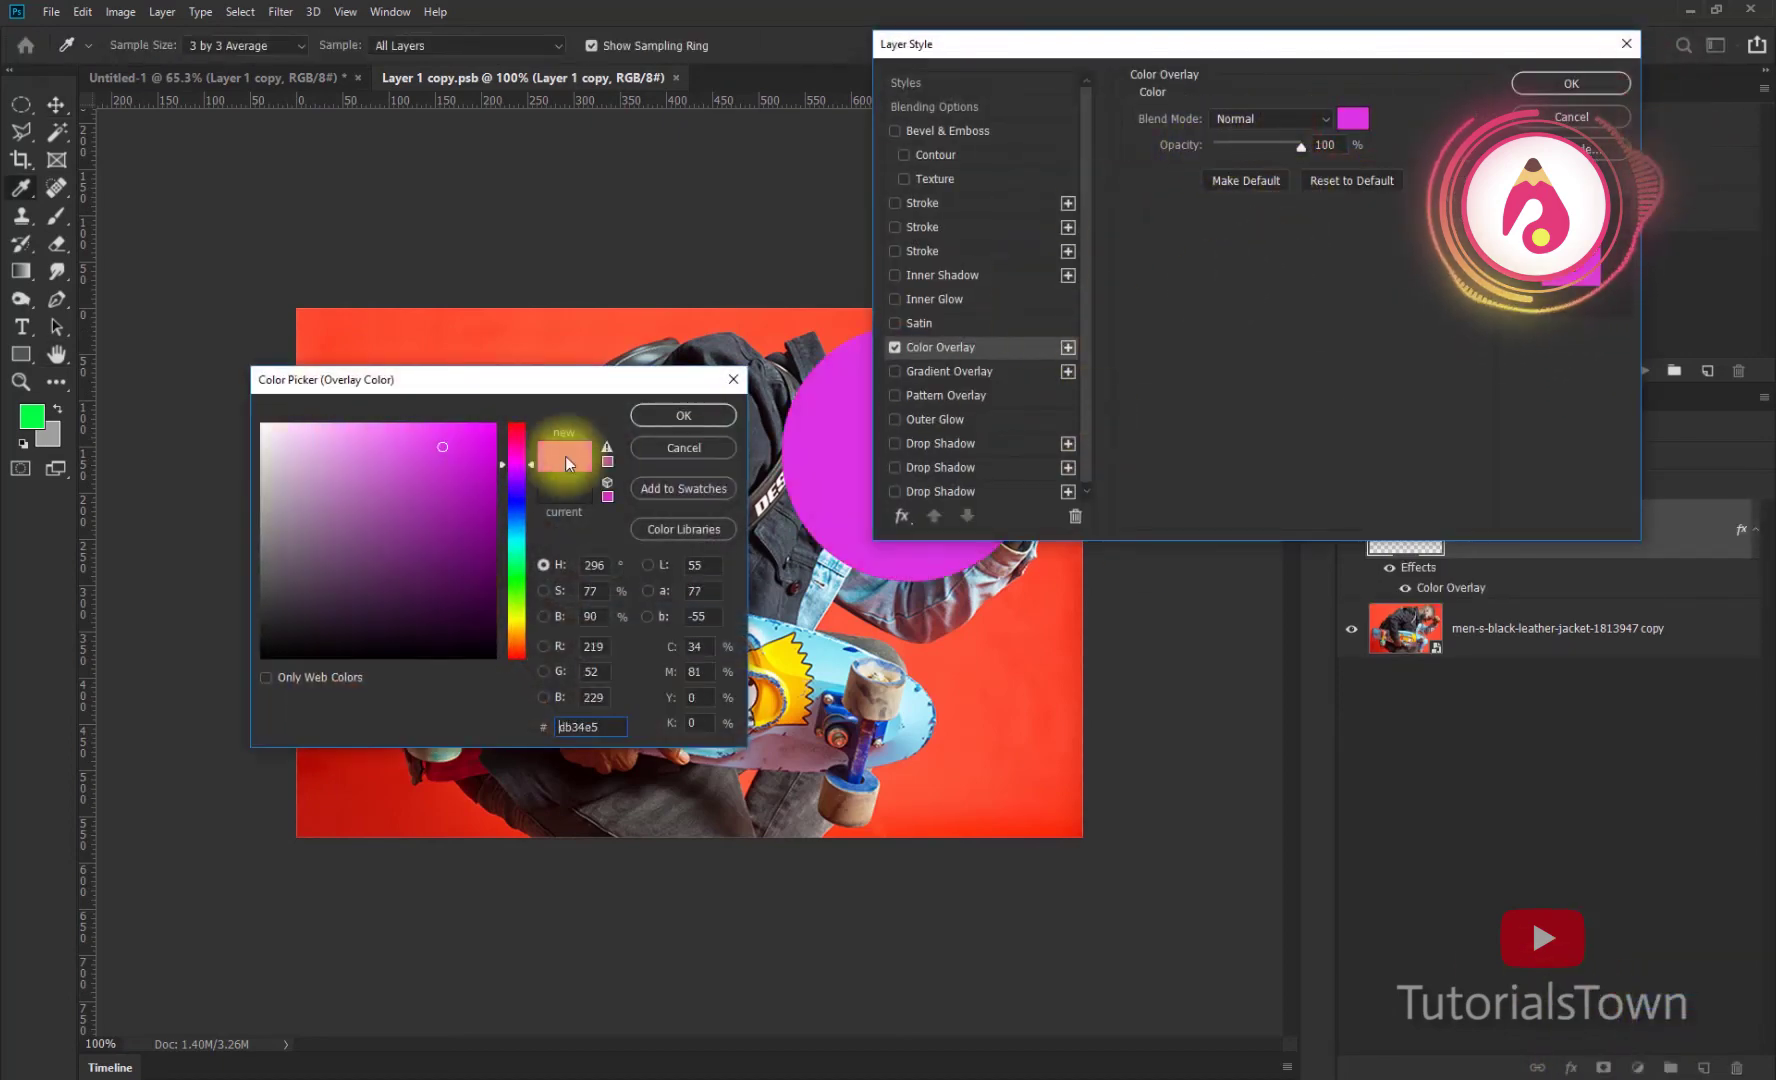
pyautogui.click(693, 413)
pyautogui.click(1541, 87)
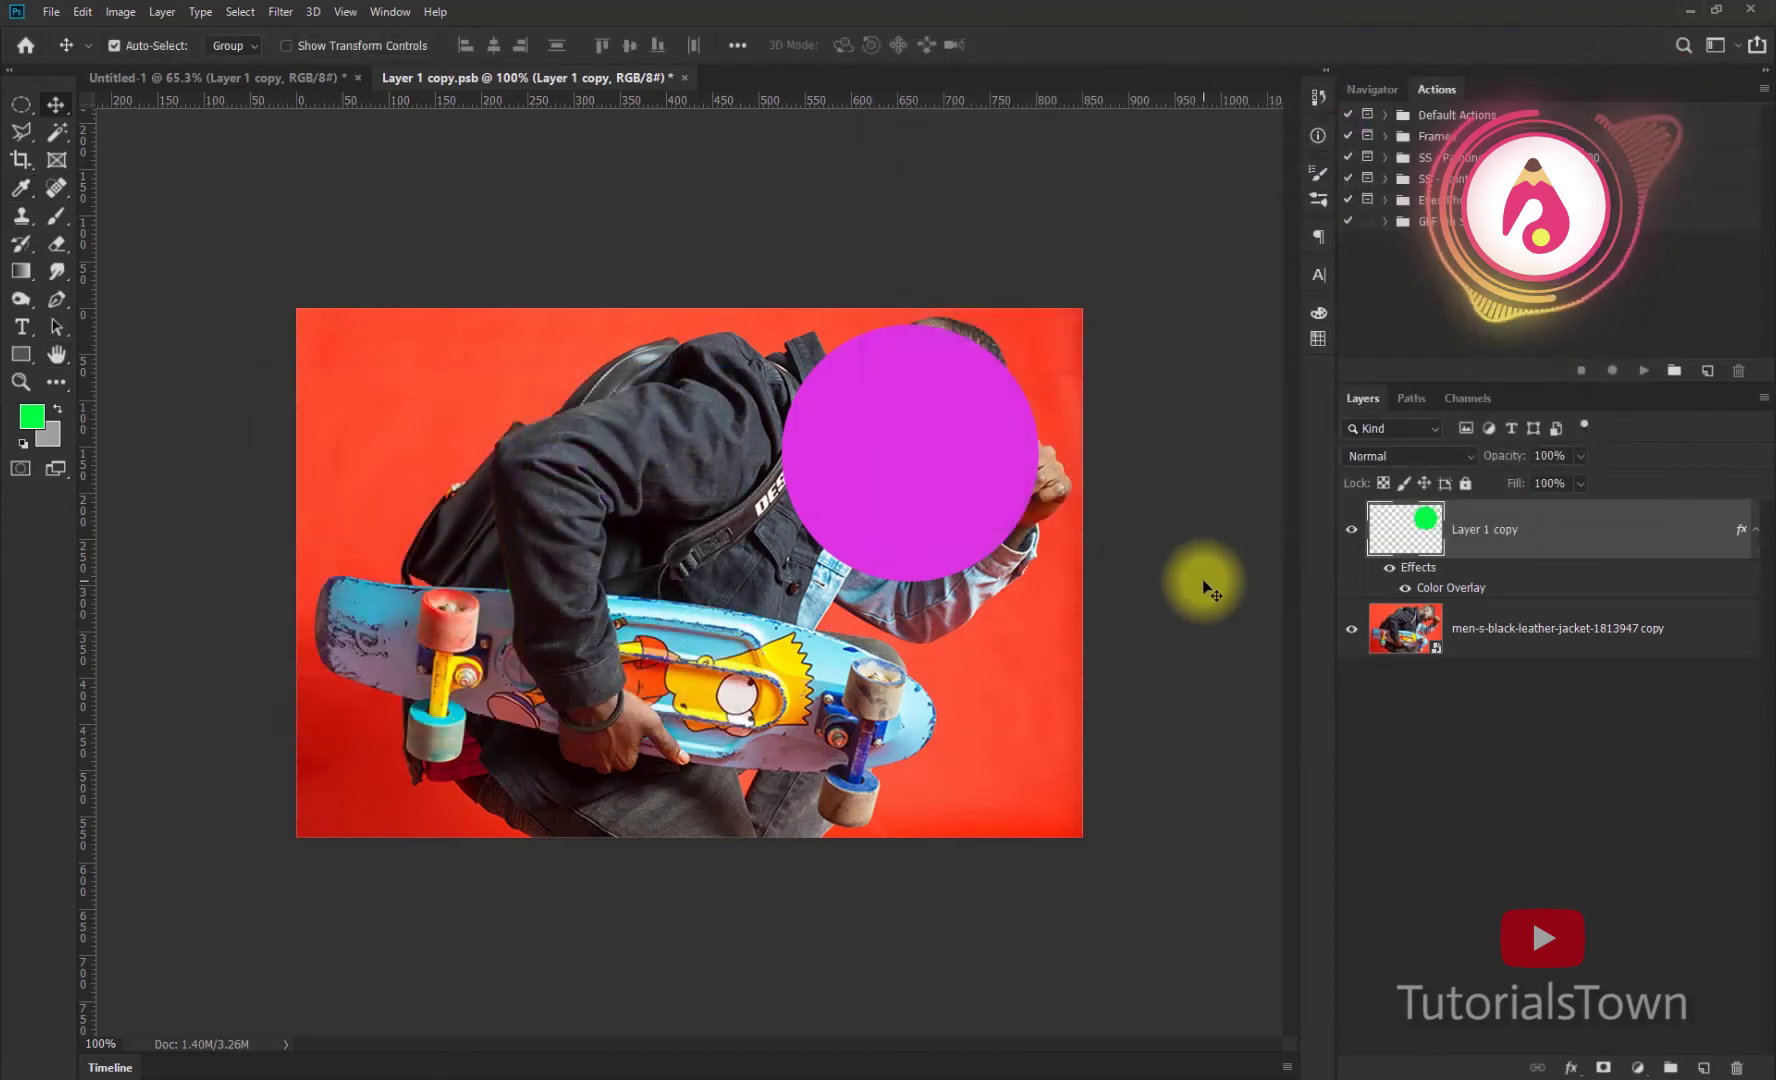
# Step: Save Layer 1 copy.psb and return to the Untitled-1 comparison document
pyautogui.click(51, 11)
pyautogui.click(82, 200)
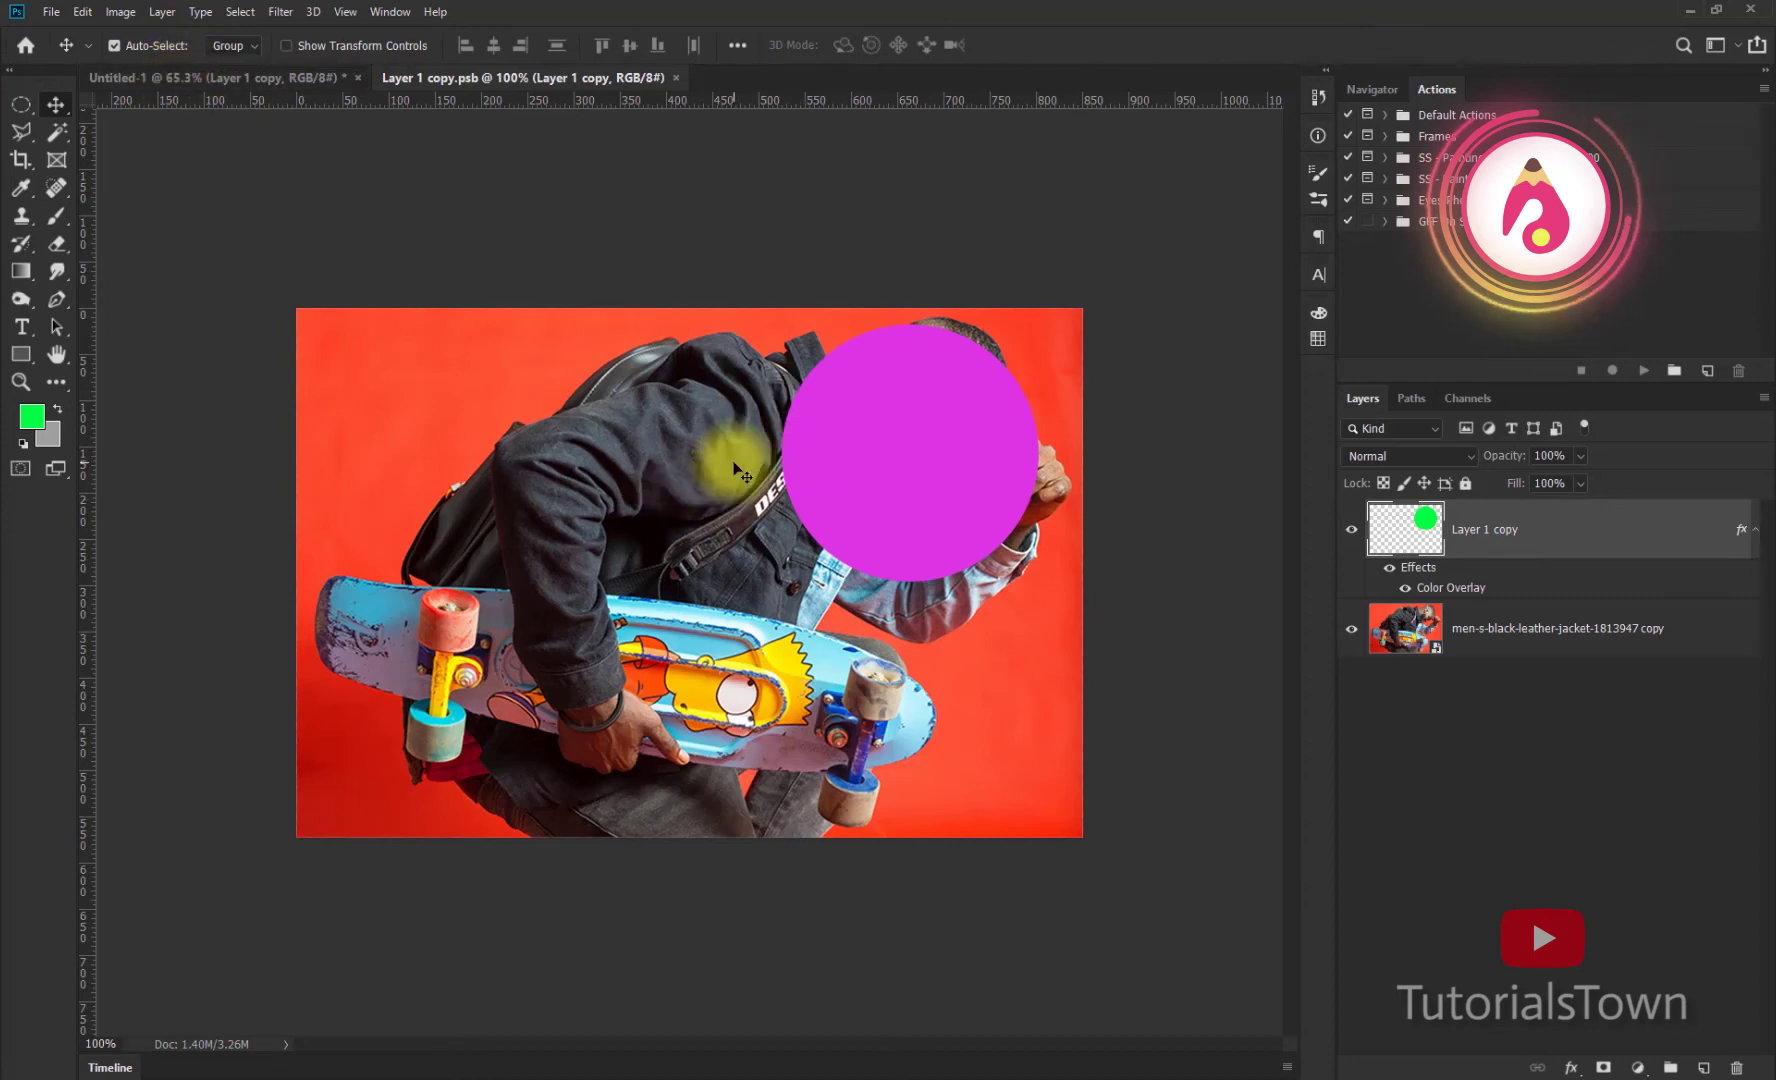
pyautogui.click(282, 82)
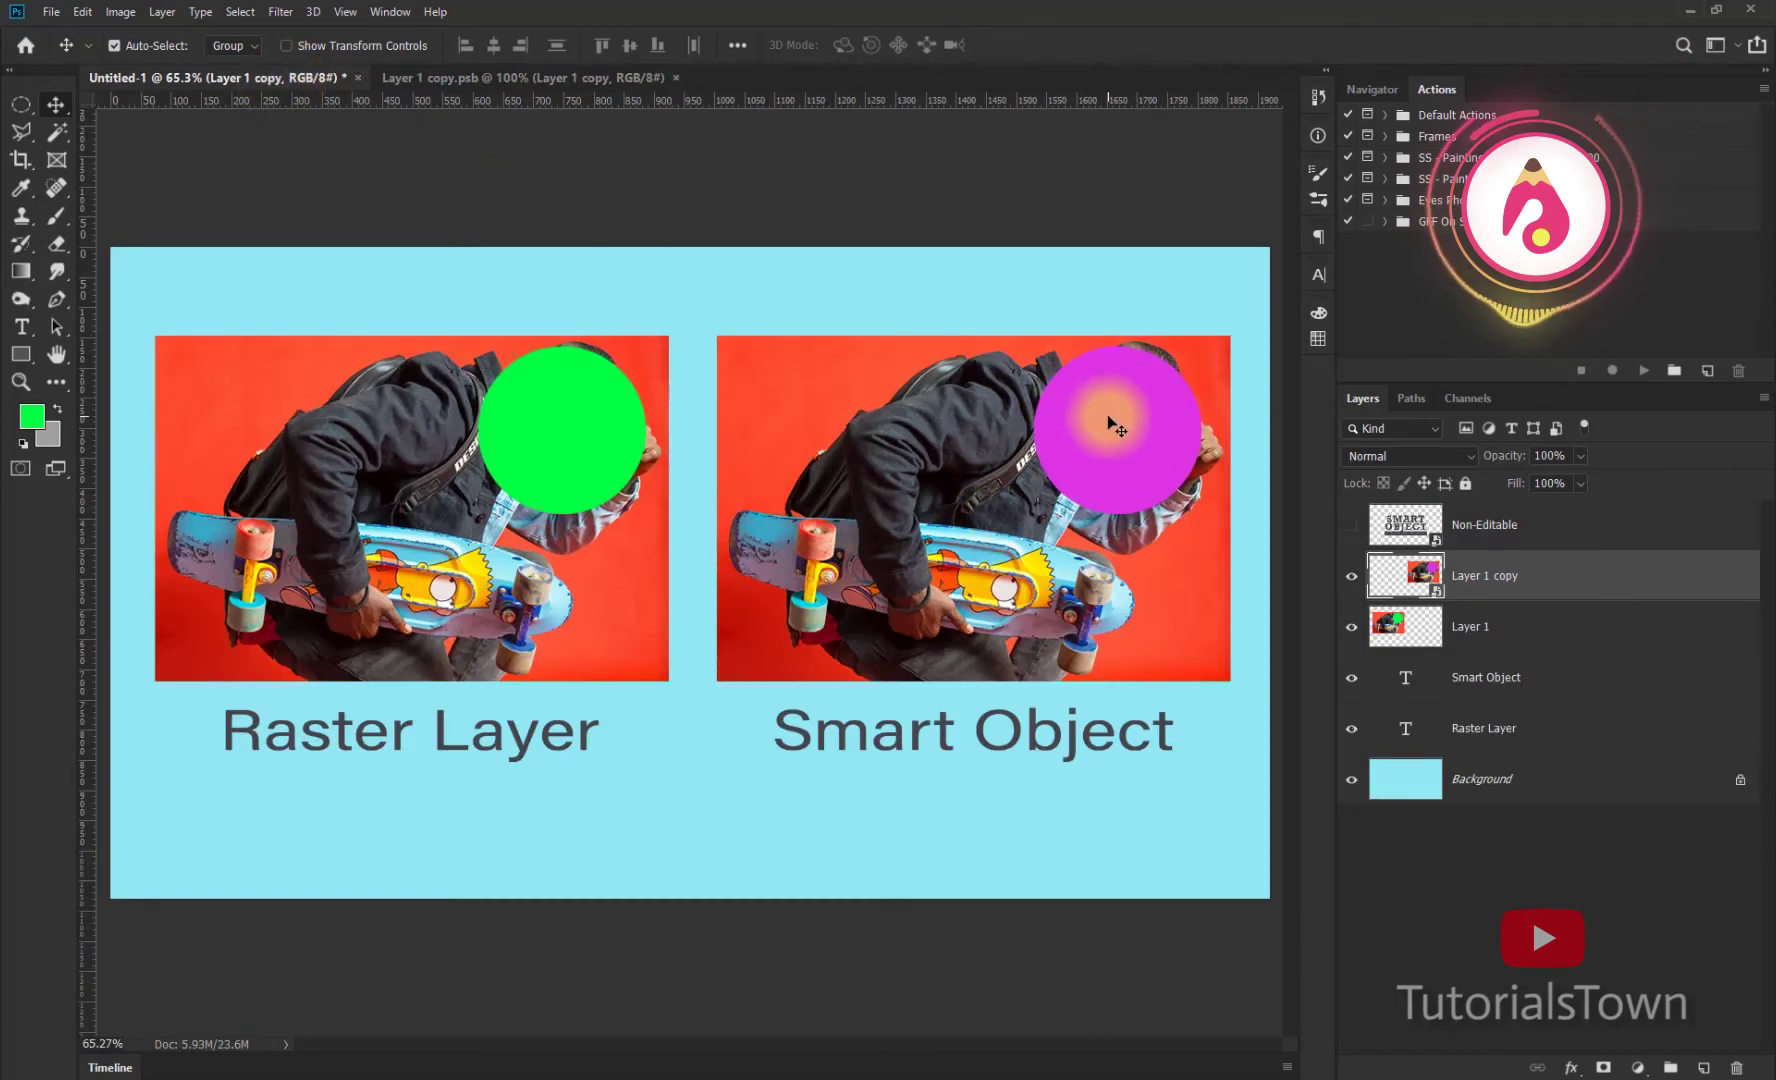
# Step: Tile the comparison document and Layer 1 copy.psb 2-up horizontally, zooming them to 50% and 66.7%
pyautogui.click(385, 11)
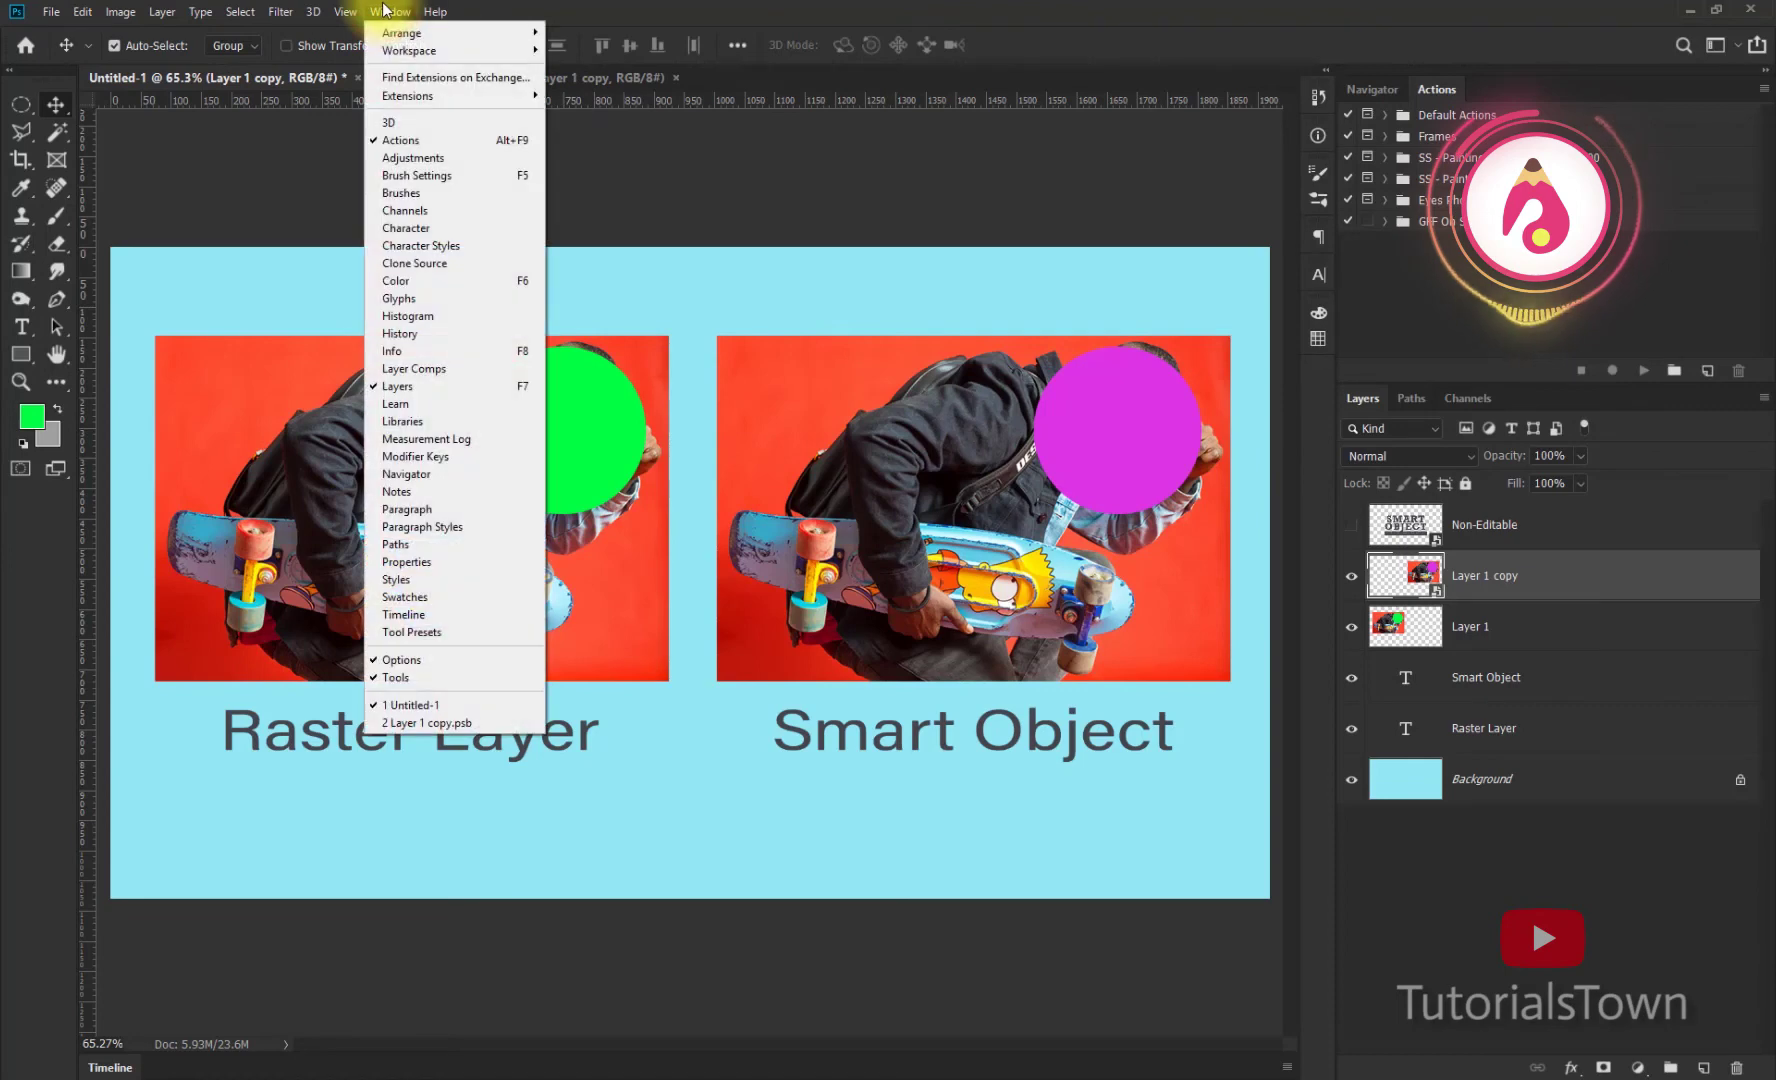
pyautogui.moveTo(402, 32)
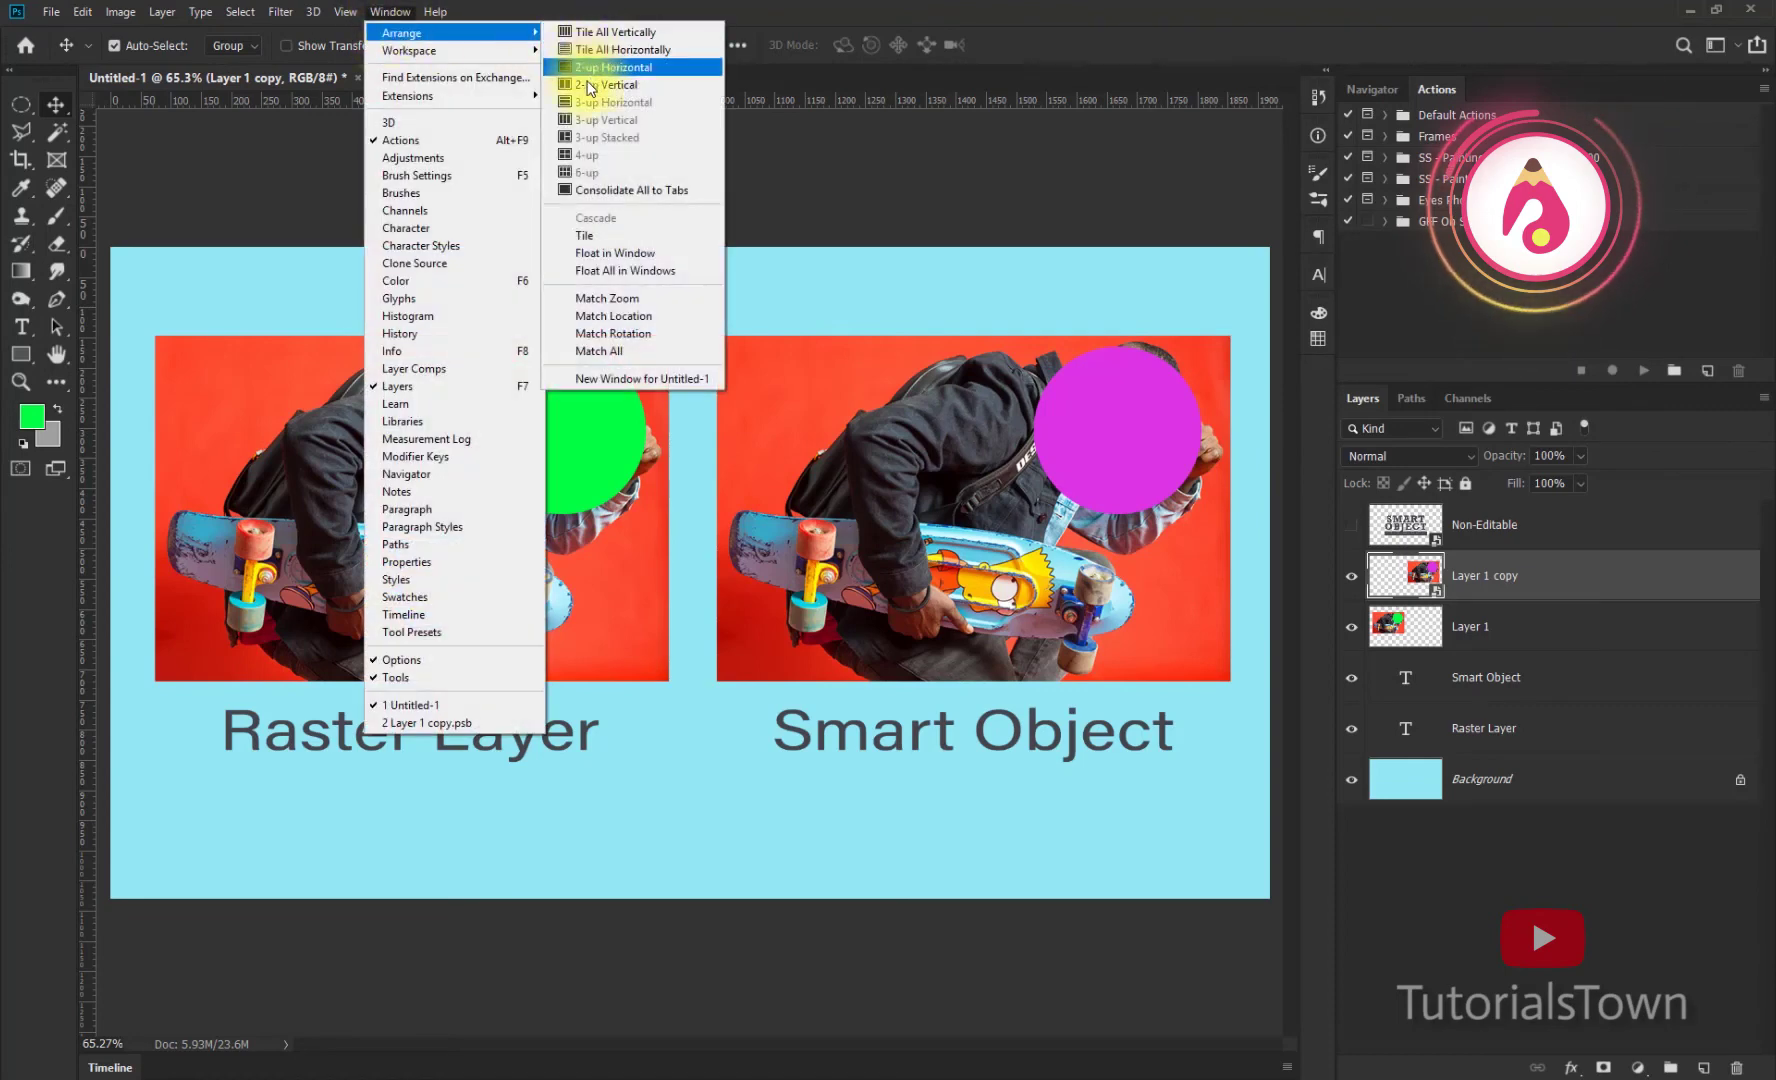
pyautogui.click(600, 68)
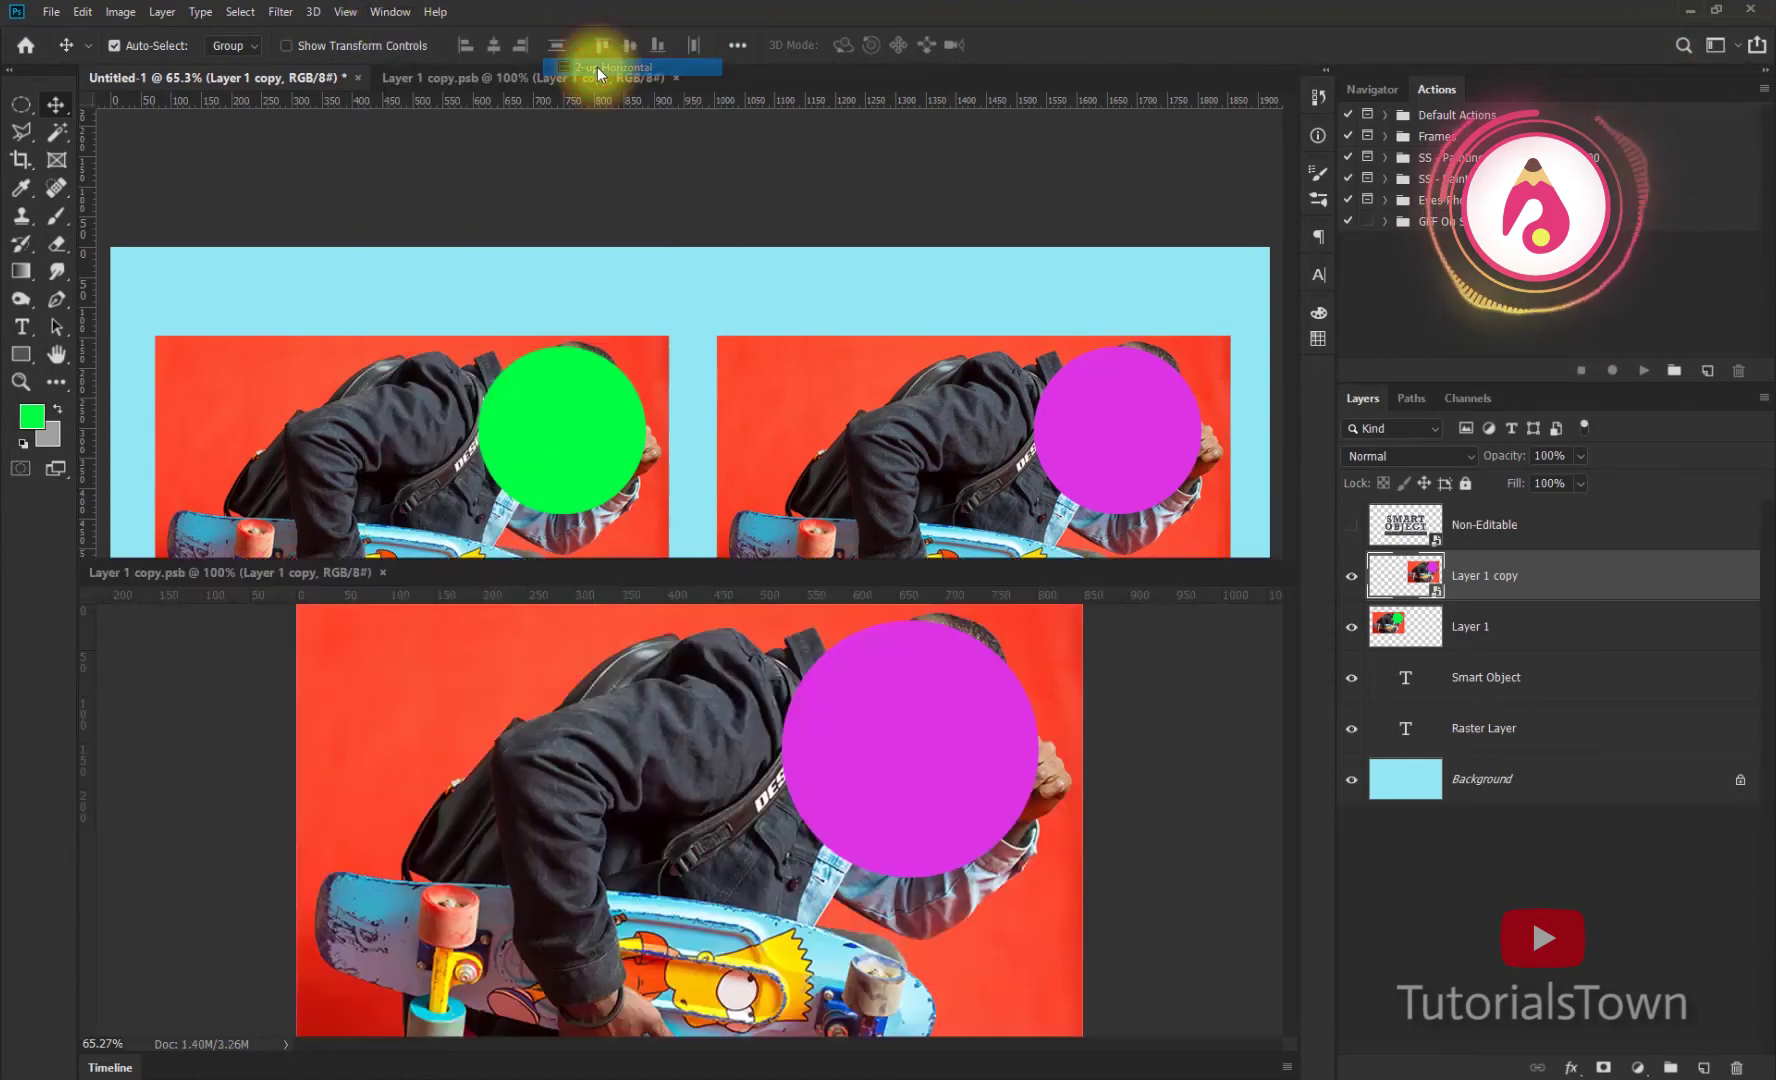
pyautogui.click(688, 460)
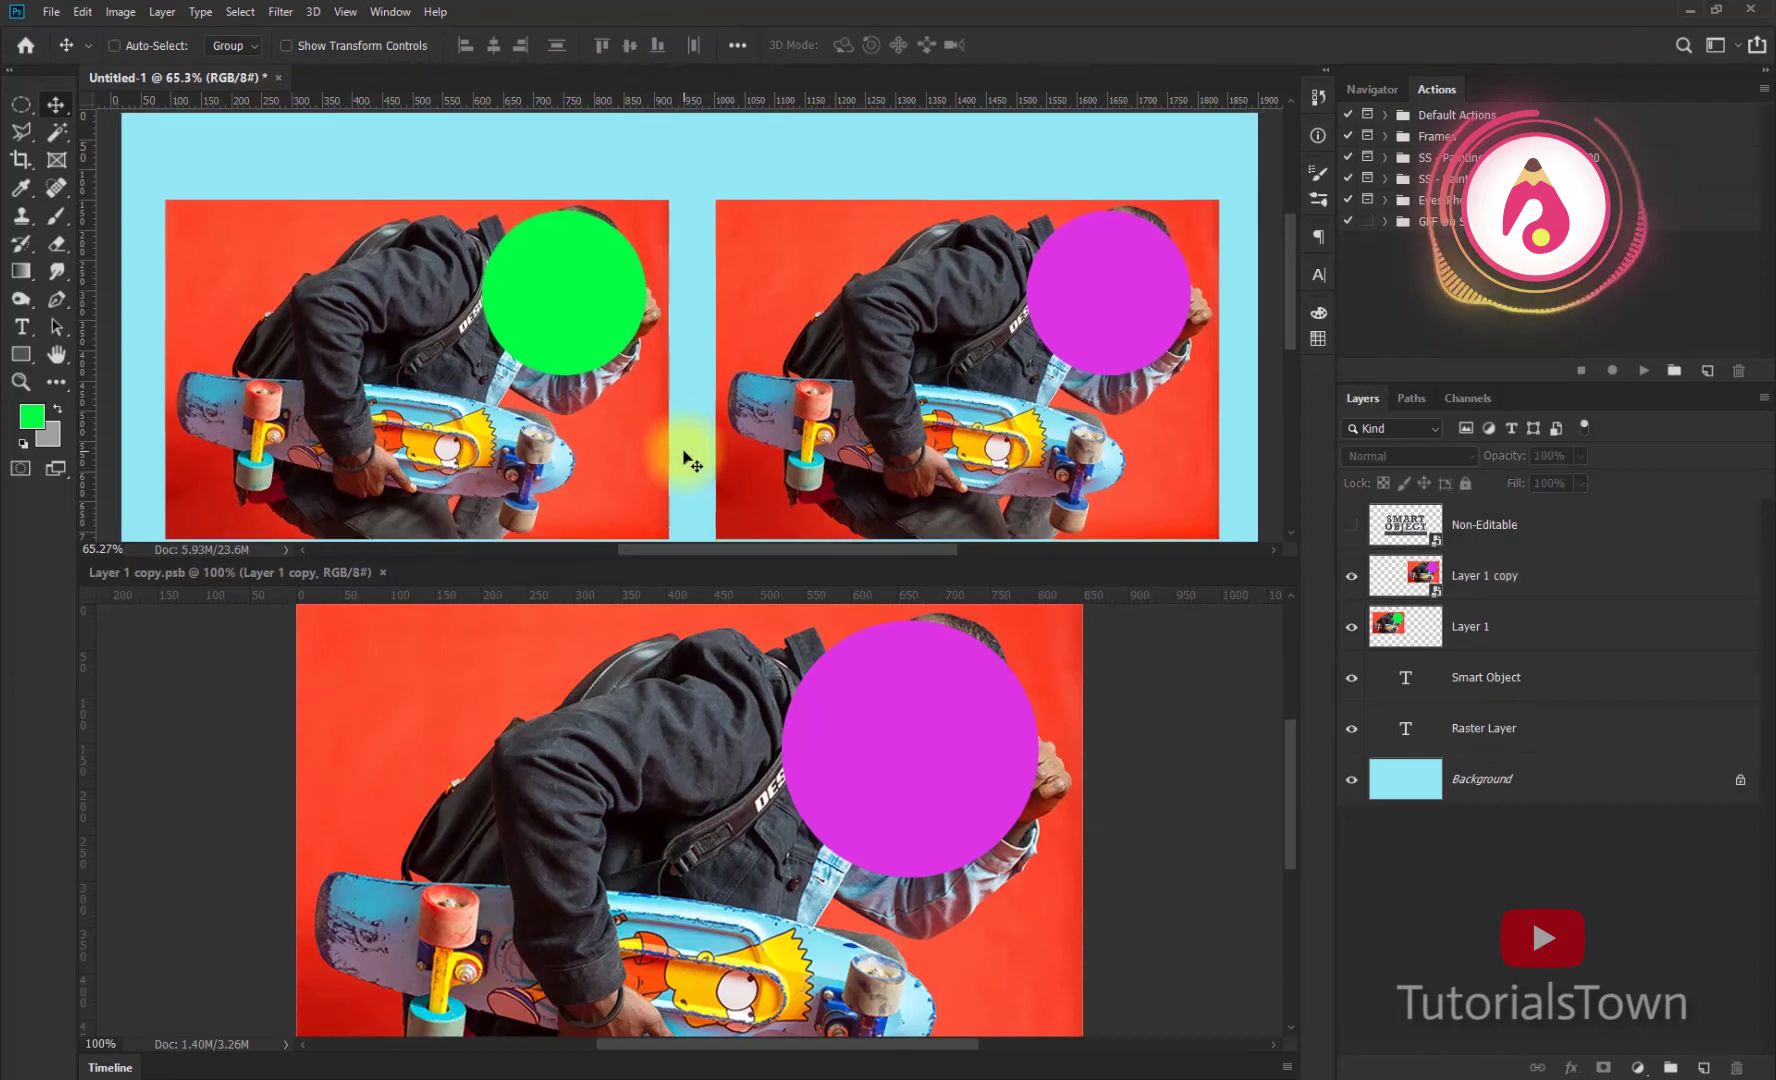
pyautogui.hotkey('ctrl', '-')
pyautogui.click(1179, 702)
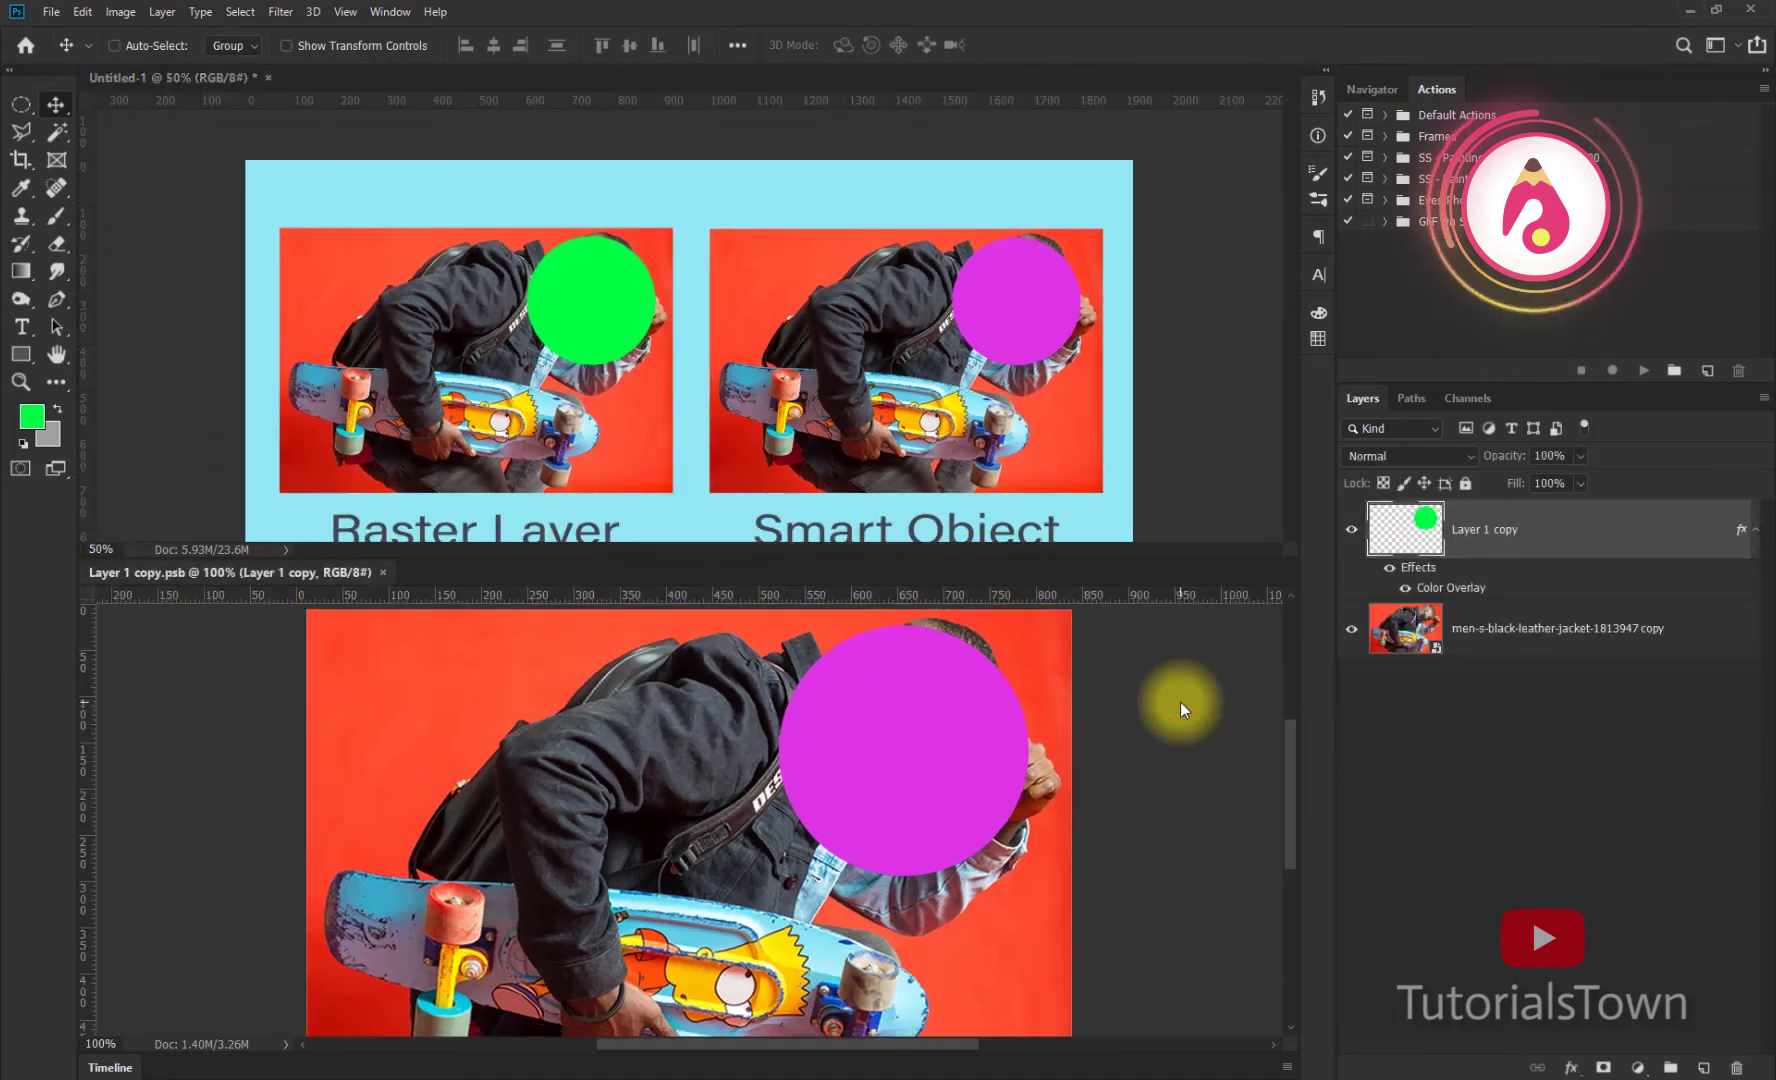
pyautogui.hotkey('ctrl', '-')
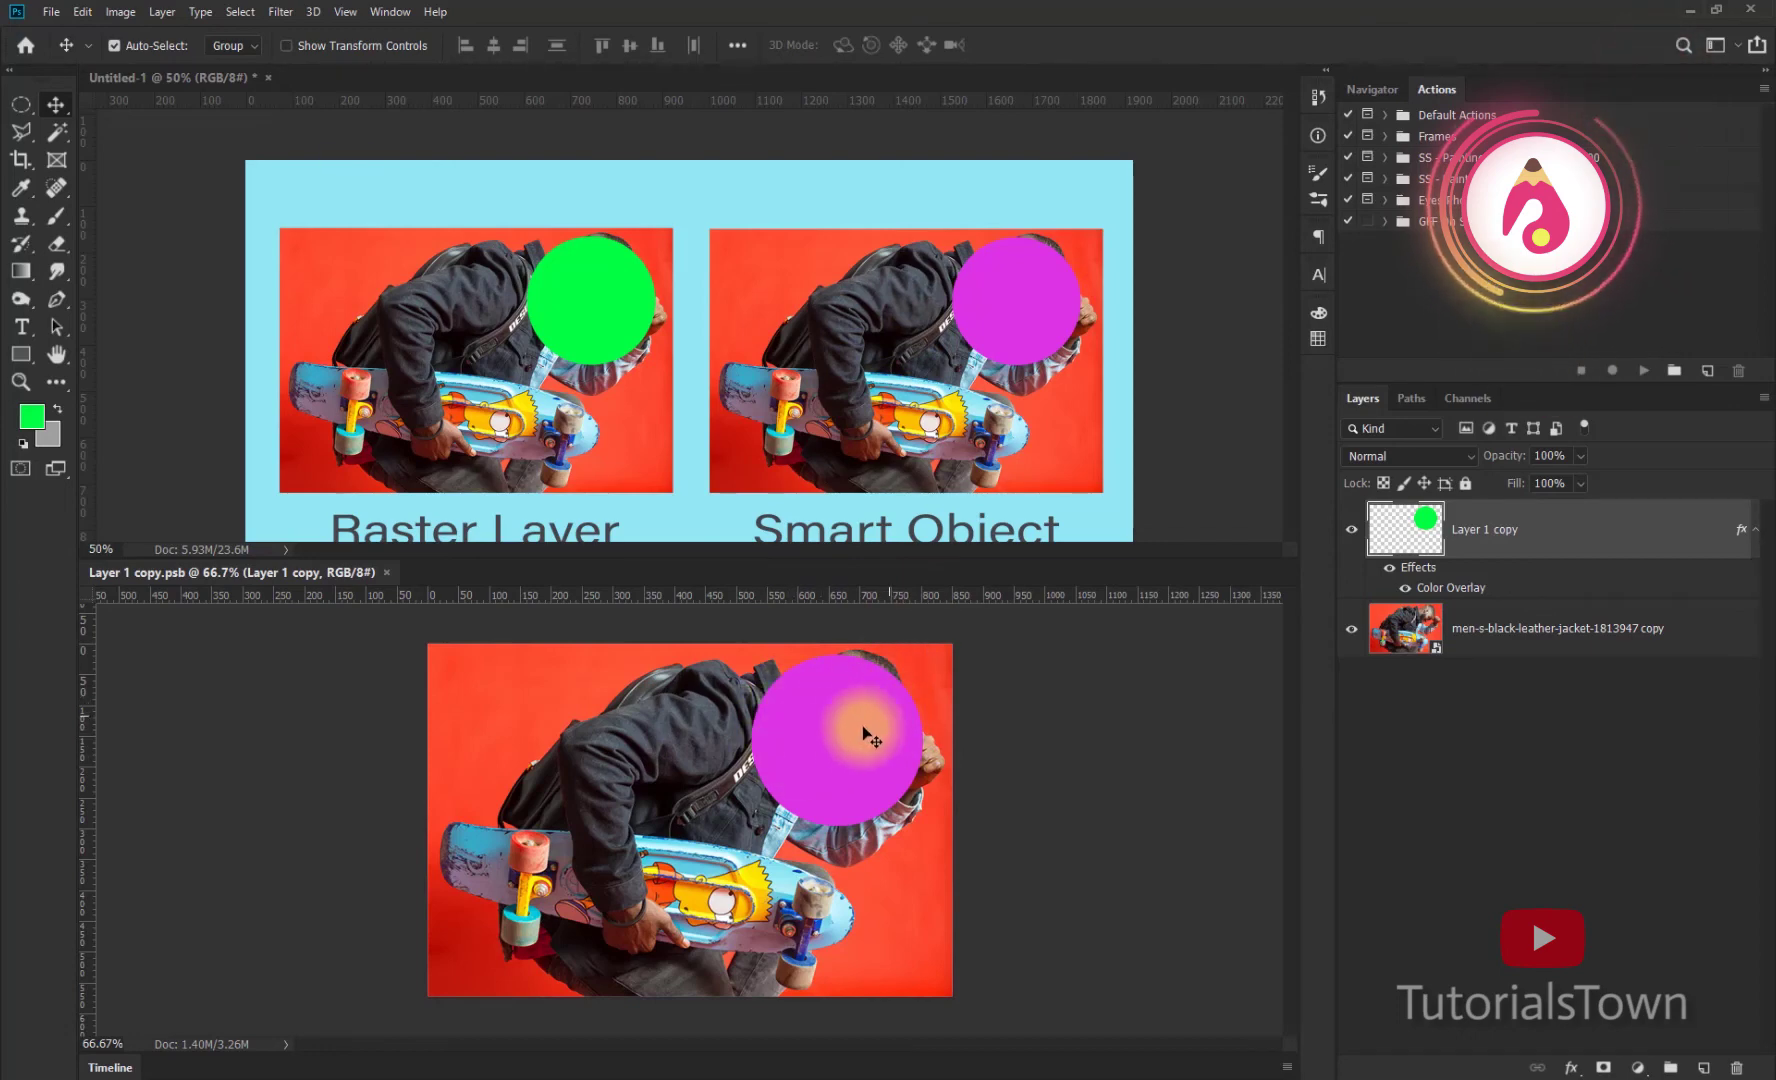
# Step: Hide the magenta circle layer in the smart object contents and save the document
pyautogui.click(1351, 531)
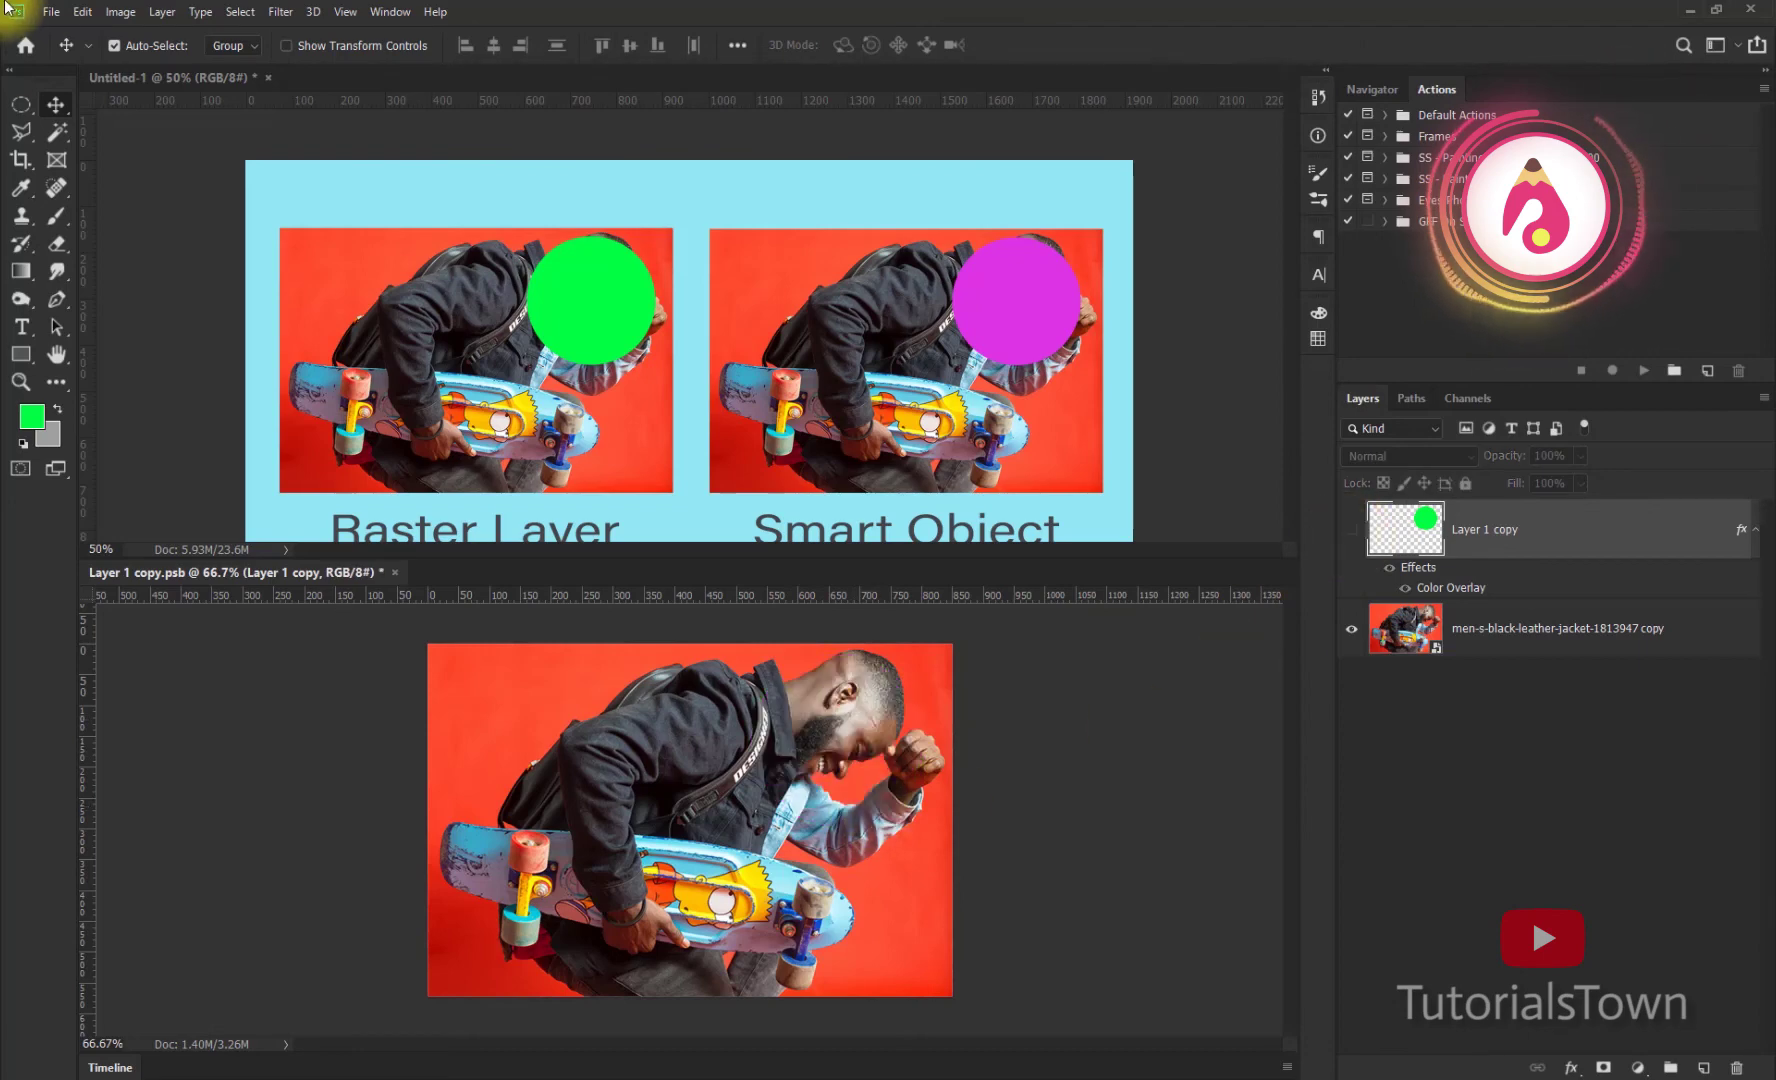
pyautogui.click(50, 12)
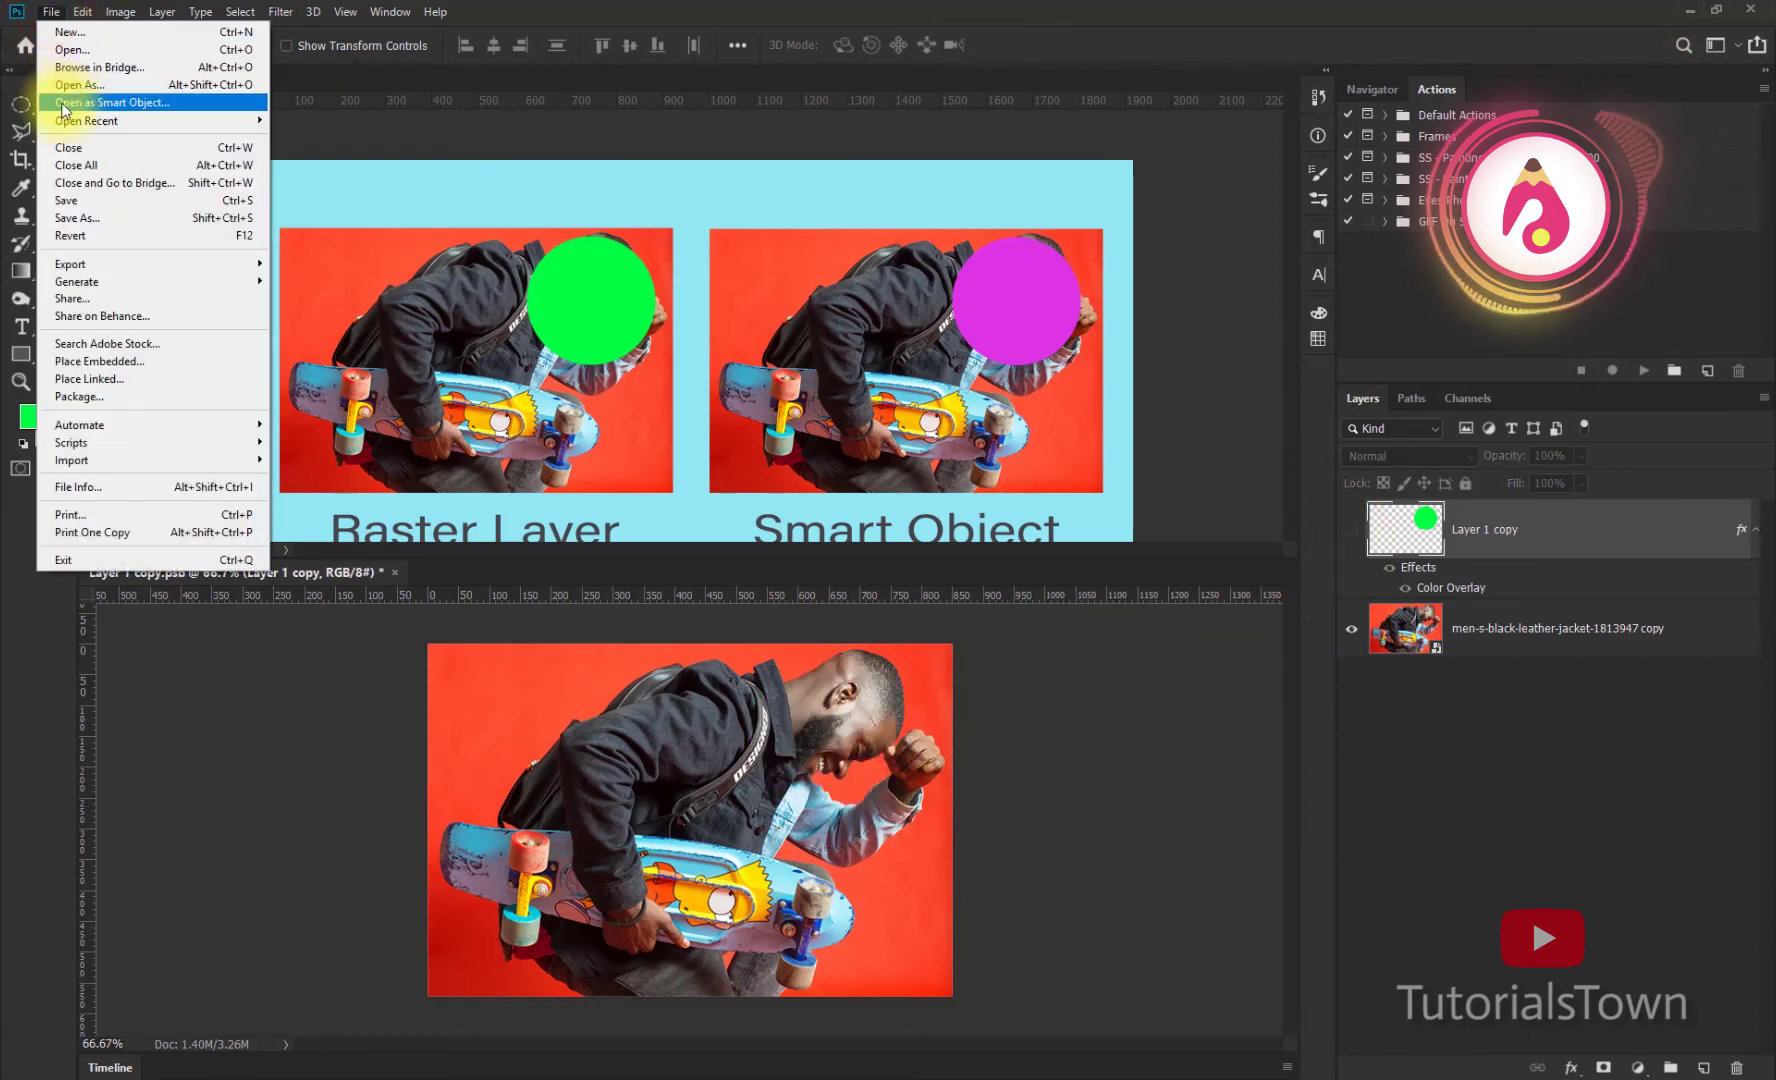
pyautogui.click(66, 200)
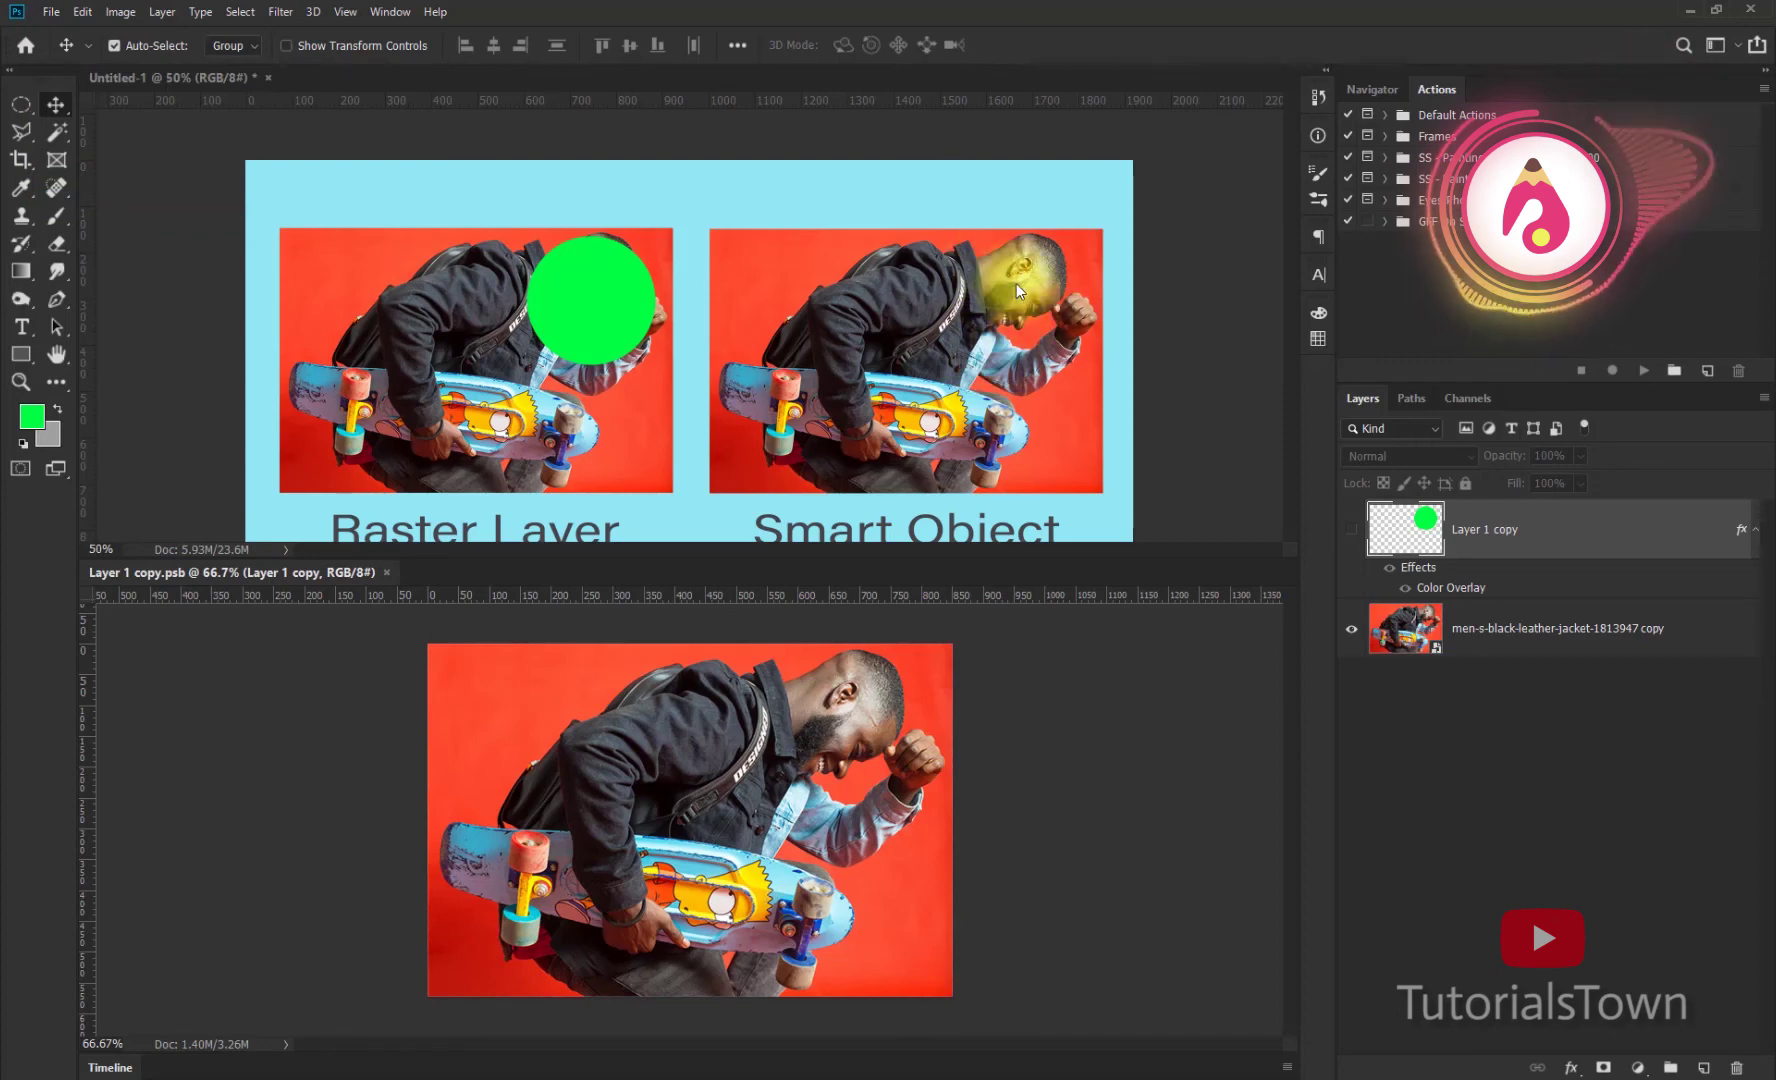
# Step: Reshow the circle and set its Color Overlay to yellow sampled from the skateboard, then save
pyautogui.click(1350, 530)
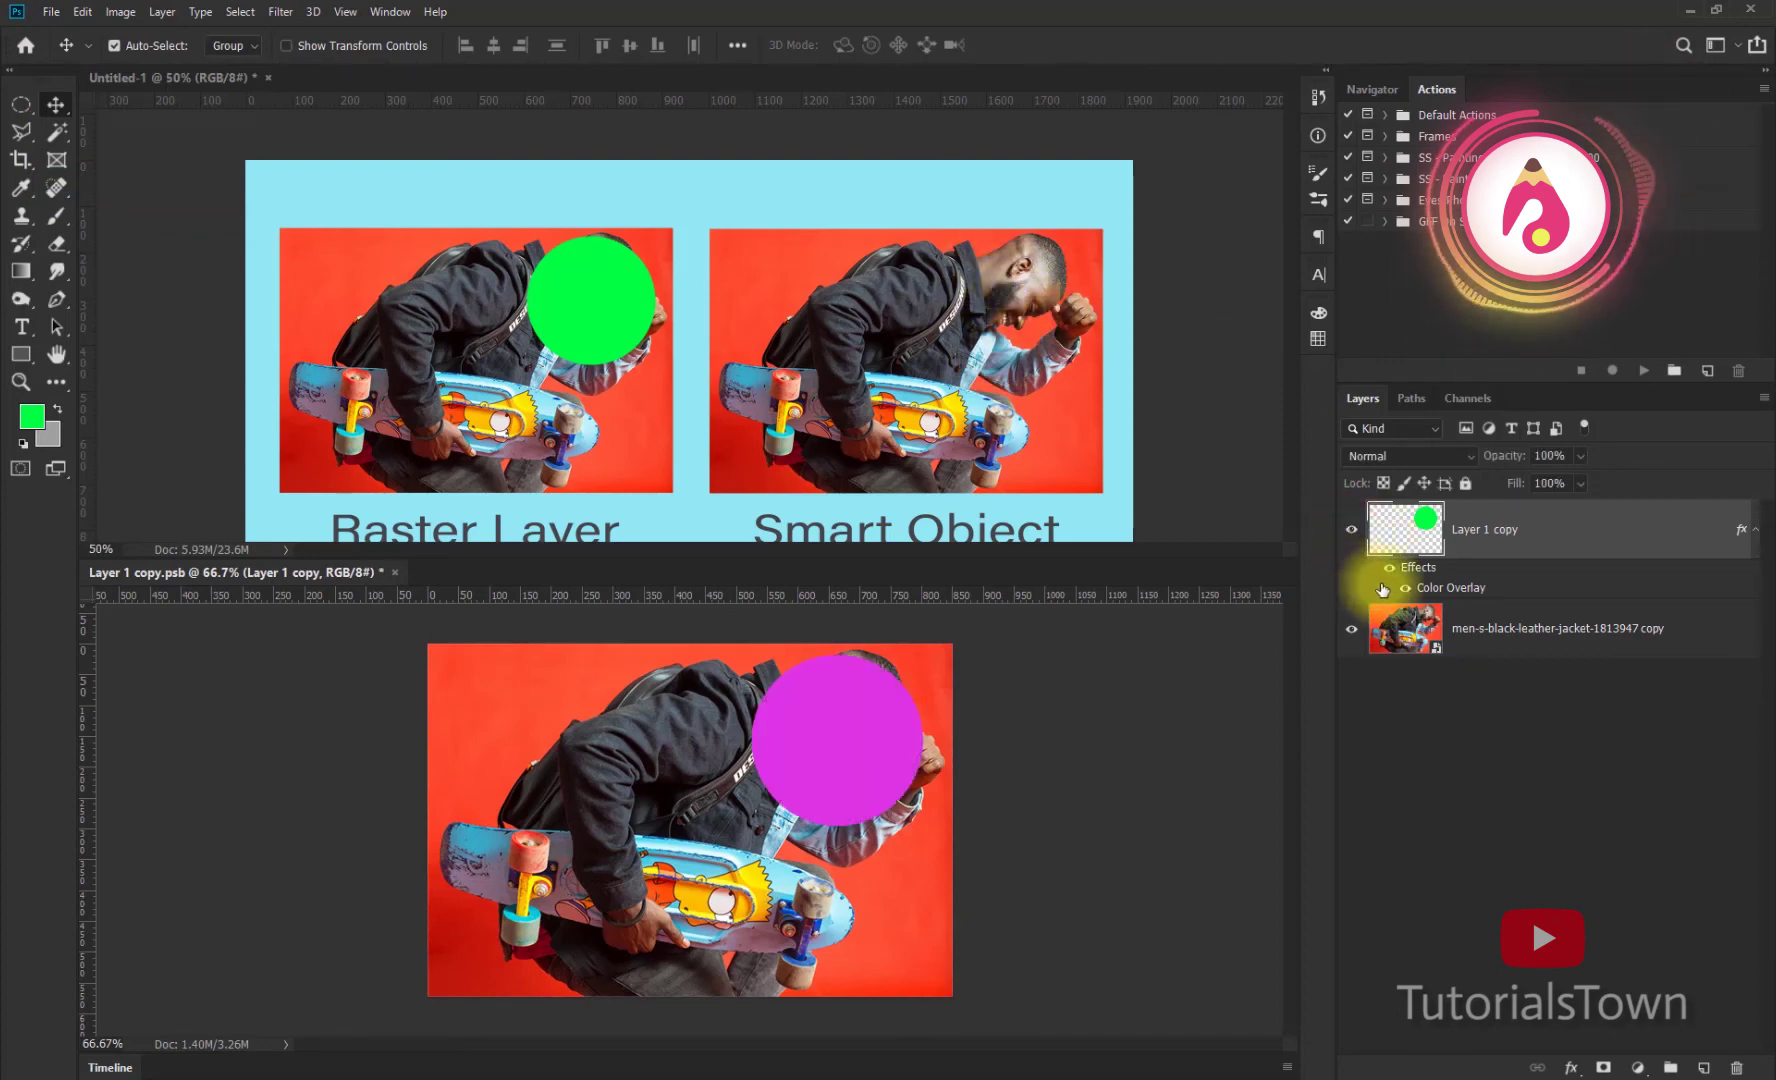
pyautogui.doubleClick(1440, 587)
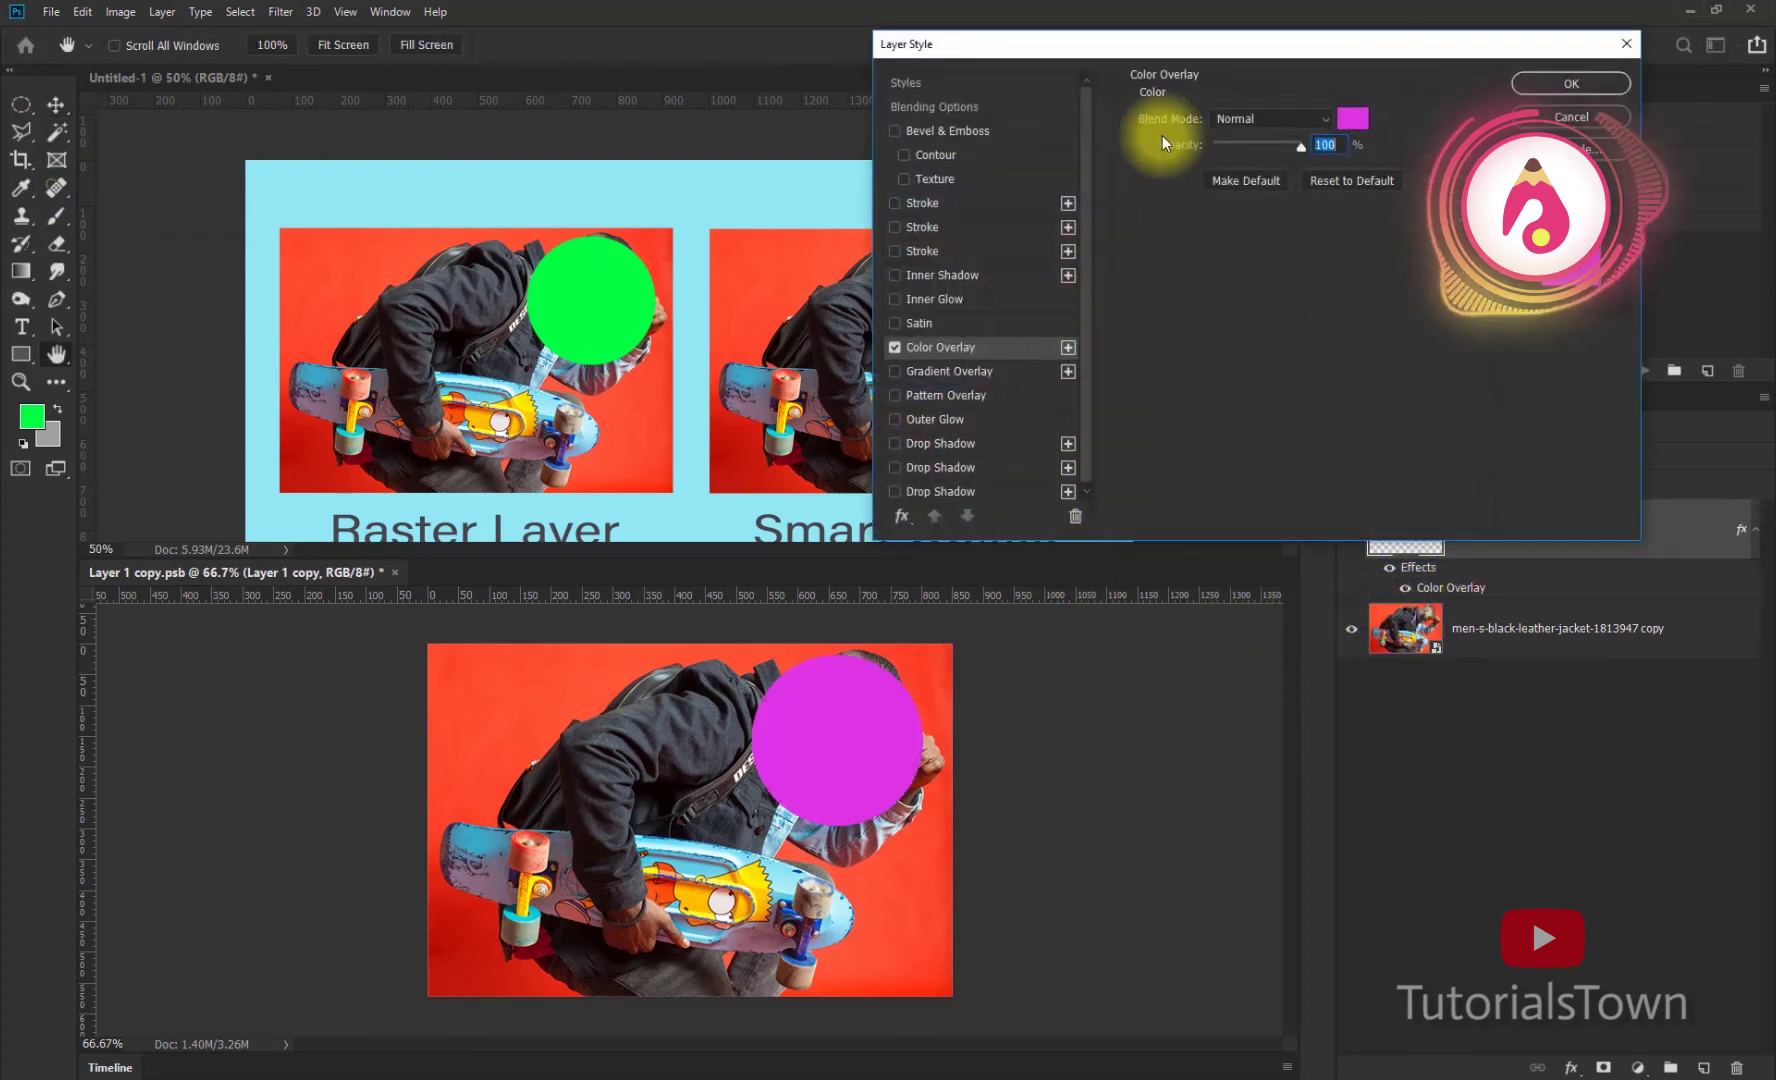
pyautogui.moveTo(1192, 50); pyautogui.dragTo(1362, 50)
pyautogui.click(1731, 266)
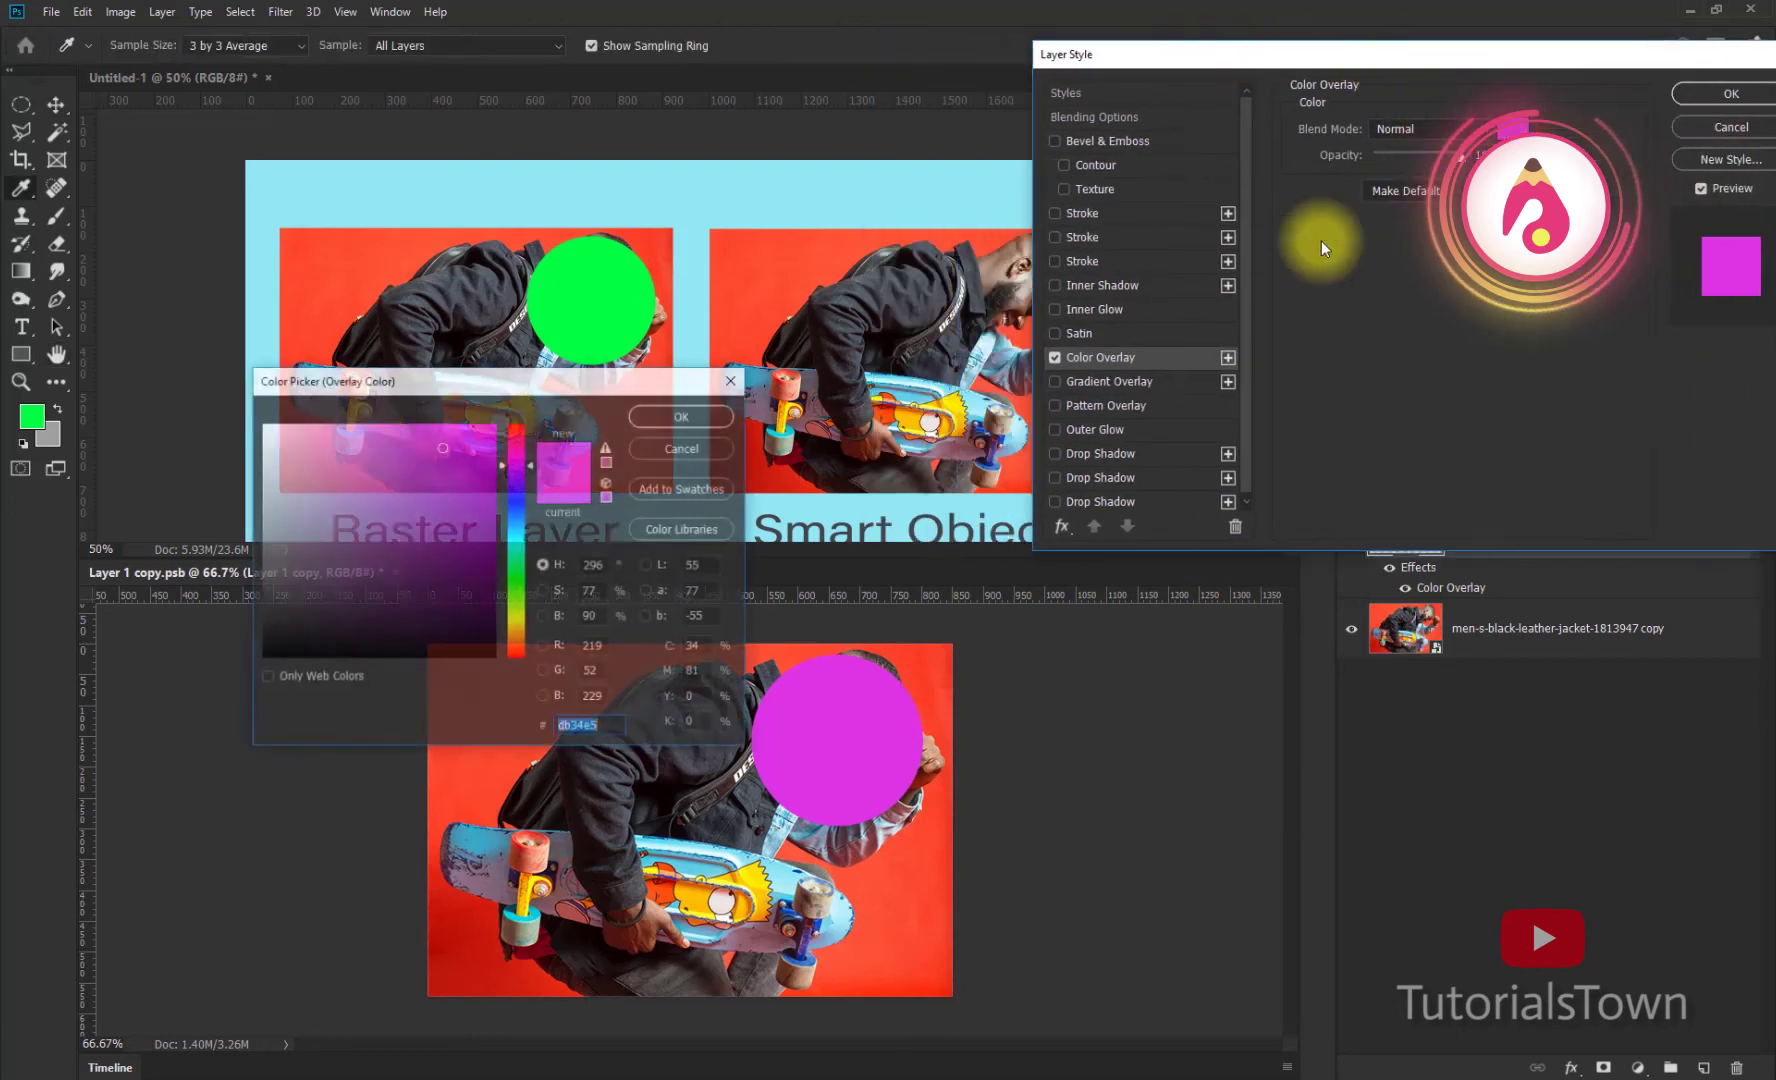
pyautogui.click(948, 404)
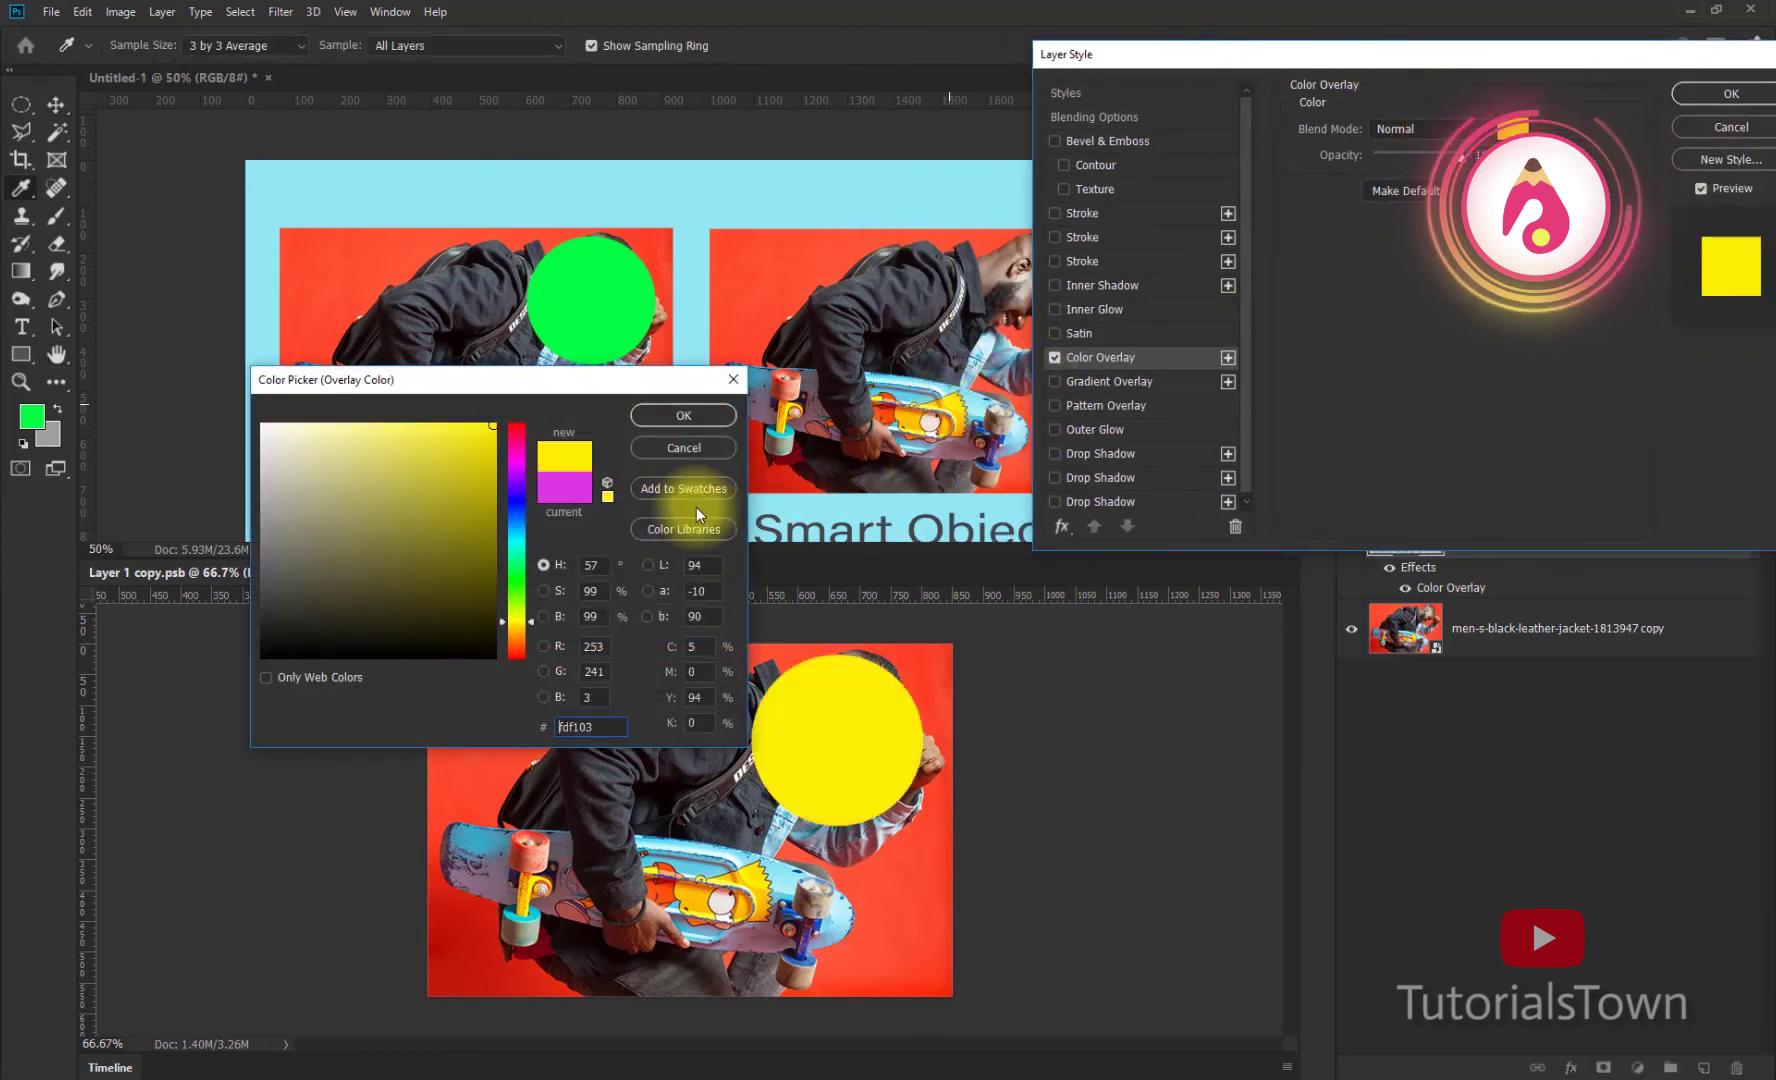
pyautogui.click(689, 416)
pyautogui.click(1722, 96)
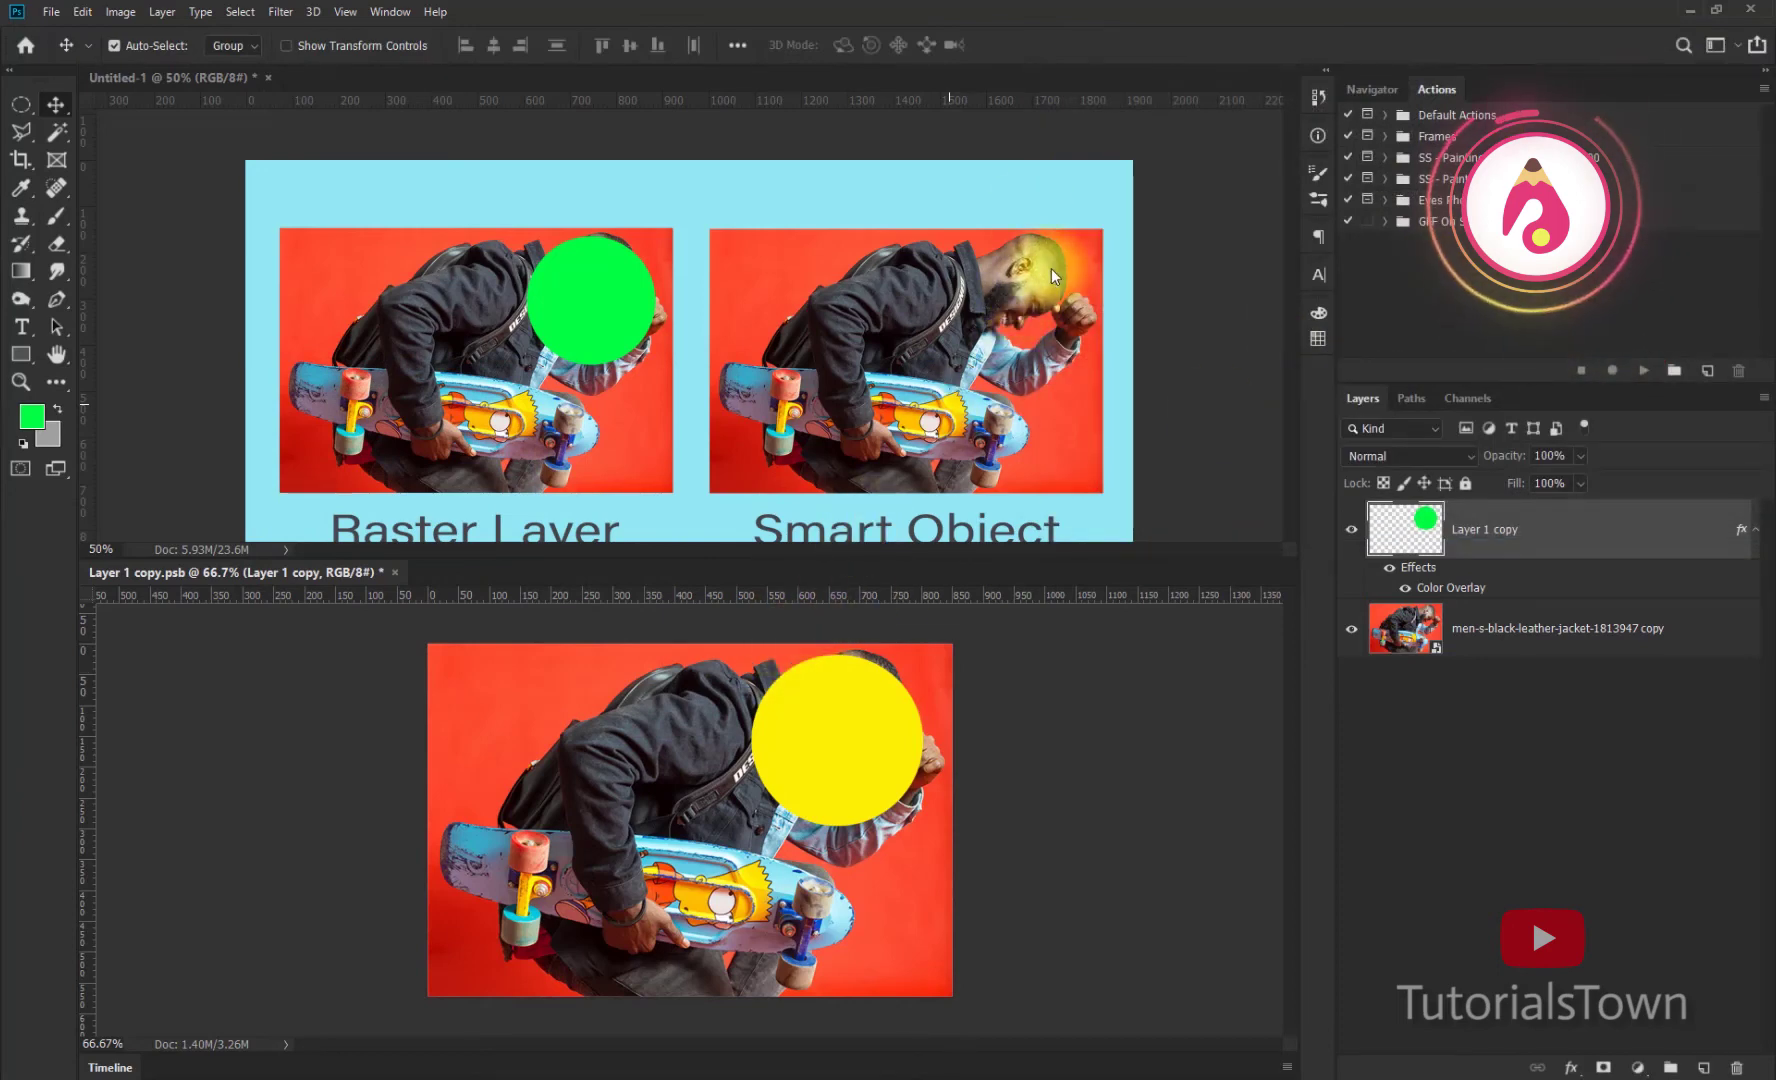
pyautogui.click(50, 12)
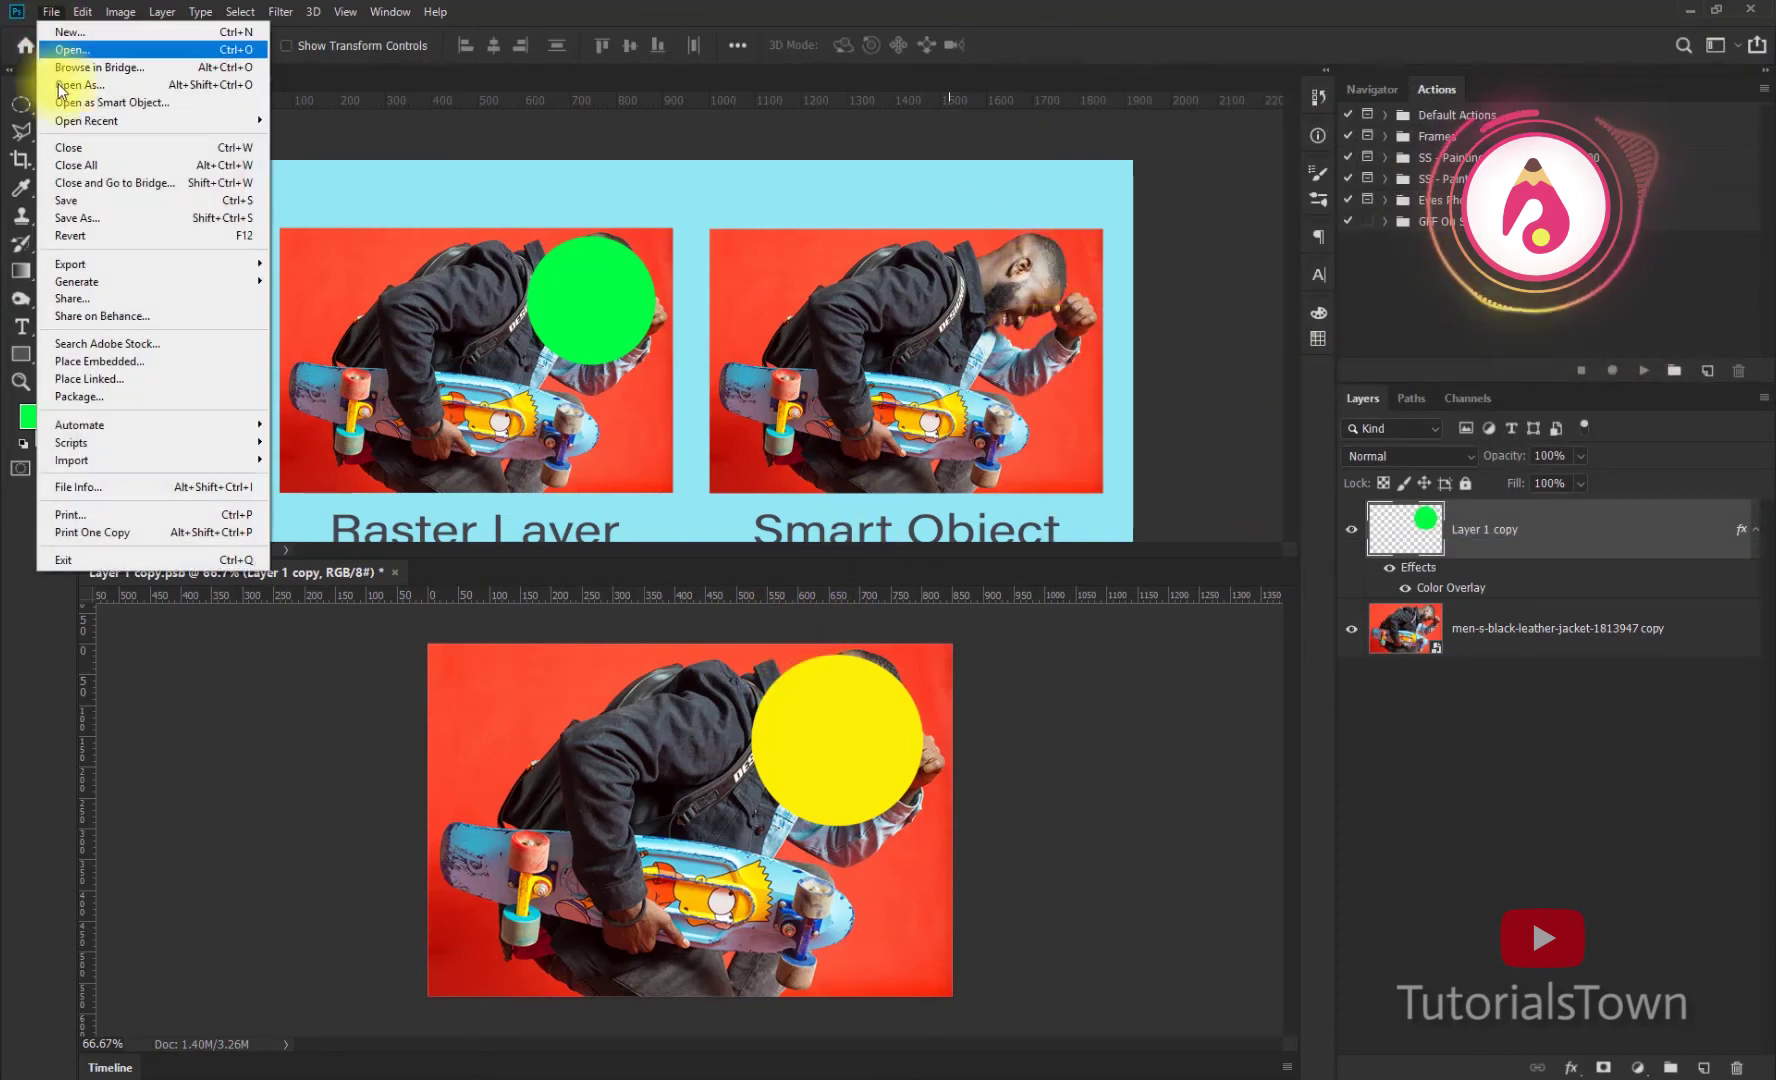
pyautogui.click(77, 205)
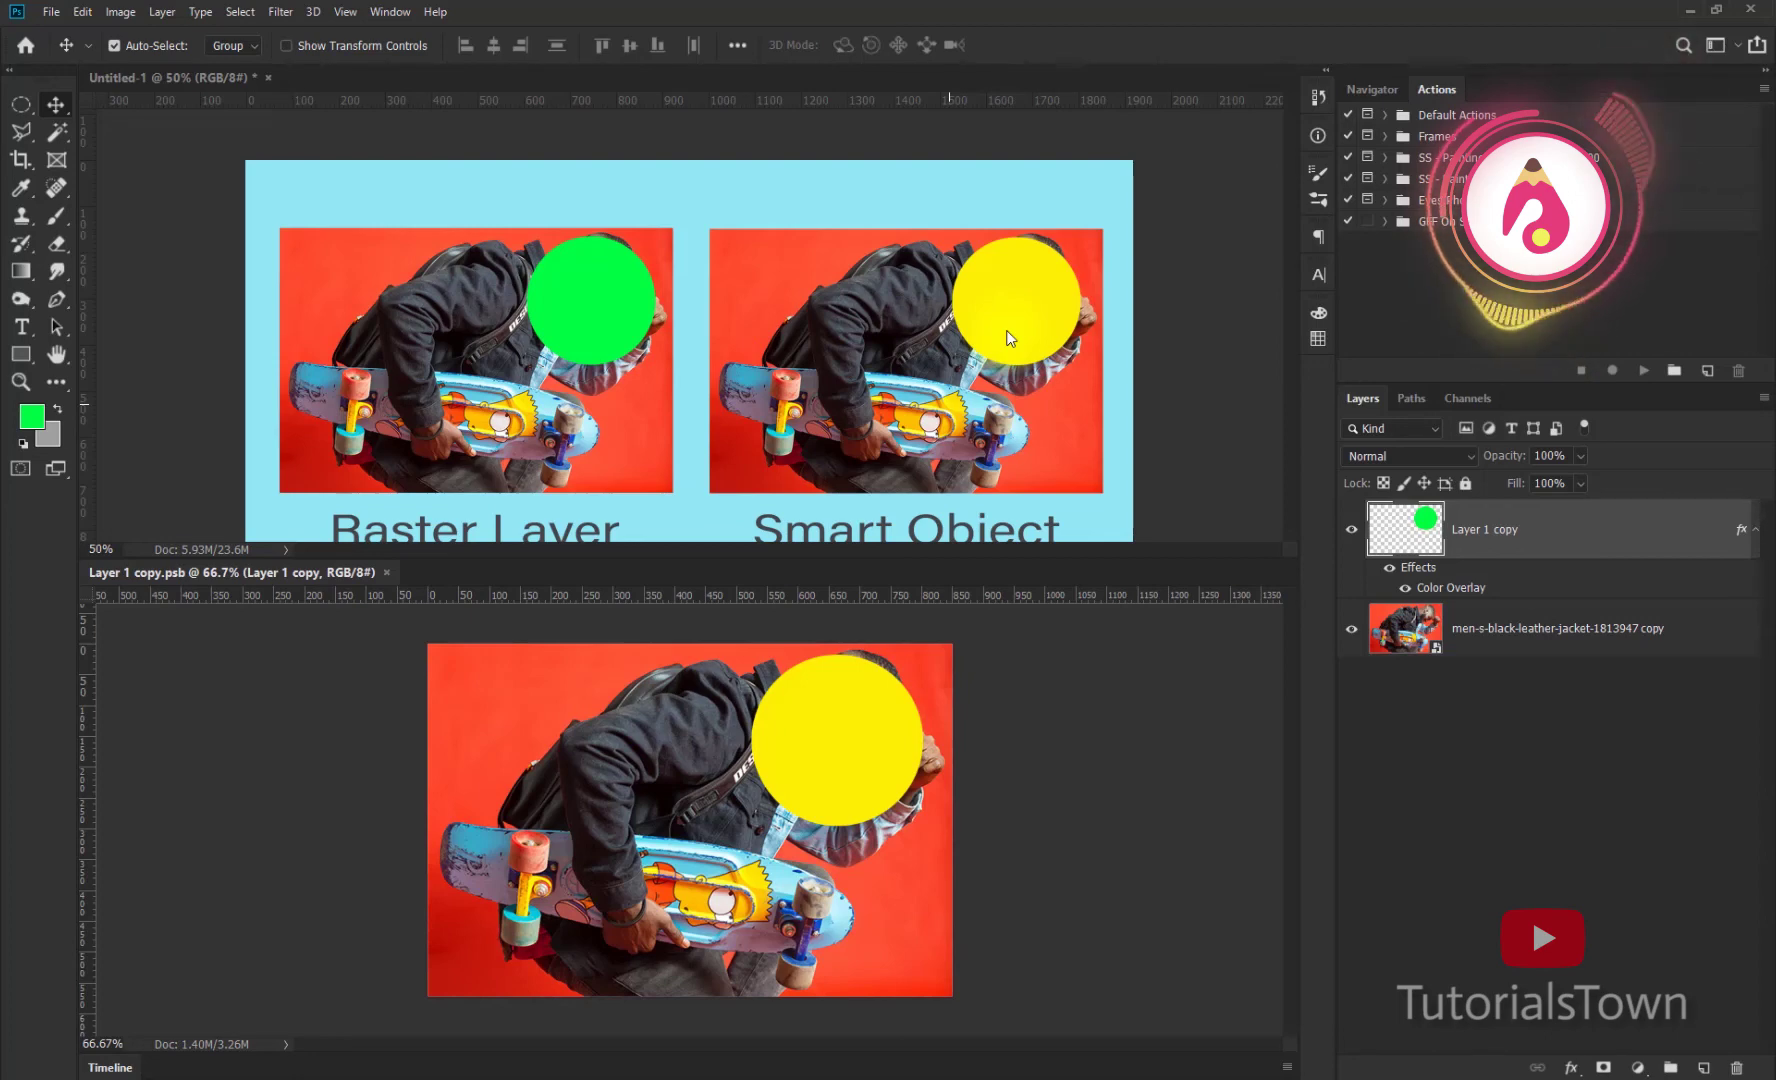
# Step: Close Layer 1 copy.psb with Ctrl+W and show the Timeline panel via the Window menu
pyautogui.hotkey('ctrl', 'w')
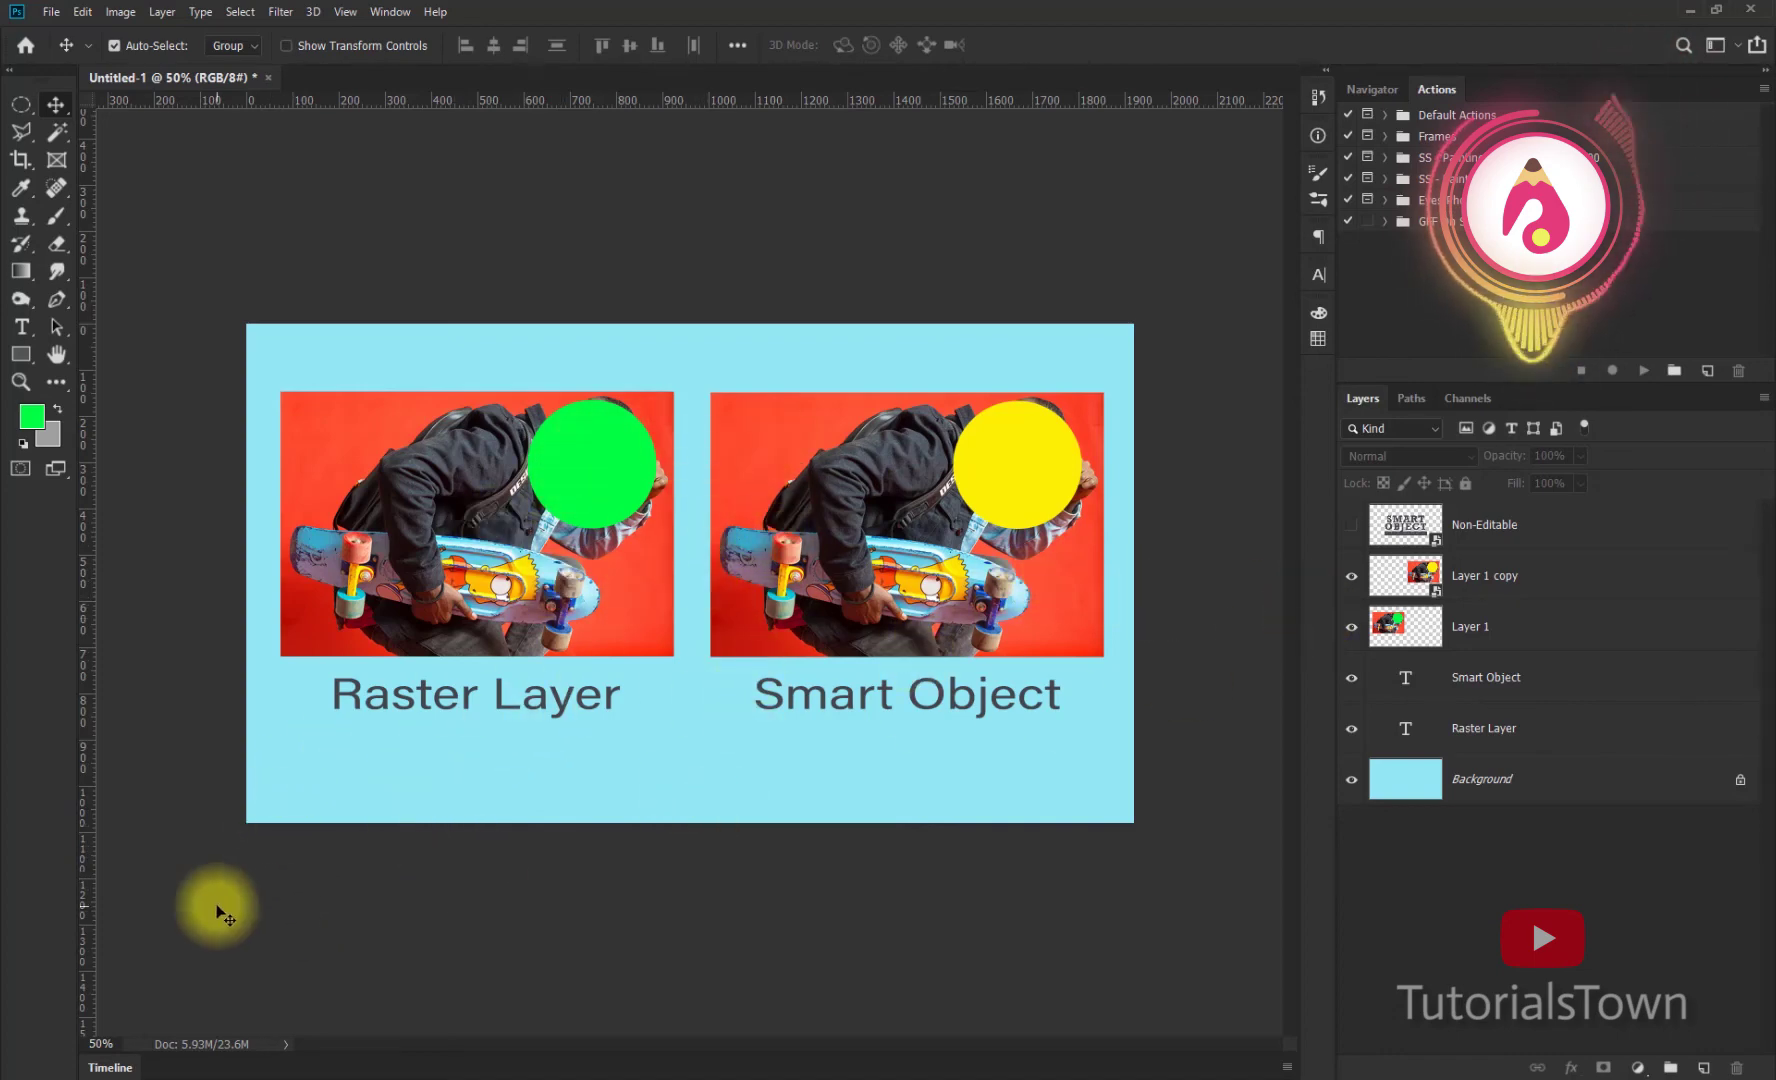
pyautogui.click(391, 13)
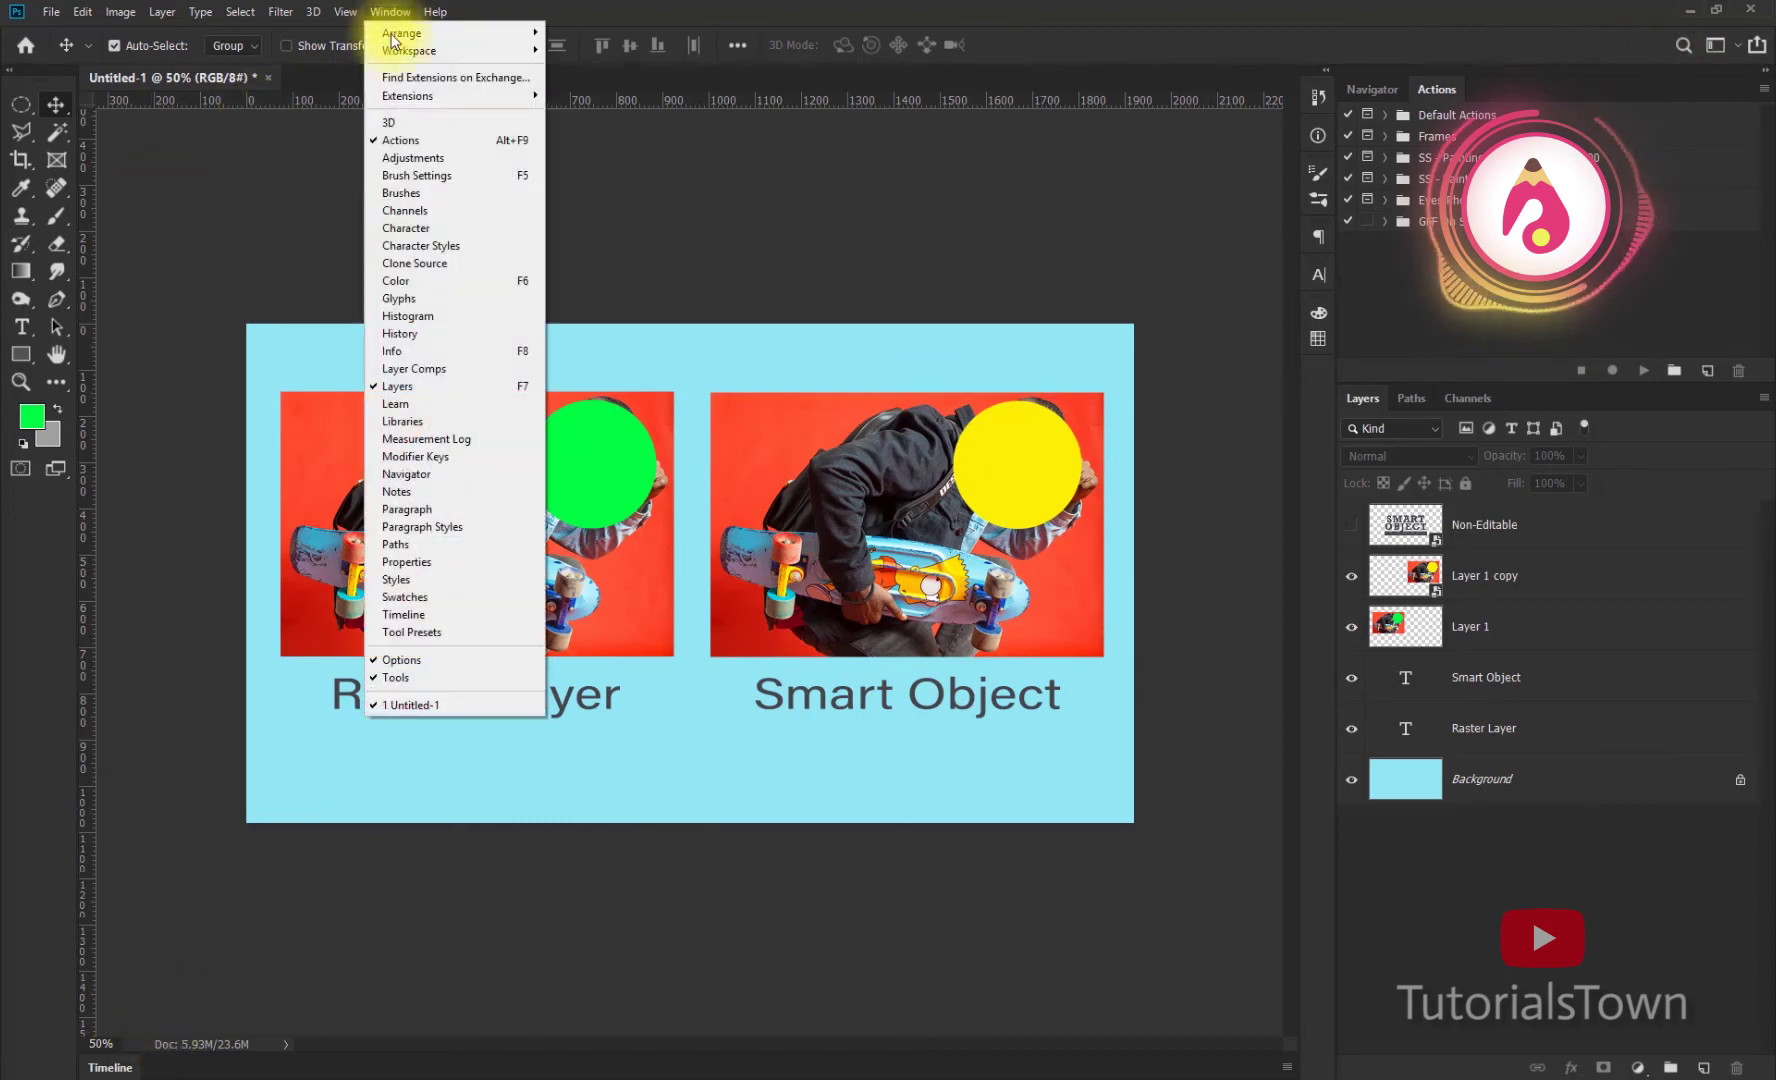
pyautogui.click(403, 614)
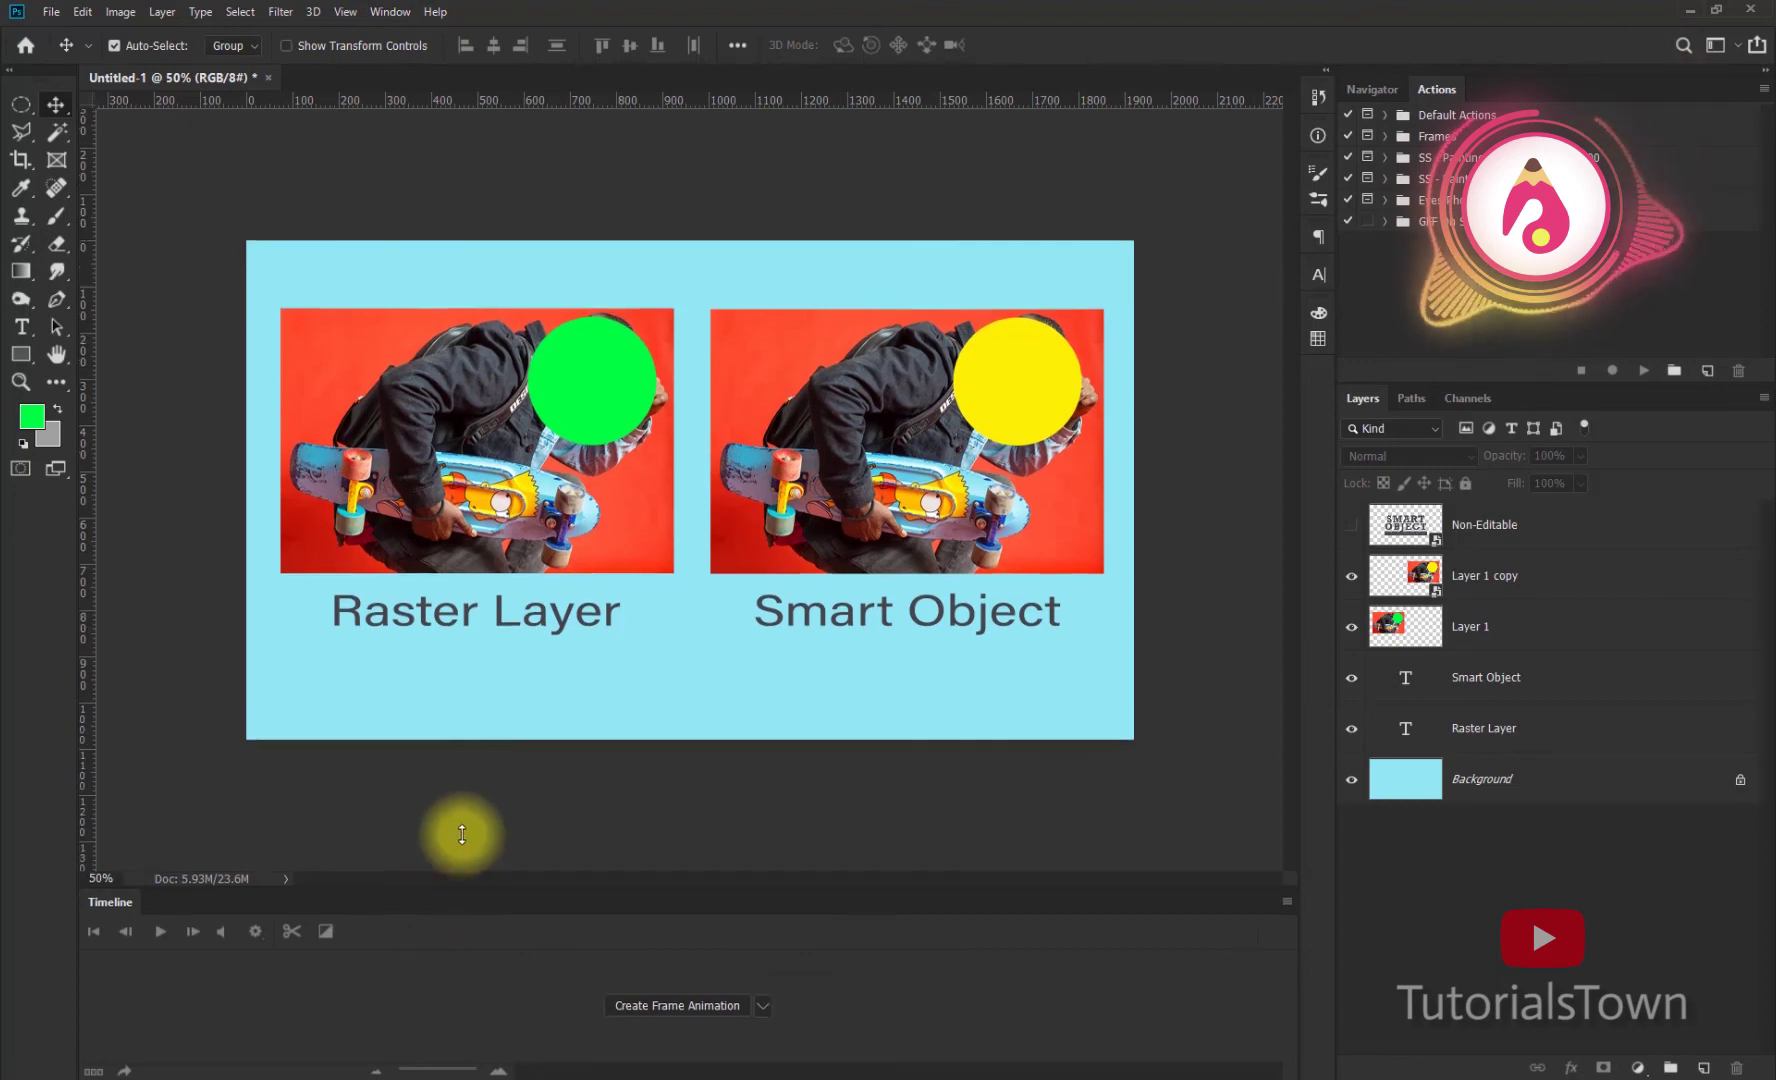
# Step: Enlarge the Timeline panel, create a video timeline with one track per layer, and select Layer 1
pyautogui.moveTo(449, 943); pyautogui.dragTo(476, 717)
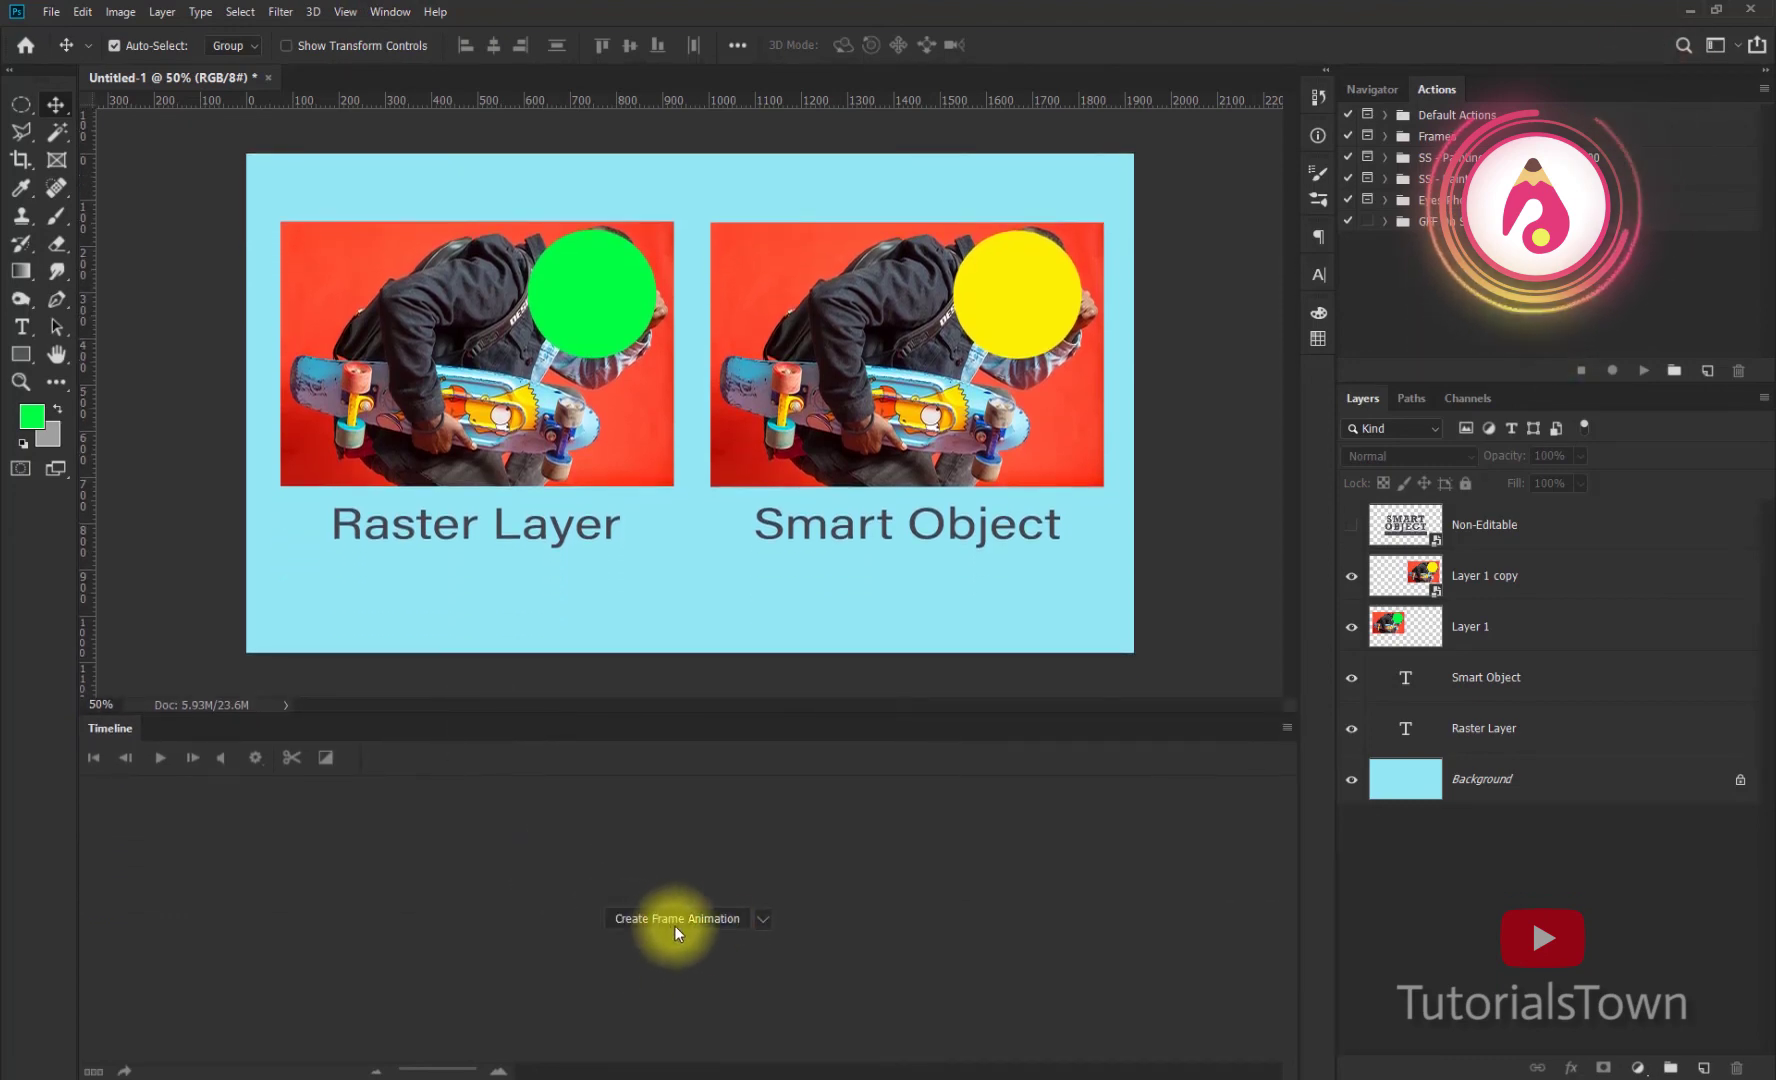
pyautogui.click(762, 923)
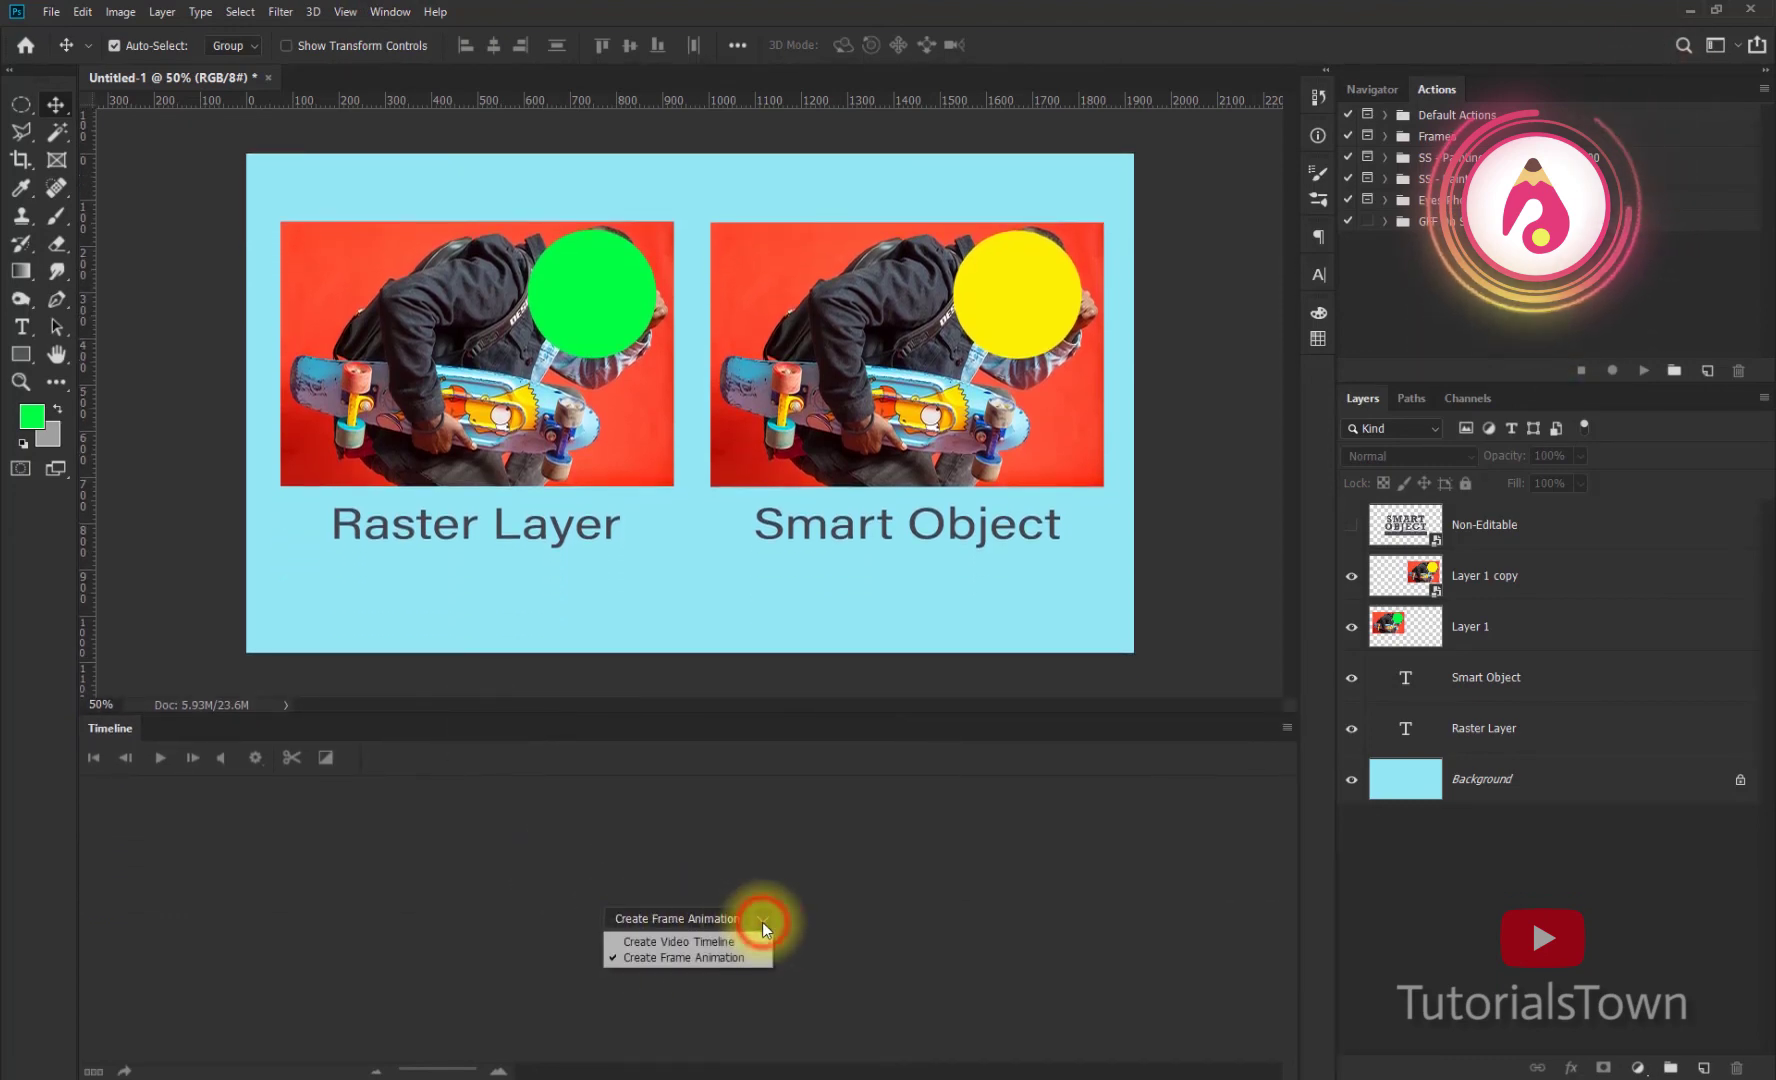
pyautogui.click(701, 942)
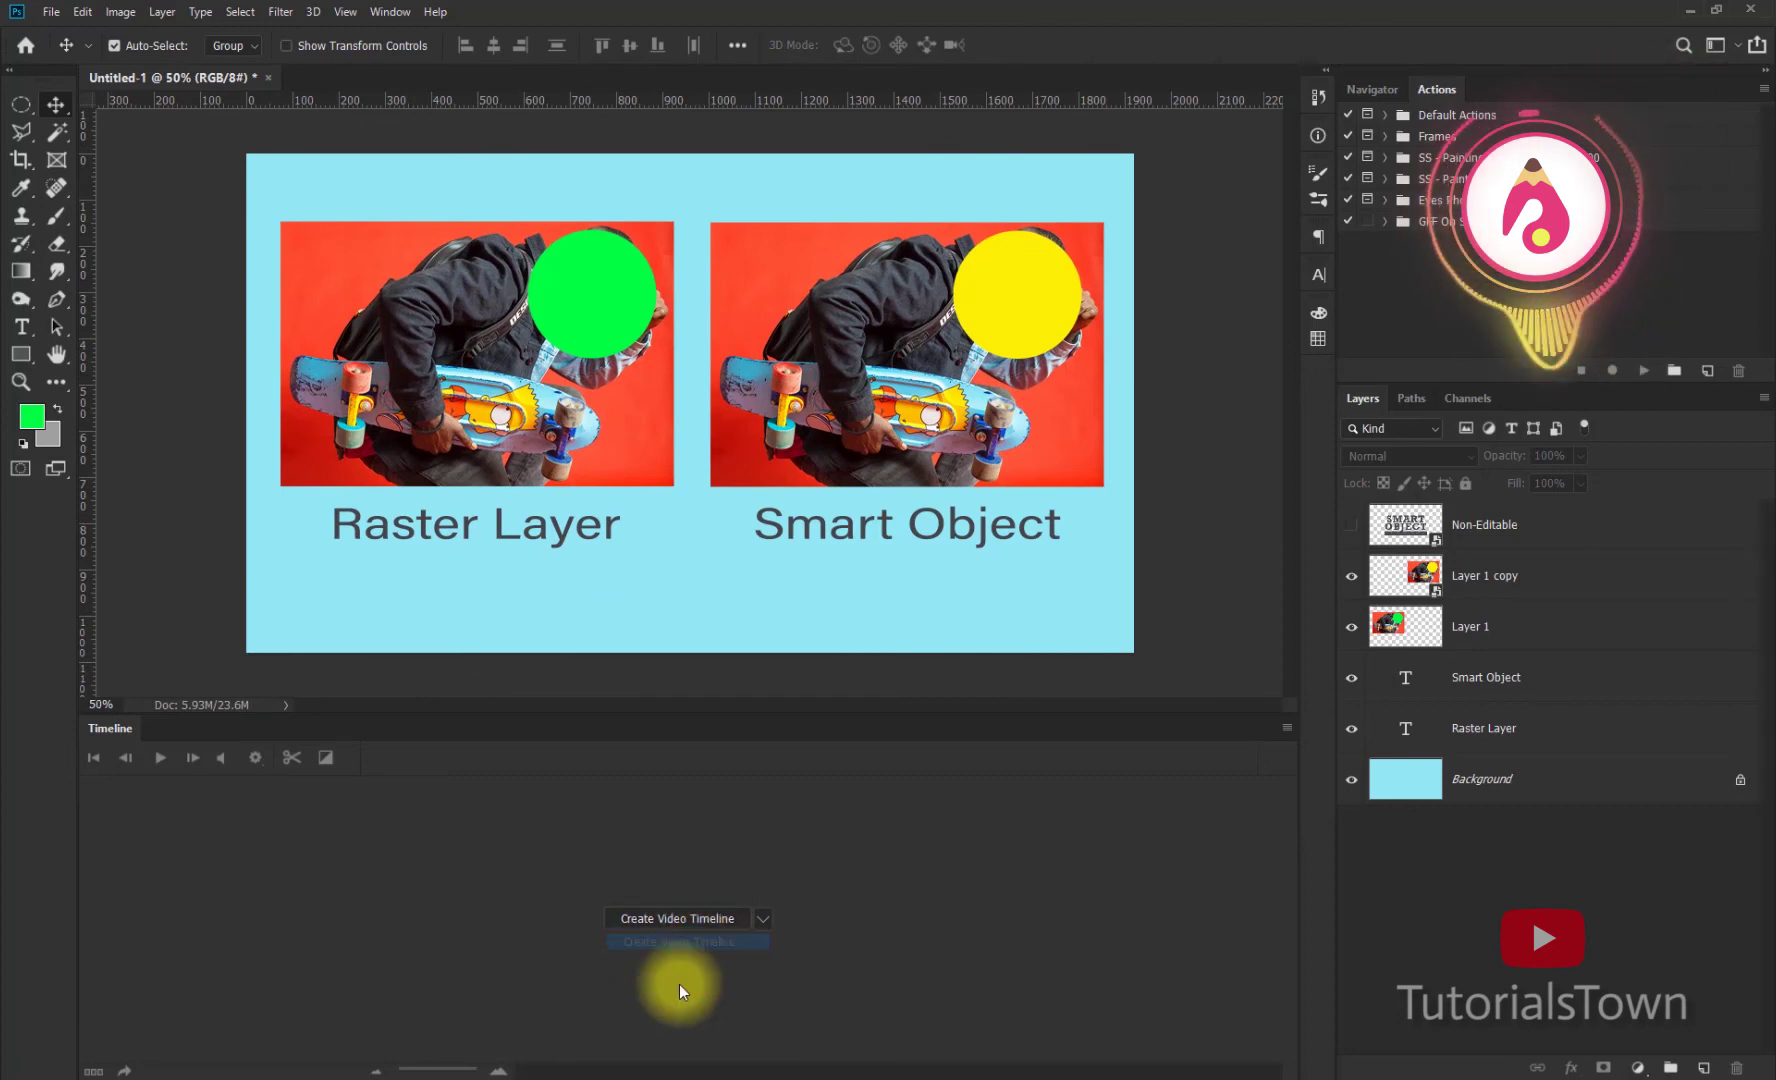
pyautogui.click(660, 921)
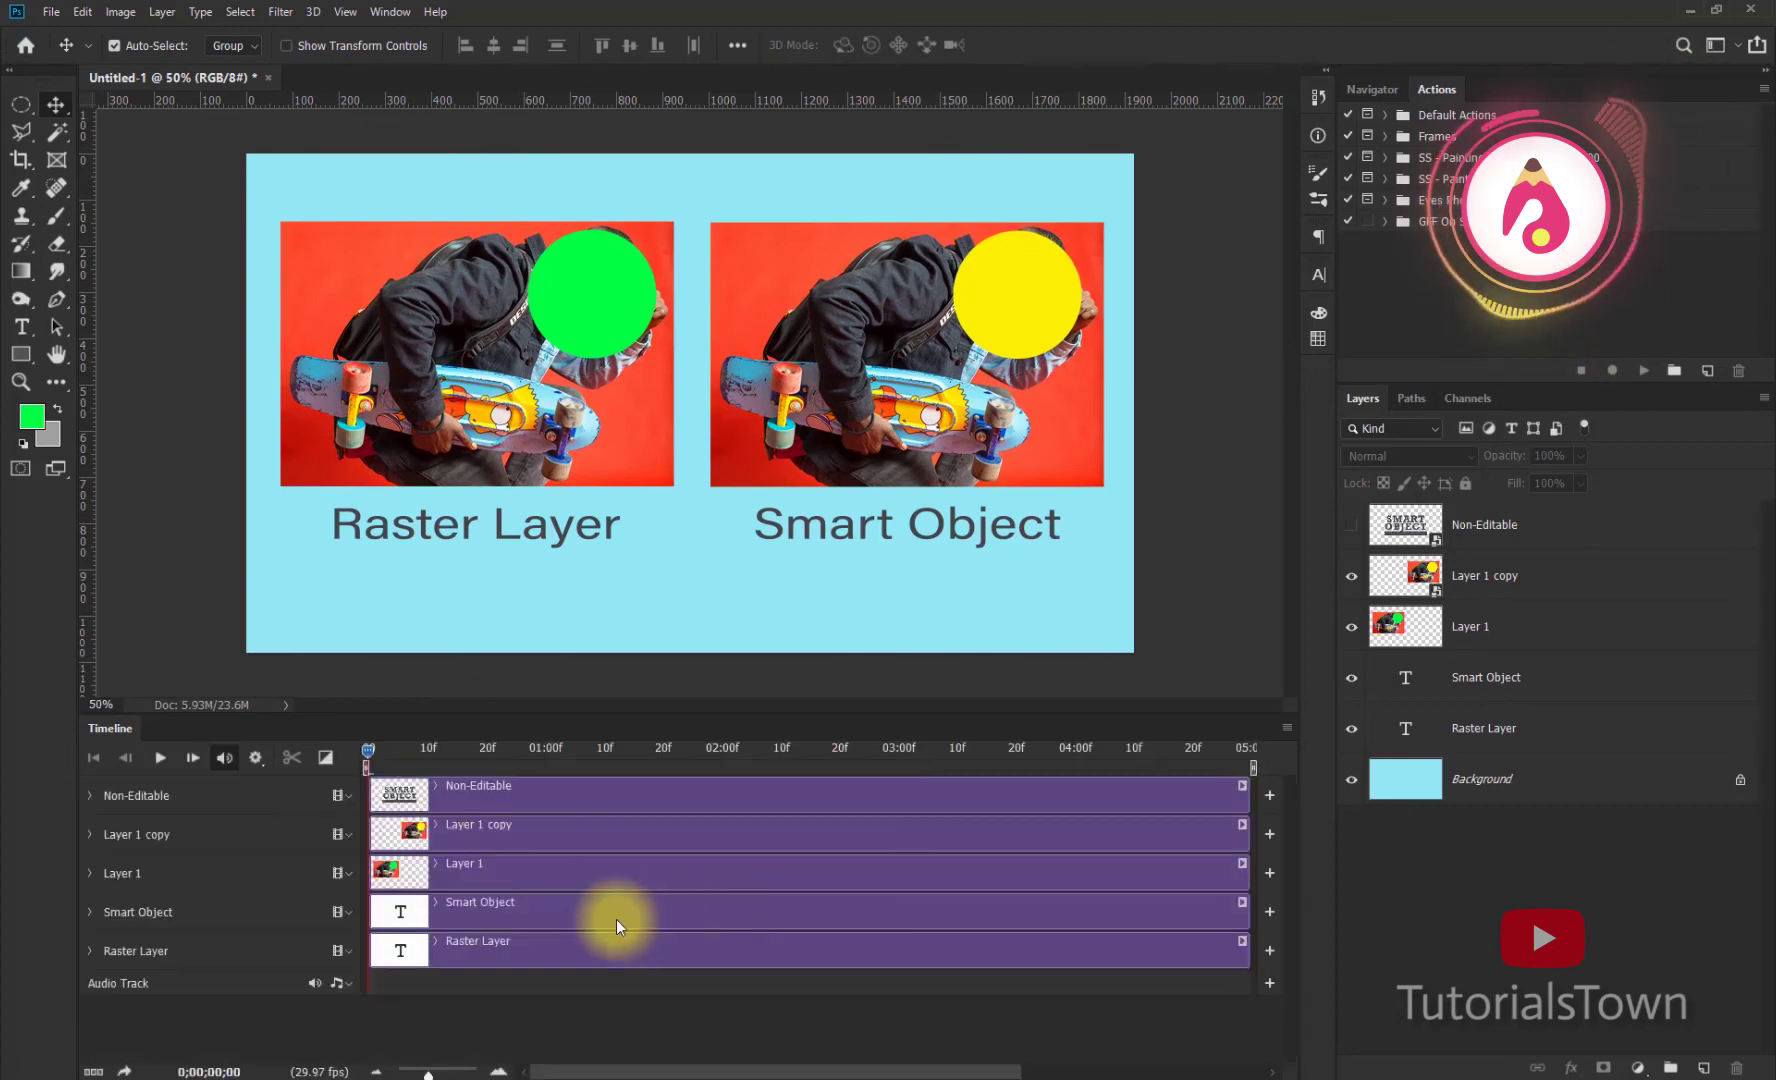
pyautogui.click(1530, 624)
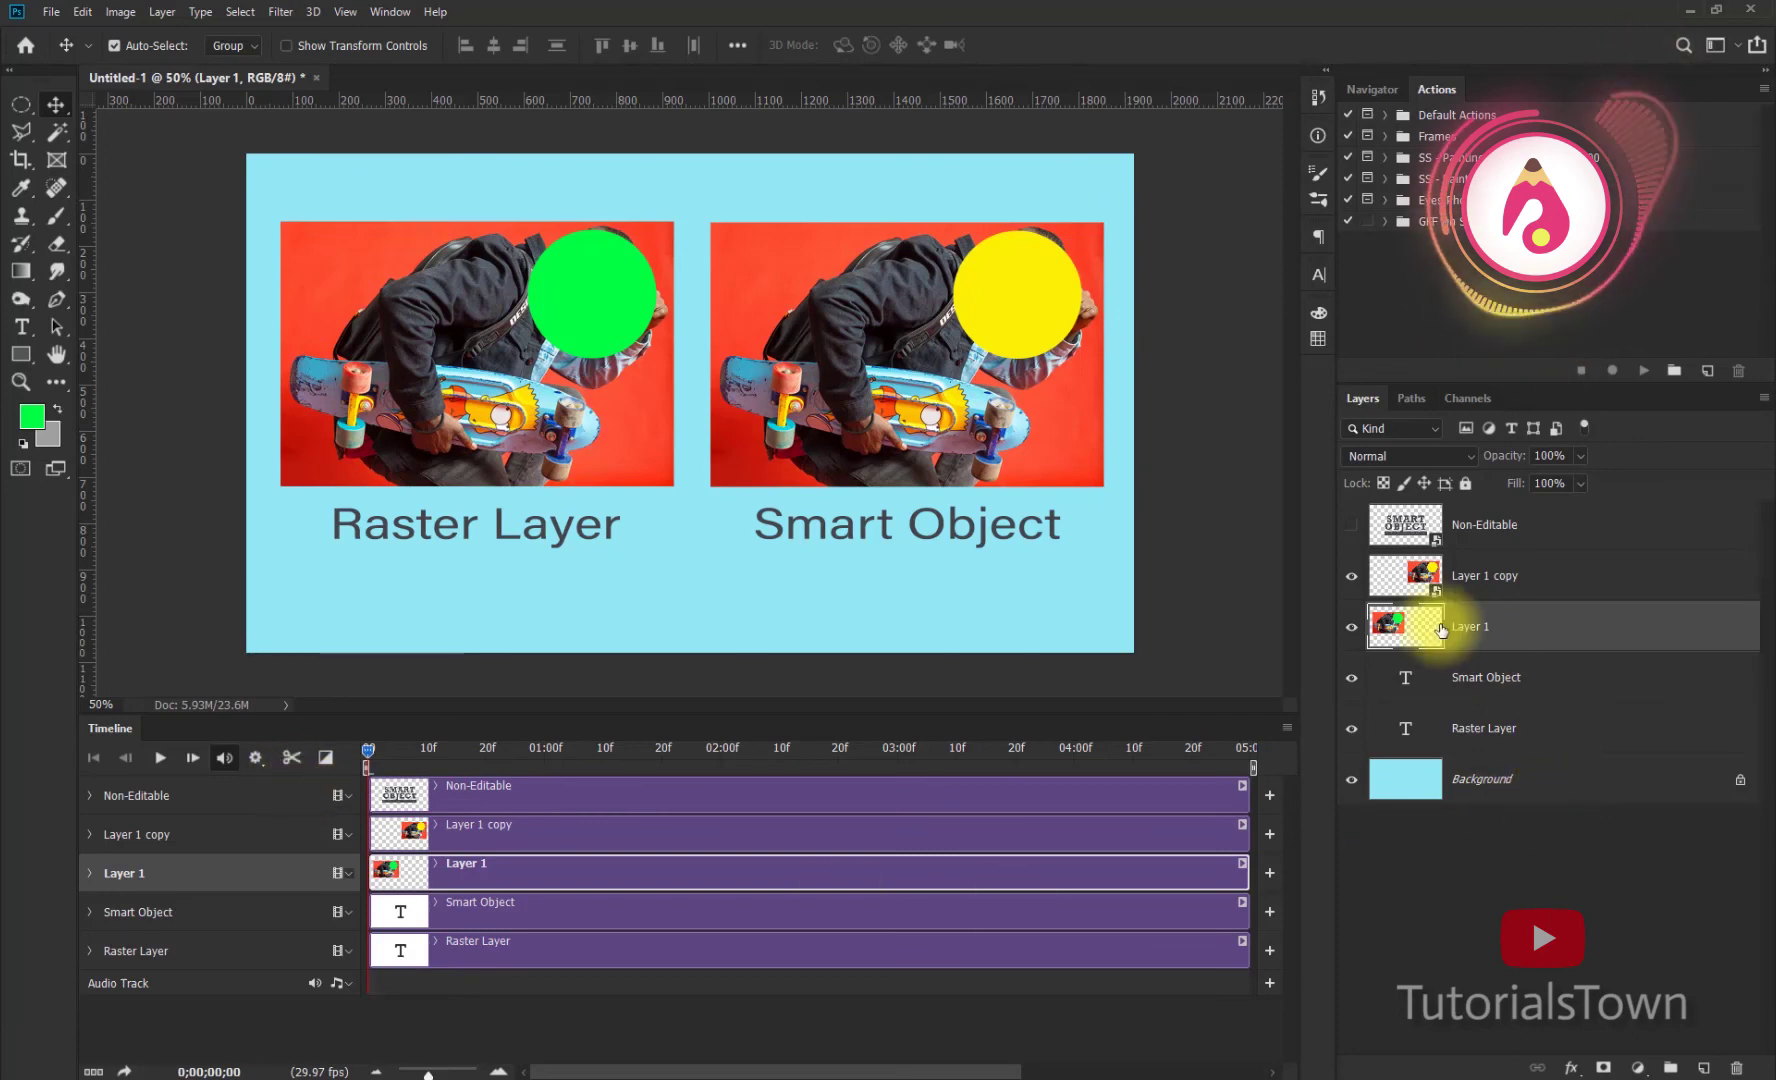
# Step: Rename Layer 1 to Raster and start renaming Layer 1 copy to Smart
pyautogui.doubleClick(1472, 627)
pyautogui.write('Raster')
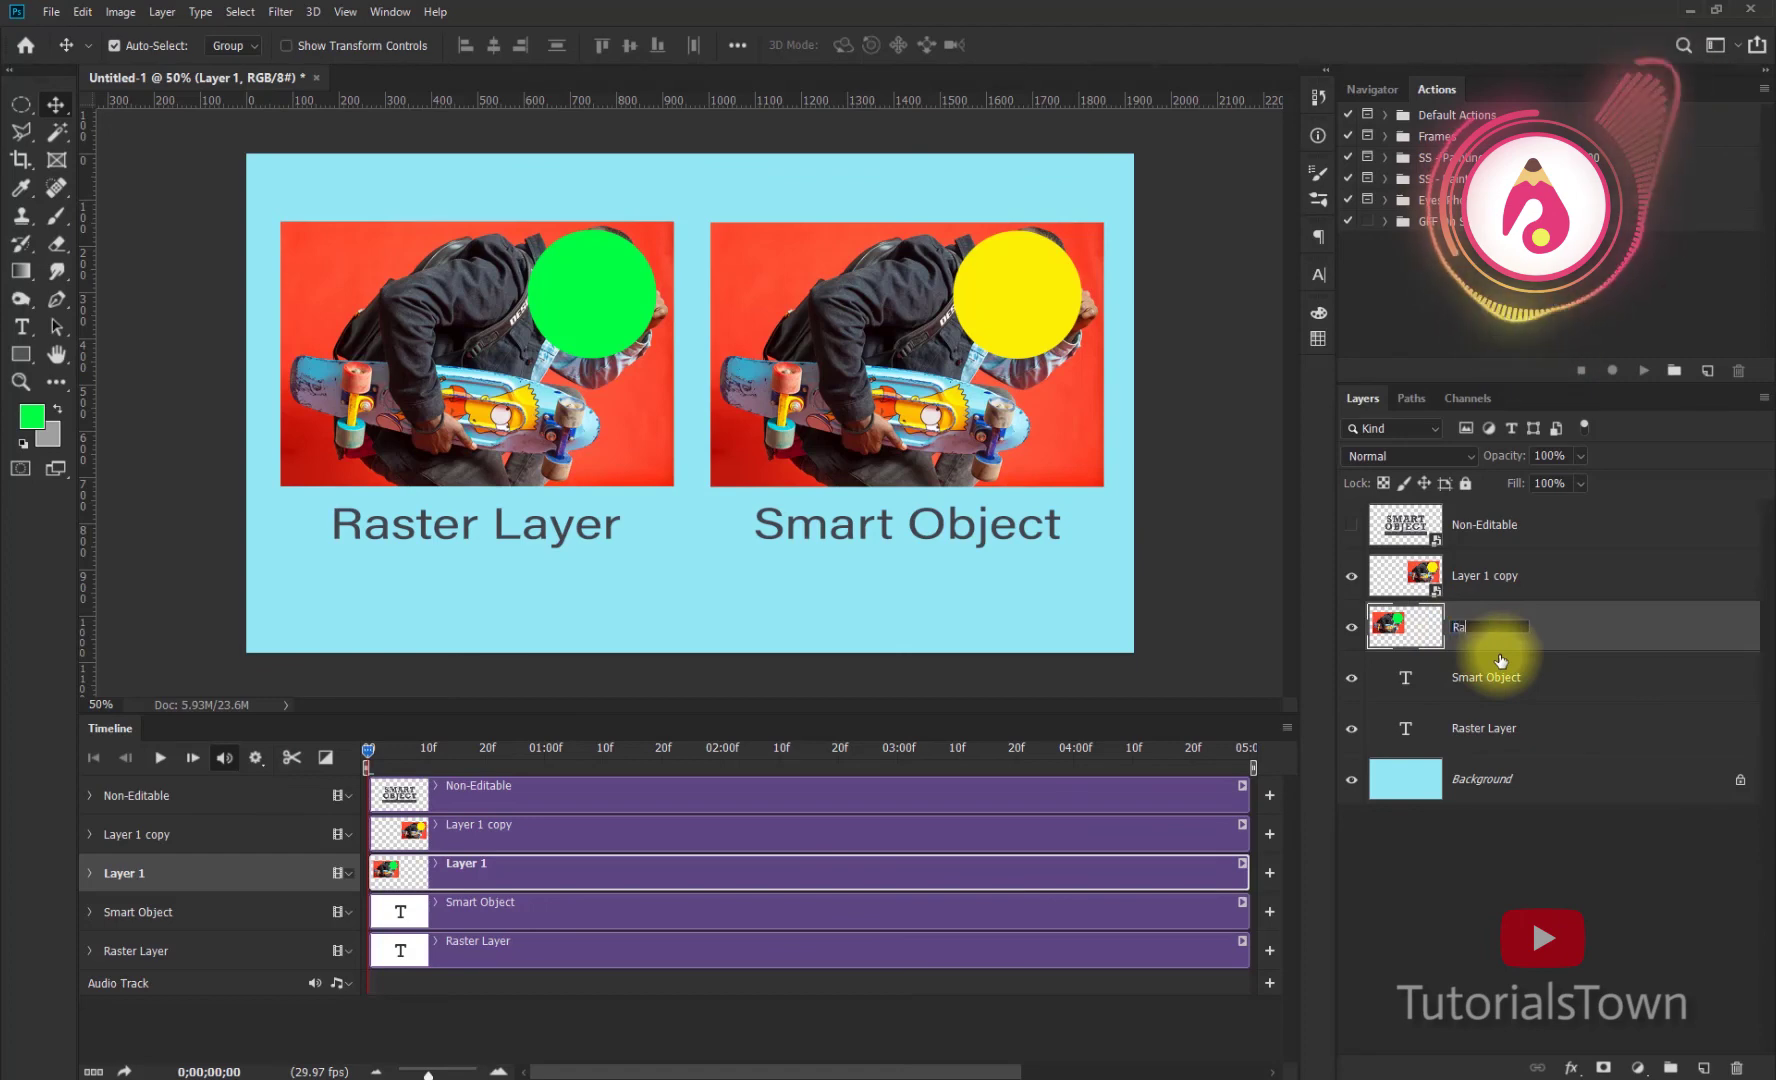
pyautogui.press('Return')
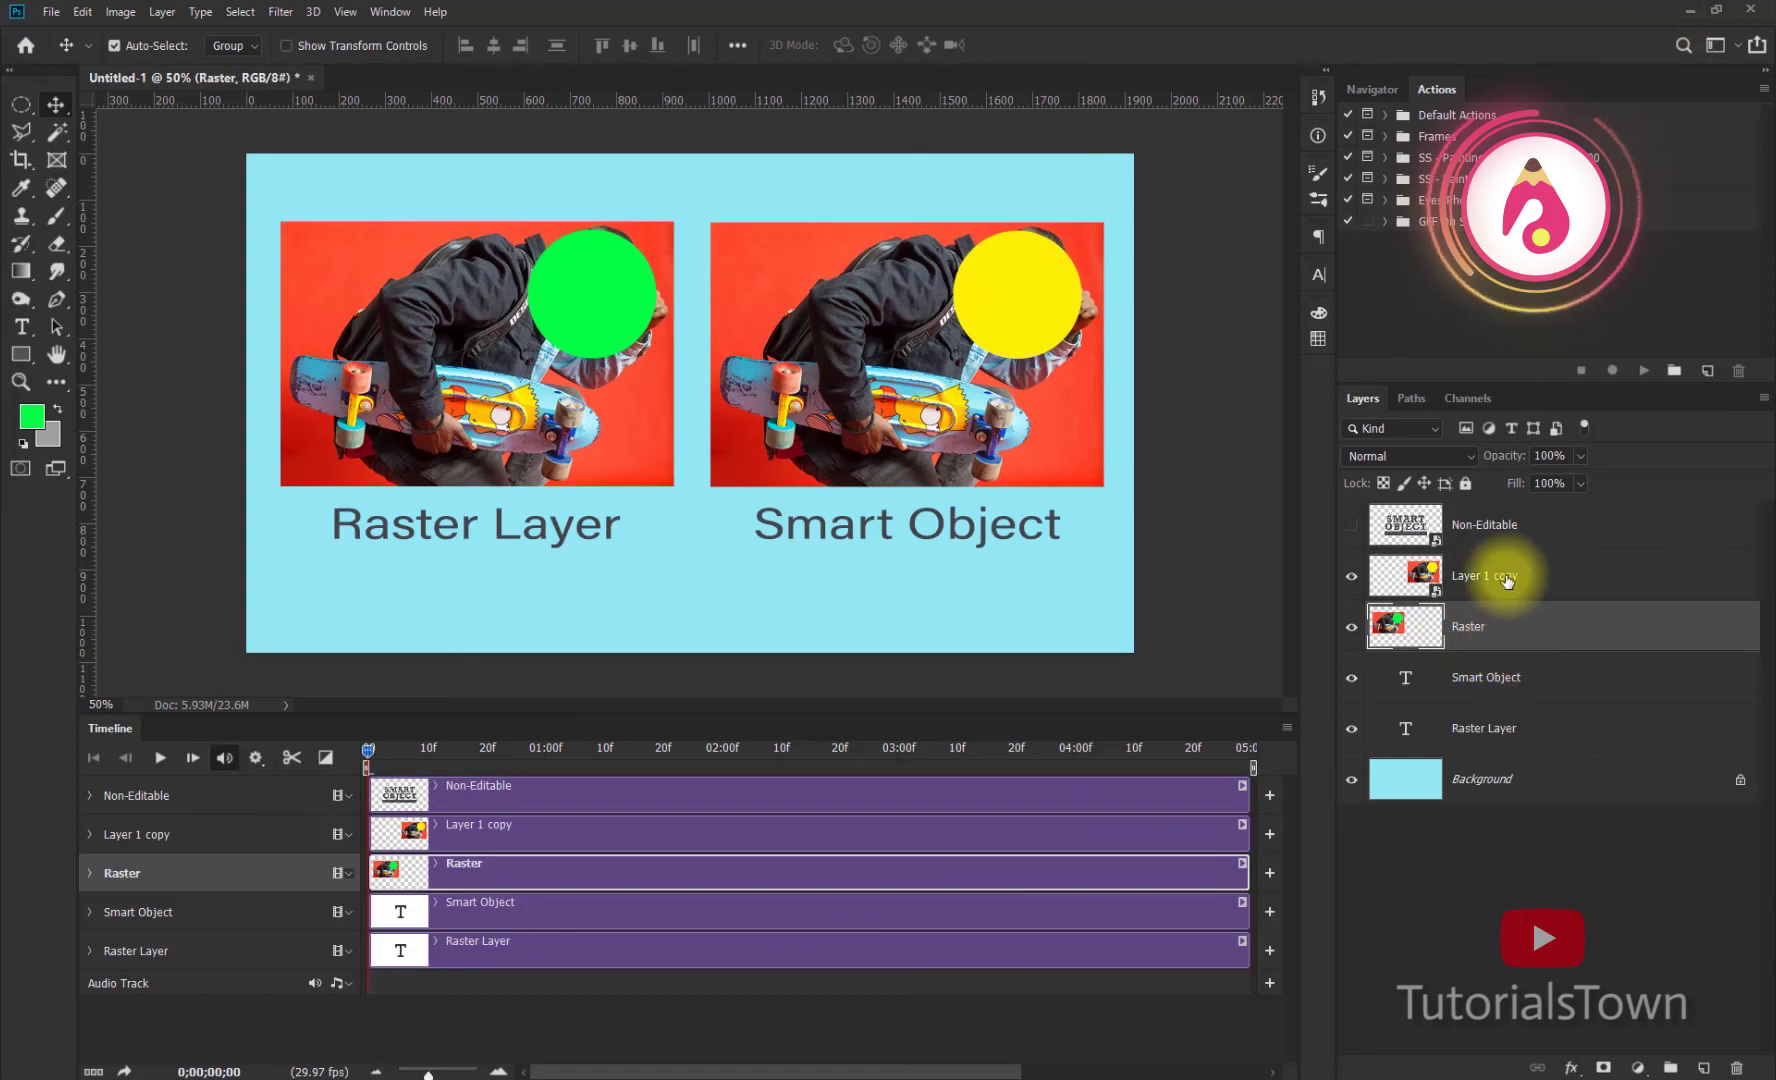
pyautogui.doubleClick(1490, 577)
pyautogui.write('mal')
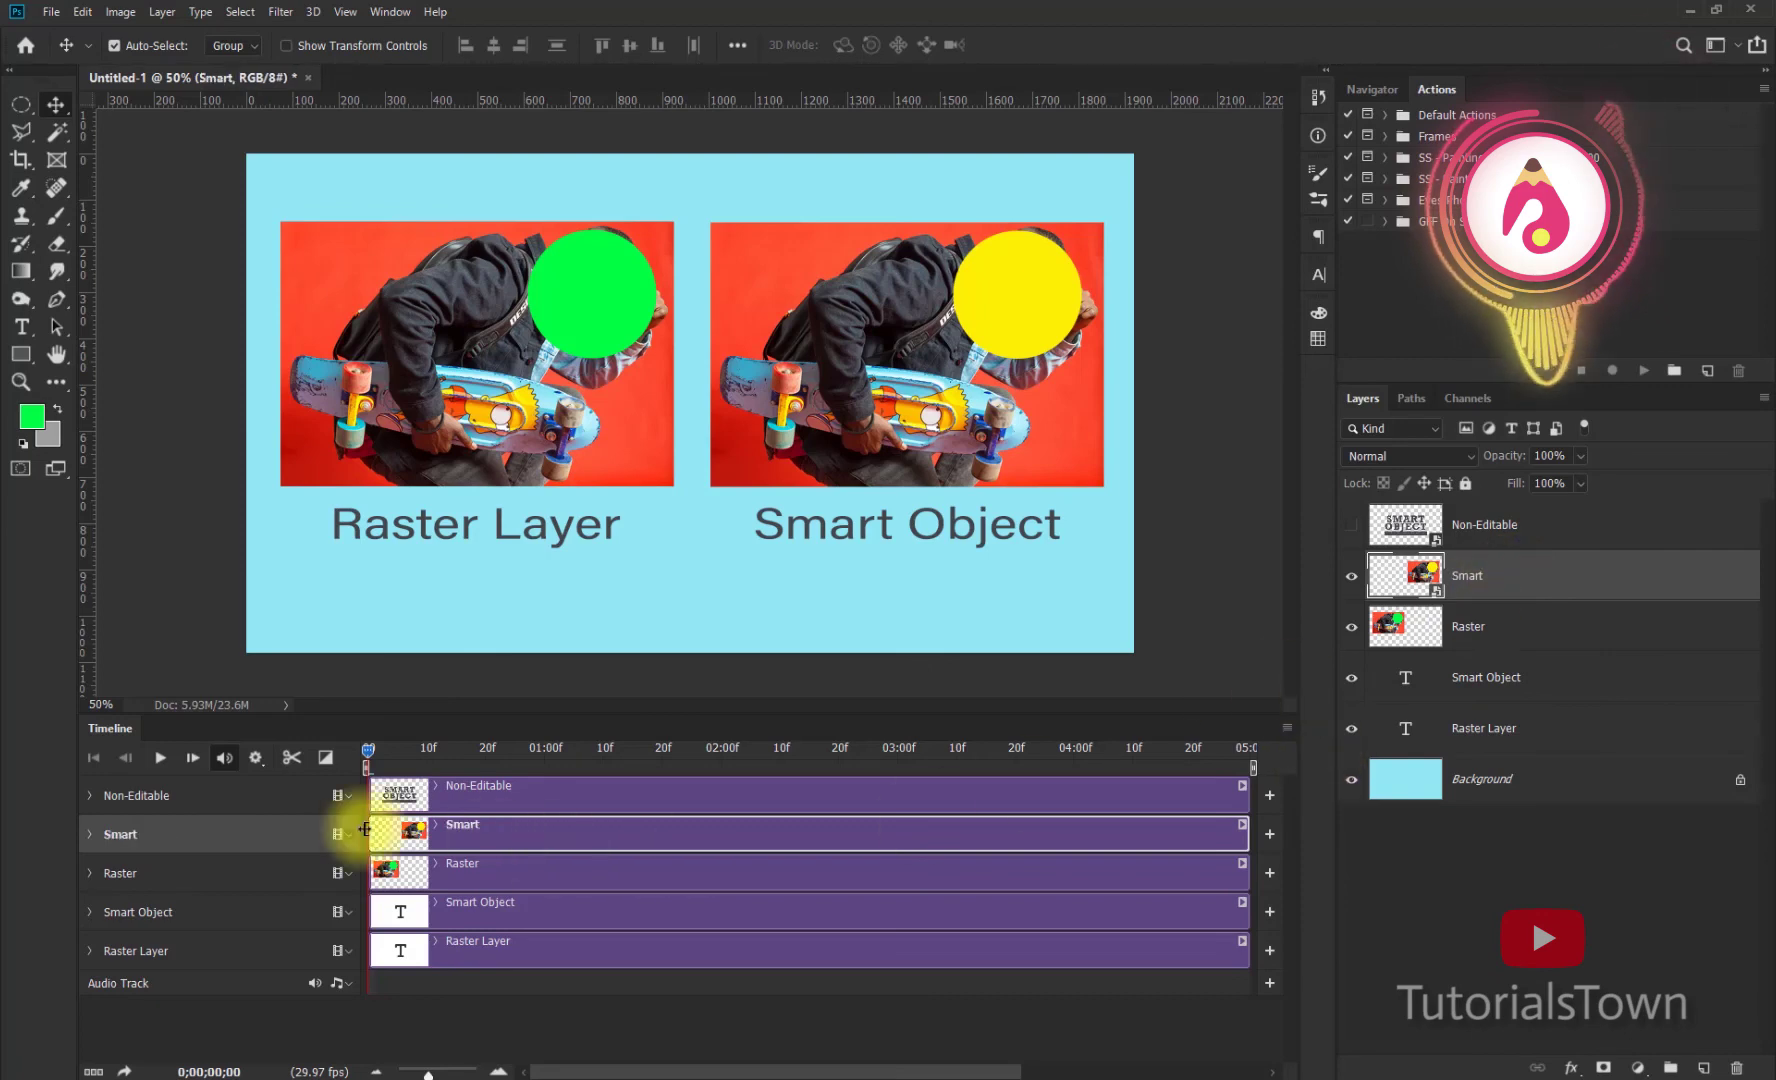
# Step: Give the timeline tracks more room and move the Raster photo back in line
pyautogui.moveTo(265, 714); pyautogui.dragTo(265, 487)
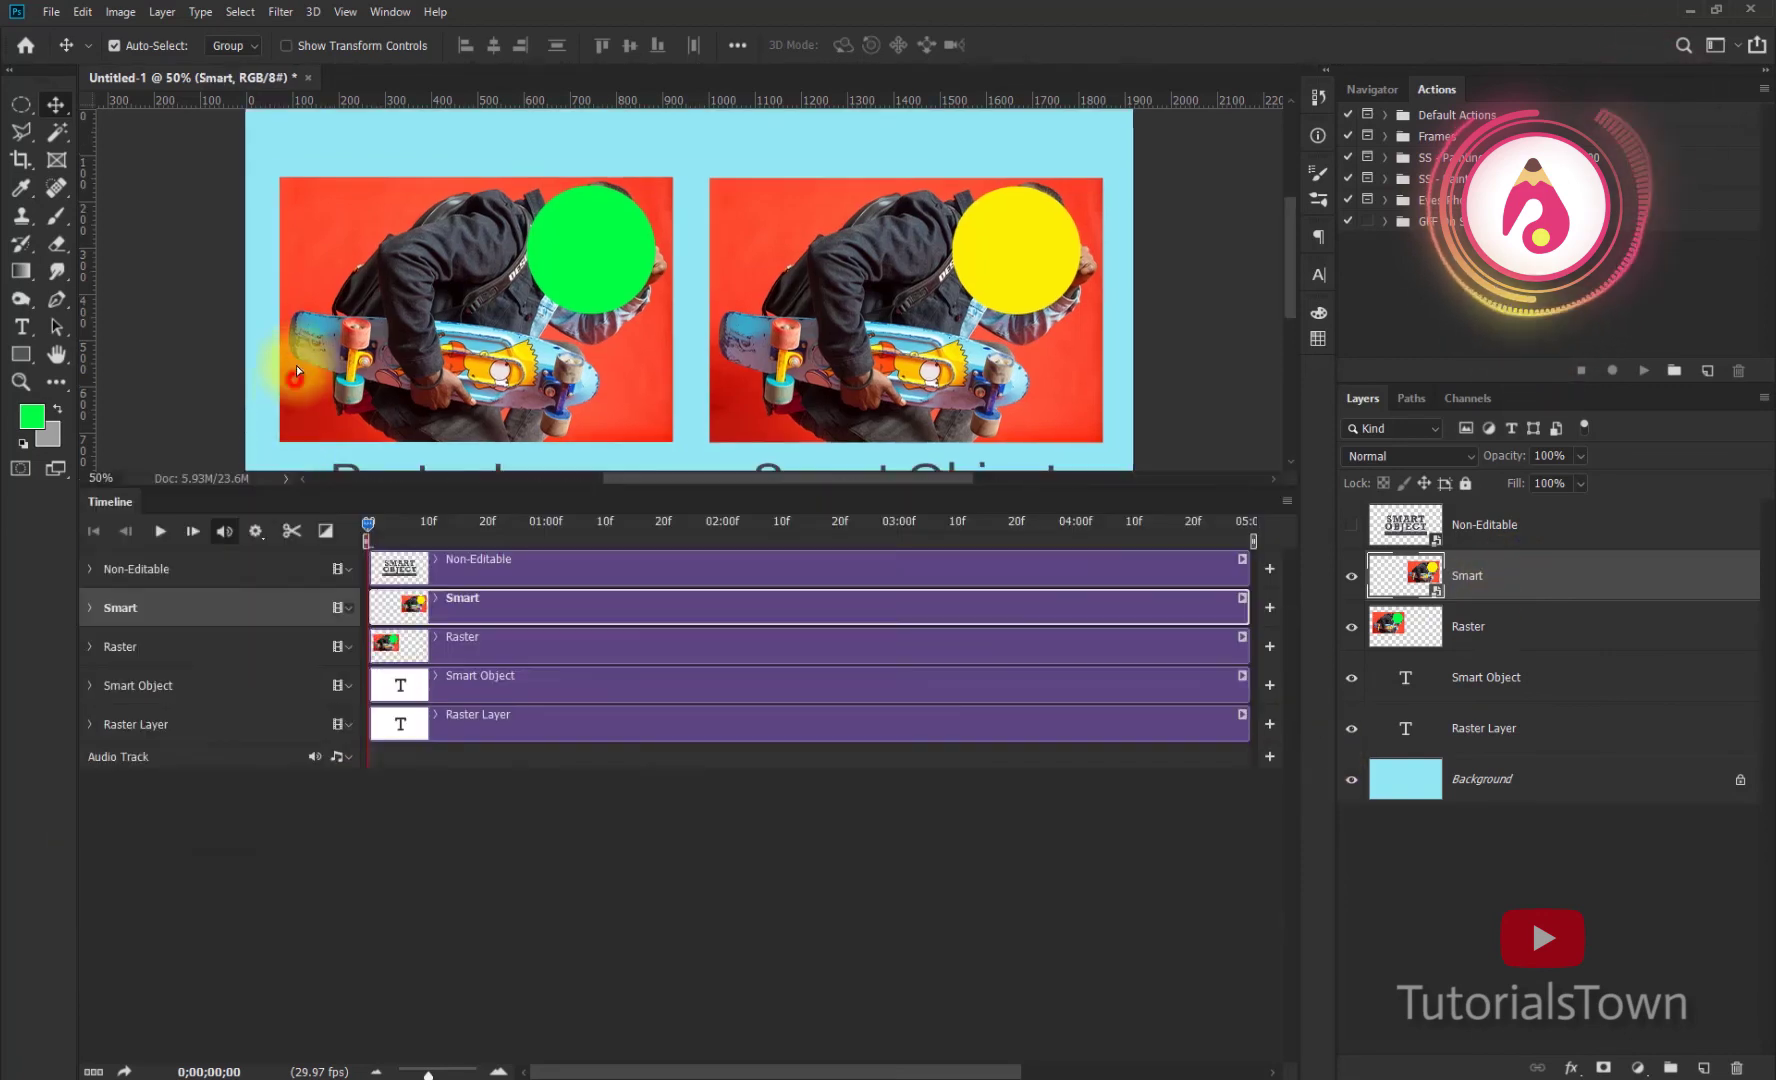
pyautogui.moveTo(296, 365); pyautogui.dragTo(305, 291)
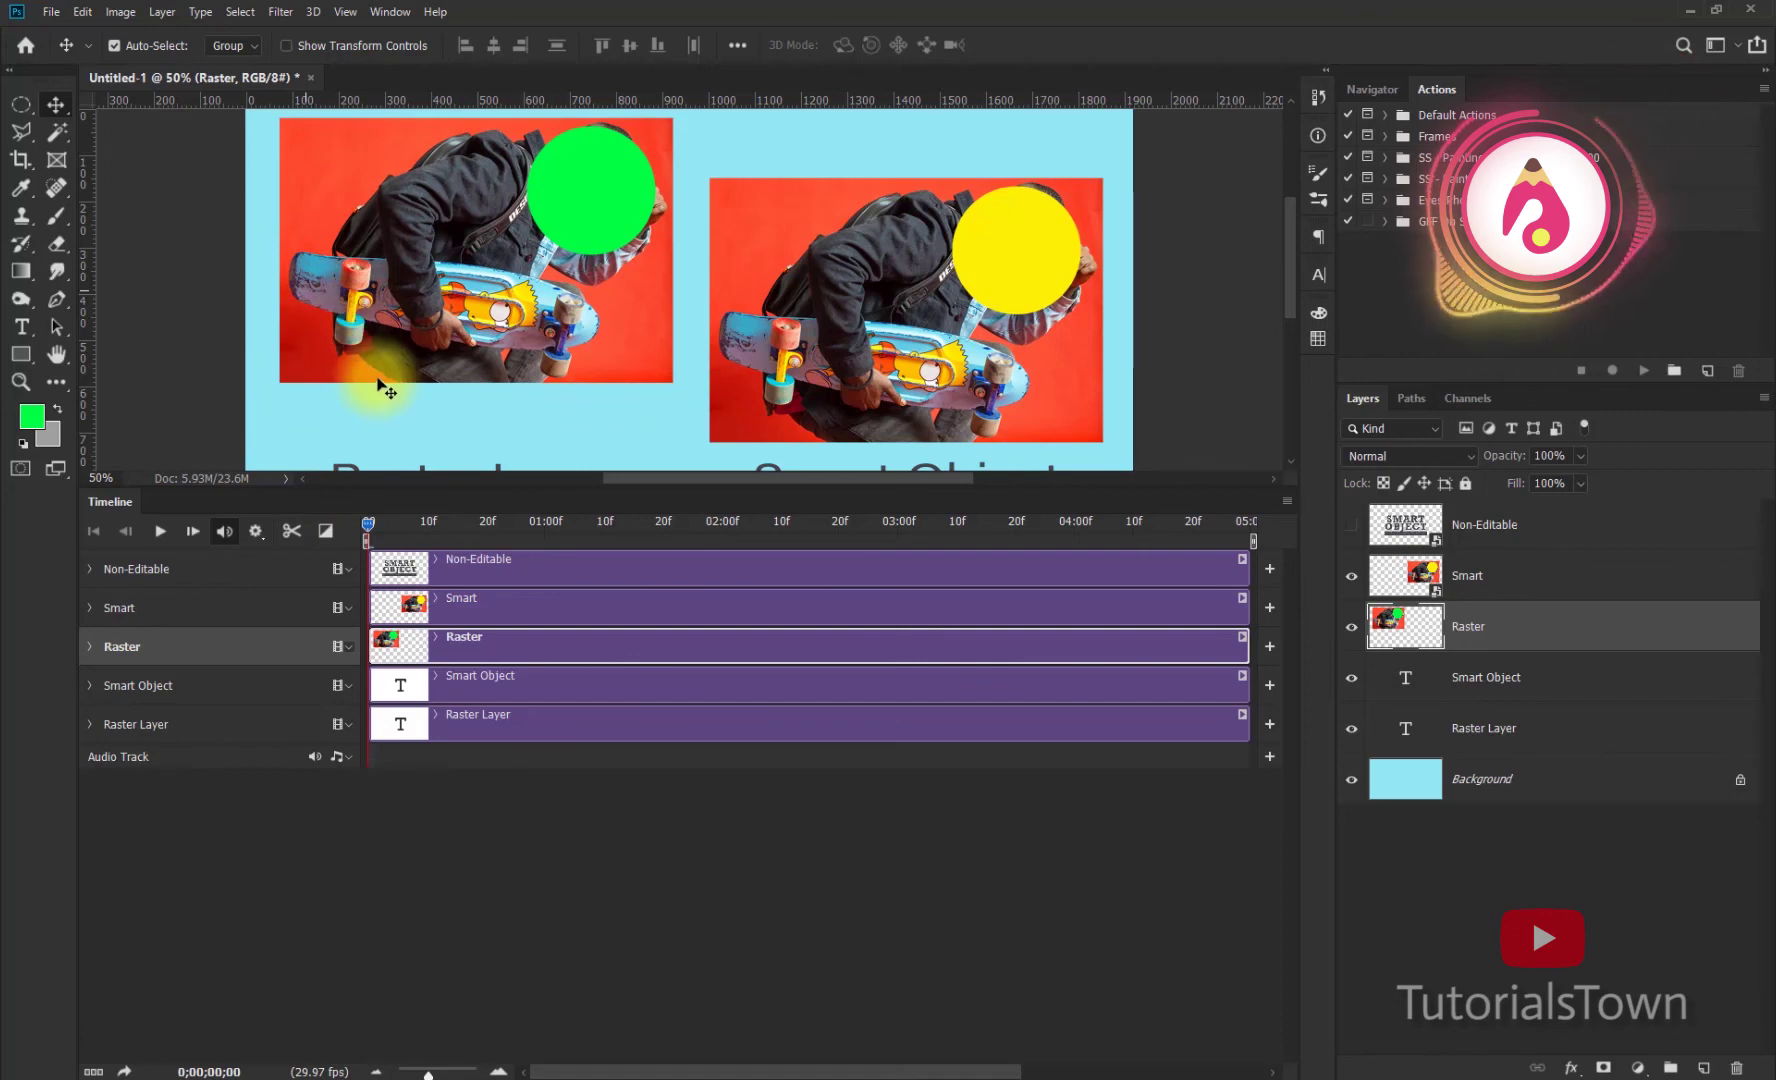
pyautogui.moveTo(378, 360); pyautogui.dragTo(379, 420)
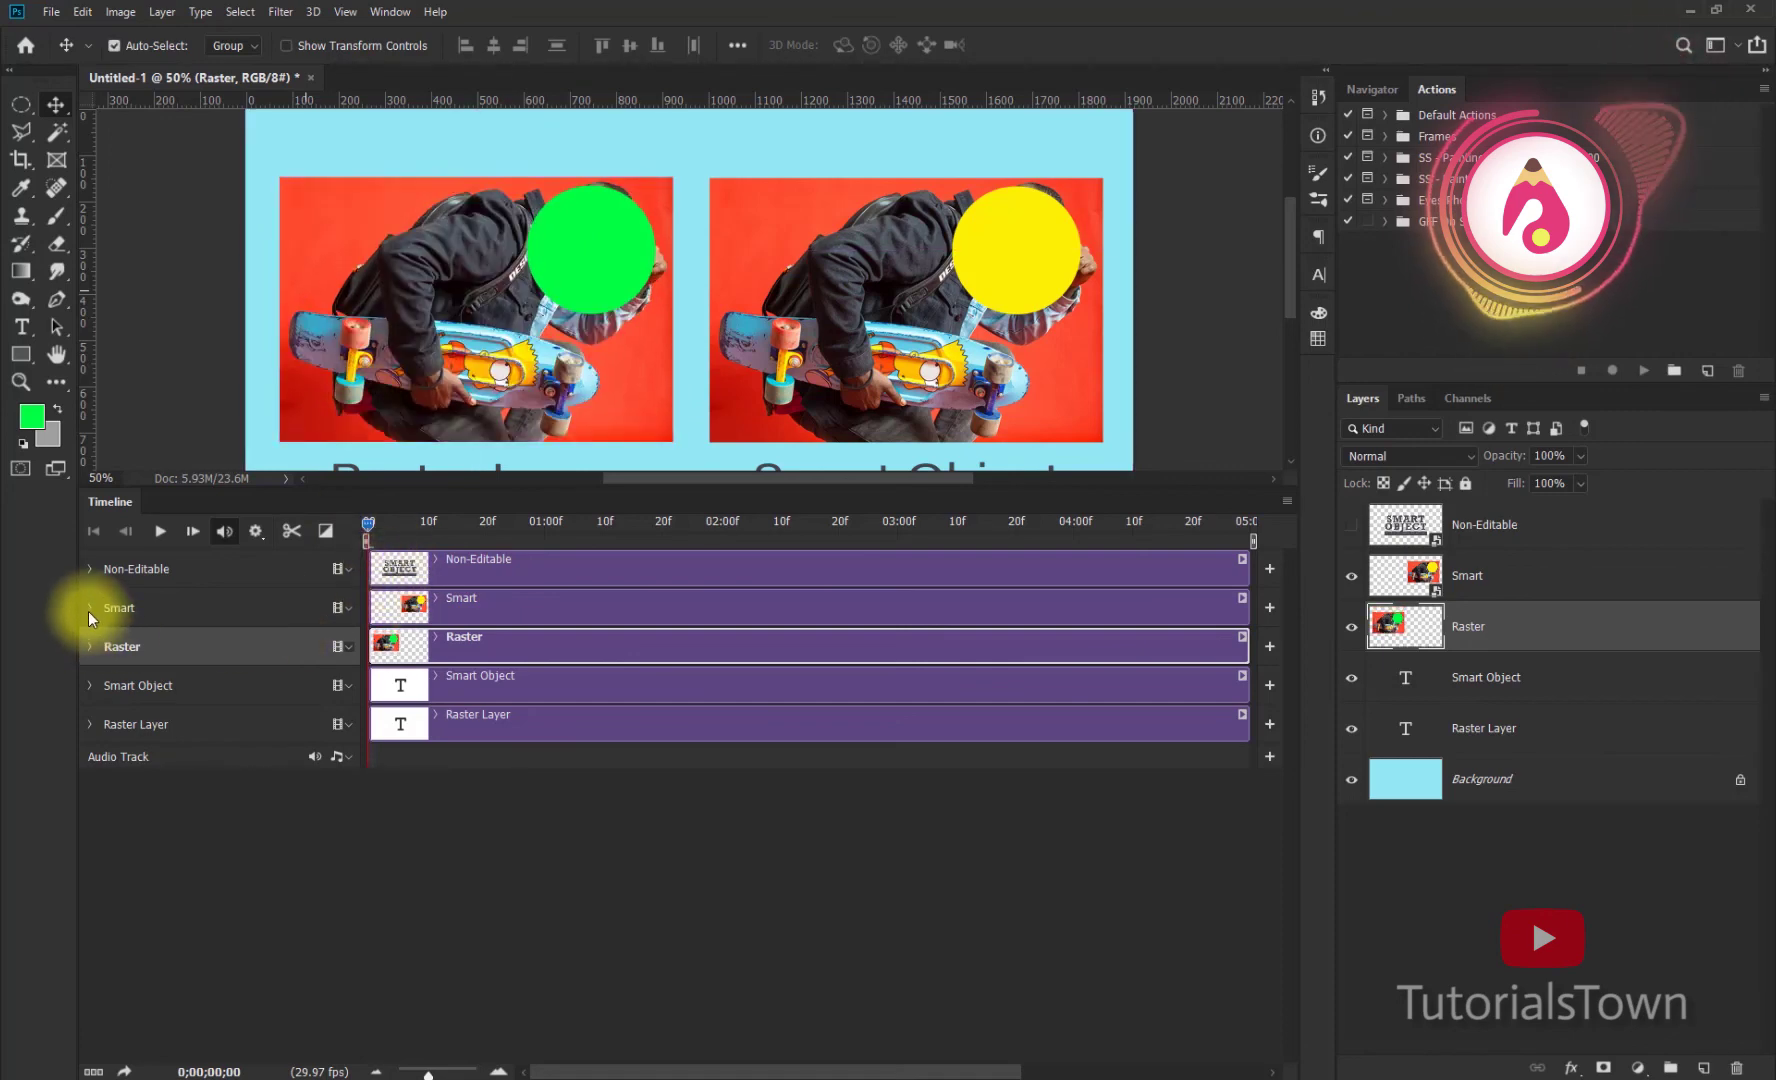
# Step: Expand the Raster and Smart tracks to list Position/Transform, Opacity and Style properties
pyautogui.click(90, 647)
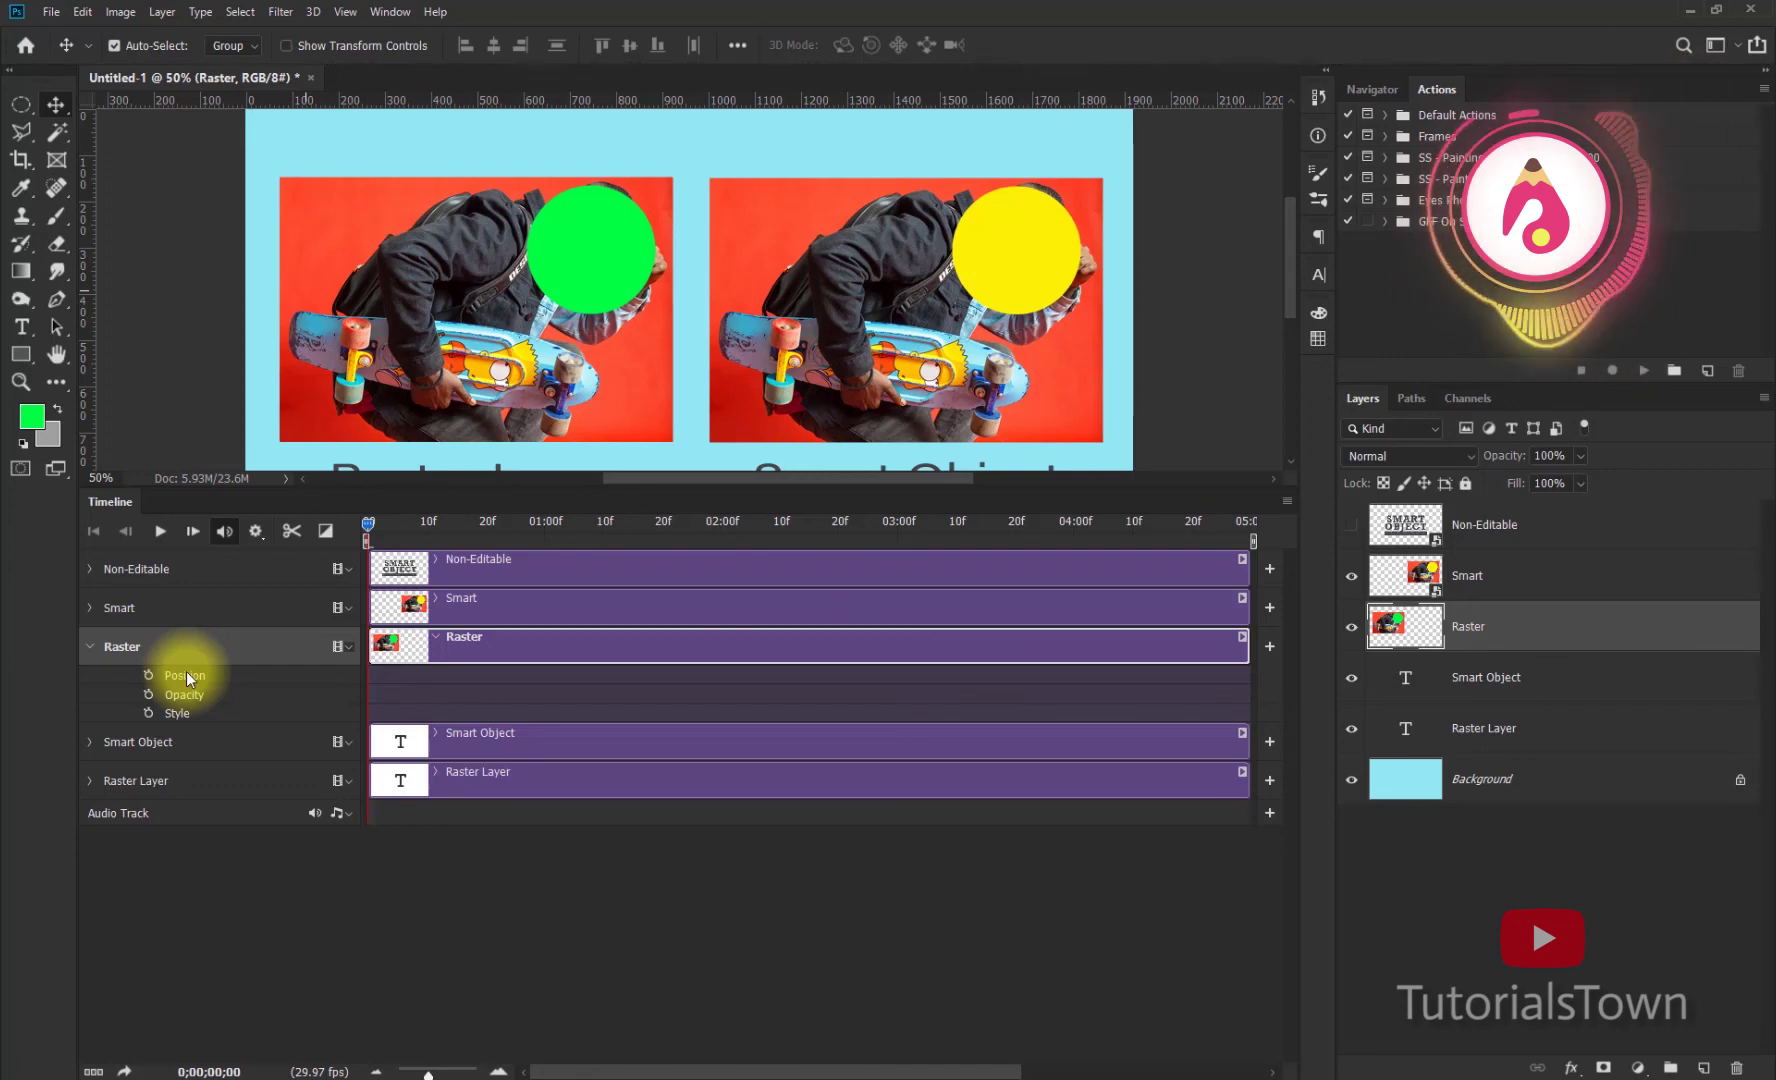
pyautogui.click(1353, 630)
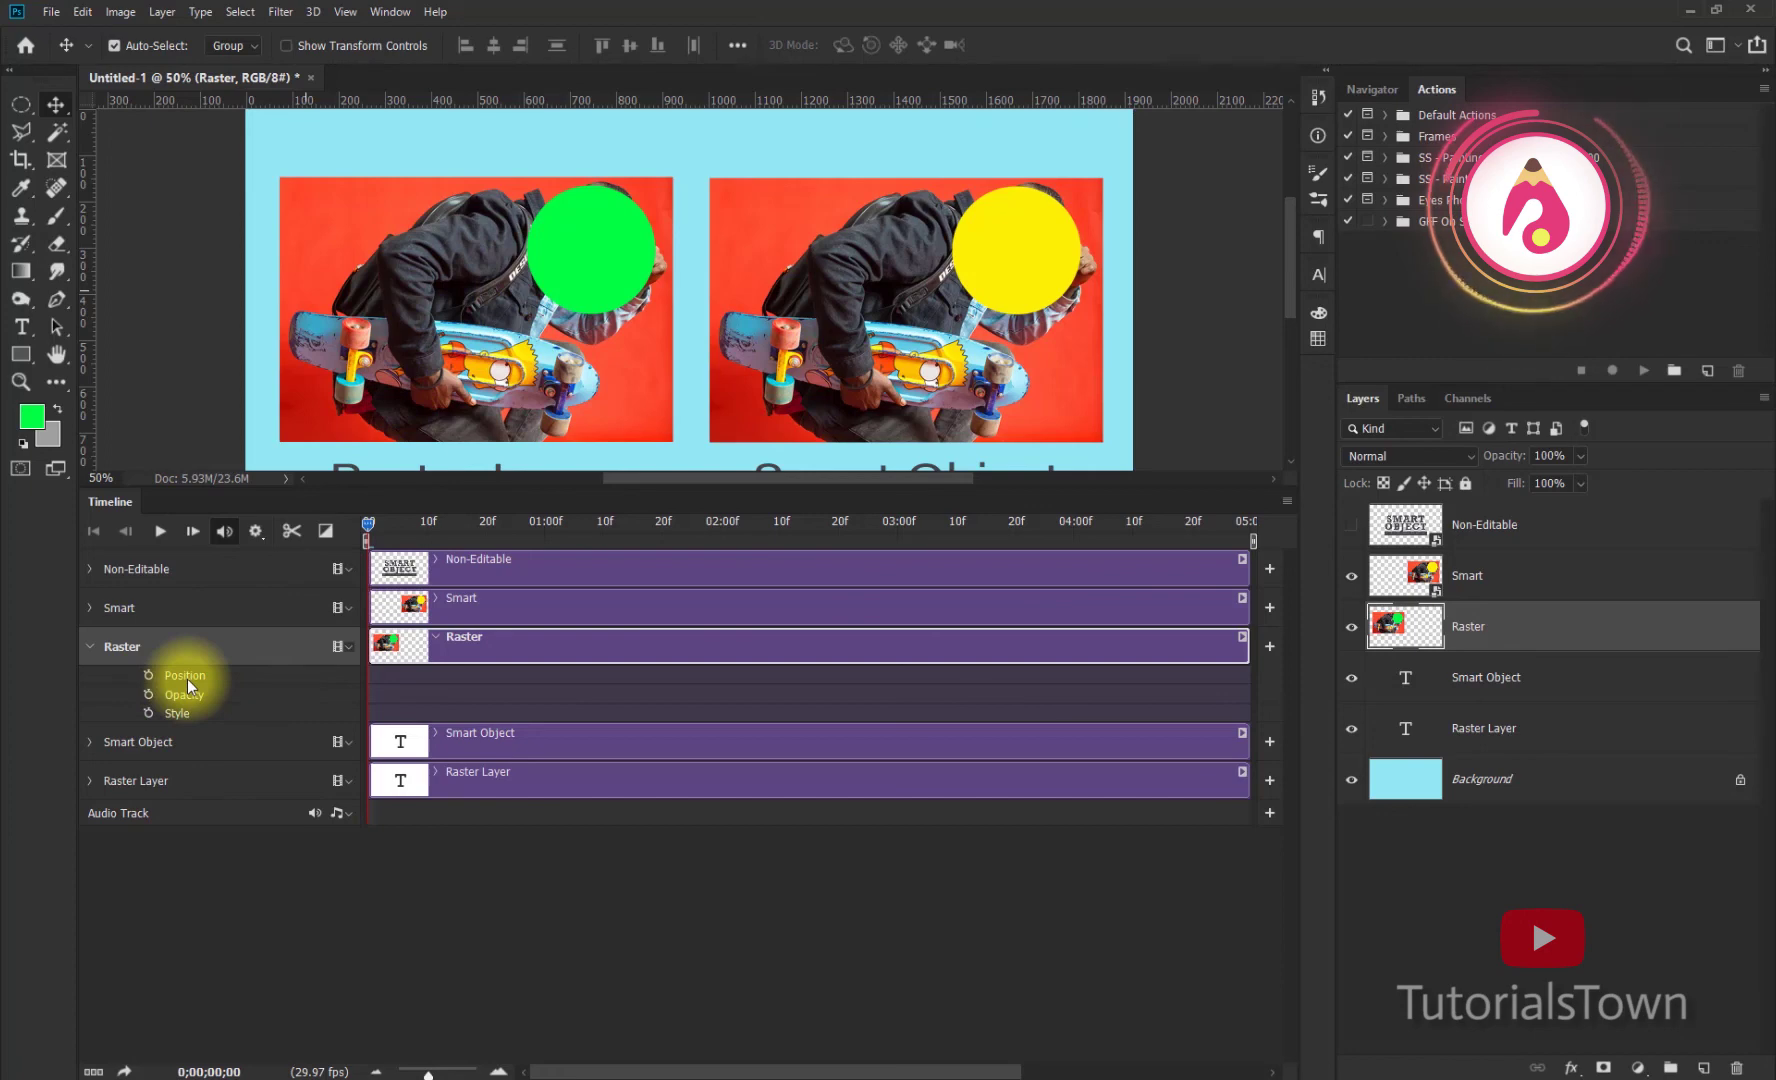
pyautogui.click(90, 607)
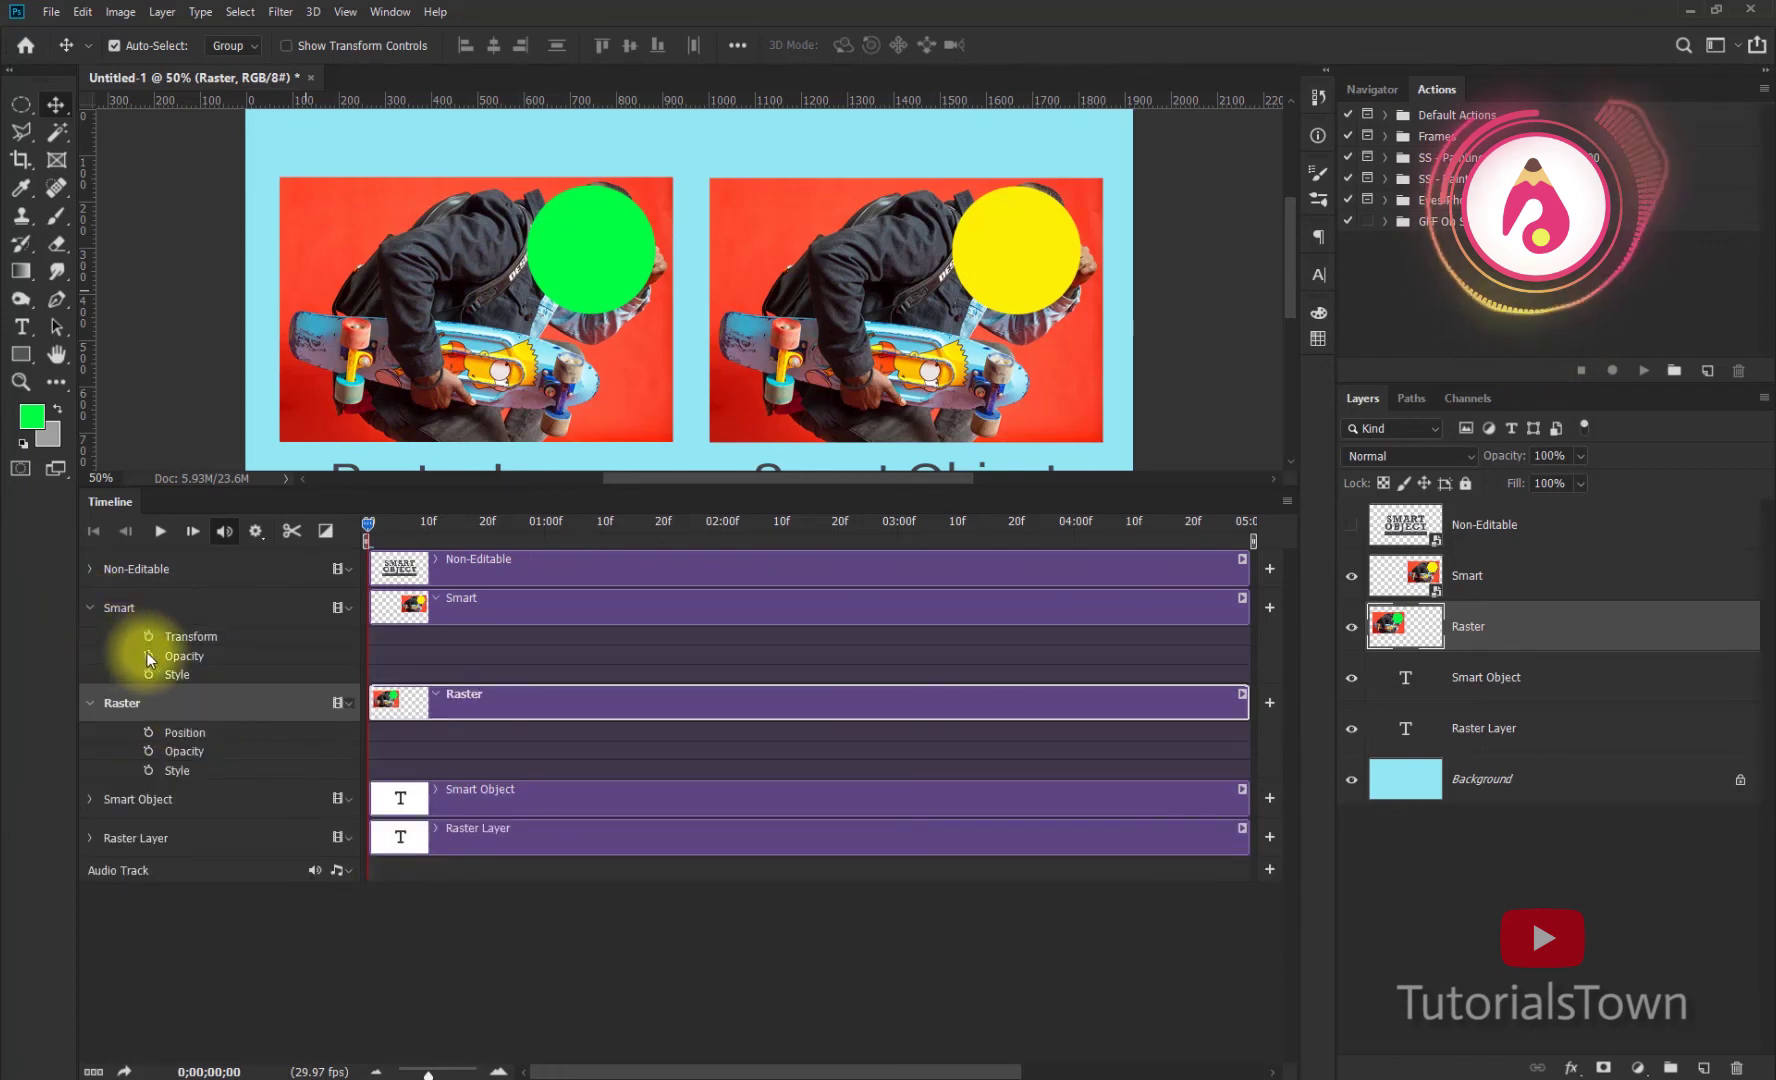